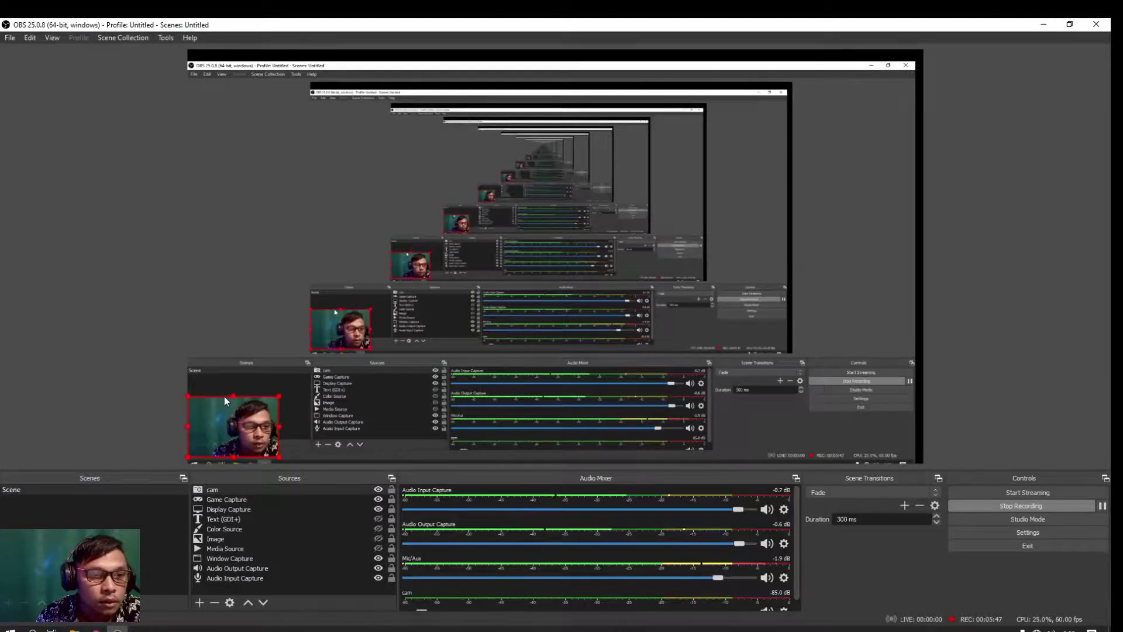
Enable the Chroma Key filter in the cam source's Filters and close the filters window
{"action": "right_click", "coordinate": [216, 490]}
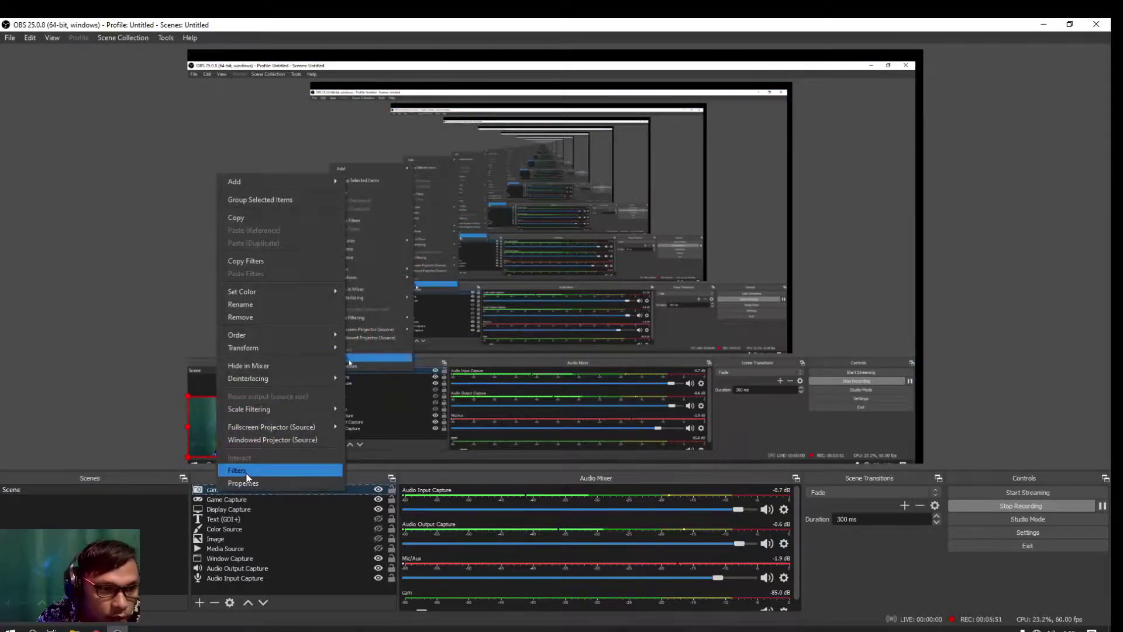
{"action": "left_click", "coordinate": [237, 469]}
{"action": "left_click", "coordinate": [320, 351]}
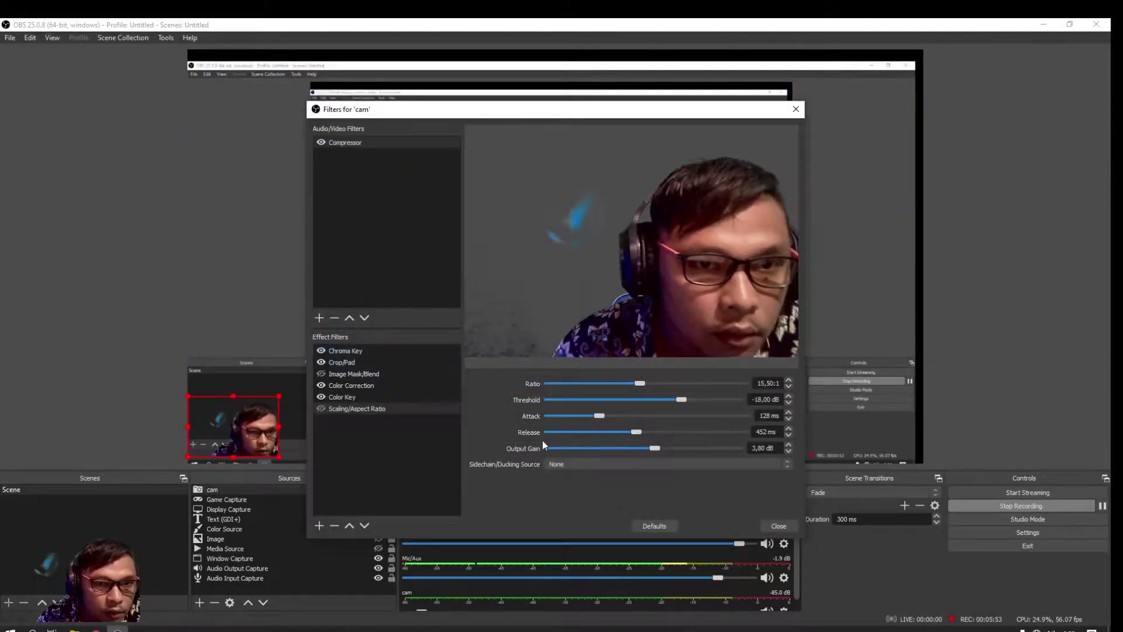
{"action": "left_click", "coordinate": [778, 526]}
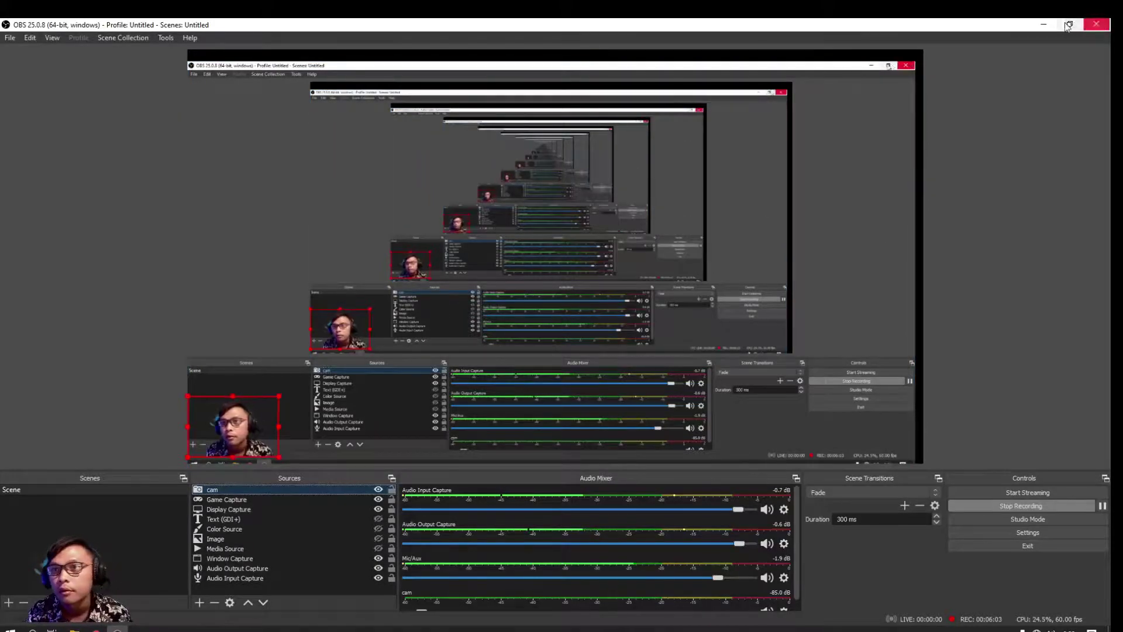
Launch WinBox from winbox64 and connect to the discovered RB941-2nD router by its MAC address
{"action": "left_click", "coordinate": [1045, 23]}
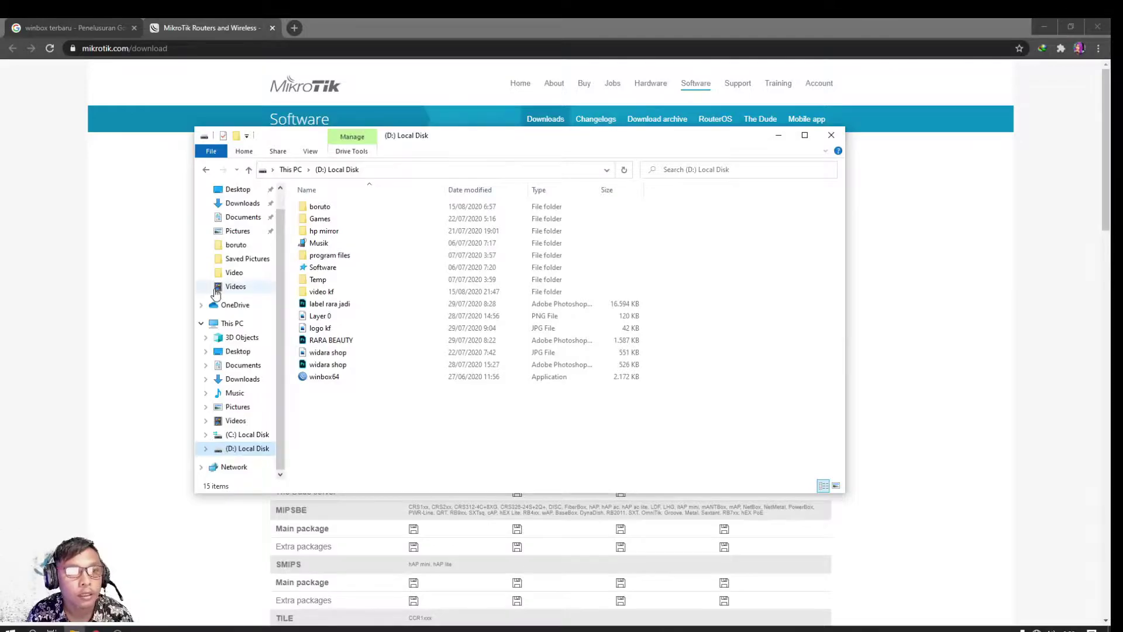
{"action": "double_click", "coordinate": [331, 381]}
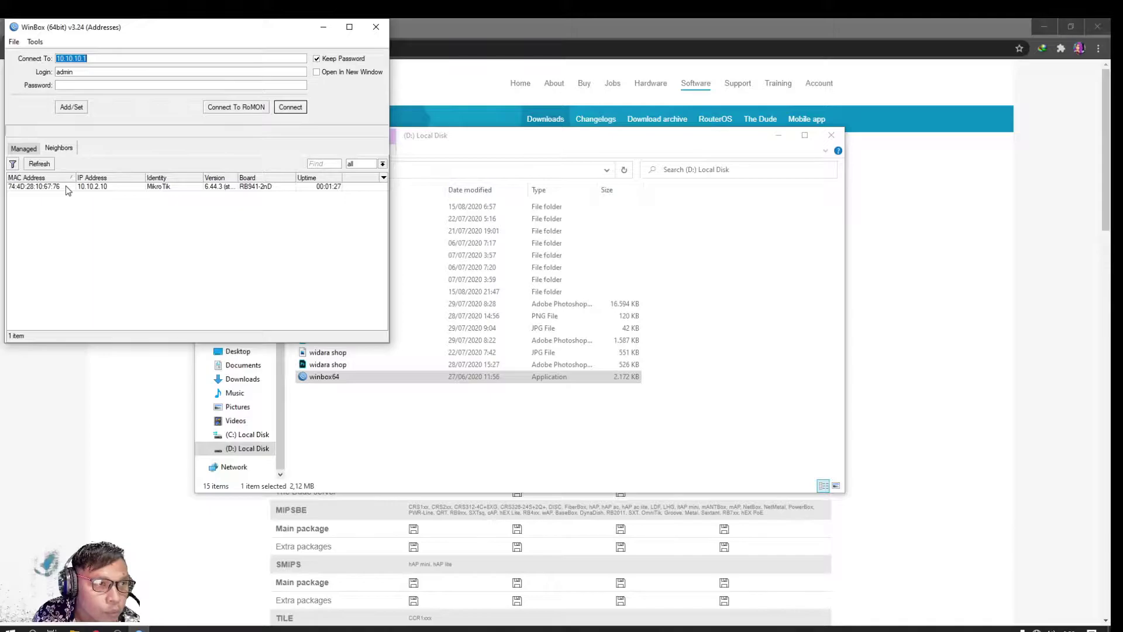
{"action": "left_click", "coordinate": [90, 187]}
{"action": "double_click", "coordinate": [90, 187]}
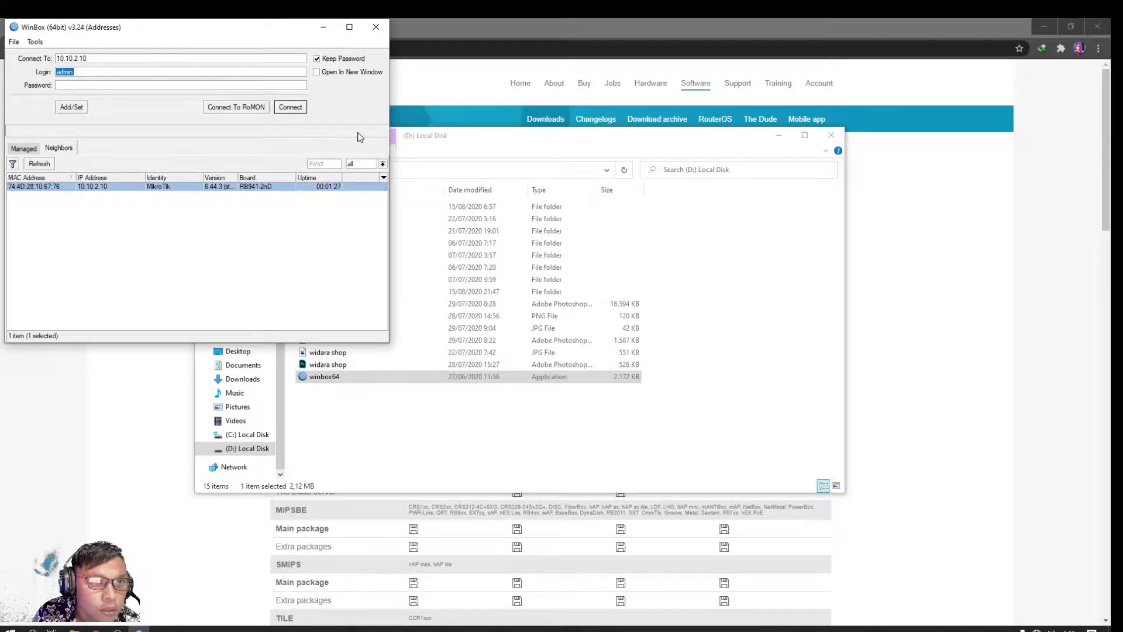
{"action": "left_click", "coordinate": [54, 185]}
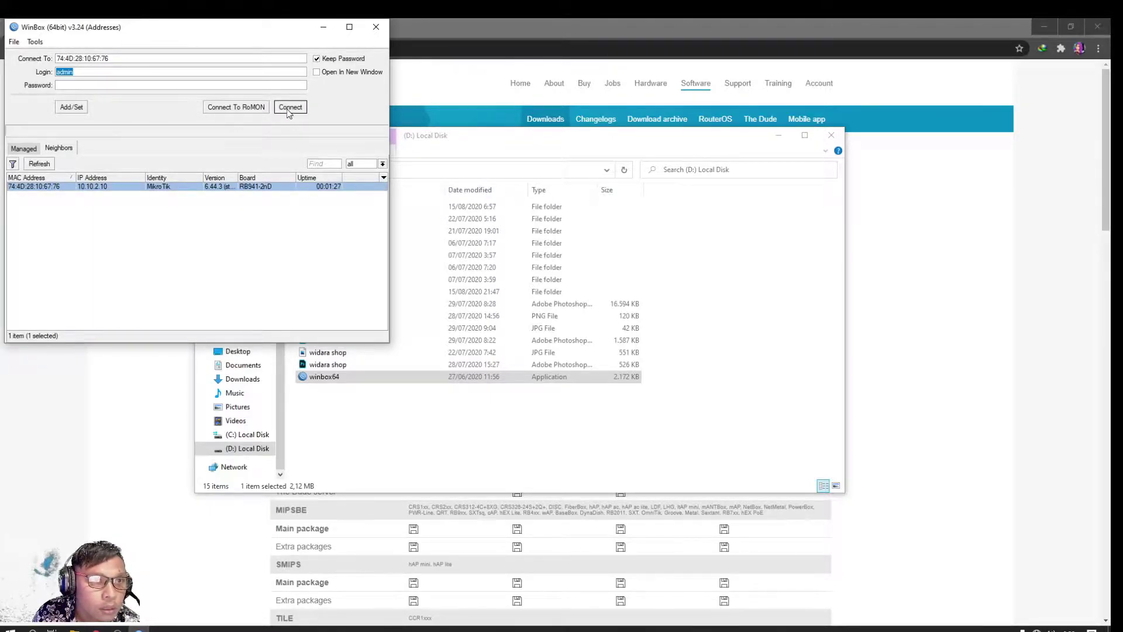
{"action": "left_click", "coordinate": [290, 107]}
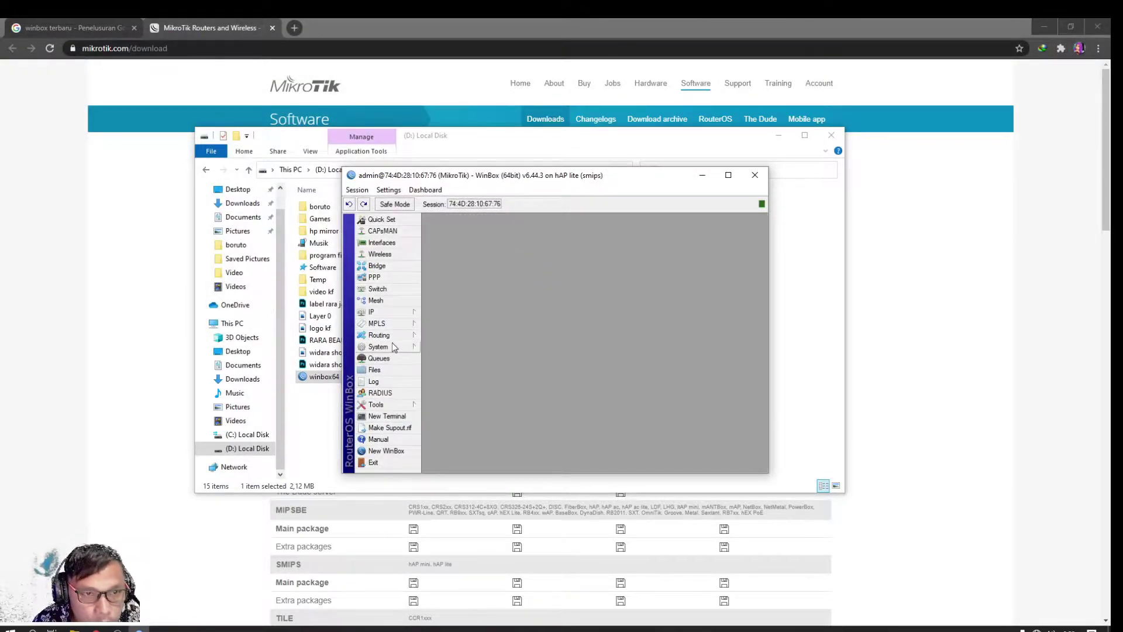
Reset the router configuration with No Default Configuration, confirm the reboot, and close WinBox
{"action": "left_click", "coordinate": [380, 346]}
{"action": "left_click", "coordinate": [460, 499]}
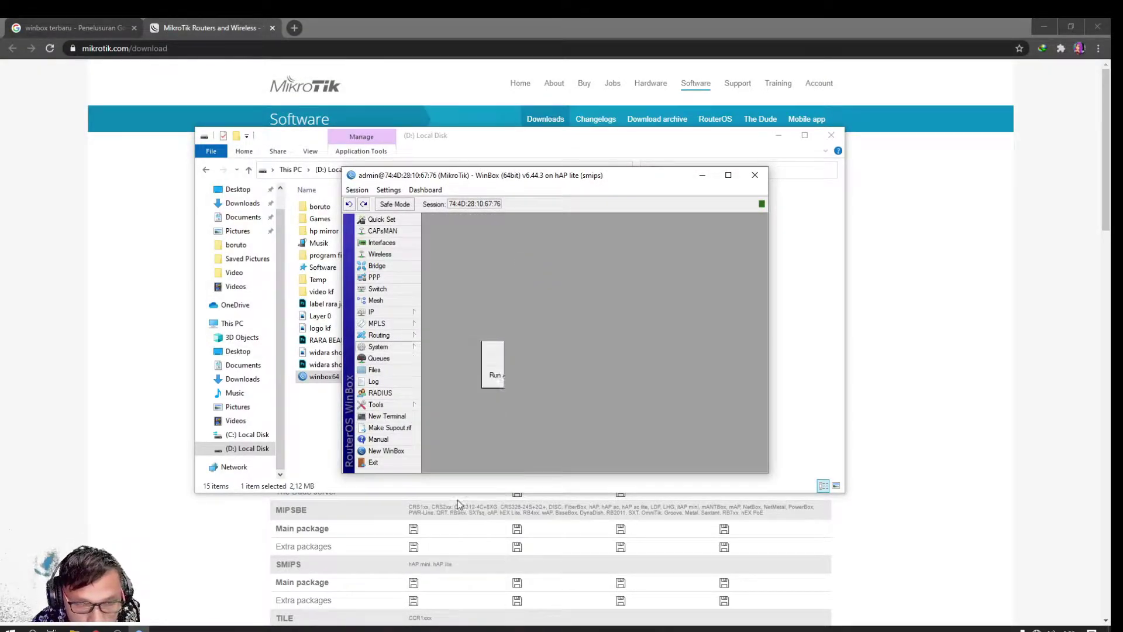
{"action": "left_click", "coordinate": [541, 349]}
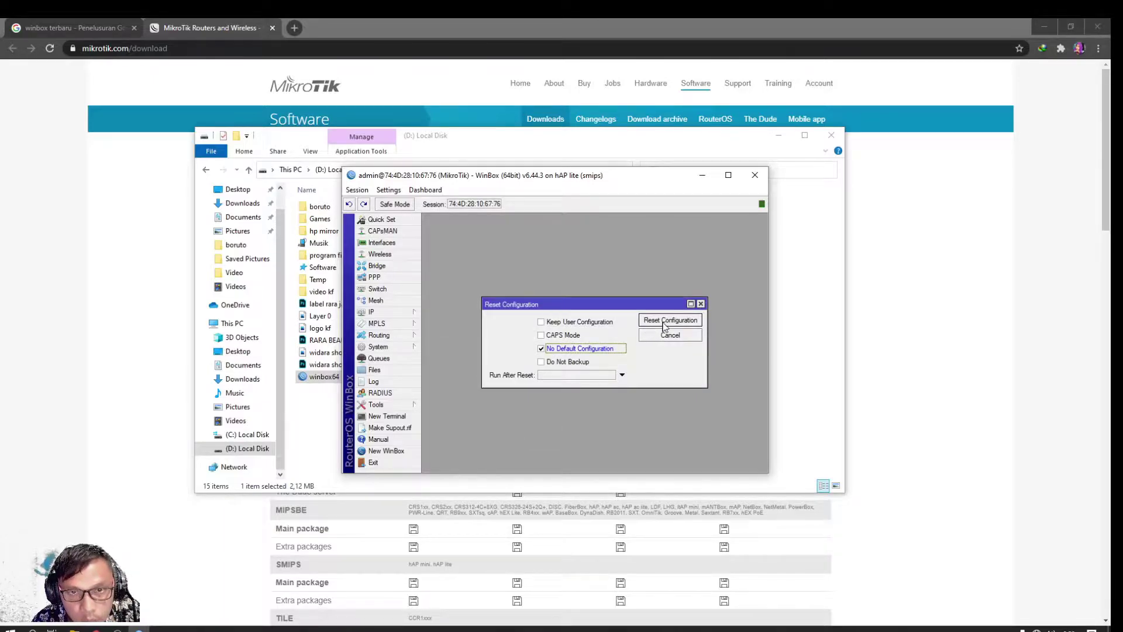
{"action": "left_click", "coordinate": [667, 325]}
{"action": "left_click", "coordinate": [604, 339]}
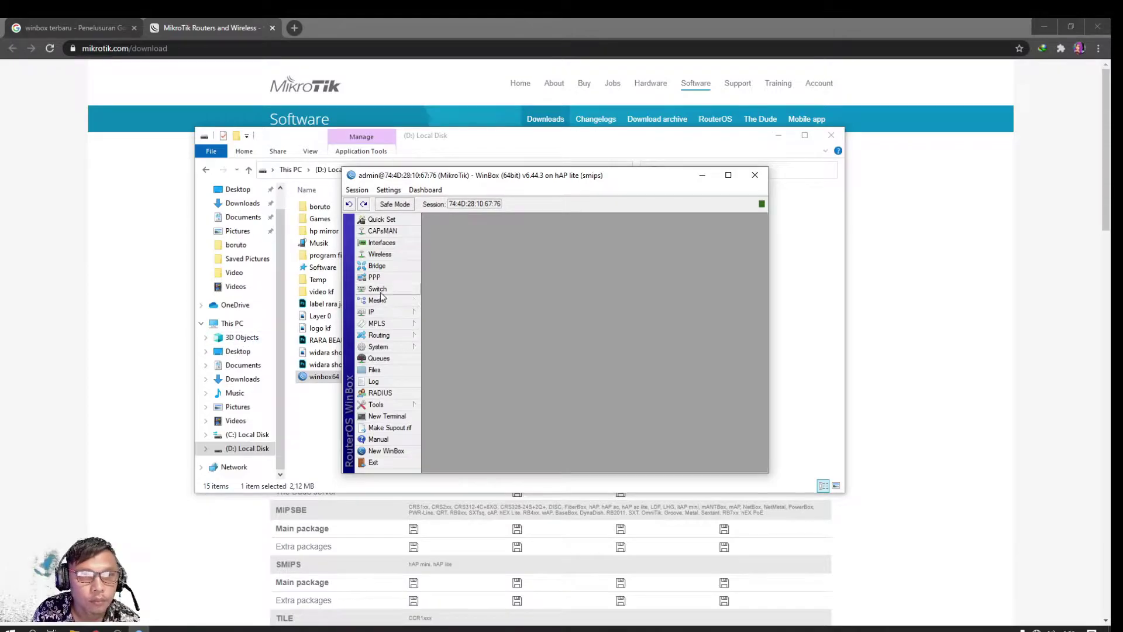
{"action": "key", "text": "alt+F4"}
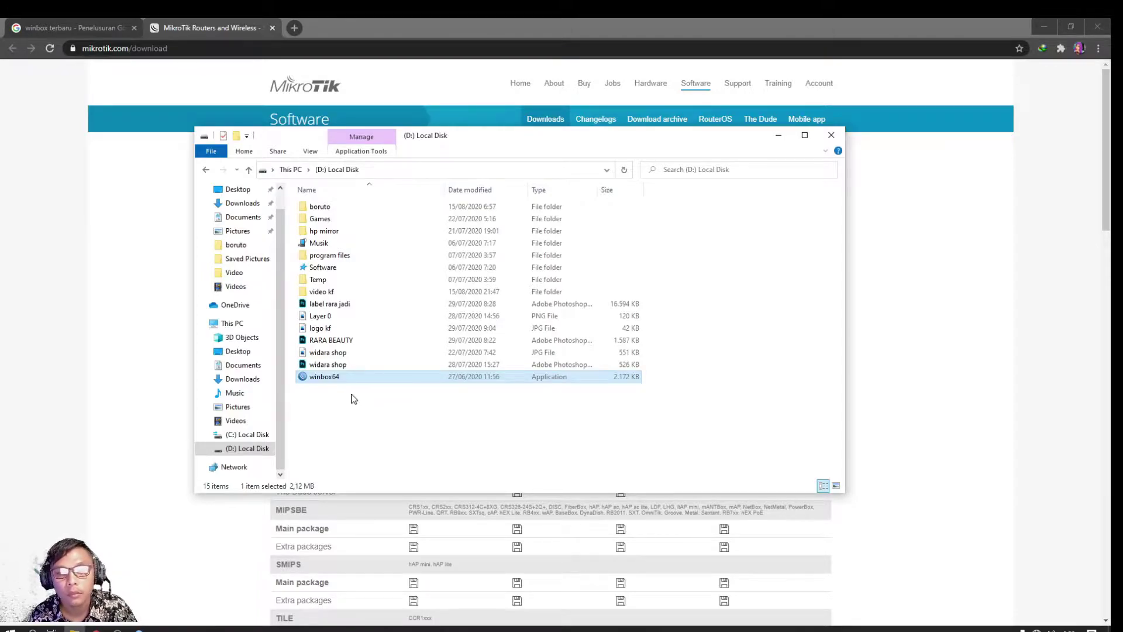
Close the MikroTik download page, minimise Chrome and Explorer, and cancel WinBox's reconnect
{"action": "left_click", "coordinate": [272, 28]}
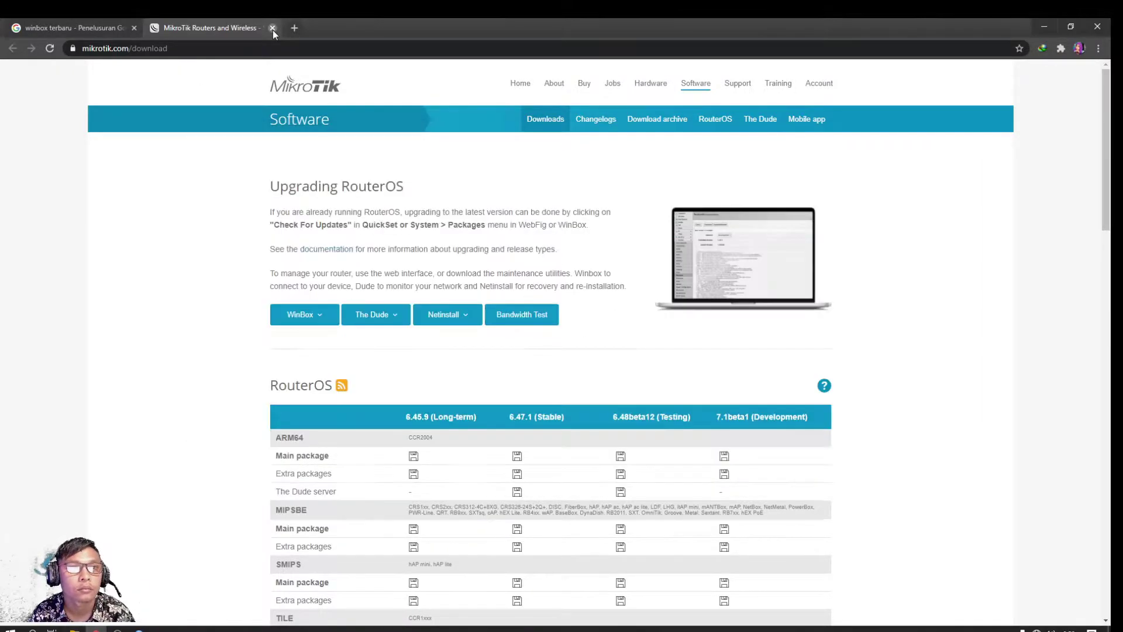
{"action": "left_click", "coordinate": [1046, 26]}
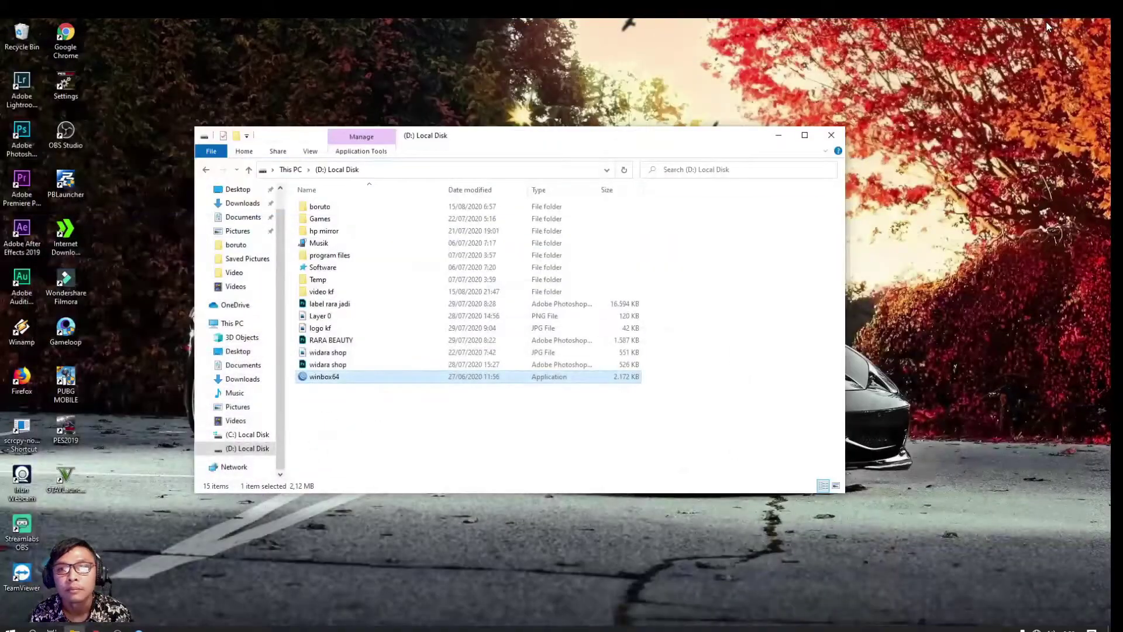
{"action": "left_click", "coordinate": [777, 135]}
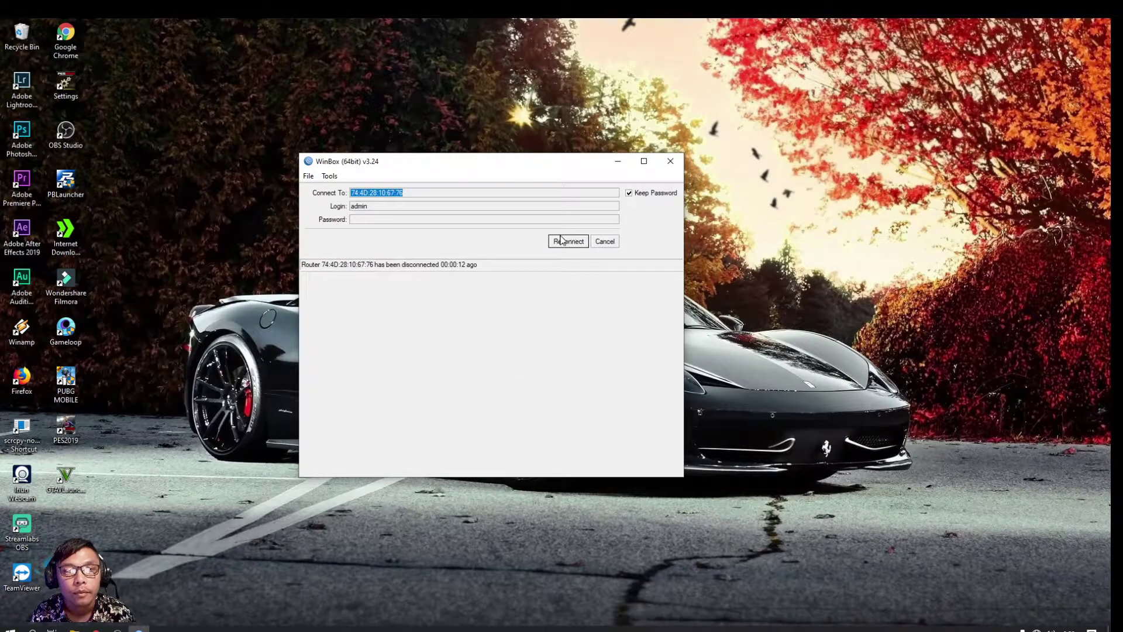
{"action": "left_click", "coordinate": [608, 242]}
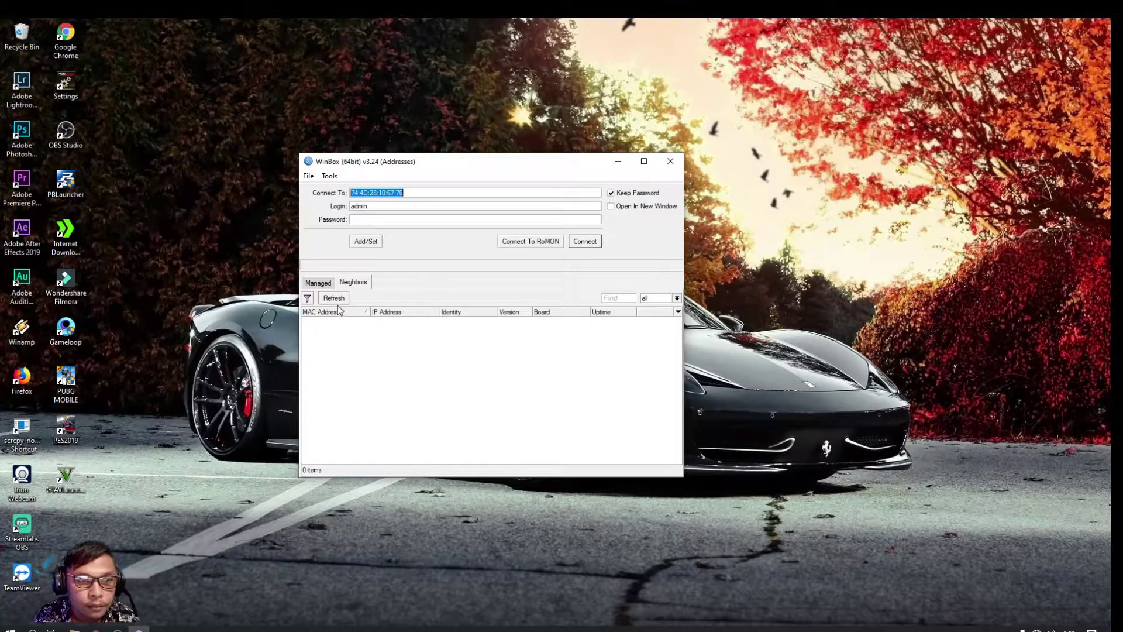
Refresh Neighbors until the reset router appears at 0.0.0.0, then connect to it by MAC
{"action": "left_click", "coordinate": [338, 297]}
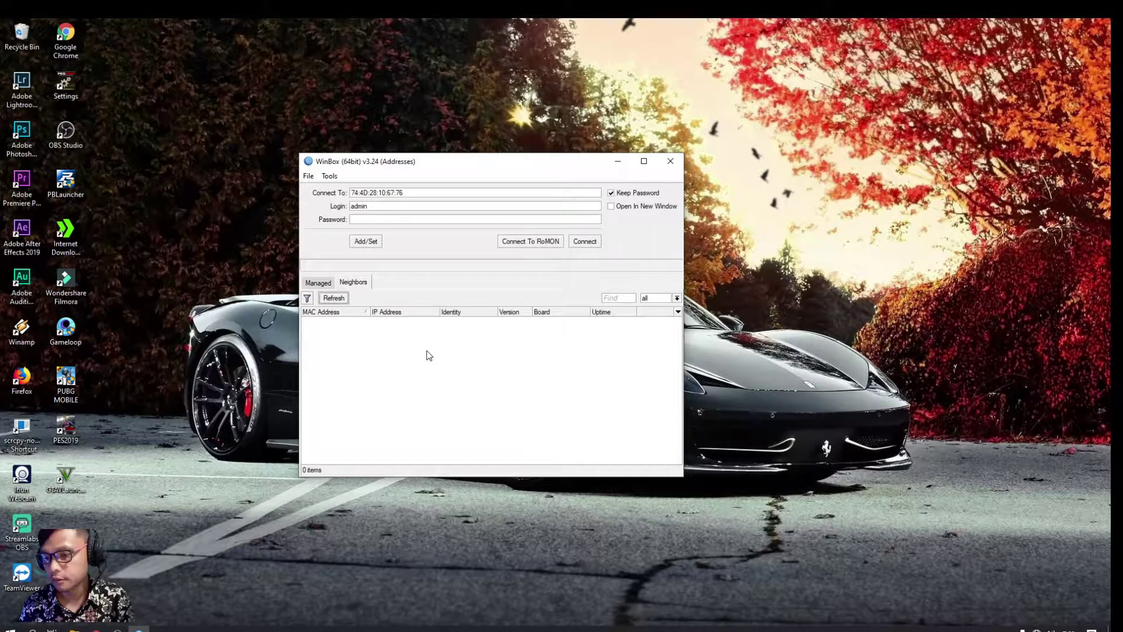
{"action": "left_click", "coordinate": [332, 301]}
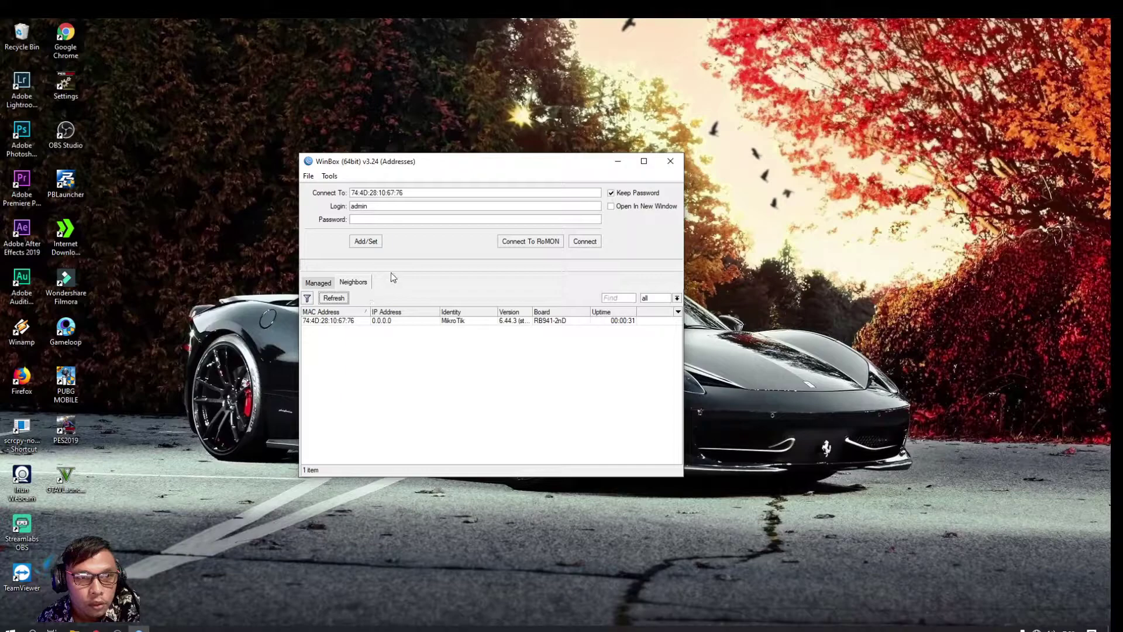
{"action": "left_click", "coordinate": [386, 323]}
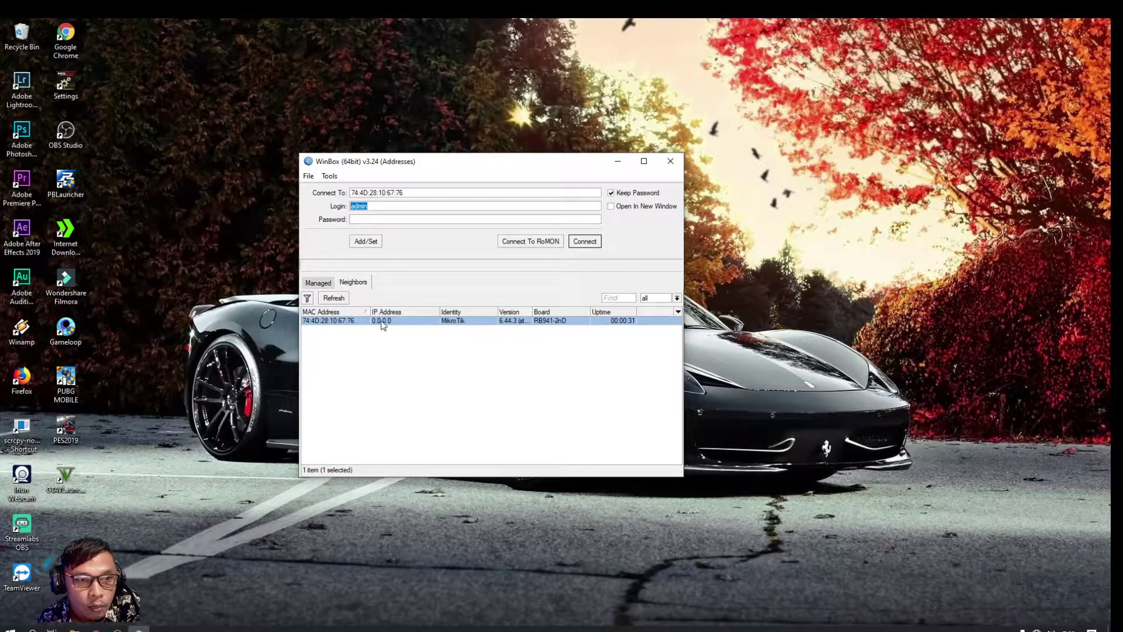
{"action": "left_click", "coordinate": [397, 348]}
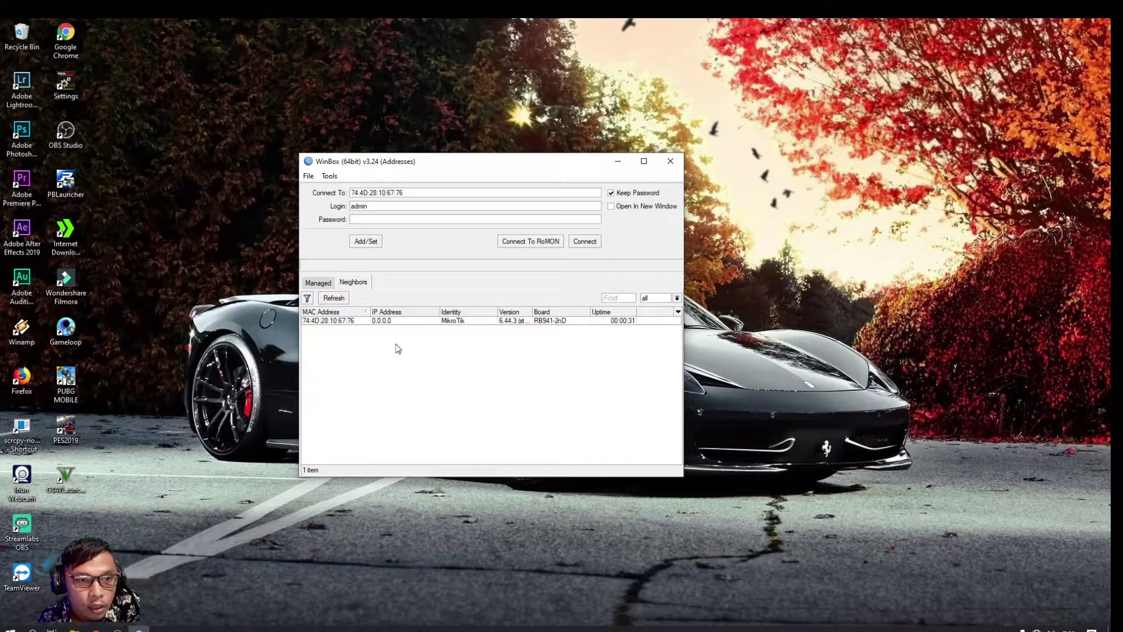
{"action": "left_click", "coordinate": [321, 324]}
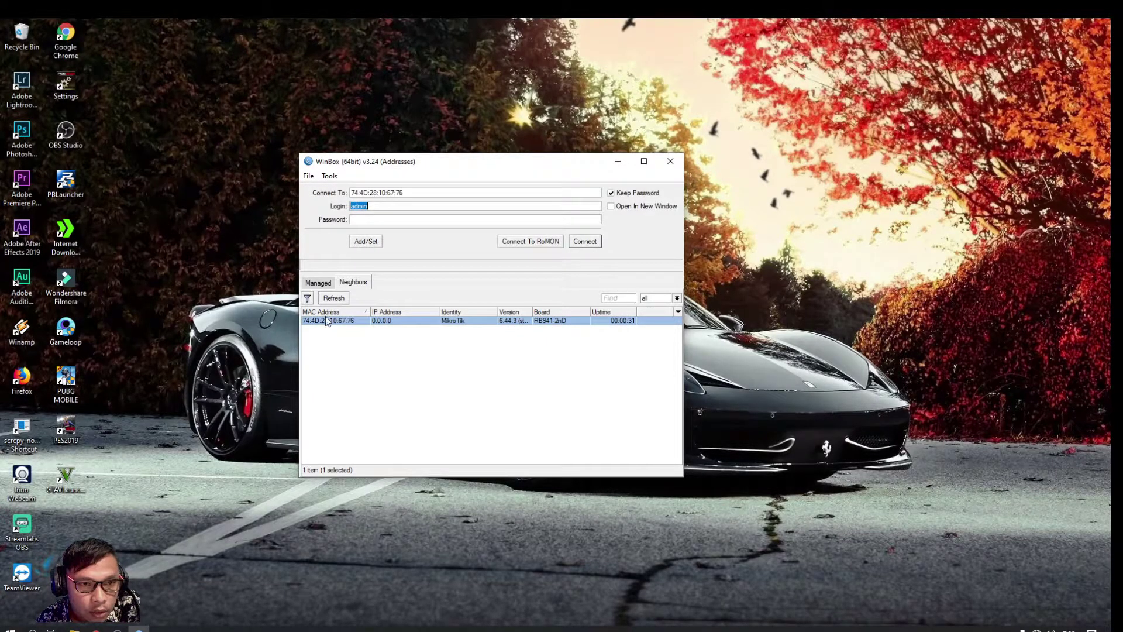
{"action": "left_click", "coordinate": [396, 322]}
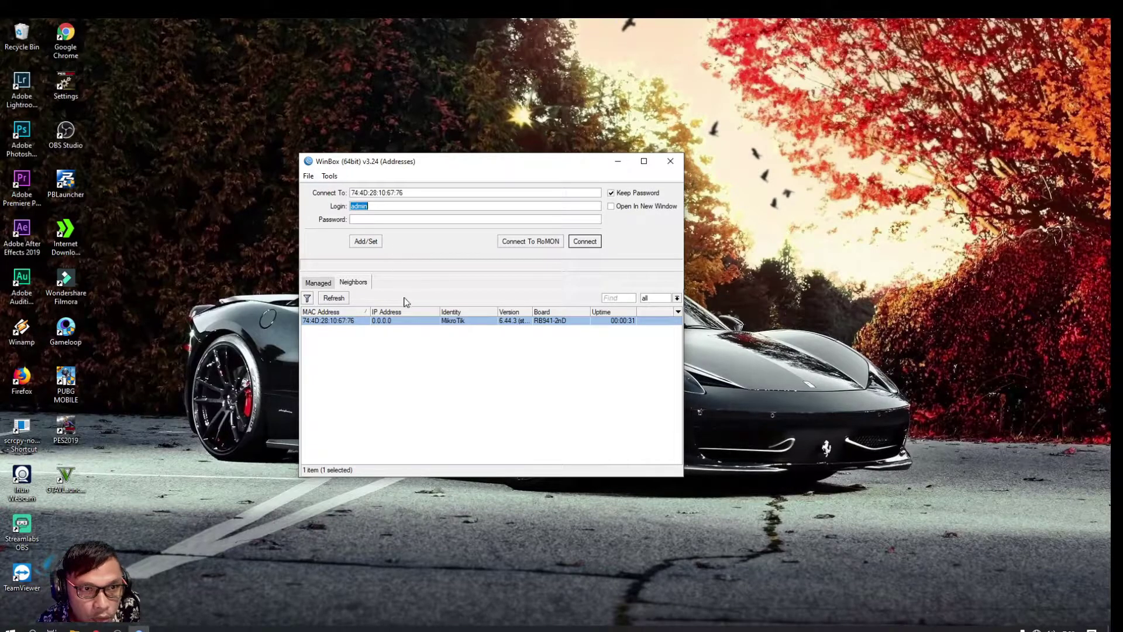
{"action": "left_click", "coordinate": [334, 297]}
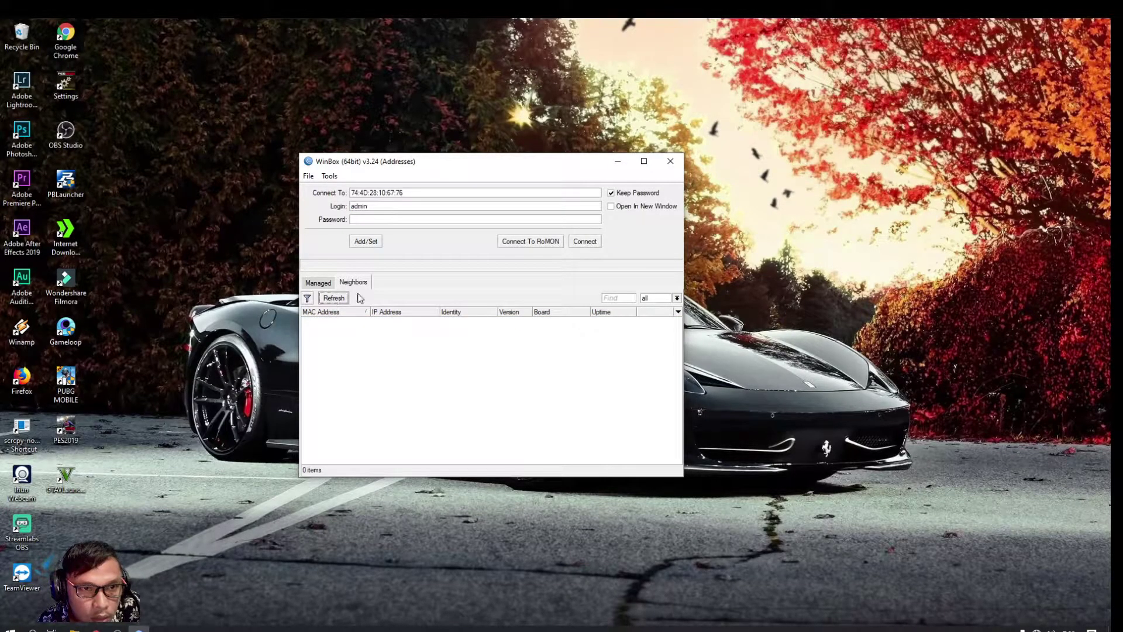
{"action": "left_click", "coordinate": [380, 322]}
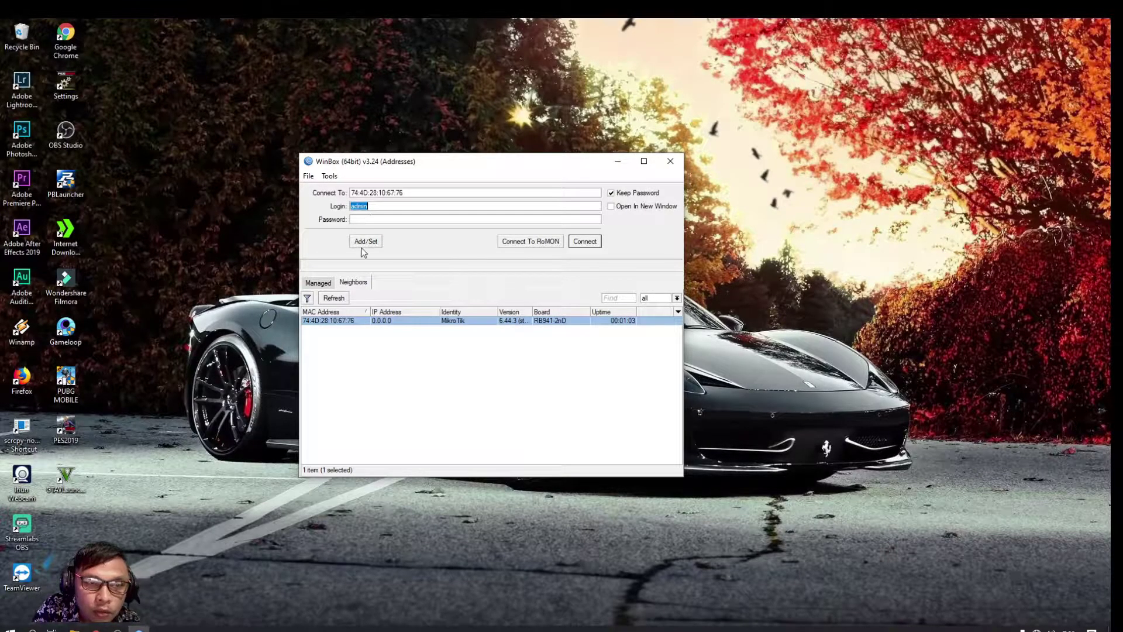
{"action": "left_click", "coordinate": [587, 242]}
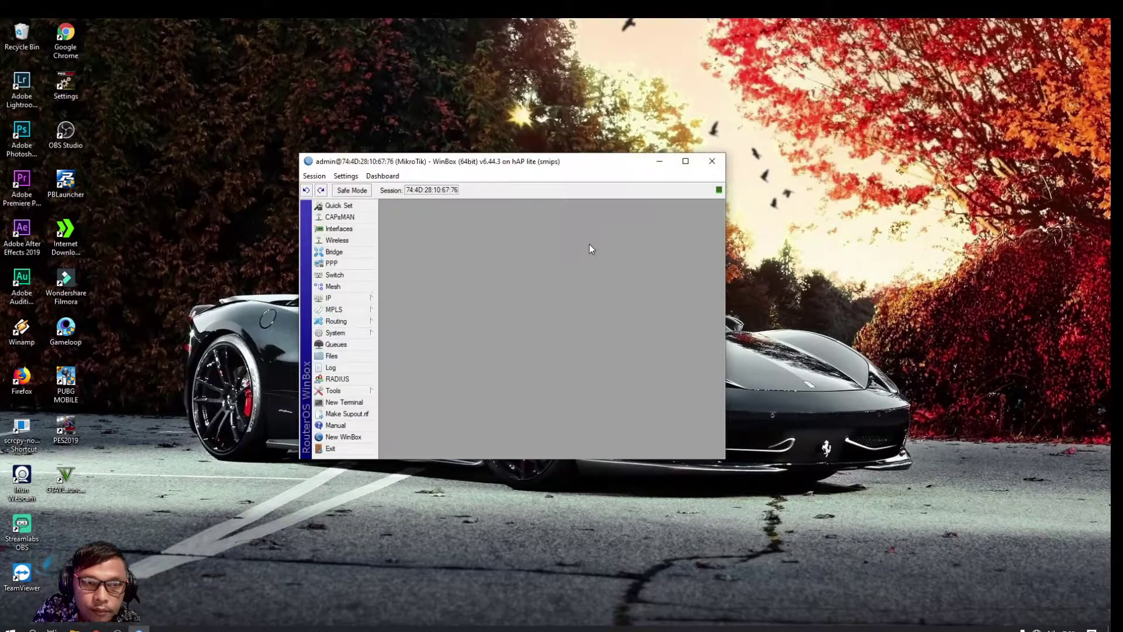
Maximise the WinBox session window and show the Interfaces list
{"action": "left_click", "coordinate": [685, 164]}
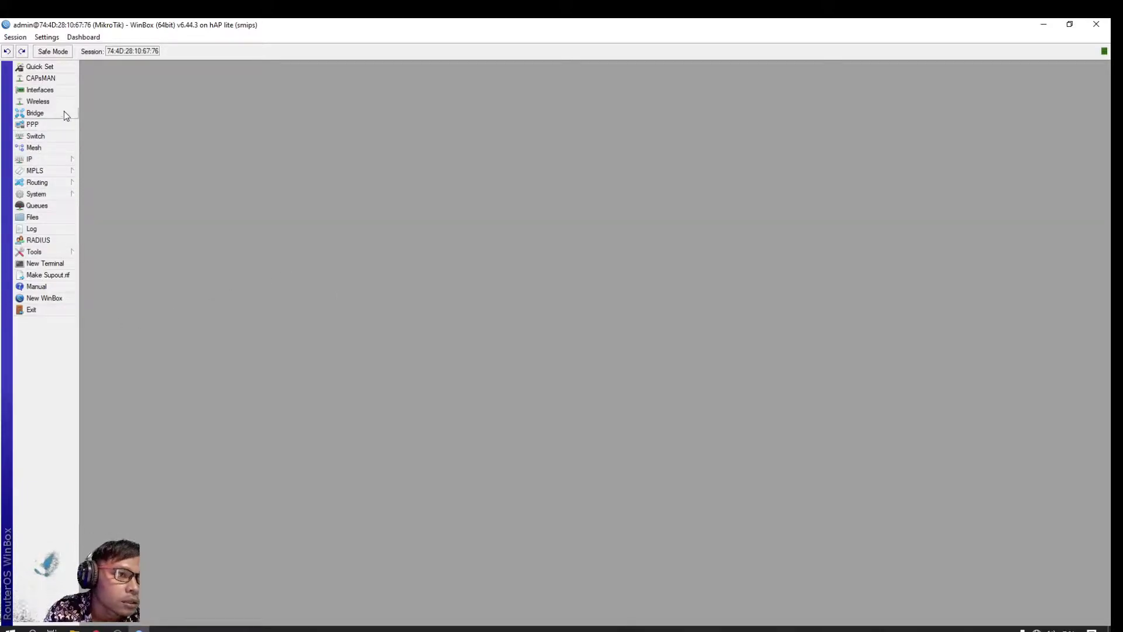
{"action": "left_click", "coordinate": [41, 91]}
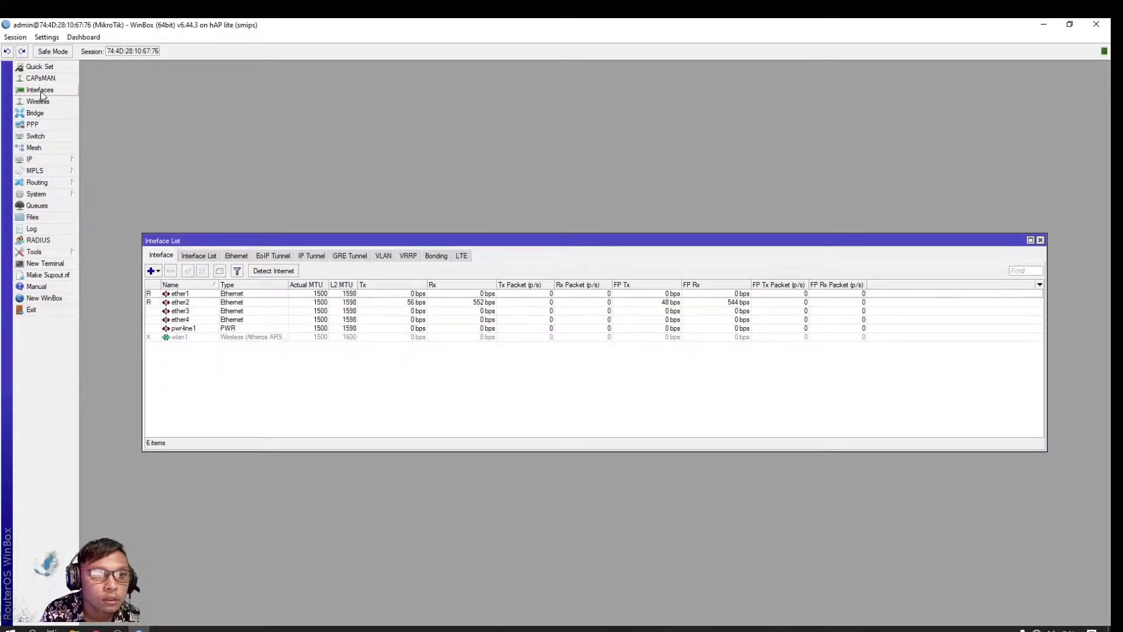
Rename ether1 to ether1-inet
{"action": "double_click", "coordinate": [195, 294]}
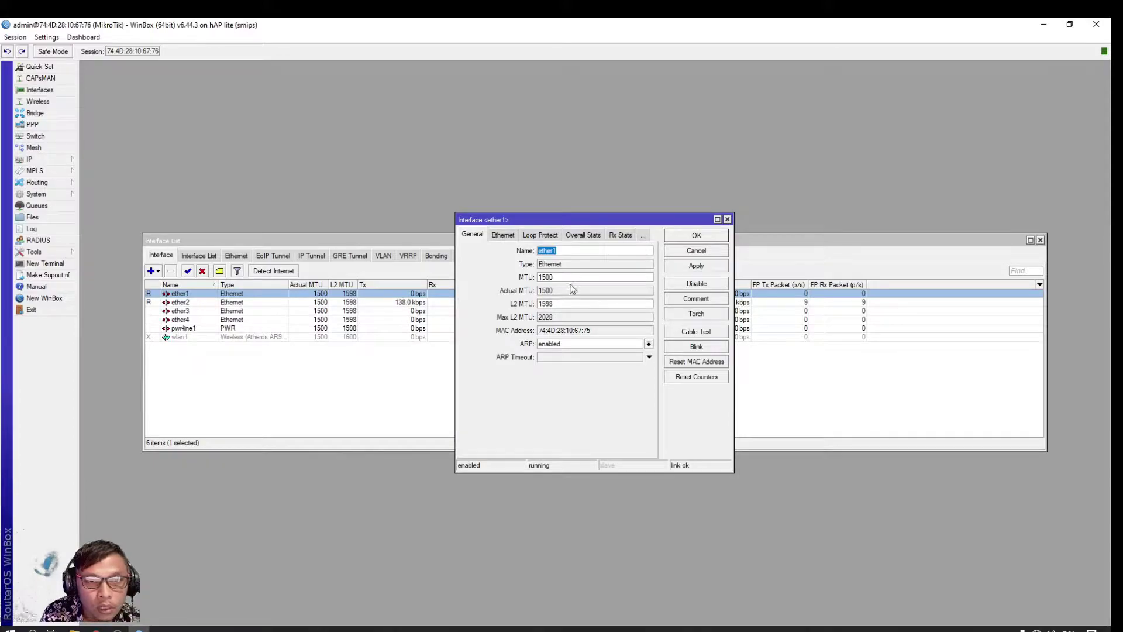
{"action": "left_click", "coordinate": [592, 251]}
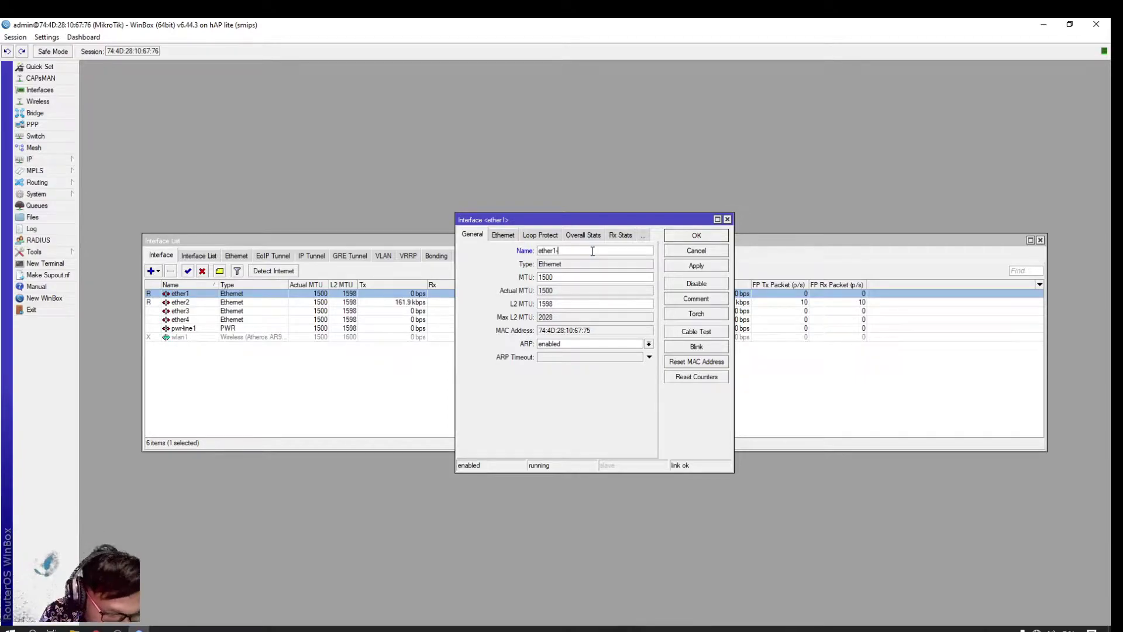
{"action": "type", "text": "inet"}
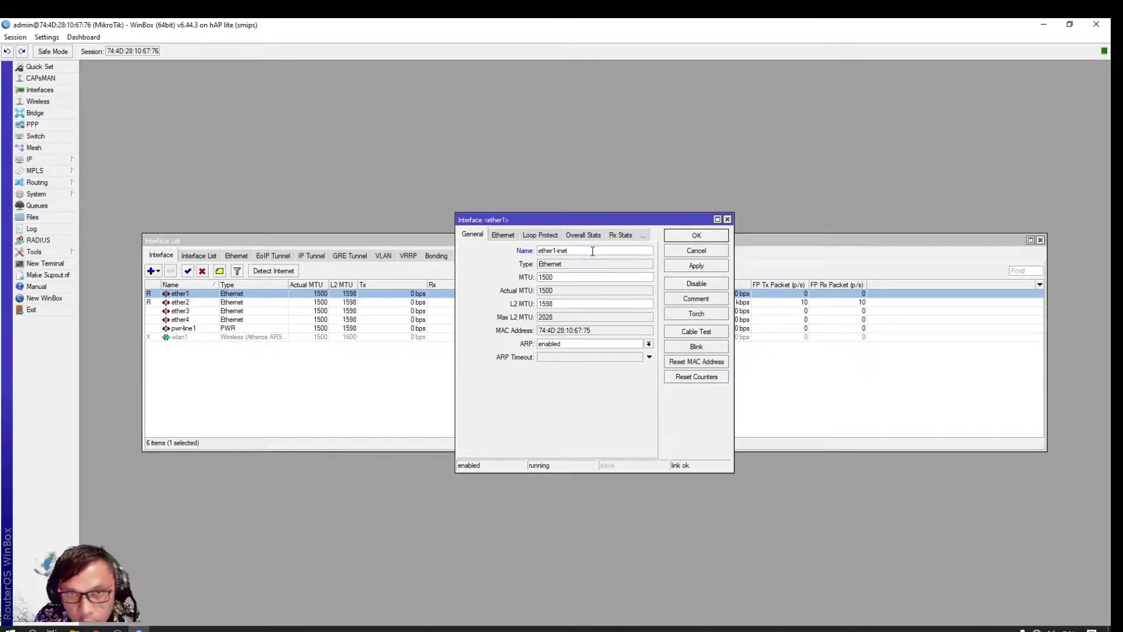
{"action": "left_click", "coordinate": [697, 236]}
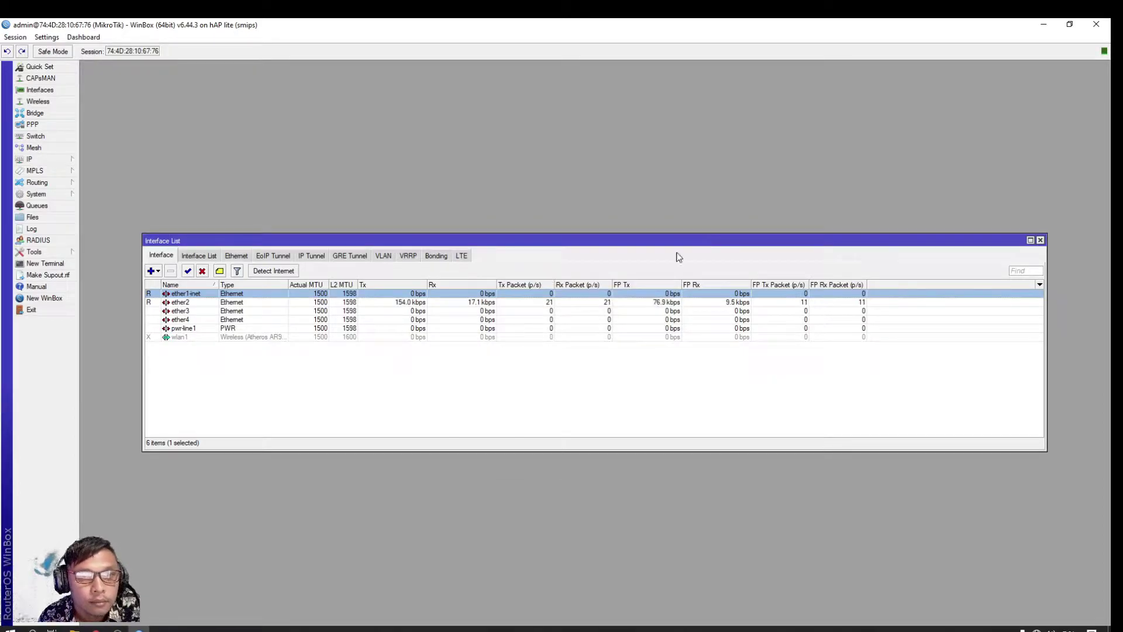
Rename ether2 to ether2-pc/local
{"action": "double_click", "coordinate": [198, 303]}
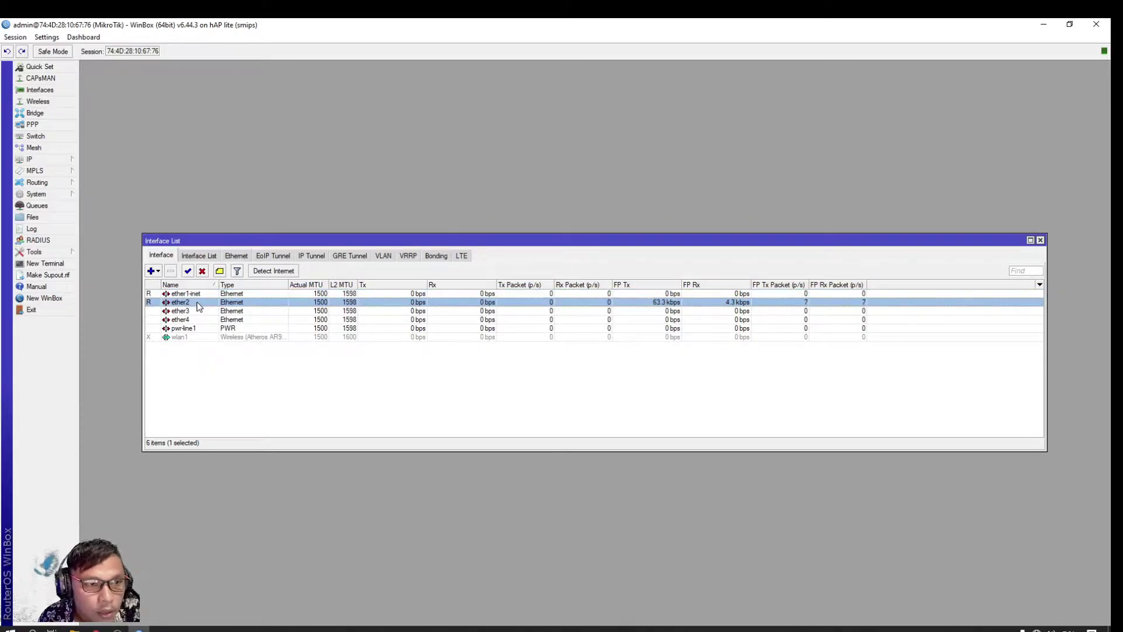
{"action": "left_click", "coordinate": [568, 252]}
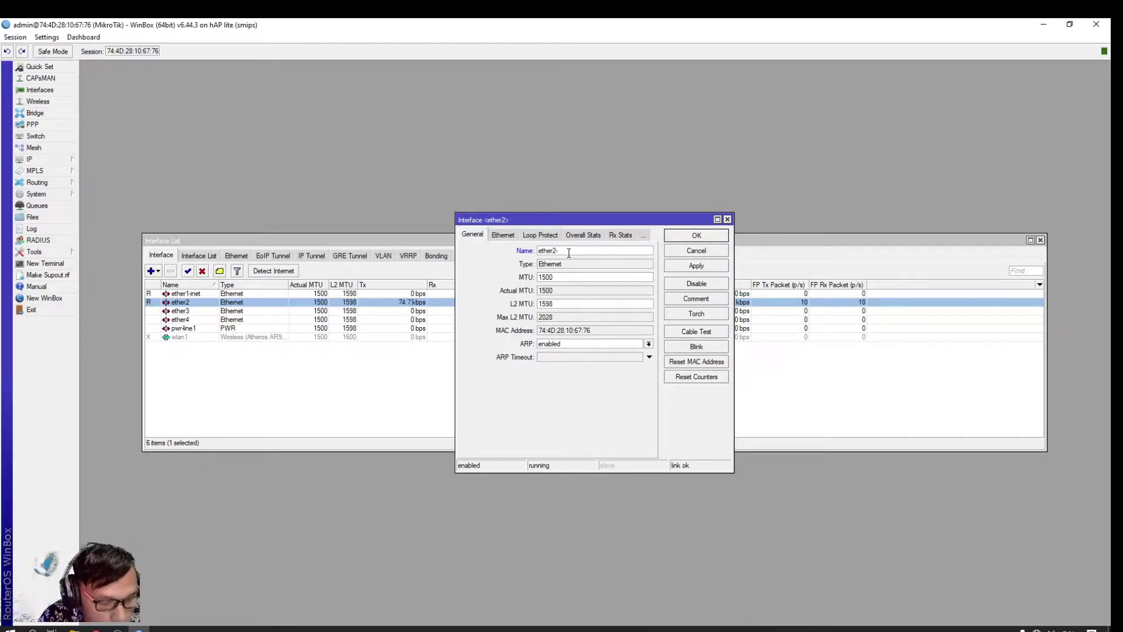
{"action": "type", "text": "pc"}
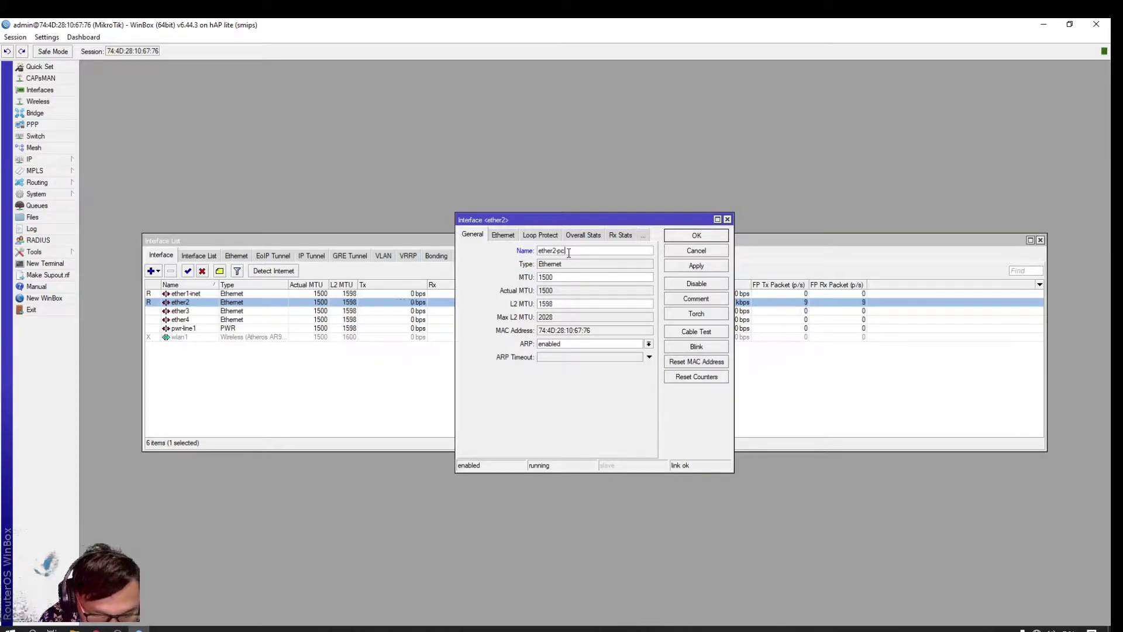
{"action": "type", "text": "/local"}
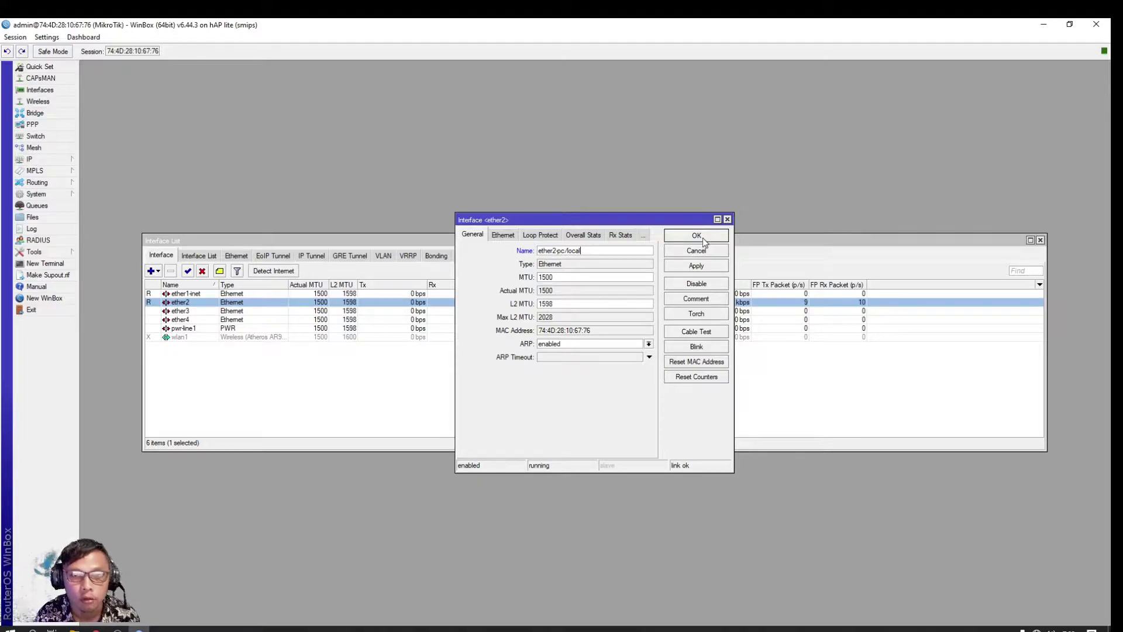
{"action": "left_click", "coordinate": [697, 235]}
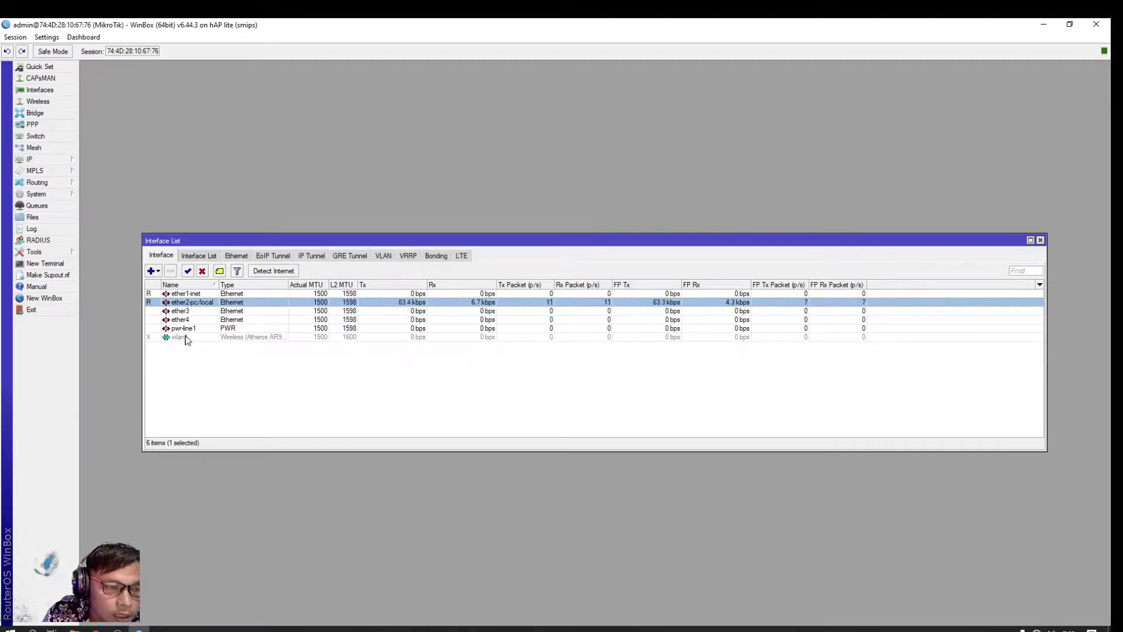
{"action": "left_click", "coordinate": [191, 311]}
Rename ether3 to ether3-hotspot1, correcting the mistyped 'hotspot2' suffix
{"action": "left_click", "coordinate": [191, 319]}
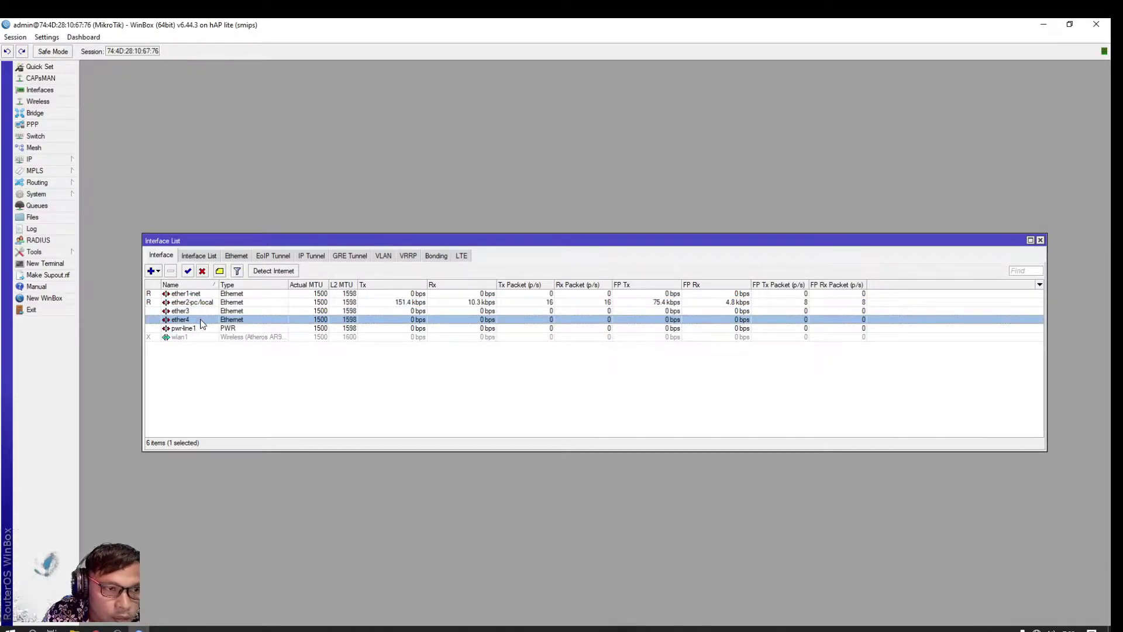
{"action": "left_click", "coordinate": [198, 313]}
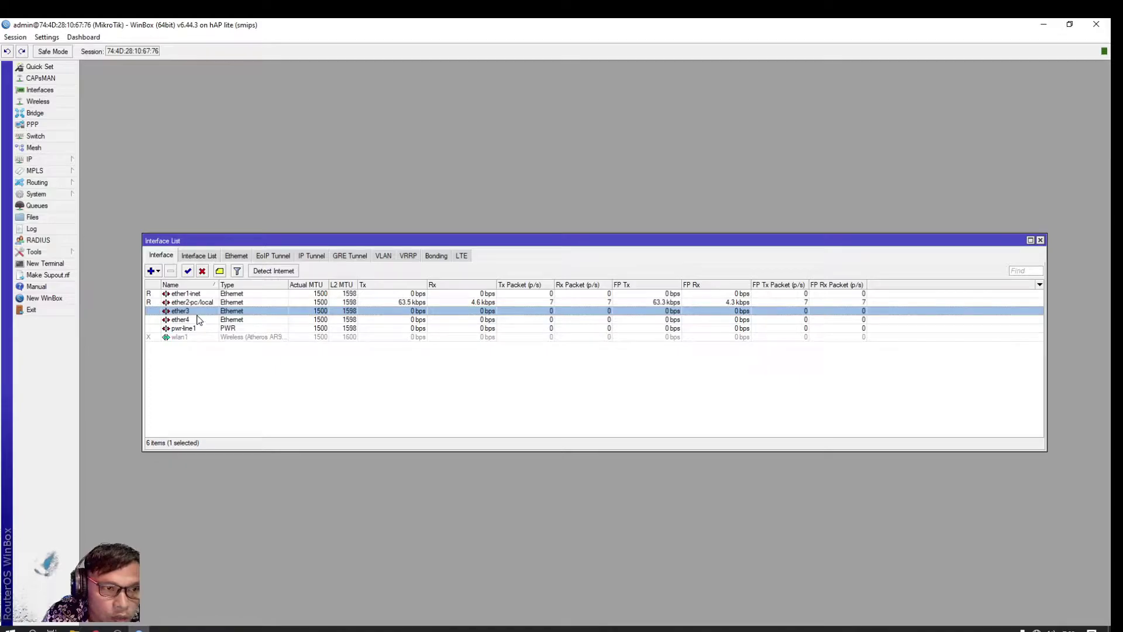
{"action": "double_click", "coordinate": [199, 317]}
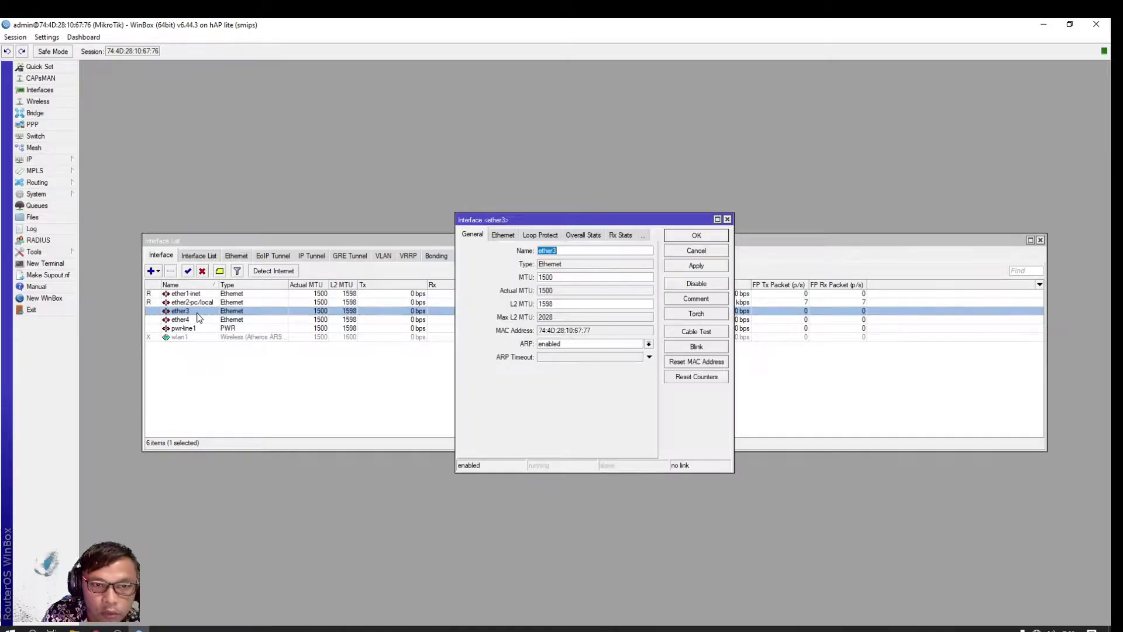
{"action": "left_click", "coordinate": [573, 251]}
{"action": "type", "text": "-"}
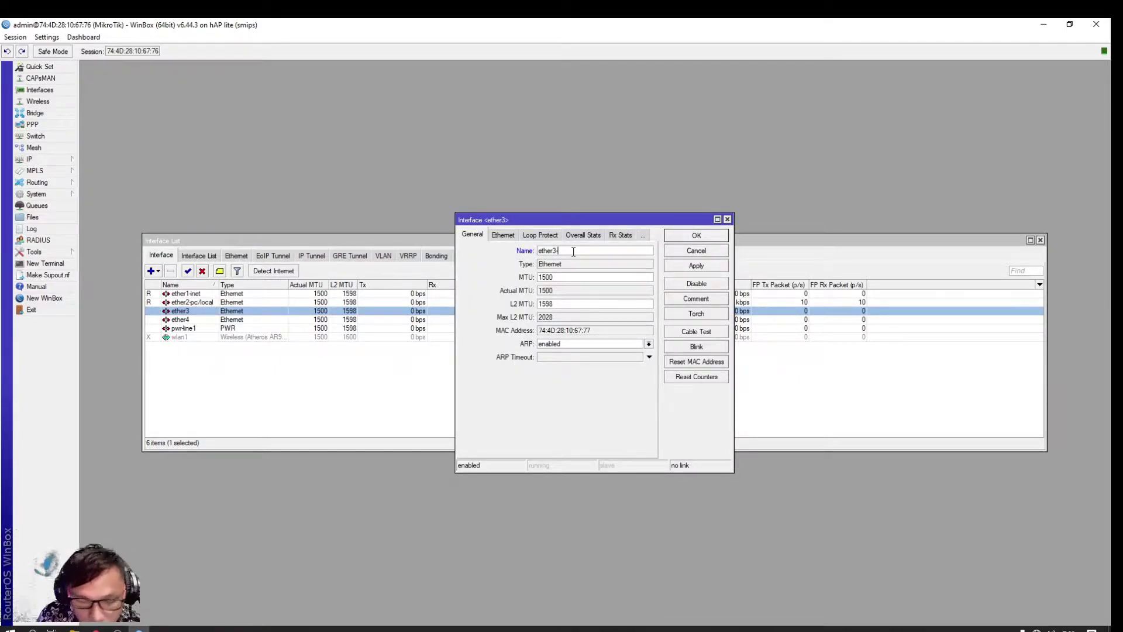
{"action": "type", "text": "h"}
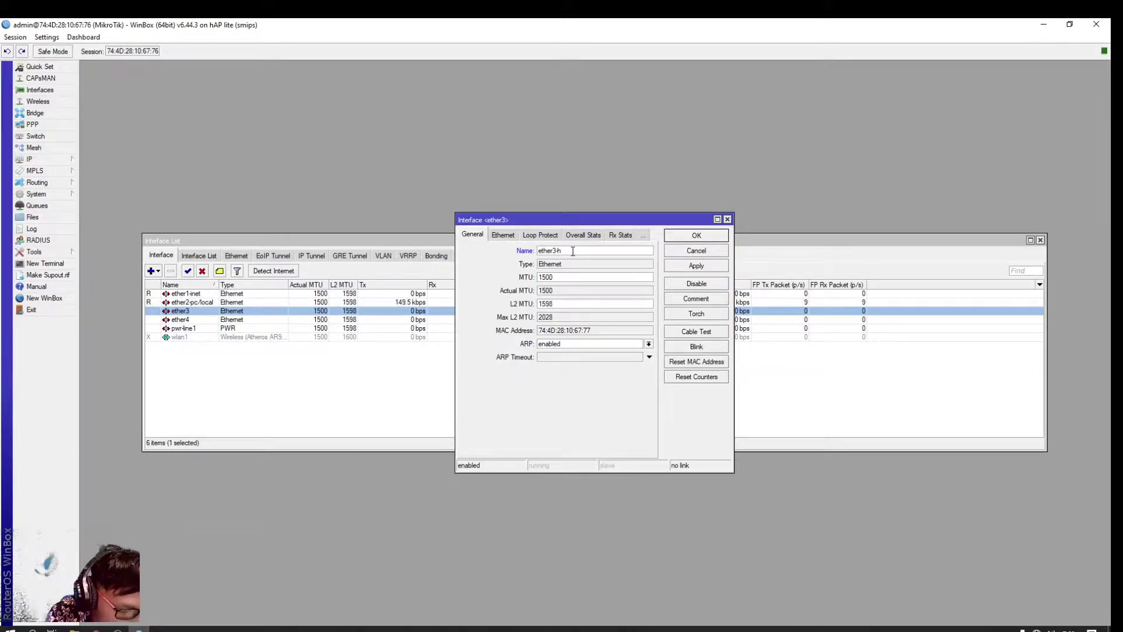
{"action": "type", "text": "ot"}
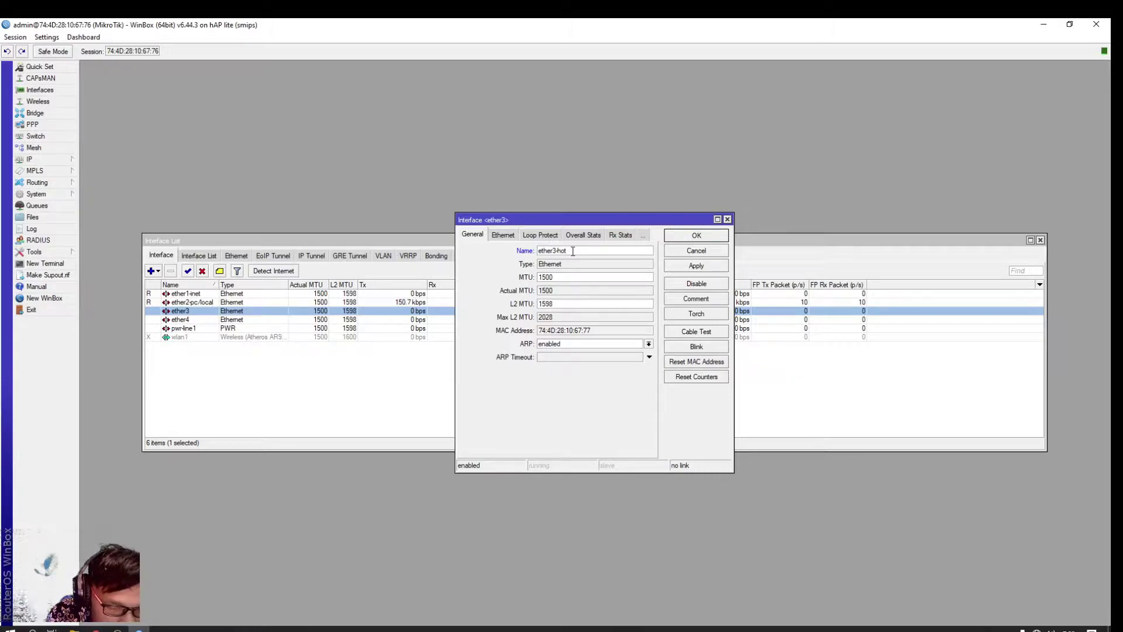
{"action": "type", "text": "spo"}
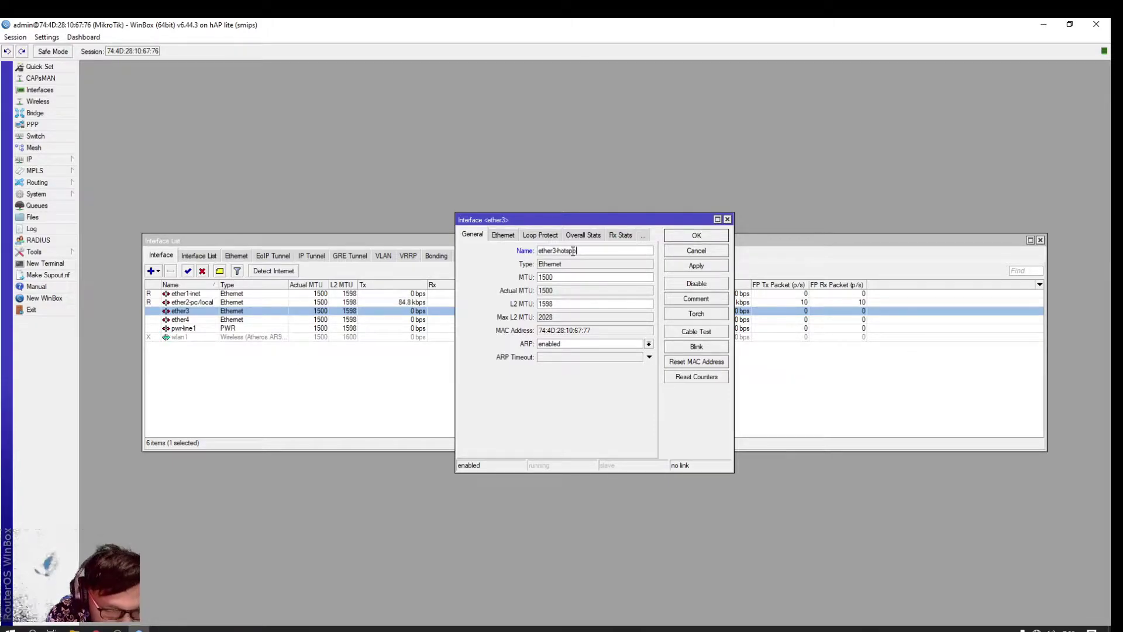
{"action": "type", "text": "t"}
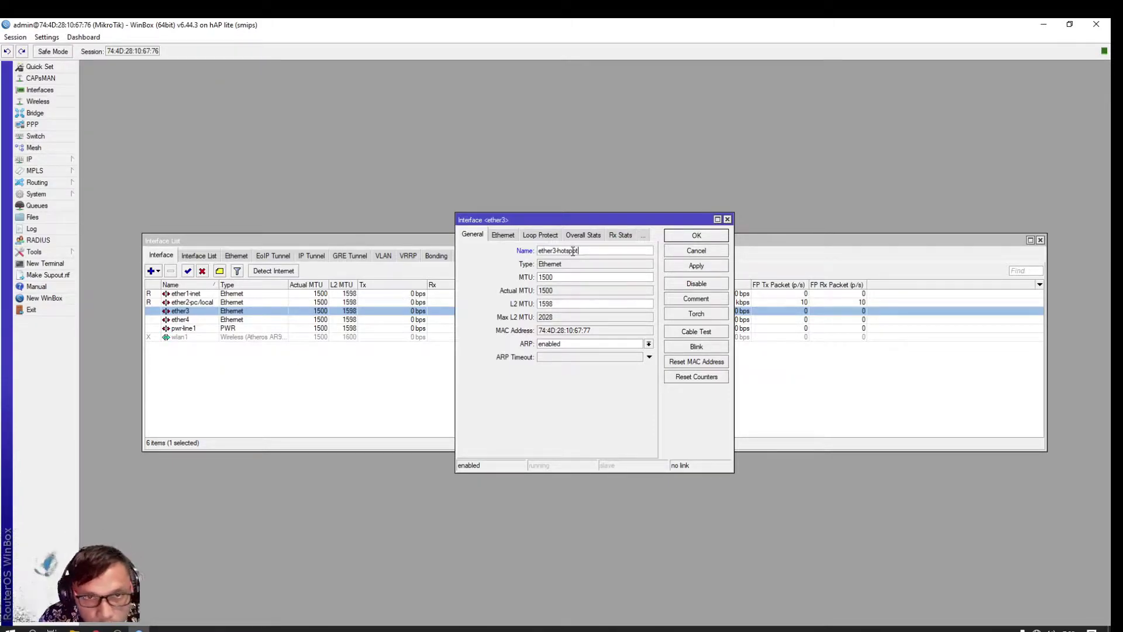
{"action": "type", "text": "2"}
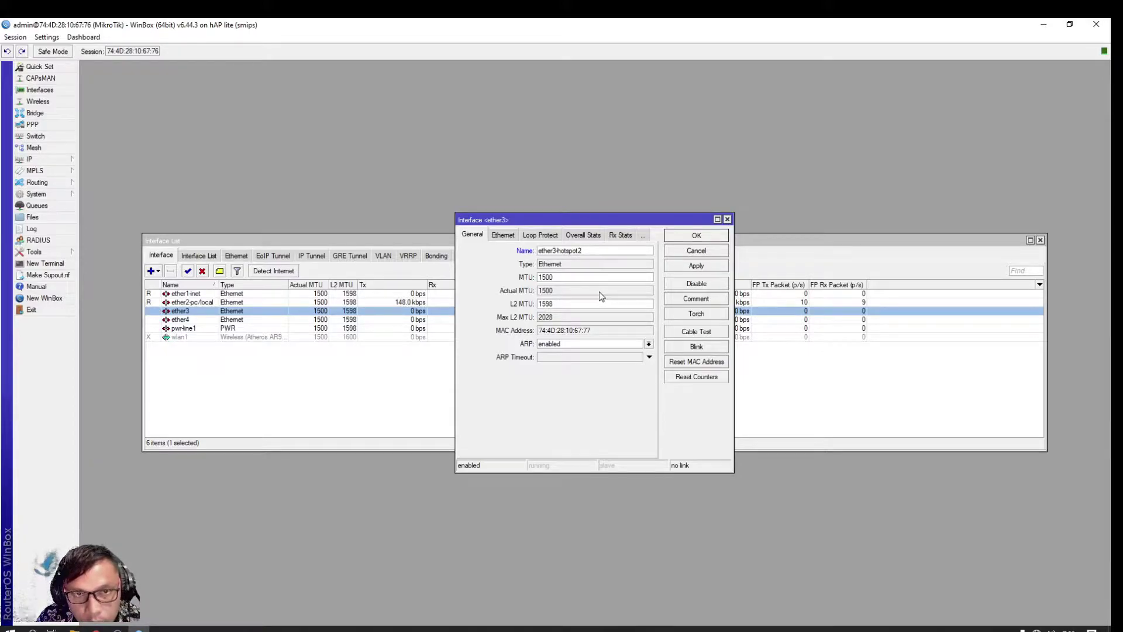
{"action": "key", "text": "BackSpace"}
{"action": "type", "text": "1"}
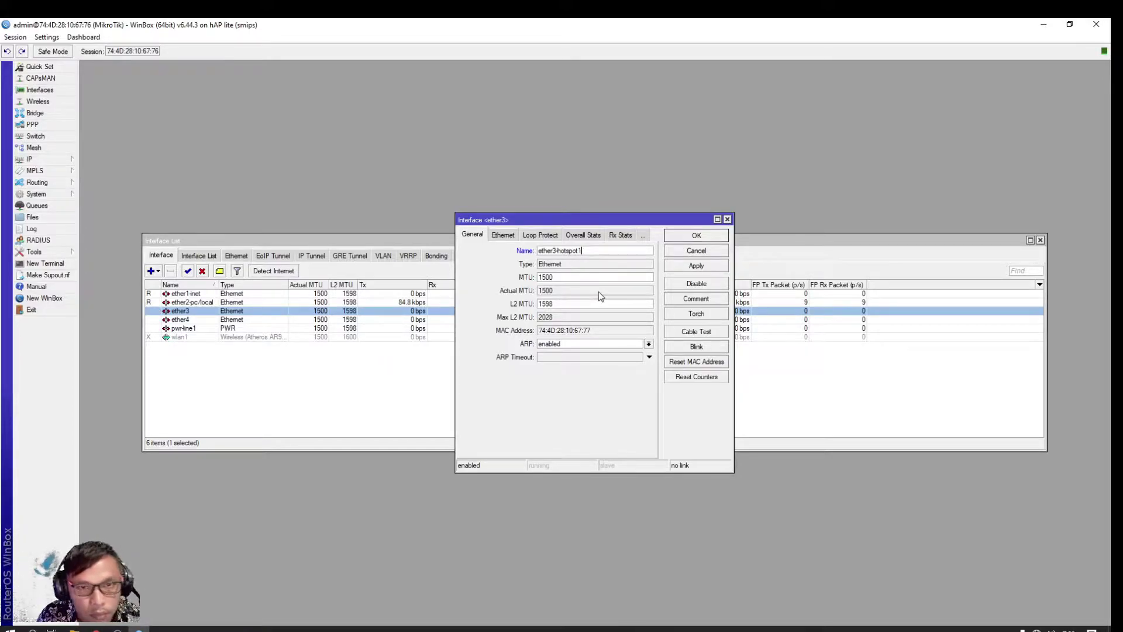
{"action": "left_click", "coordinate": [695, 235]}
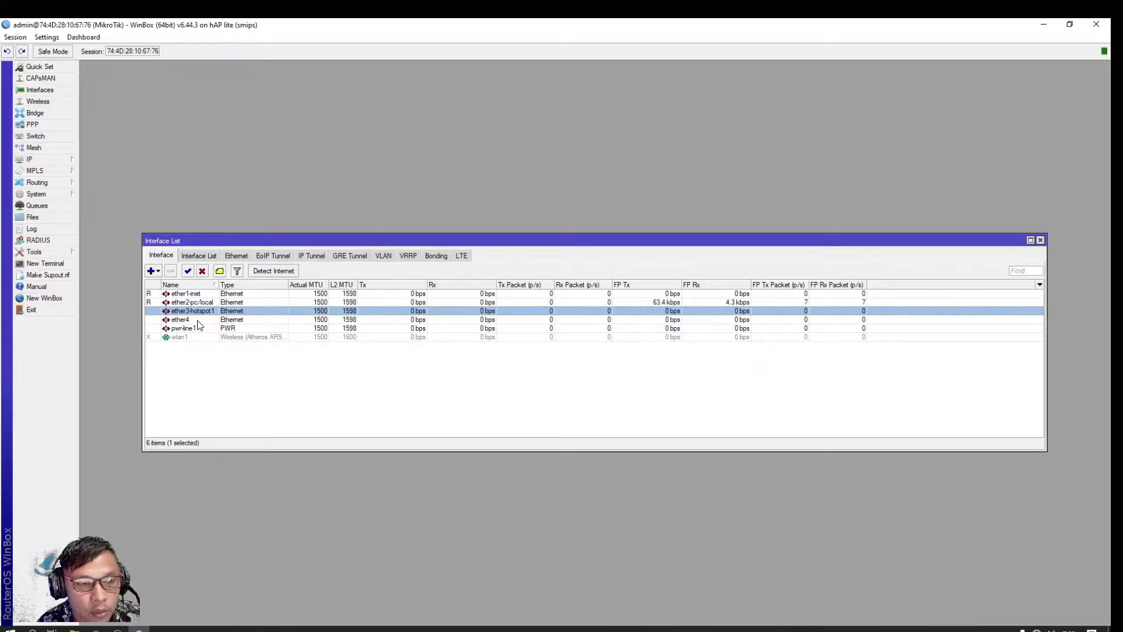
{"action": "left_click", "coordinate": [207, 321]}
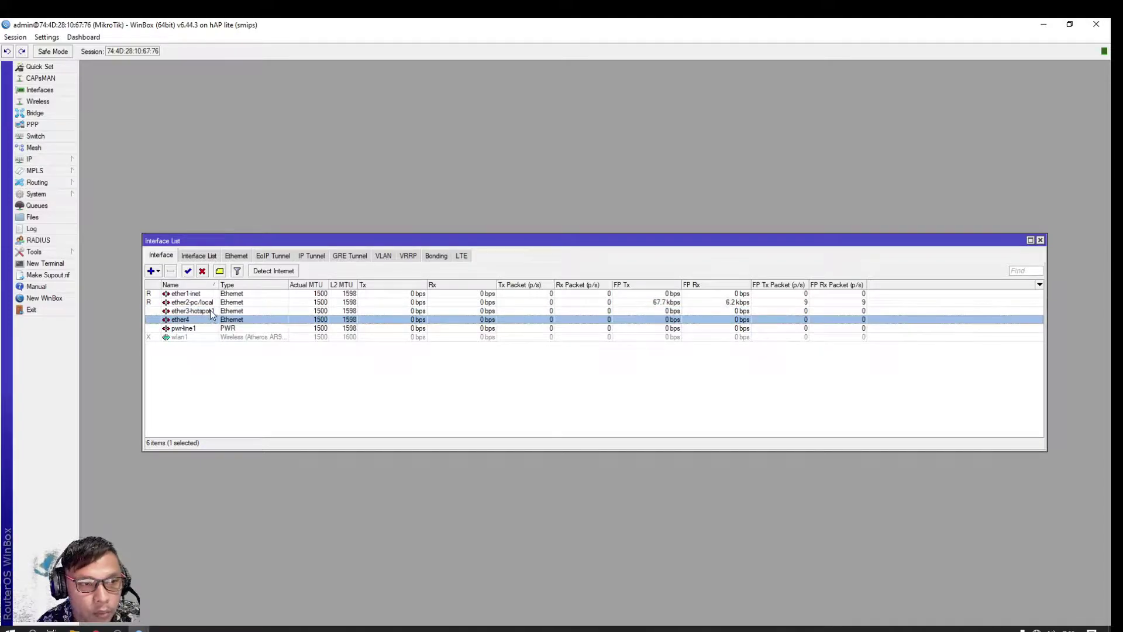
Change ether4's name to ether4-hotspot2 in its interface properties
{"action": "double_click", "coordinate": [206, 321]}
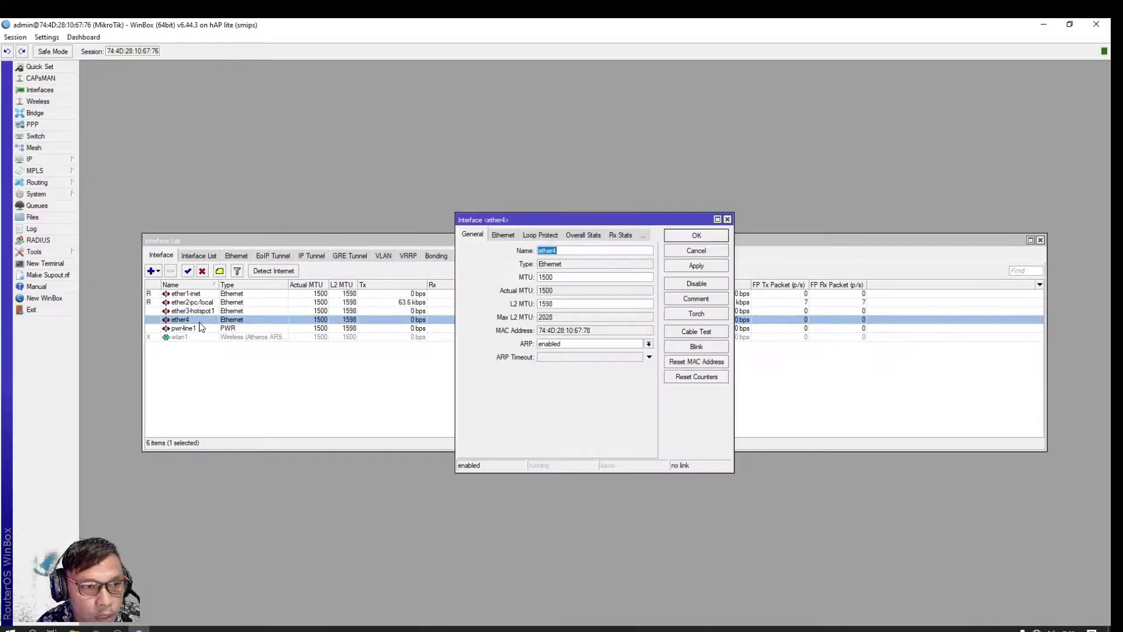
{"action": "left_click", "coordinate": [575, 249]}
{"action": "type", "text": "-"}
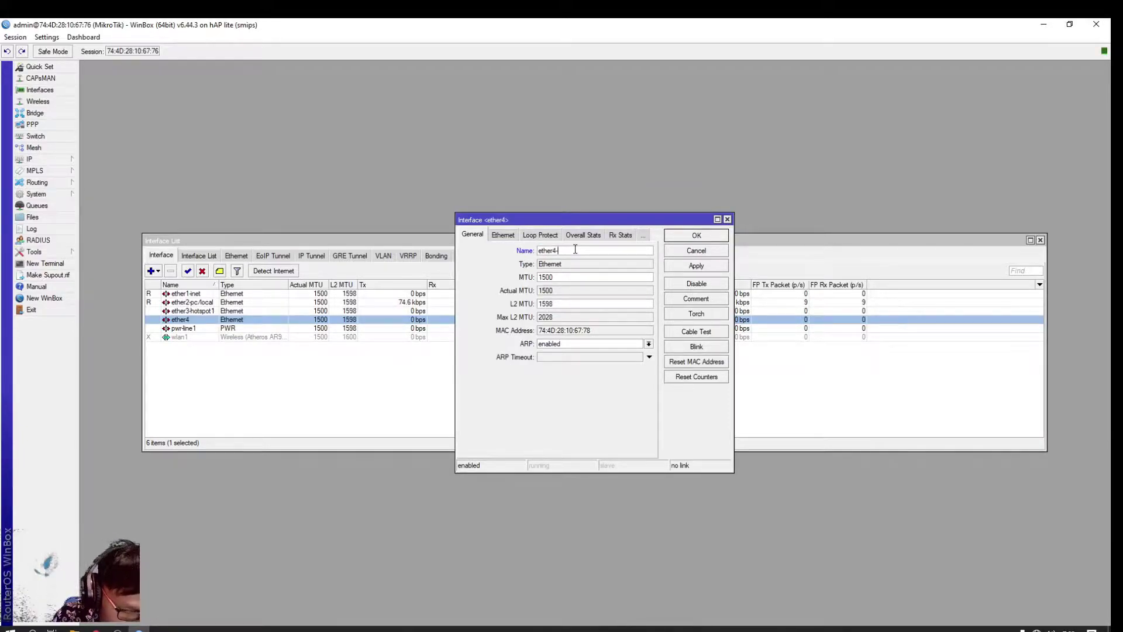
{"action": "type", "text": "hotspot2"}
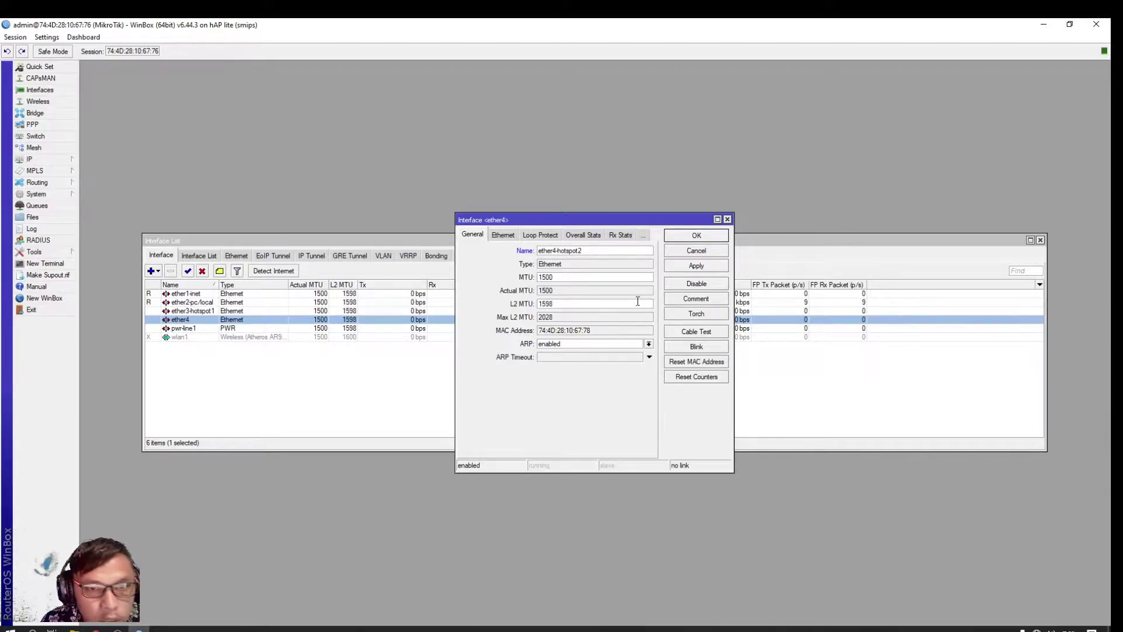
{"action": "left_click", "coordinate": [714, 236]}
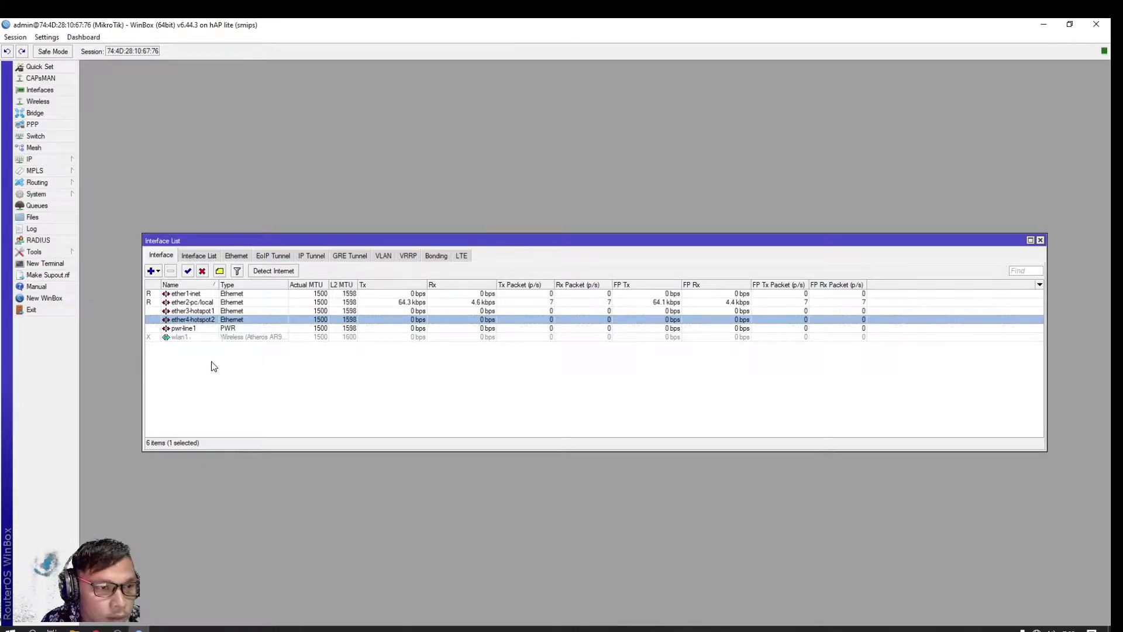
Enable the disabled wlan1 wireless interface and close the Interface List
{"action": "left_click", "coordinate": [186, 338]}
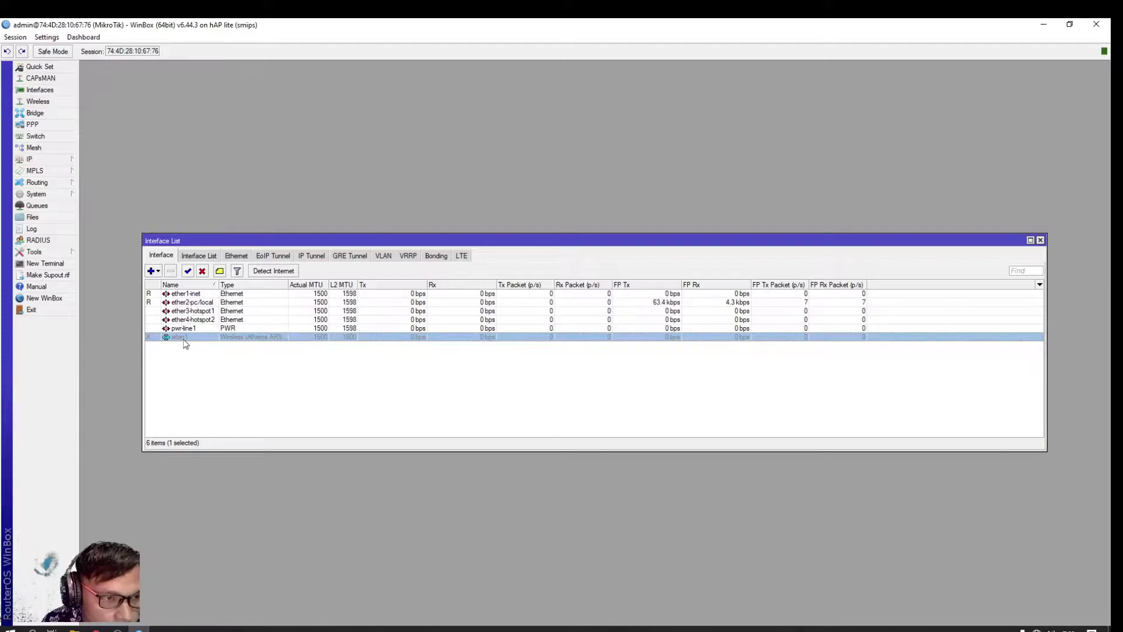
{"action": "left_click", "coordinate": [187, 271]}
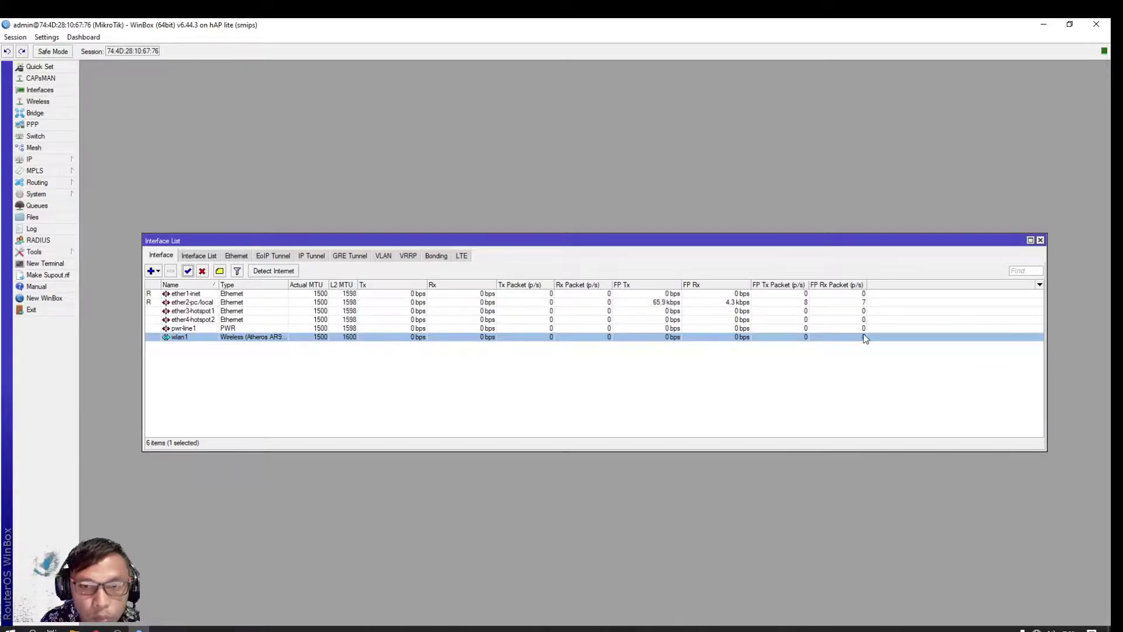
{"action": "left_click", "coordinate": [1040, 240]}
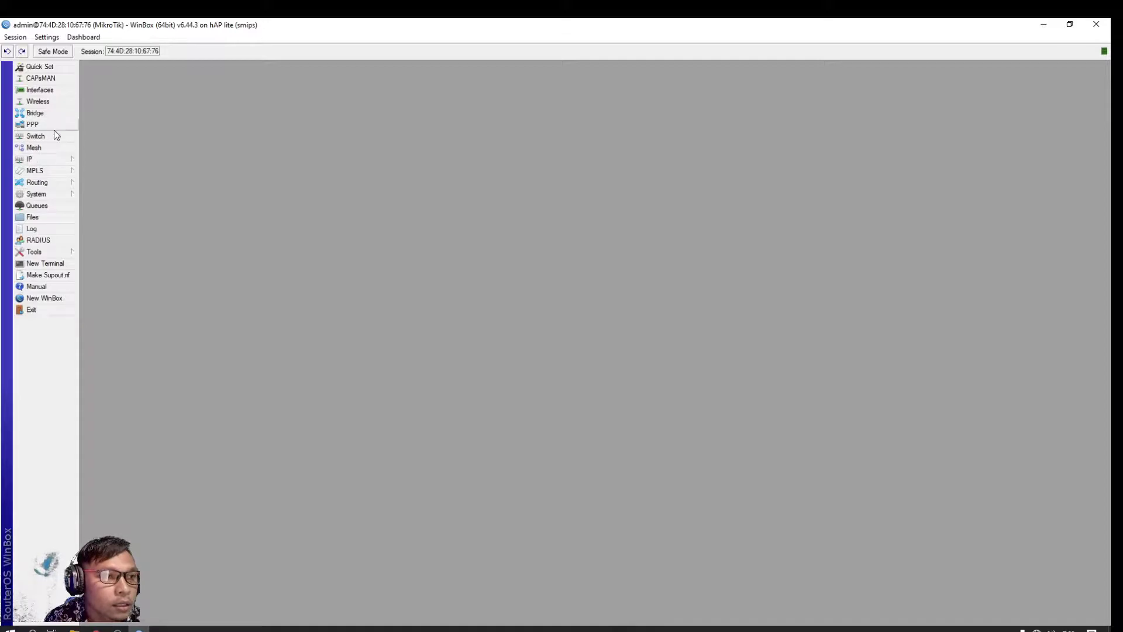
Add an IP DHCP client on ether1-inet, verify it gets 10.10.10.252/24, then close the list
{"action": "left_click", "coordinate": [41, 161]}
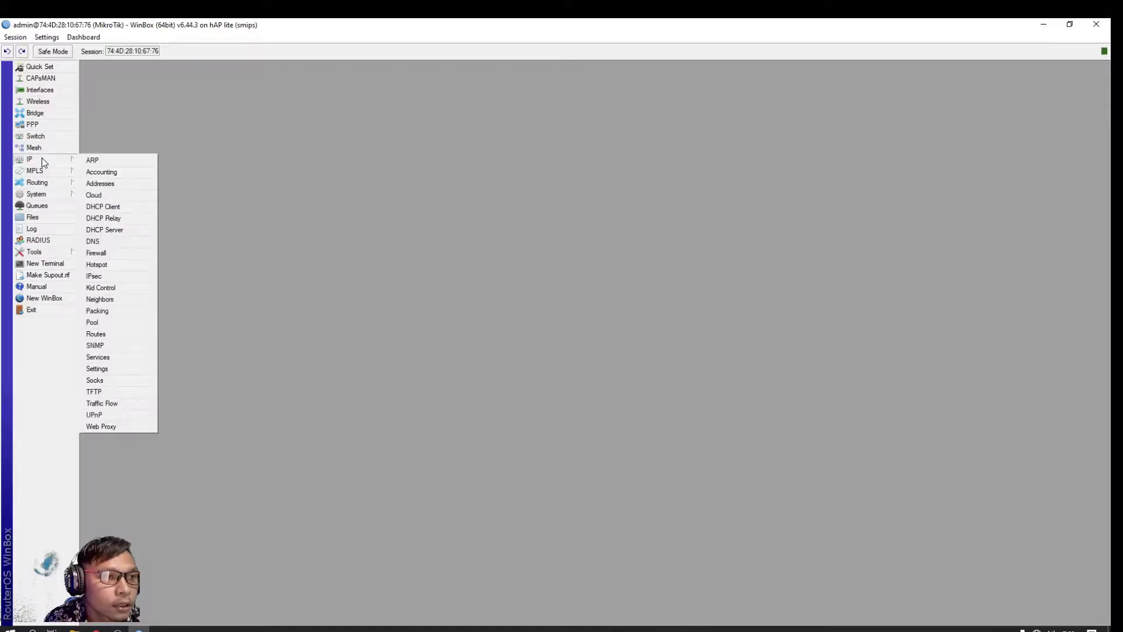
{"action": "left_click", "coordinate": [117, 212]}
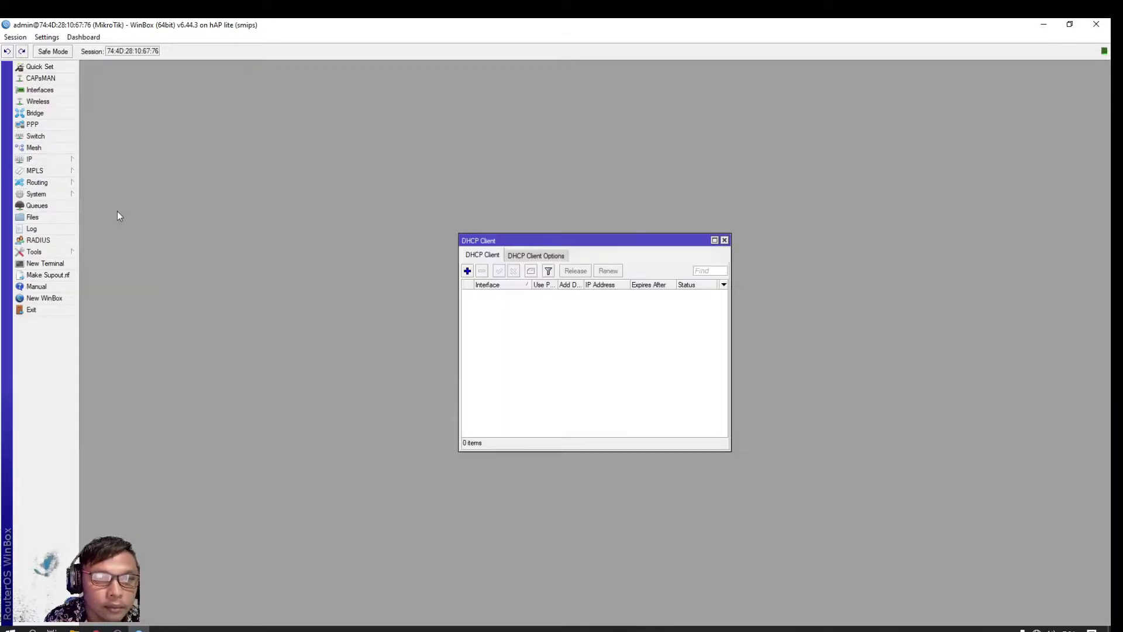
{"action": "left_click", "coordinate": [467, 270]}
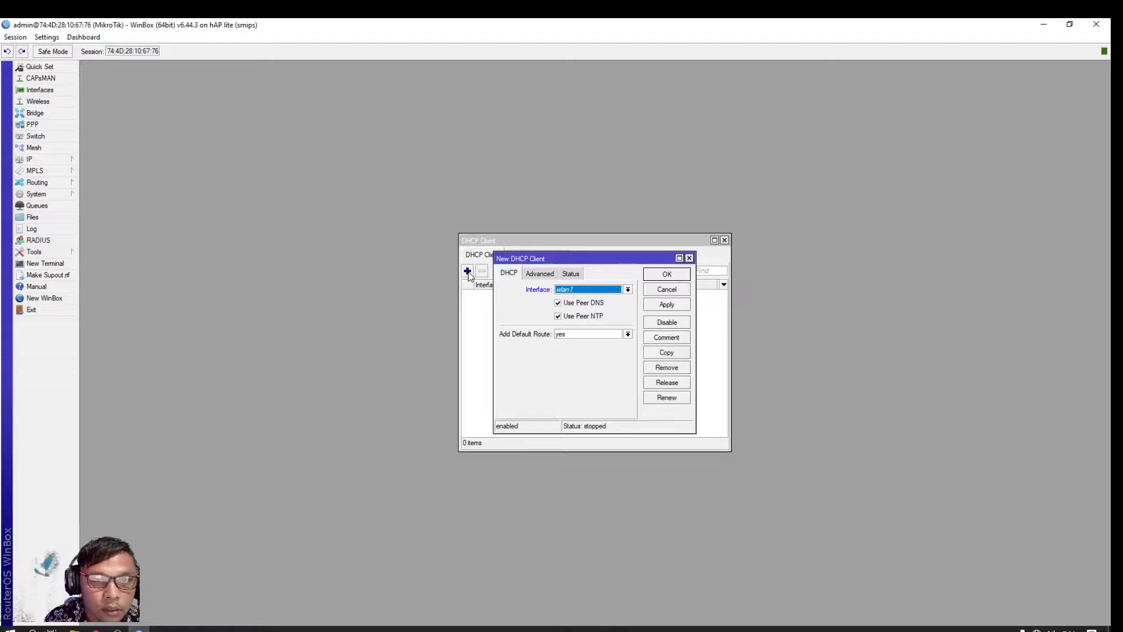
{"action": "left_click", "coordinate": [627, 290]}
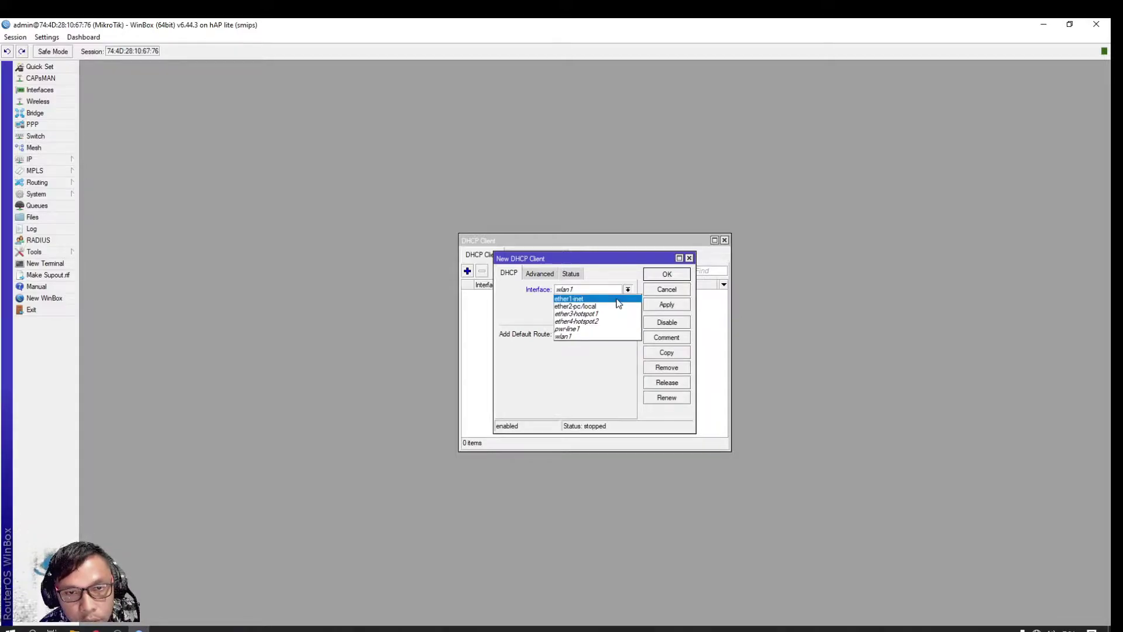
{"action": "left_click", "coordinate": [618, 300]}
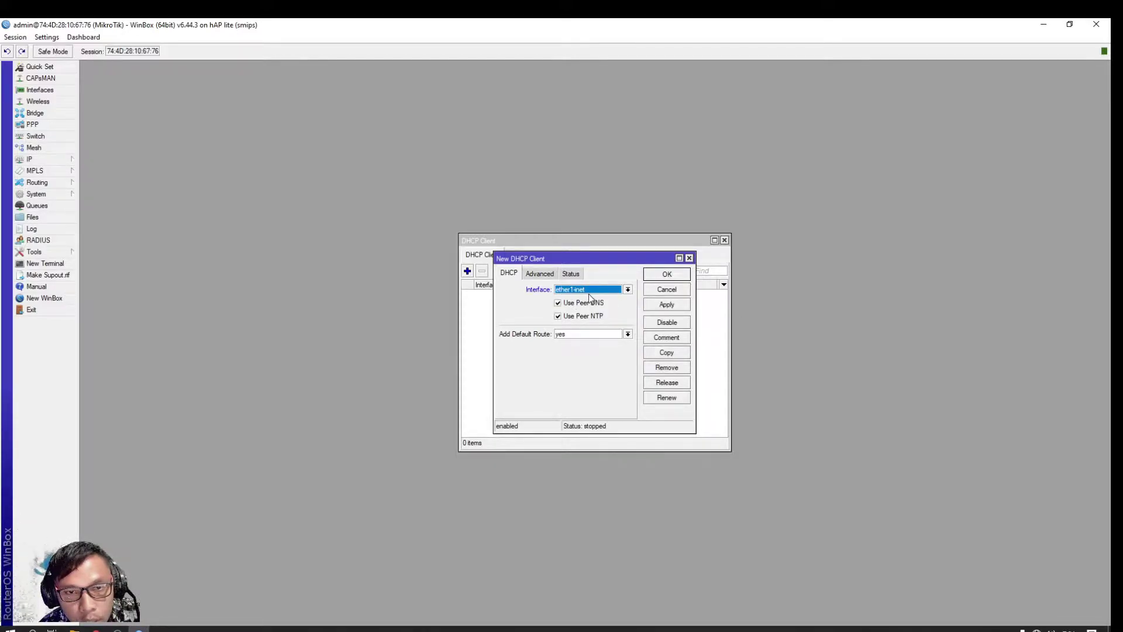
{"action": "left_click", "coordinate": [681, 278]}
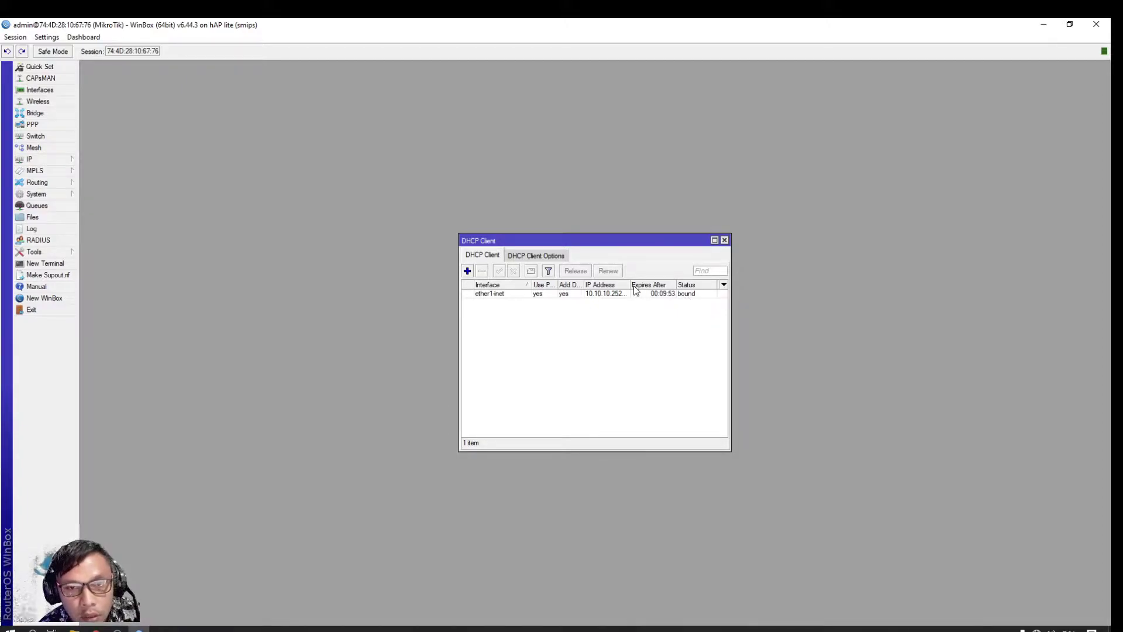
{"action": "left_click_drag", "start_coordinate": [627, 284], "coordinate": [640, 285]}
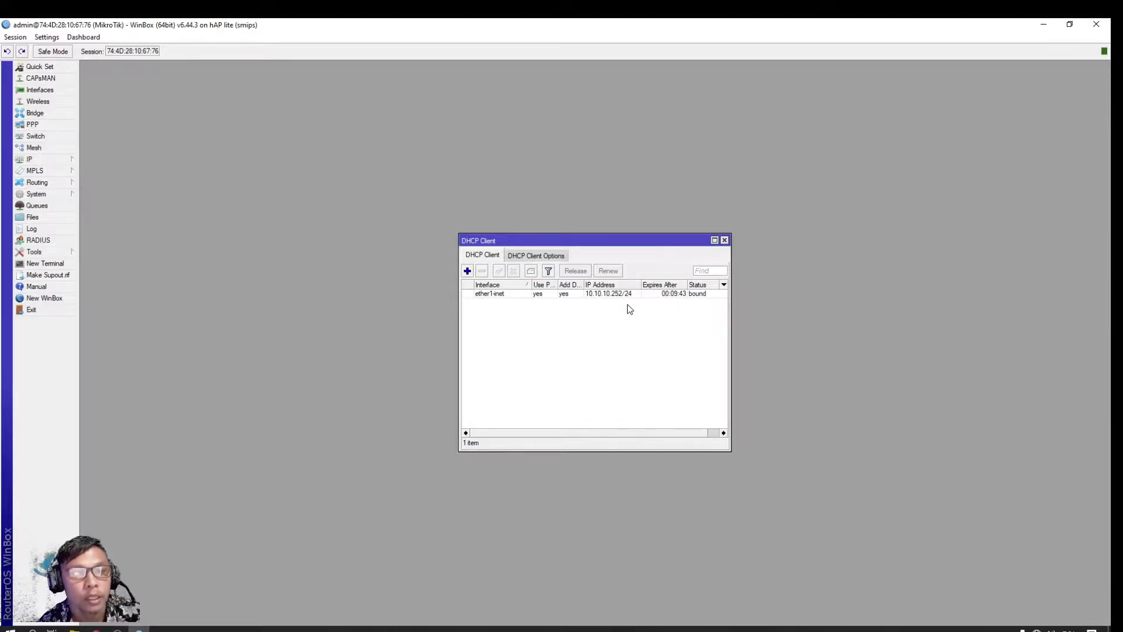
{"action": "left_click", "coordinate": [724, 241]}
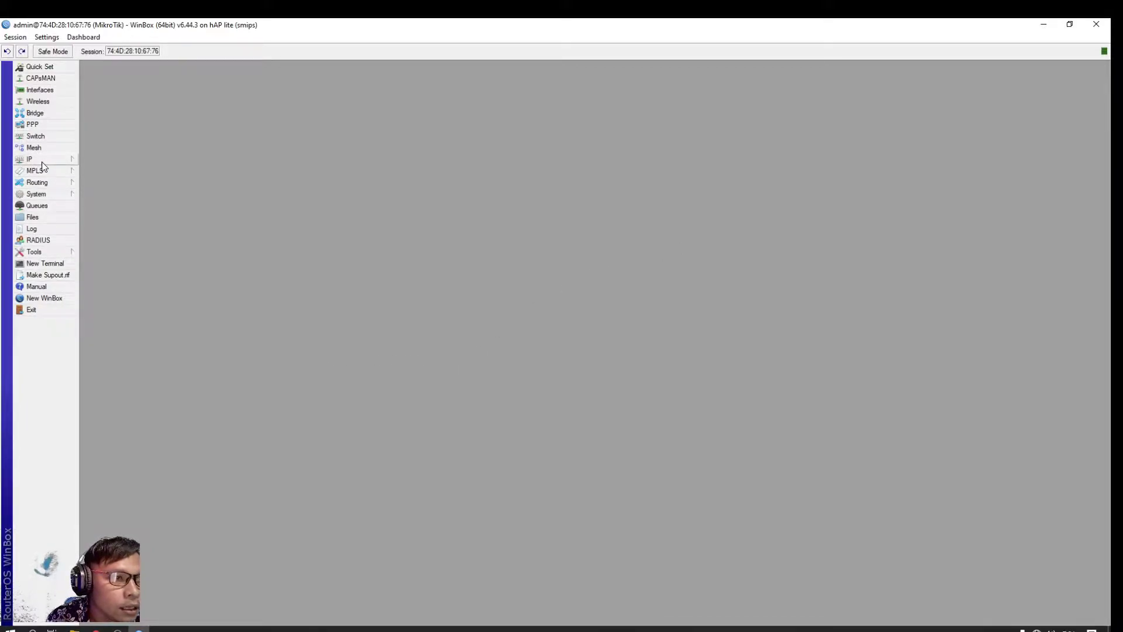
In IP > DNS, enter servers 8.8.8.8 and 8.8.4.4, tick Allow Remote Requests, and save
{"action": "mouse_move", "coordinate": [42, 163]}
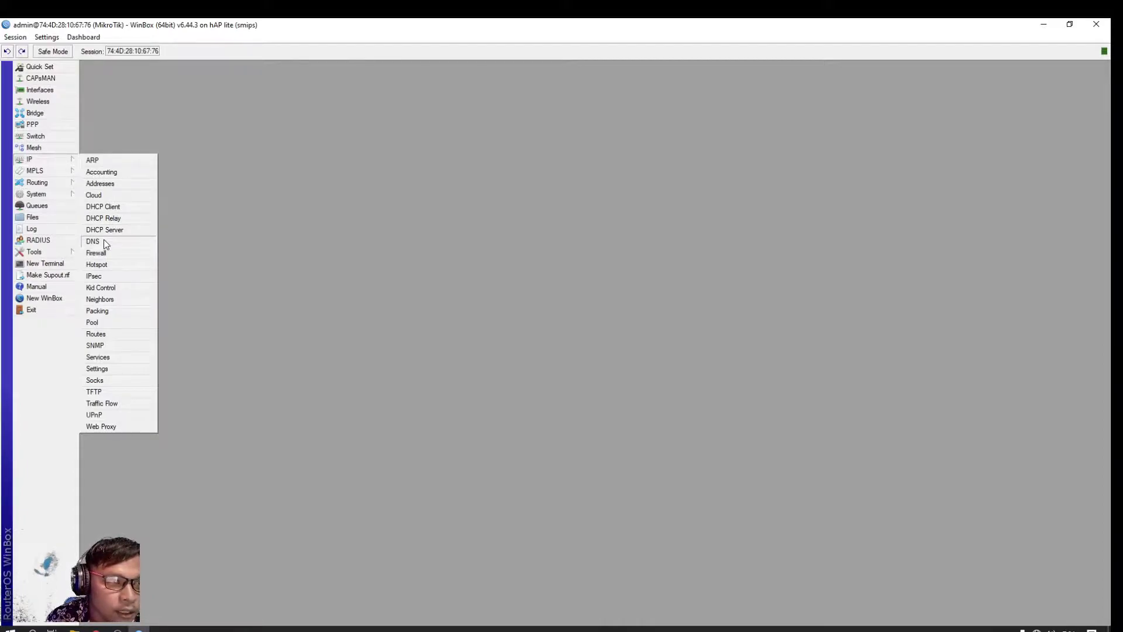
{"action": "left_click", "coordinate": [93, 241]}
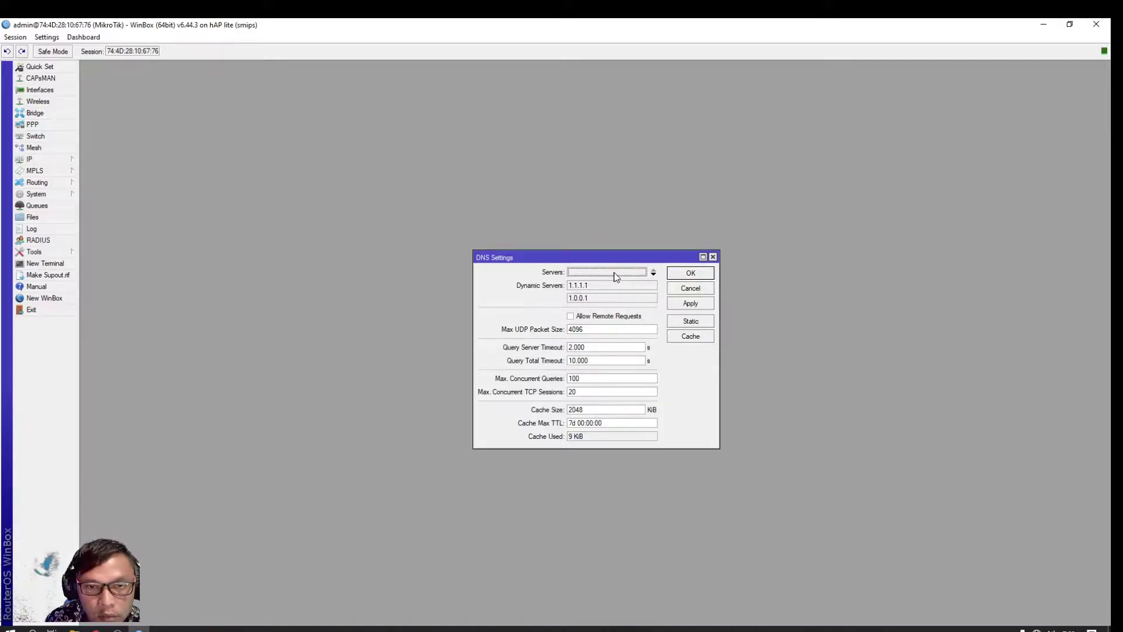
{"action": "left_click", "coordinate": [615, 272]}
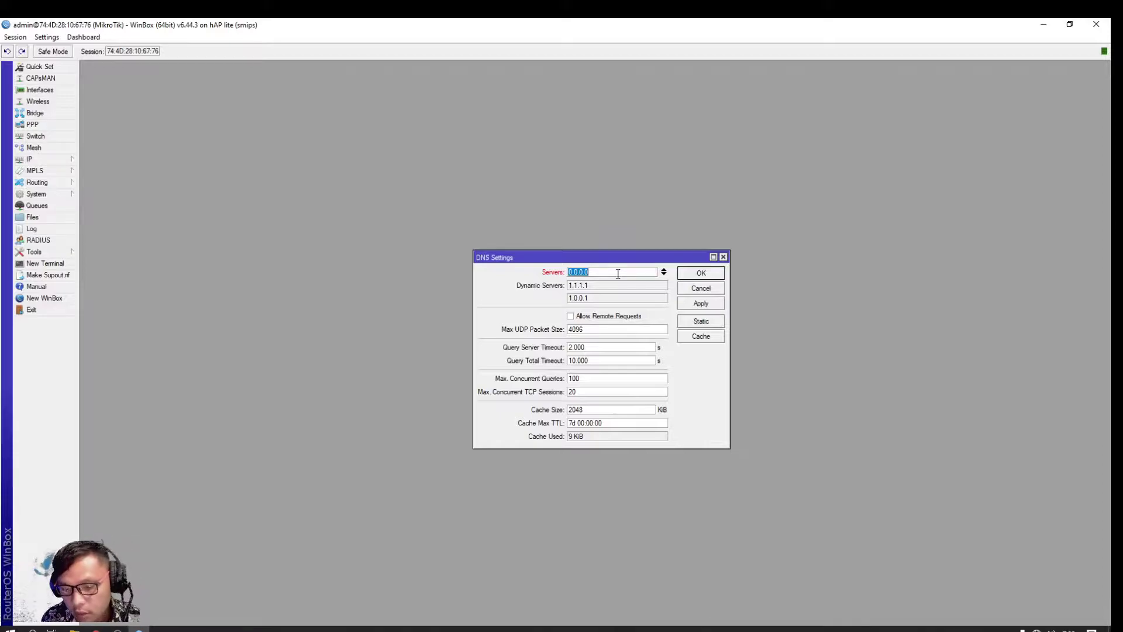
{"action": "type", "text": "8.8."}
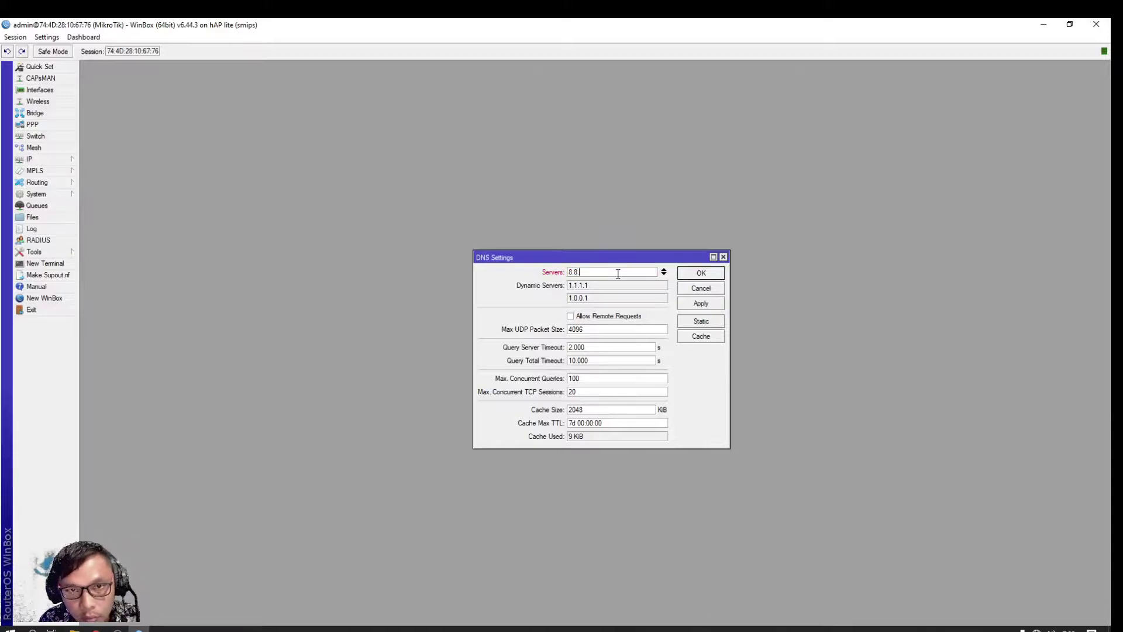
{"action": "type", "text": "8.8"}
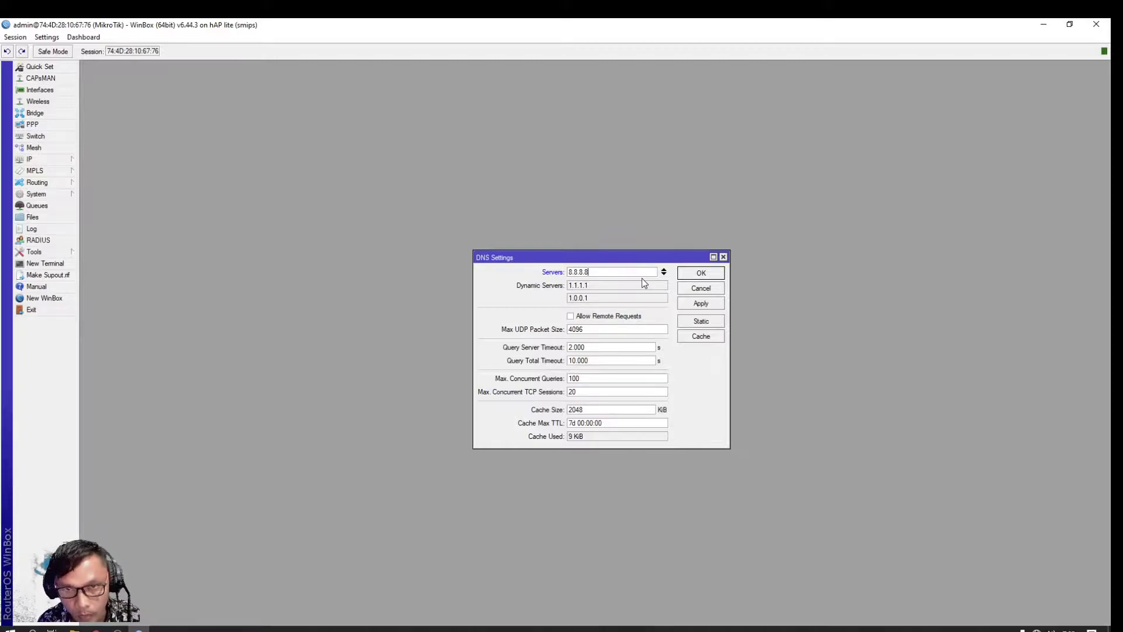
{"action": "left_click", "coordinate": [664, 273]}
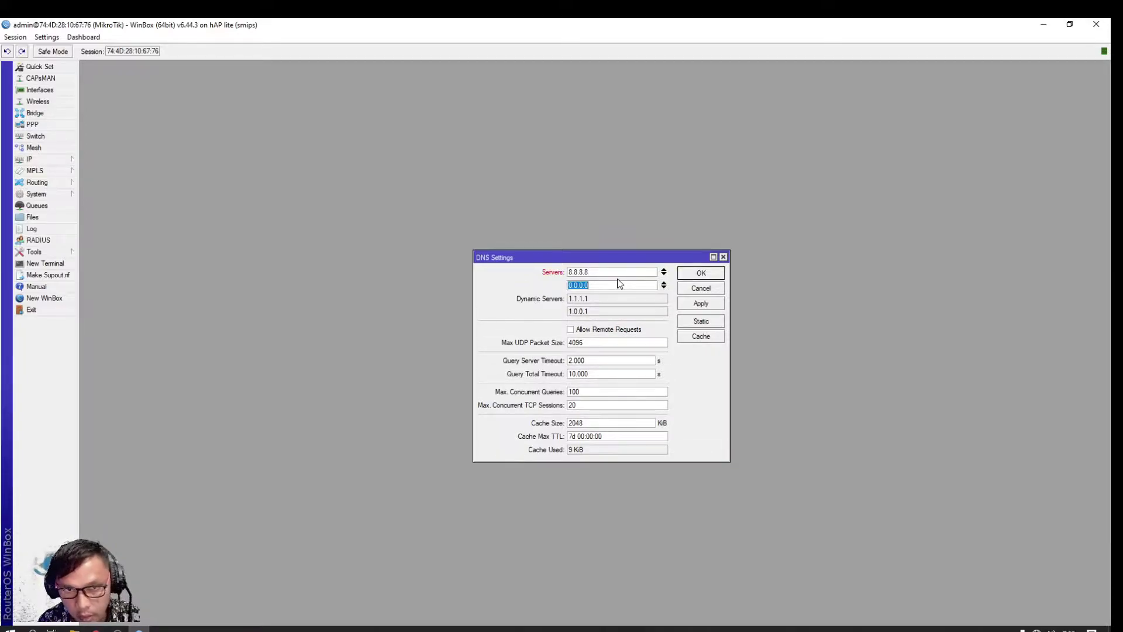
{"action": "type", "text": "8.8"}
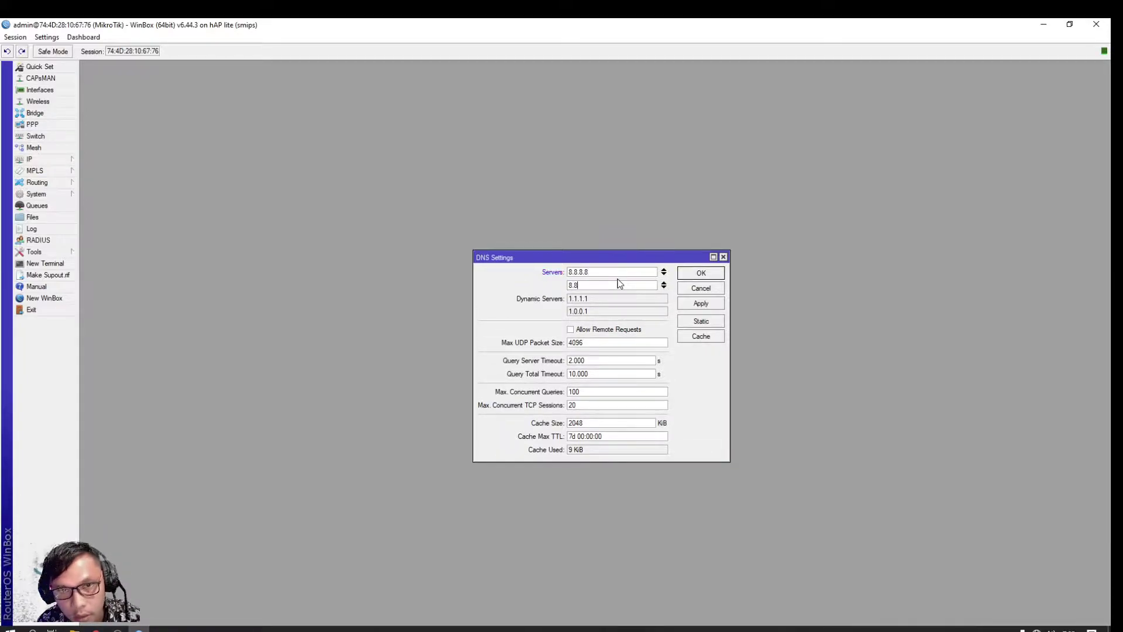
{"action": "type", "text": ".4.4"}
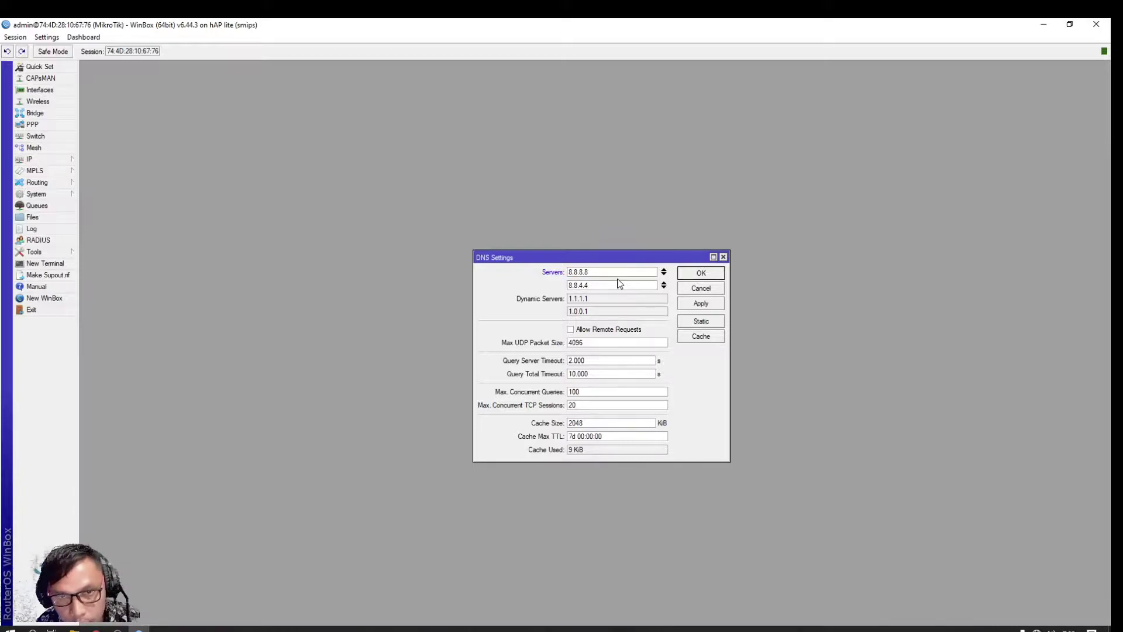
{"action": "left_click", "coordinate": [570, 331]}
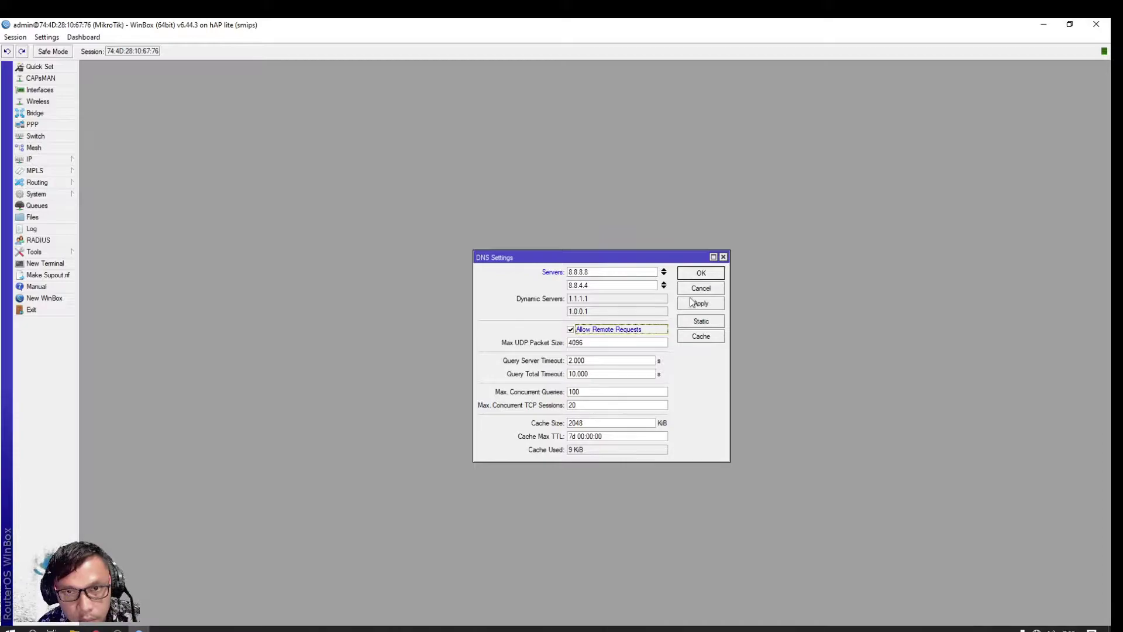
{"action": "left_click", "coordinate": [710, 275]}
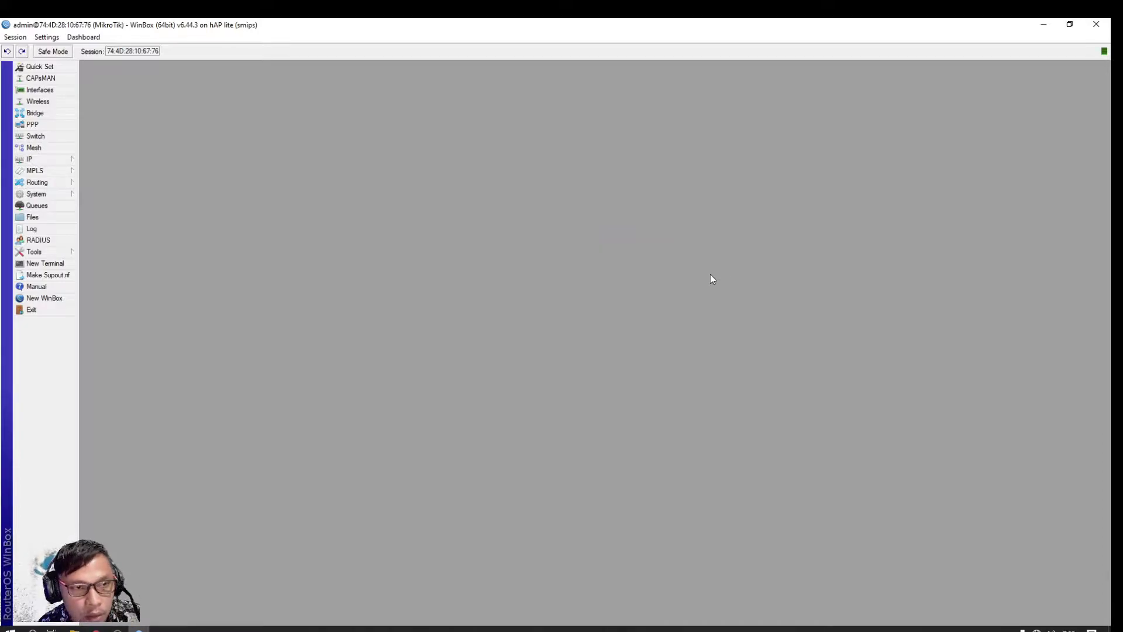
{"action": "left_click", "coordinate": [37, 160]}
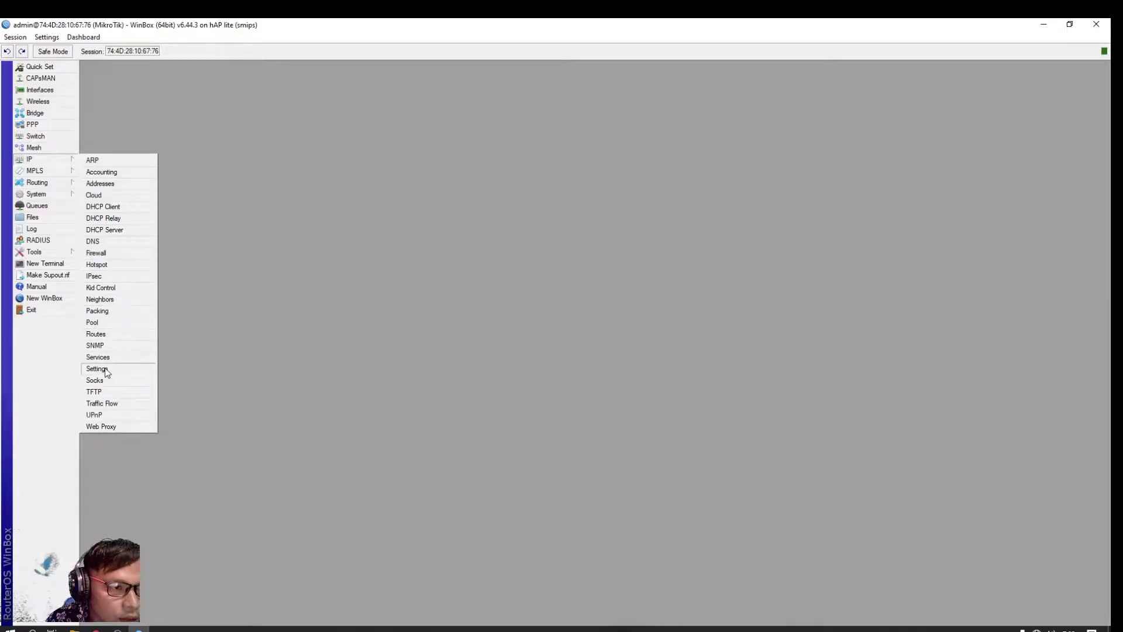
Add a srcnat NAT rule with out-interface ether1-inet and action masquerade
{"action": "left_click", "coordinate": [97, 253]}
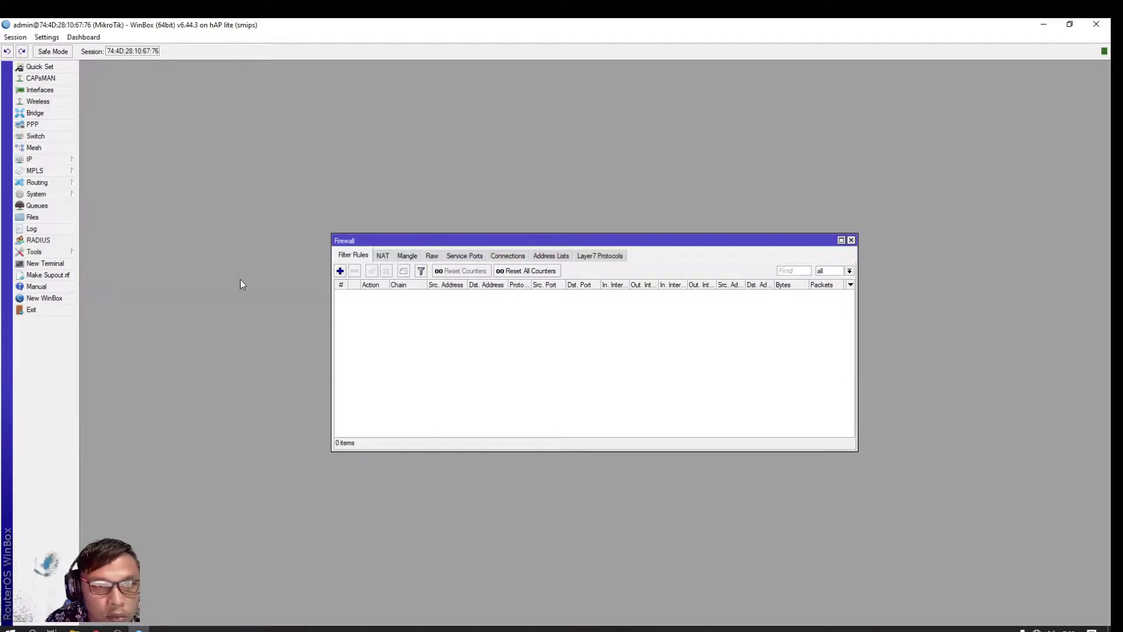
{"action": "left_click", "coordinate": [383, 258]}
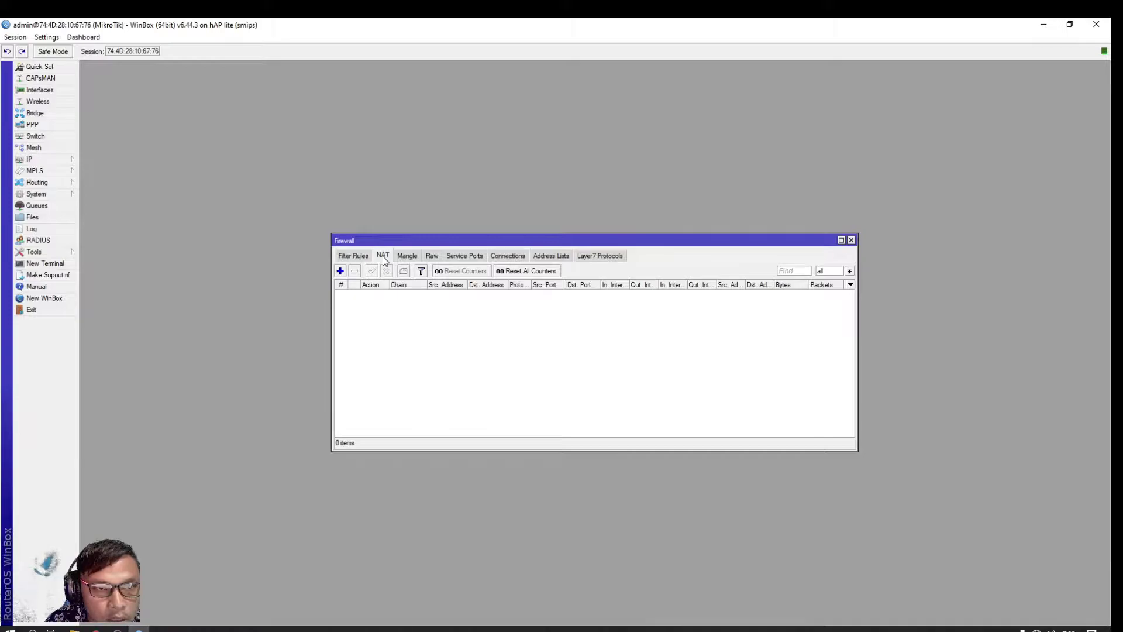
{"action": "left_click", "coordinate": [340, 271]}
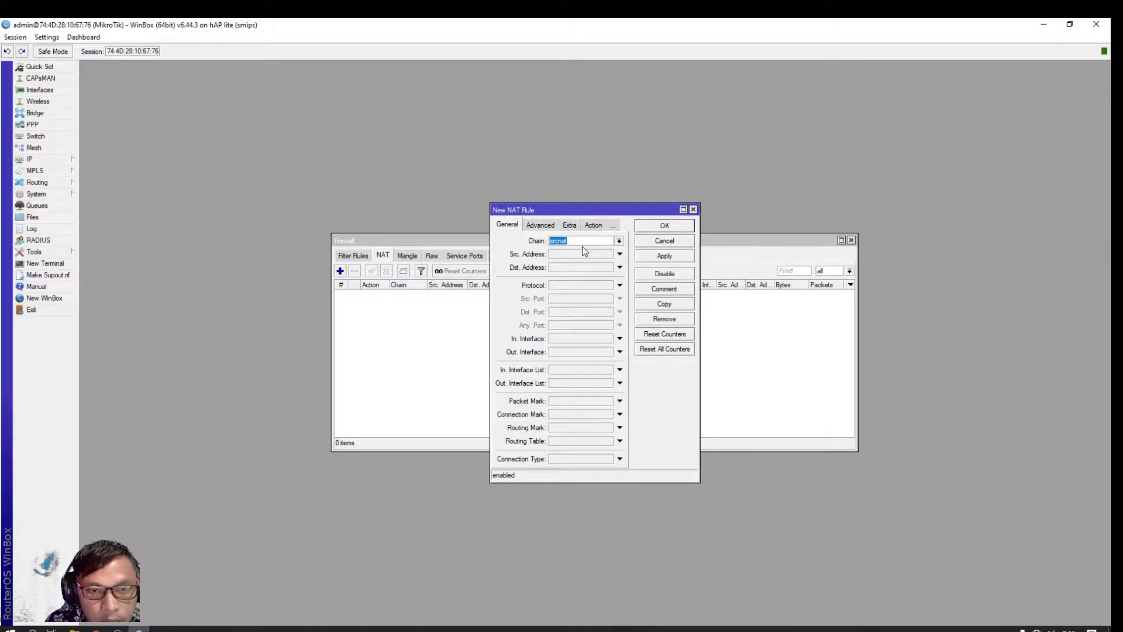
{"action": "left_click", "coordinate": [582, 353]}
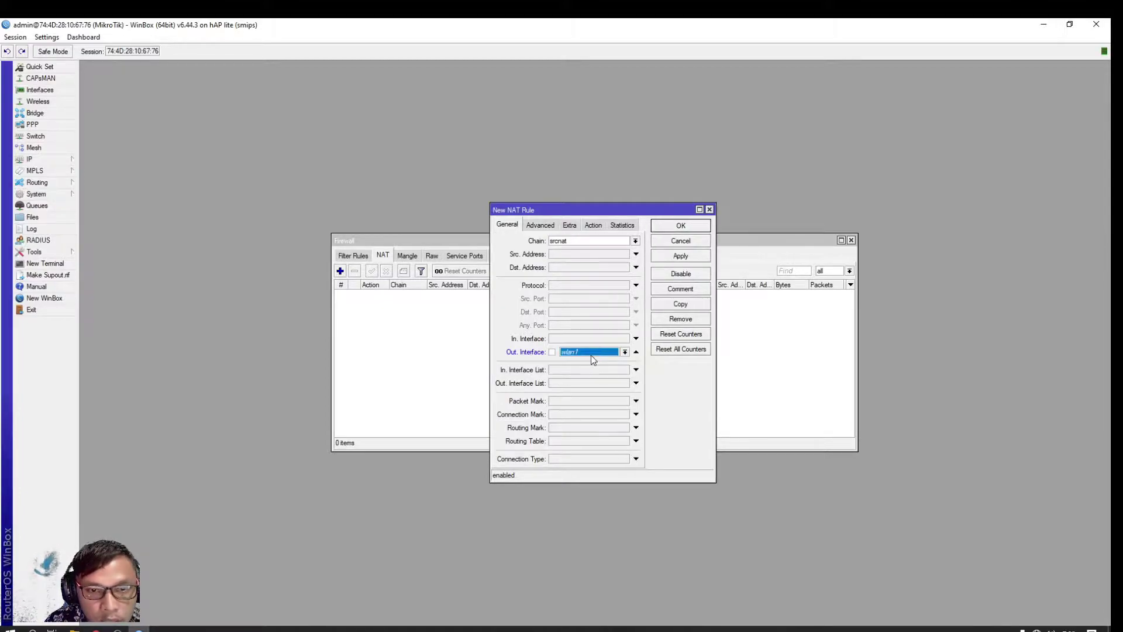
{"action": "left_click", "coordinate": [624, 352]}
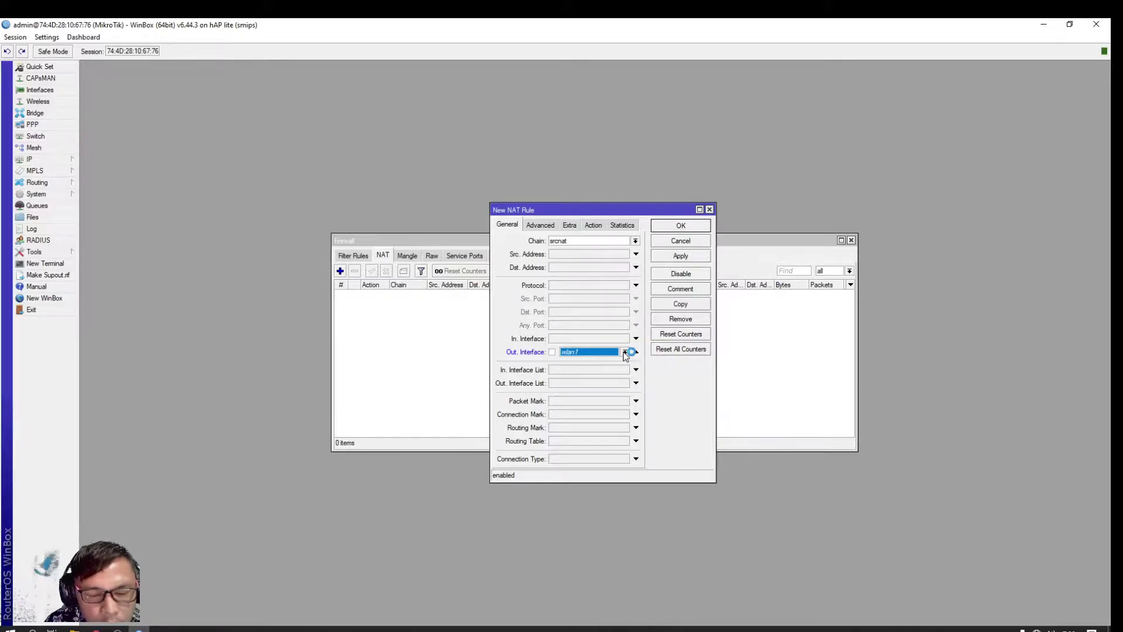
{"action": "left_click", "coordinate": [625, 352]}
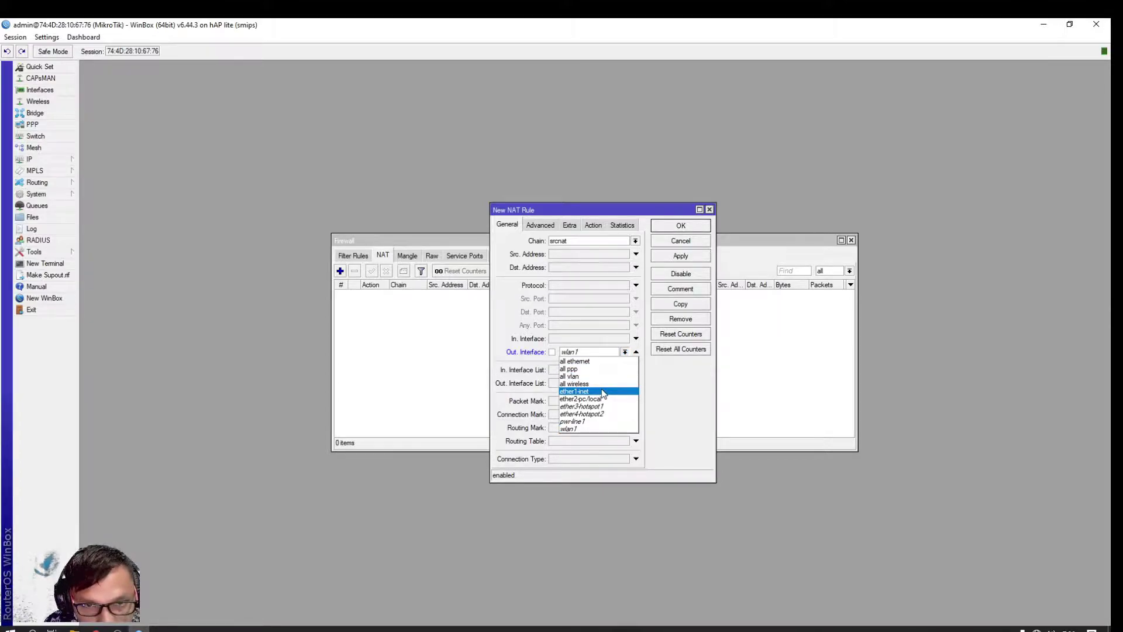
{"action": "left_click", "coordinate": [602, 392]}
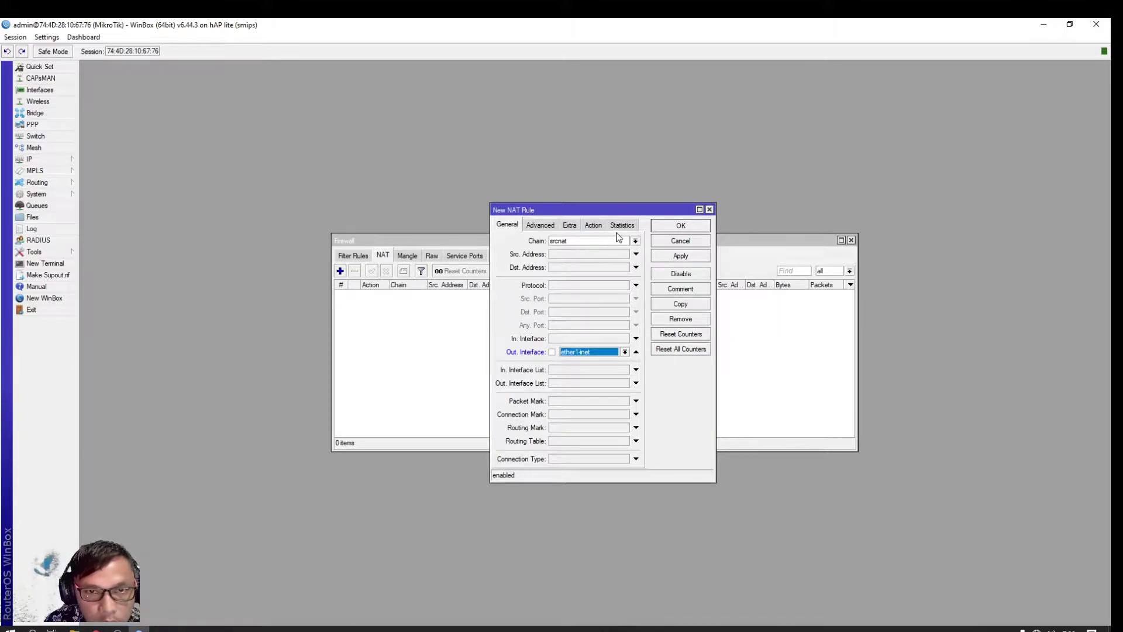
{"action": "left_click", "coordinate": [594, 225]}
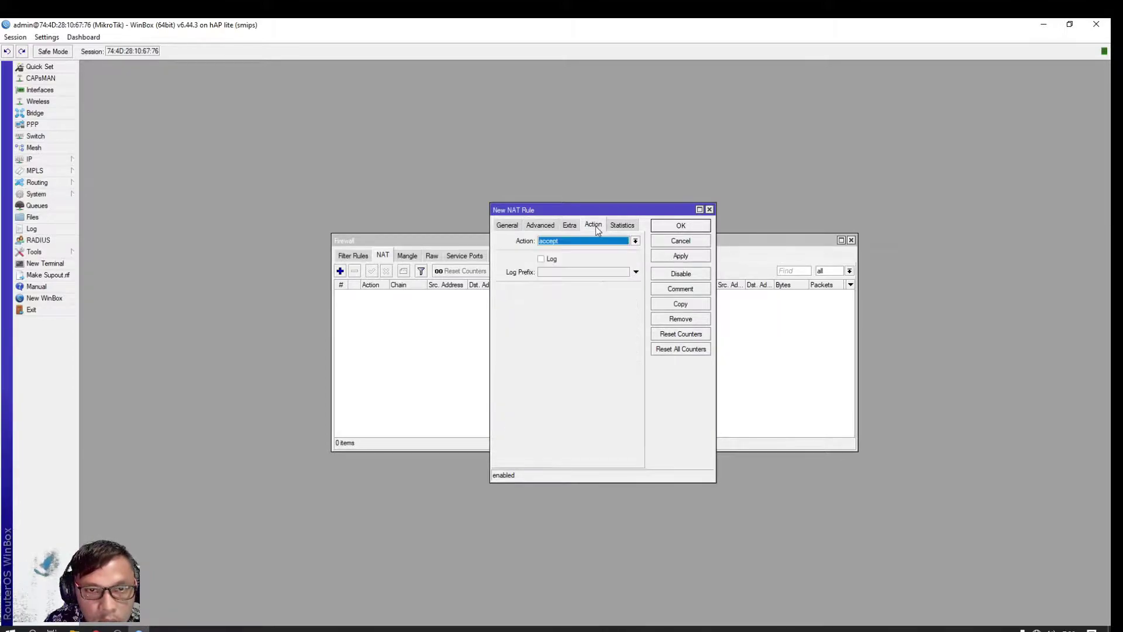
{"action": "left_click", "coordinate": [569, 243]}
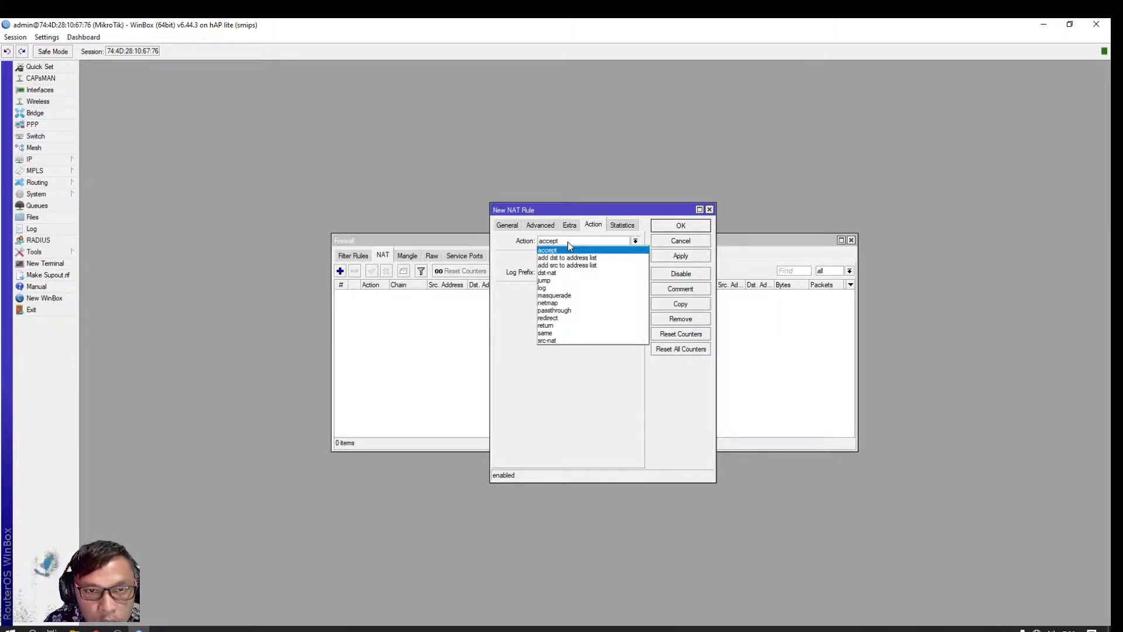
{"action": "left_click", "coordinate": [562, 297]}
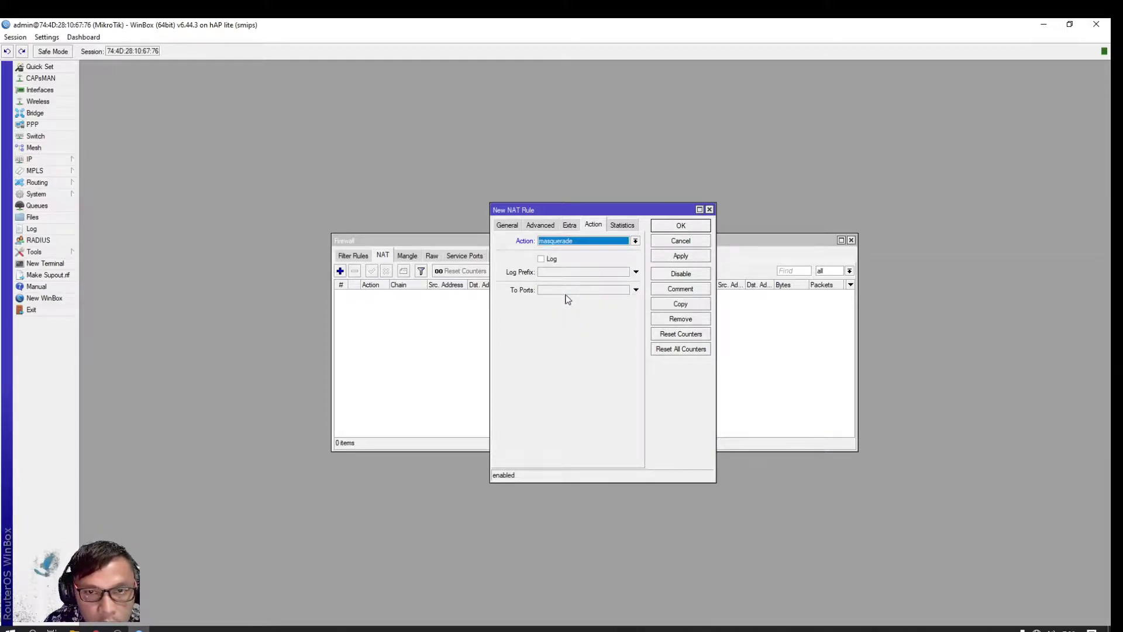
{"action": "left_click", "coordinate": [692, 232]}
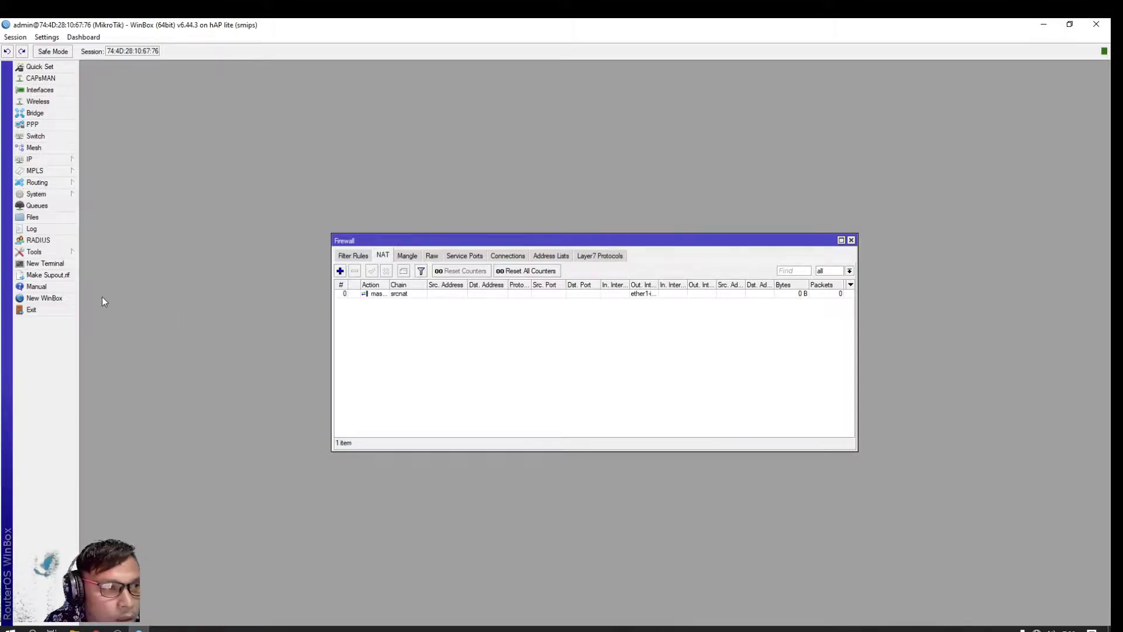
Check the Route List's default route via 10.10.10.1 on ether1-inet, then close it
{"action": "left_click", "coordinate": [43, 163]}
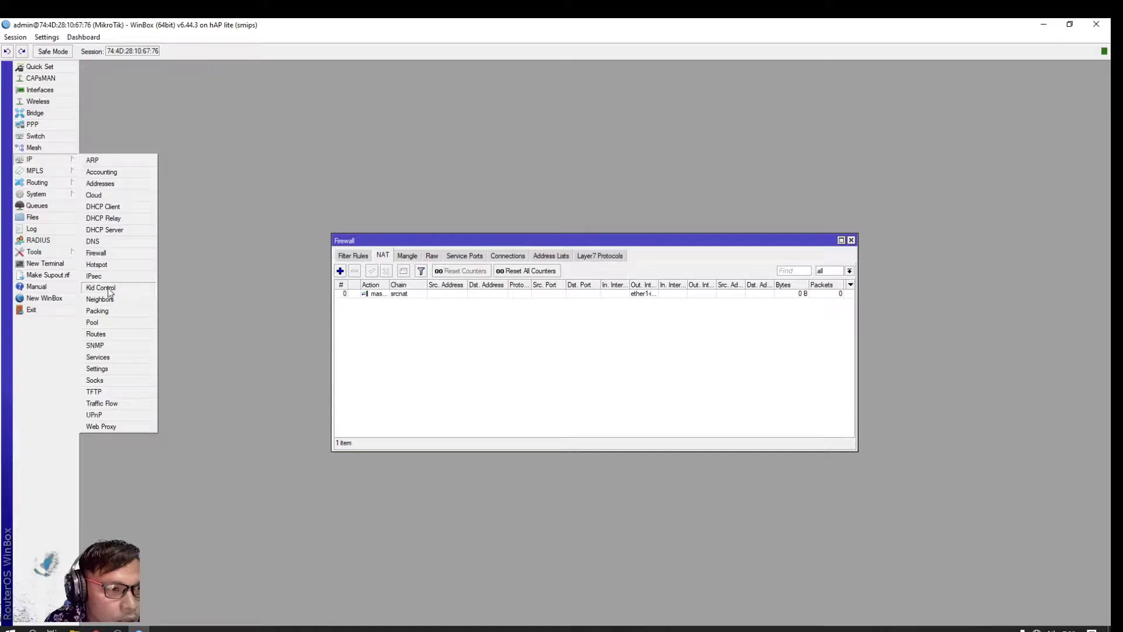
{"action": "left_click", "coordinate": [96, 334]}
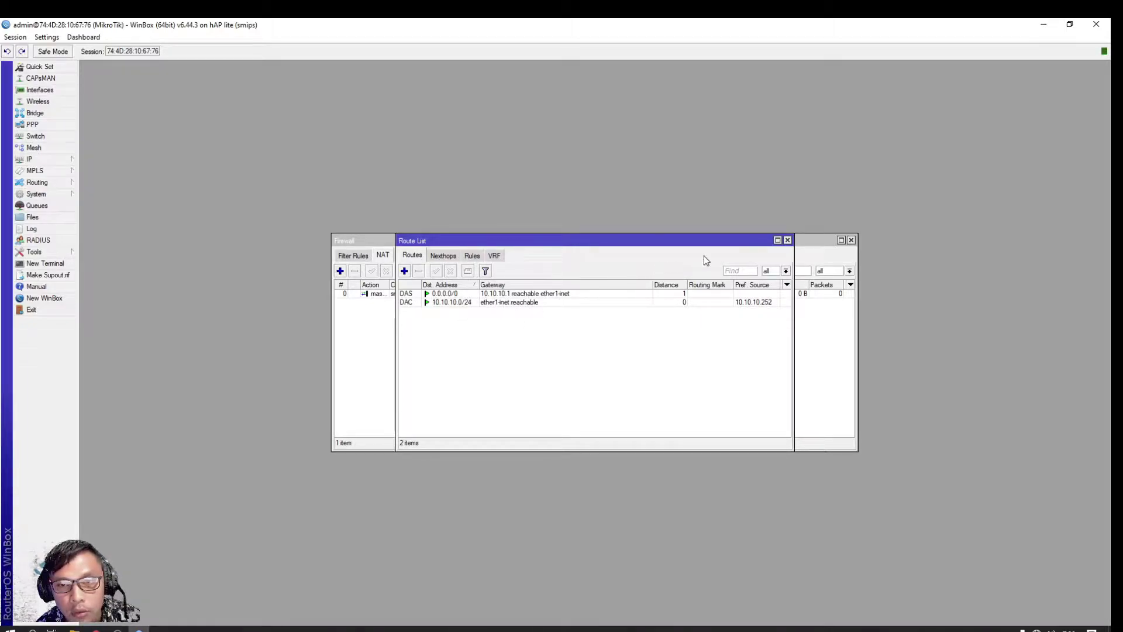
{"action": "left_click", "coordinate": [788, 240]}
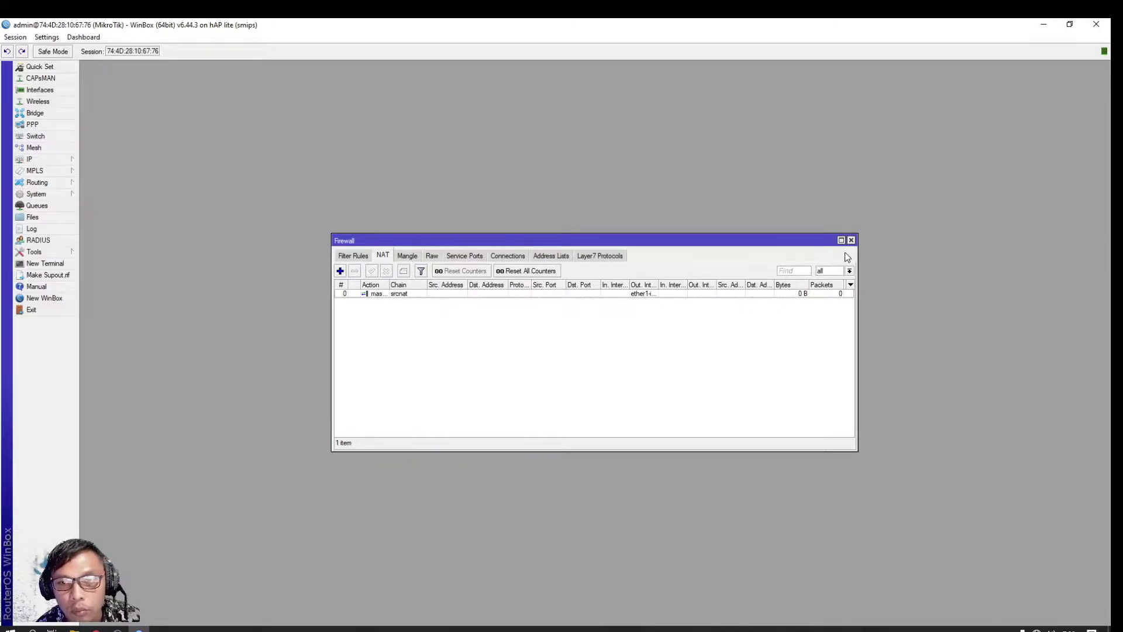
Close Firewall and ping google.com from a new terminal, getting replies from 216.239.38.120
{"action": "left_click", "coordinate": [852, 240]}
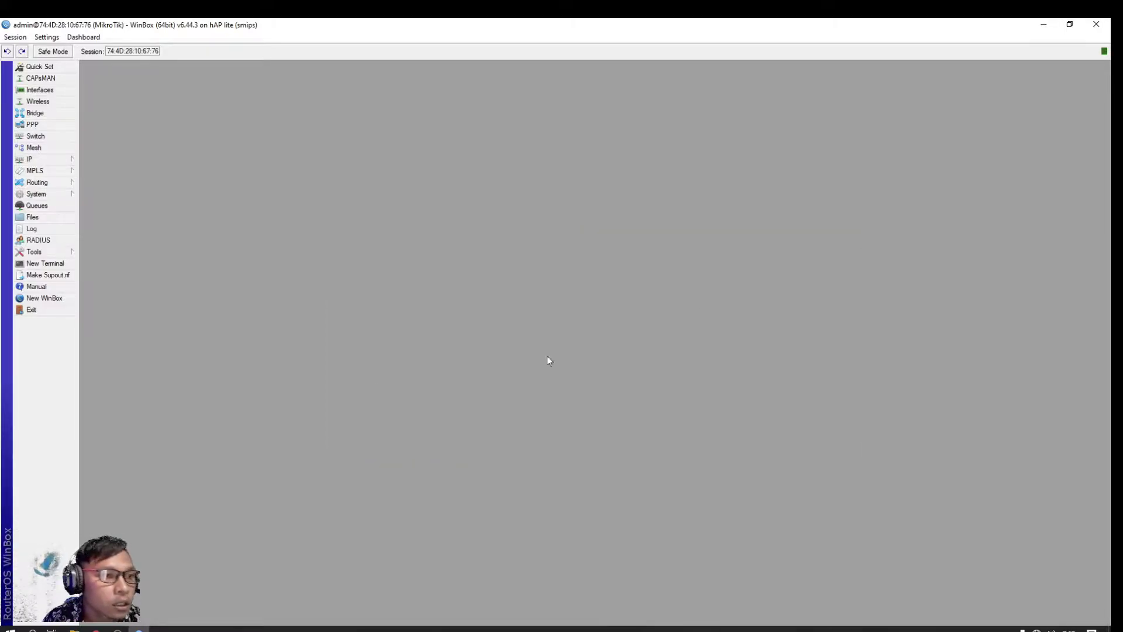
{"action": "left_click", "coordinate": [45, 263]}
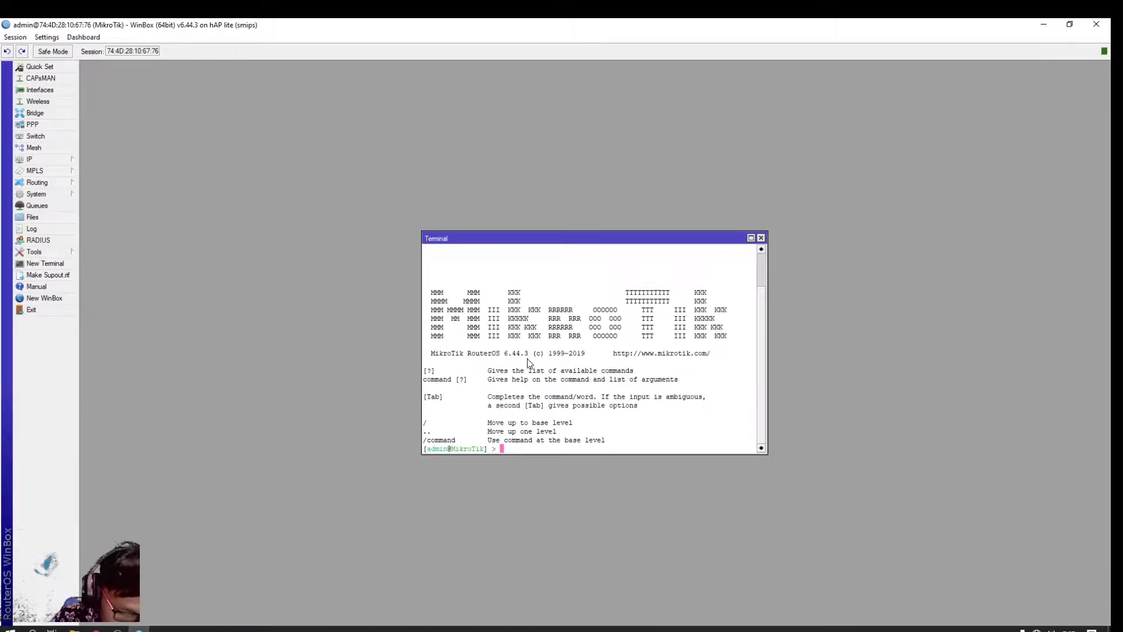
{"action": "type", "text": "pin"}
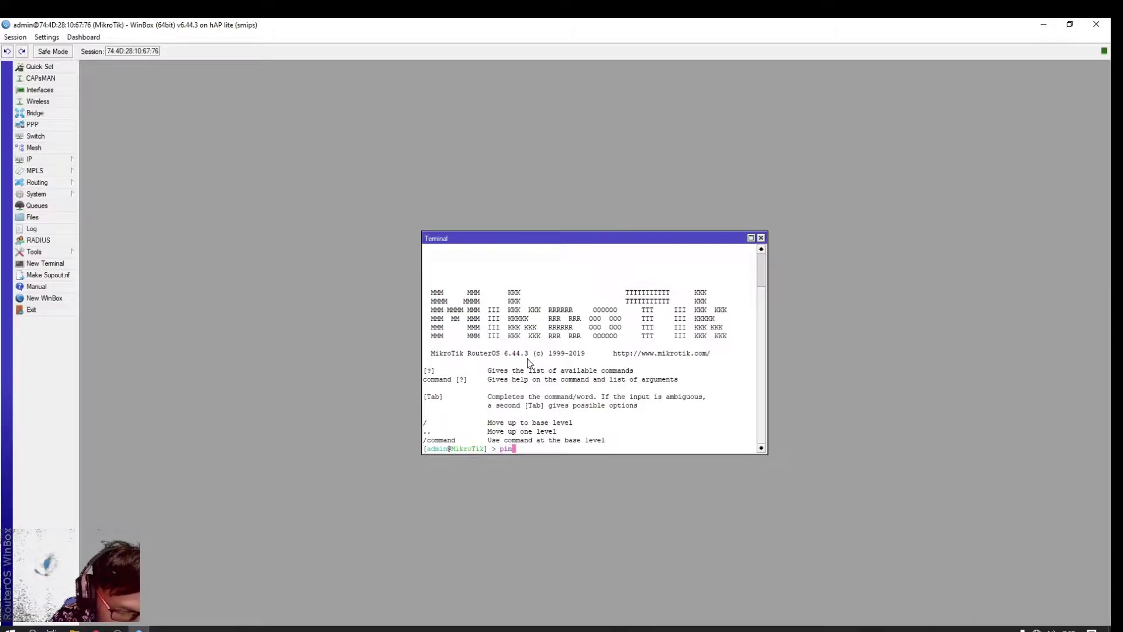
{"action": "type", "text": "g googl"}
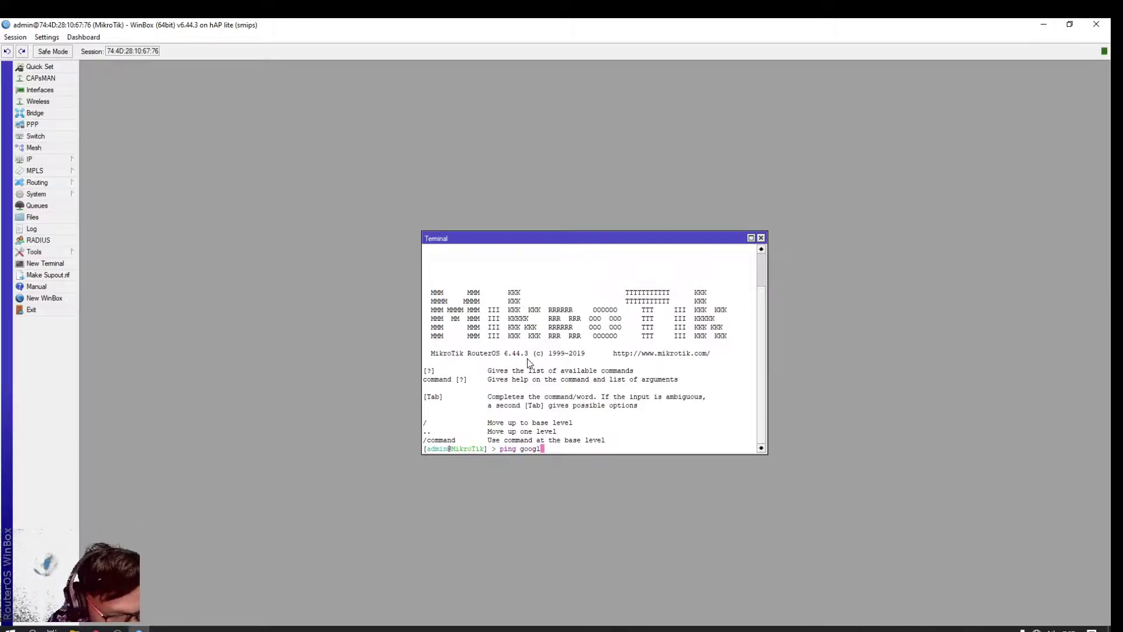
{"action": "type", "text": "e.com"}
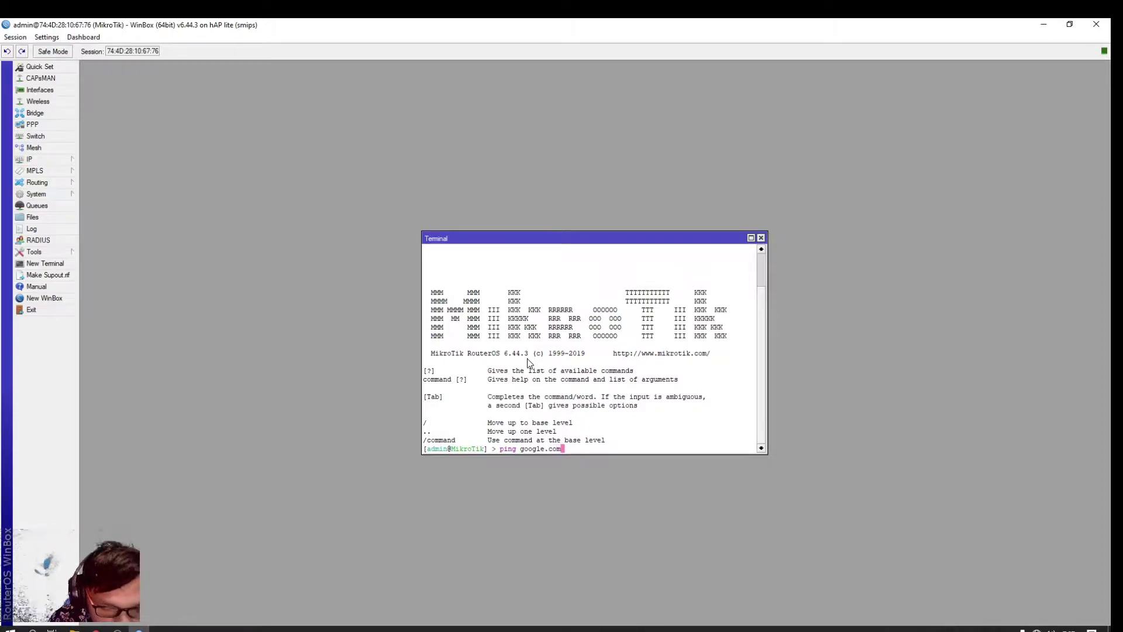
{"action": "key", "text": "Return"}
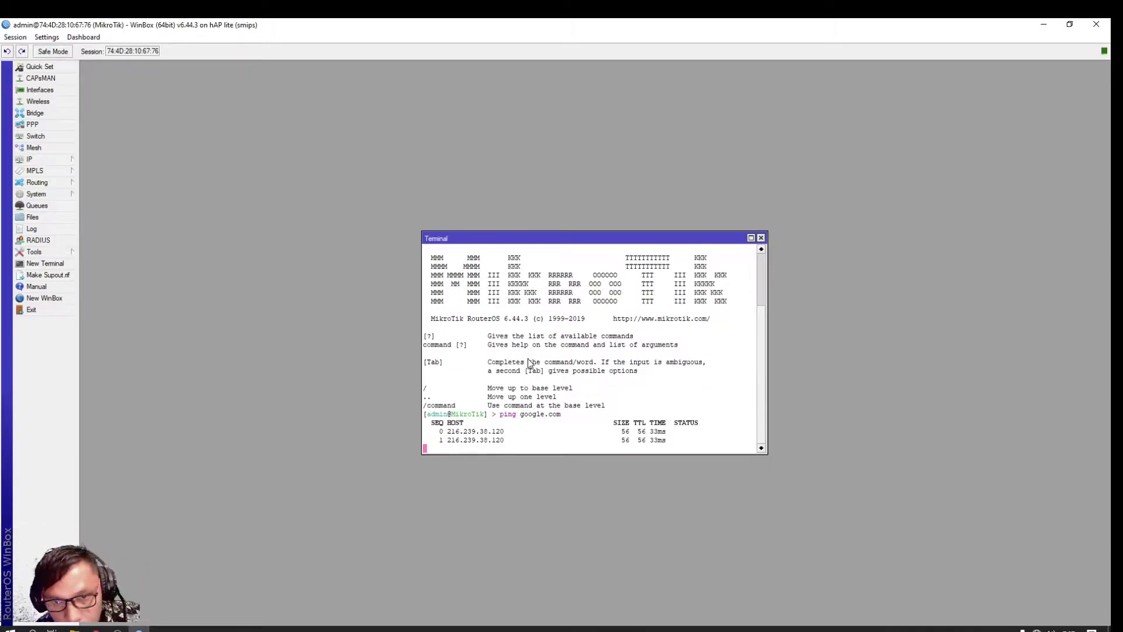
{"action": "left_click", "coordinate": [750, 238]}
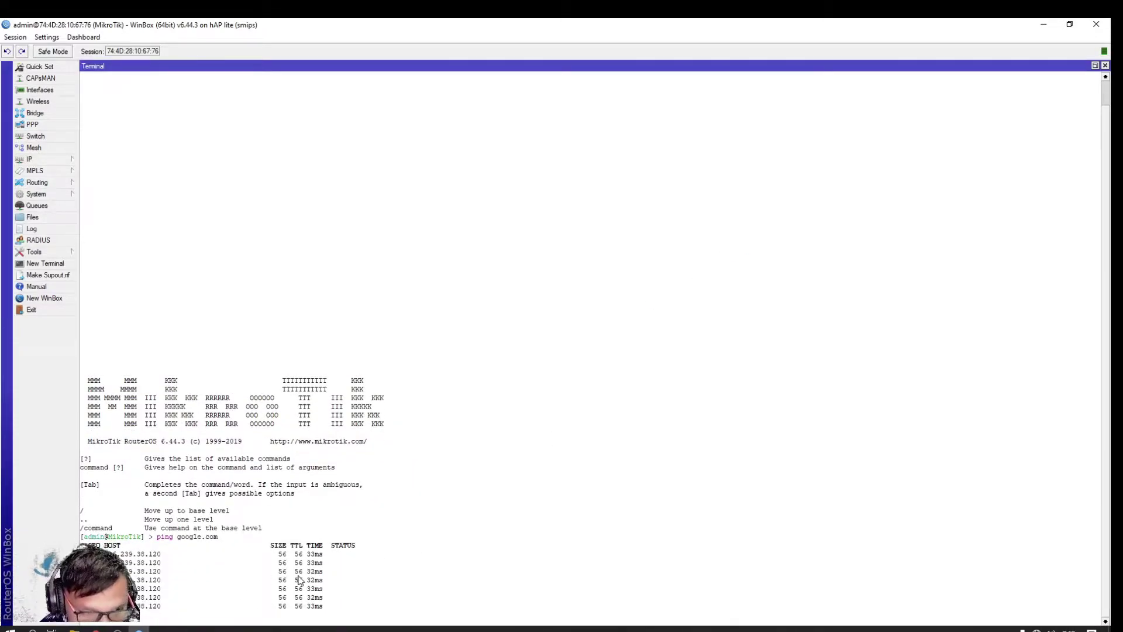
{"action": "left_click", "coordinate": [1106, 66]}
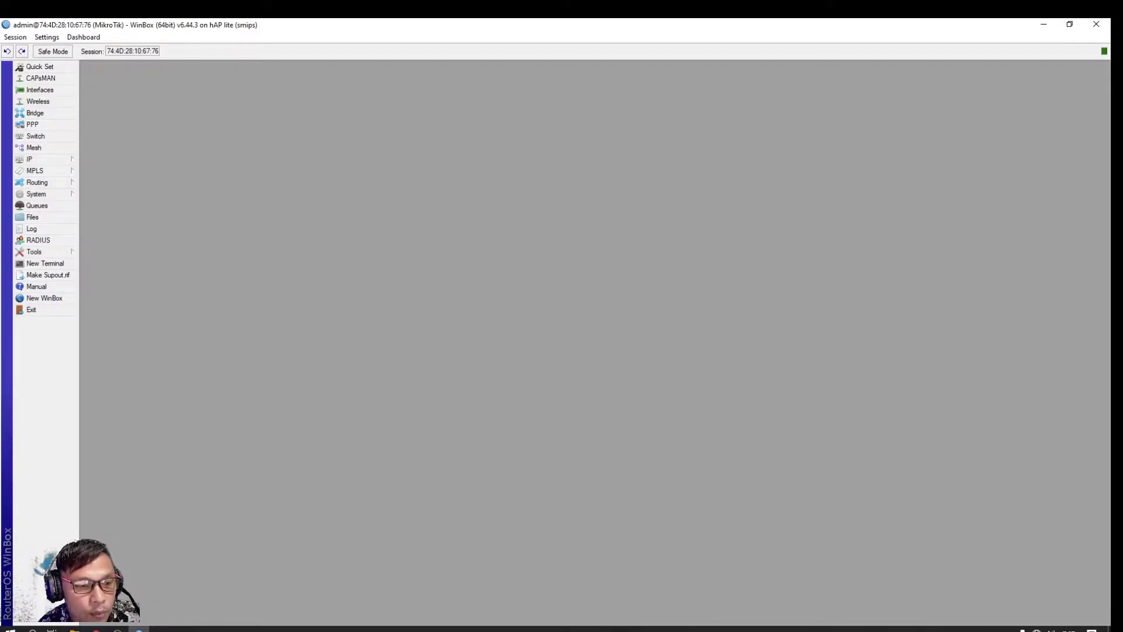
Try loading youtube in a fresh Chrome tab, see ERR_NAME_NOT_RESOLVED, then return to WinBox
{"action": "key", "text": "alt+Tab"}
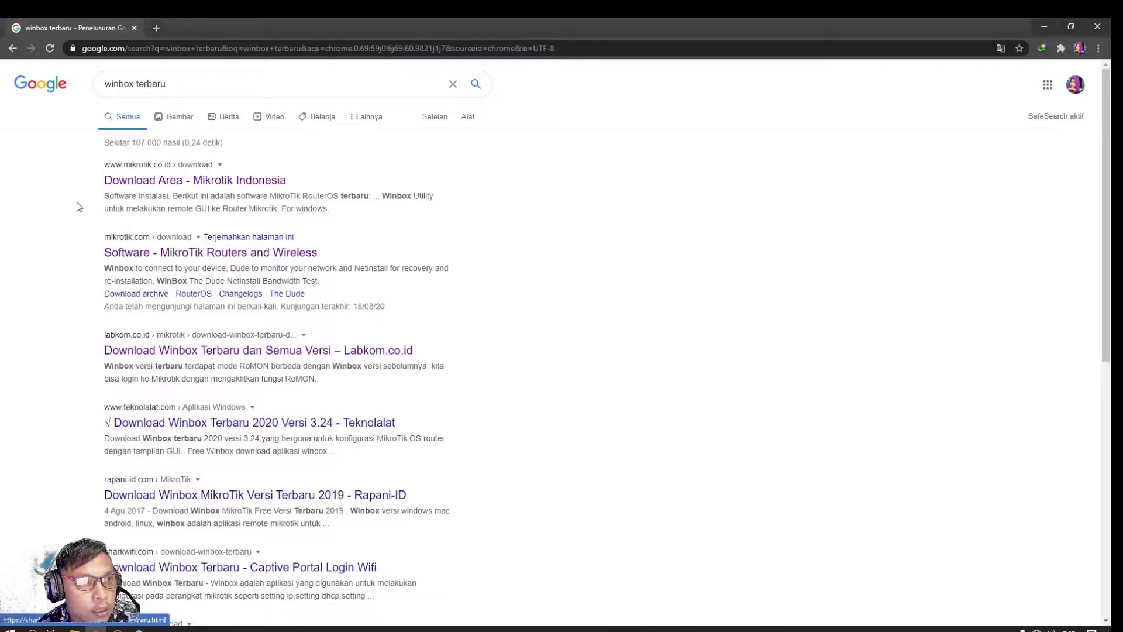
{"action": "left_click", "coordinate": [156, 28]}
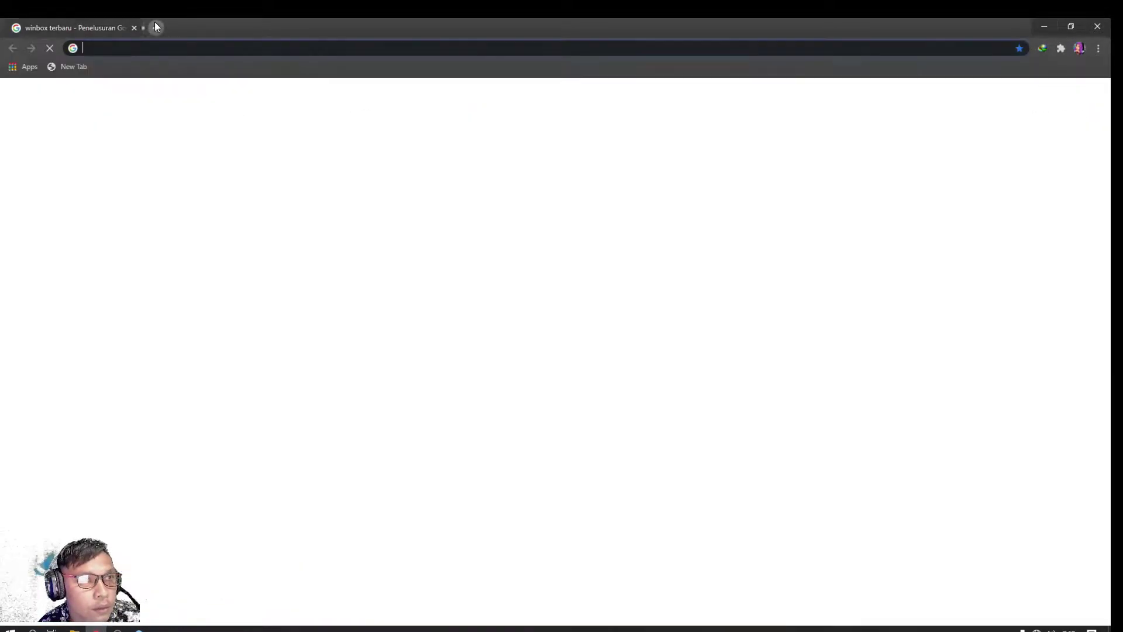
{"action": "left_click", "coordinate": [134, 28]}
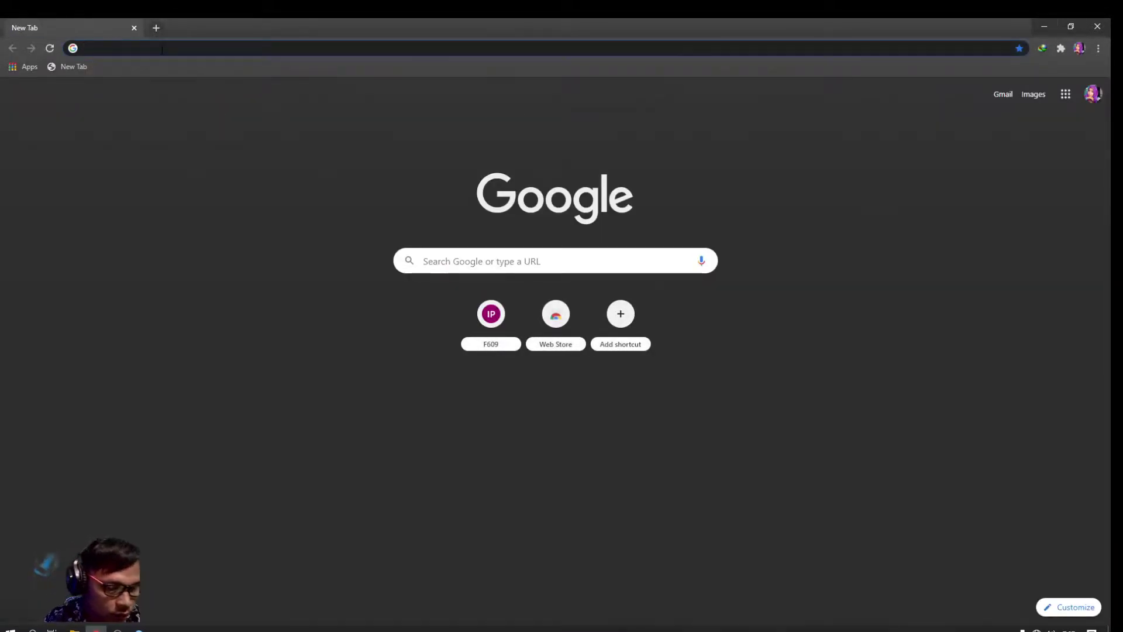
{"action": "type", "text": "yo"}
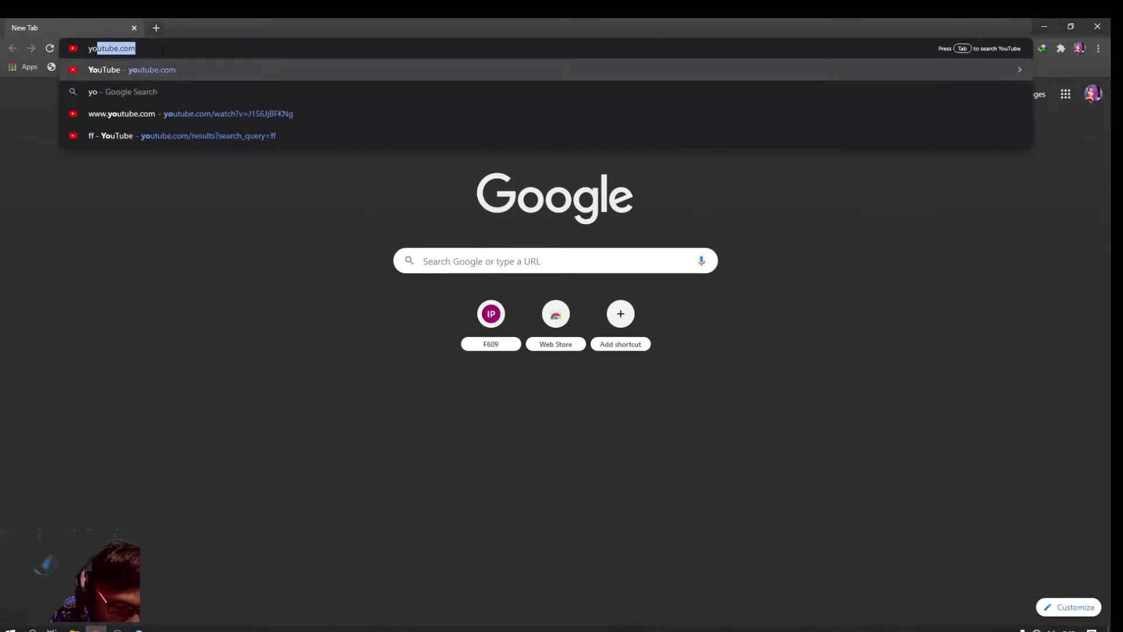
{"action": "type", "text": "utube"}
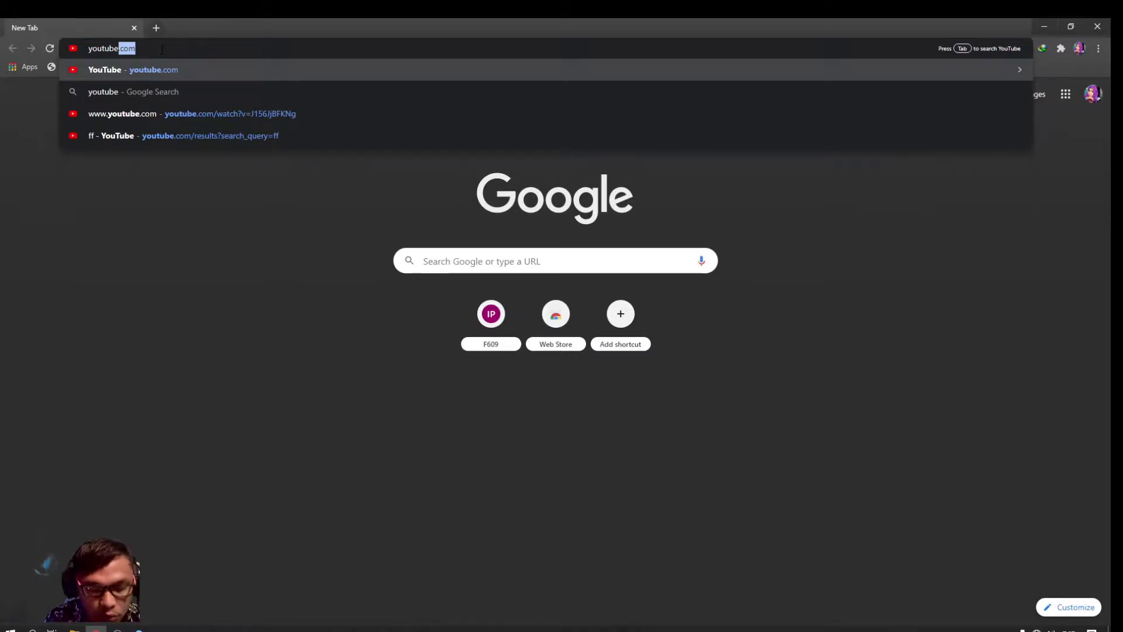
{"action": "key", "text": "Return"}
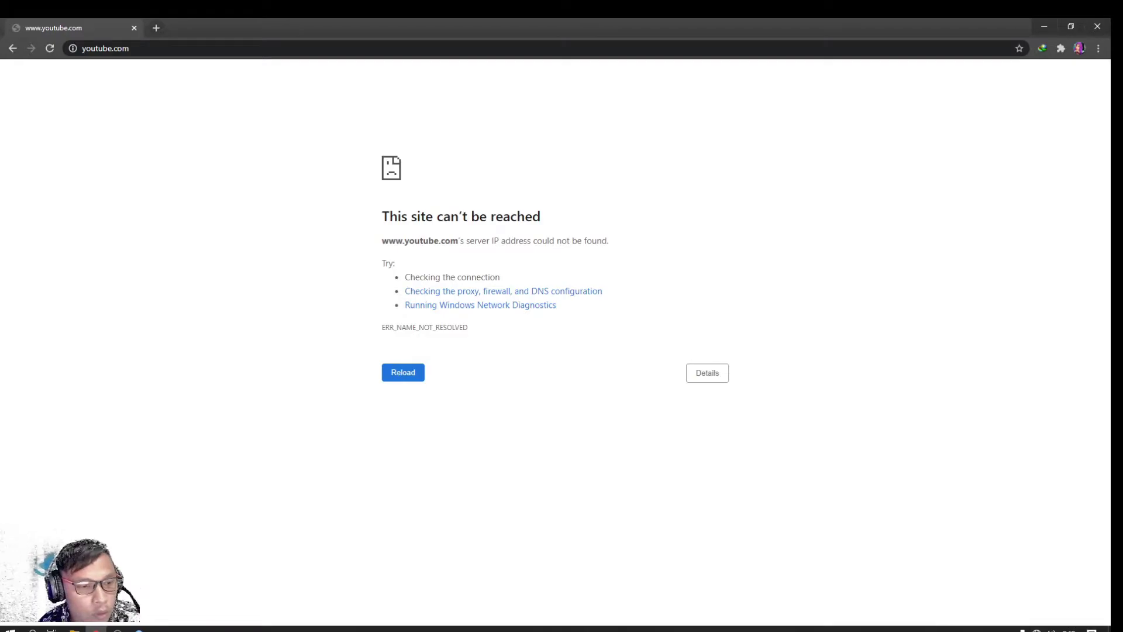
{"action": "key", "text": "alt+Tab"}
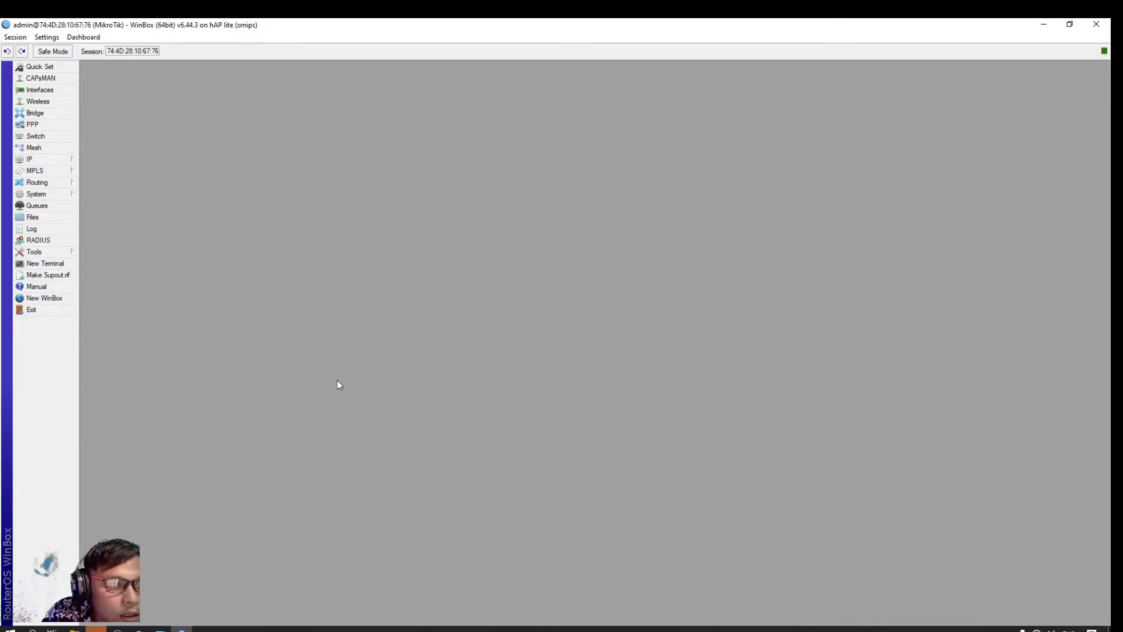
Add IP address 192.168.88.1/24 on interface ether2-pc/local and apply it
{"action": "left_click", "coordinate": [39, 161]}
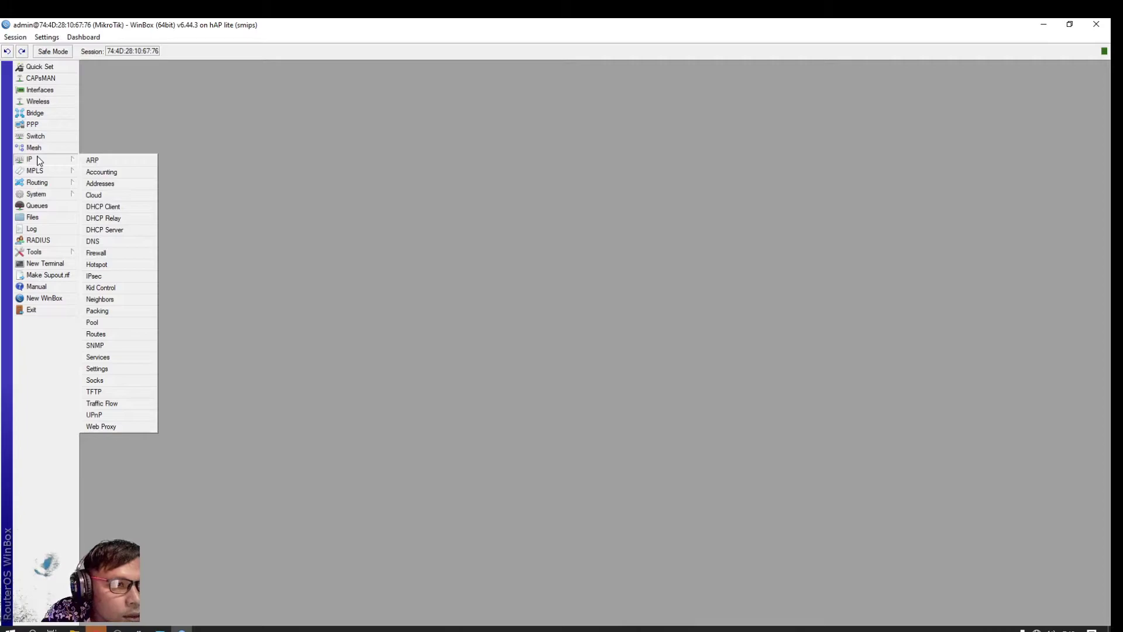
{"action": "left_click", "coordinate": [100, 184]}
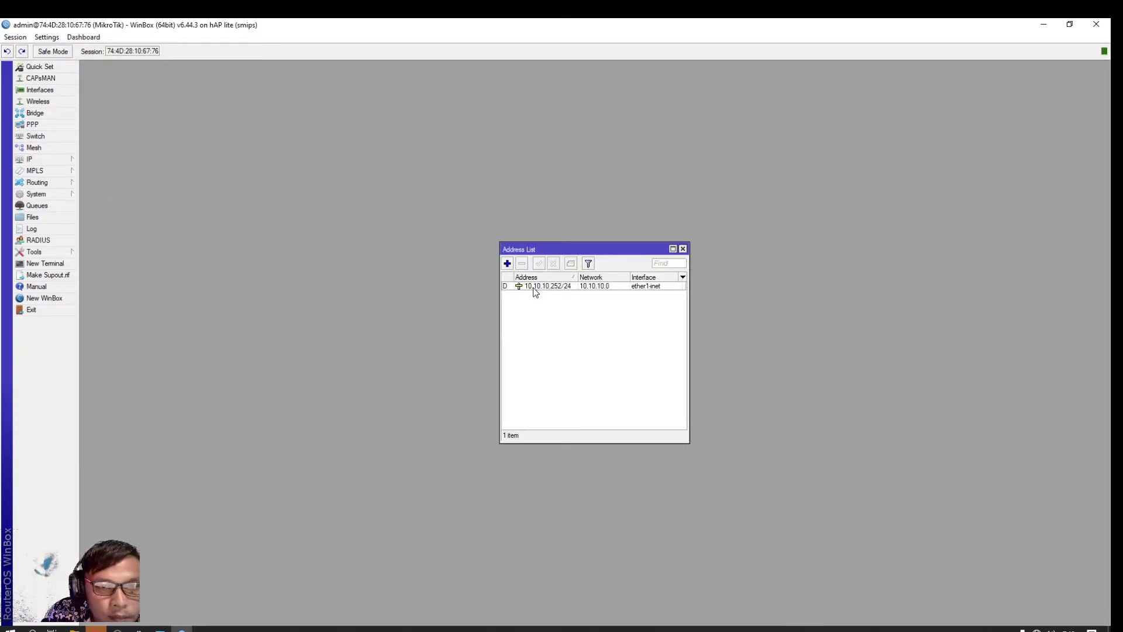
{"action": "left_click_drag", "start_coordinate": [542, 251], "coordinate": [487, 210]}
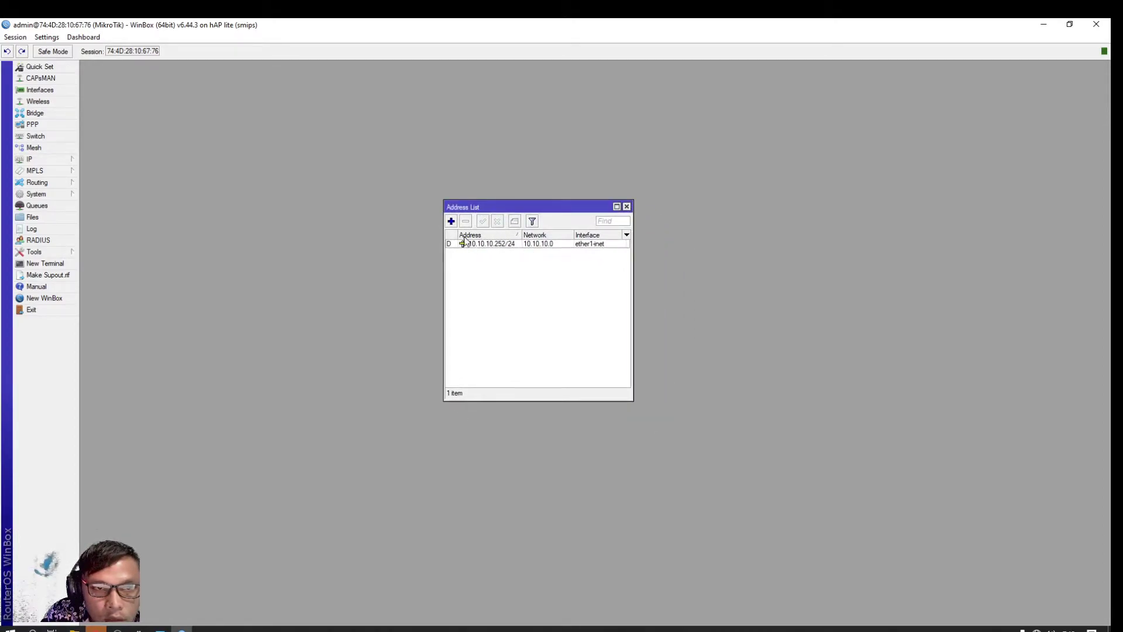
{"action": "left_click", "coordinate": [451, 222]}
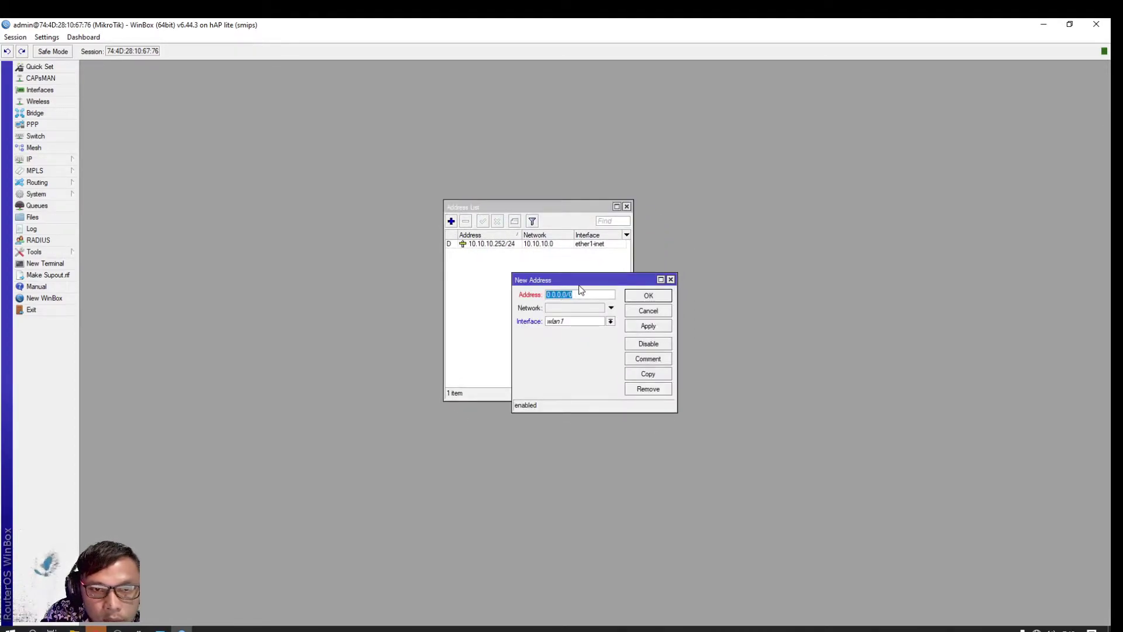
{"action": "left_click_drag", "start_coordinate": [579, 283], "coordinate": [424, 218]}
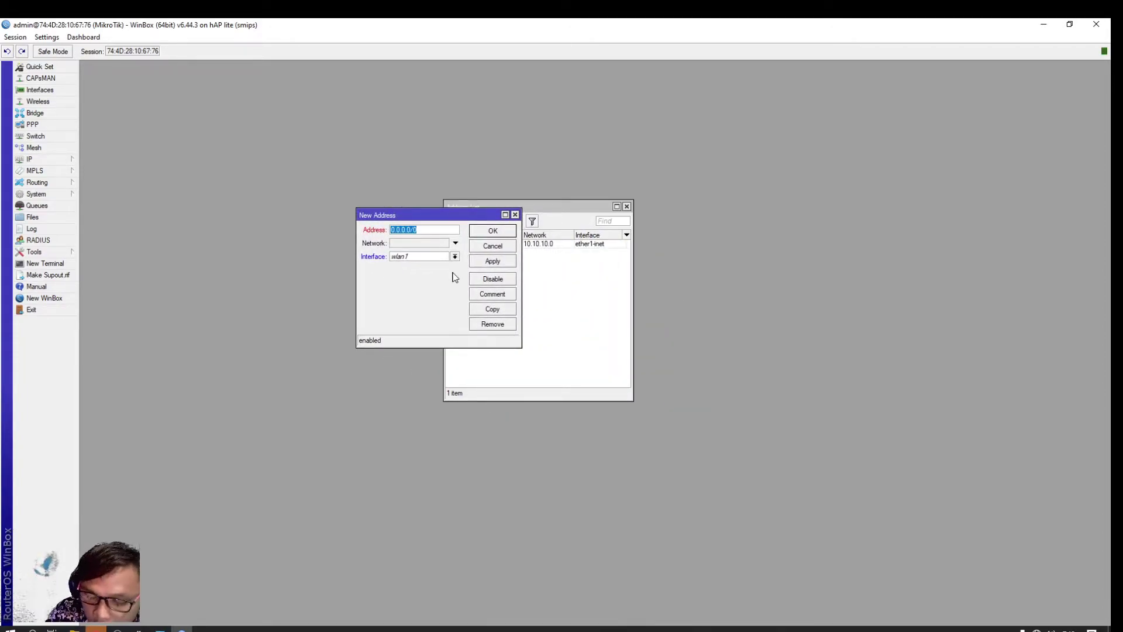
{"action": "type", "text": "192.168.88.1/24"}
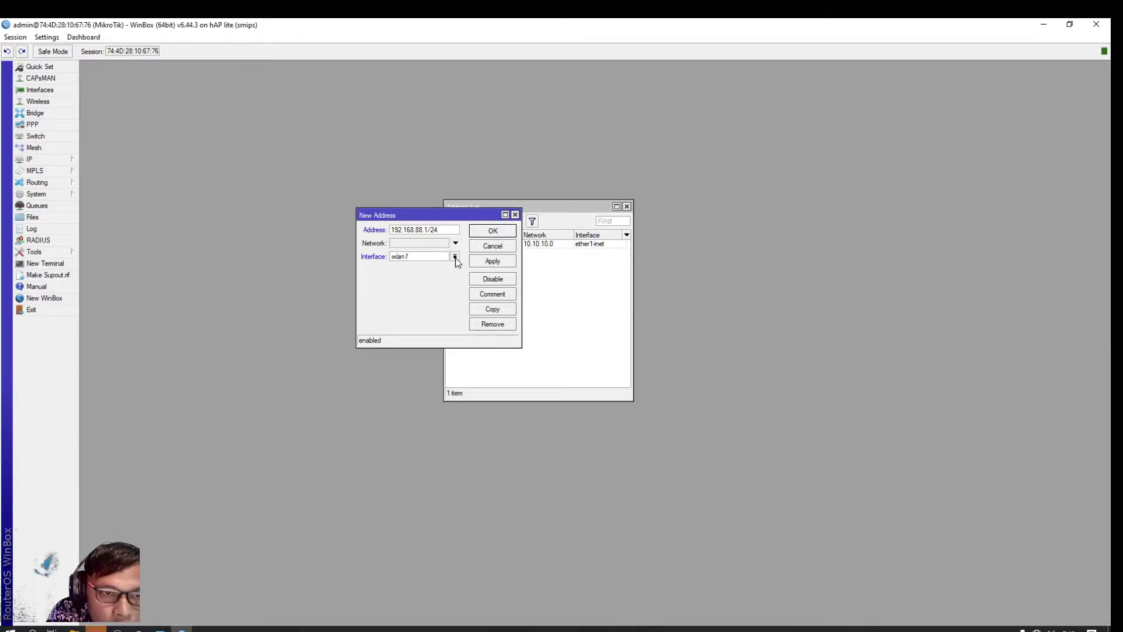
{"action": "left_click", "coordinate": [455, 257]}
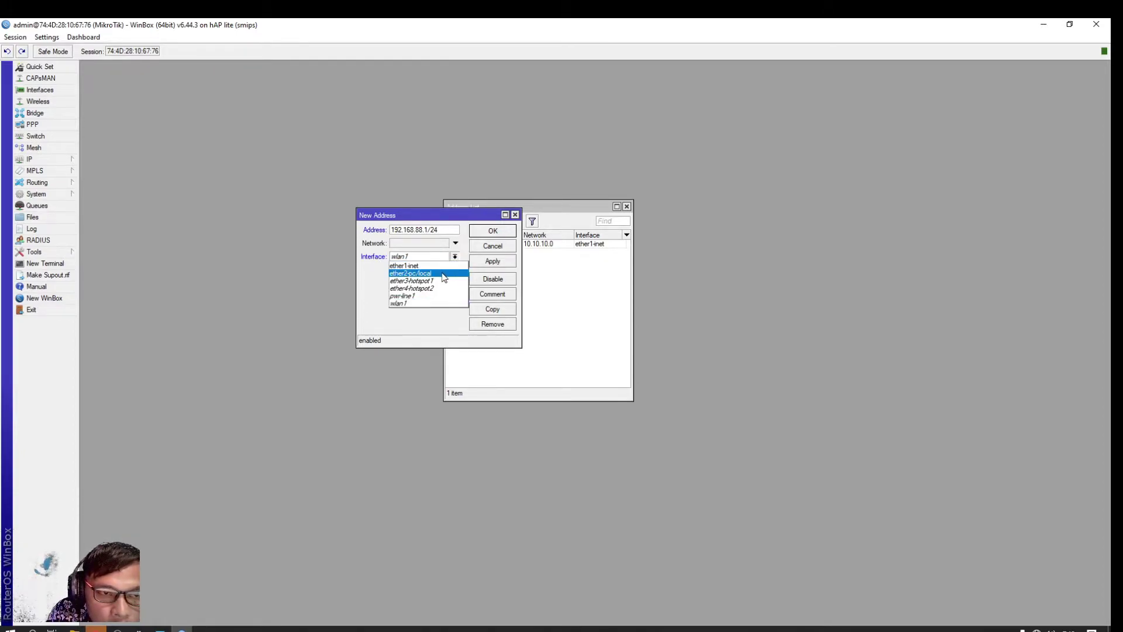
{"action": "left_click", "coordinate": [444, 273]}
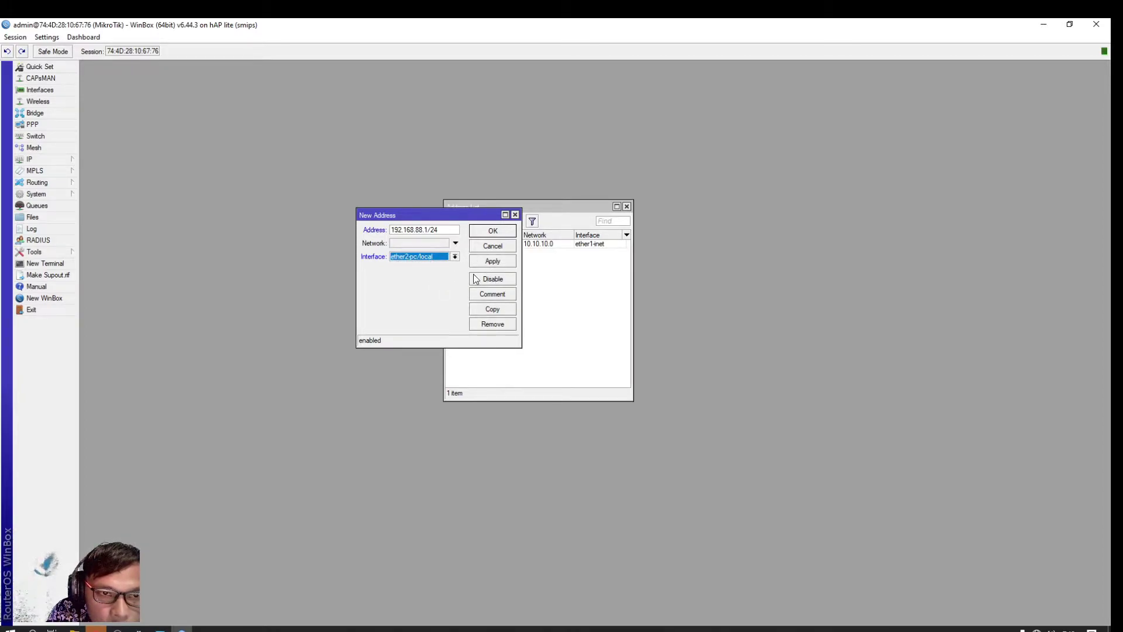
{"action": "left_click", "coordinate": [505, 262]}
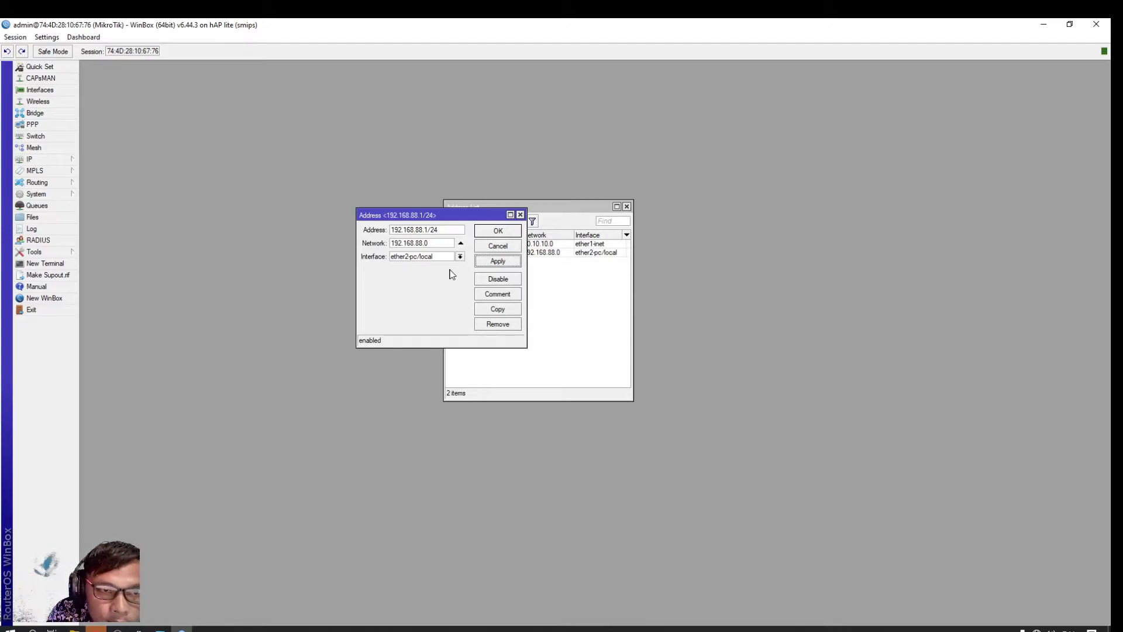
Copy the address to 192.168.10.1/24 on ether3-hotspot1 and apply it
{"action": "left_click", "coordinate": [507, 311]}
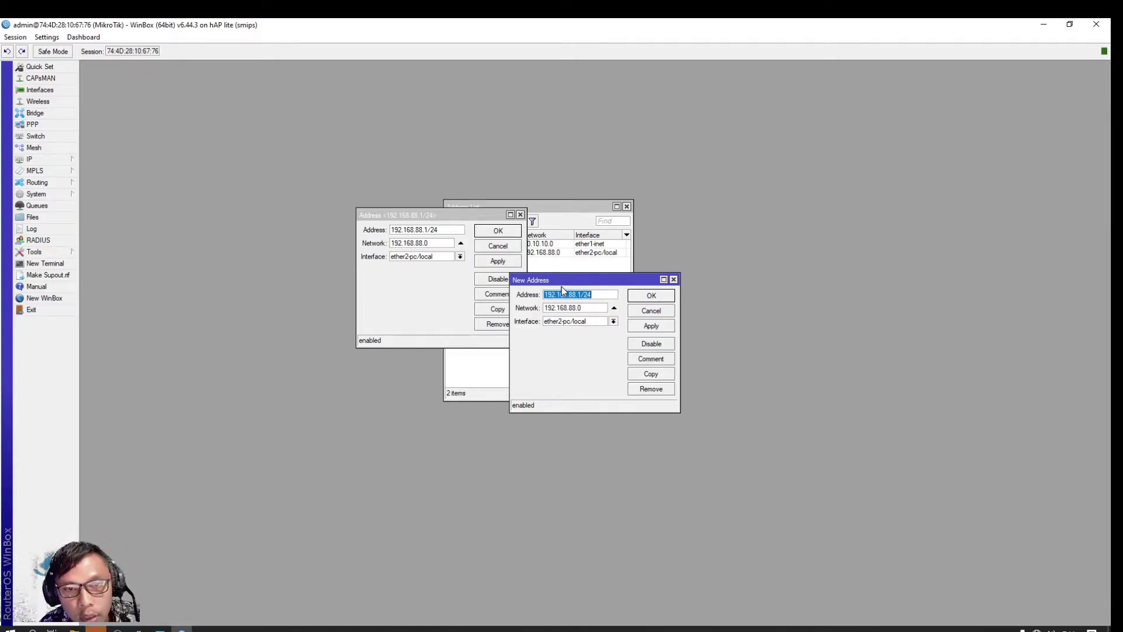
{"action": "left_click_drag", "start_coordinate": [566, 280], "coordinate": [532, 250]}
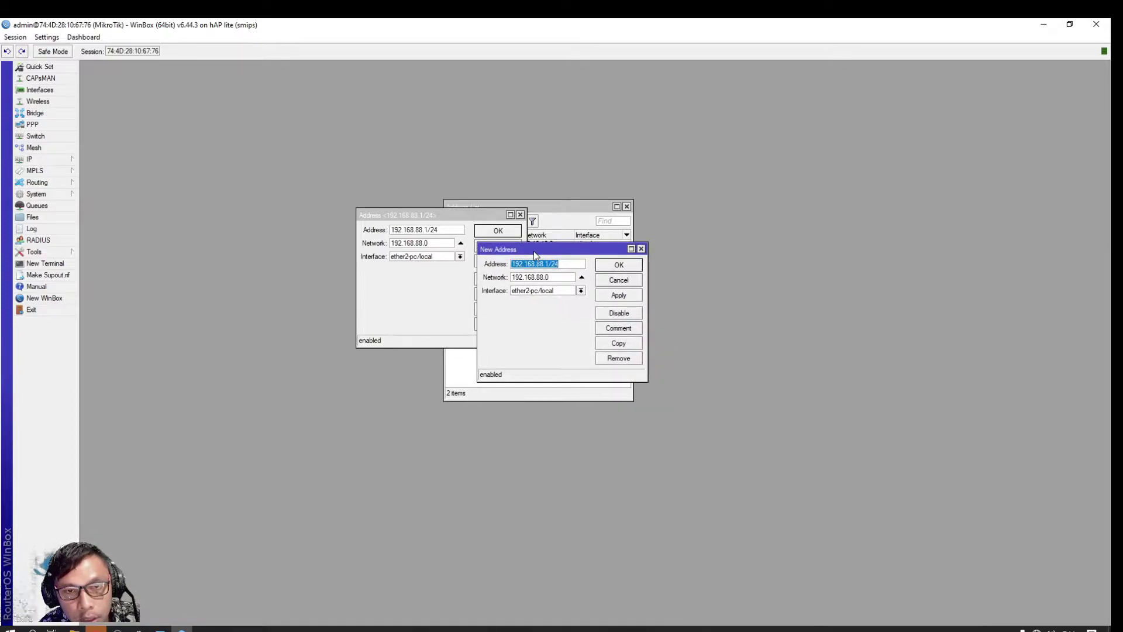
{"action": "left_click", "coordinate": [545, 264]}
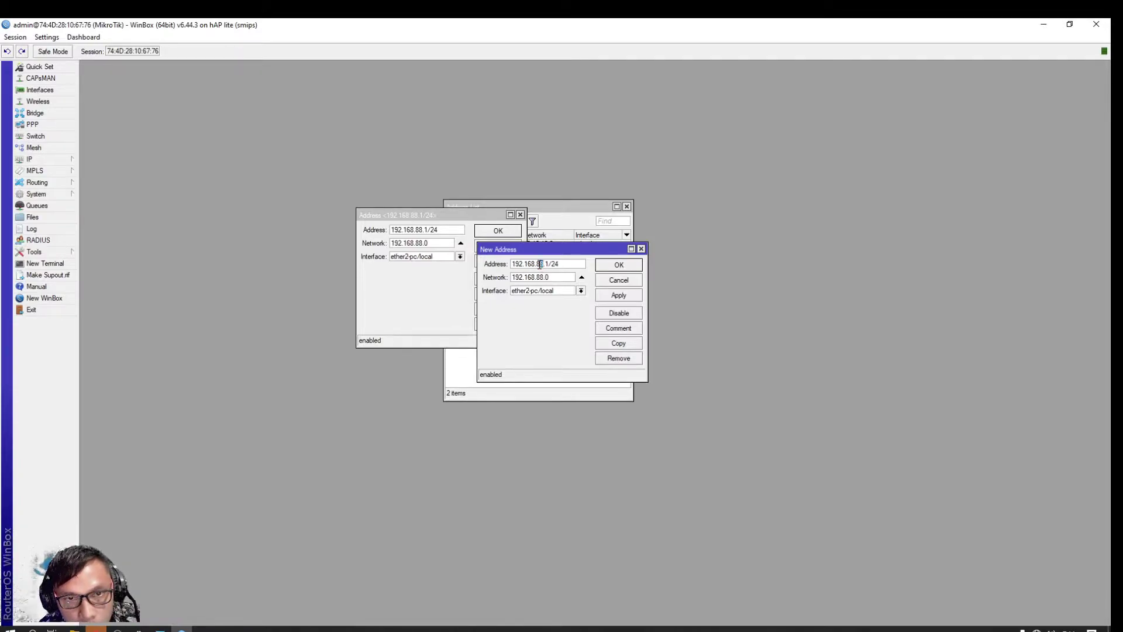
{"action": "type", "text": "10"}
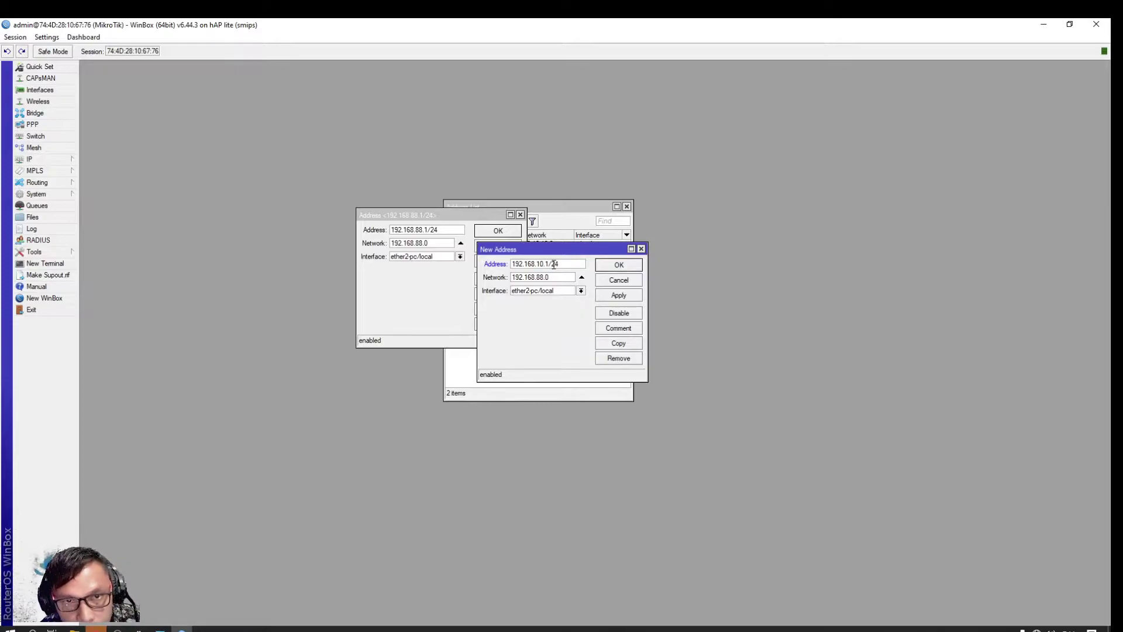
{"action": "left_click", "coordinate": [581, 291]}
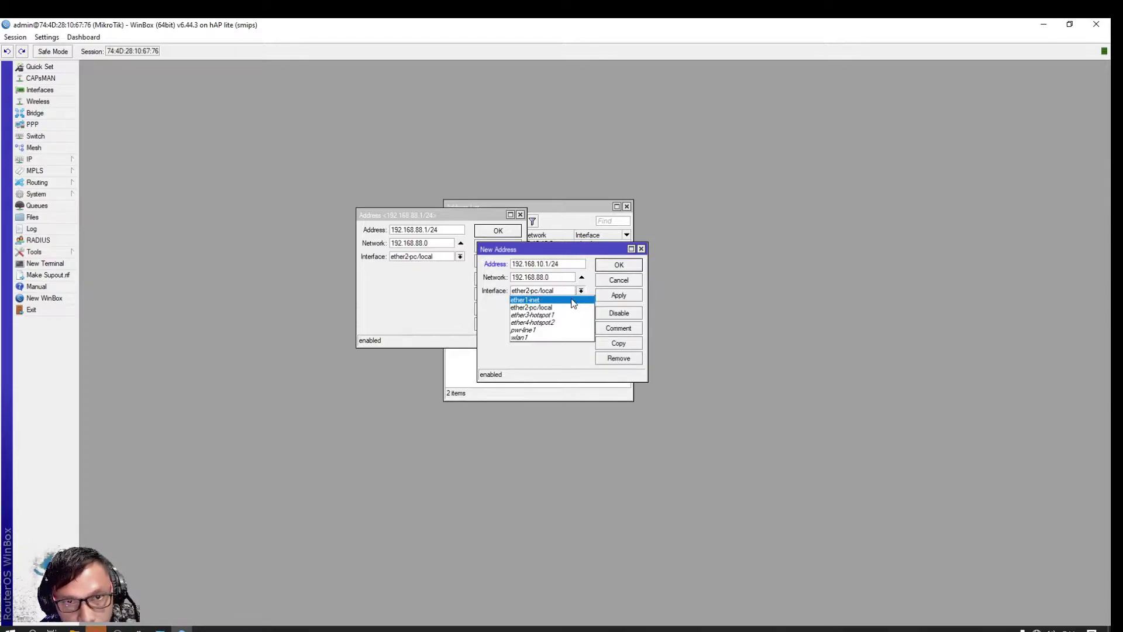
{"action": "left_click", "coordinate": [552, 315]}
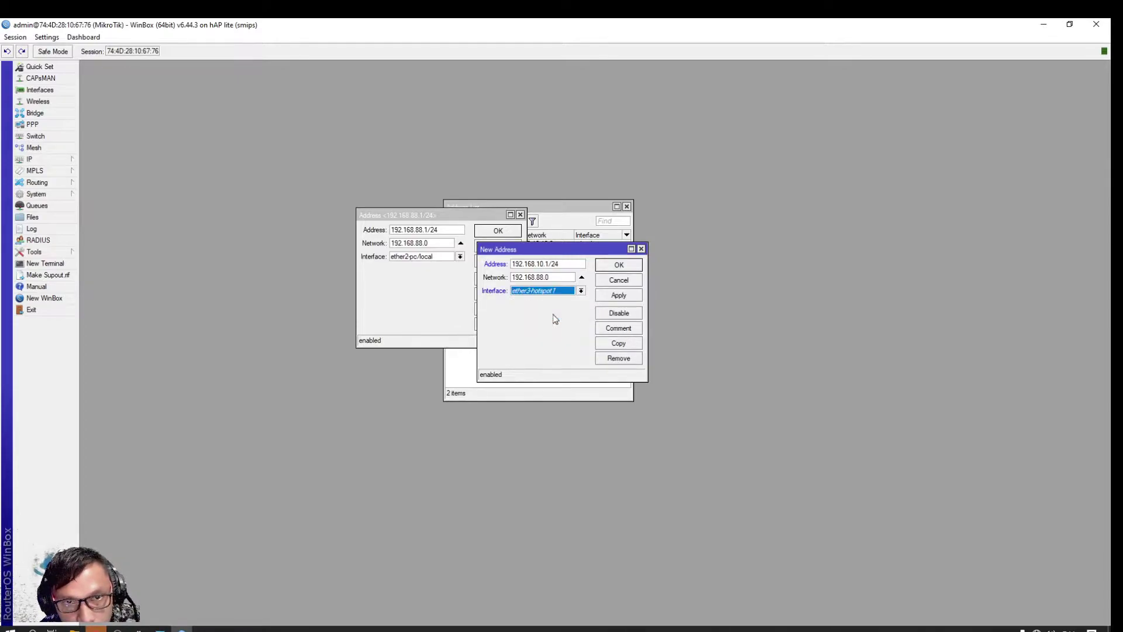
{"action": "left_click", "coordinate": [627, 300]}
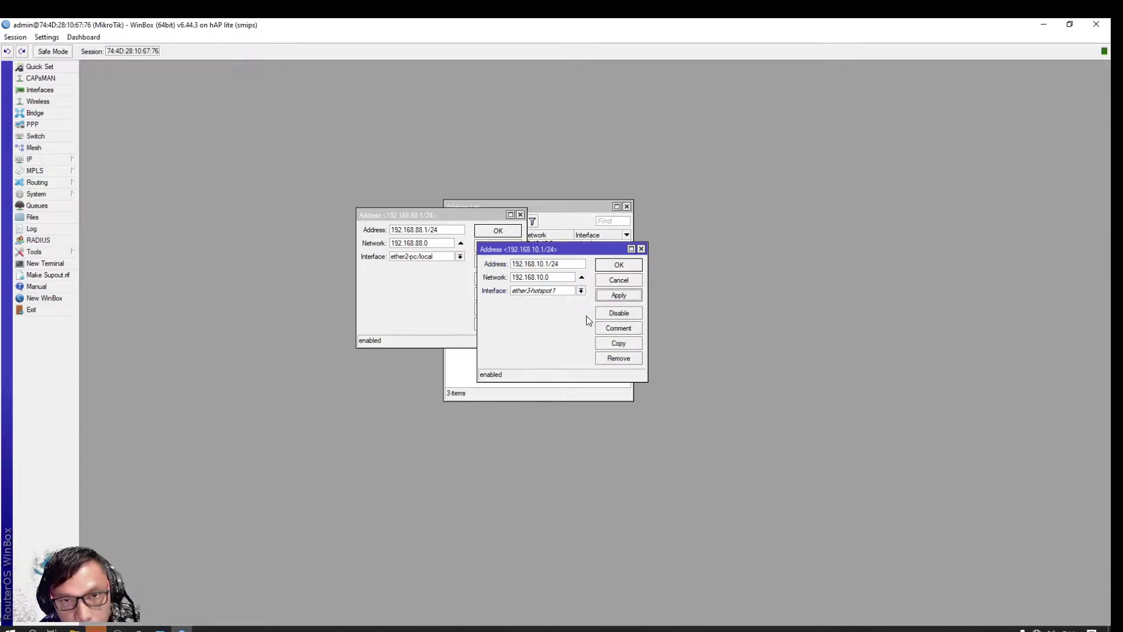
Copy again to 192.168.20.1/24 on ether4-hotspot2, apply, and close all address dialogs
{"action": "left_click", "coordinate": [618, 344]}
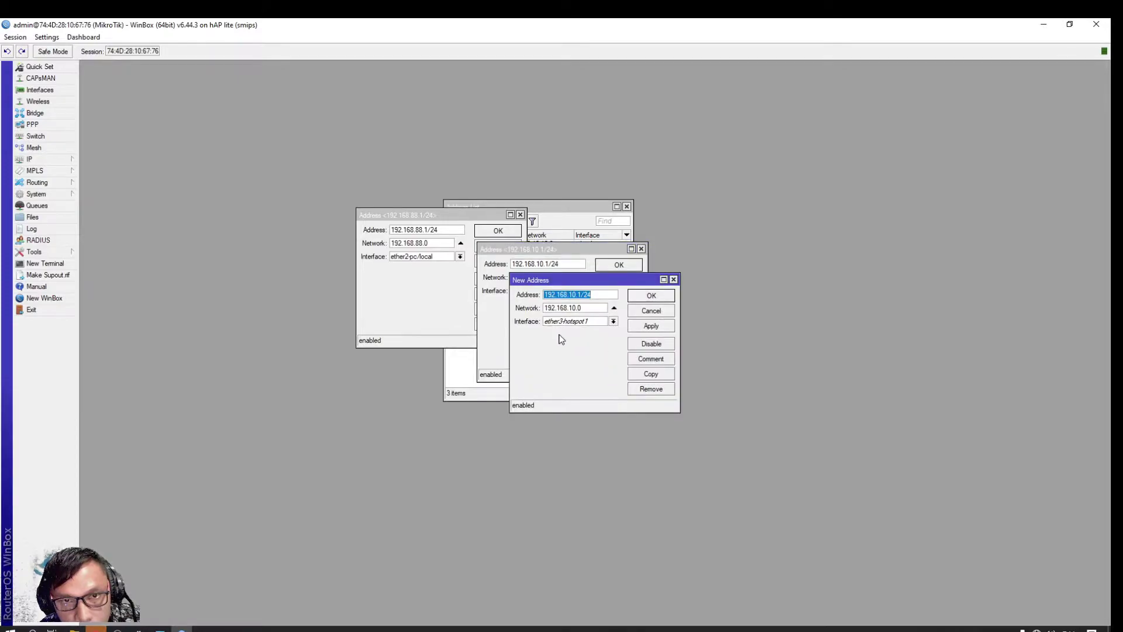
{"action": "left_click", "coordinate": [577, 295]}
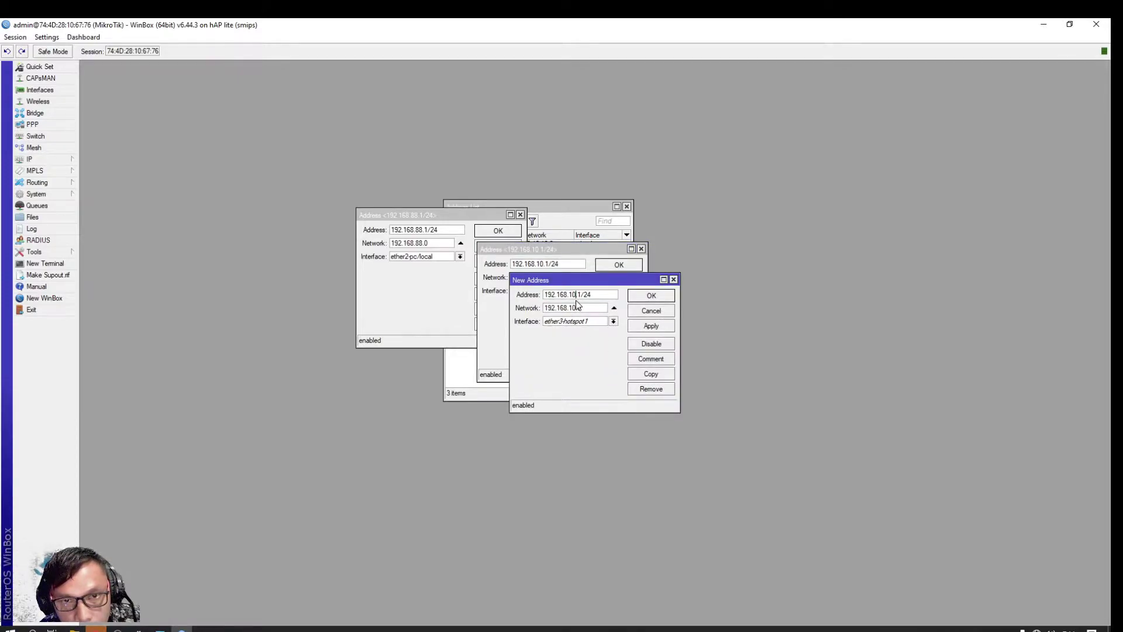
{"action": "left_click_drag", "start_coordinate": [573, 294], "coordinate": [569, 294]}
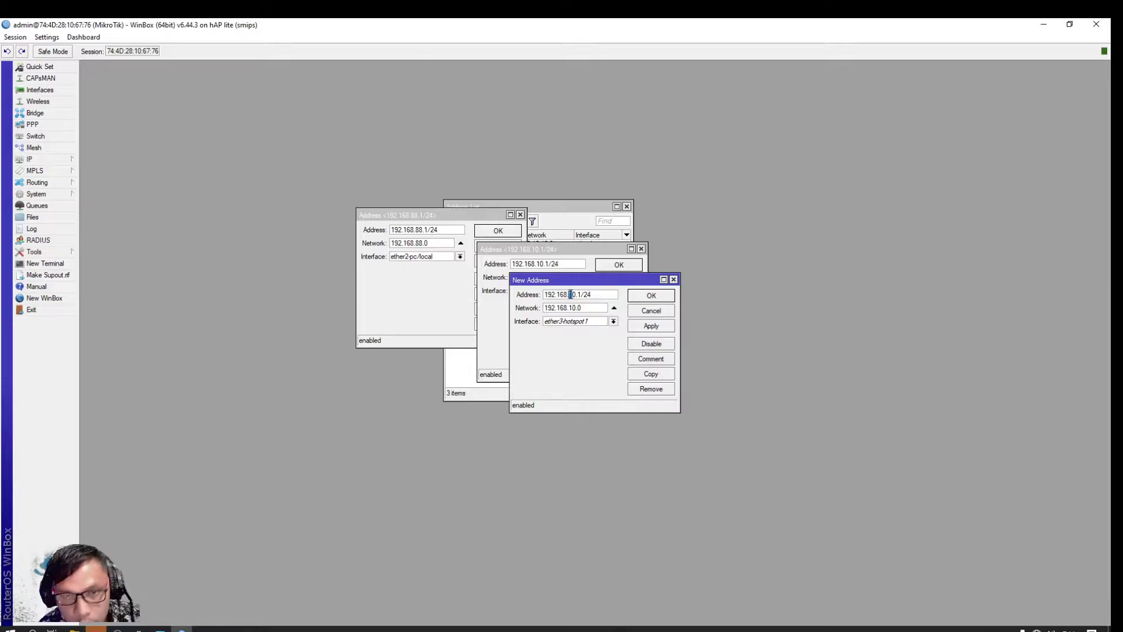
{"action": "type", "text": "2"}
{"action": "left_click", "coordinate": [613, 321]}
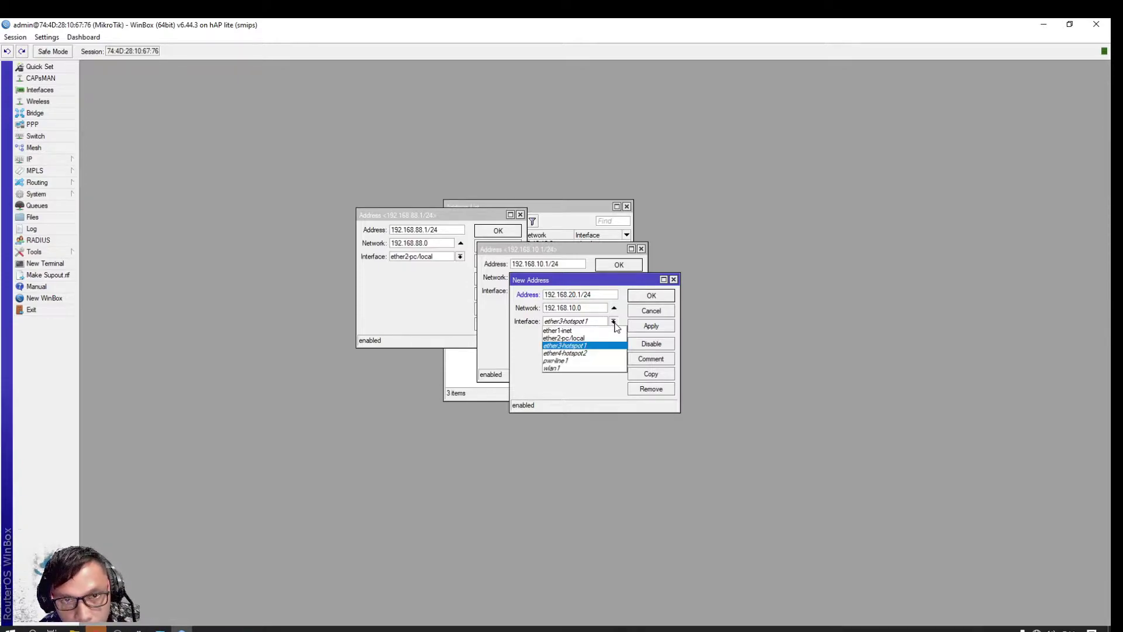
{"action": "left_click", "coordinate": [590, 354]}
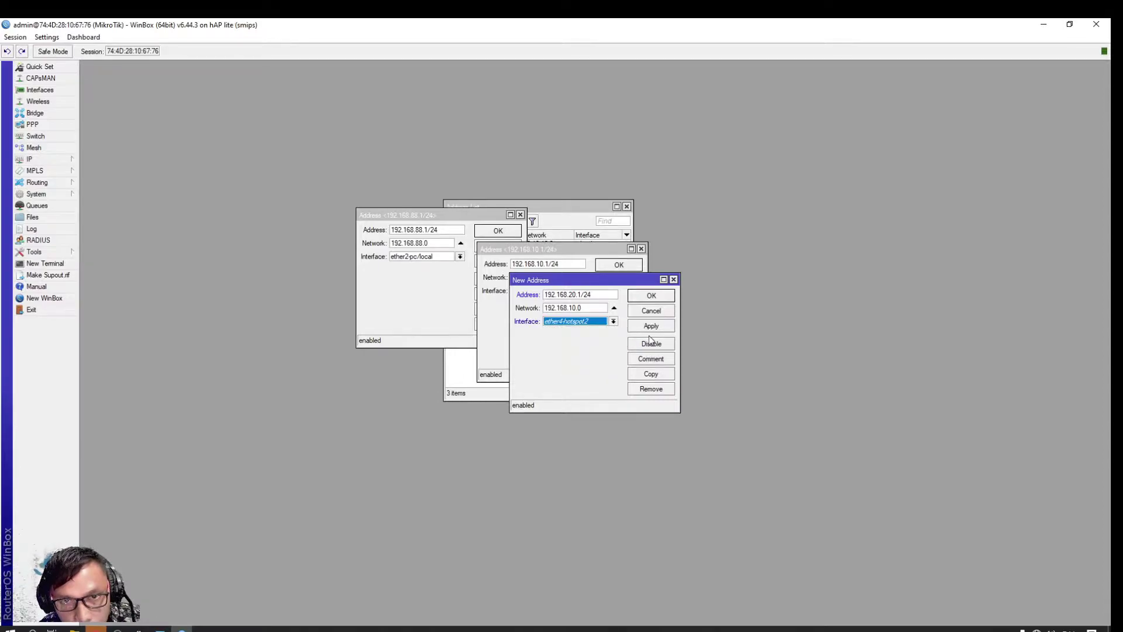
{"action": "left_click", "coordinate": [655, 331]}
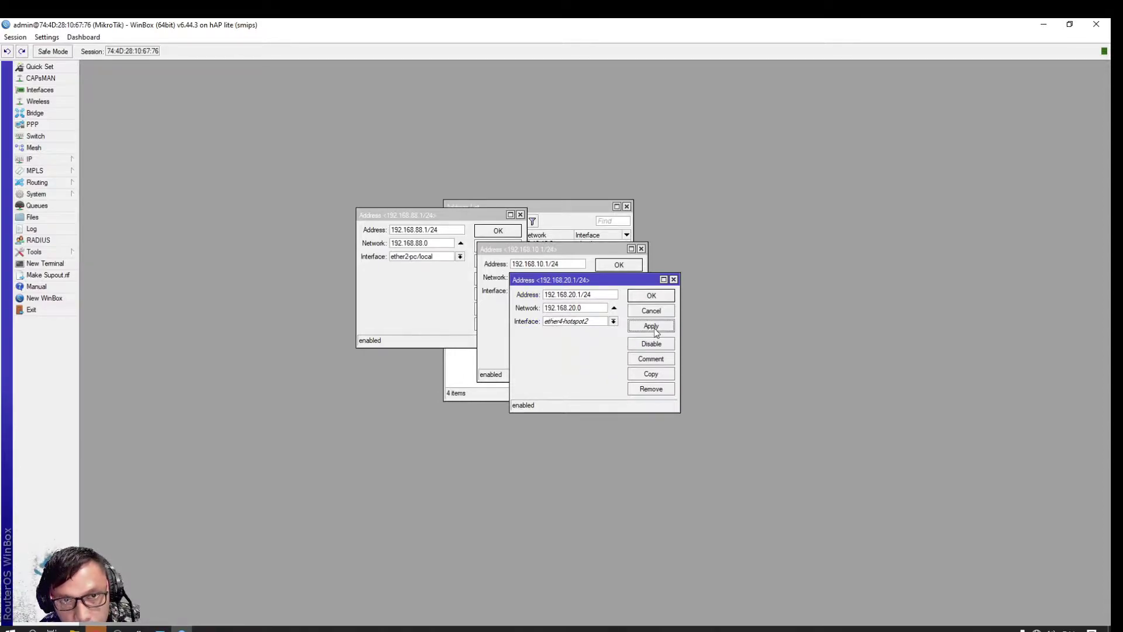
{"action": "left_click", "coordinate": [657, 297]}
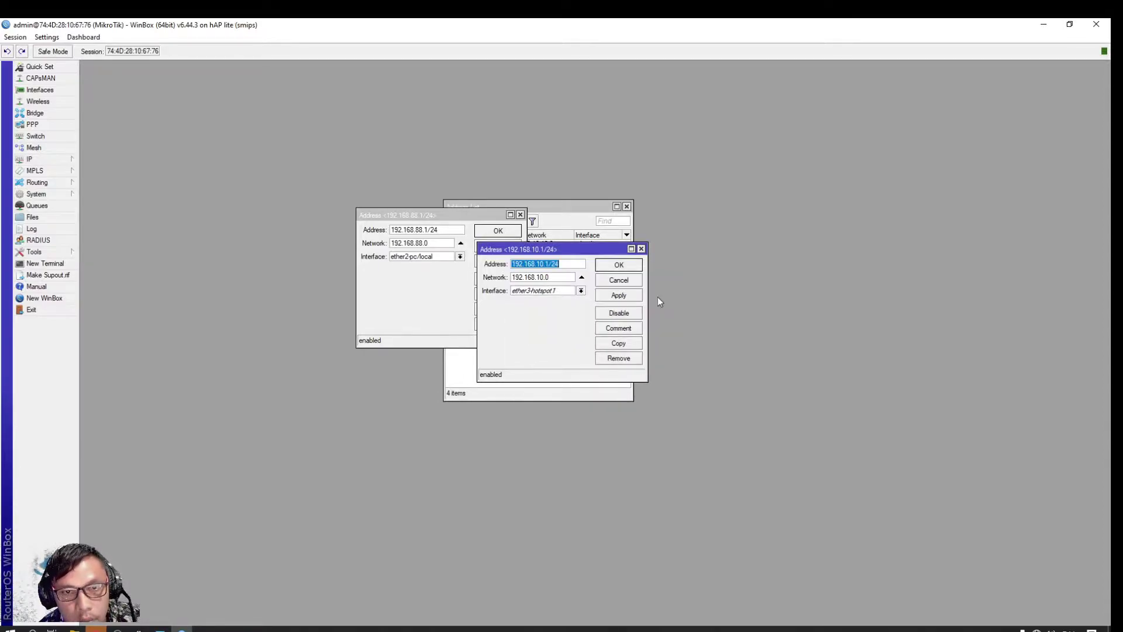
{"action": "left_click", "coordinate": [623, 269]}
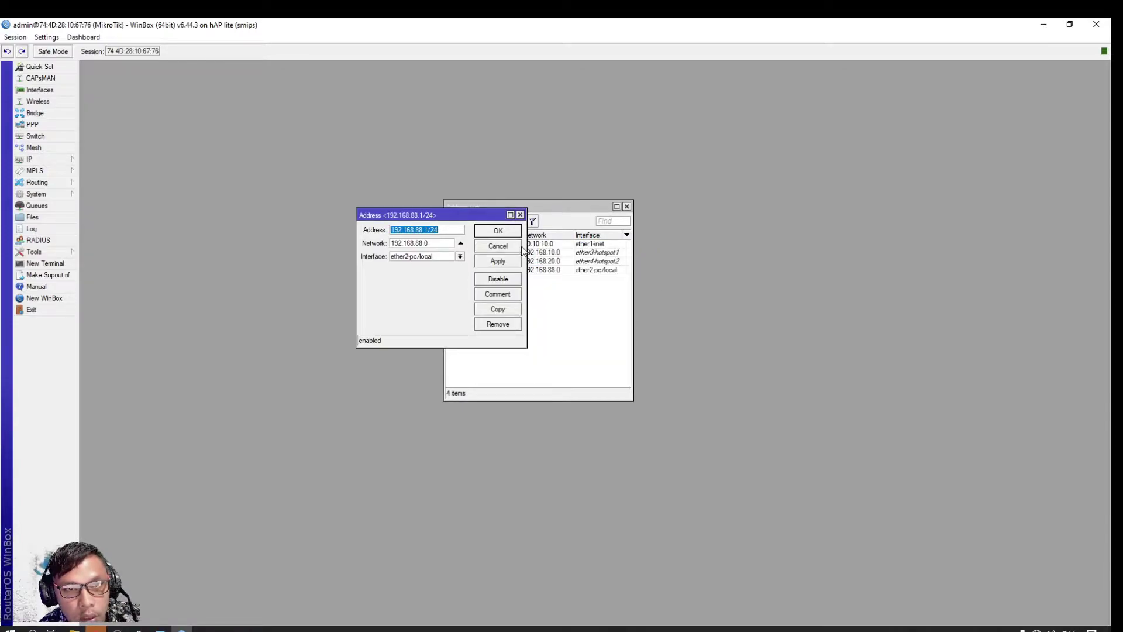
{"action": "left_click", "coordinate": [507, 233]}
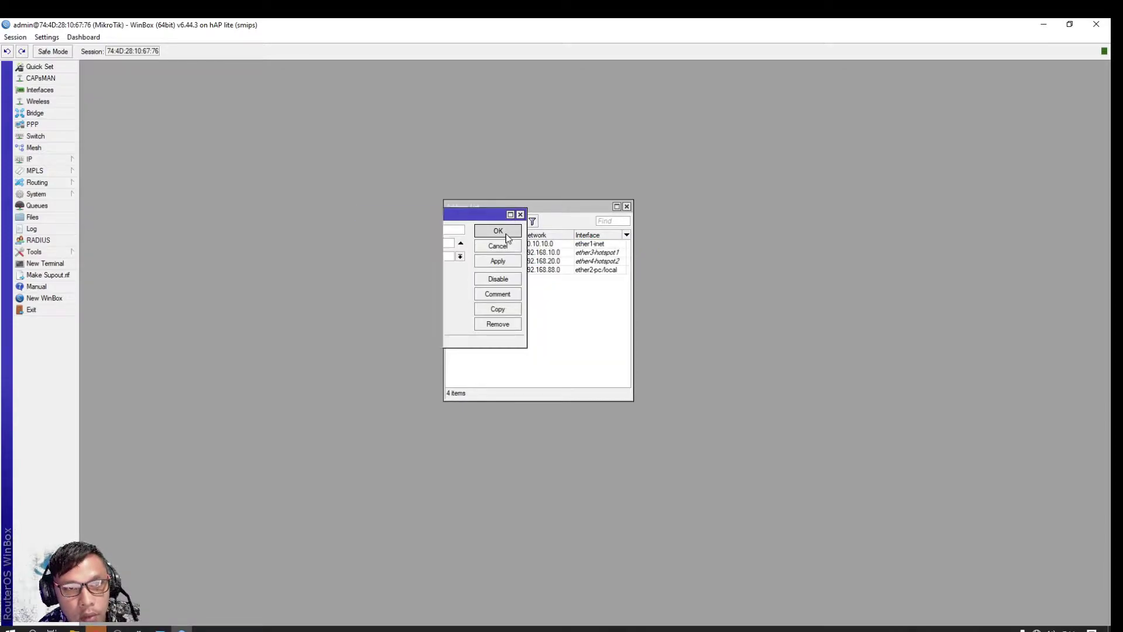
Close the Address List window
{"action": "left_click", "coordinate": [627, 207]}
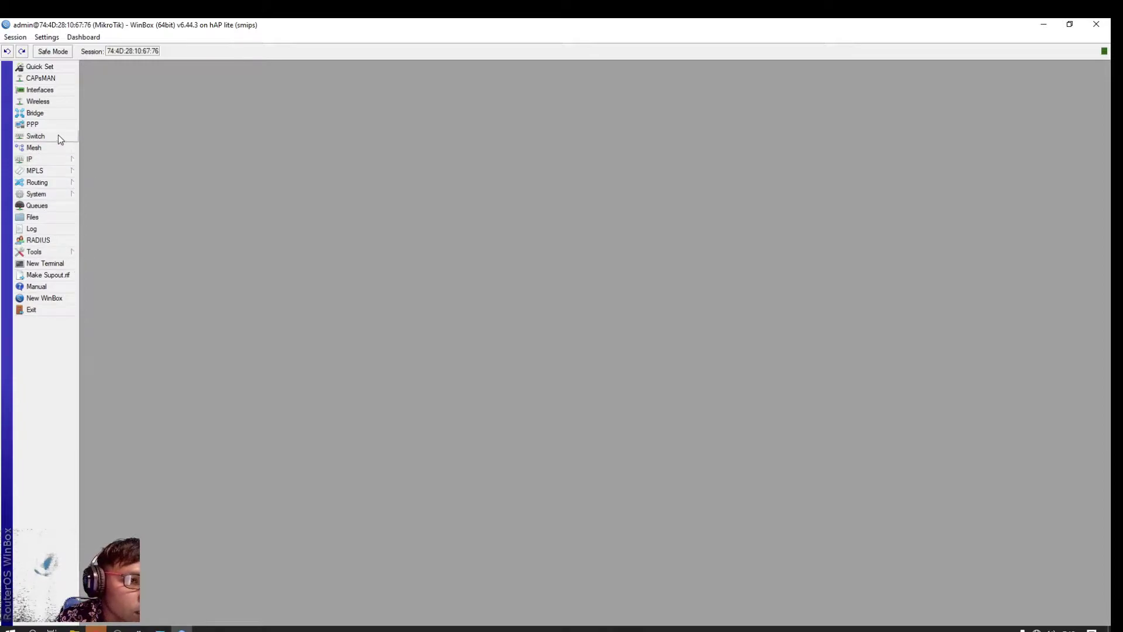
Run DHCP Setup on ether2-pc/local with pool 192.168.88.2–254, DNS 1.1.1.1/1.0.0.1, 00:10:00 leases
{"action": "left_click", "coordinate": [42, 159]}
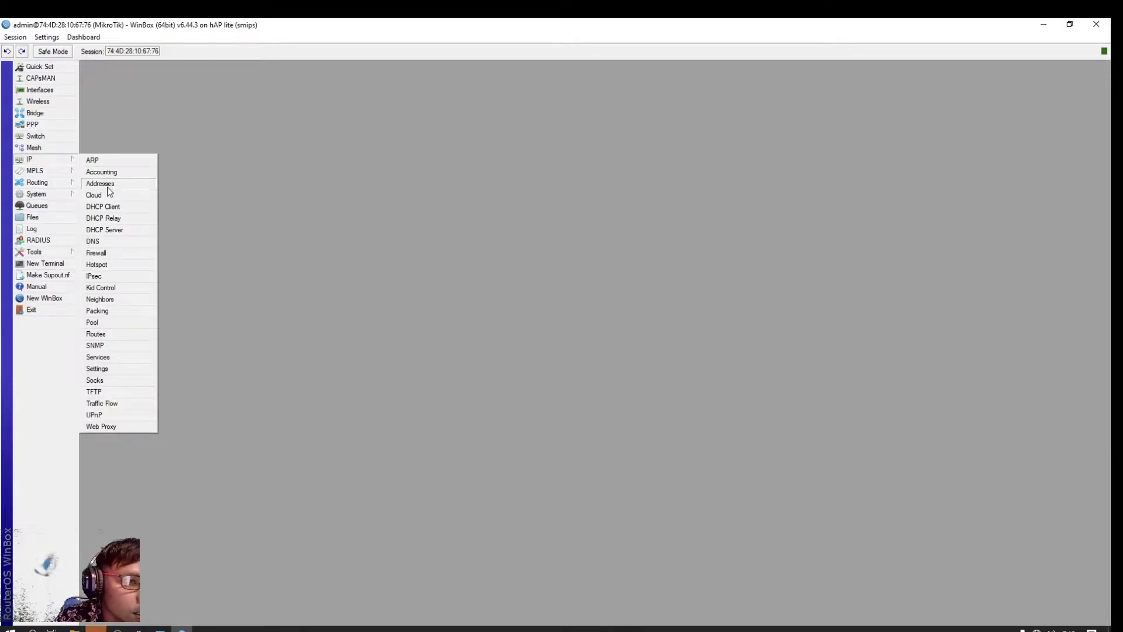
{"action": "left_click", "coordinate": [111, 231]}
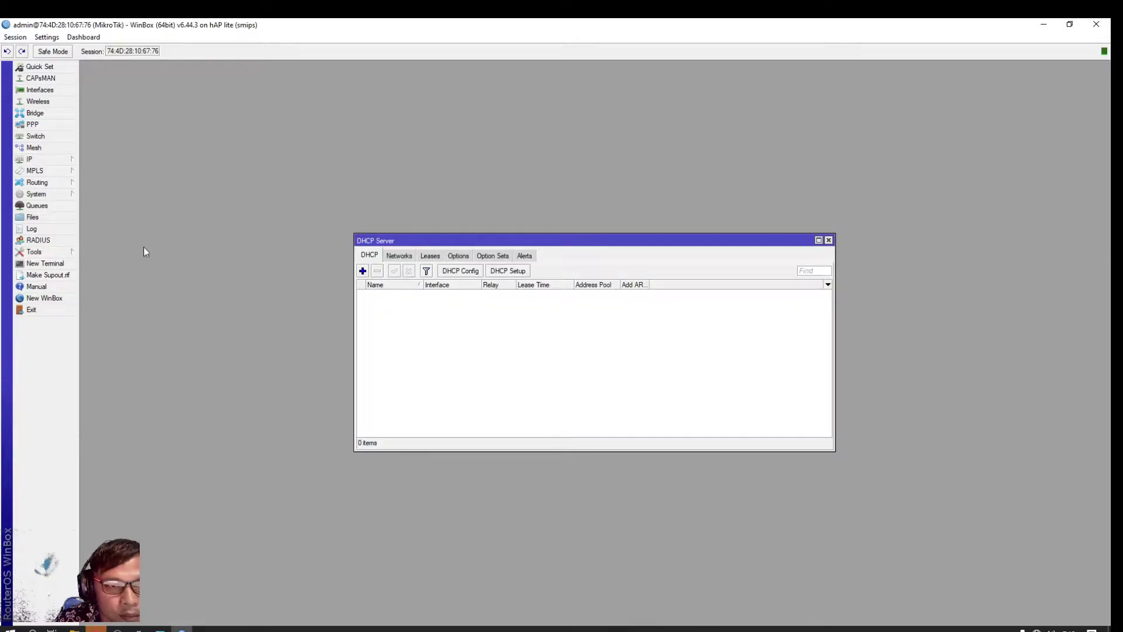
{"action": "left_click", "coordinate": [508, 272]}
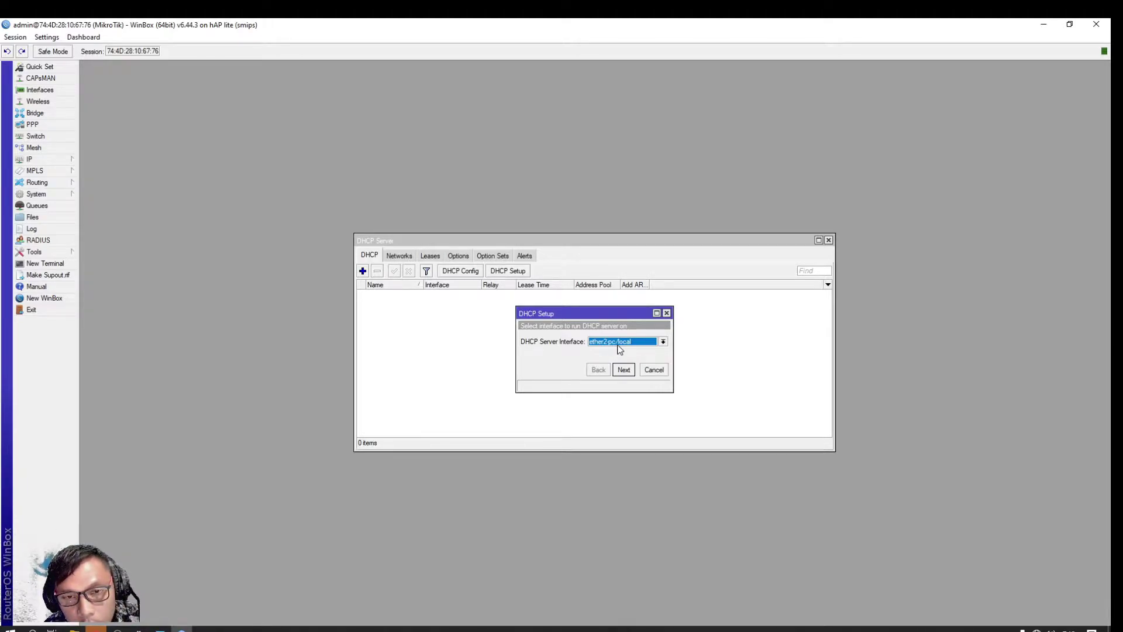
{"action": "left_click", "coordinate": [624, 370]}
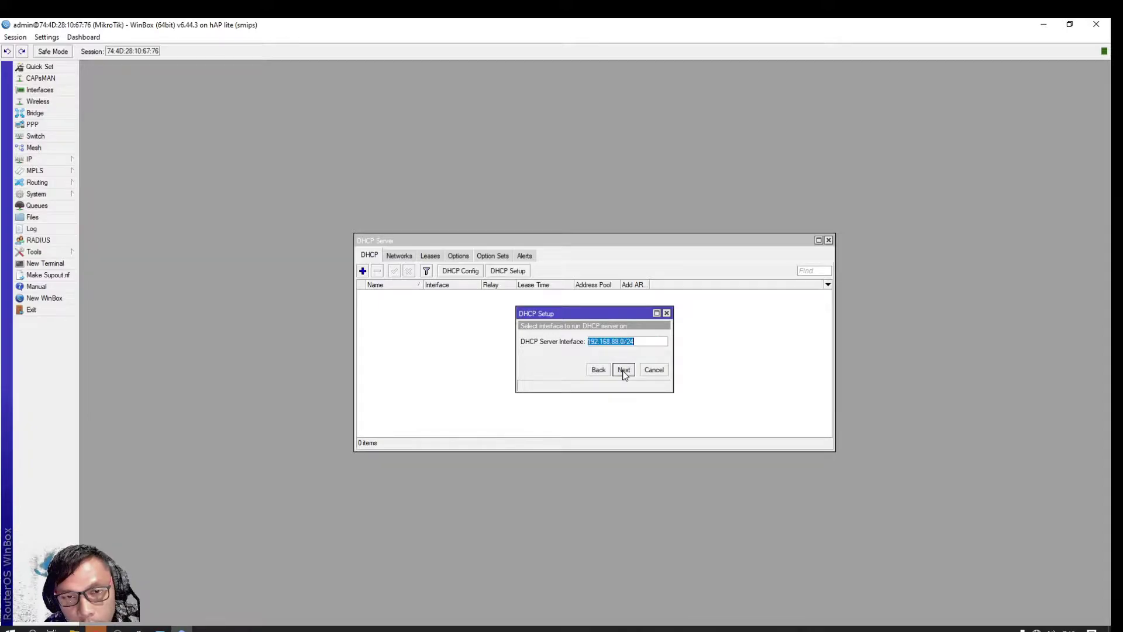
{"action": "left_click", "coordinate": [623, 370]}
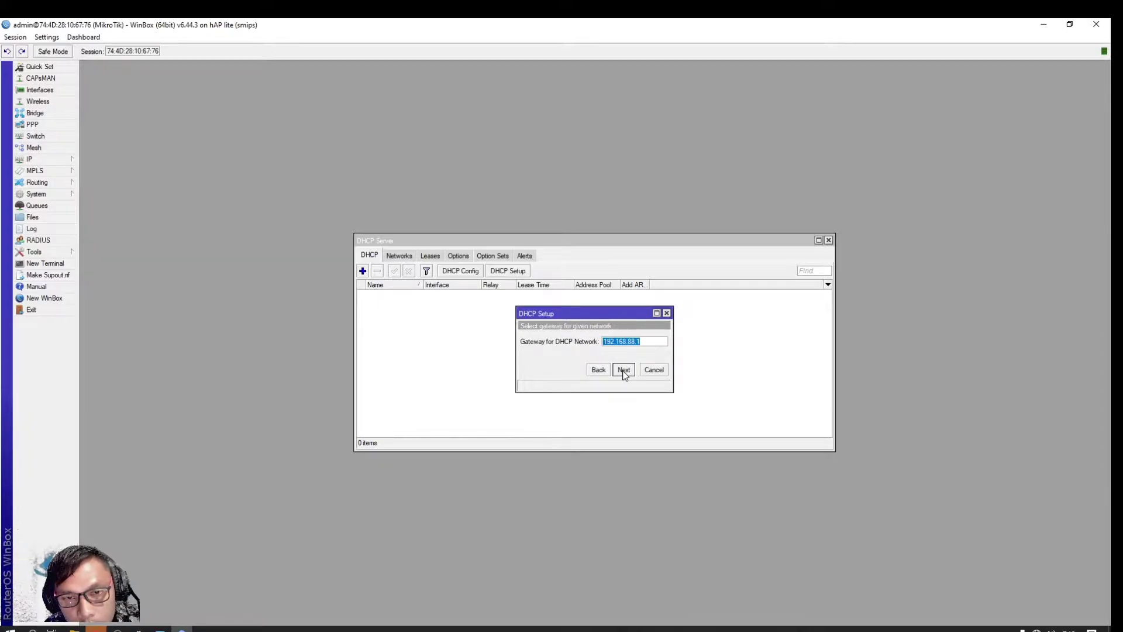
{"action": "left_click", "coordinate": [623, 371]}
{"action": "left_click", "coordinate": [624, 370]}
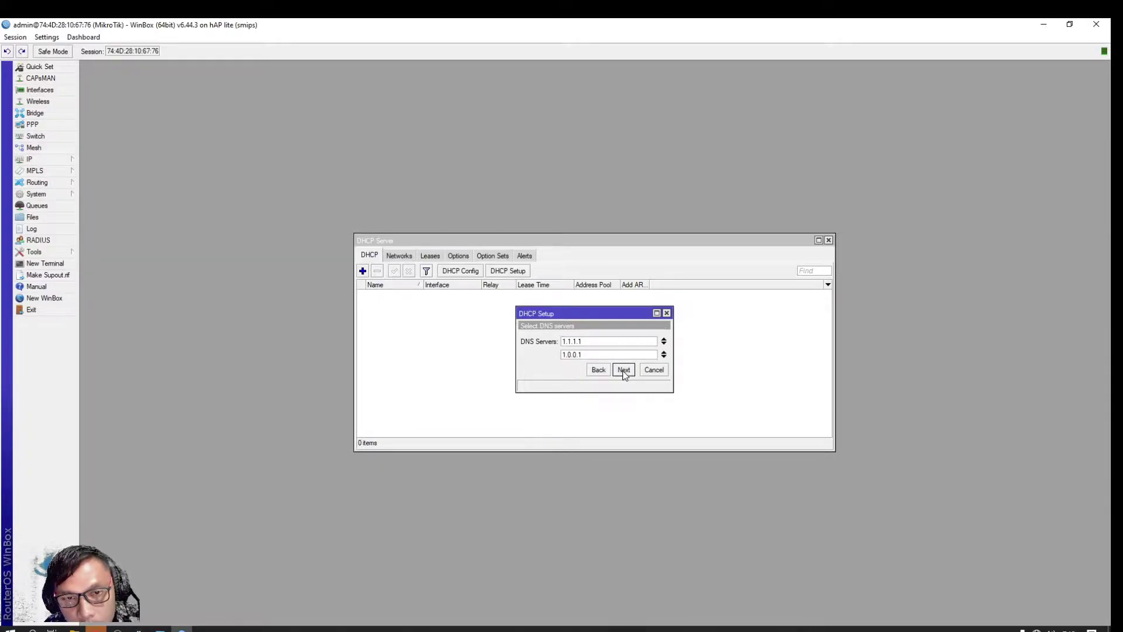
{"action": "left_click", "coordinate": [623, 370]}
{"action": "left_click", "coordinate": [623, 371]}
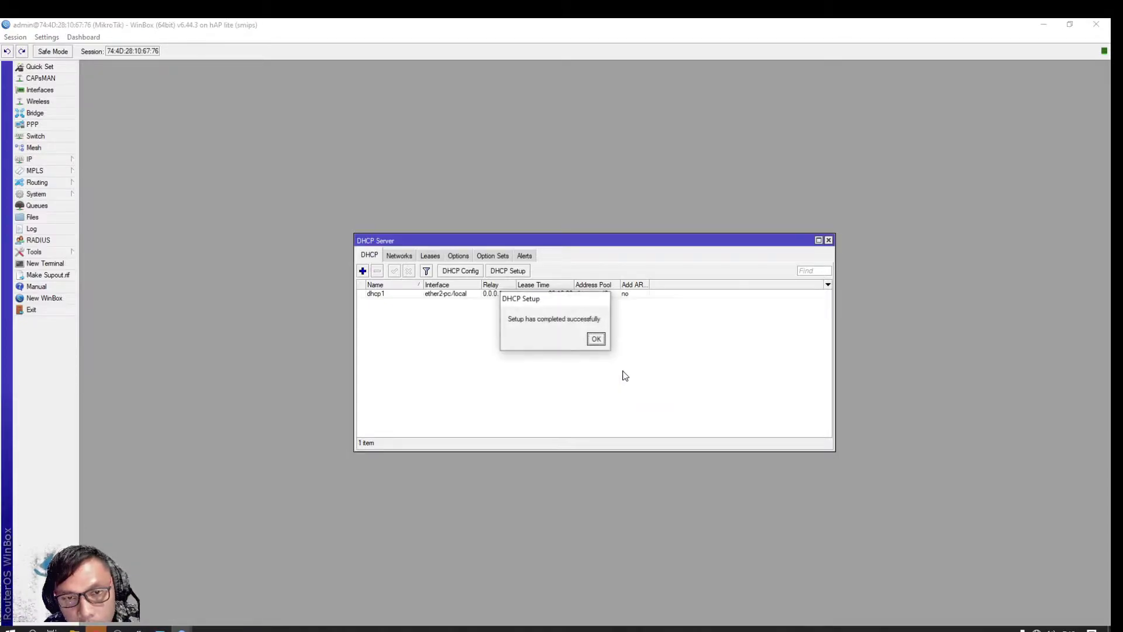
{"action": "left_click", "coordinate": [600, 344]}
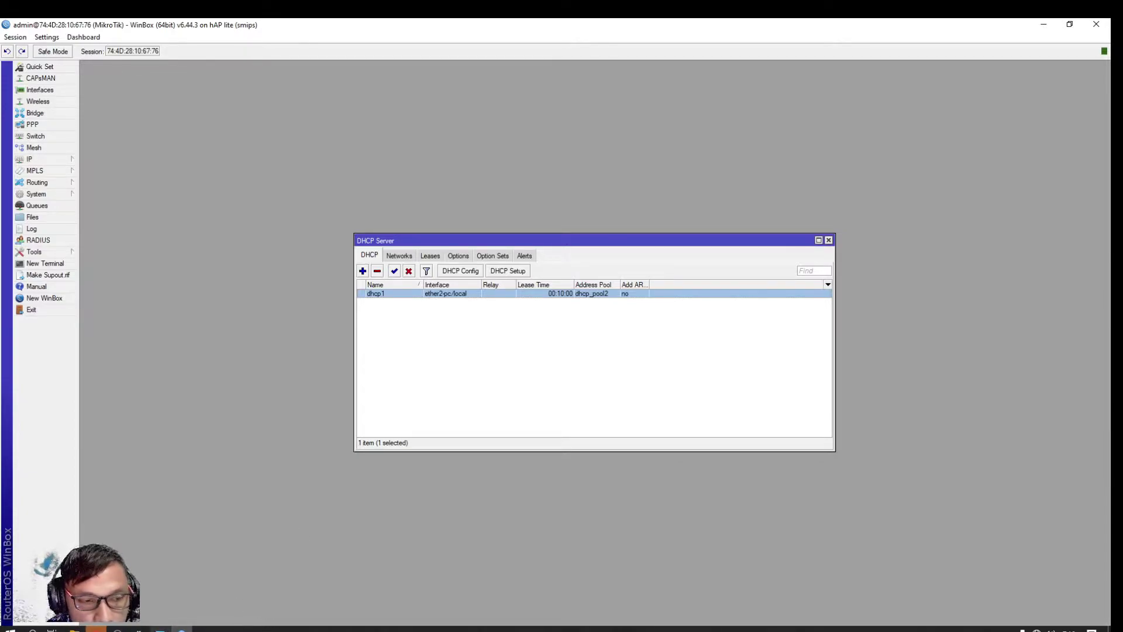
{"action": "mouse_move", "coordinate": [160, 629]}
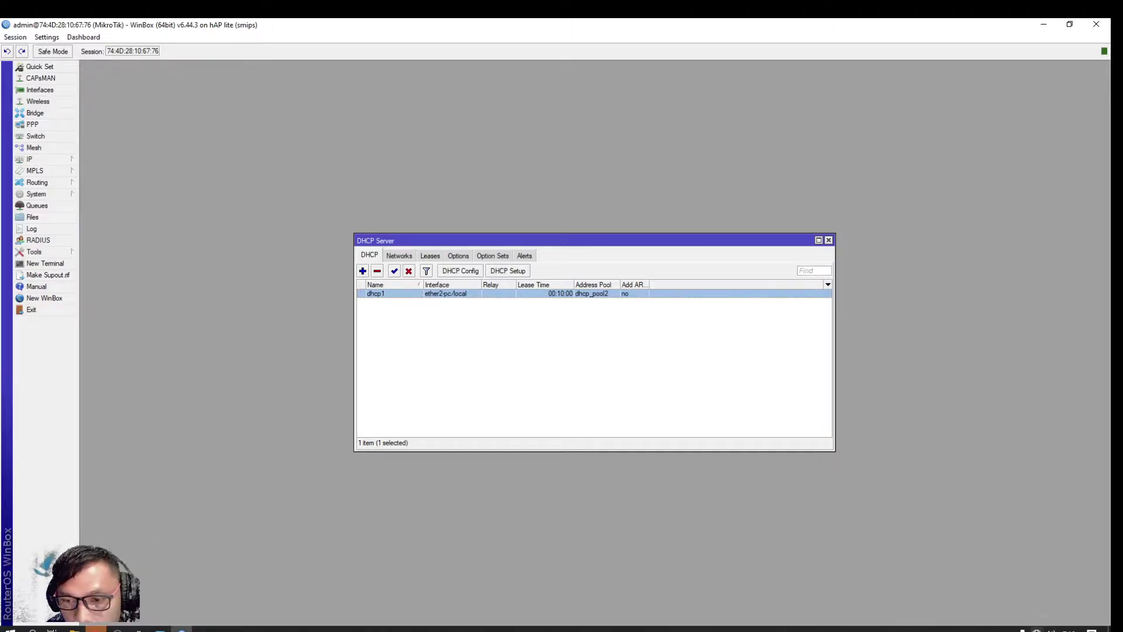
{"action": "mouse_move", "coordinate": [1035, 630]}
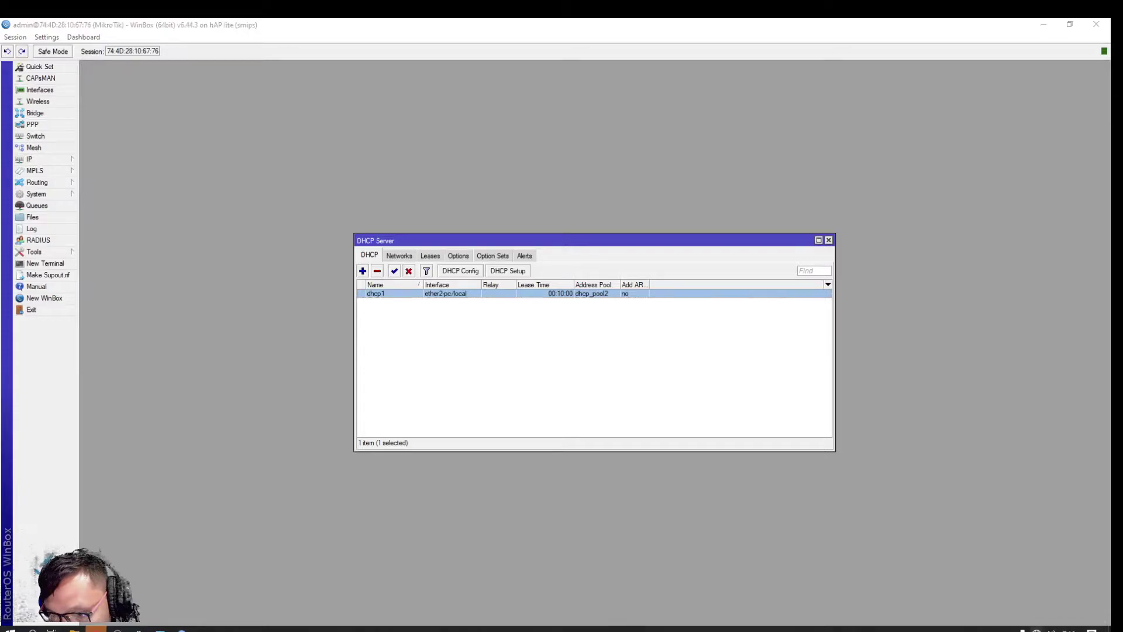
In Network Connections, disable and then re-enable the Ethernet adapter
{"action": "right_click", "coordinate": [1036, 630]}
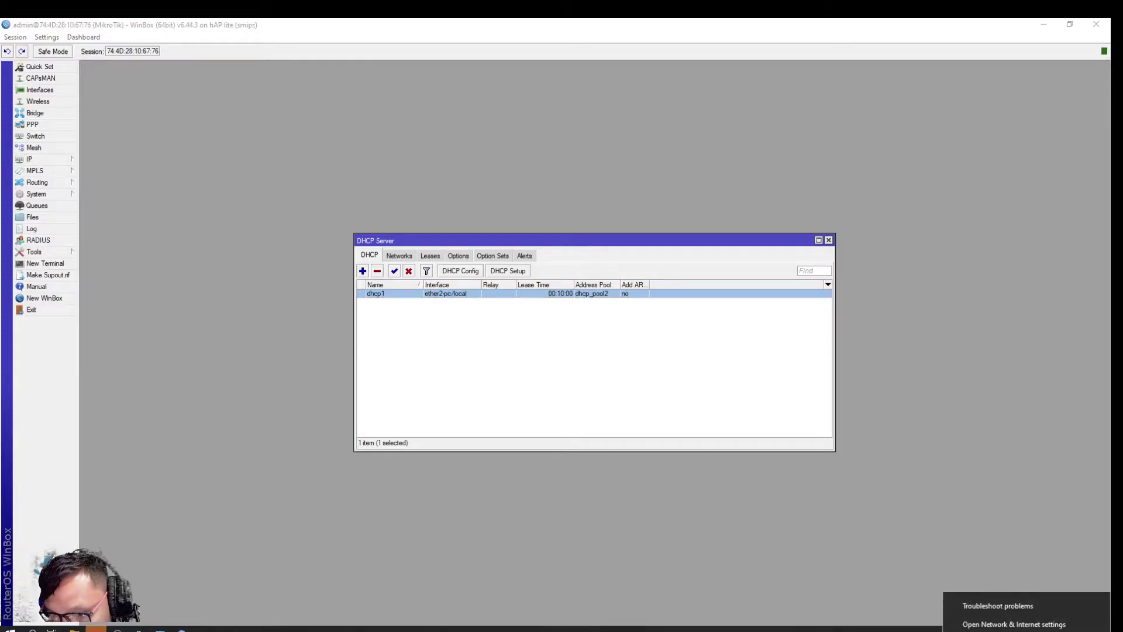
{"action": "left_click", "coordinate": [1013, 624]}
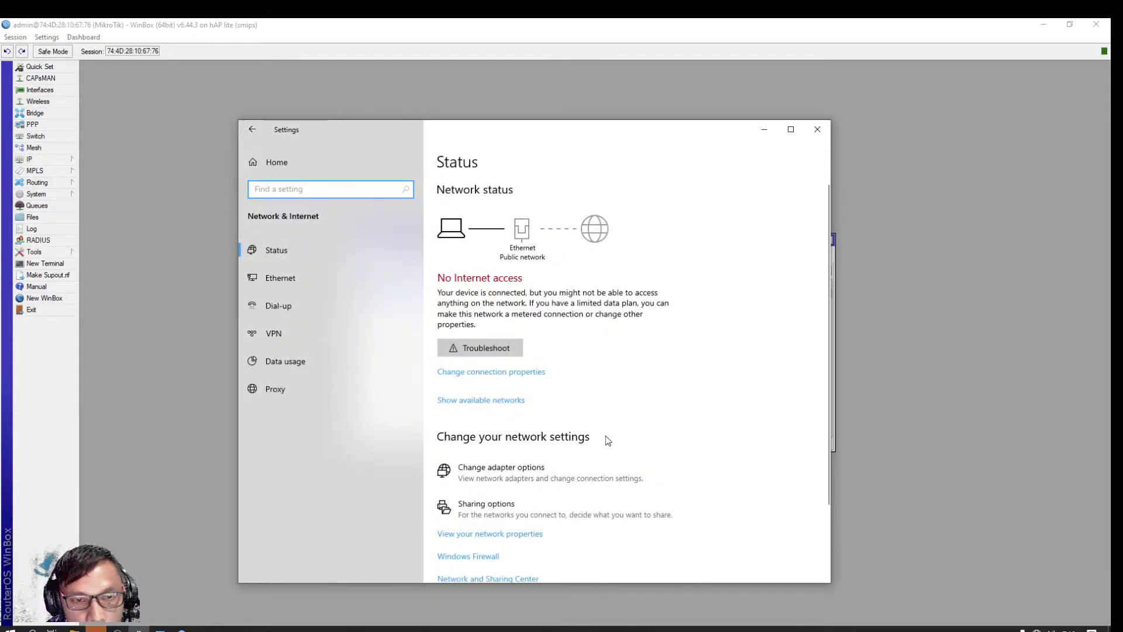
{"action": "left_click", "coordinate": [507, 476]}
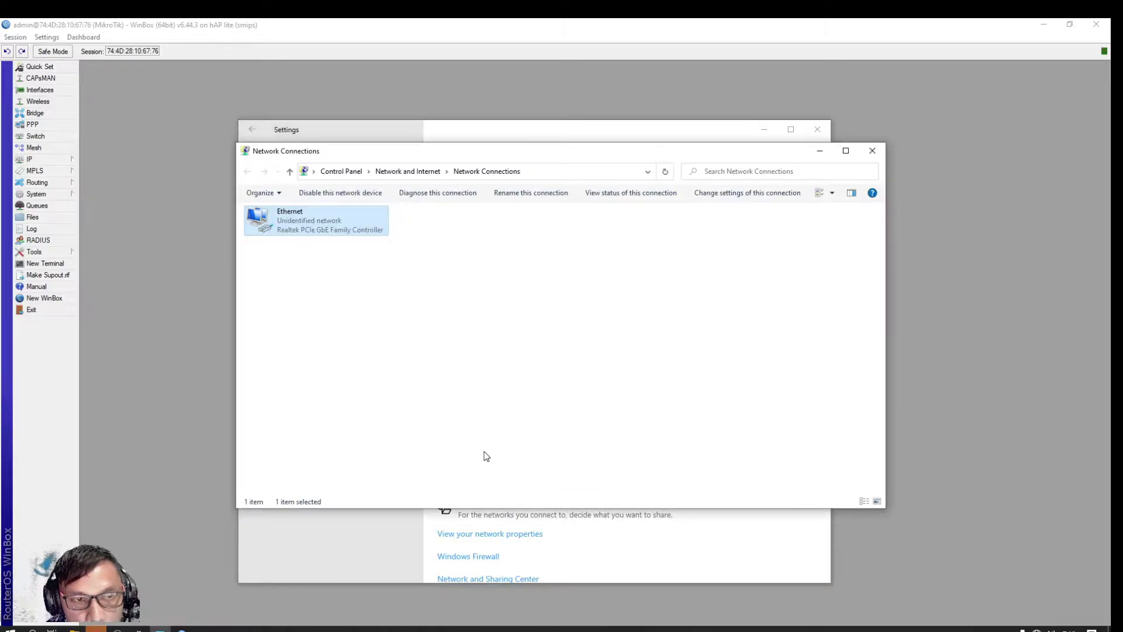
{"action": "right_click", "coordinate": [306, 223]}
{"action": "left_click", "coordinate": [324, 228]}
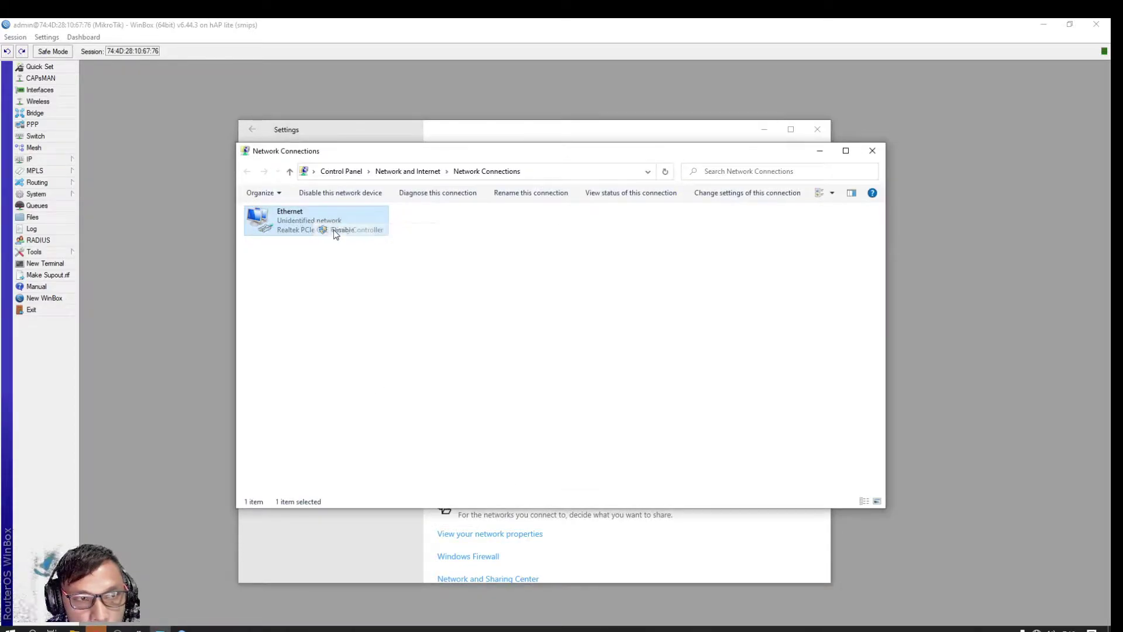
{"action": "right_click", "coordinate": [298, 227]}
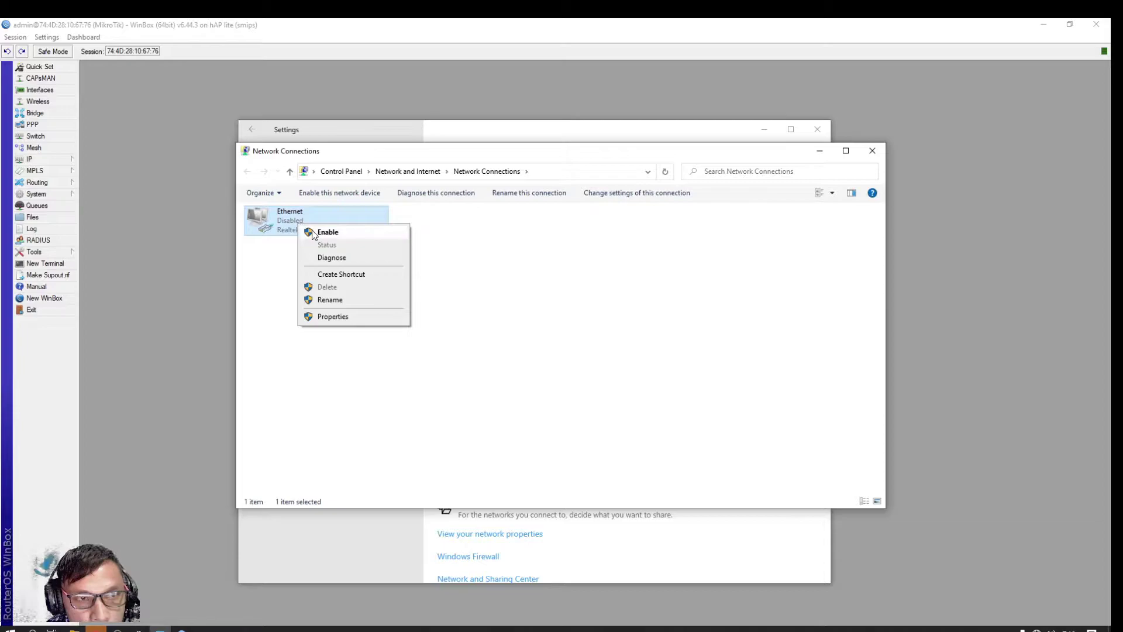
{"action": "left_click", "coordinate": [317, 230]}
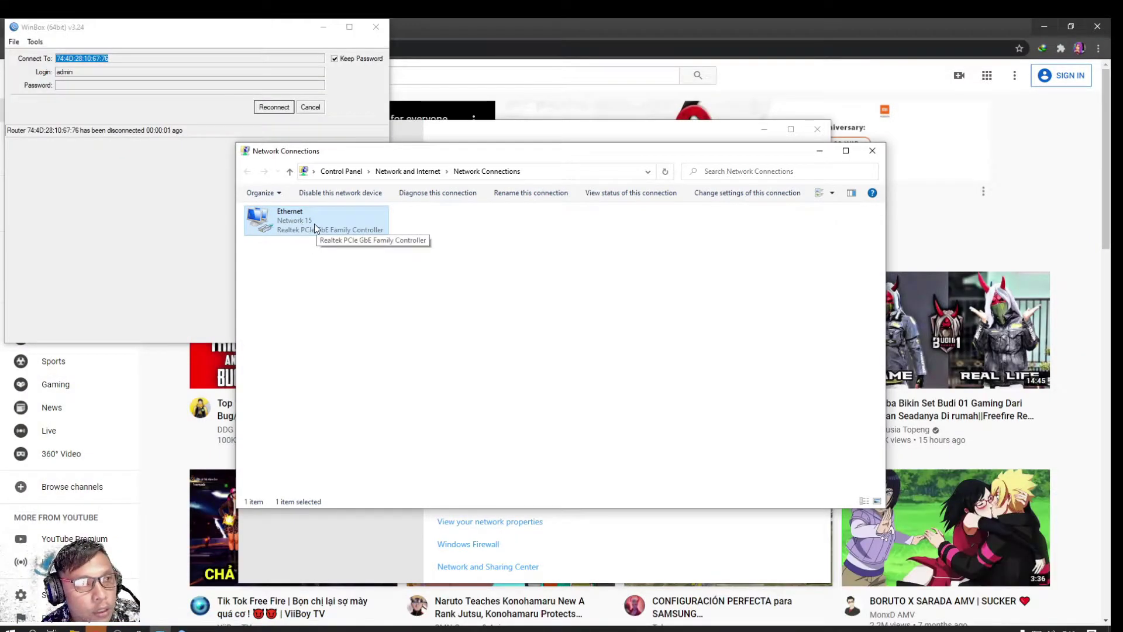
Verify Ethernet got IPv4 192.168.88.254 with gateway 192.168.88.1, then close all network windows
{"action": "right_click", "coordinate": [317, 224]}
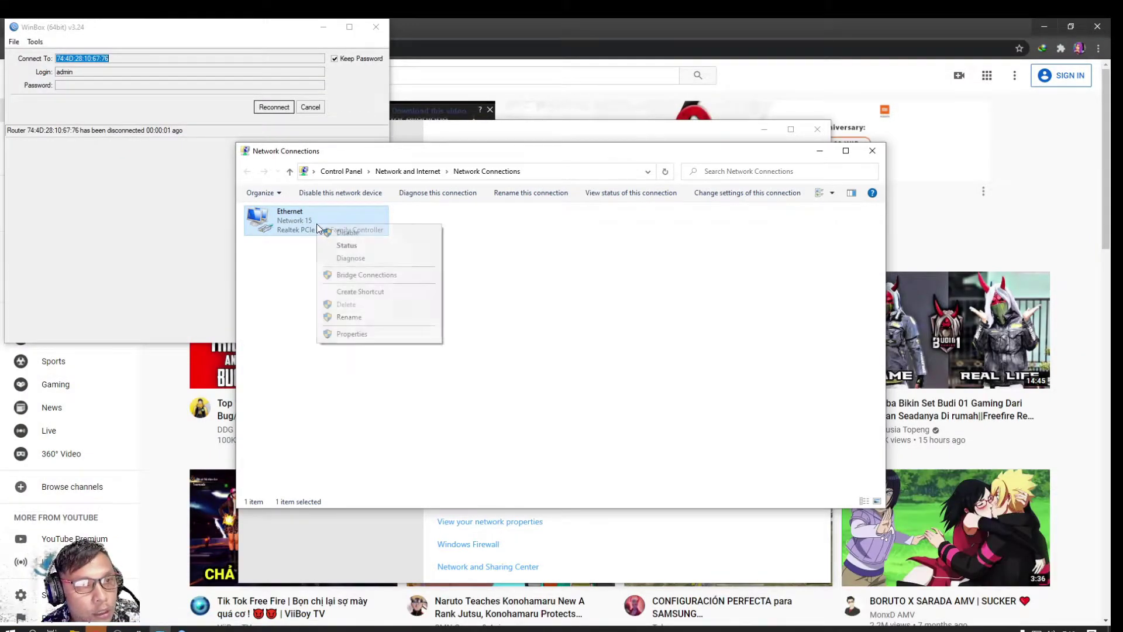
{"action": "left_click", "coordinate": [347, 246]}
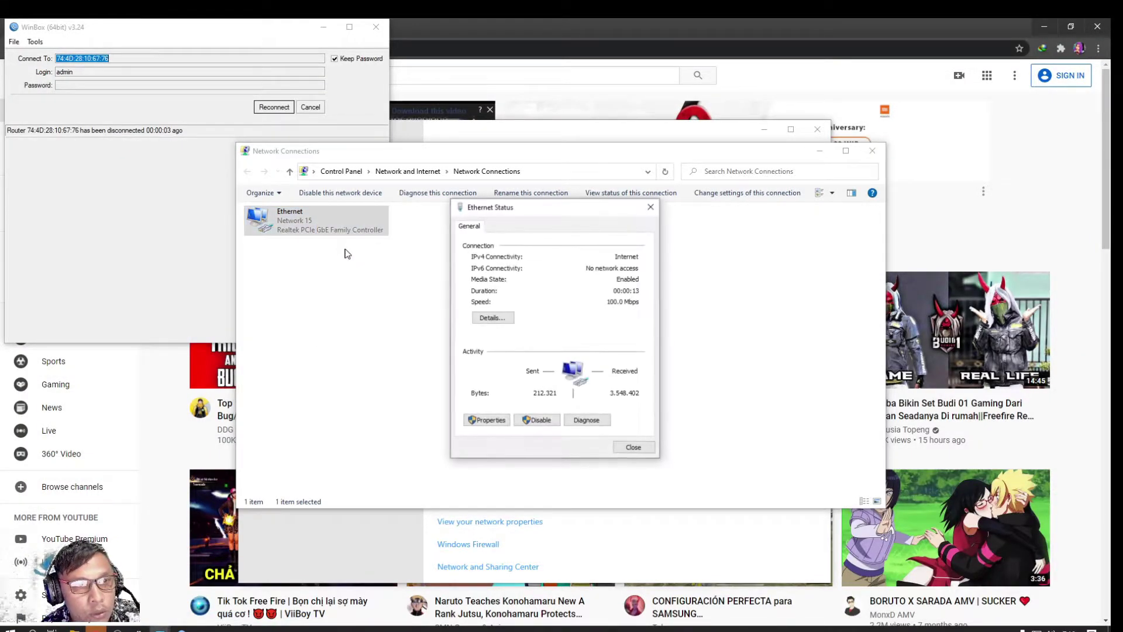
{"action": "left_click", "coordinate": [487, 319]}
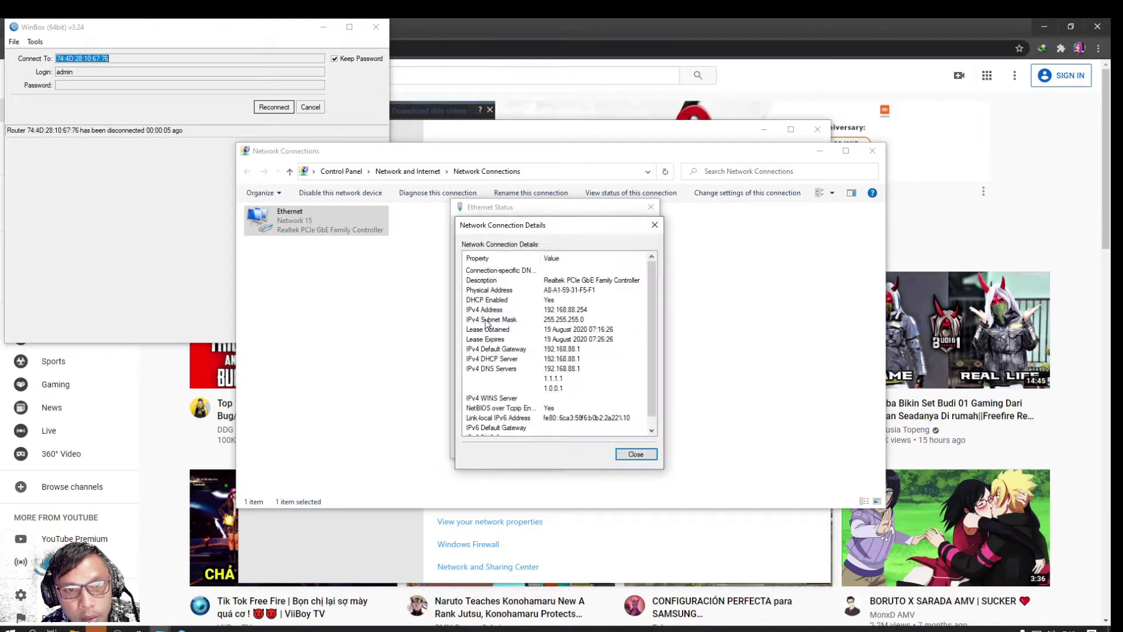
{"action": "left_click", "coordinate": [591, 312]}
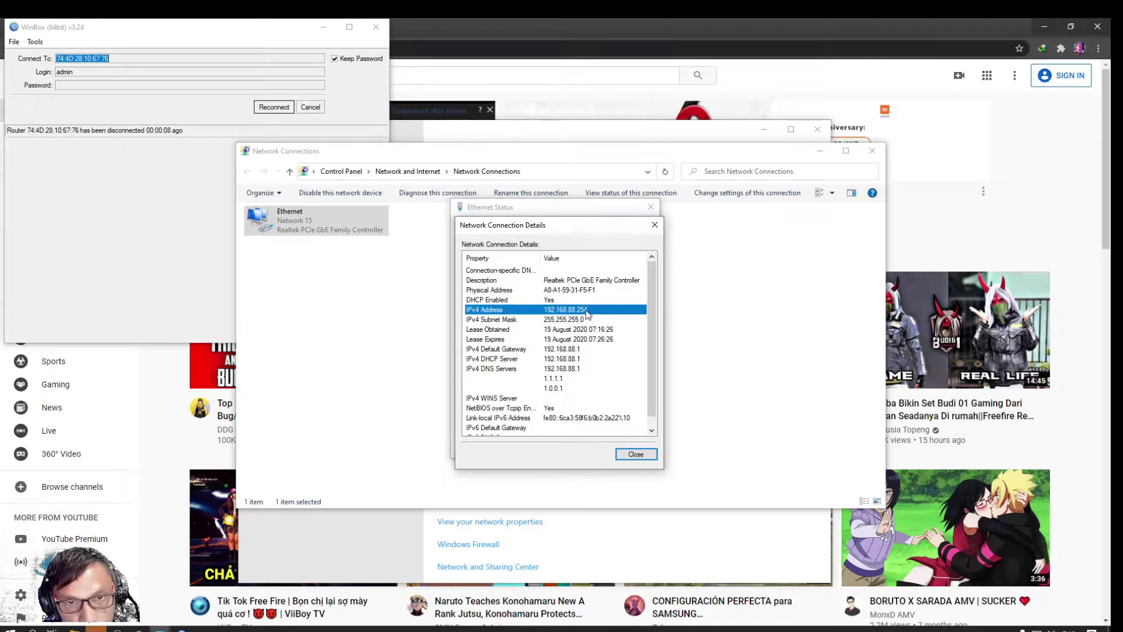
{"action": "left_click", "coordinate": [559, 388]}
{"action": "left_click", "coordinate": [654, 226]}
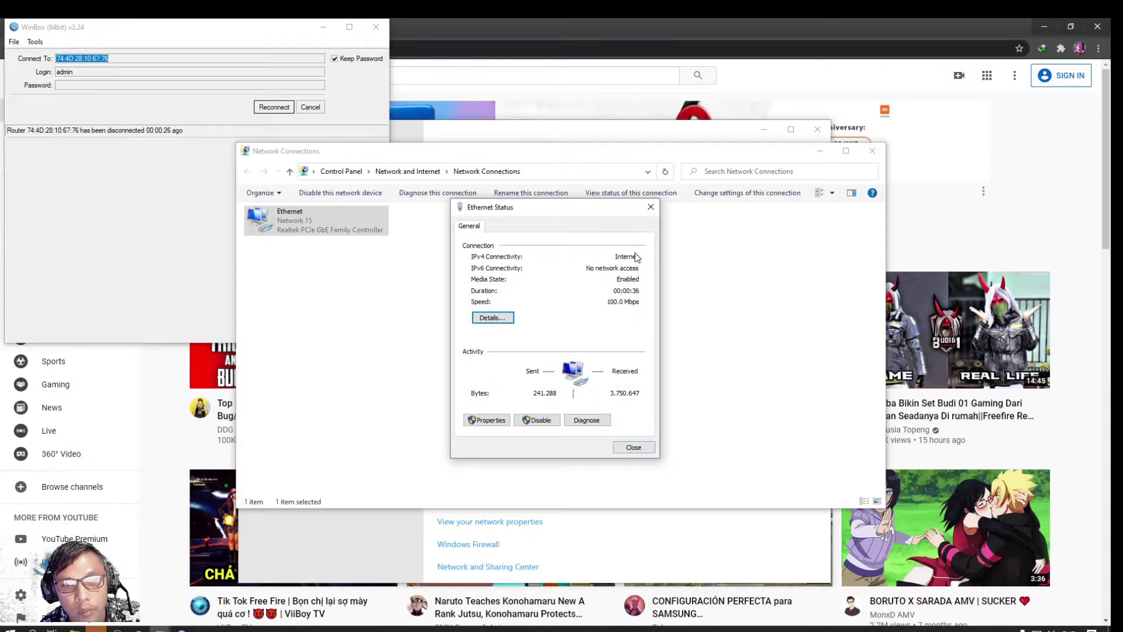
{"action": "left_click", "coordinate": [651, 207]}
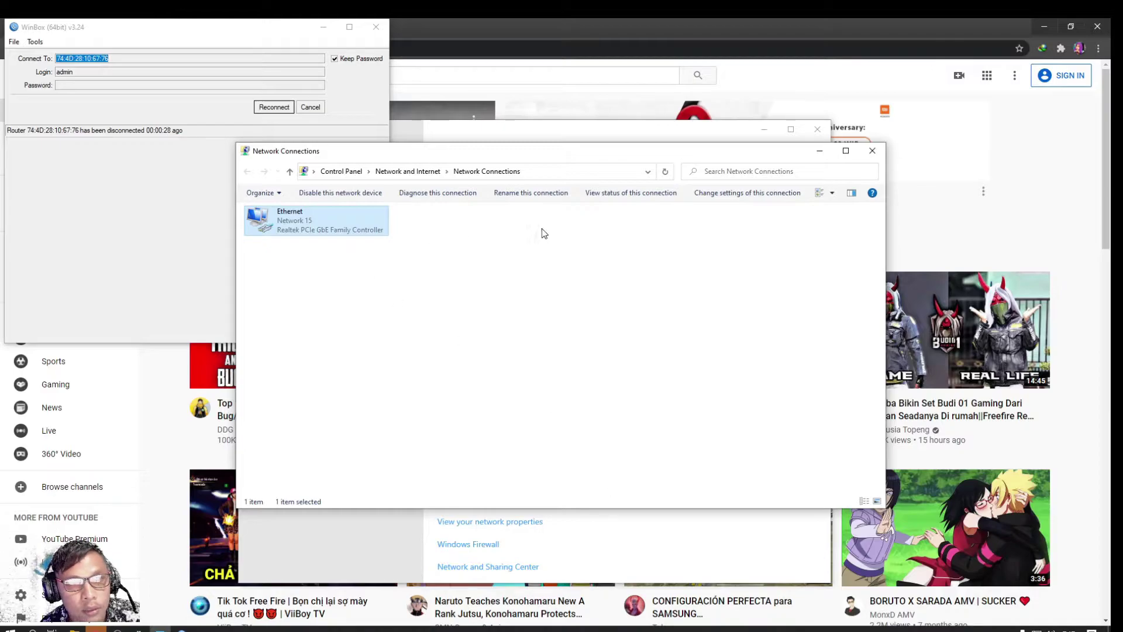
{"action": "left_click", "coordinate": [872, 150]}
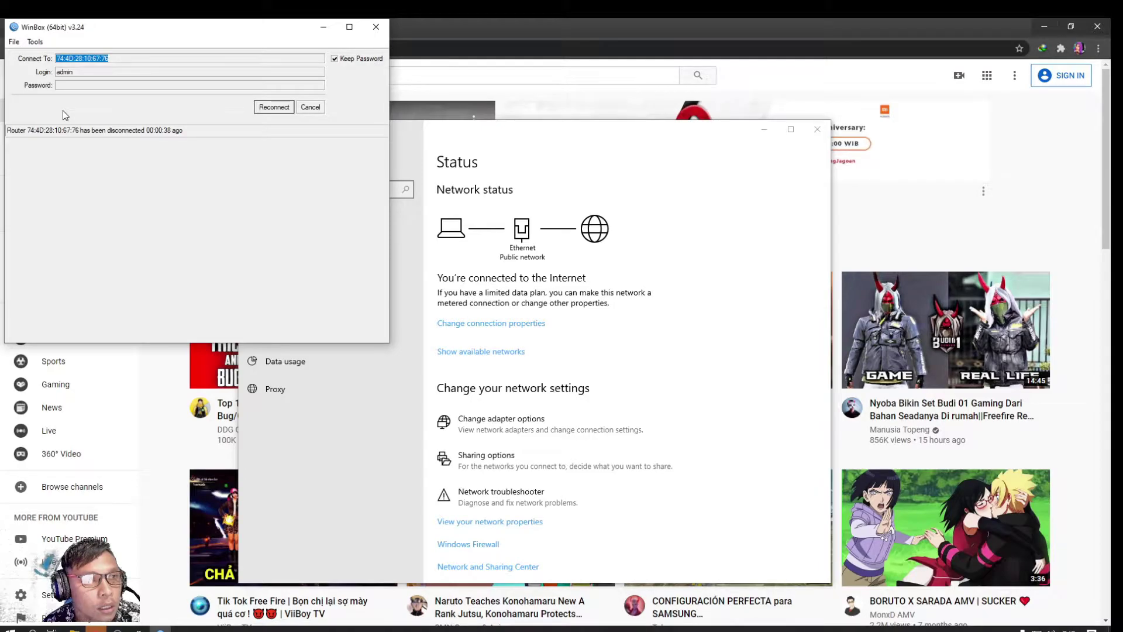
Load facebook.com in a new tab beside YouTube, then open one more blank tab
{"action": "left_click", "coordinate": [276, 108]}
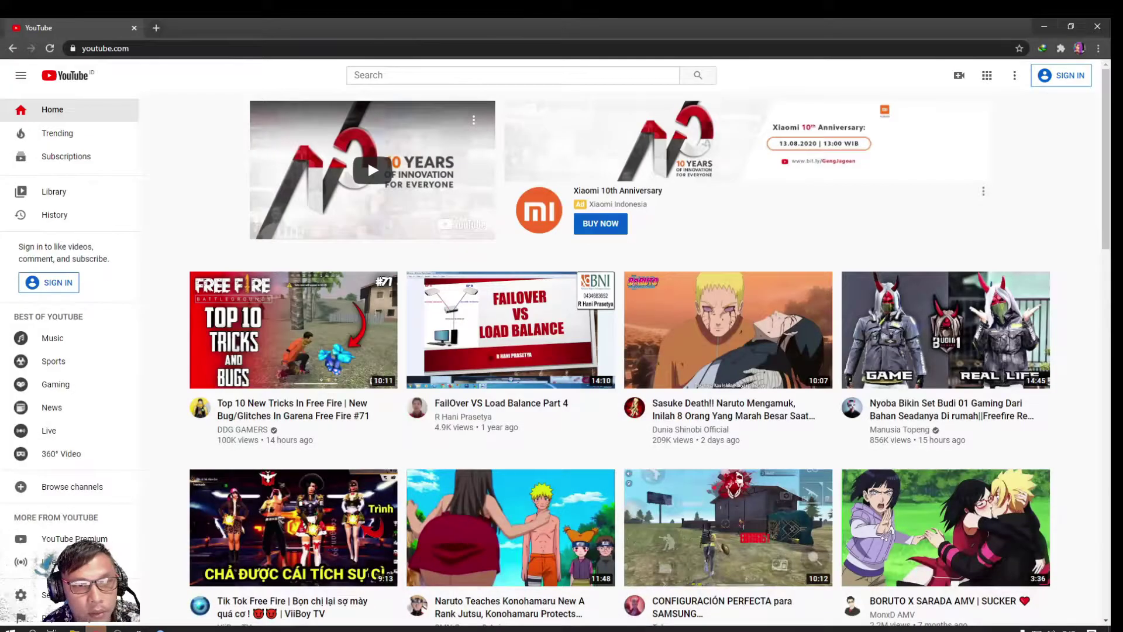
{"action": "mouse_move", "coordinate": [342, 378]}
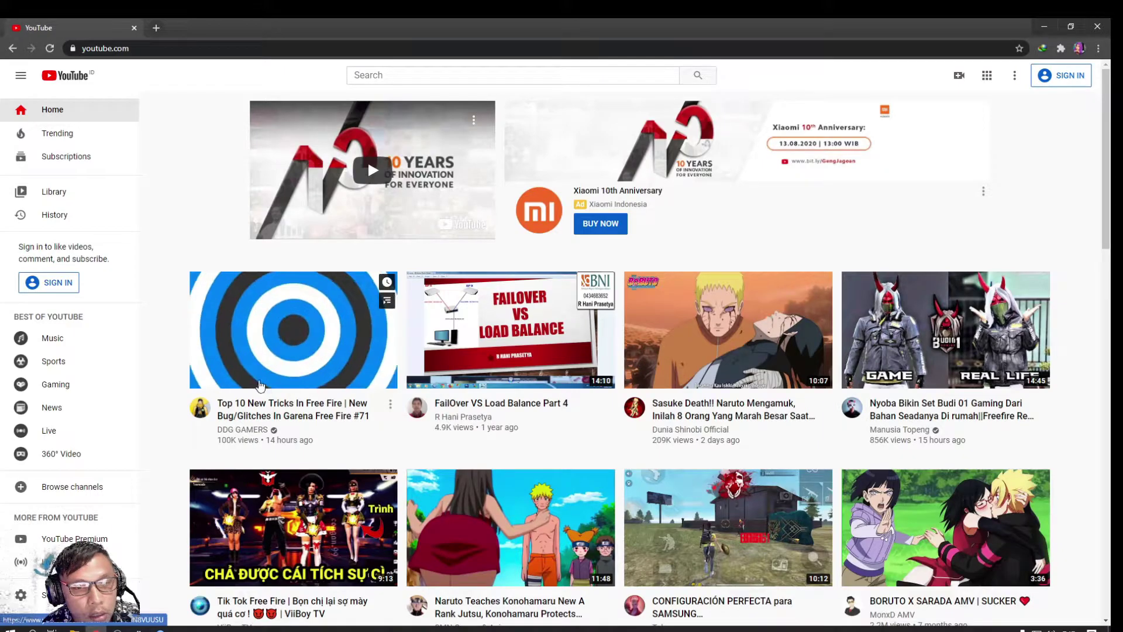
{"action": "left_click", "coordinate": [155, 27]}
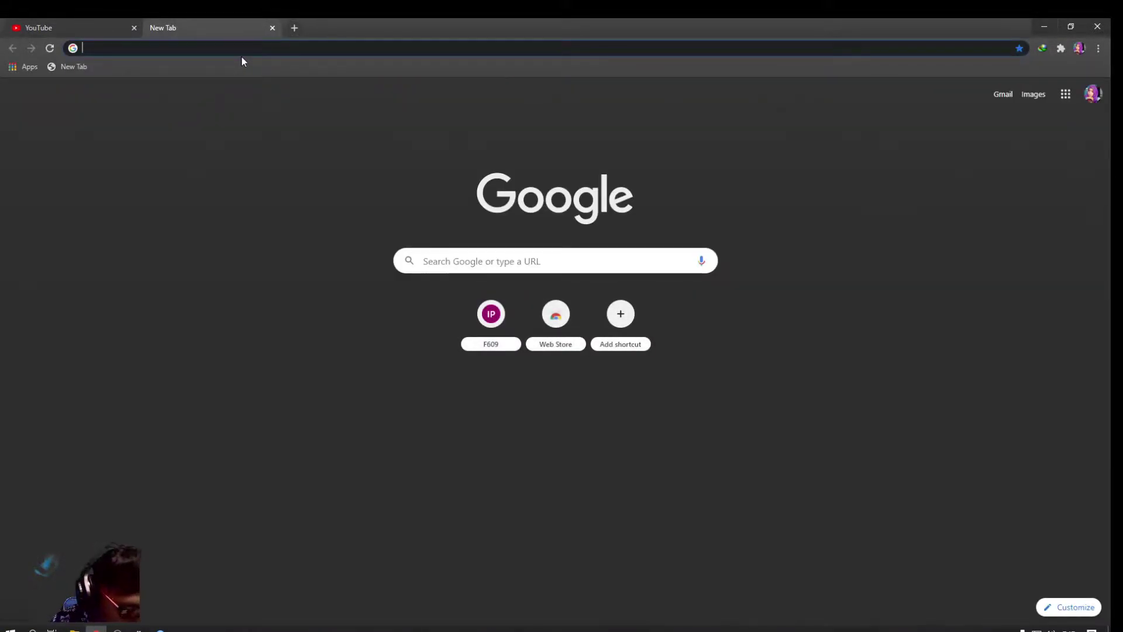
{"action": "type", "text": "facebook.com"}
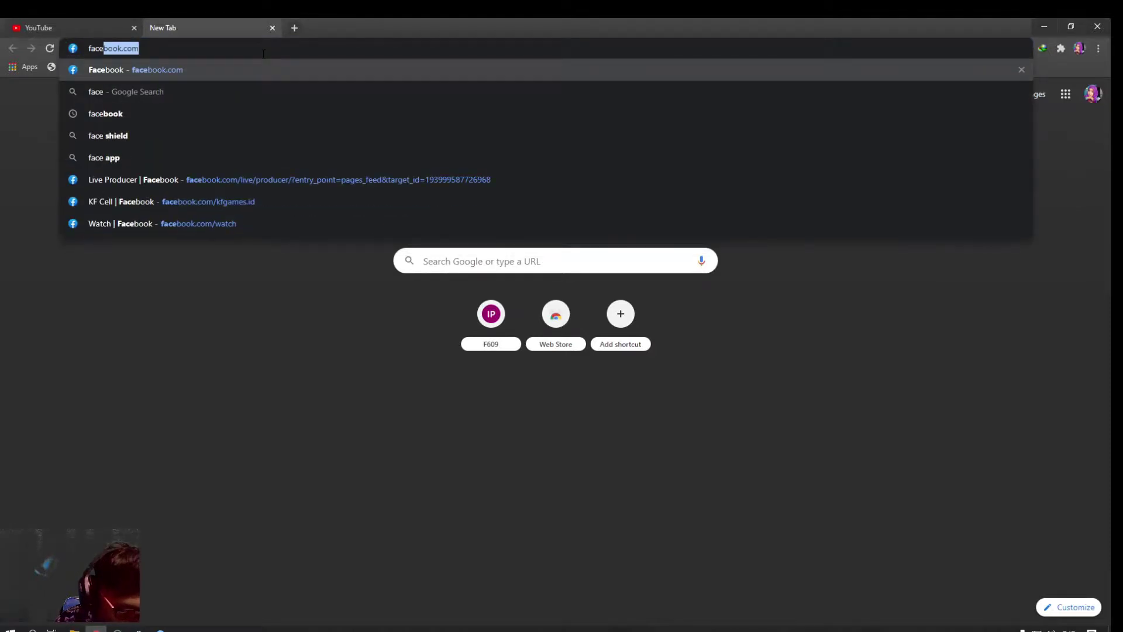
{"action": "key", "text": "Return"}
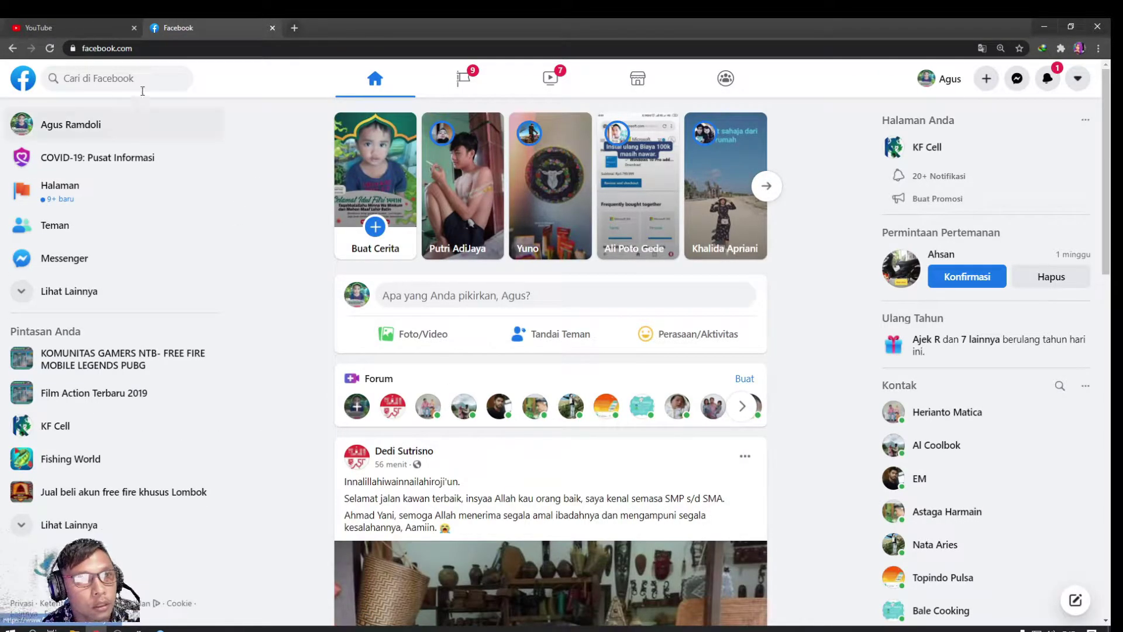
{"action": "left_click", "coordinate": [293, 22]}
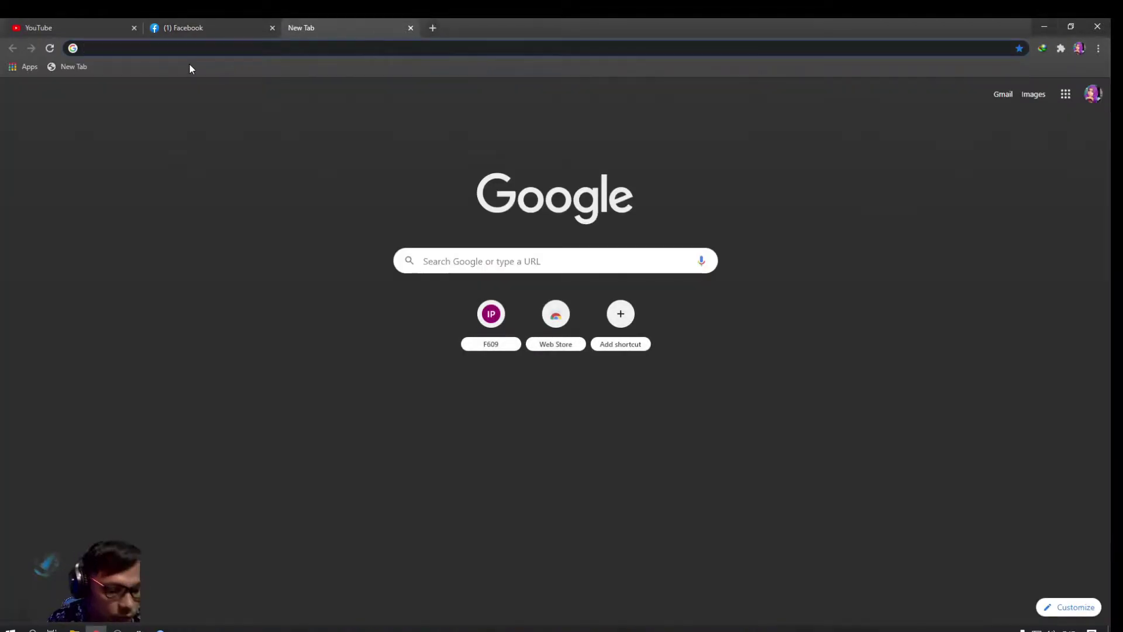
Run a speedtest.net test (33 ms ping, 88.93 down, 9.04 Mbps up), then close its tab
{"action": "type", "text": "speed"}
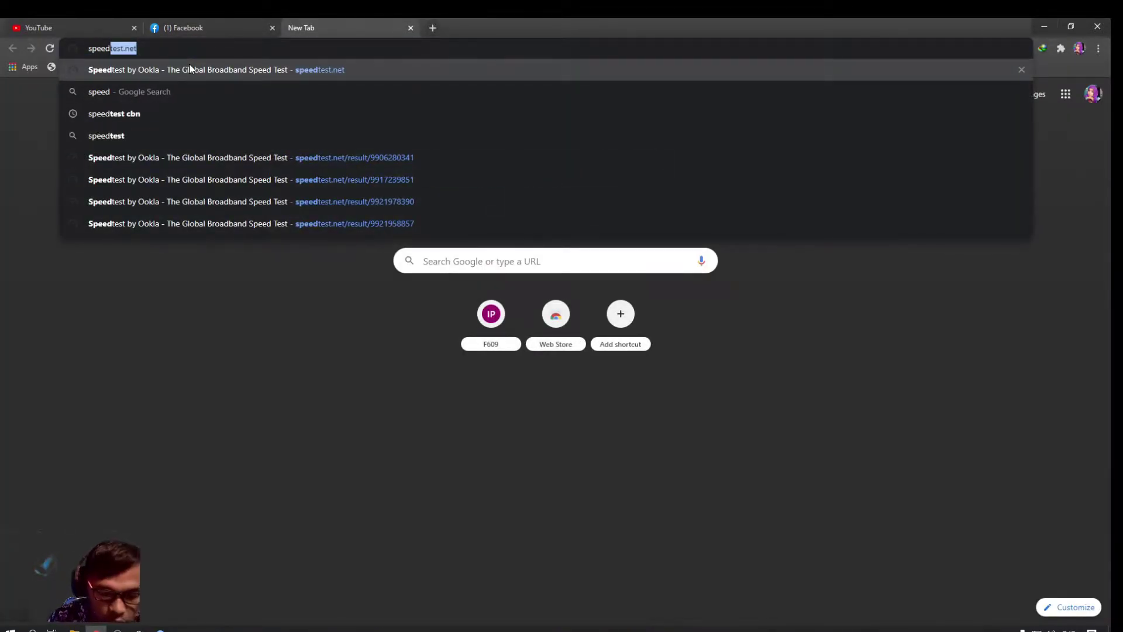
{"action": "left_click", "coordinate": [190, 68]}
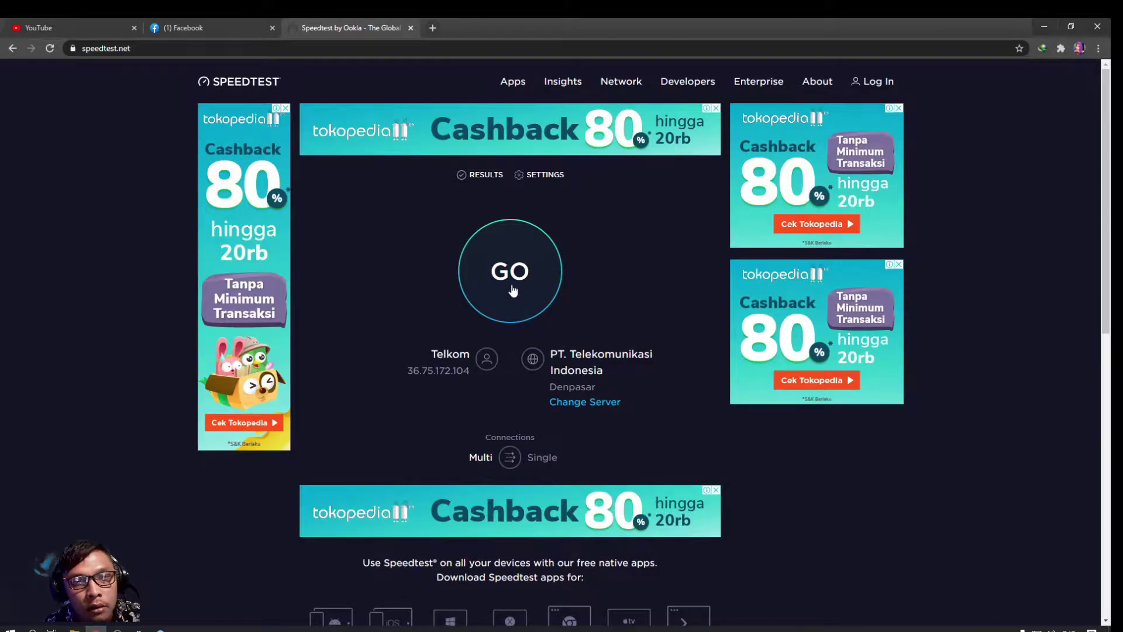
{"action": "left_click", "coordinate": [512, 289]}
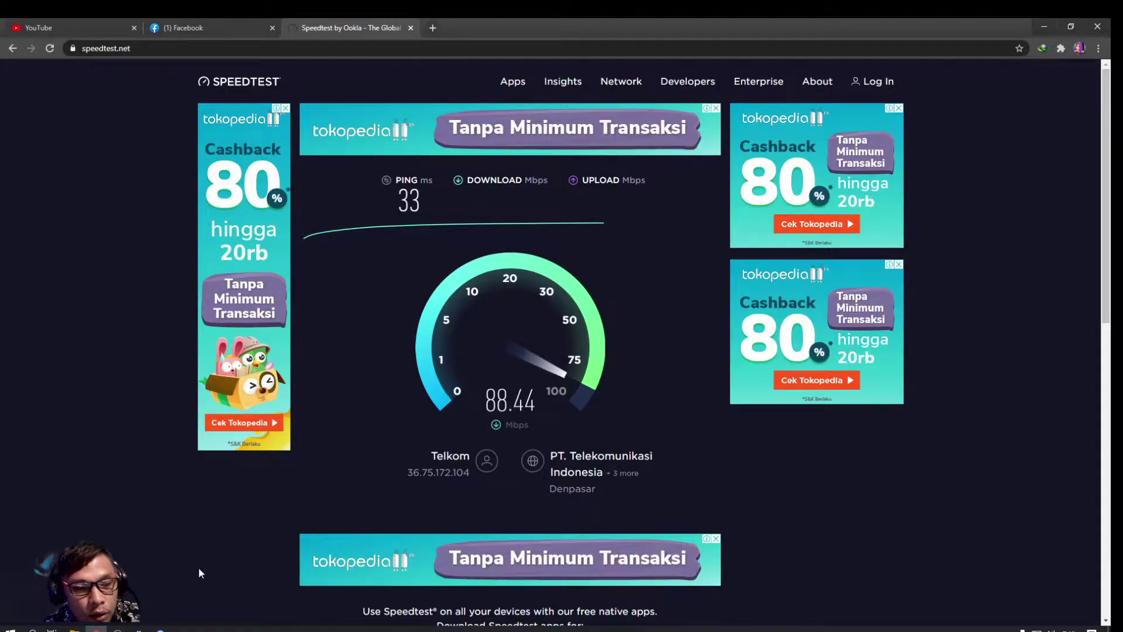
{"action": "left_click", "coordinate": [159, 628]}
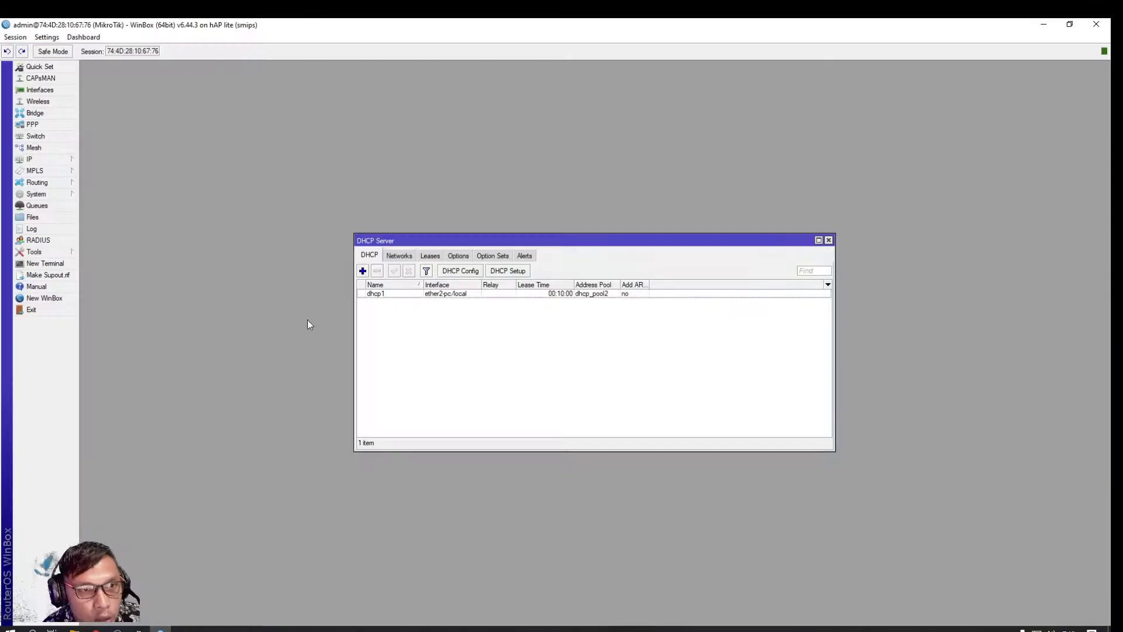
{"action": "left_click", "coordinate": [39, 90]}
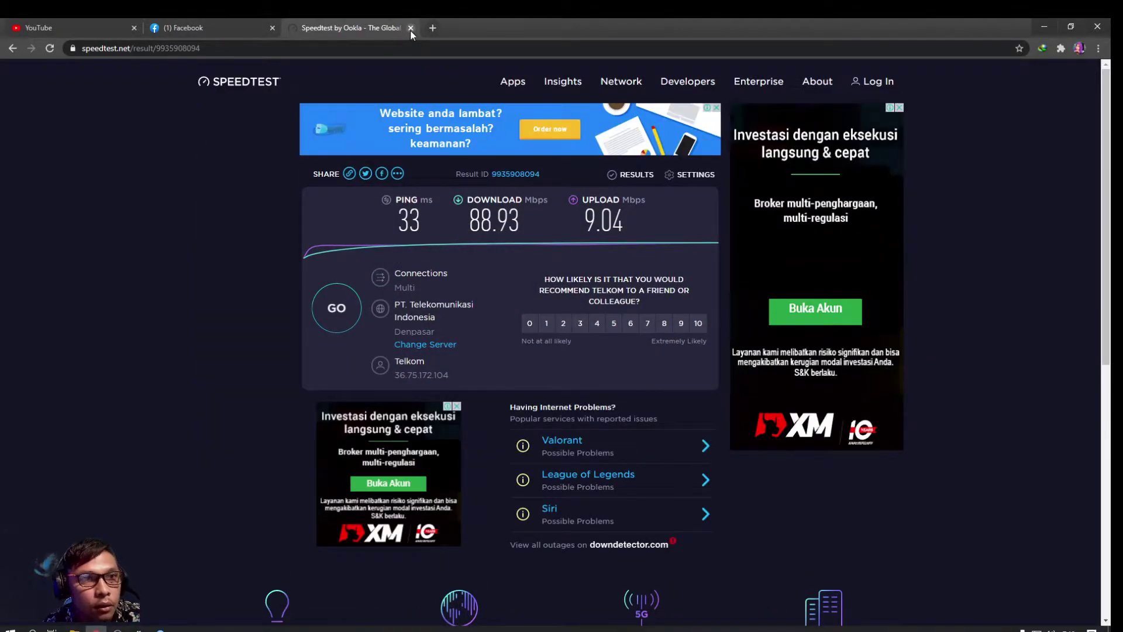
{"action": "left_click", "coordinate": [409, 28]}
Replace the old YouTube tab with a fresh tab loading youtube.com
{"action": "left_click", "coordinate": [52, 23]}
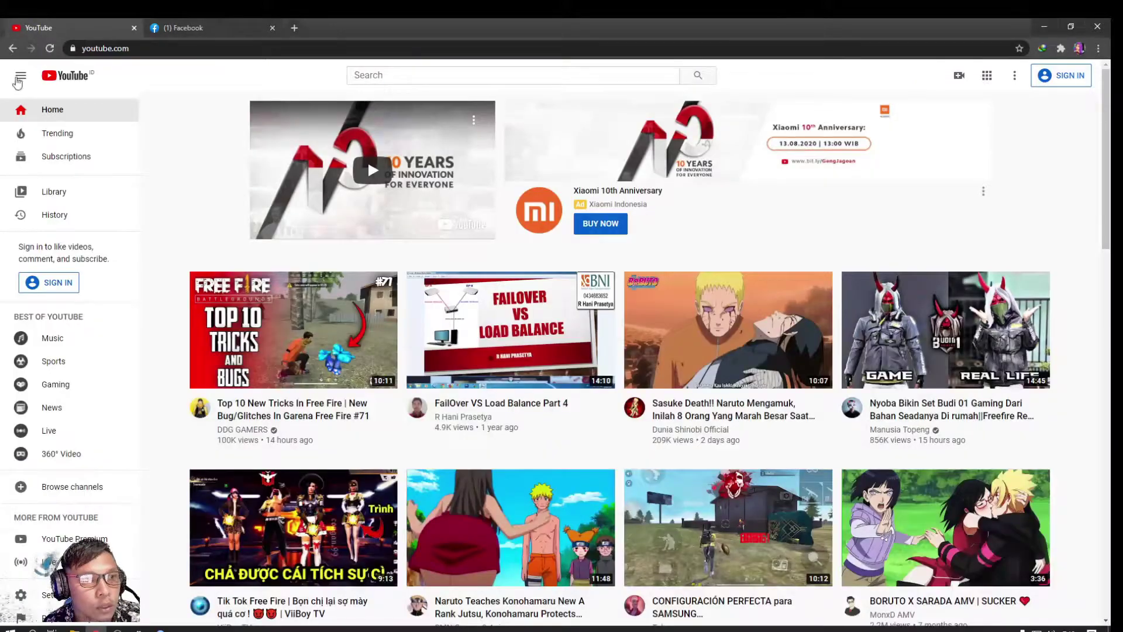
{"action": "left_click", "coordinate": [432, 76]}
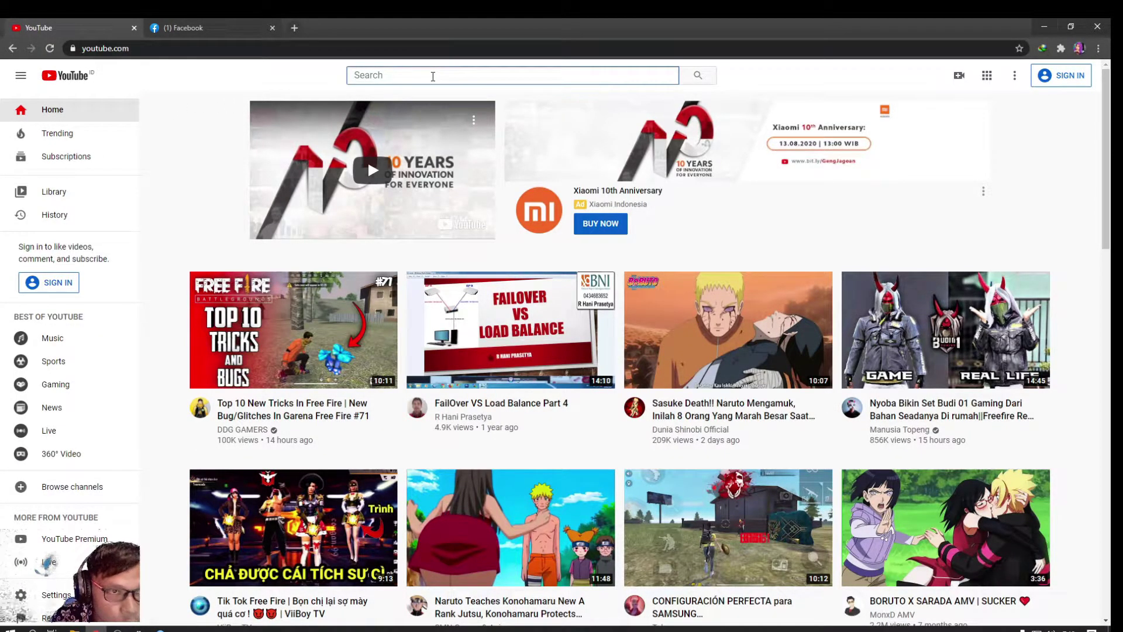
{"action": "left_click", "coordinate": [134, 27]}
{"action": "left_click", "coordinate": [156, 27]}
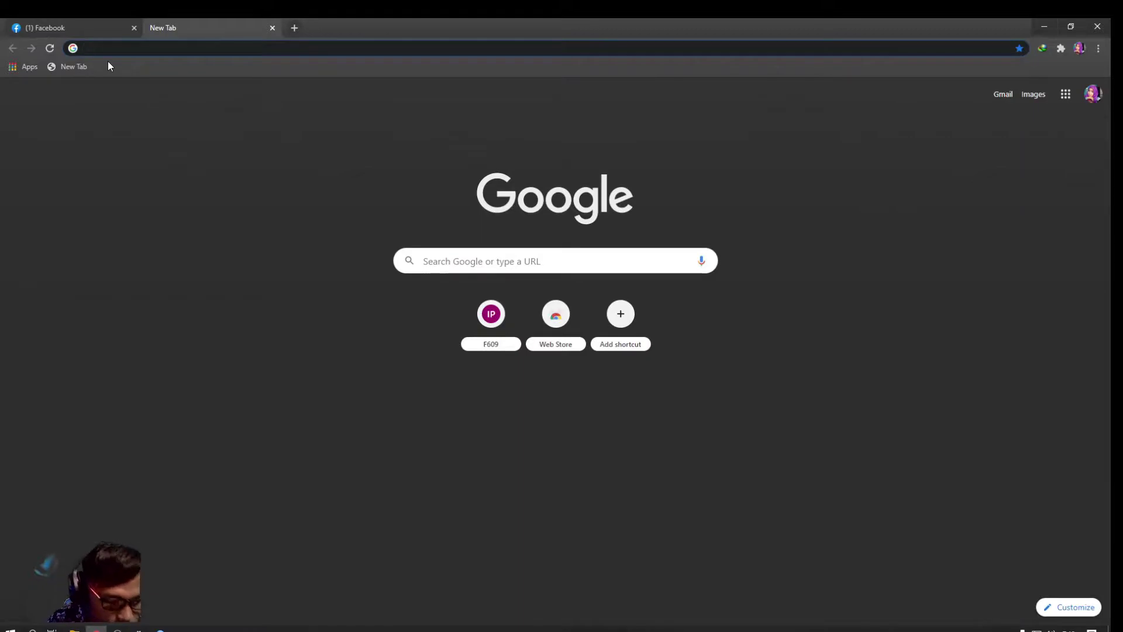
{"action": "type", "text": "youtub"}
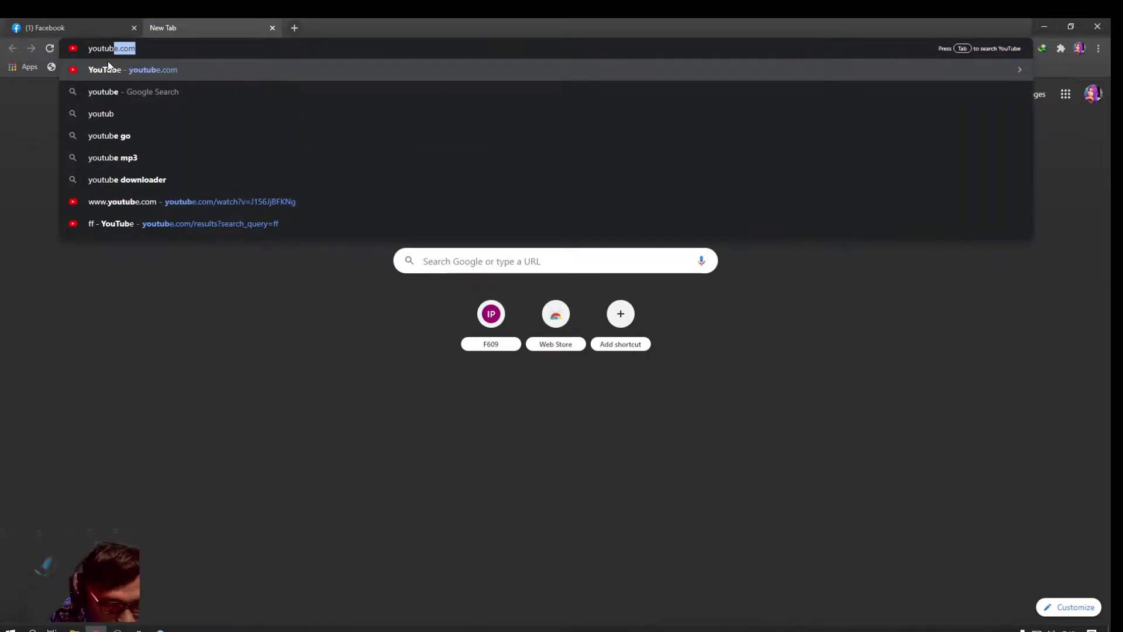
{"action": "type", "text": "e"}
{"action": "key", "text": "Return"}
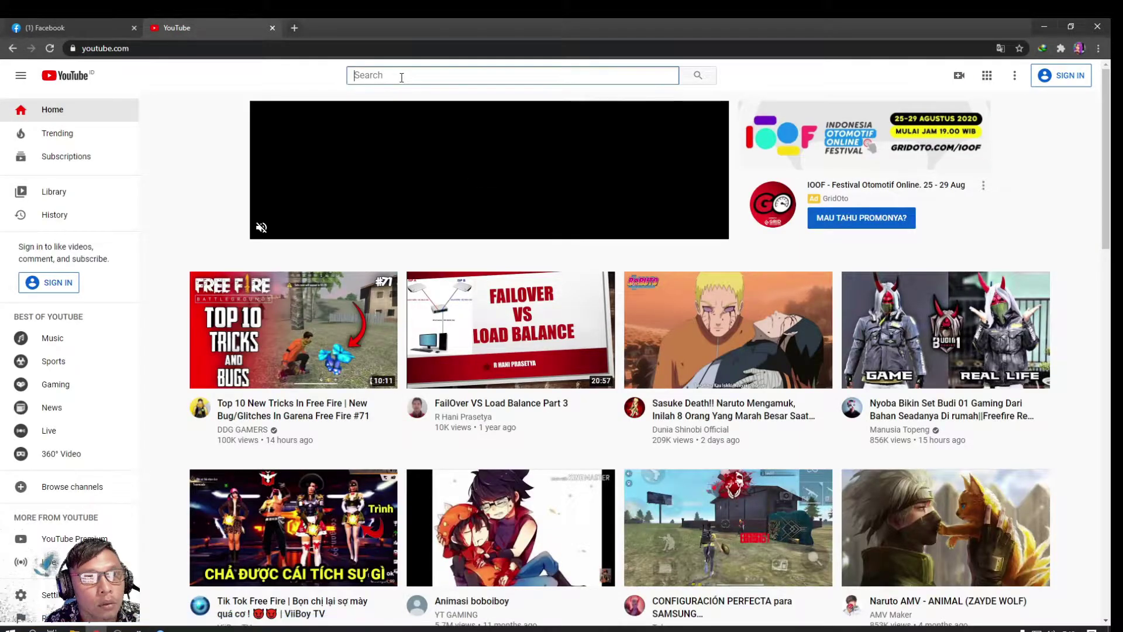
Search YouTube for 'kf cell', open the channel's videos and play the DC UPS build video
{"action": "left_click", "coordinate": [401, 77]}
{"action": "type", "text": "kf cell"}
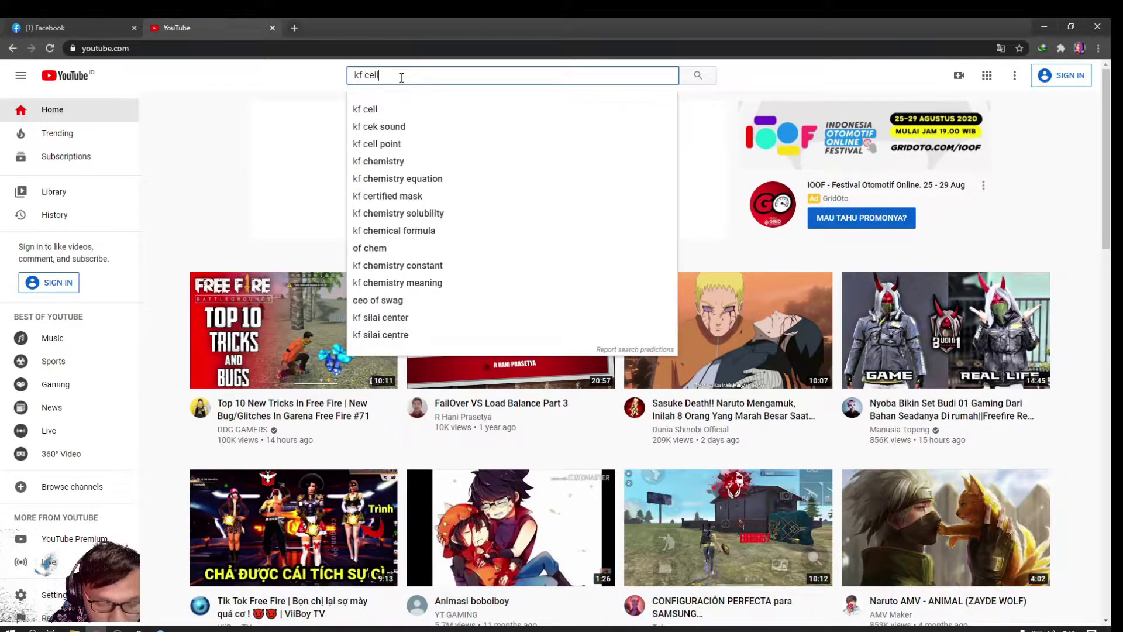
{"action": "key", "text": "Return"}
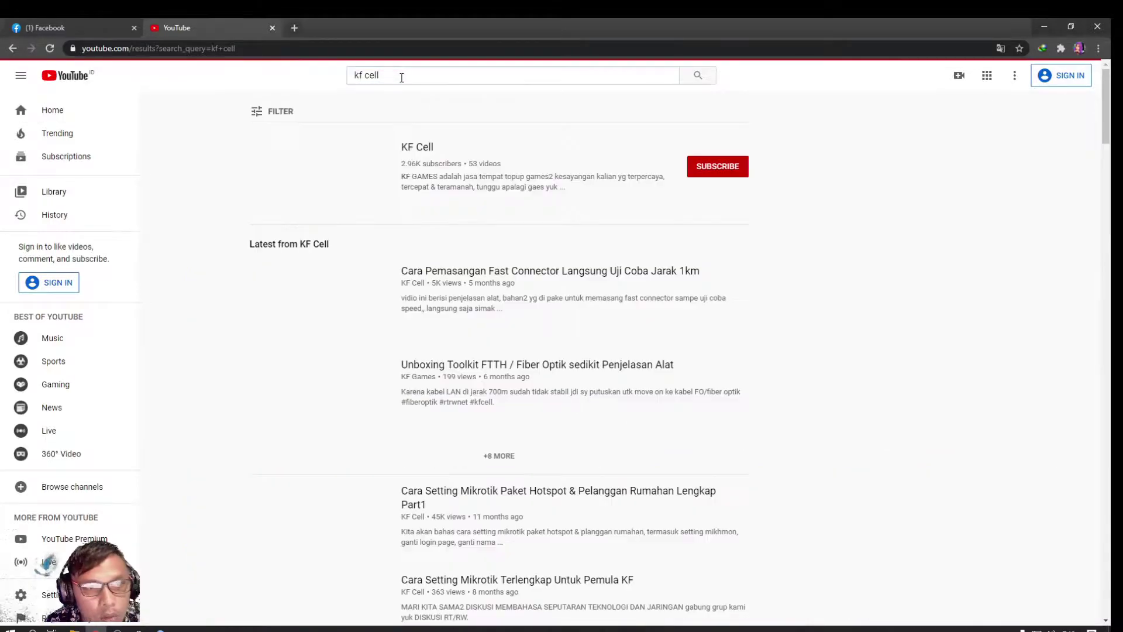
{"action": "left_click", "coordinate": [419, 146]}
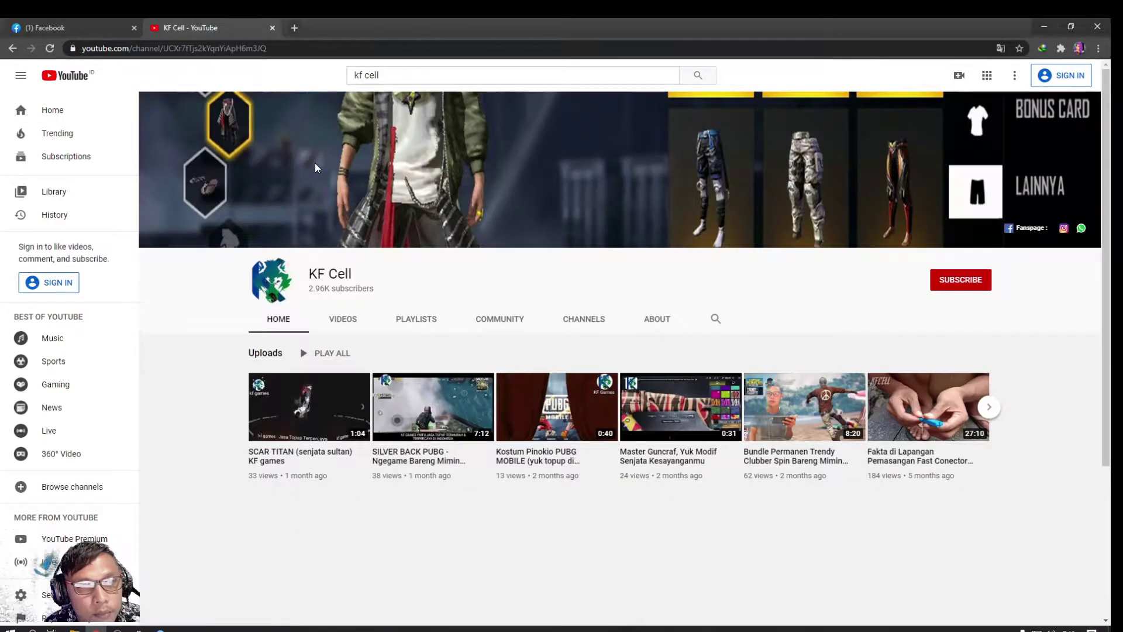
{"action": "left_click", "coordinate": [341, 319]}
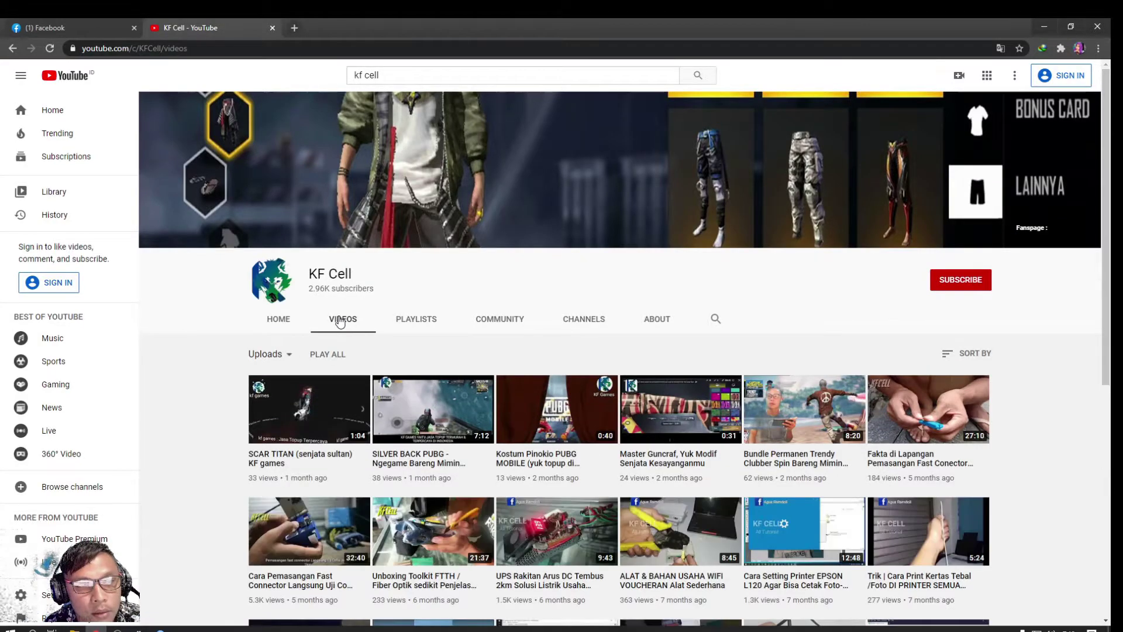
{"action": "scroll", "coordinate": [340, 319], "scroll_direction": "down", "scroll_amount": 5}
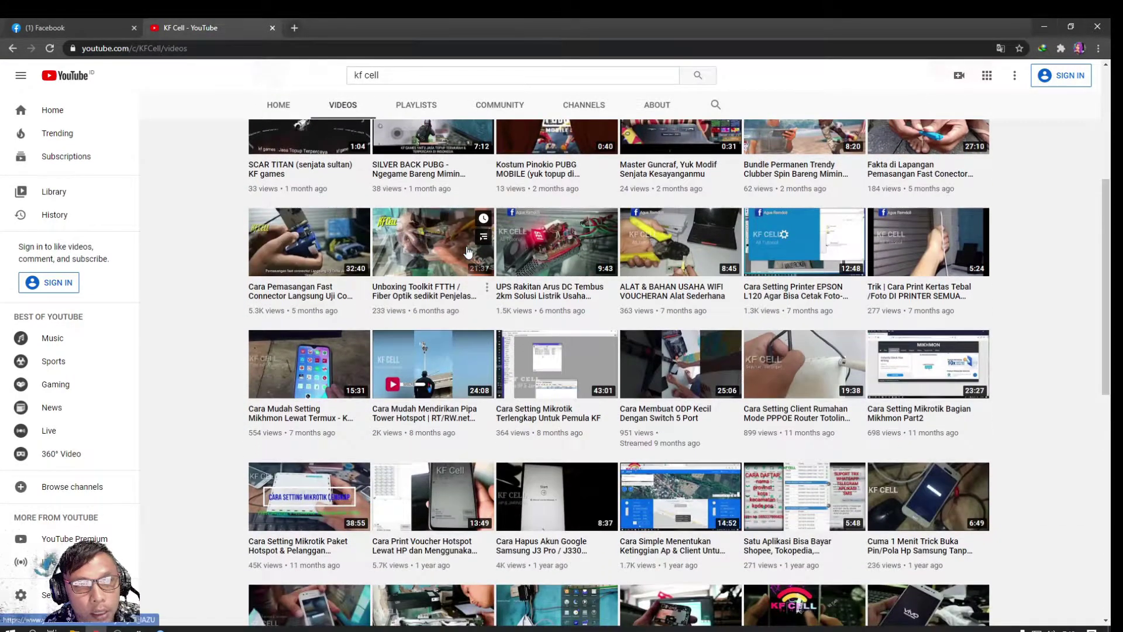
{"action": "left_click", "coordinate": [549, 287]}
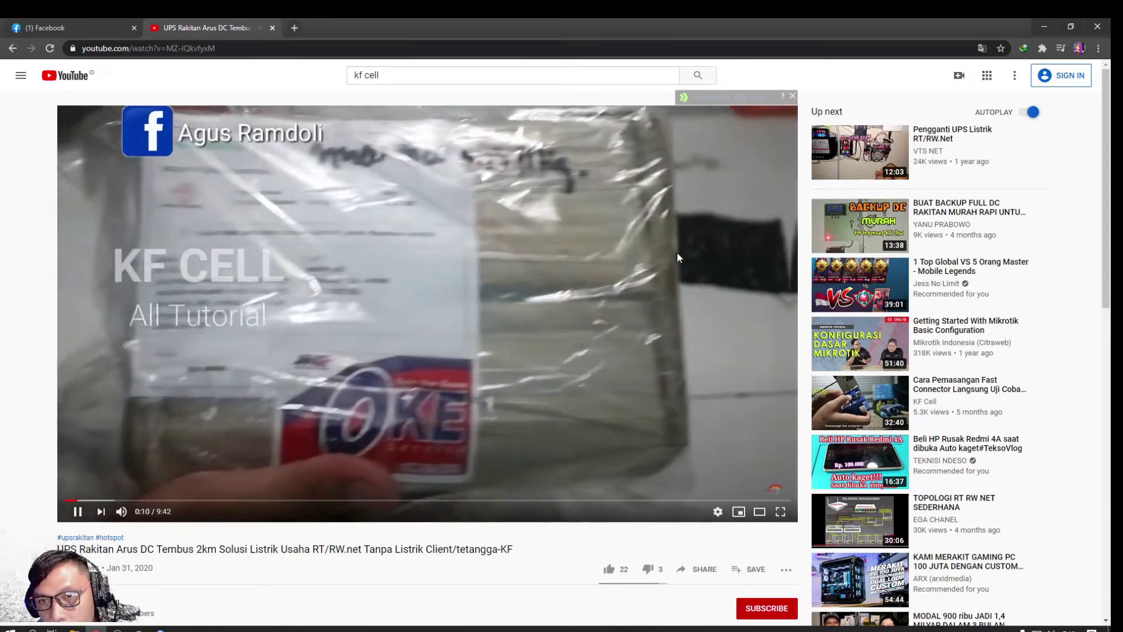
Play the KF Cell Mikrotik hotspot setup video, return to YouTube home, and close the tab
{"action": "scroll", "coordinate": [677, 257], "scroll_direction": "down", "scroll_amount": 5}
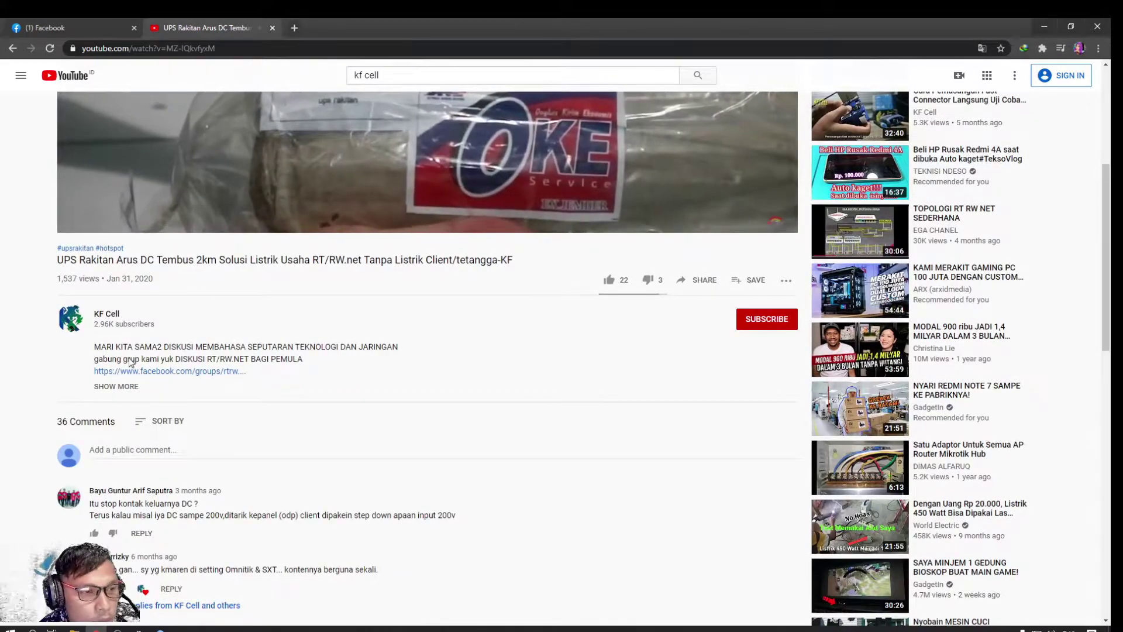
{"action": "left_click", "coordinate": [105, 316]}
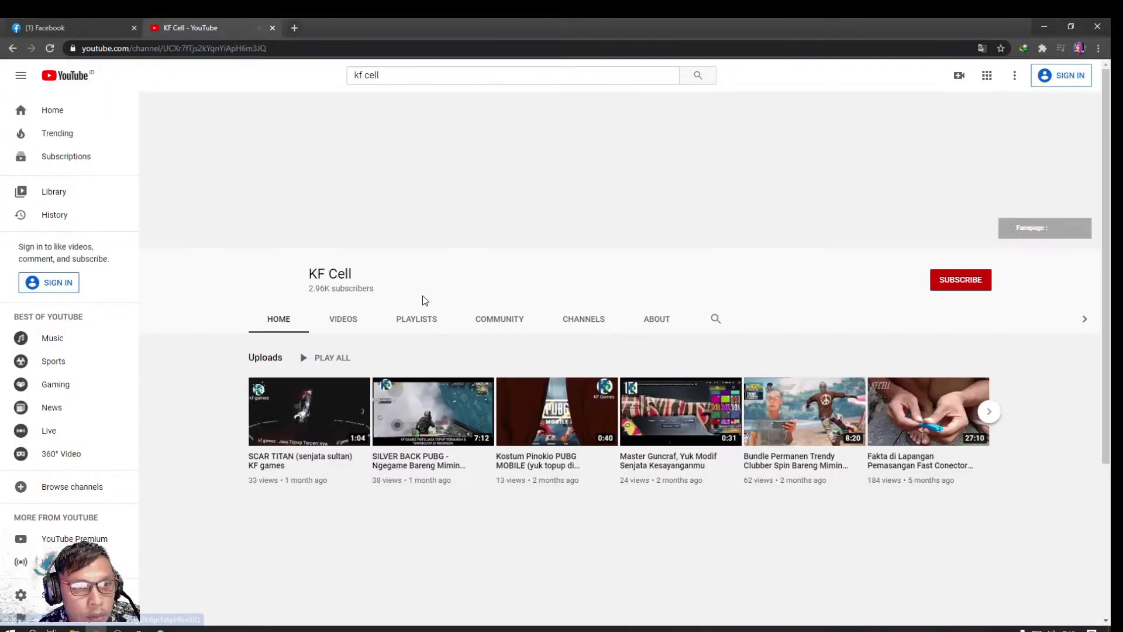
{"action": "left_click", "coordinate": [348, 321]}
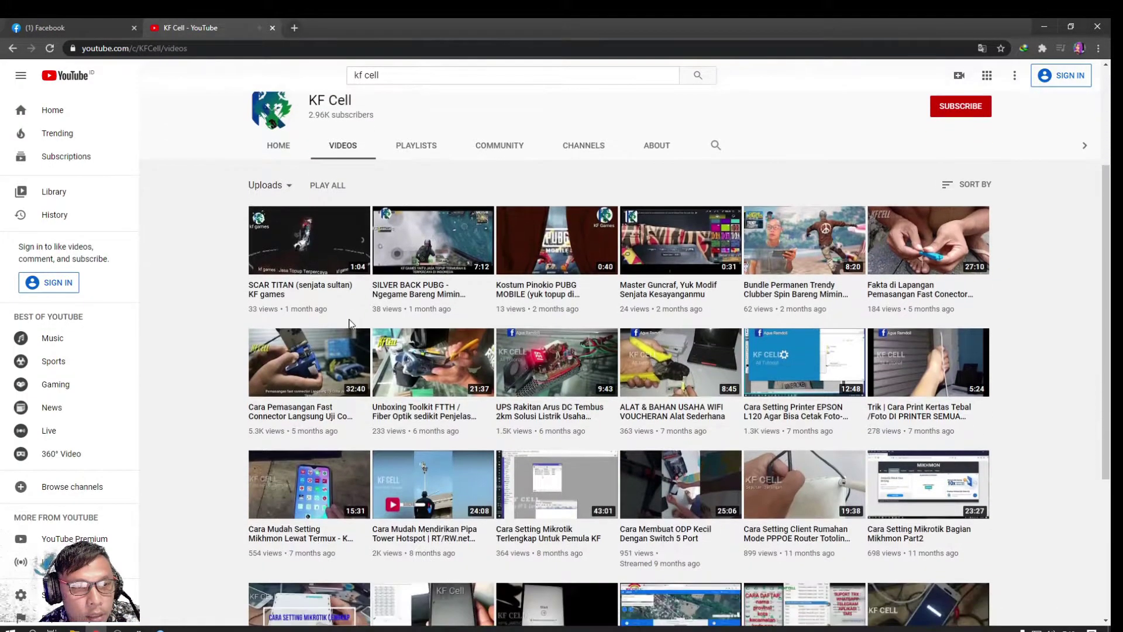
{"action": "scroll", "coordinate": [350, 324], "scroll_direction": "down", "scroll_amount": 5}
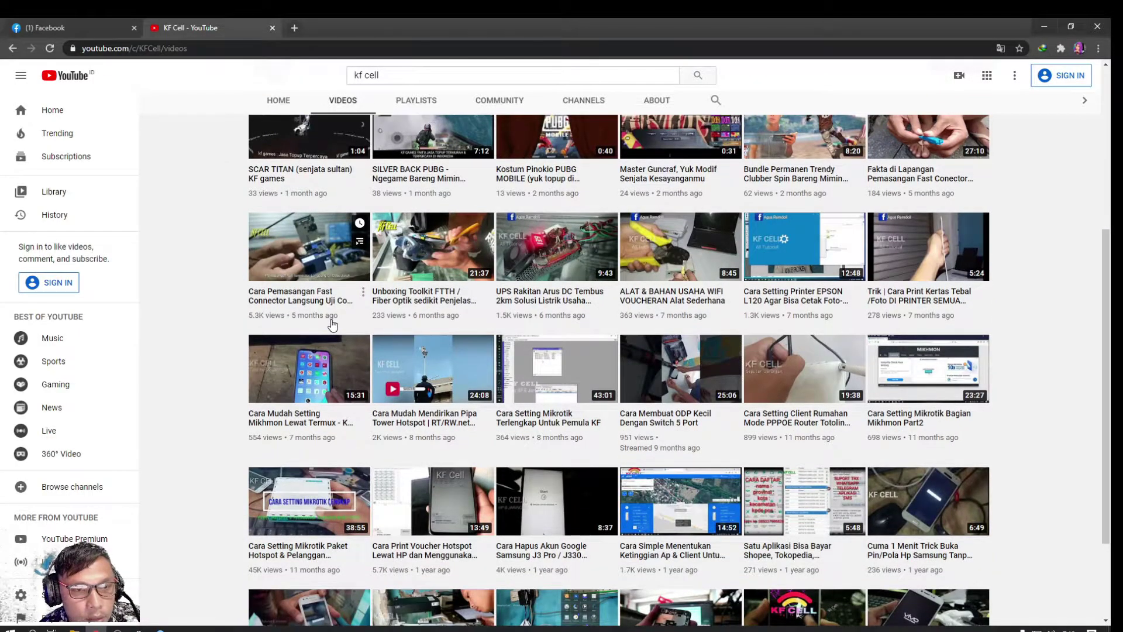
{"action": "scroll", "coordinate": [350, 324], "scroll_direction": "down", "scroll_amount": 3}
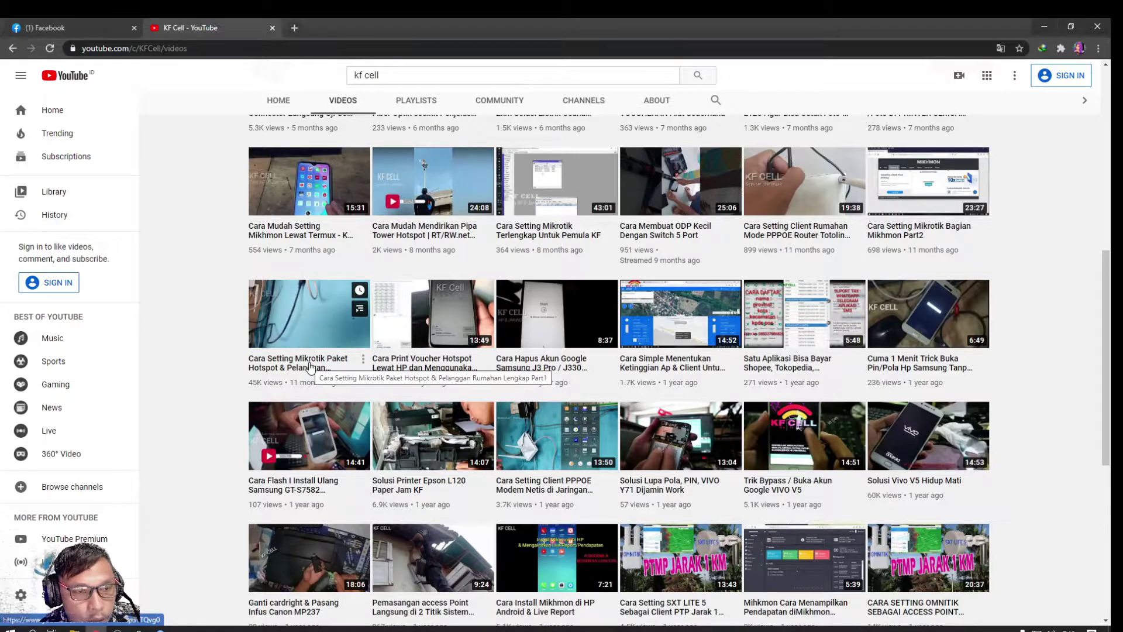
{"action": "left_click", "coordinate": [310, 367]}
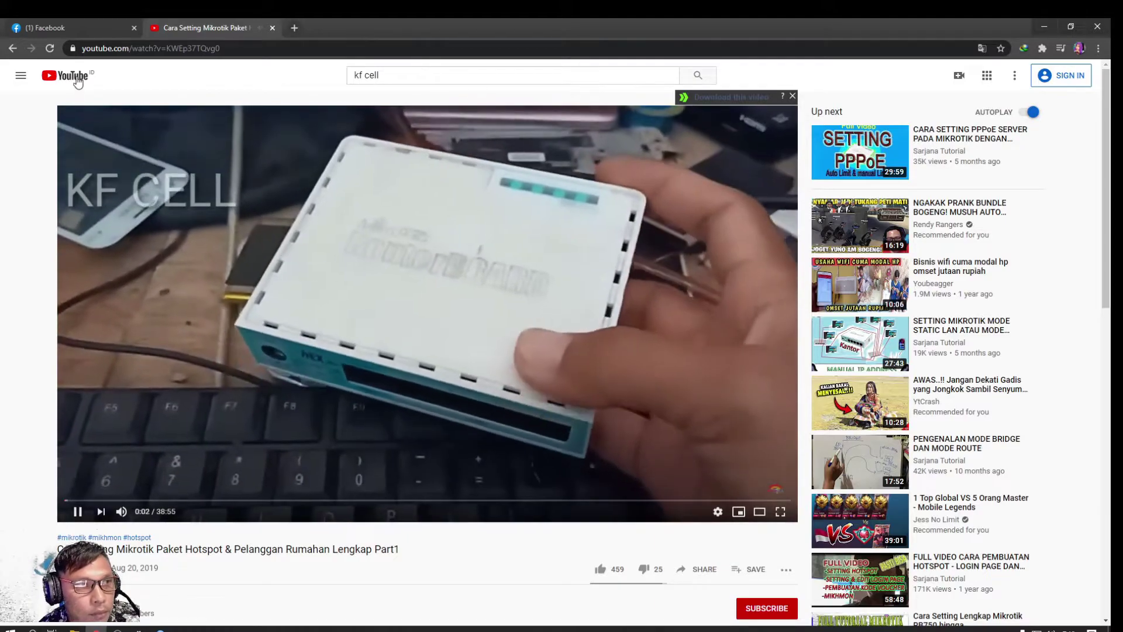
{"action": "left_click", "coordinate": [78, 81]}
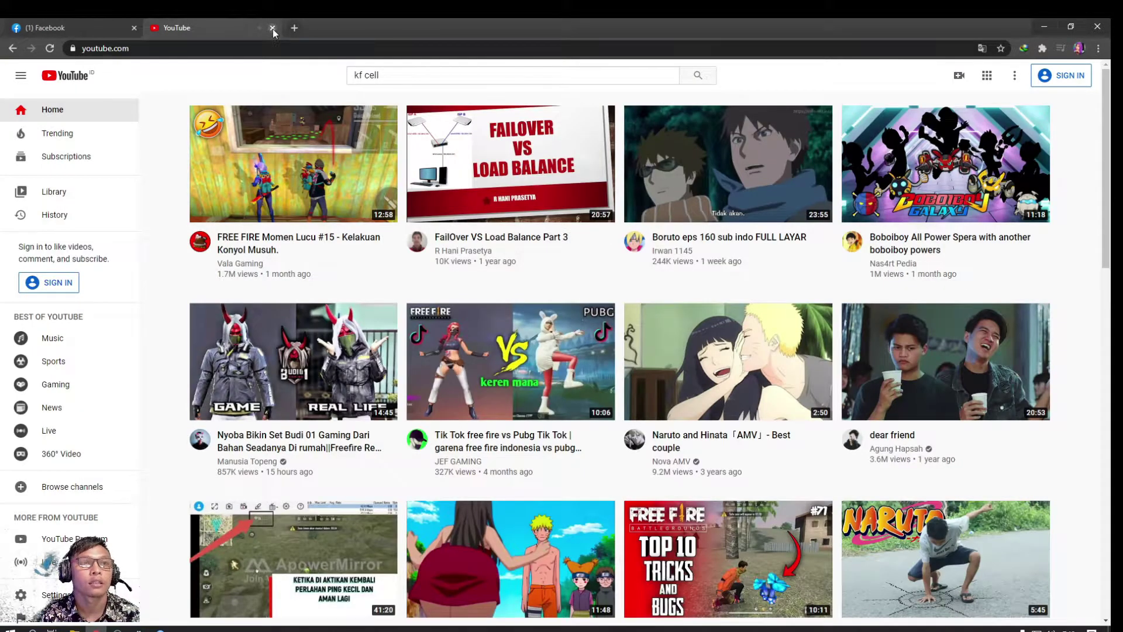
{"action": "left_click", "coordinate": [273, 28]}
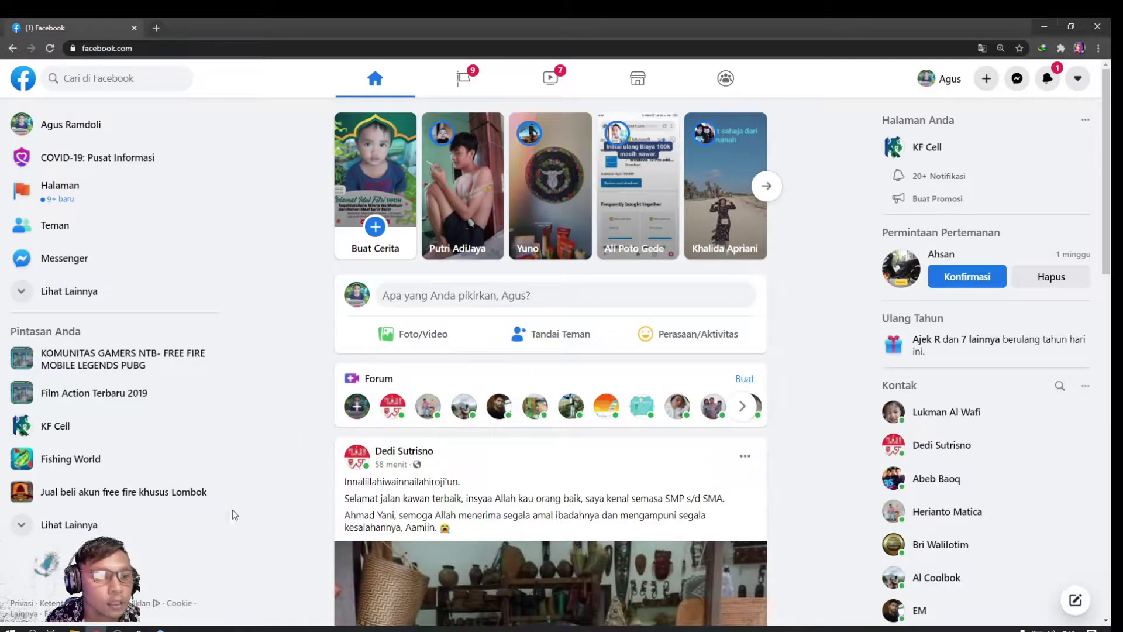
Open IP > Hotspot in WinBox, check the Hotspot Setup interface choices, then cancel the wizard
{"action": "left_click", "coordinate": [159, 629]}
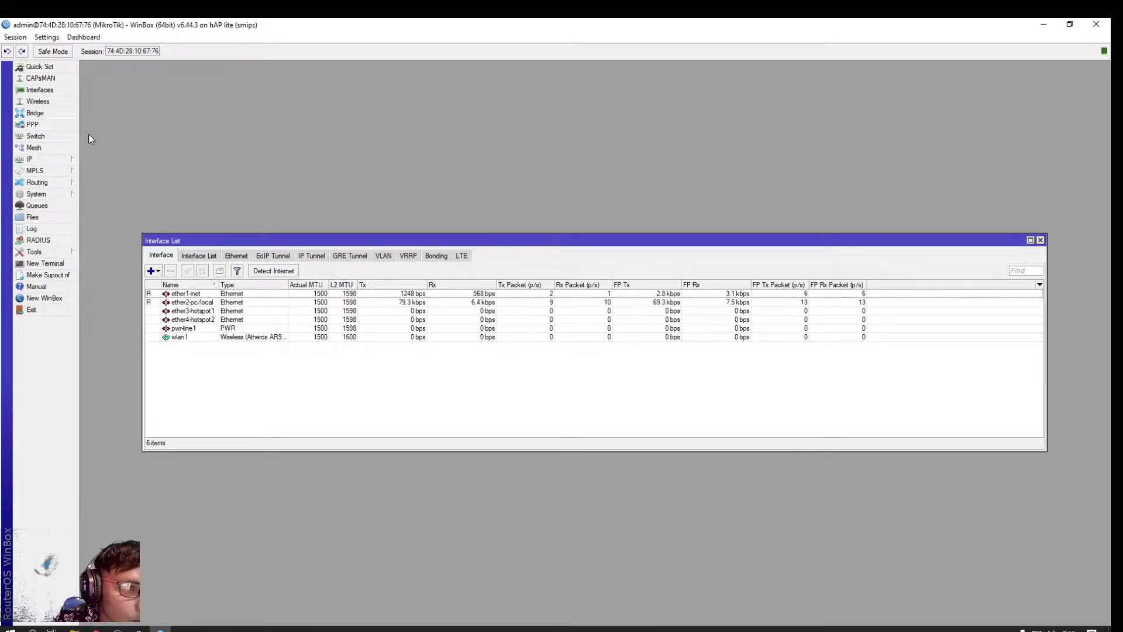
{"action": "left_click", "coordinate": [35, 161]}
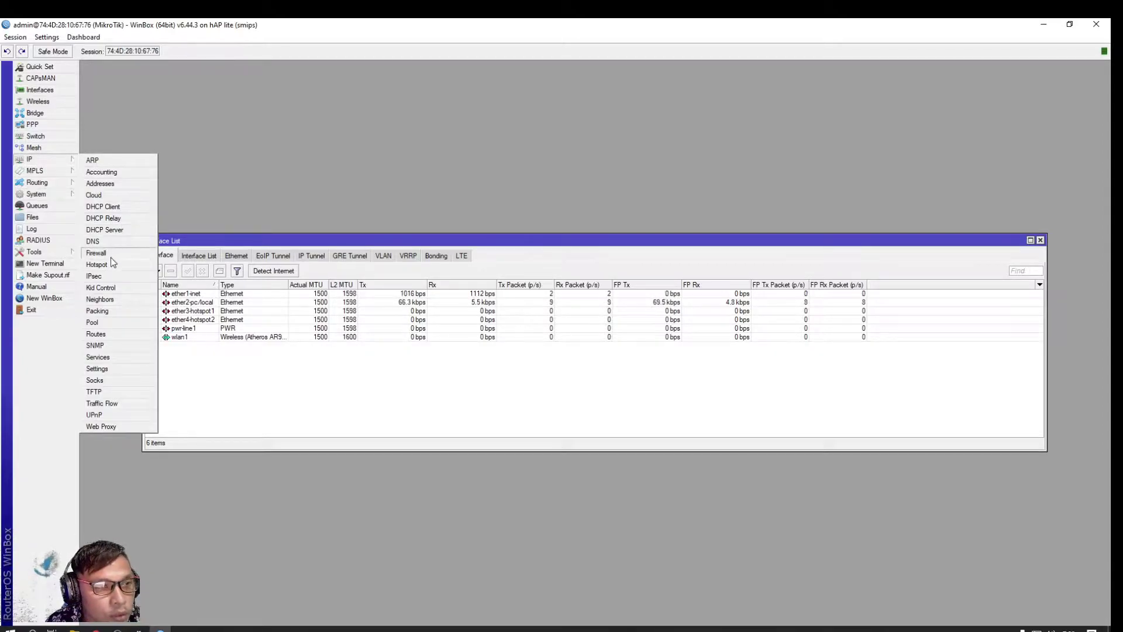
{"action": "left_click", "coordinate": [98, 265]}
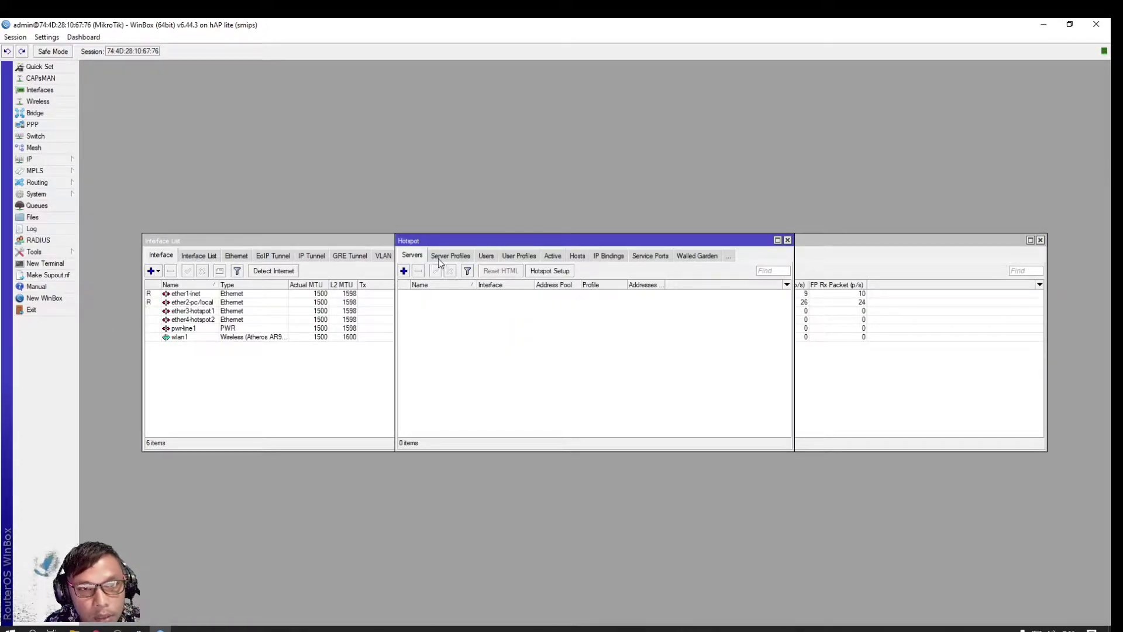
{"action": "left_click", "coordinate": [550, 270]}
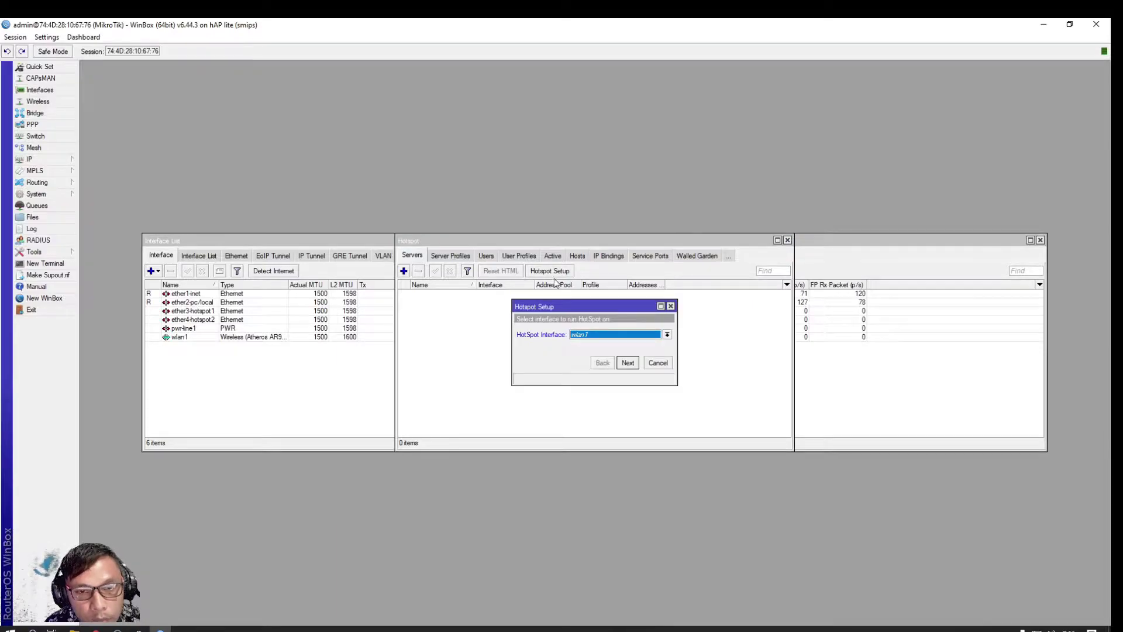
{"action": "left_click", "coordinate": [651, 335]}
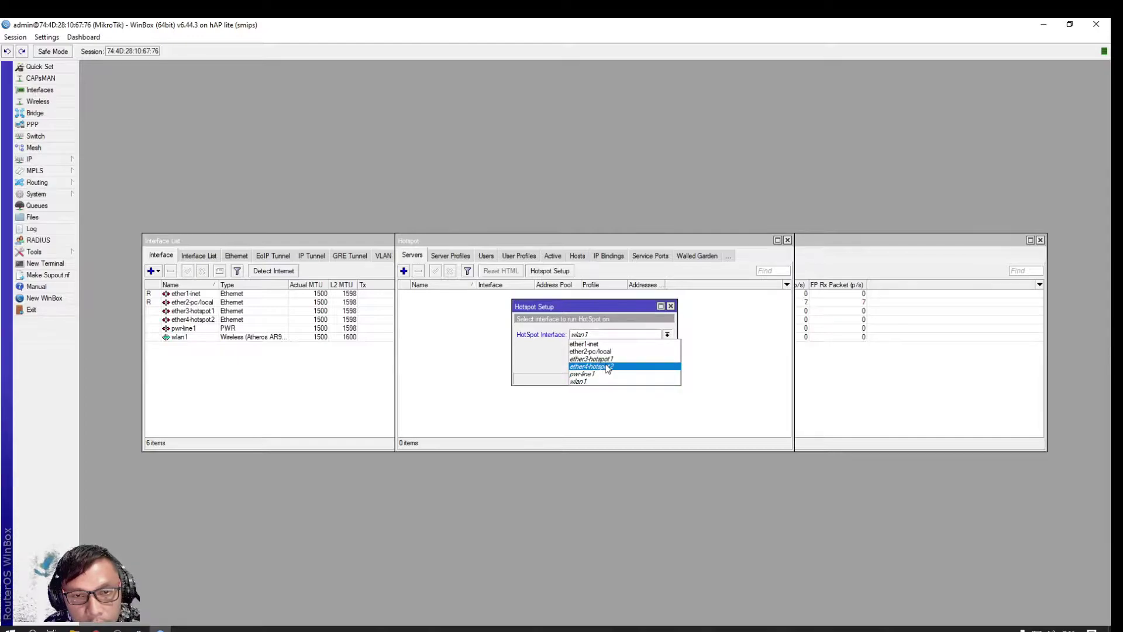
{"action": "left_click", "coordinate": [671, 306]}
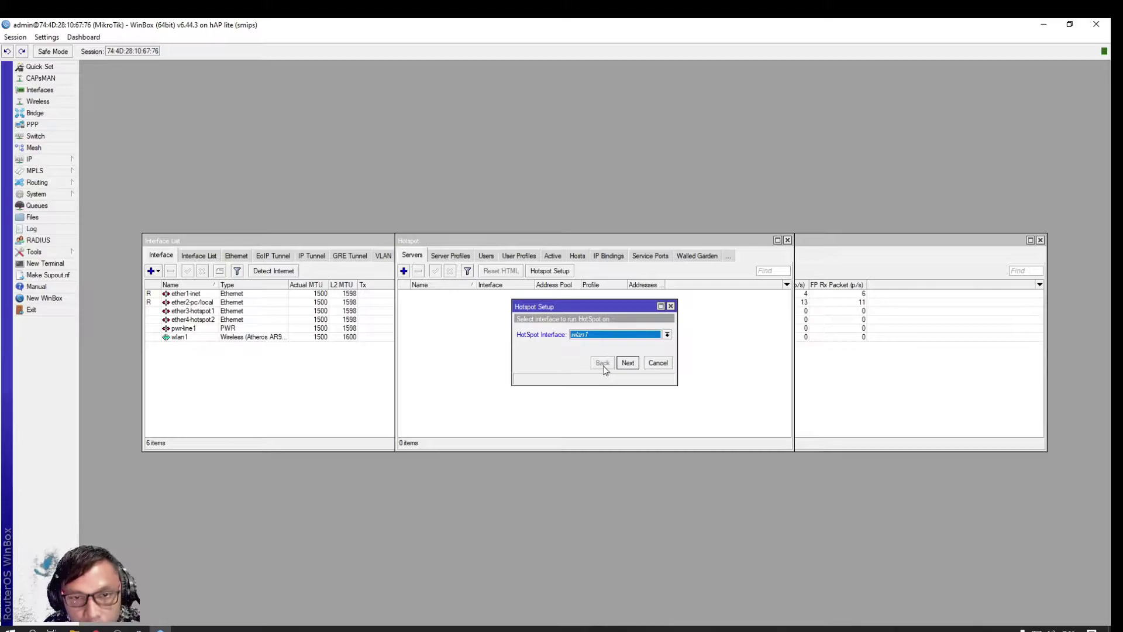
{"action": "left_click", "coordinate": [658, 366]}
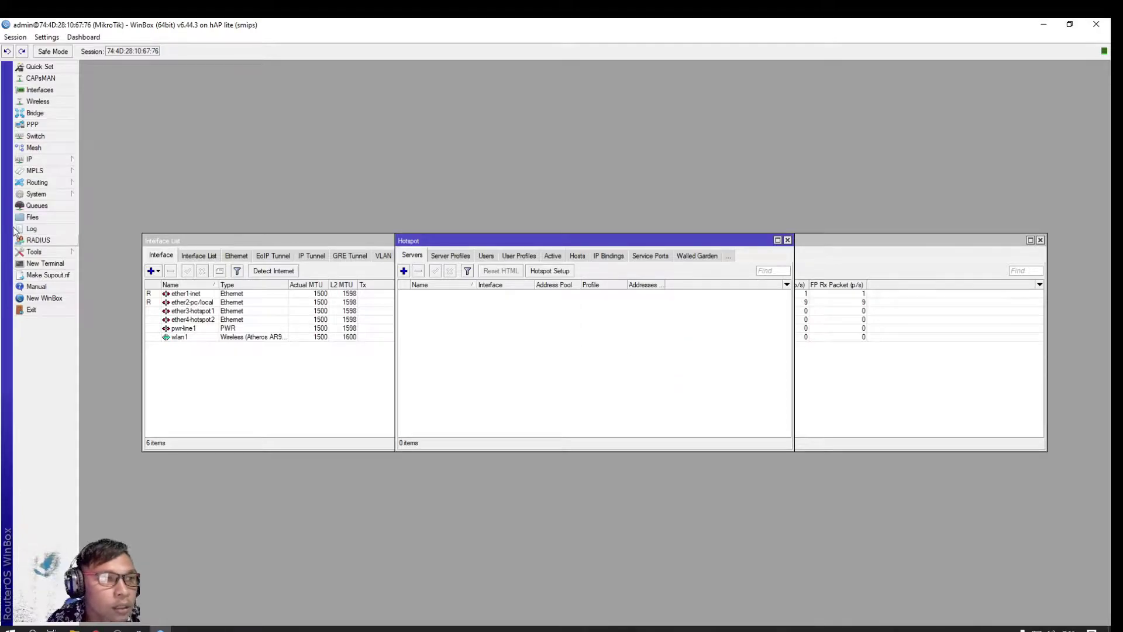
Create a new bridge interface, bridge1
{"action": "left_click", "coordinate": [40, 116]}
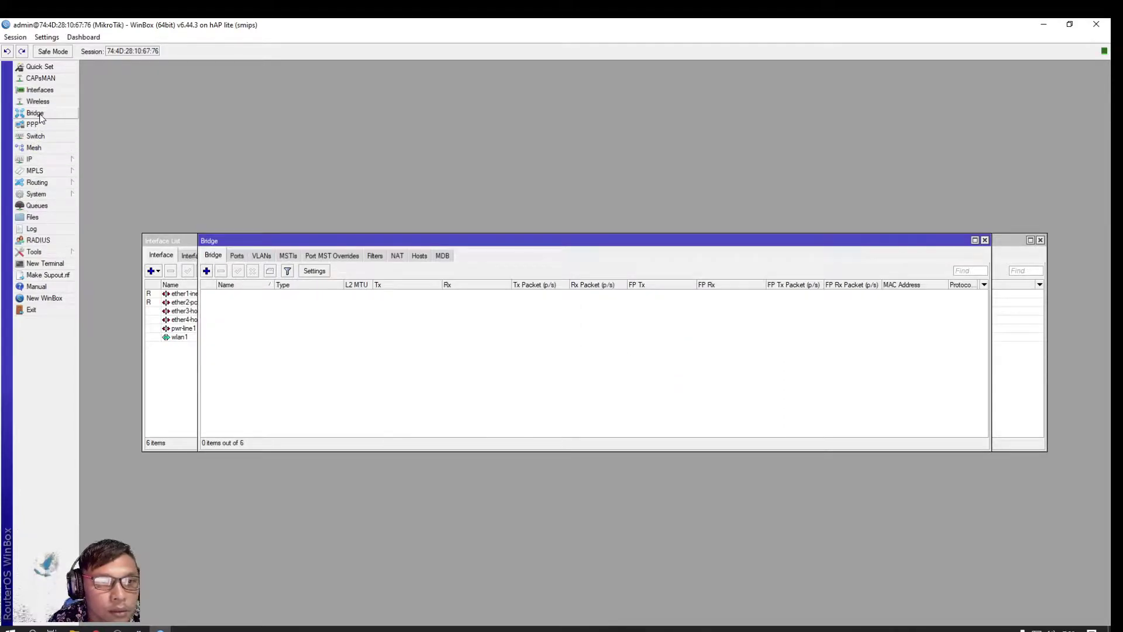
{"action": "left_click", "coordinate": [206, 272]}
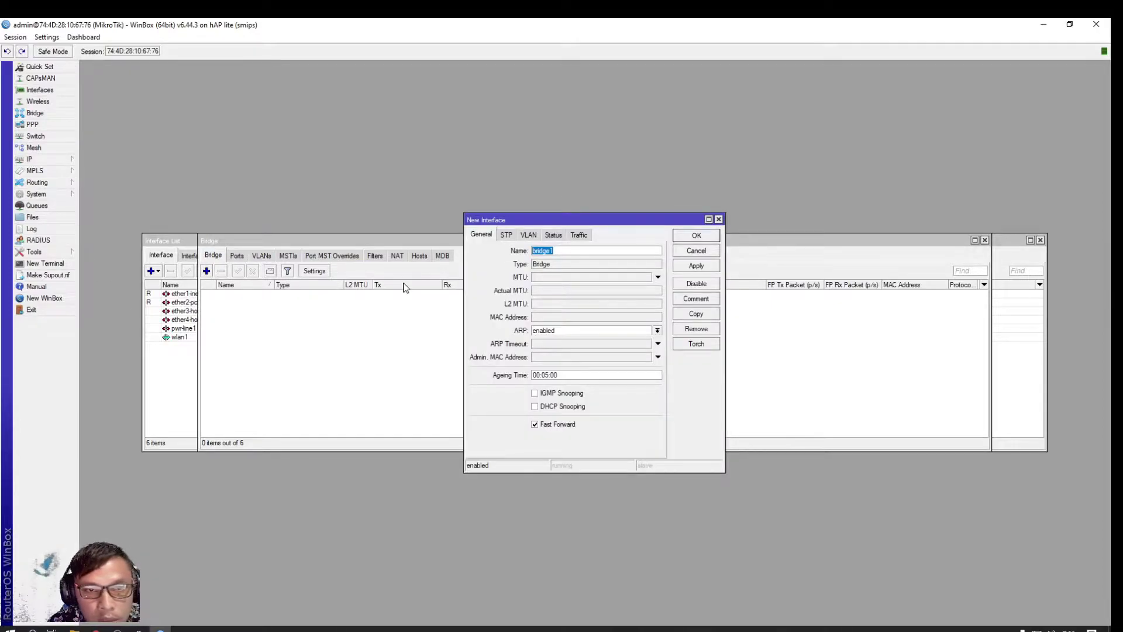
{"action": "left_click", "coordinate": [704, 237]}
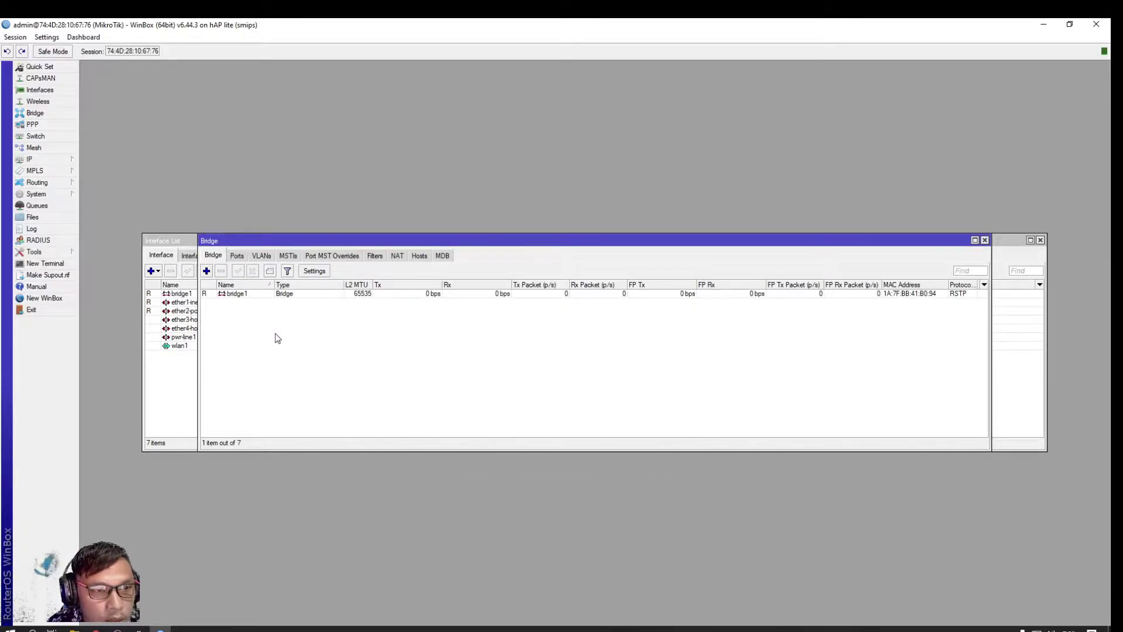
Add wlan1 and ether4-hotspot2 as ports of bridge1, then close the Bridge window
{"action": "left_click", "coordinate": [237, 257]}
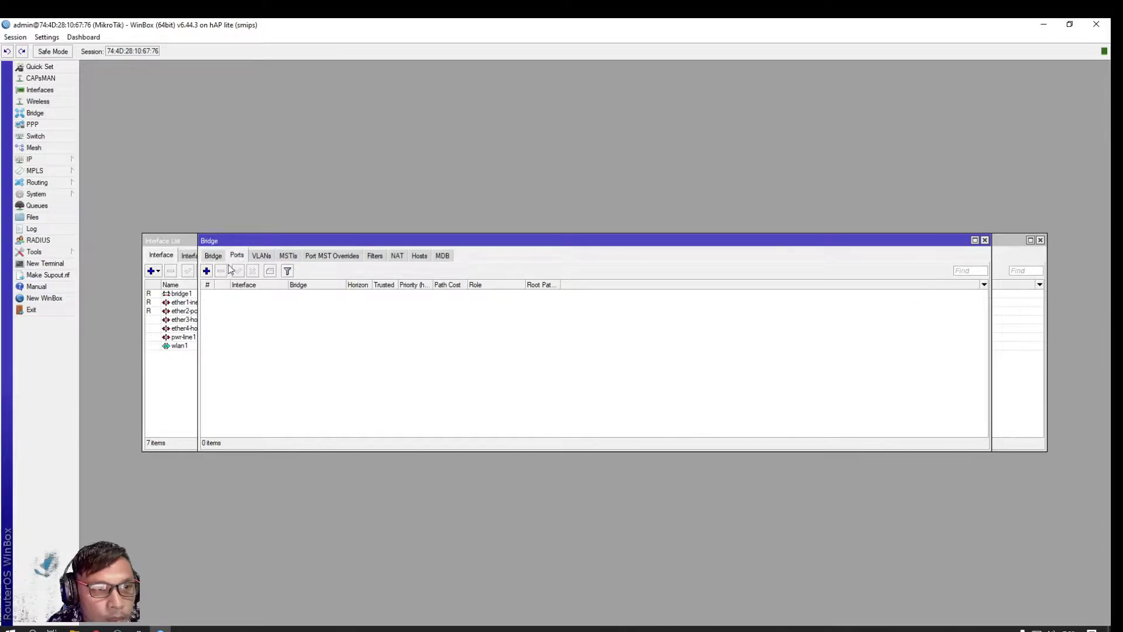
{"action": "left_click", "coordinate": [206, 270]}
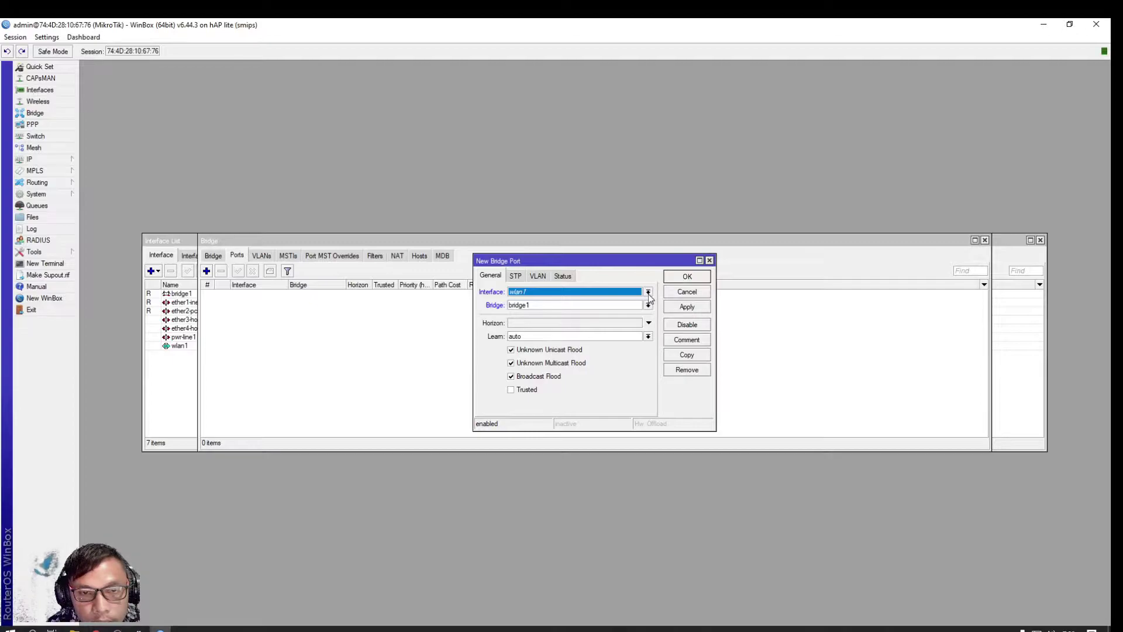
{"action": "left_click", "coordinate": [685, 277]}
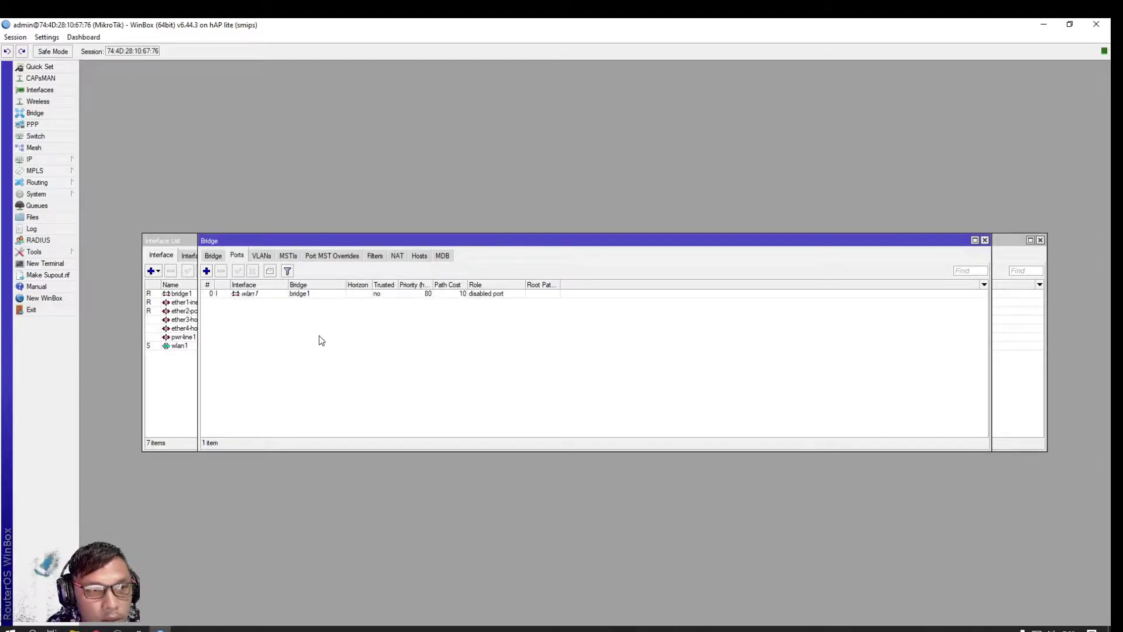
{"action": "left_click", "coordinate": [207, 271]}
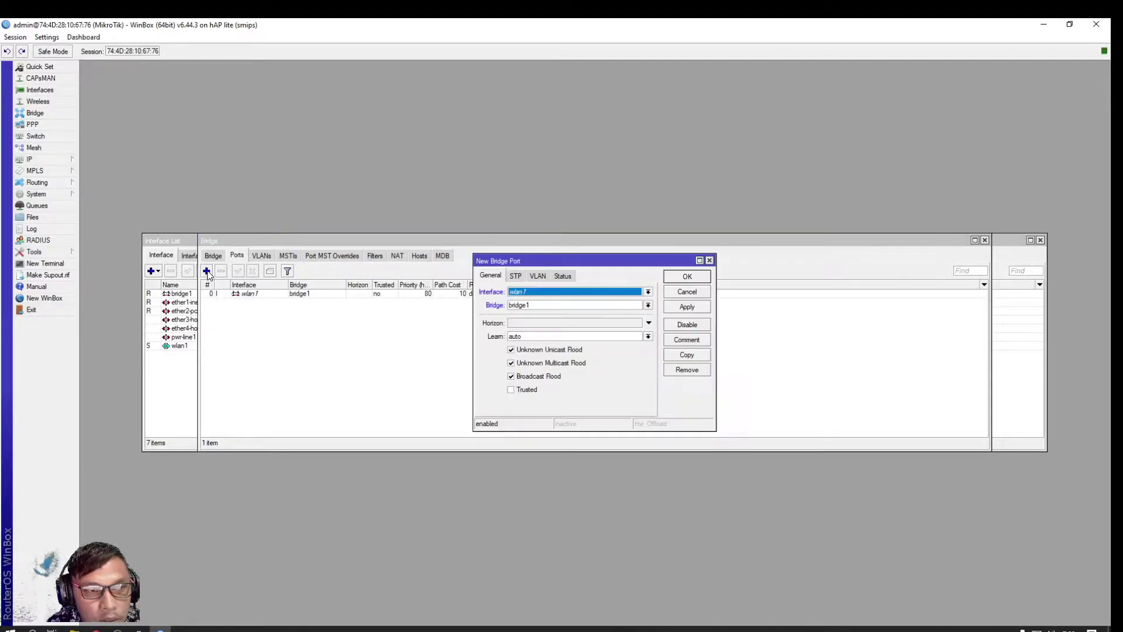
{"action": "left_click", "coordinate": [648, 292]}
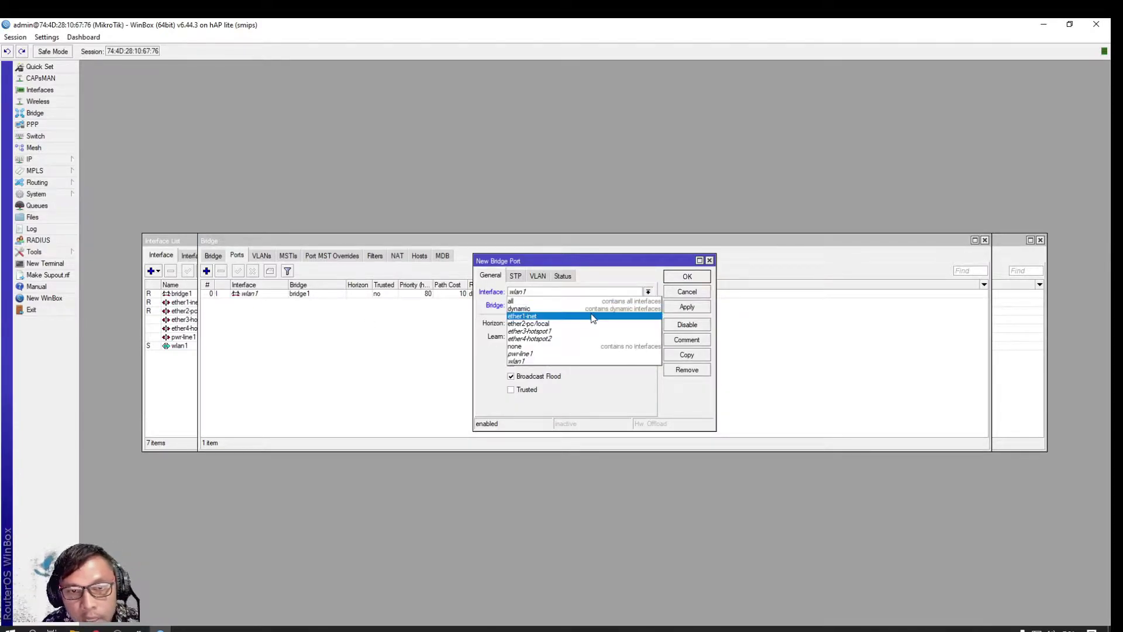
{"action": "left_click", "coordinate": [557, 339]}
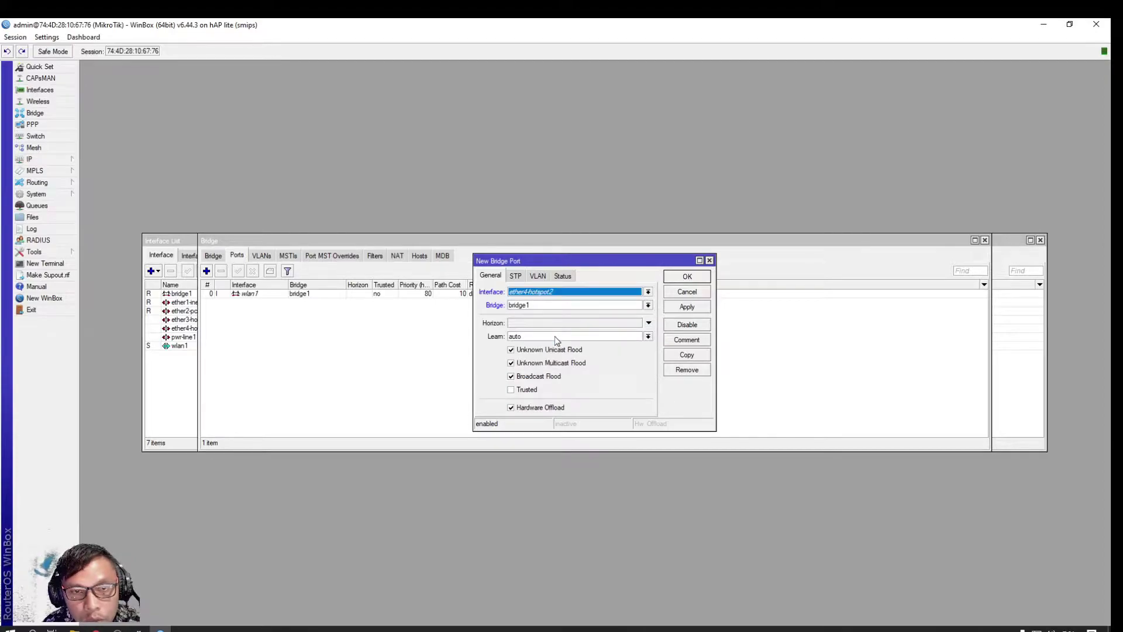
{"action": "left_click", "coordinate": [687, 278]}
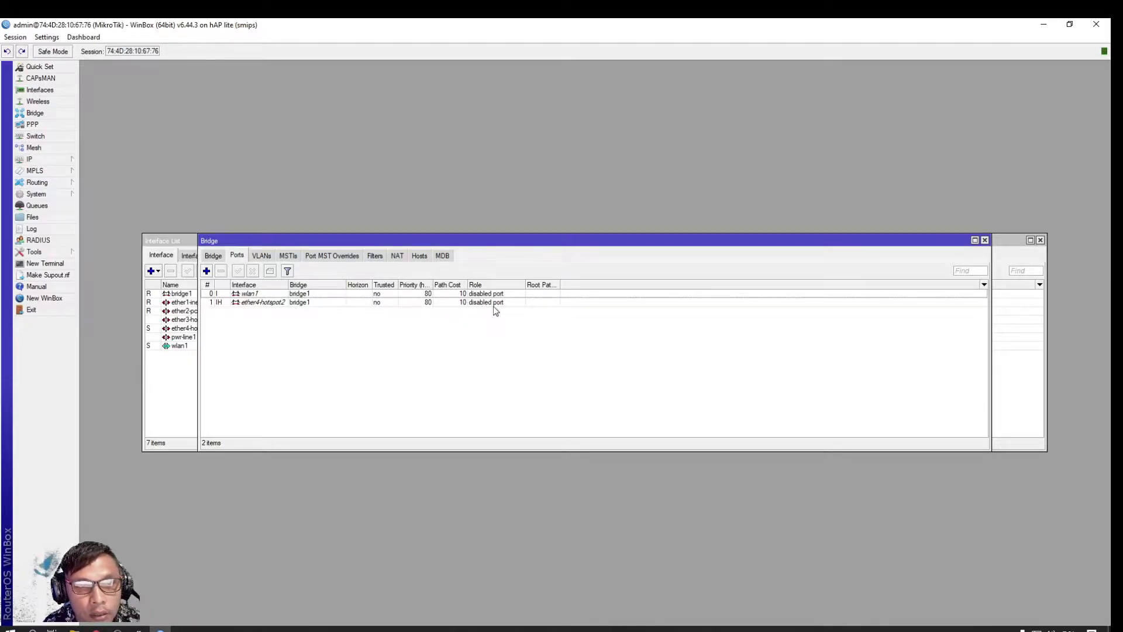
{"action": "left_click", "coordinate": [984, 240]}
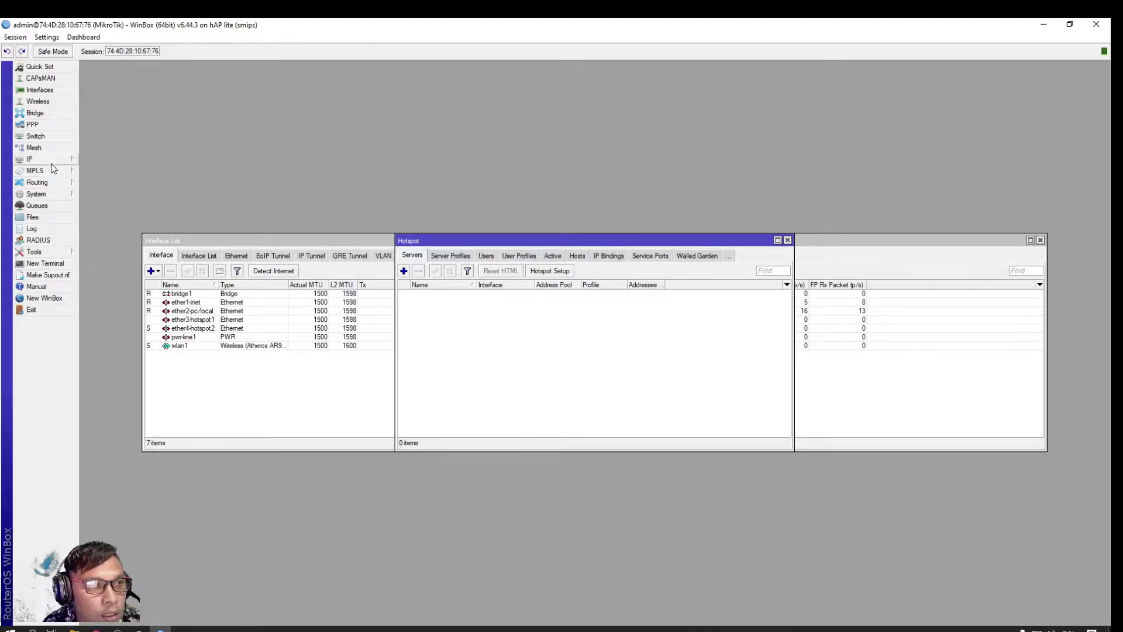
Start Hotspot Setup and choose ether3-hotspot1 as the hotspot interface
{"action": "left_click", "coordinate": [32, 159]}
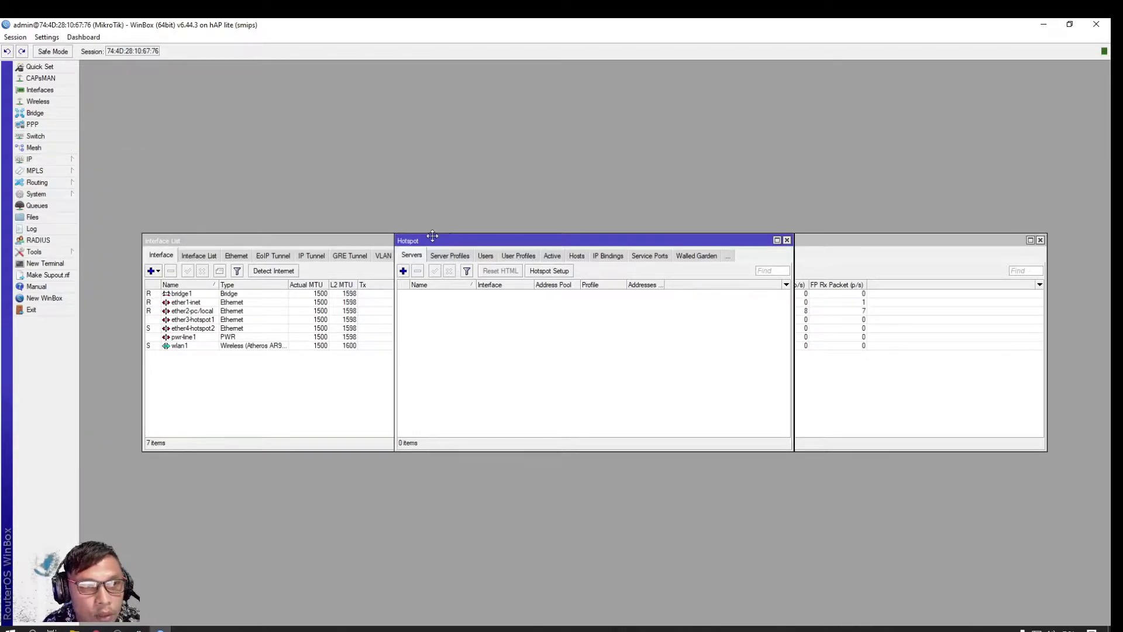
{"action": "left_click_drag", "start_coordinate": [452, 241], "coordinate": [347, 97]}
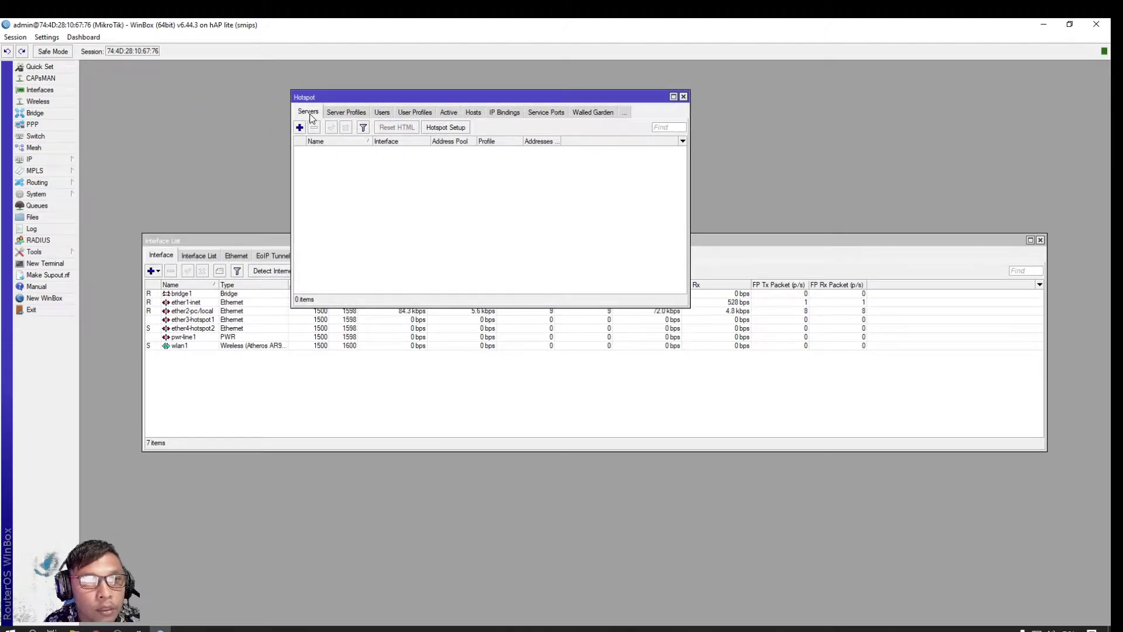
{"action": "left_click", "coordinate": [448, 128]}
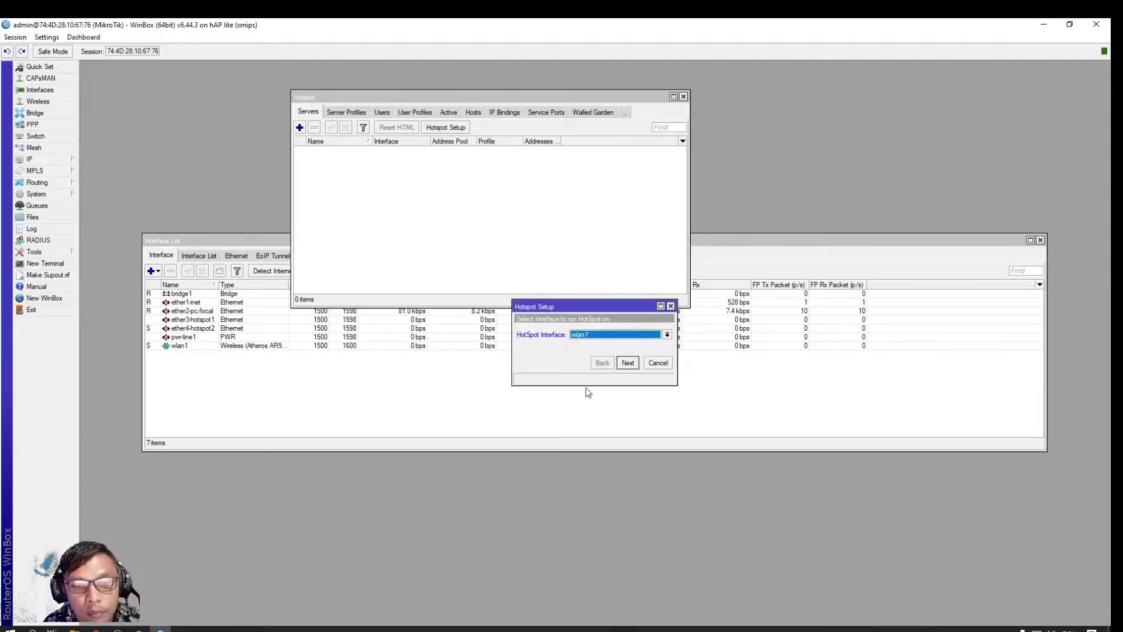
{"action": "left_click", "coordinate": [666, 335]}
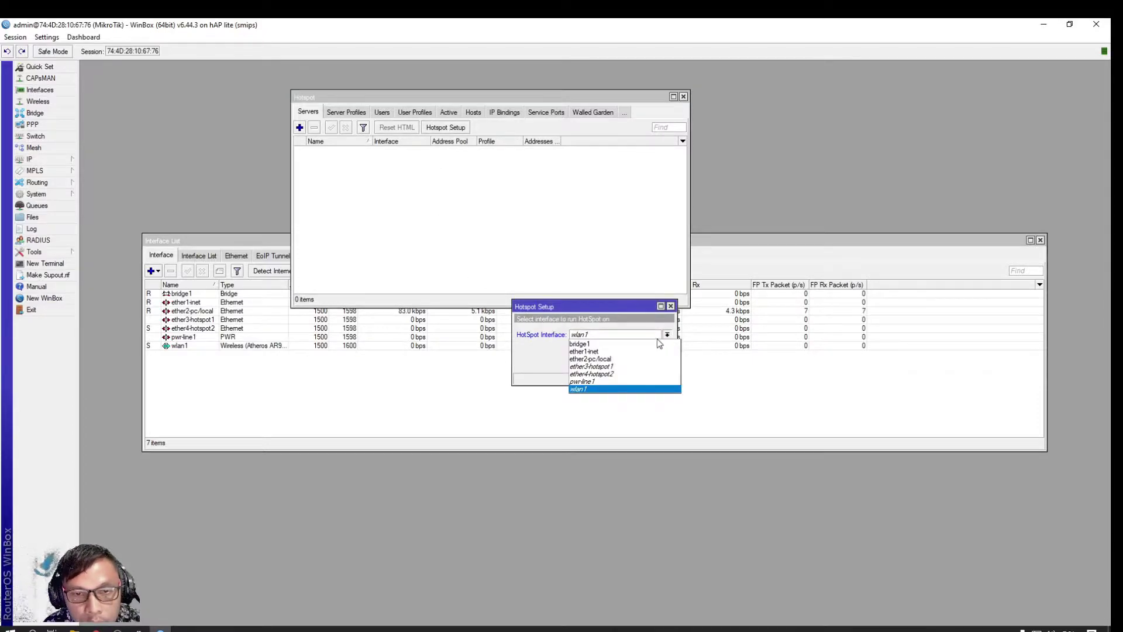
{"action": "left_click", "coordinate": [618, 368]}
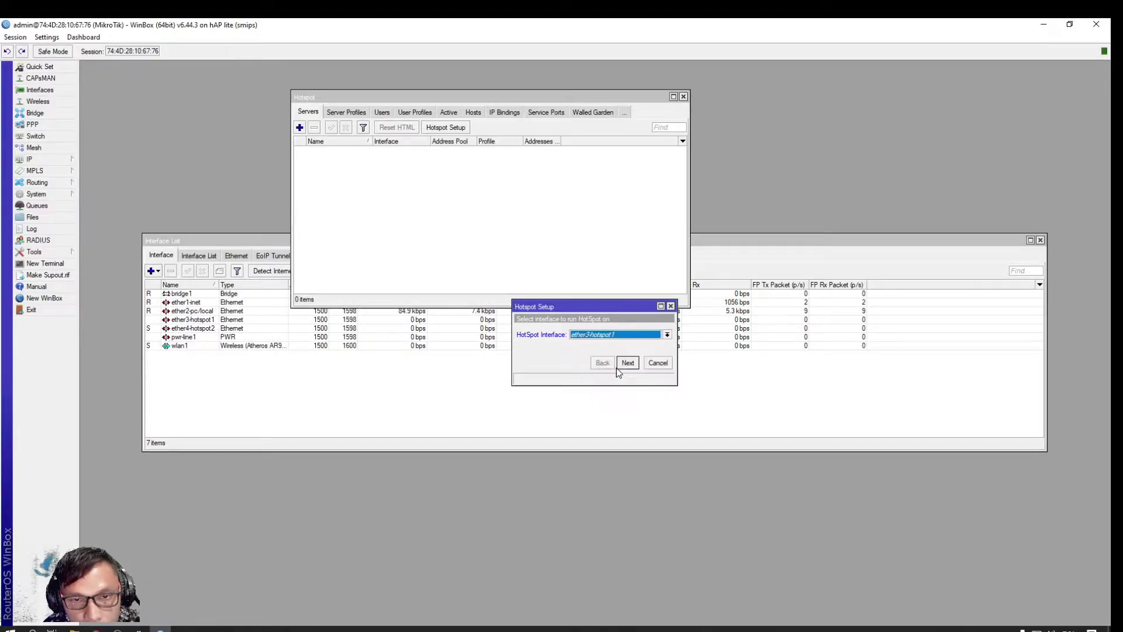
Accept 192.168.10.1/24, the default pool, no certificate, default SMTP, and DNS 8.8.8.8/8.8.4.4
{"action": "left_click", "coordinate": [628, 364]}
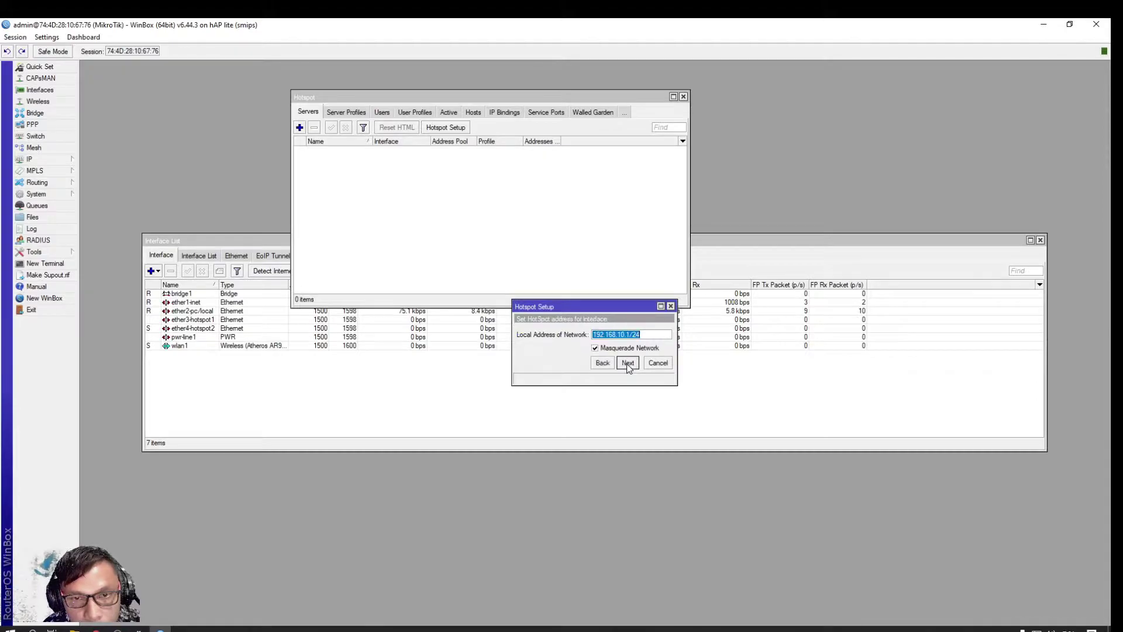
{"action": "left_click", "coordinate": [628, 363]}
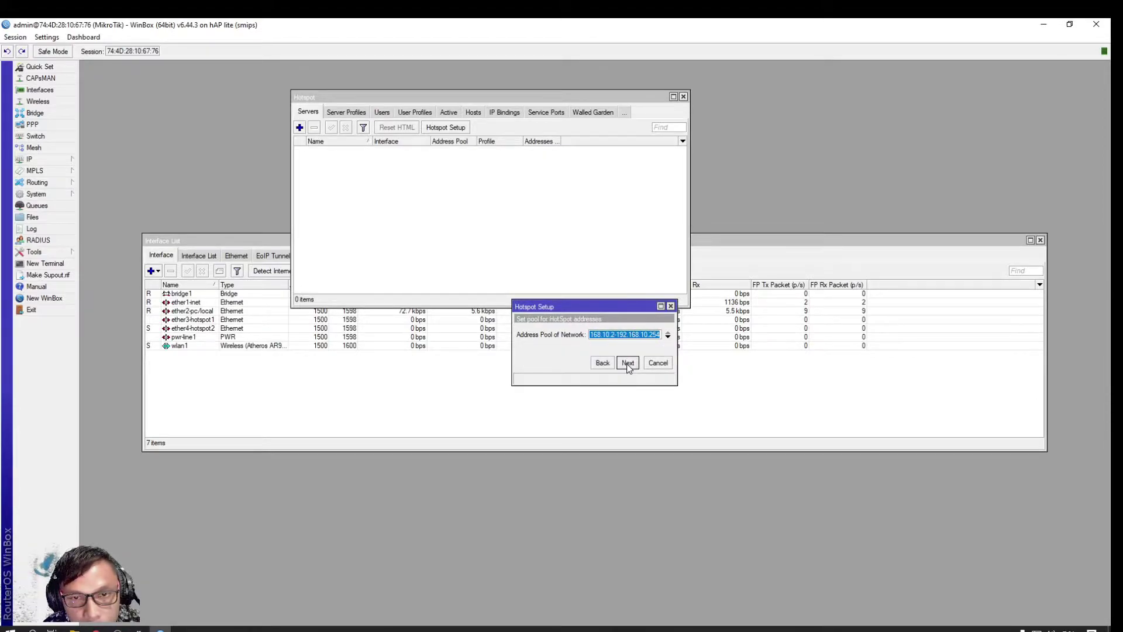
{"action": "left_click", "coordinate": [628, 364]}
{"action": "left_click", "coordinate": [628, 363]}
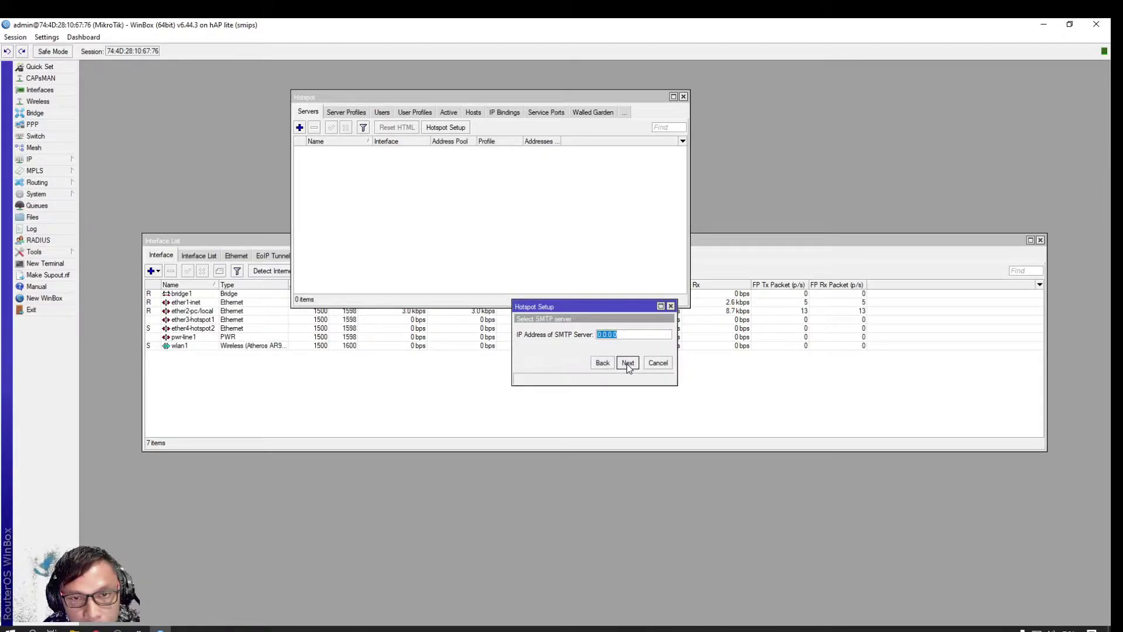
{"action": "left_click", "coordinate": [628, 364]}
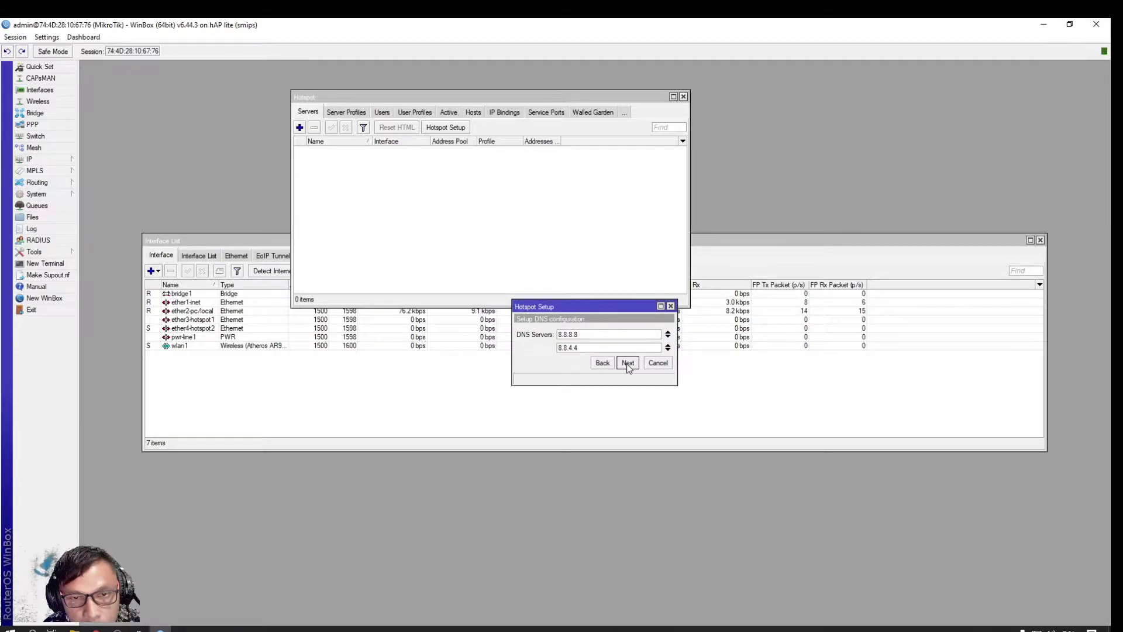
{"action": "left_click", "coordinate": [627, 363]}
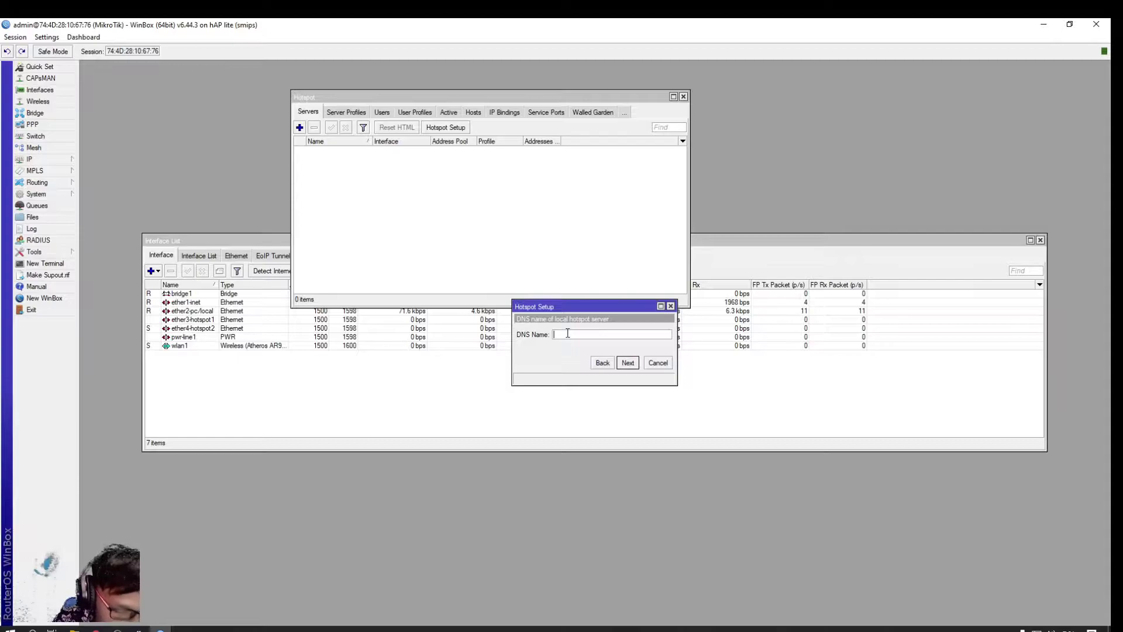
Set the hotspot DNS name to kfcell.net
{"action": "type", "text": "kfc"}
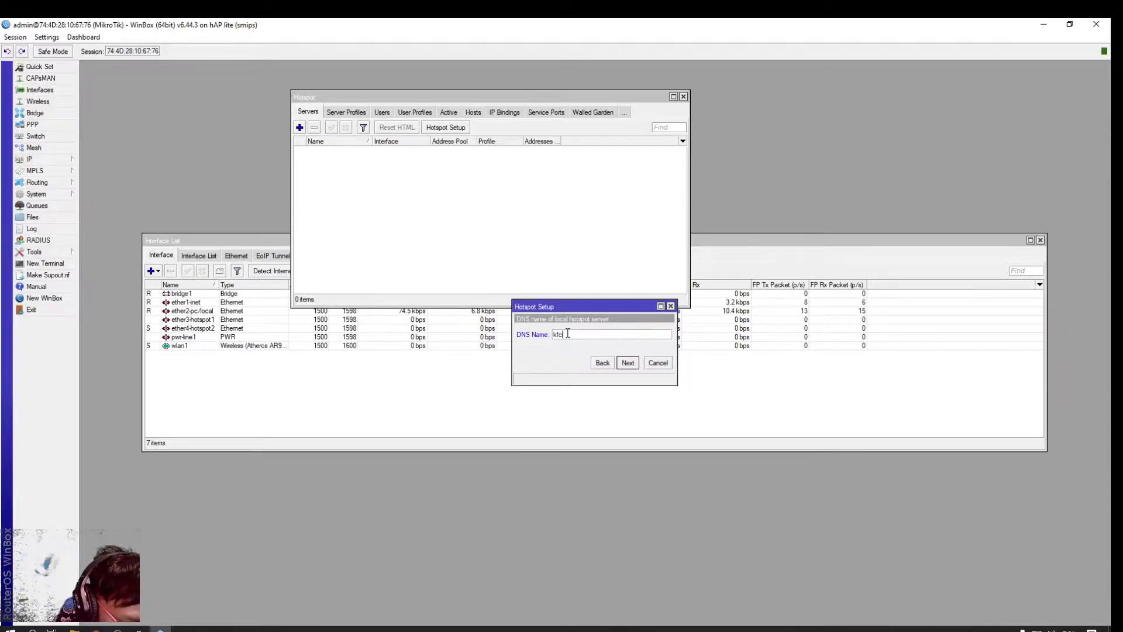
{"action": "type", "text": "ell.net"}
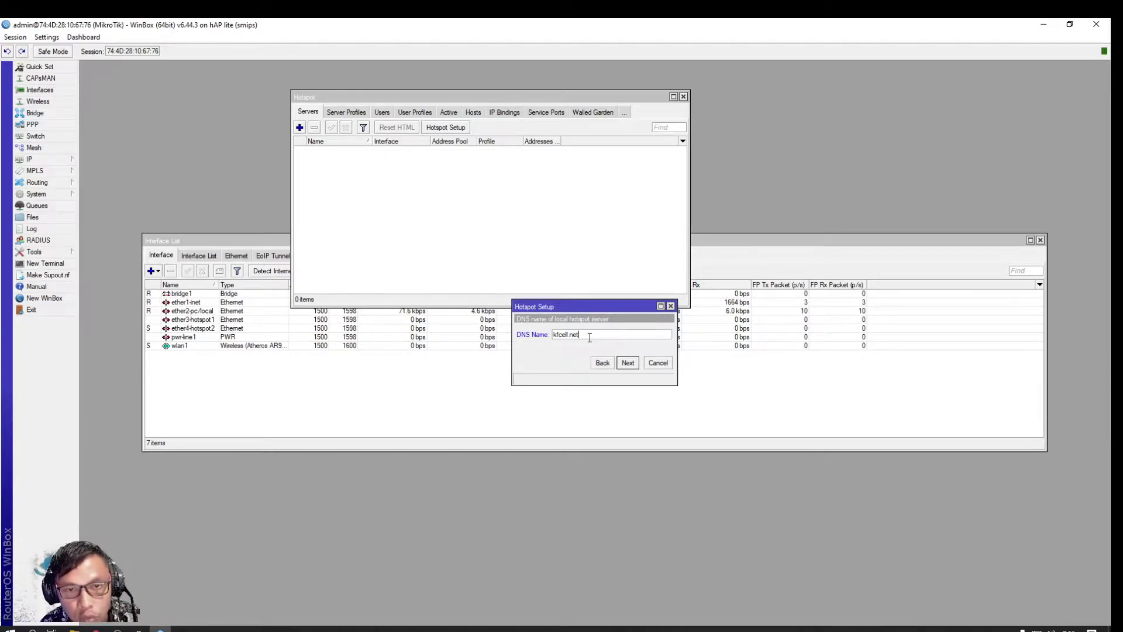
{"action": "left_click_drag", "start_coordinate": [591, 335], "coordinate": [551, 335]}
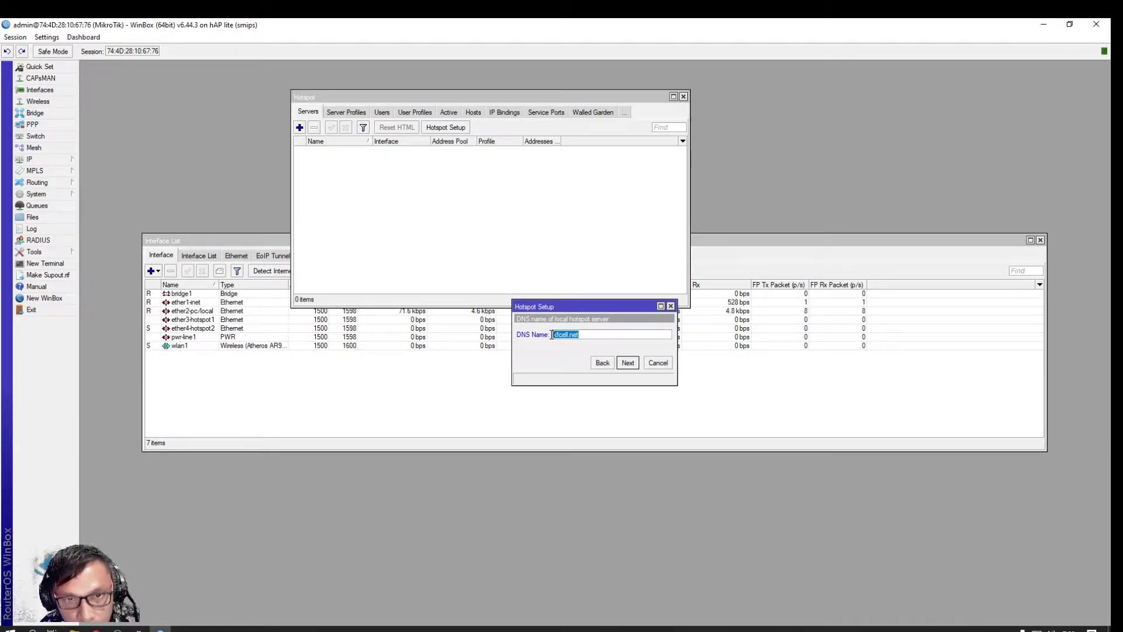
{"action": "left_click", "coordinate": [605, 337]}
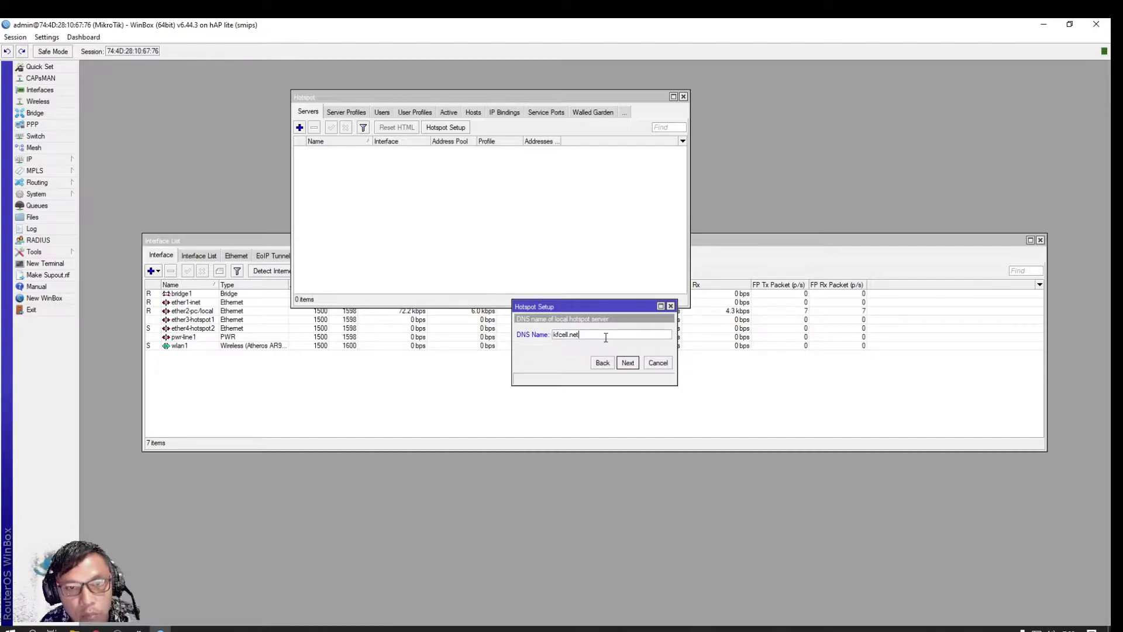
{"action": "left_click", "coordinate": [627, 362]}
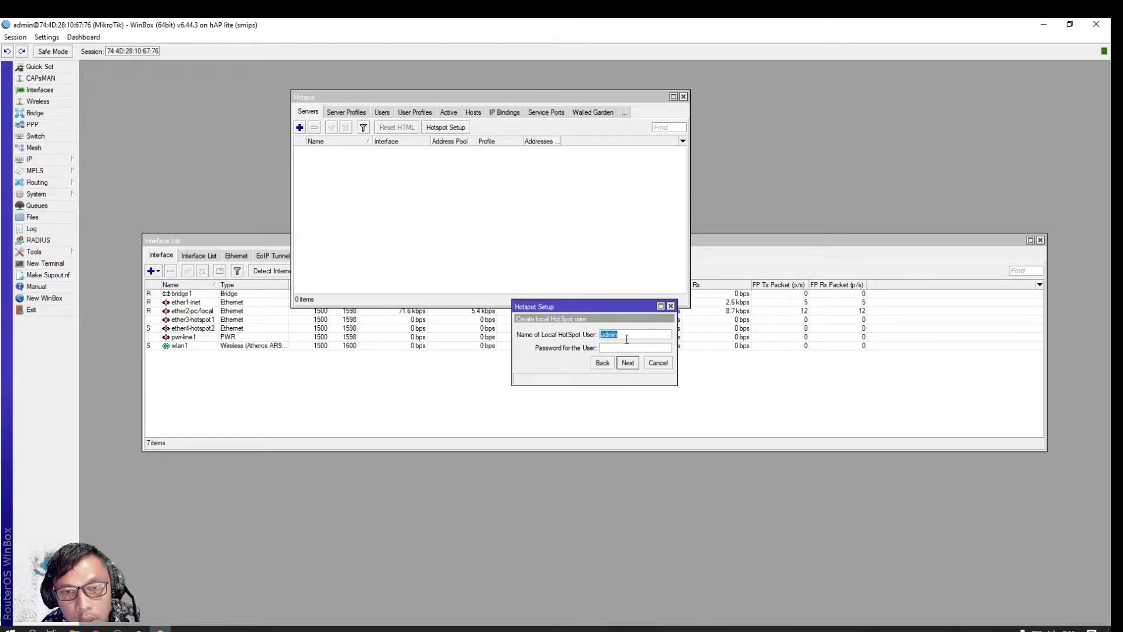
Copy the default user name into the password field and finish creating hotspot1
{"action": "left_click", "coordinate": [624, 336]}
{"action": "left_click_drag", "start_coordinate": [623, 334], "coordinate": [601, 335]}
{"action": "right_click", "coordinate": [605, 333]}
{"action": "left_click", "coordinate": [624, 351]}
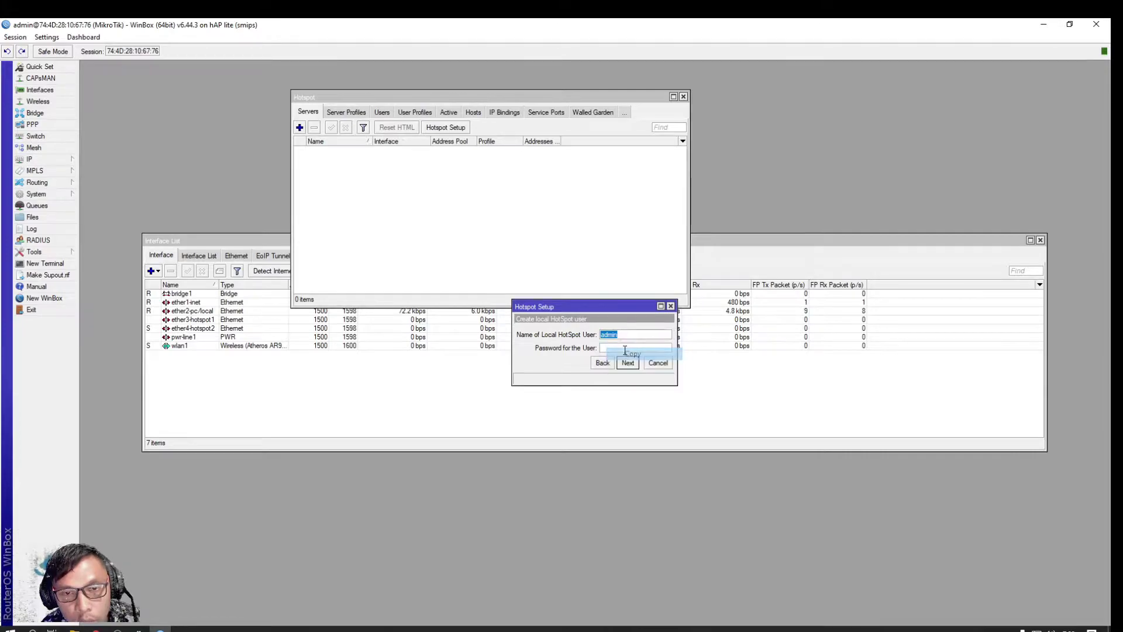
{"action": "right_click", "coordinate": [613, 350]}
{"action": "left_click", "coordinate": [644, 380]}
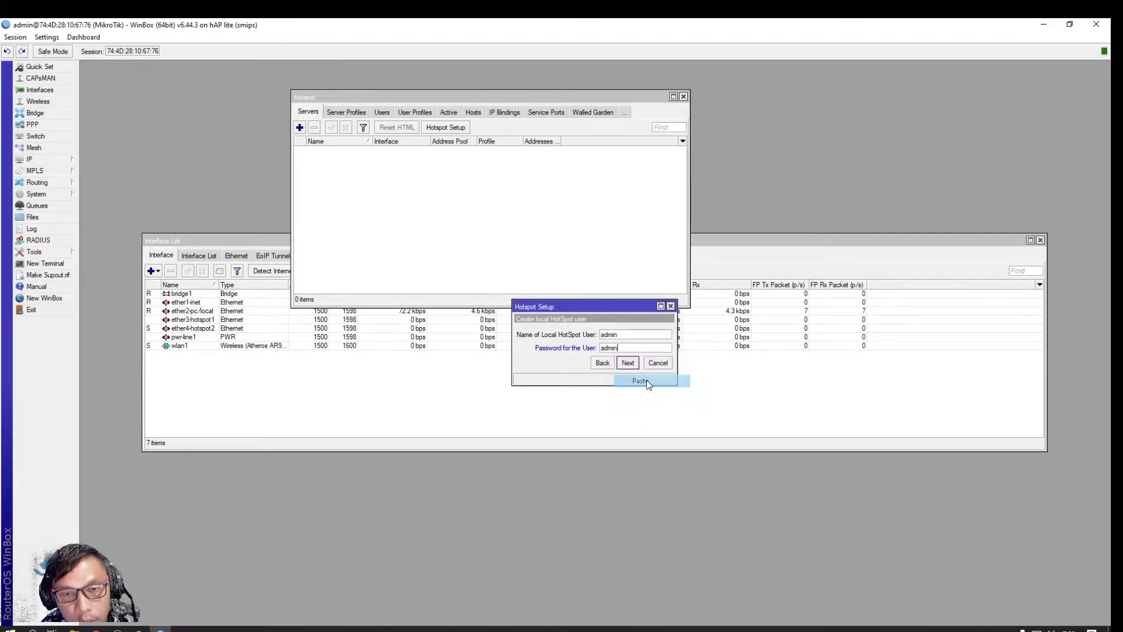
{"action": "left_click", "coordinate": [629, 364]}
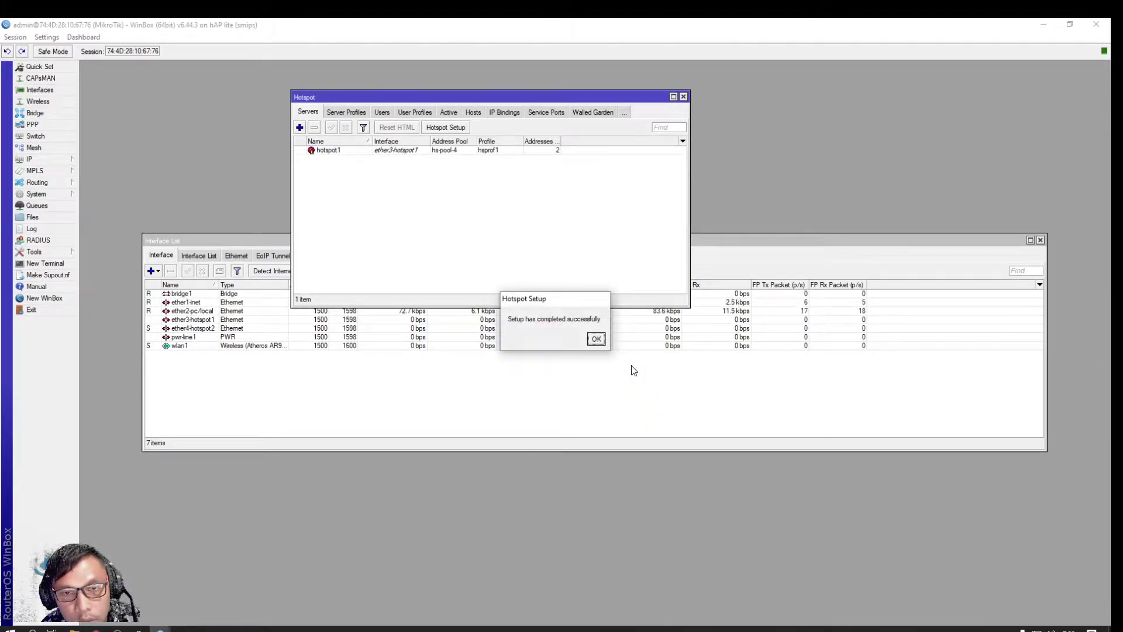
{"action": "left_click", "coordinate": [597, 339]}
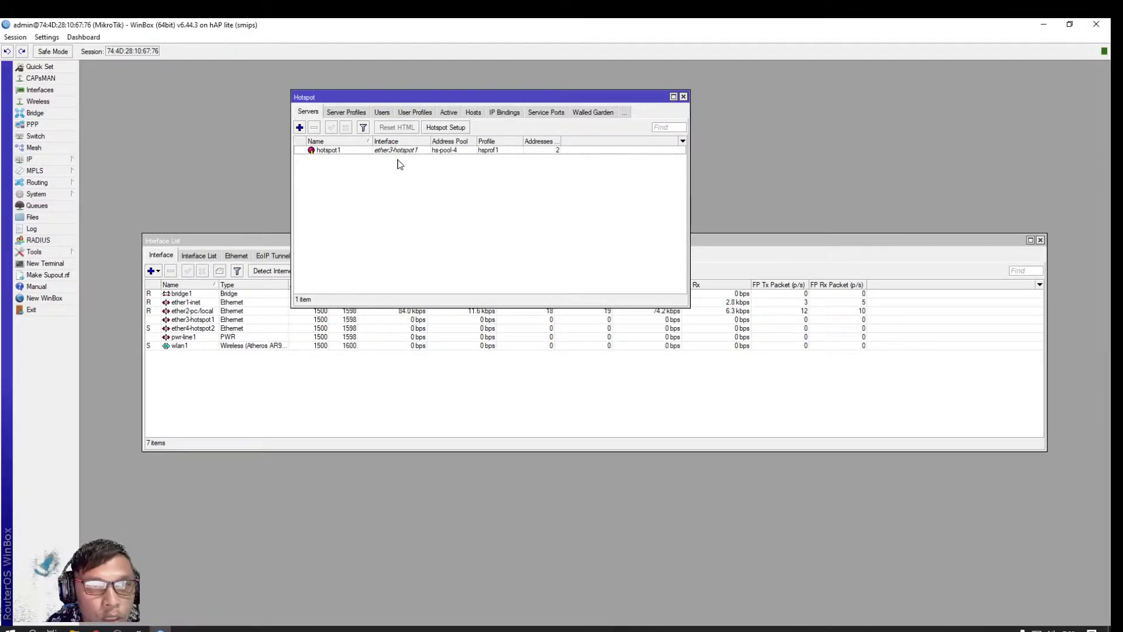
{"action": "left_click", "coordinate": [451, 128]}
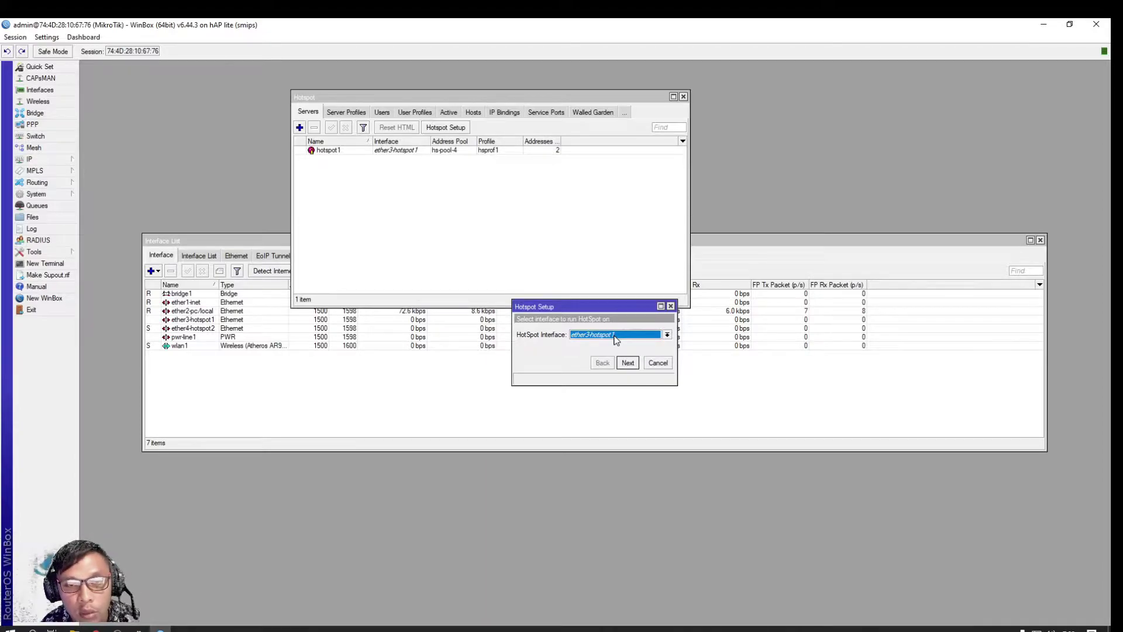
Choose bridge1 as the hotspot interface with 192.168.20.1/24 and the default address pool
{"action": "left_click", "coordinate": [616, 338]}
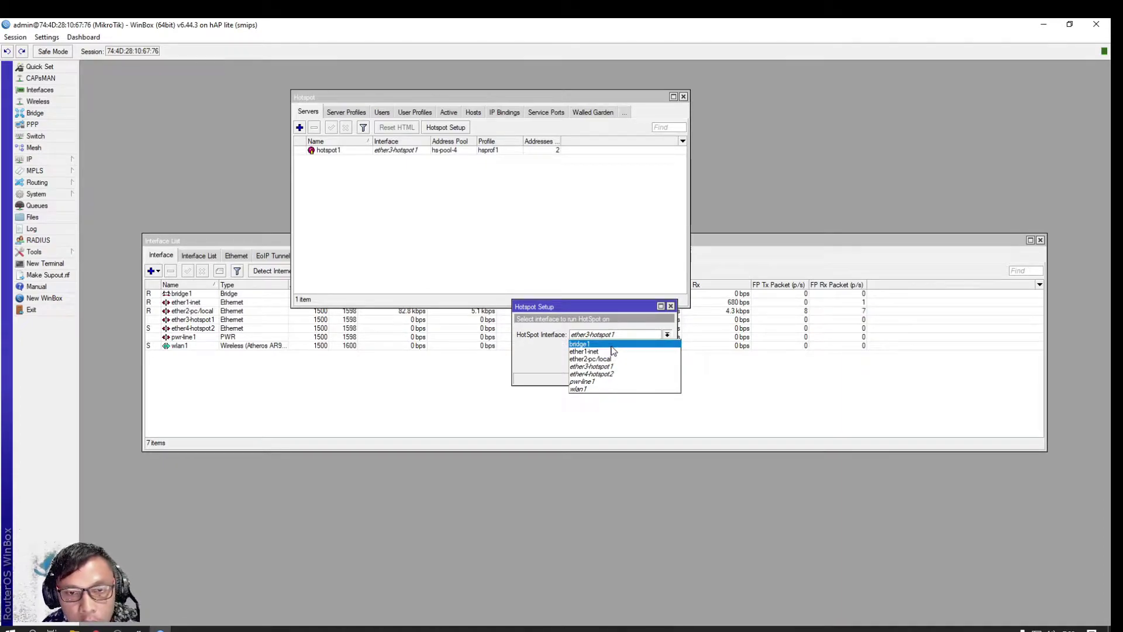
{"action": "left_click", "coordinate": [612, 346]}
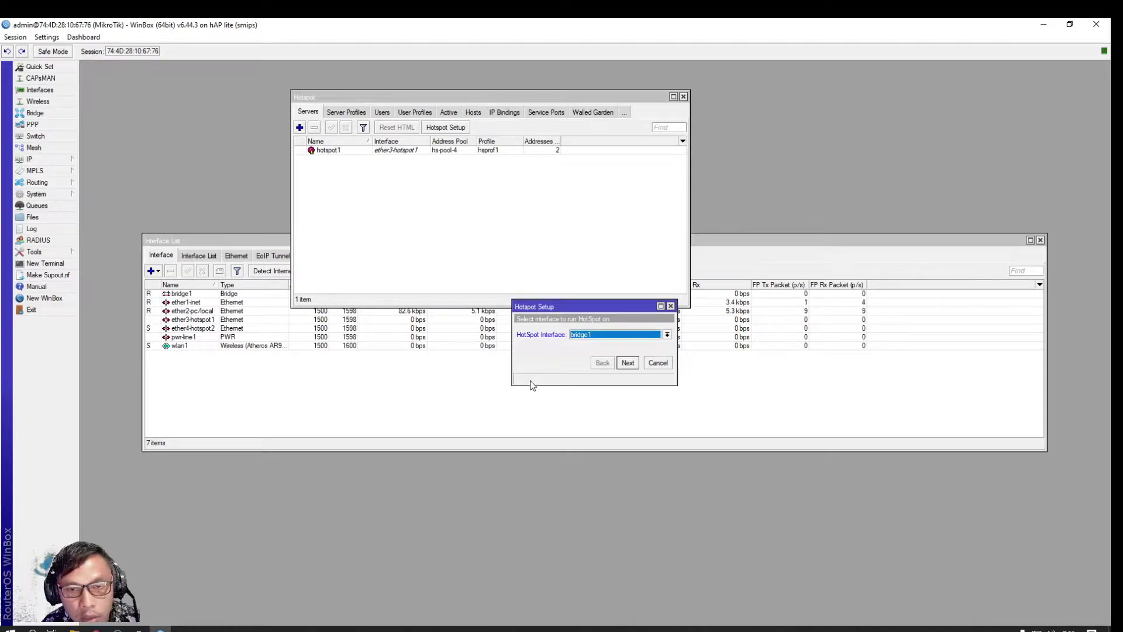
{"action": "left_click", "coordinate": [628, 363]}
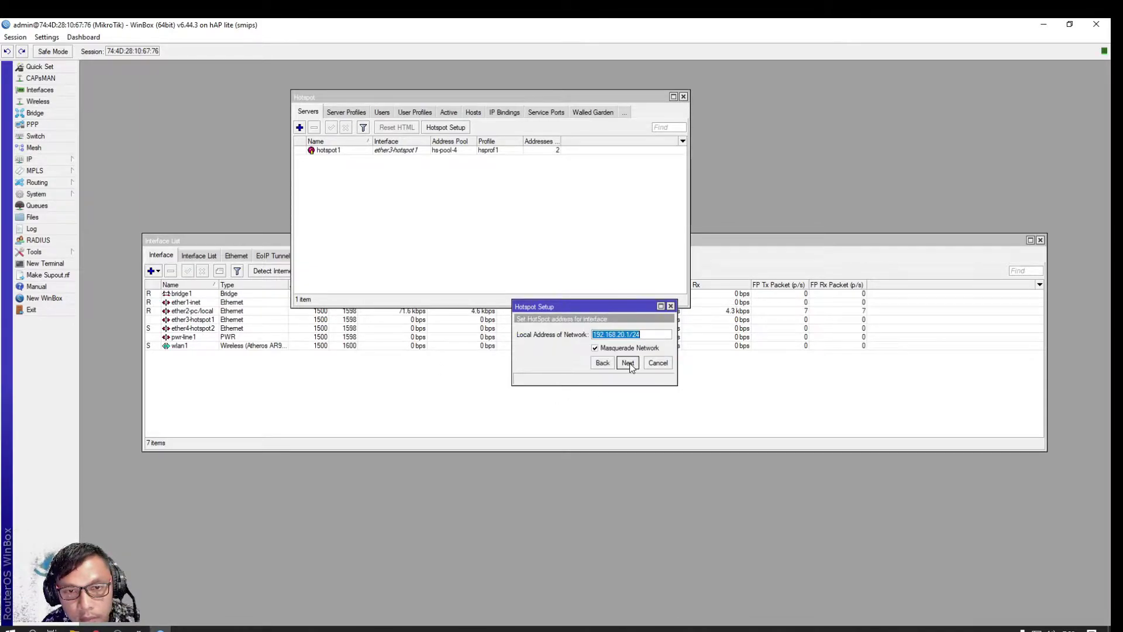
{"action": "left_click", "coordinate": [628, 363]}
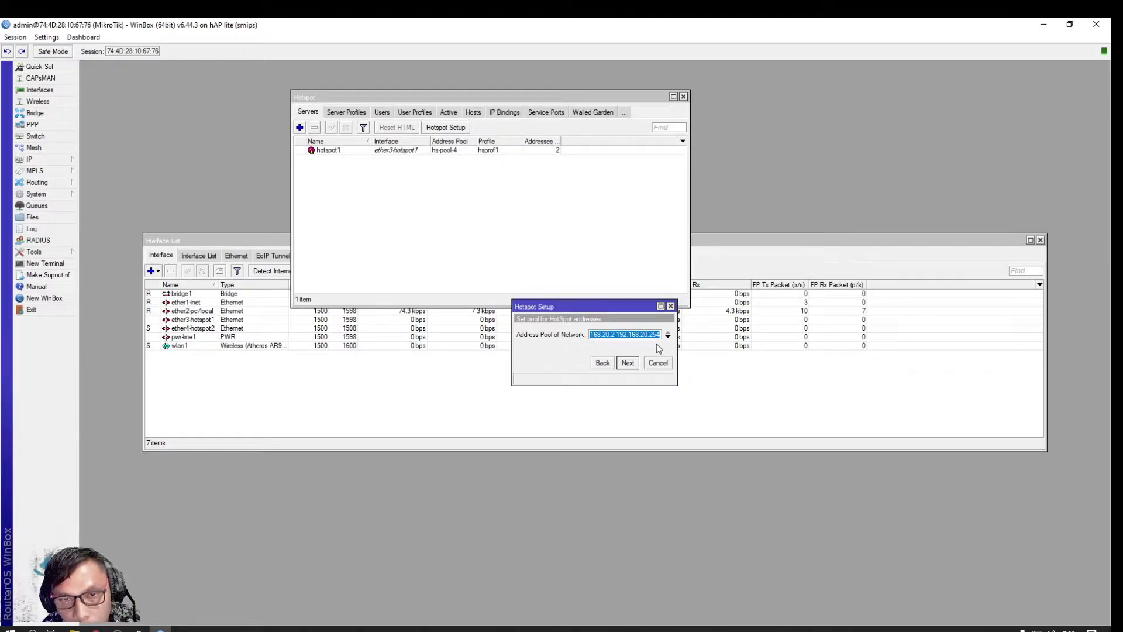
{"action": "left_click", "coordinate": [628, 363]}
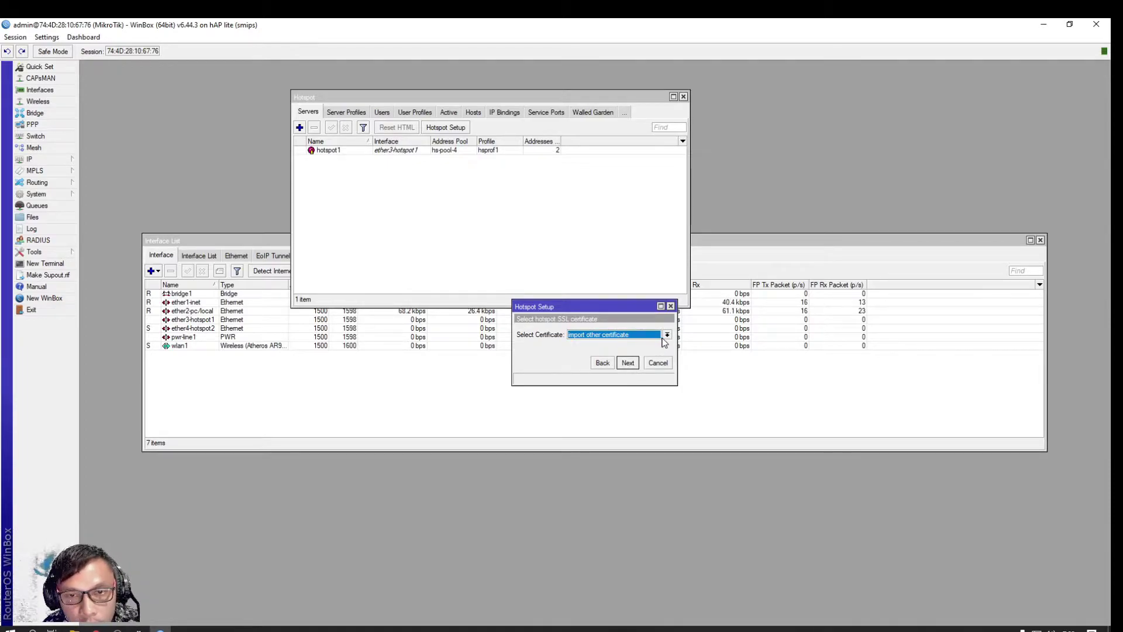
Select no SSL certificate, keep default SMTP and kfcell.net, and finish creating hs-bridge1
{"action": "left_click", "coordinate": [662, 336]}
{"action": "left_click", "coordinate": [610, 352]}
{"action": "left_click", "coordinate": [626, 366]}
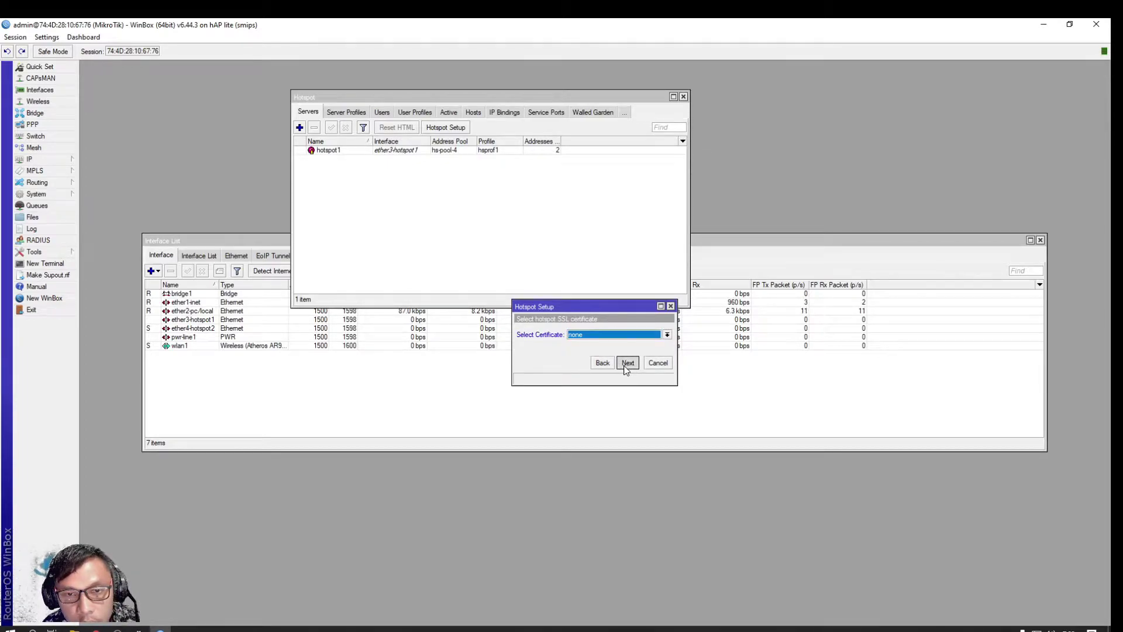
{"action": "left_click", "coordinate": [627, 364]}
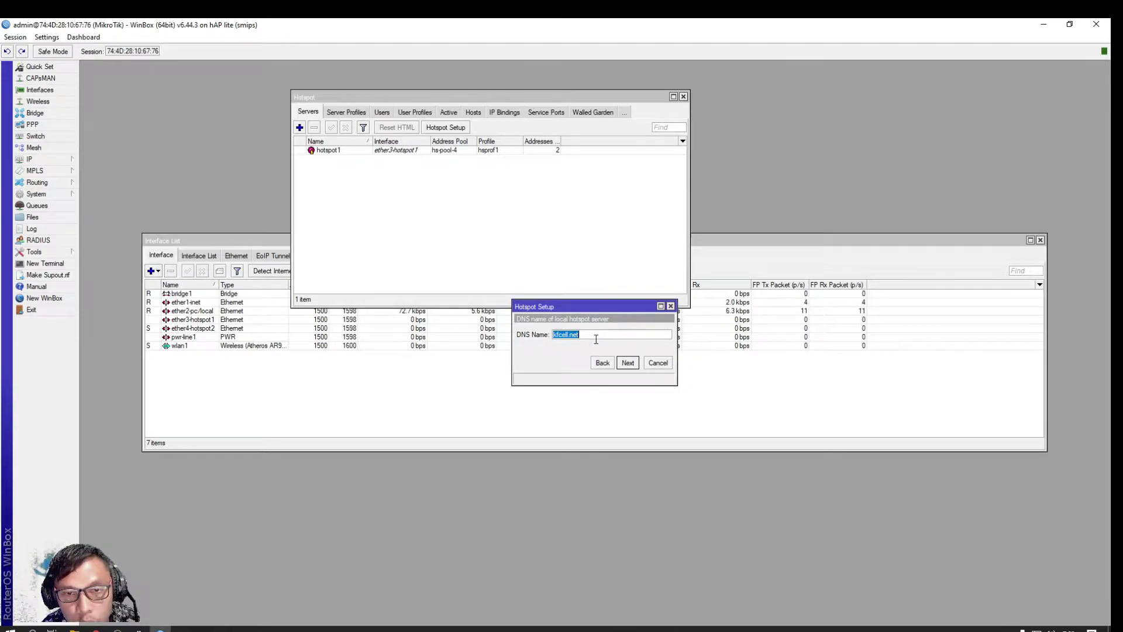
{"action": "left_click", "coordinate": [627, 363]}
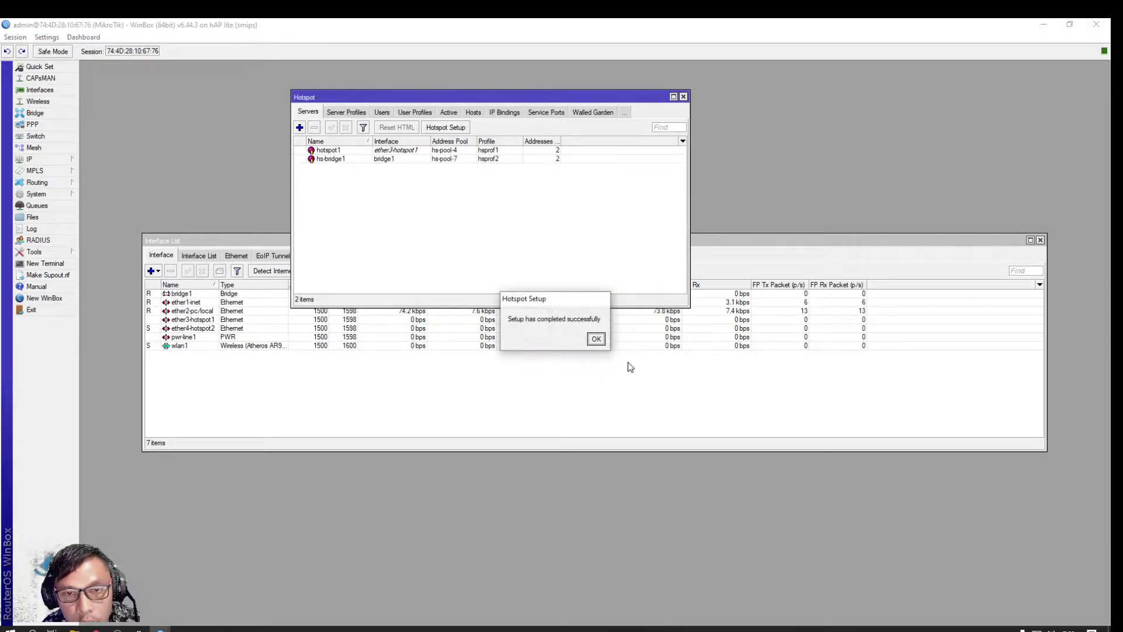
{"action": "left_click", "coordinate": [596, 339]}
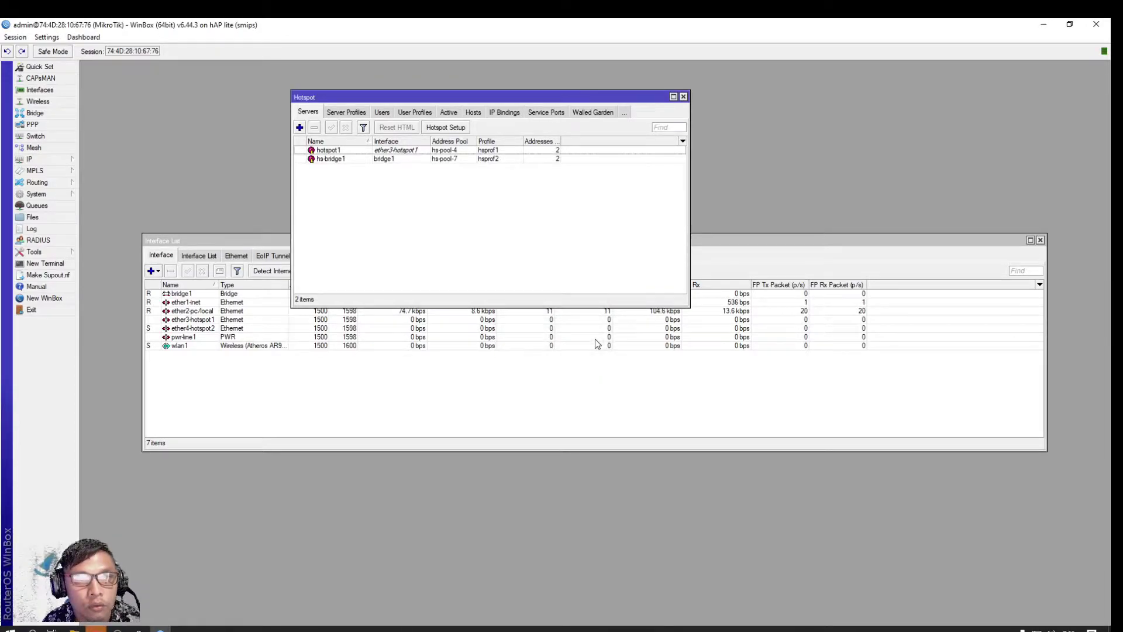
Check hsprof1 and hsprof2 on the Server Profiles tab, then close the Hotspot window
{"action": "left_click", "coordinate": [358, 112]}
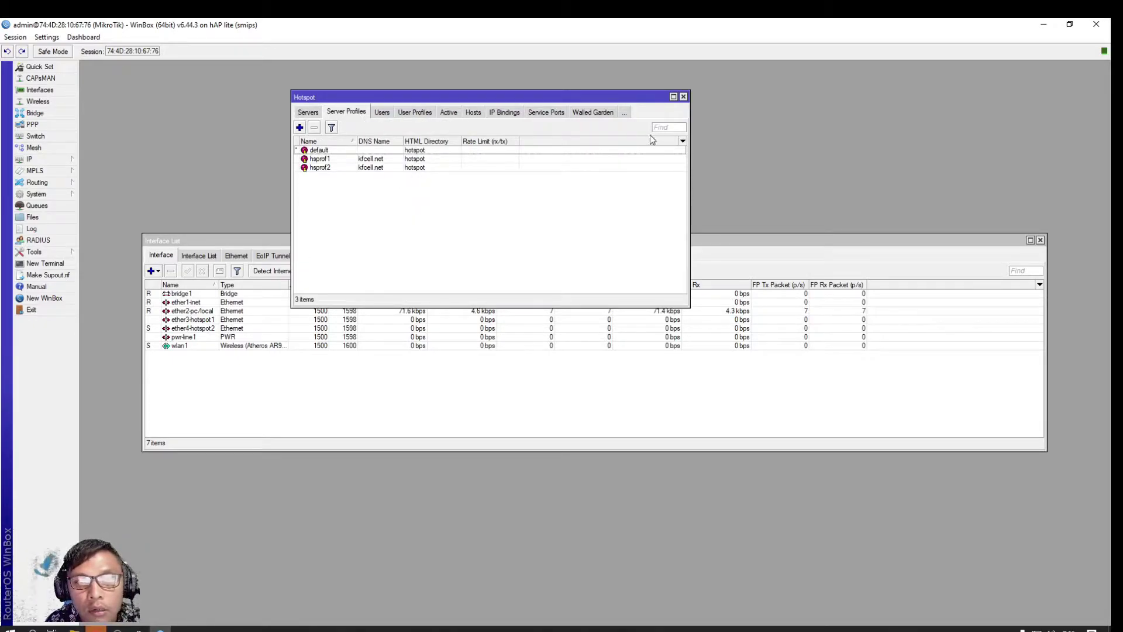
{"action": "left_click", "coordinate": [683, 97]}
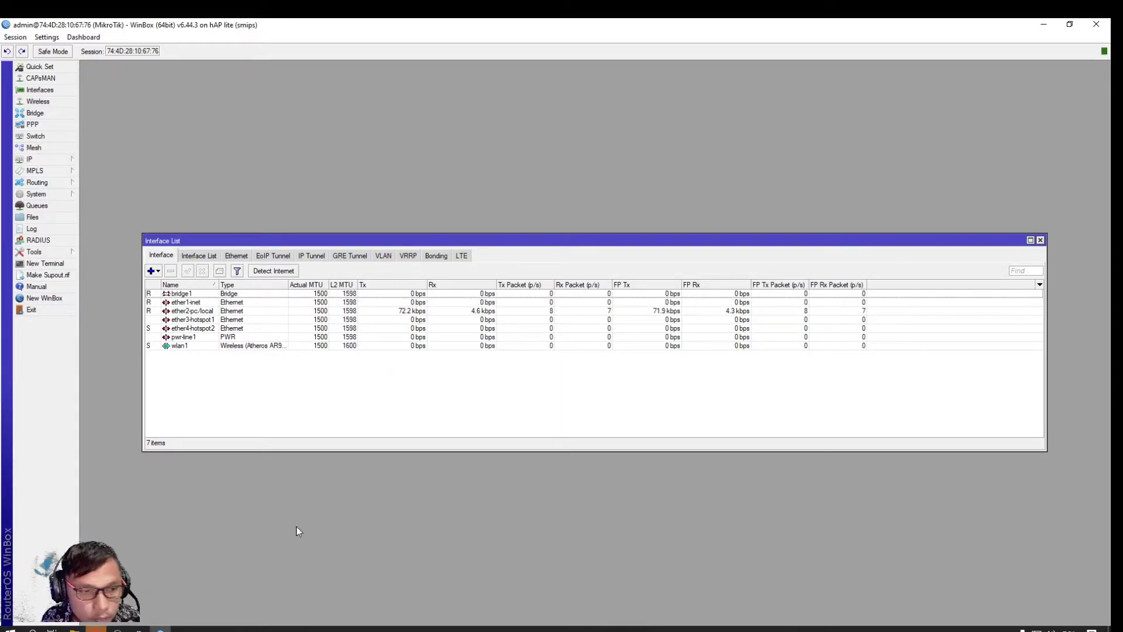
Hide the webcam source in OBS and minimize OBS
{"action": "key", "text": "super"}
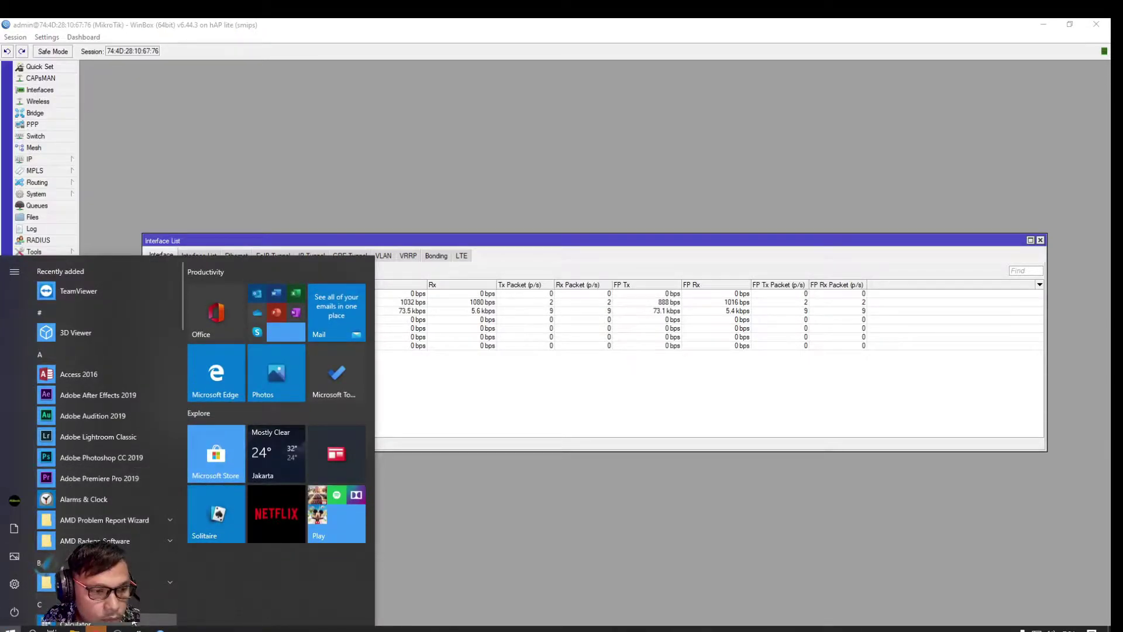
{"action": "left_click", "coordinate": [159, 630]}
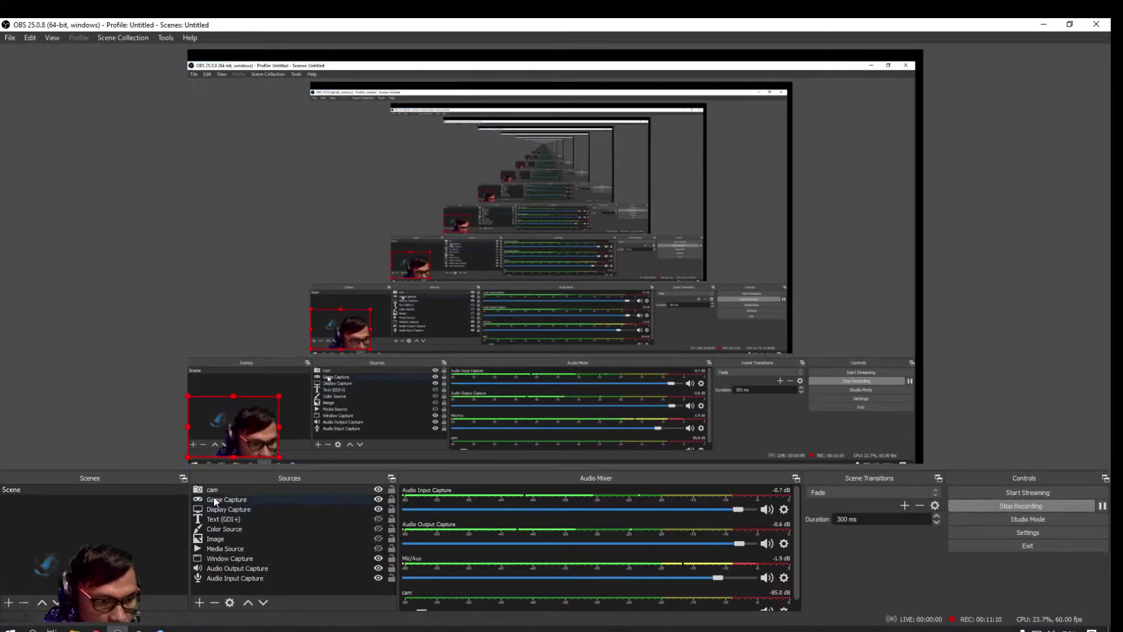
{"action": "left_click", "coordinate": [219, 489]}
{"action": "left_click", "coordinate": [378, 489]}
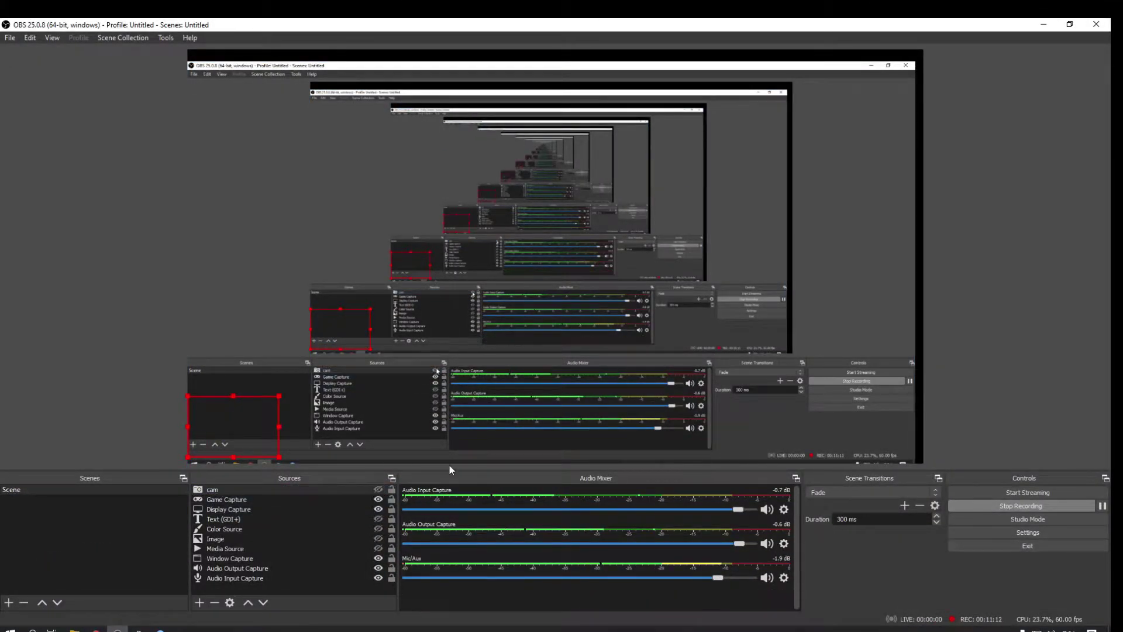
{"action": "left_click", "coordinate": [1069, 24]}
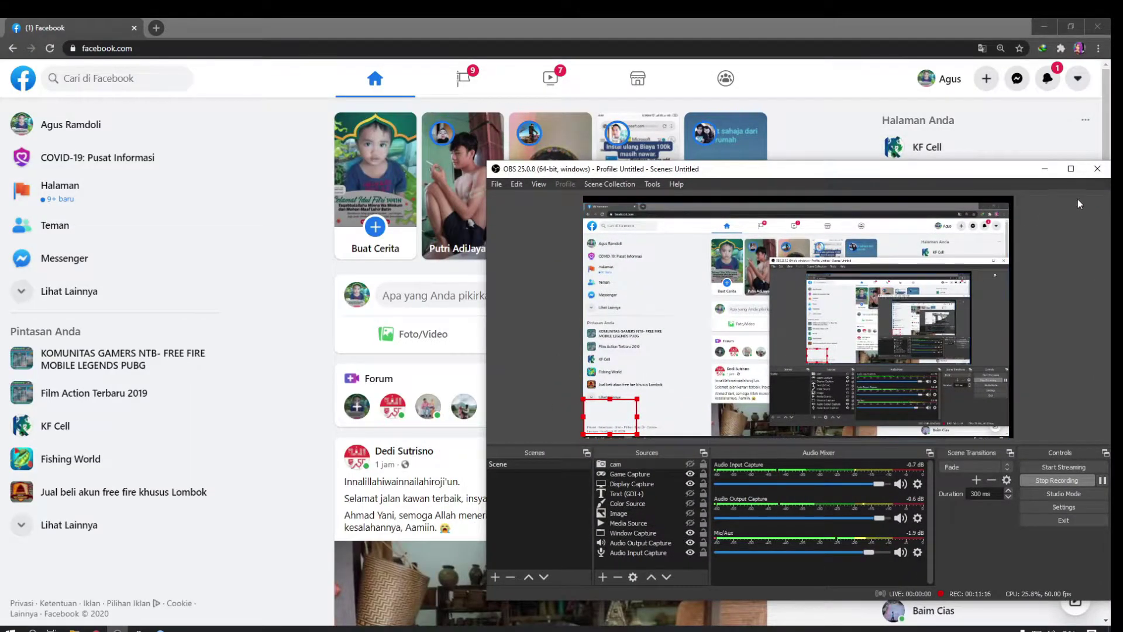
{"action": "left_click", "coordinate": [1044, 169]}
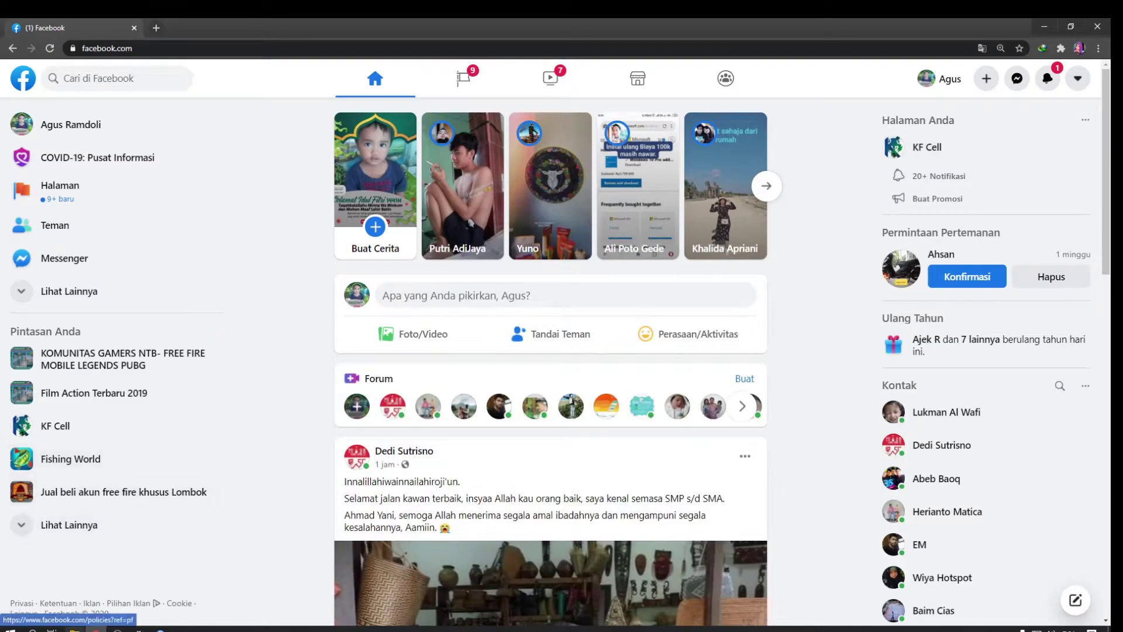
Open the D:\hp mirror folder in File Explorer and launch scrcpy-noconsole
{"action": "left_click", "coordinate": [74, 628]}
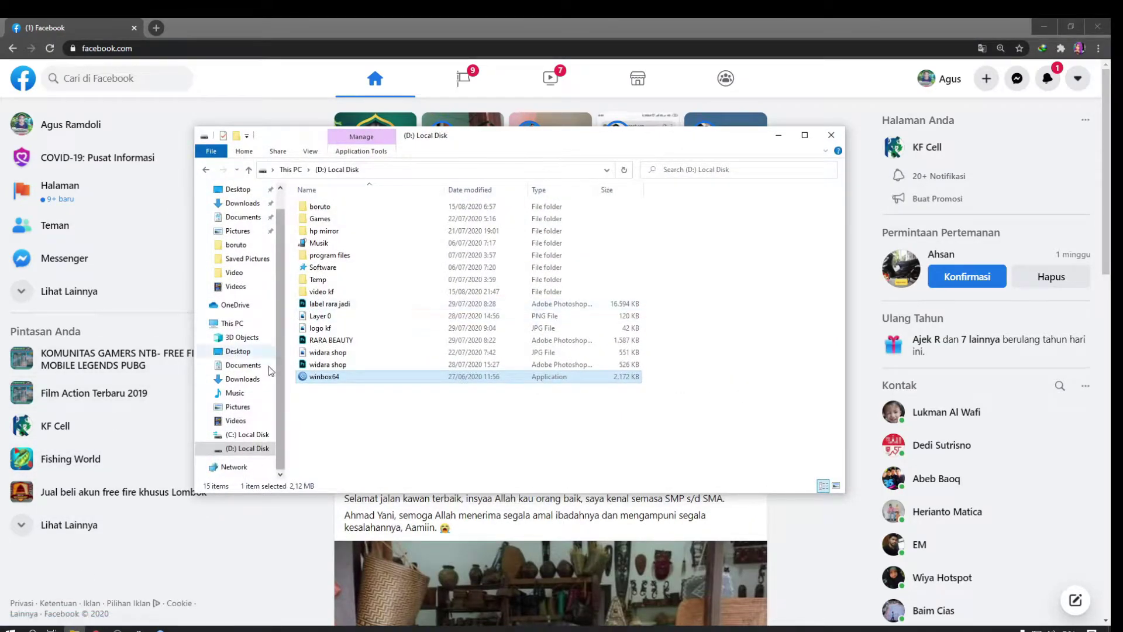
{"action": "left_click", "coordinate": [324, 233]}
{"action": "double_click", "coordinate": [325, 235]}
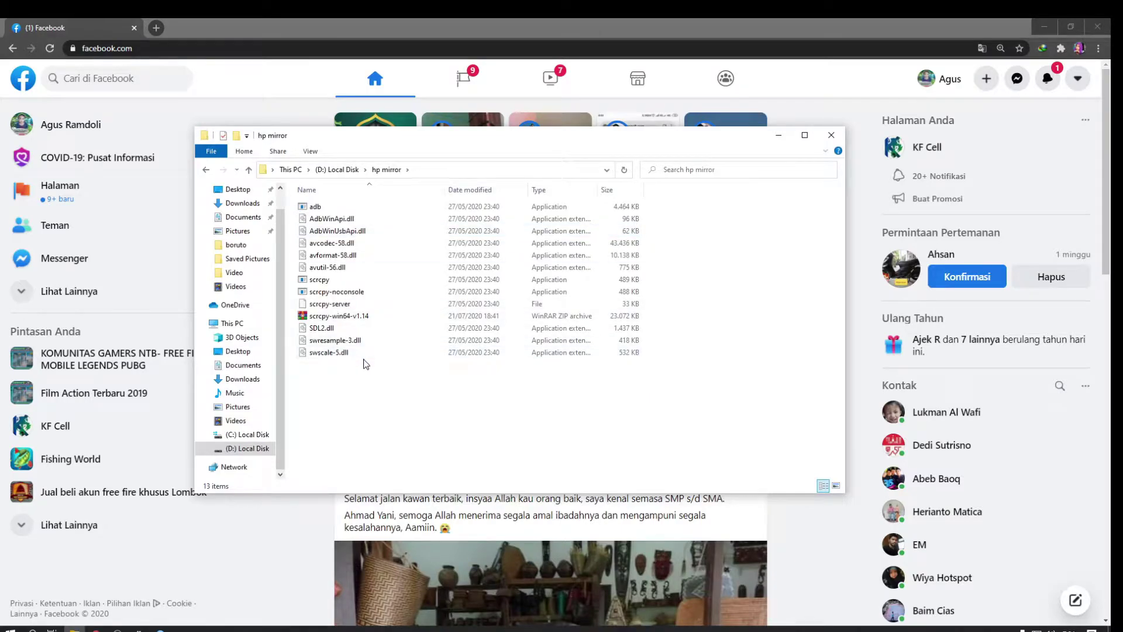
{"action": "double_click", "coordinate": [345, 293]}
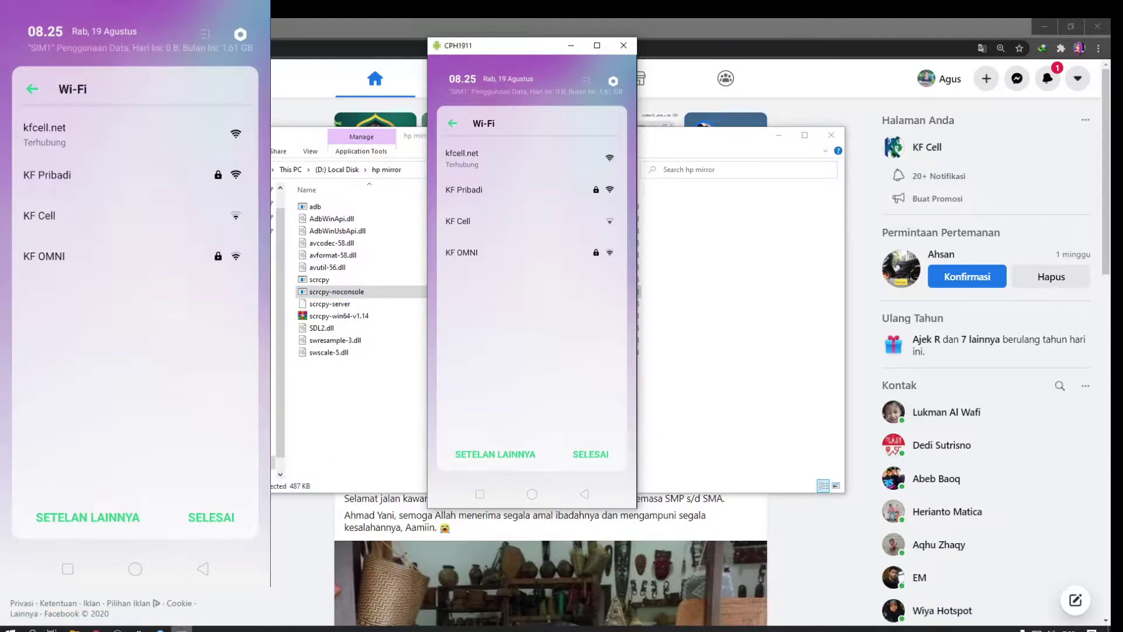
Bring the WinBox window forward from its taskbar preview
{"action": "left_click", "coordinate": [170, 629]}
{"action": "left_click", "coordinate": [164, 603]}
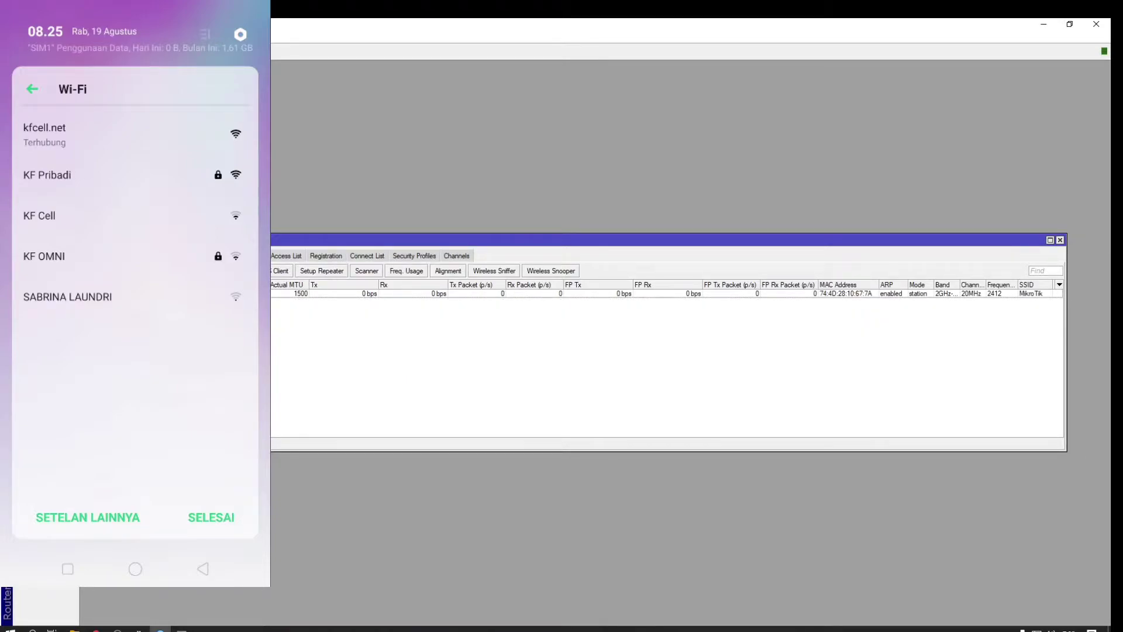
Set wlan1's wireless mode to ap bridge and its SSID to 'WIFI TEST'
{"action": "double_click", "coordinate": [585, 293]}
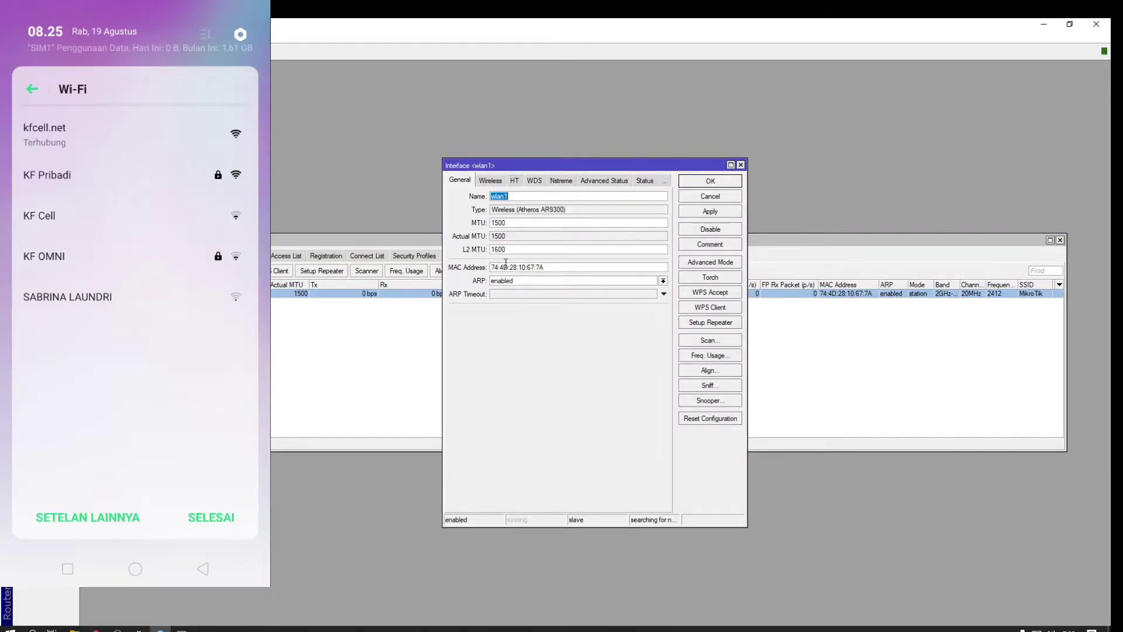
{"action": "left_click", "coordinate": [491, 181]}
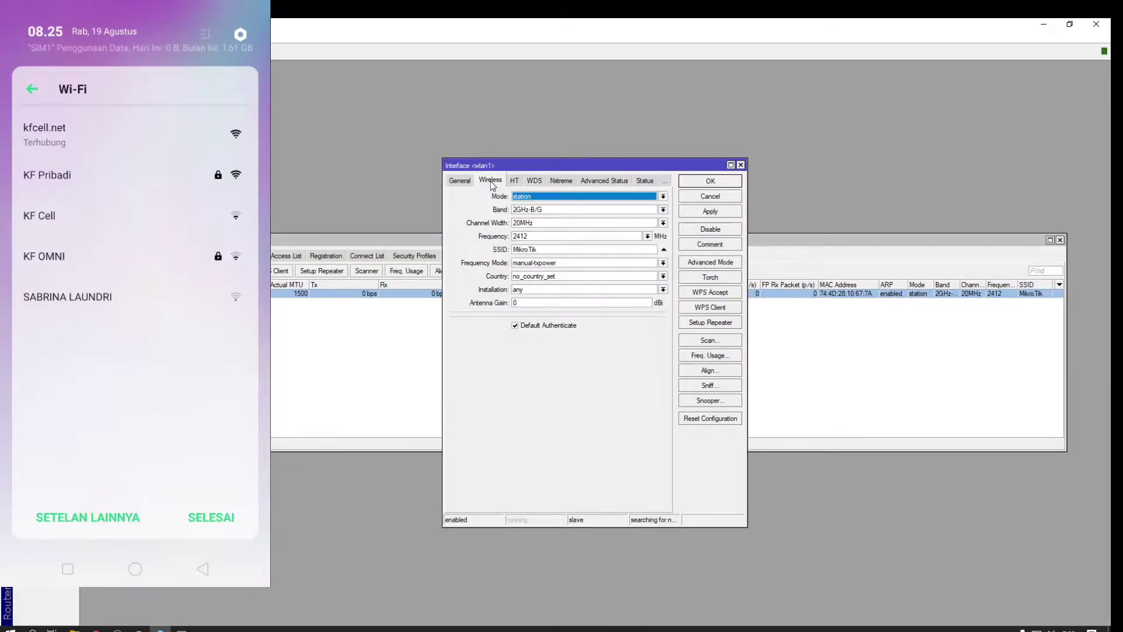
{"action": "left_click", "coordinate": [549, 197]}
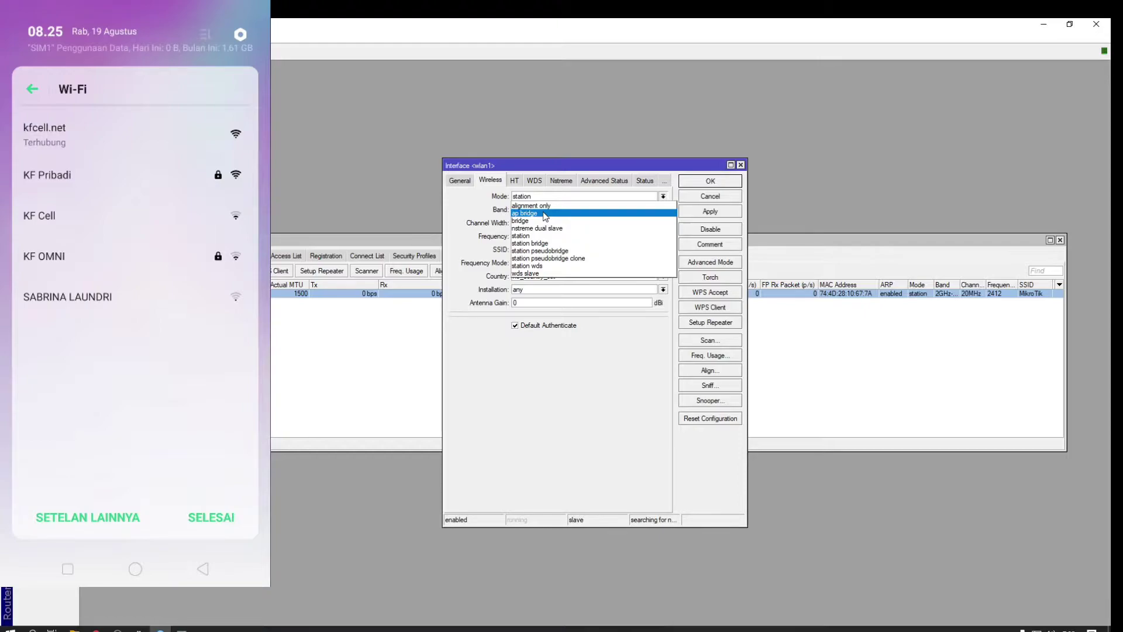
{"action": "left_click", "coordinate": [544, 213]}
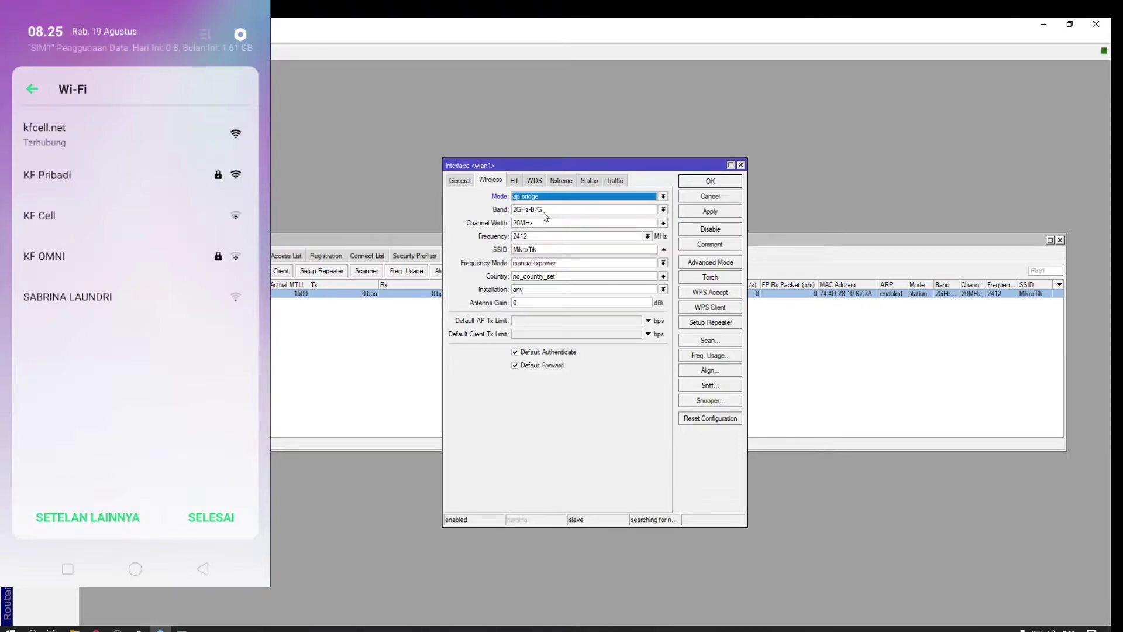
{"action": "double_click", "coordinate": [563, 248]}
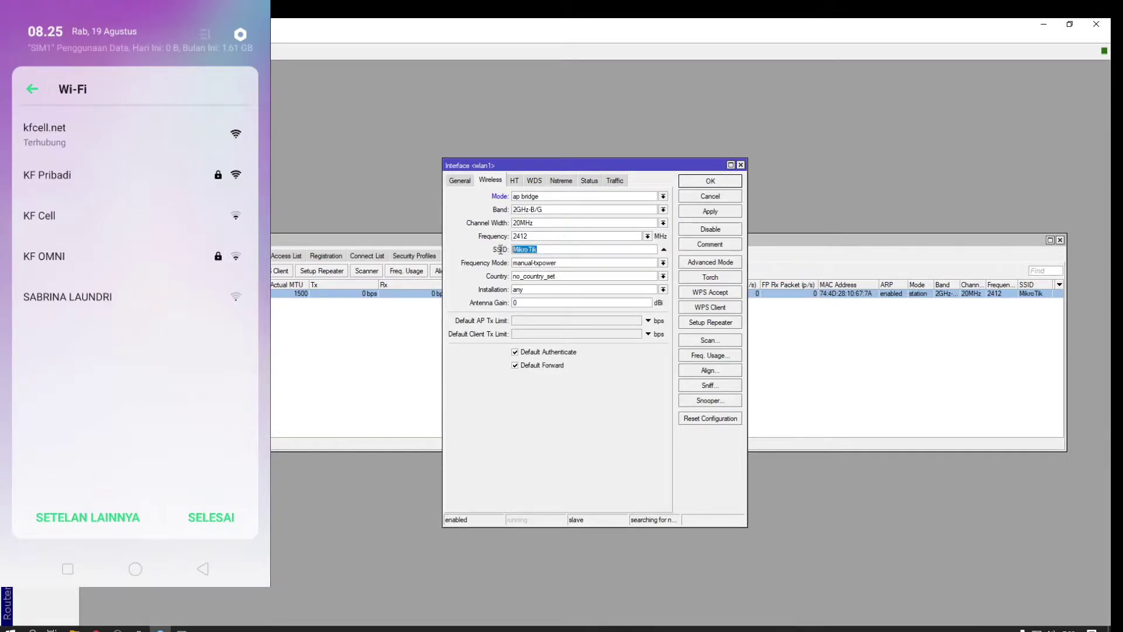
{"action": "left_click", "coordinate": [561, 250]}
{"action": "left_click_drag", "start_coordinate": [547, 250], "coordinate": [484, 250]}
{"action": "type", "text": "test"}
{"action": "left_click_drag", "start_coordinate": [541, 250], "coordinate": [475, 247]}
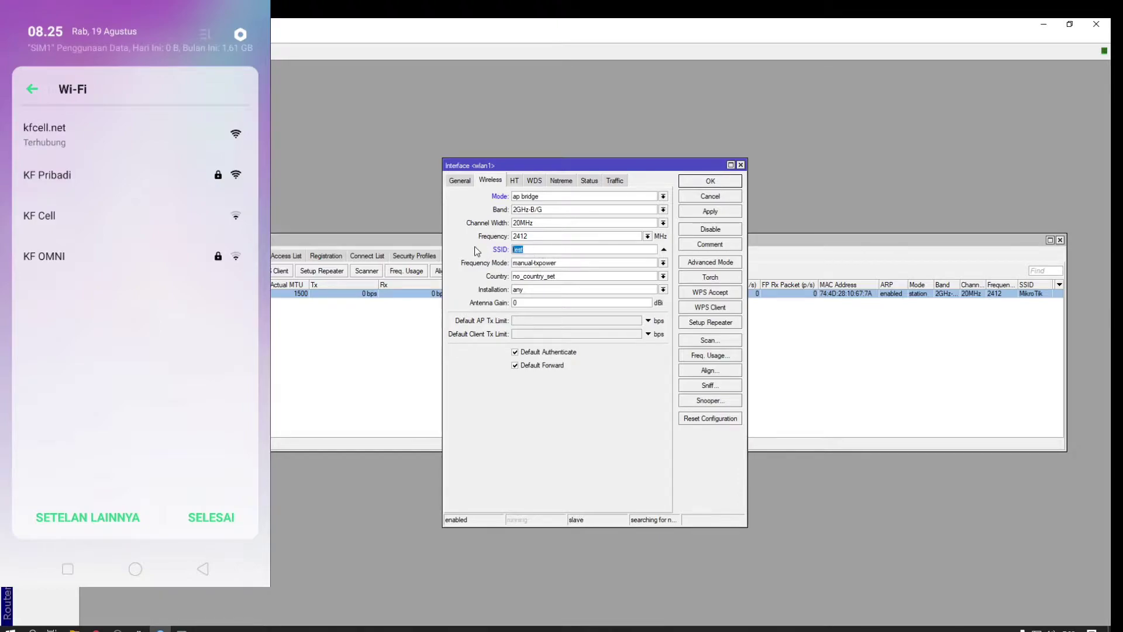
{"action": "type", "text": "WIFI TEST"}
Choose band 2GHz-B/G/N with 20MHz channel width and apply the settings
{"action": "left_click", "coordinate": [663, 210]}
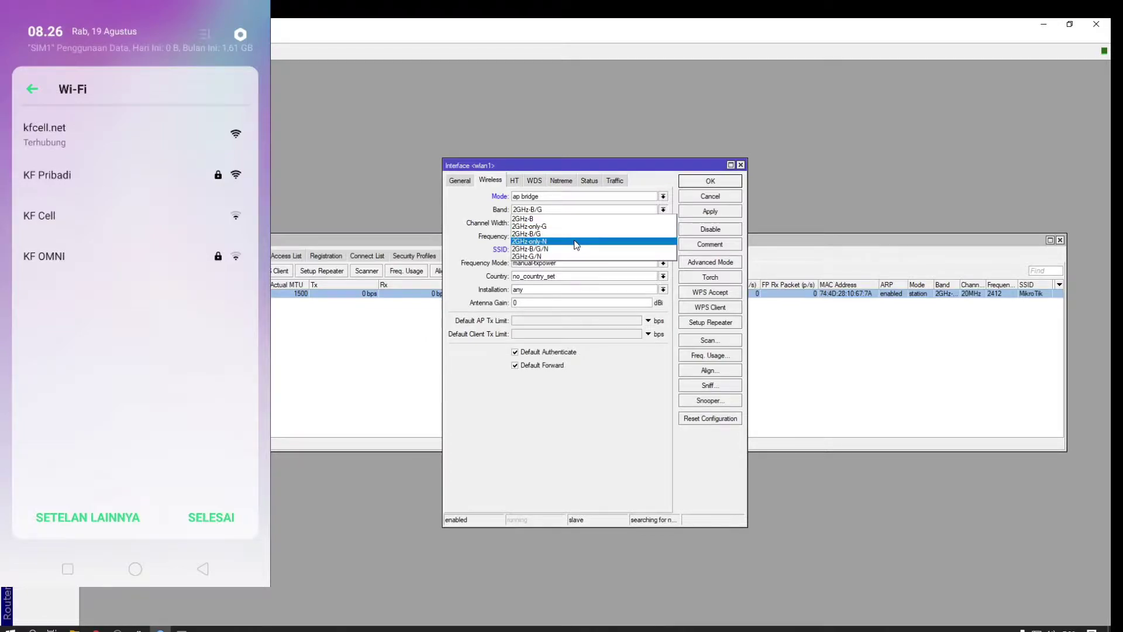
{"action": "left_click", "coordinate": [557, 249]}
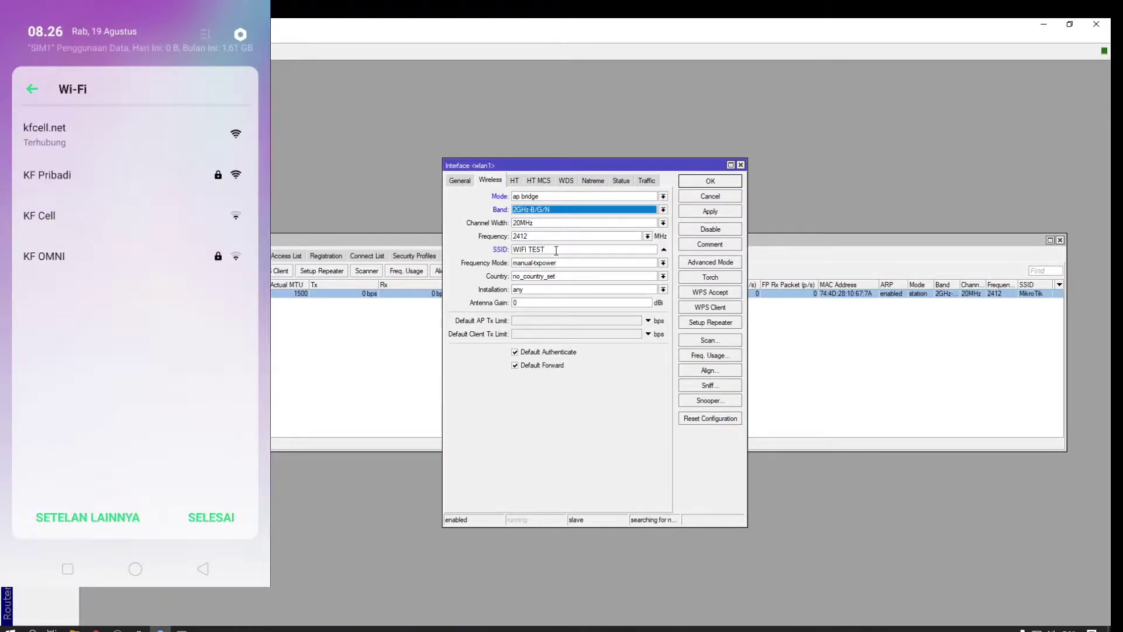
{"action": "left_click", "coordinate": [663, 224]}
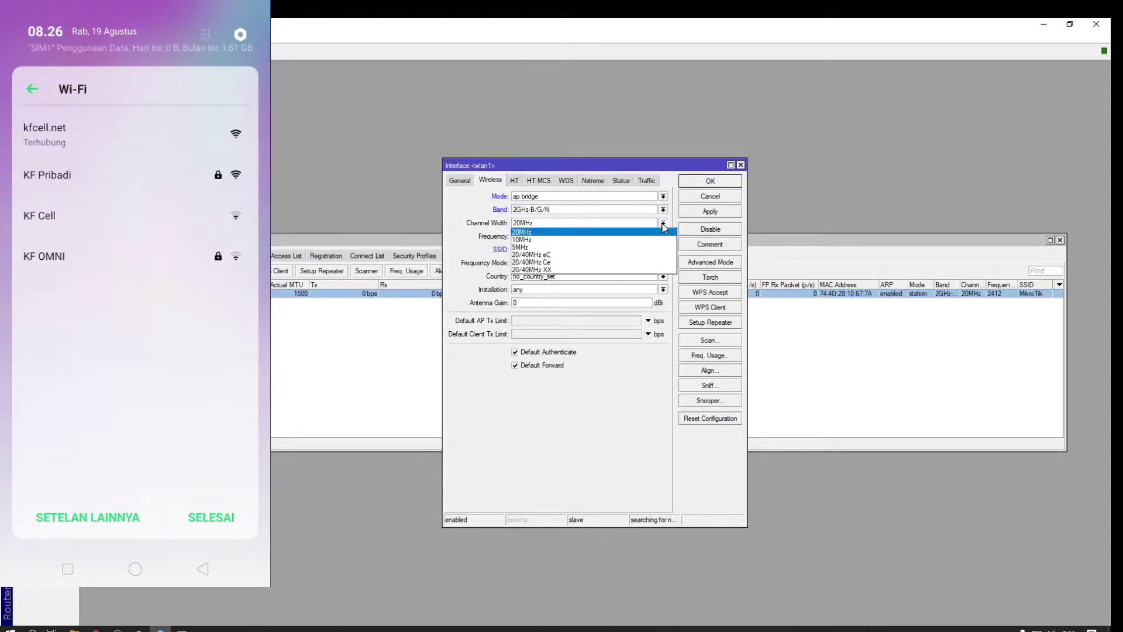
{"action": "left_click", "coordinate": [663, 229]}
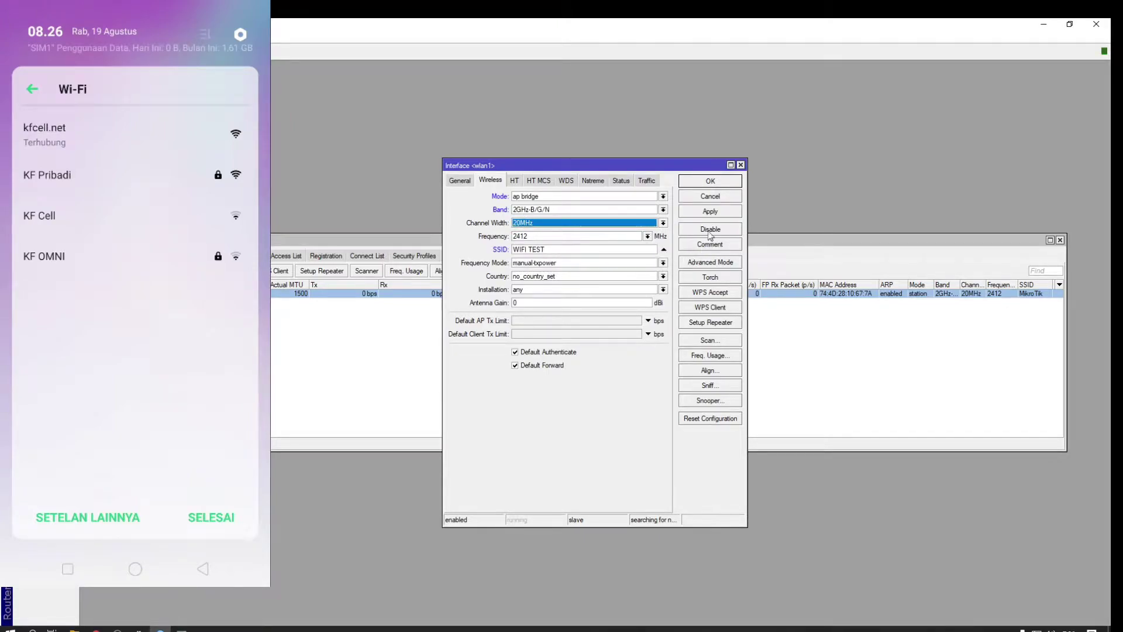
{"action": "left_click", "coordinate": [710, 211]}
Review wlan1's HT, WDS, Nstreme, status and traffic tabs, then close with OK
{"action": "left_click", "coordinate": [514, 181]}
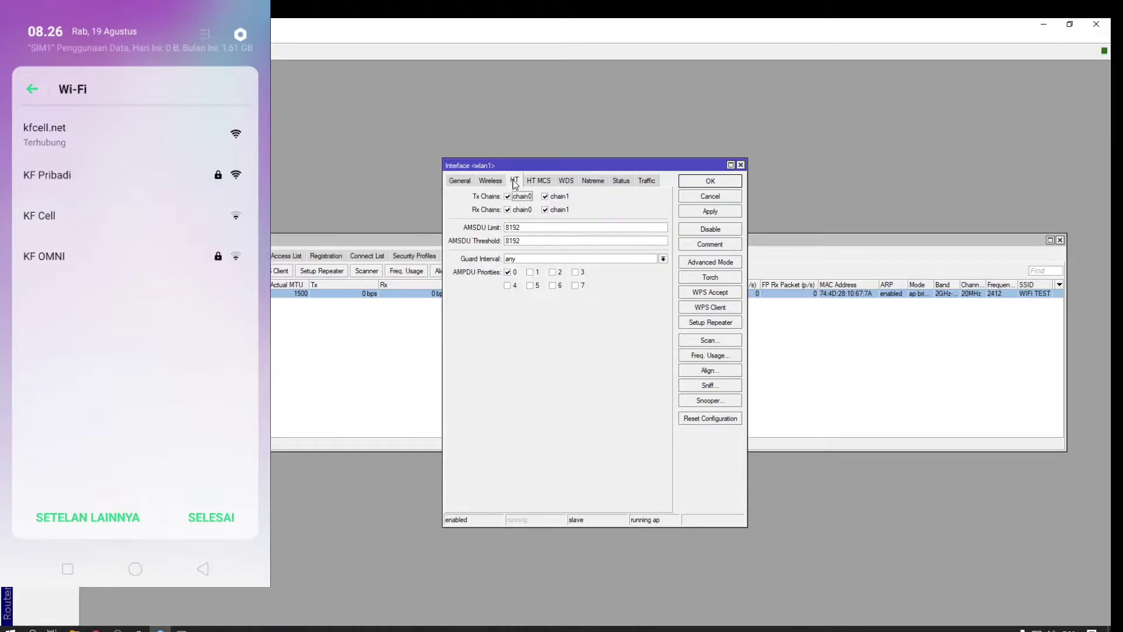
{"action": "left_click", "coordinate": [538, 180]}
{"action": "left_click", "coordinate": [566, 181]}
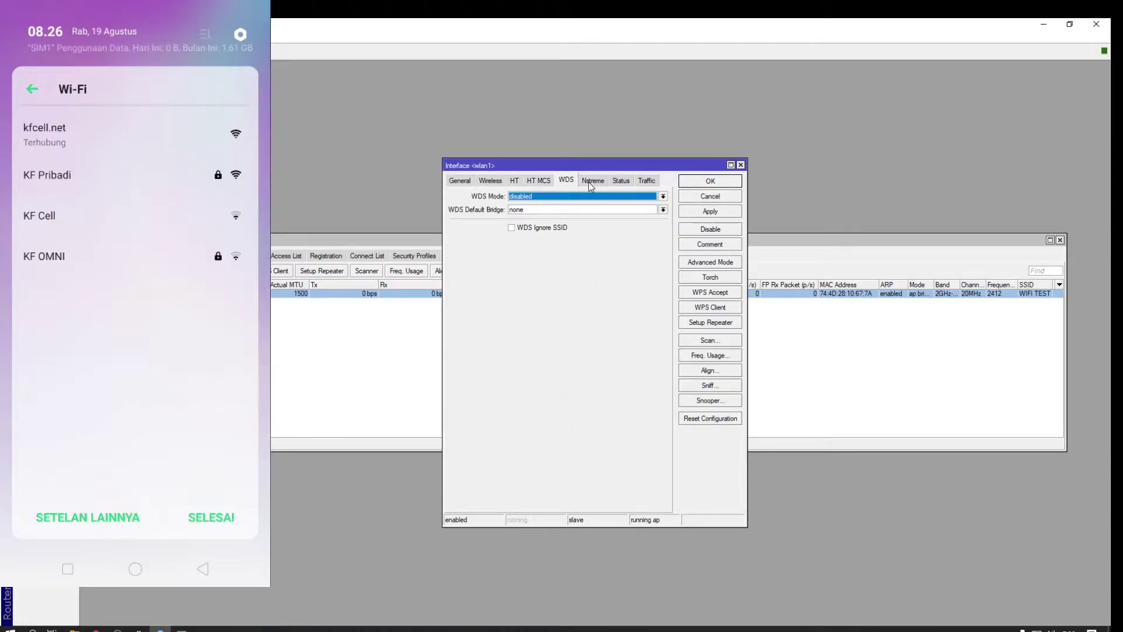
{"action": "left_click", "coordinate": [593, 180]}
{"action": "left_click", "coordinate": [622, 181]}
{"action": "left_click", "coordinate": [643, 181]}
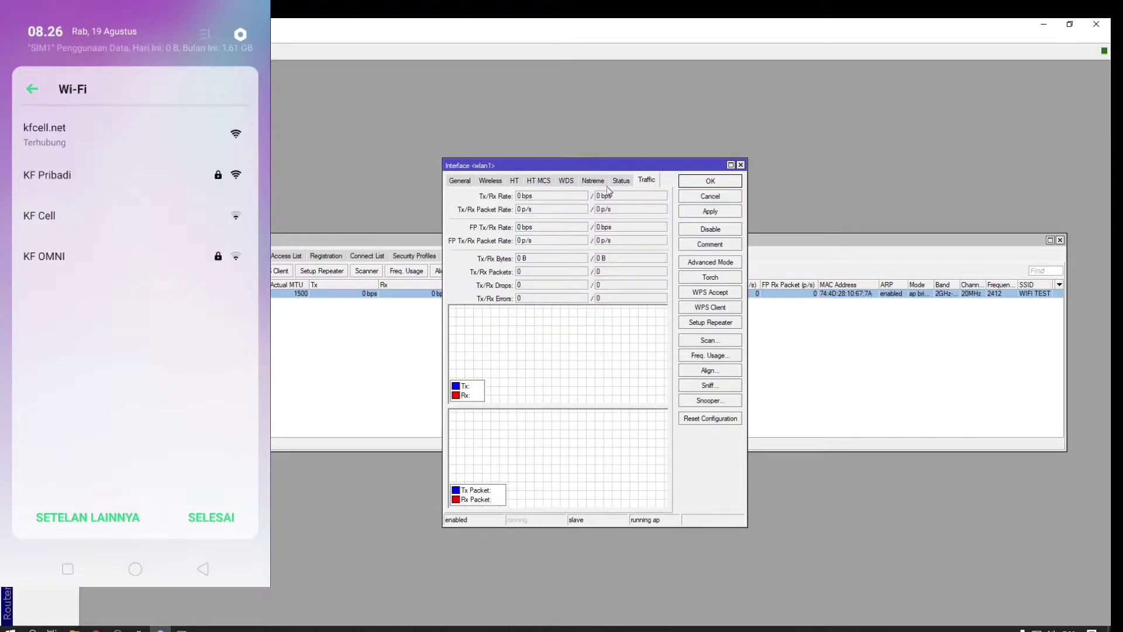
{"action": "left_click", "coordinate": [710, 181]}
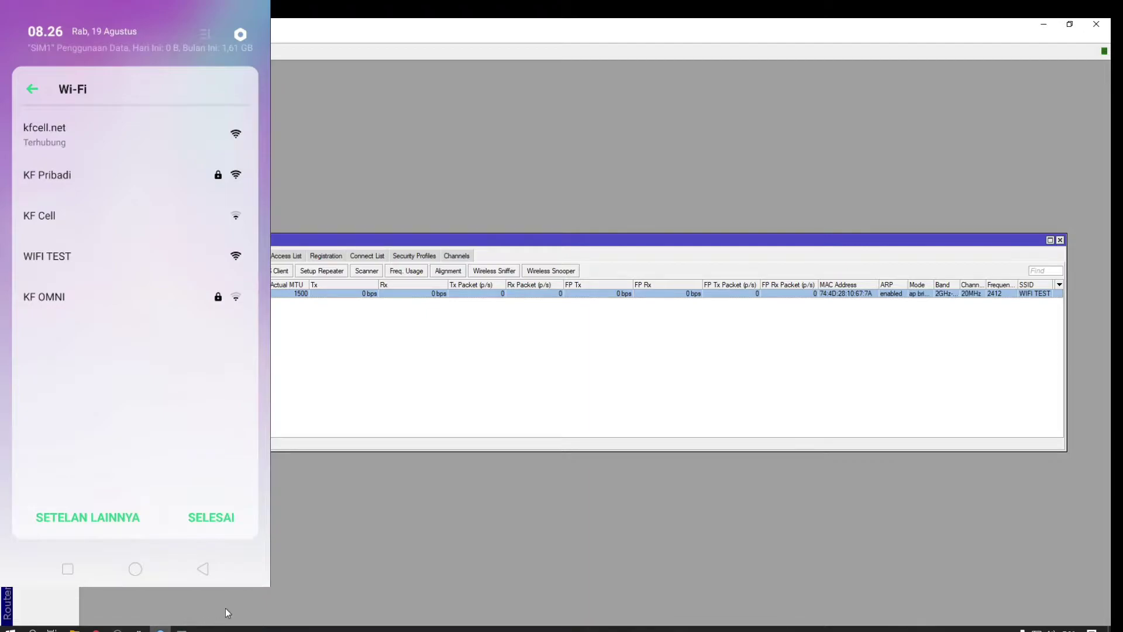
Bring the scrcpy phone mirror window to the front
{"action": "left_click", "coordinate": [160, 629]}
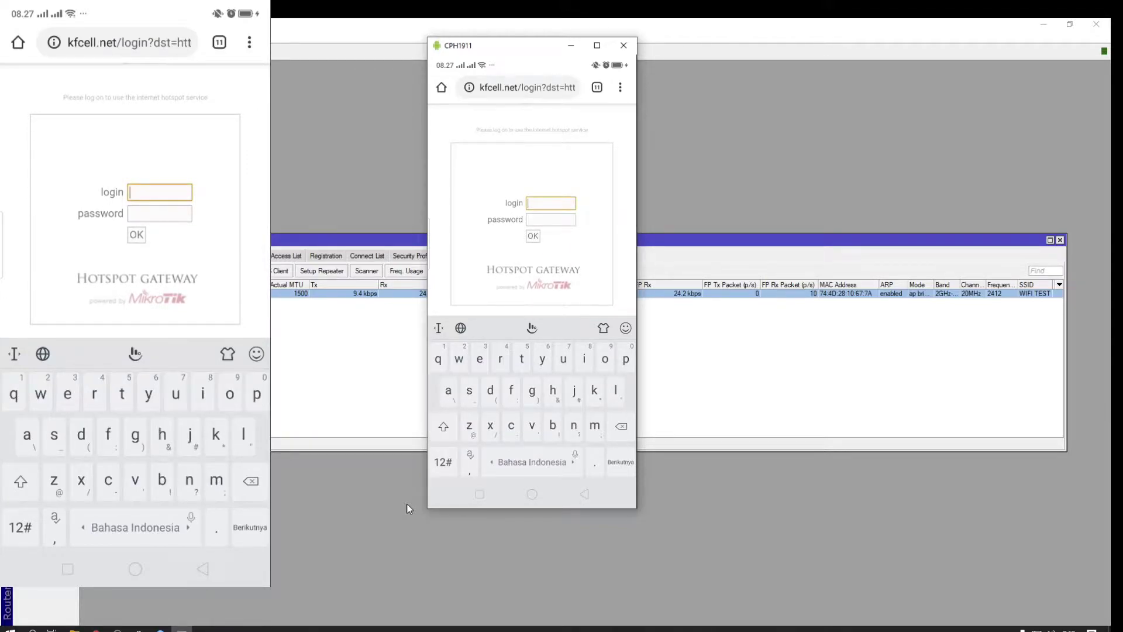
Enter the user name admin and dismiss the saved-accounts prompt
{"action": "type", "text": "a"}
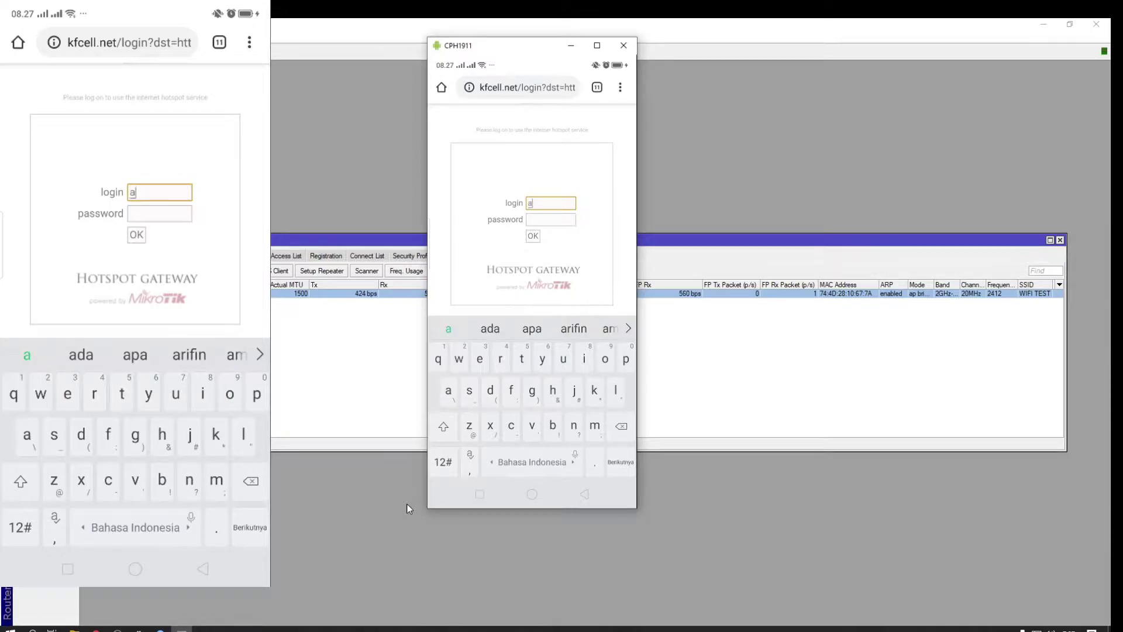
{"action": "type", "text": "dmin"}
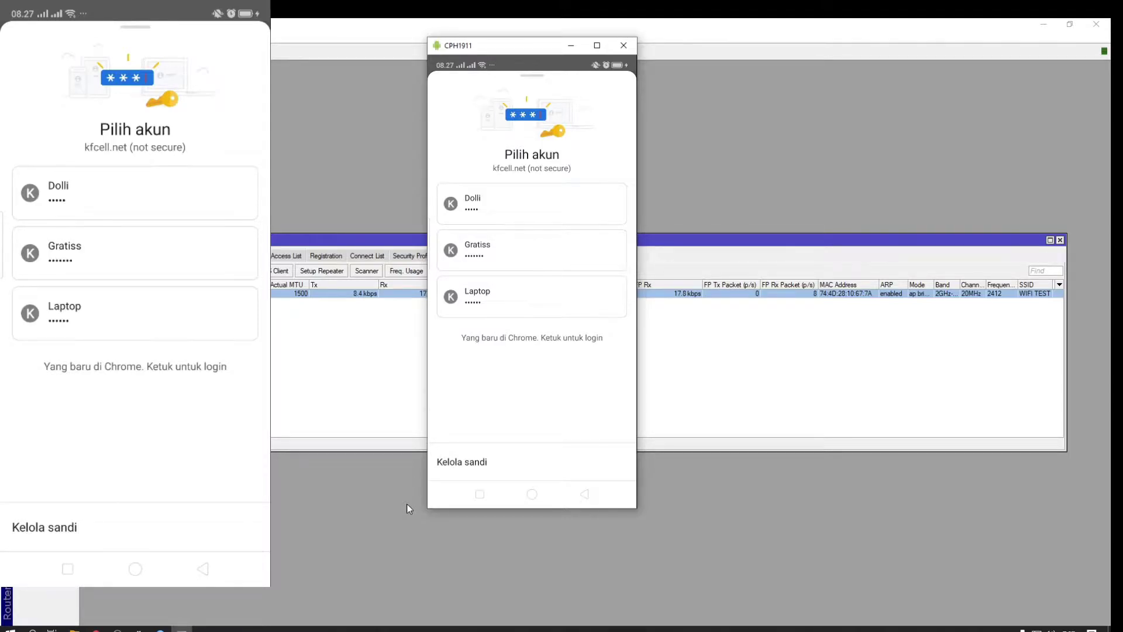
{"action": "key", "text": "Escape"}
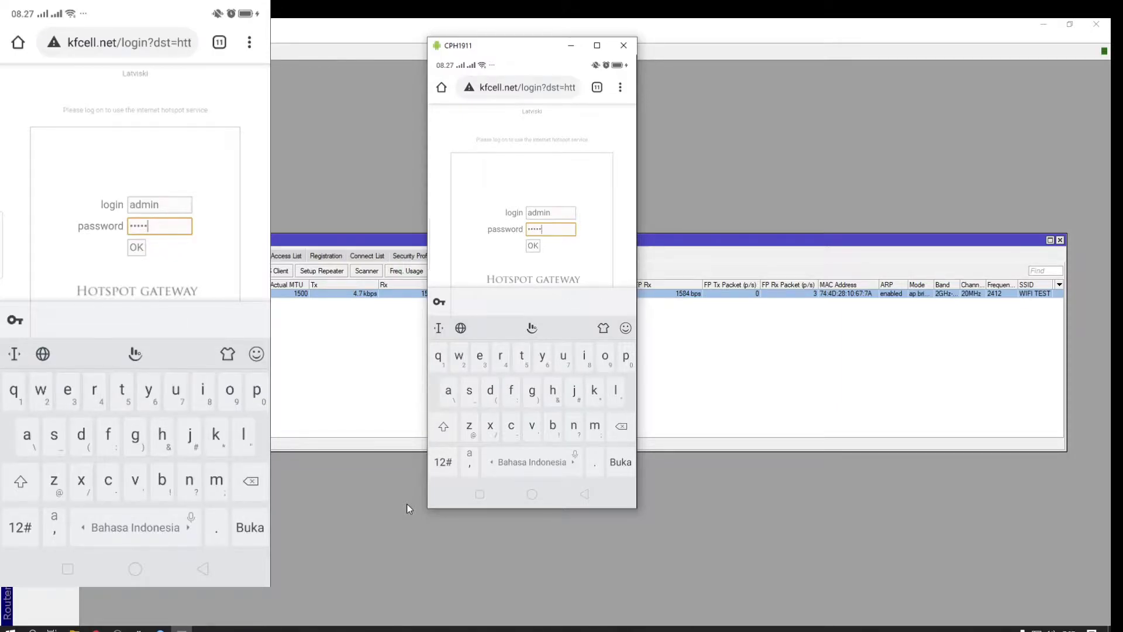
Submit the kfcell.net hotspot login and close Chrome's 'Periksa sandi Anda' warning
{"action": "key", "text": "Return"}
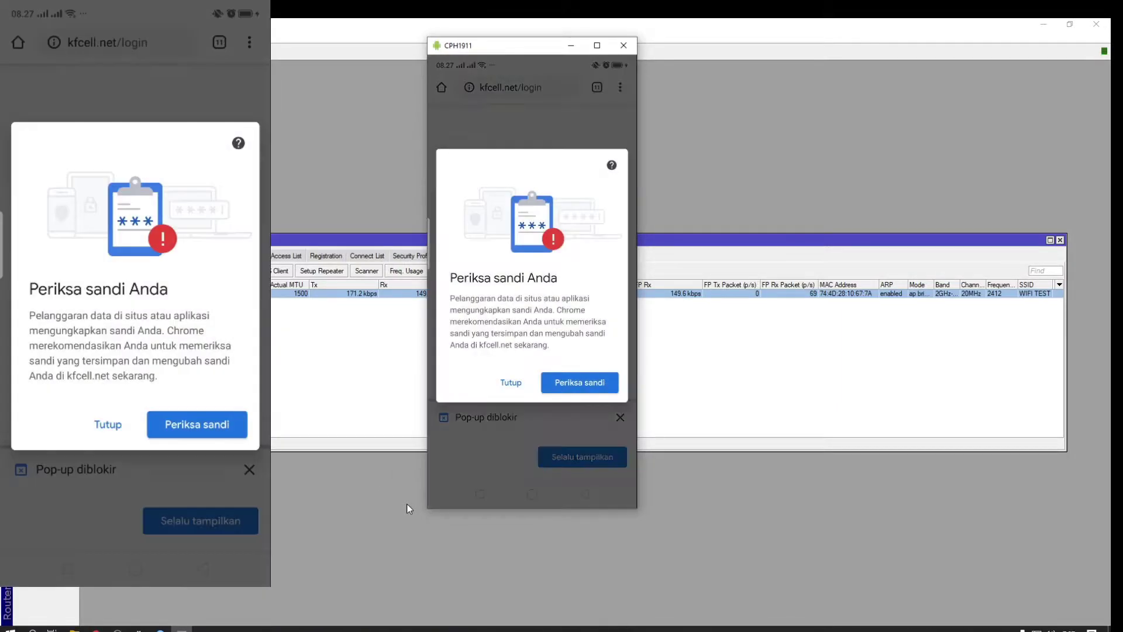
{"action": "key", "text": "Escape"}
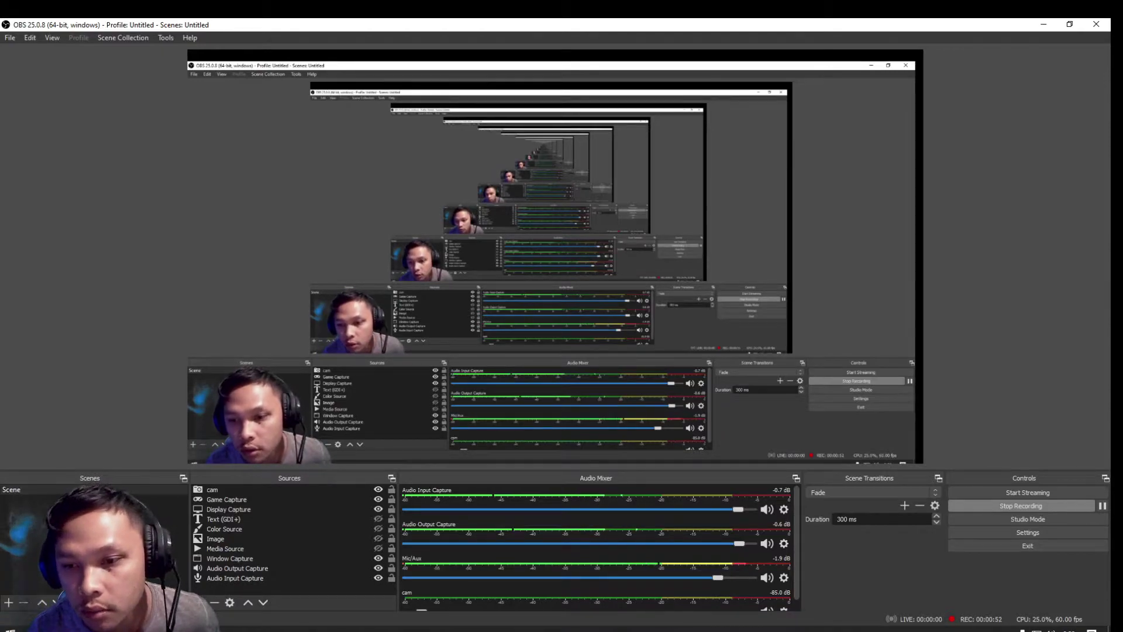
Go to kfcell.blogspot and open the LOGIN HOTSPOT TRANSPARAN post from the sidebar
{"action": "left_click", "coordinate": [1045, 24]}
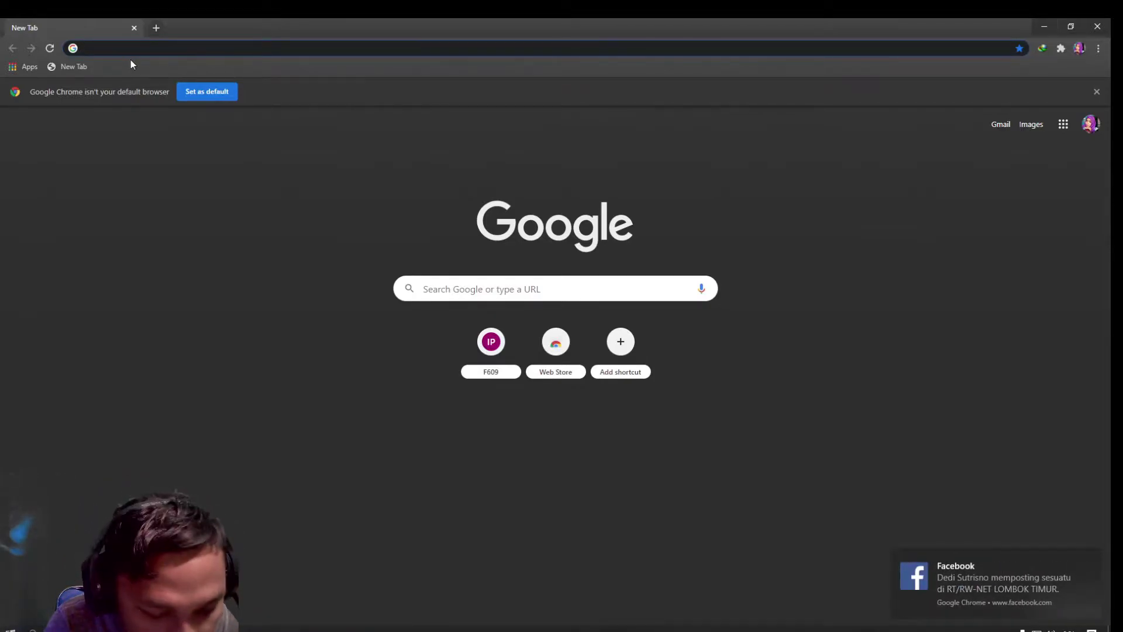
{"action": "type", "text": "kfcell.b"}
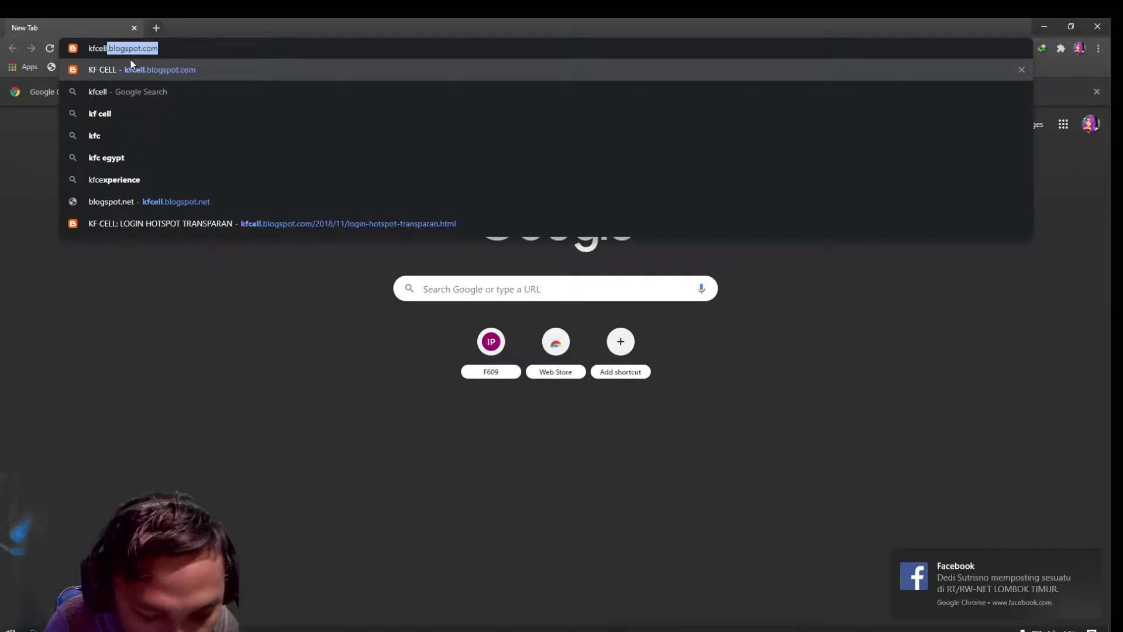
{"action": "type", "text": "logspo"}
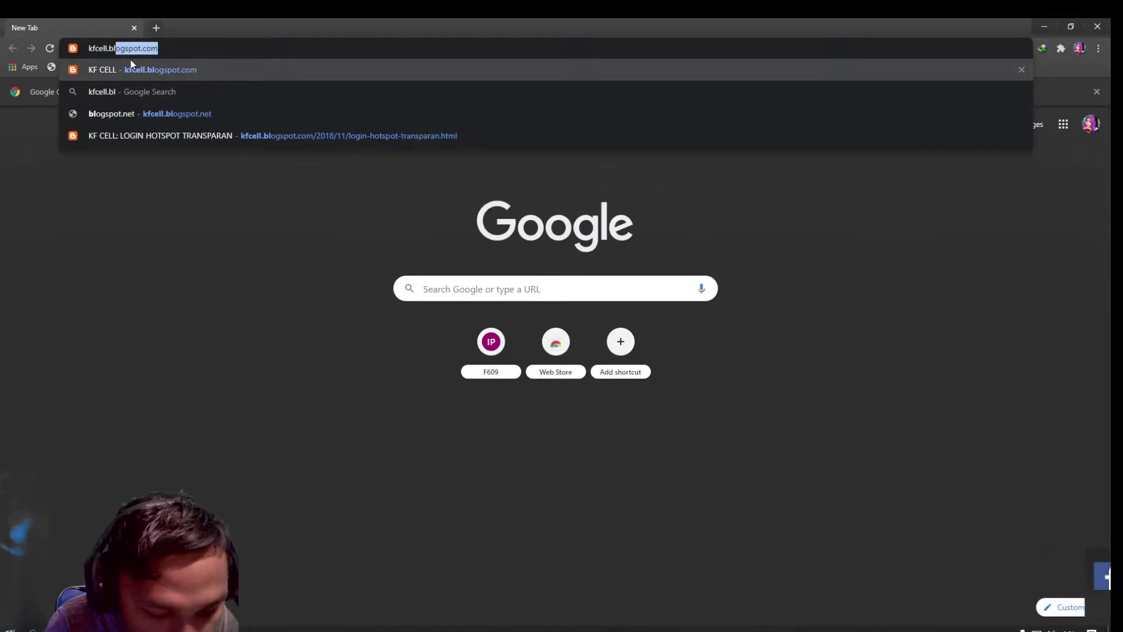
{"action": "type", "text": "t"}
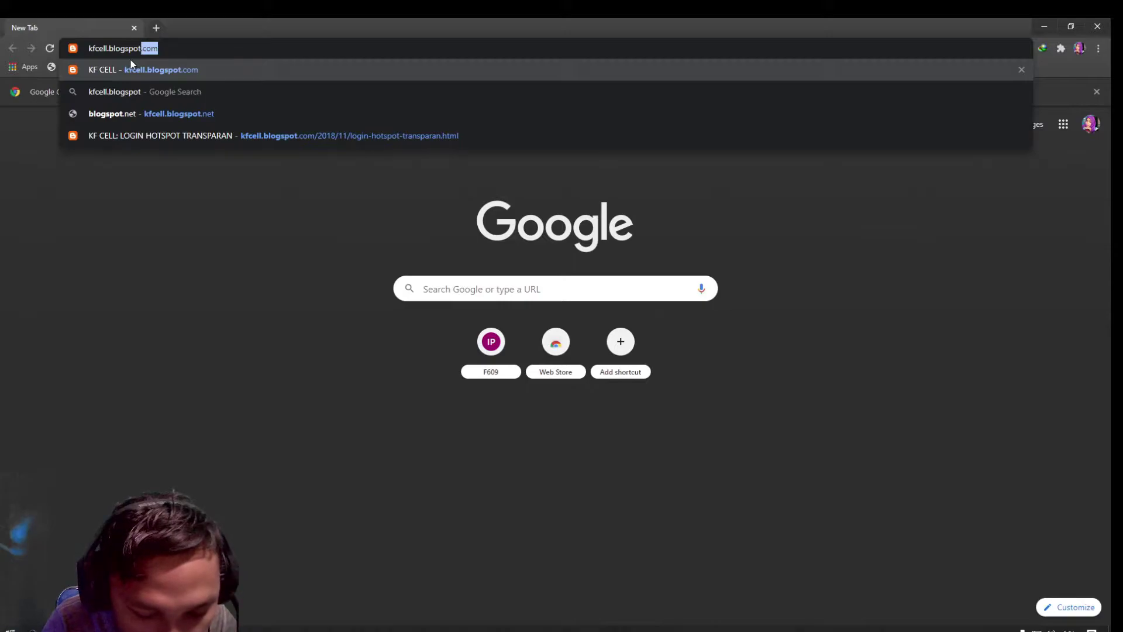
{"action": "key", "text": "Return"}
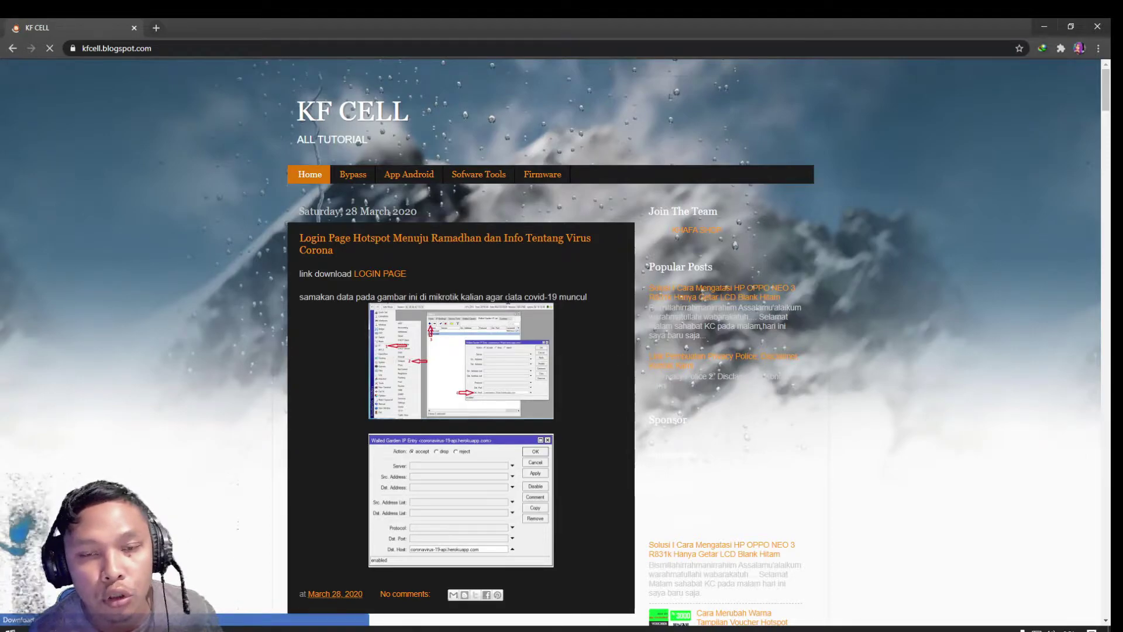
{"action": "scroll", "coordinate": [583, 343], "scroll_direction": "down", "scroll_amount": 2}
{"action": "scroll", "coordinate": [582, 344], "scroll_direction": "down", "scroll_amount": 2}
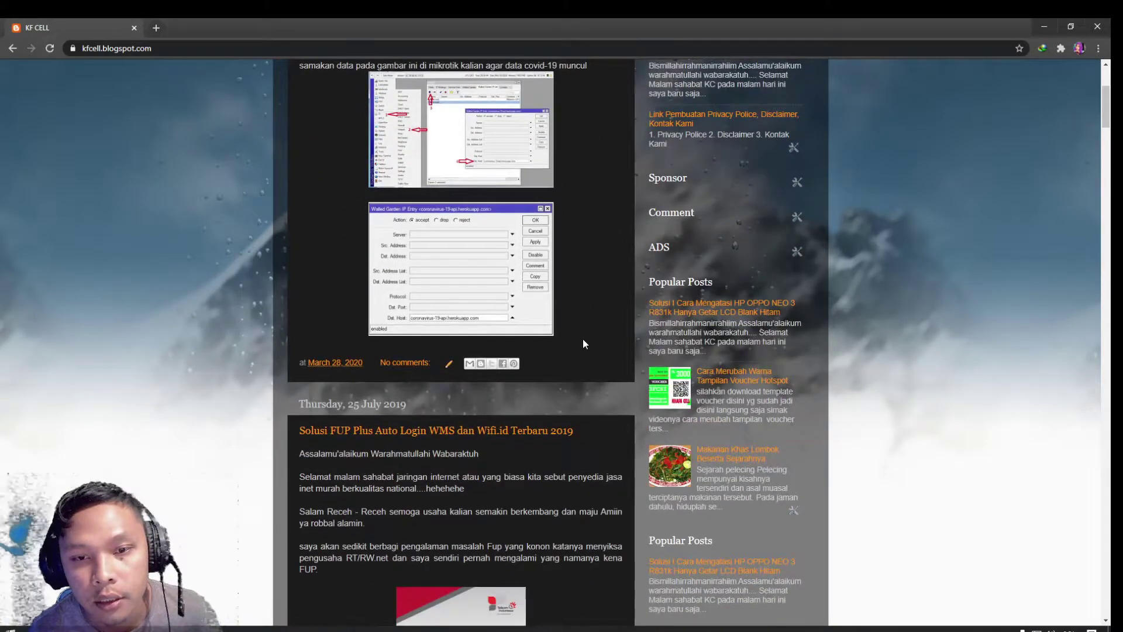
{"action": "scroll", "coordinate": [583, 343], "scroll_direction": "down", "scroll_amount": 4}
{"action": "scroll", "coordinate": [582, 343], "scroll_direction": "down", "scroll_amount": 6}
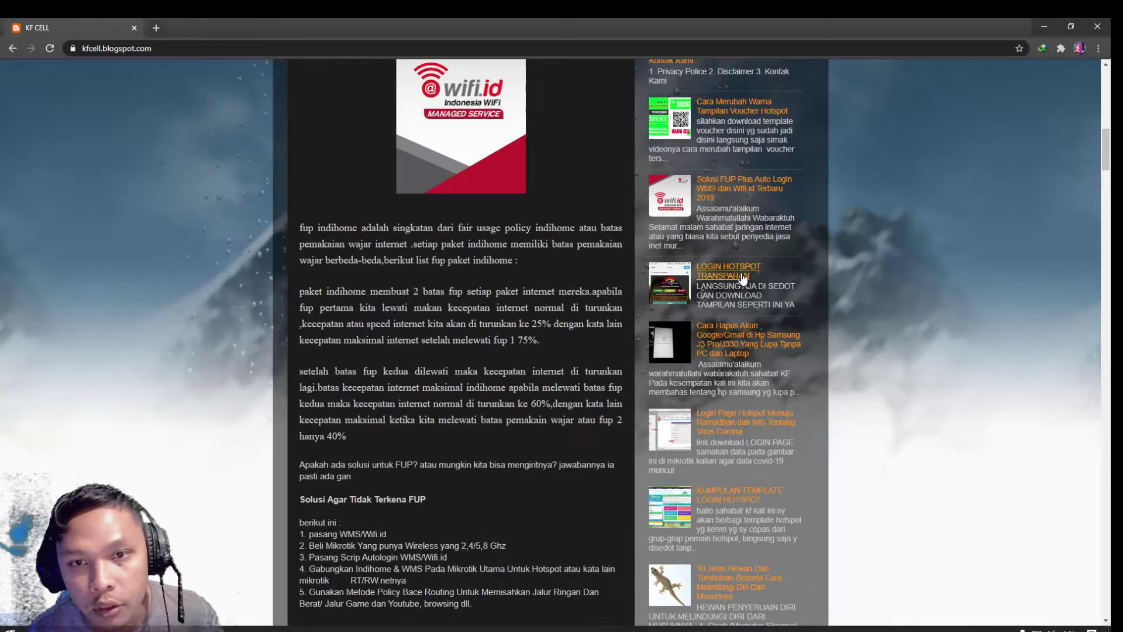
{"action": "left_click", "coordinate": [743, 278]}
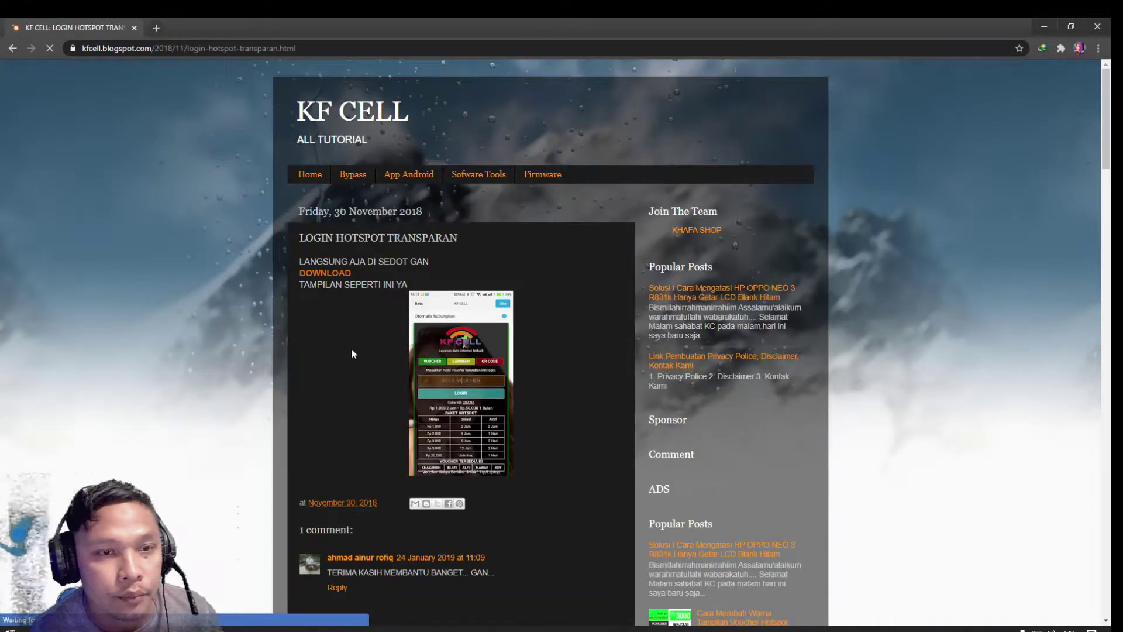
Download kfcell transparan.rar from the post's Google Drive link with IDM and open it in WinRAR
{"action": "left_click", "coordinate": [330, 274]}
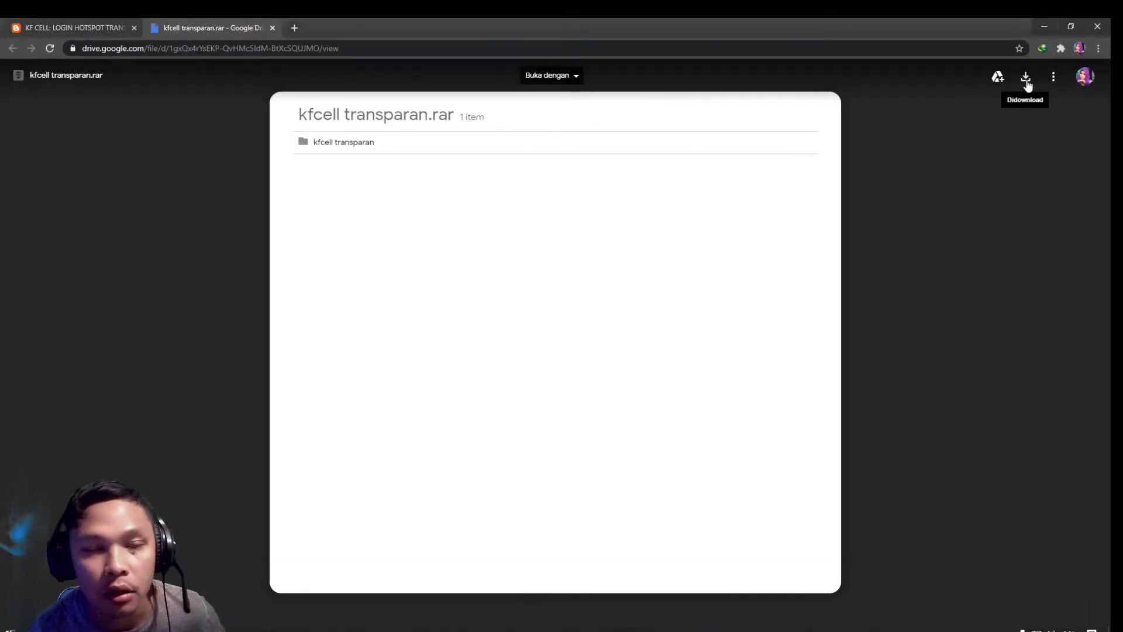
{"action": "left_click", "coordinate": [1027, 82]}
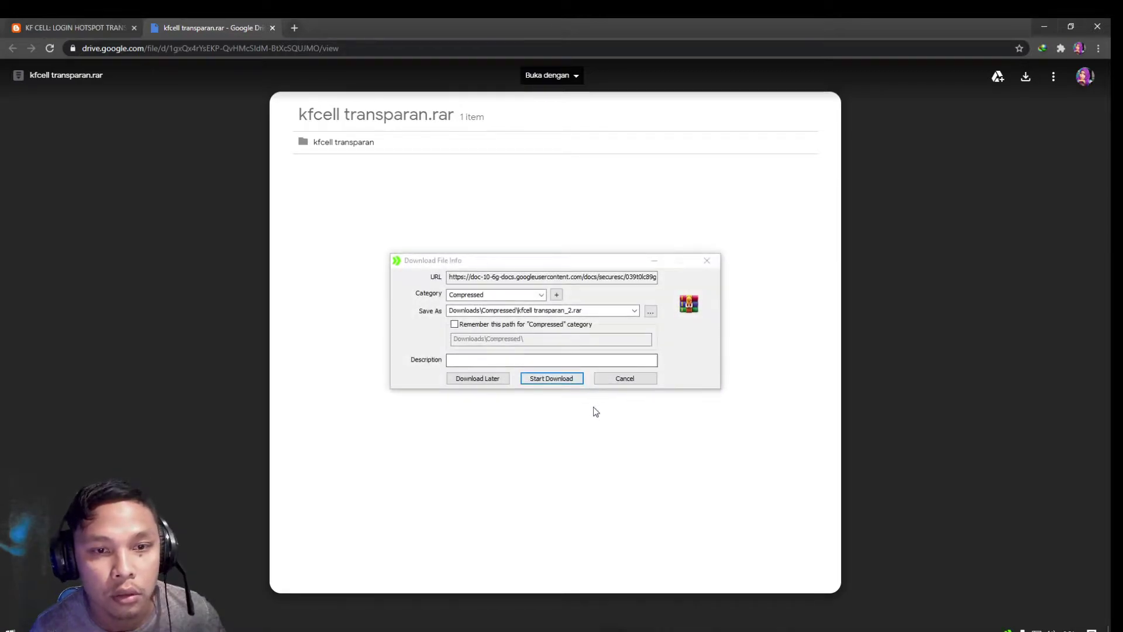
{"action": "left_click", "coordinate": [541, 383]}
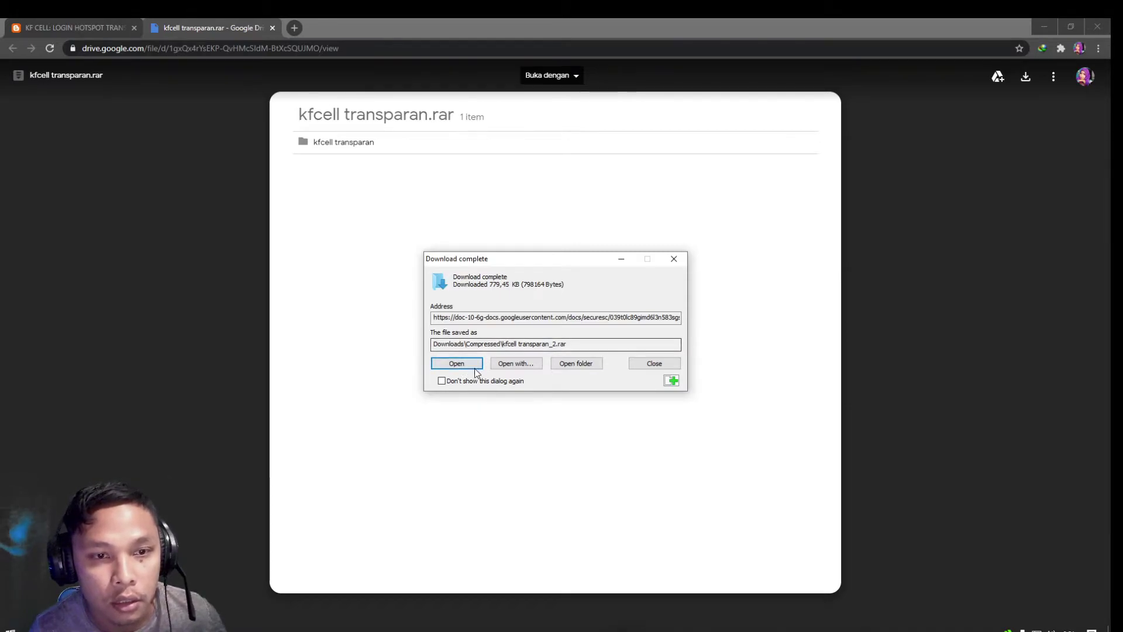
{"action": "left_click", "coordinate": [456, 364]}
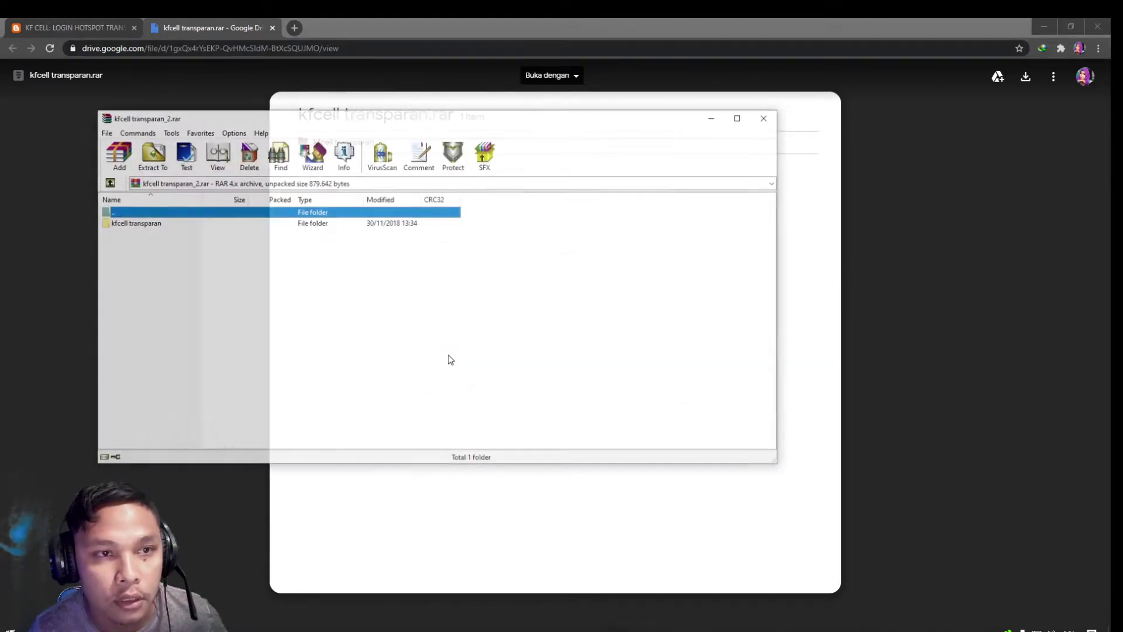
Extract the kfcell transparan folder to D:\kfcell transparan, keeping the existing files
{"action": "left_click", "coordinate": [134, 223]}
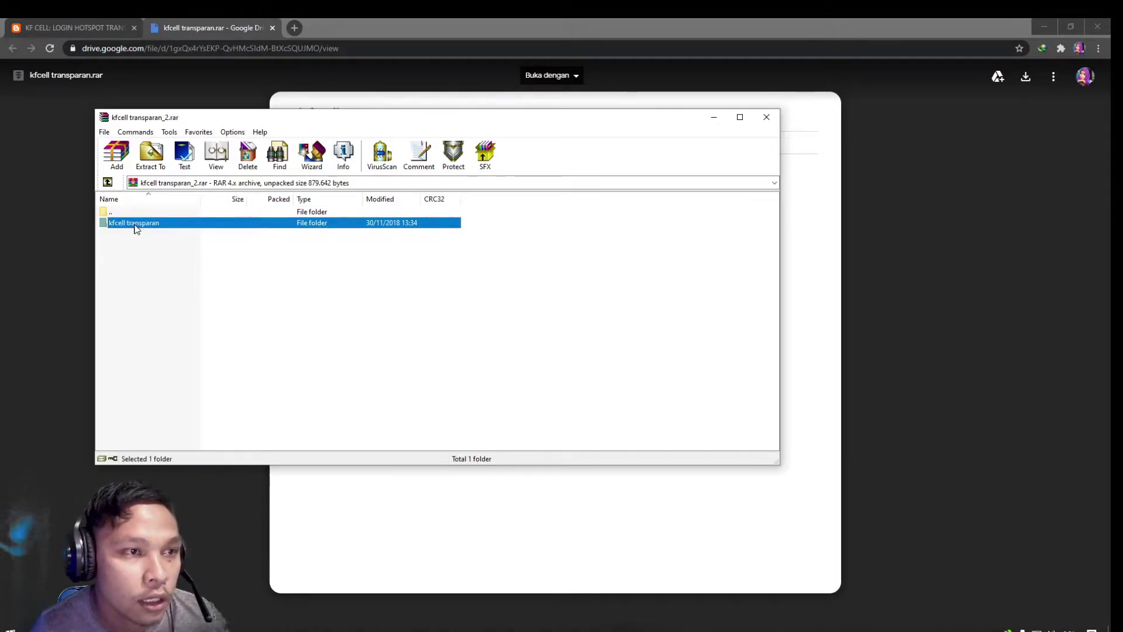
{"action": "left_click", "coordinate": [151, 154]}
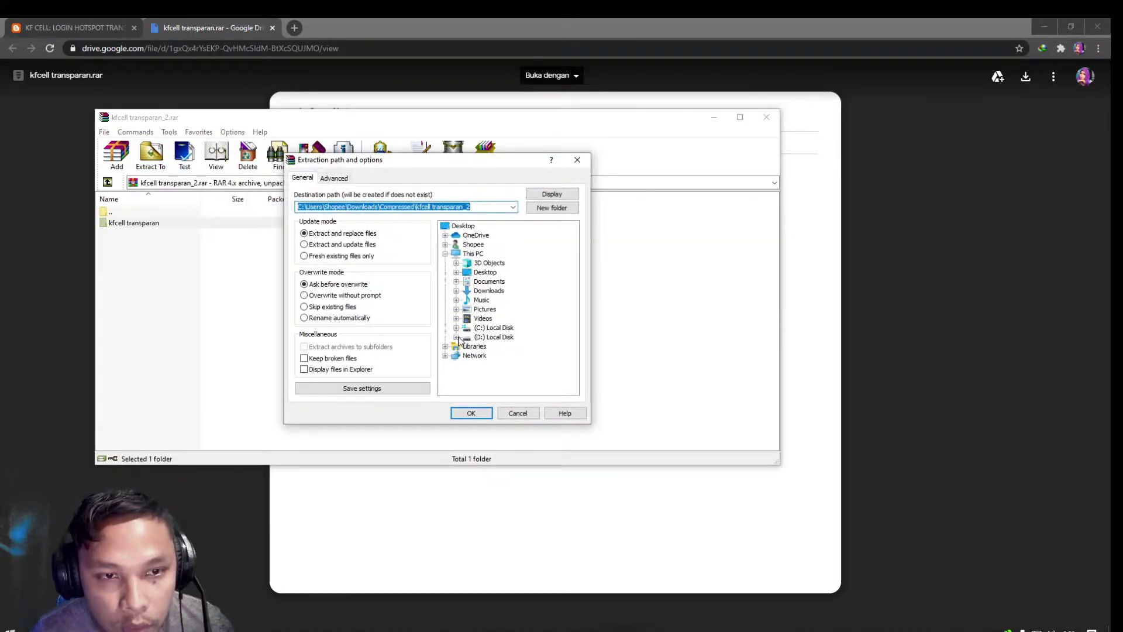
{"action": "left_click", "coordinate": [490, 337]}
{"action": "left_click", "coordinate": [456, 337]}
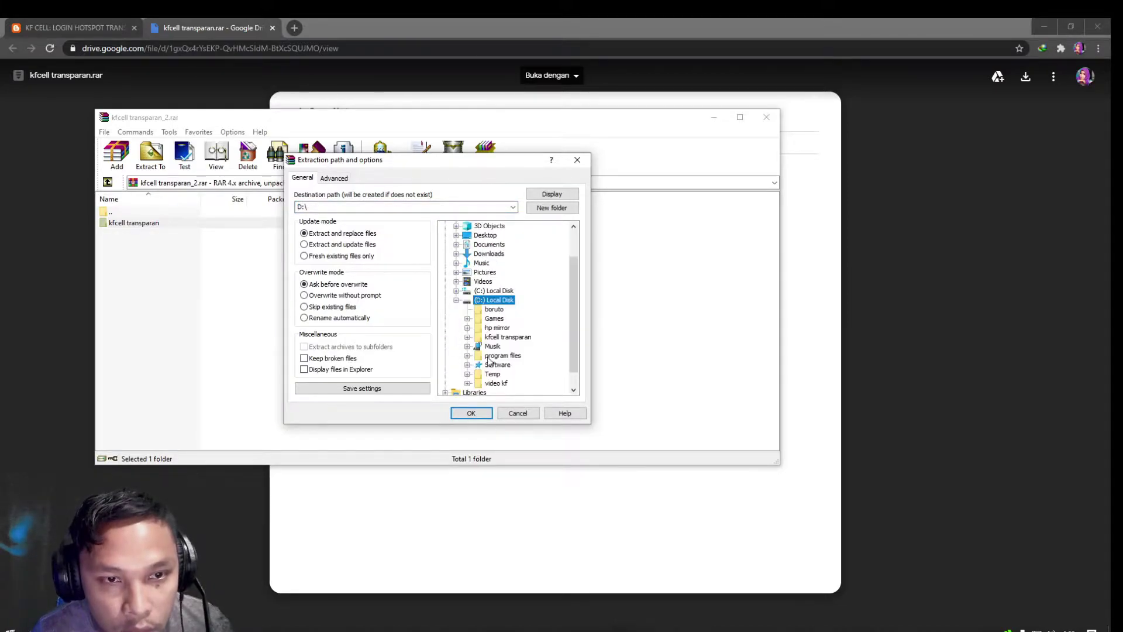
{"action": "scroll", "coordinate": [507, 347], "scroll_direction": "down", "scroll_amount": 1}
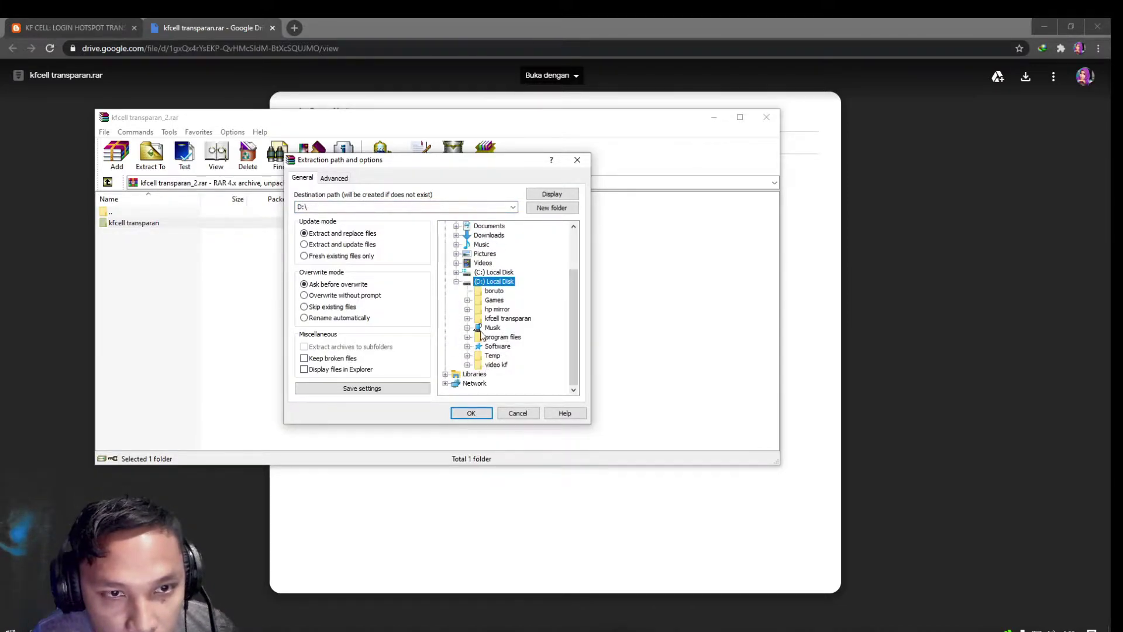
{"action": "left_click", "coordinate": [508, 320]}
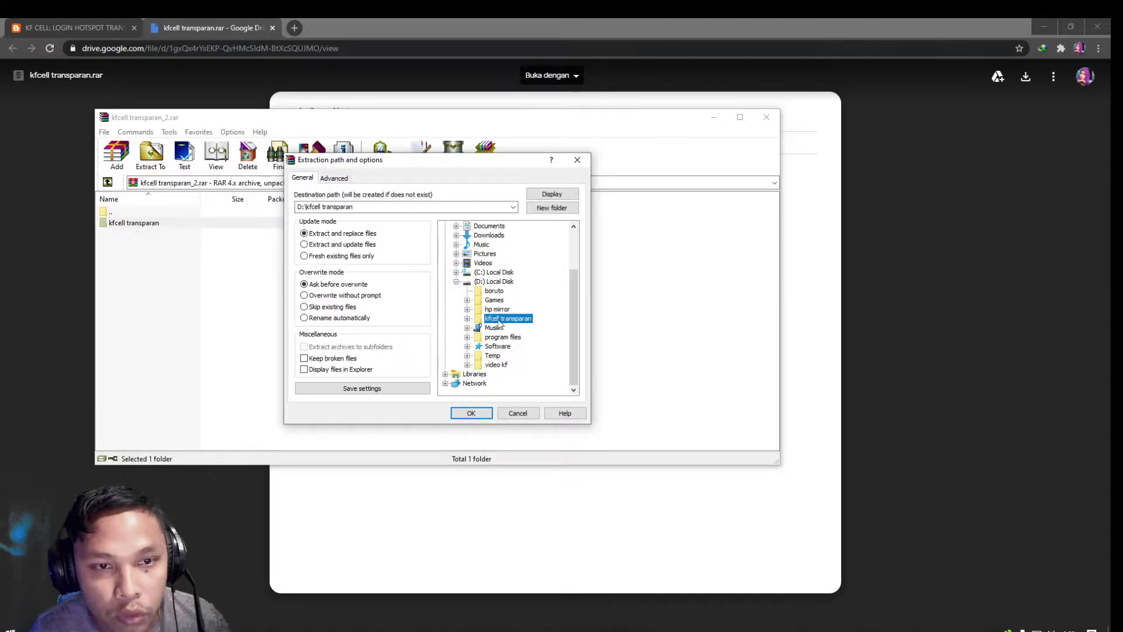
{"action": "left_click", "coordinate": [469, 414]}
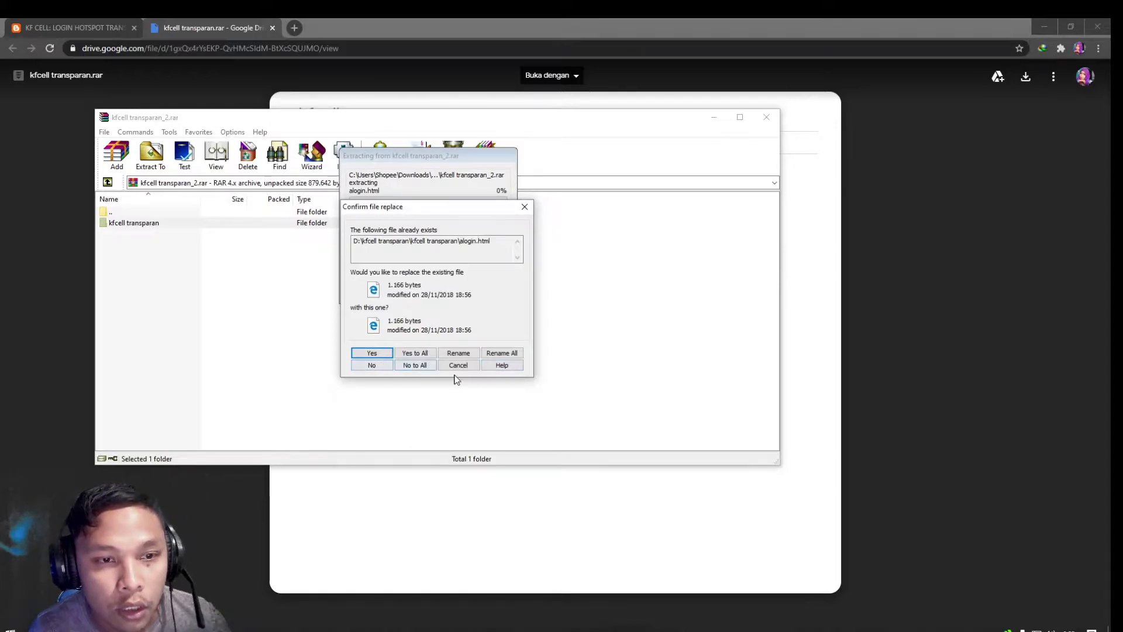
{"action": "left_click", "coordinate": [459, 366]}
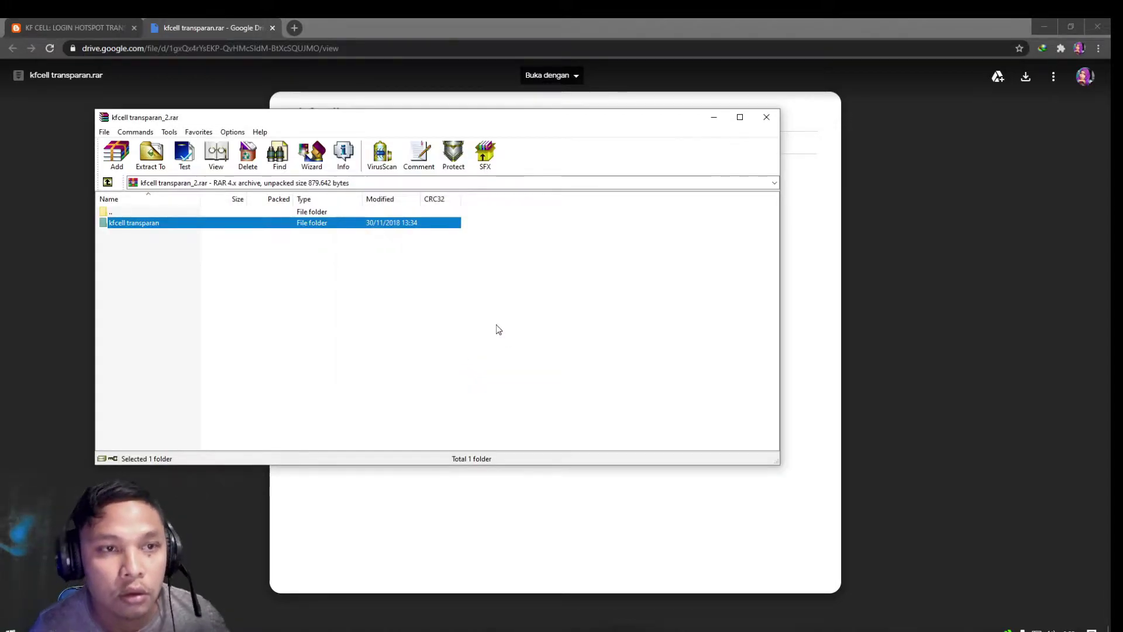
Close WinRAR and the Google Drive tab, then minimize Chrome
{"action": "left_click", "coordinate": [766, 117]}
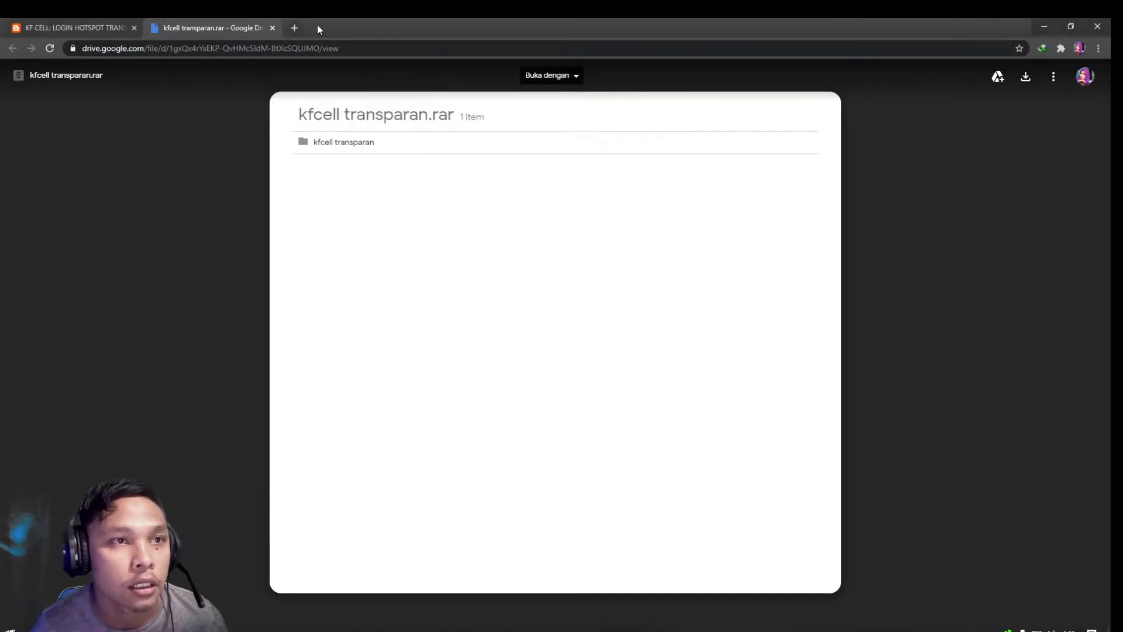
{"action": "left_click", "coordinate": [272, 28]}
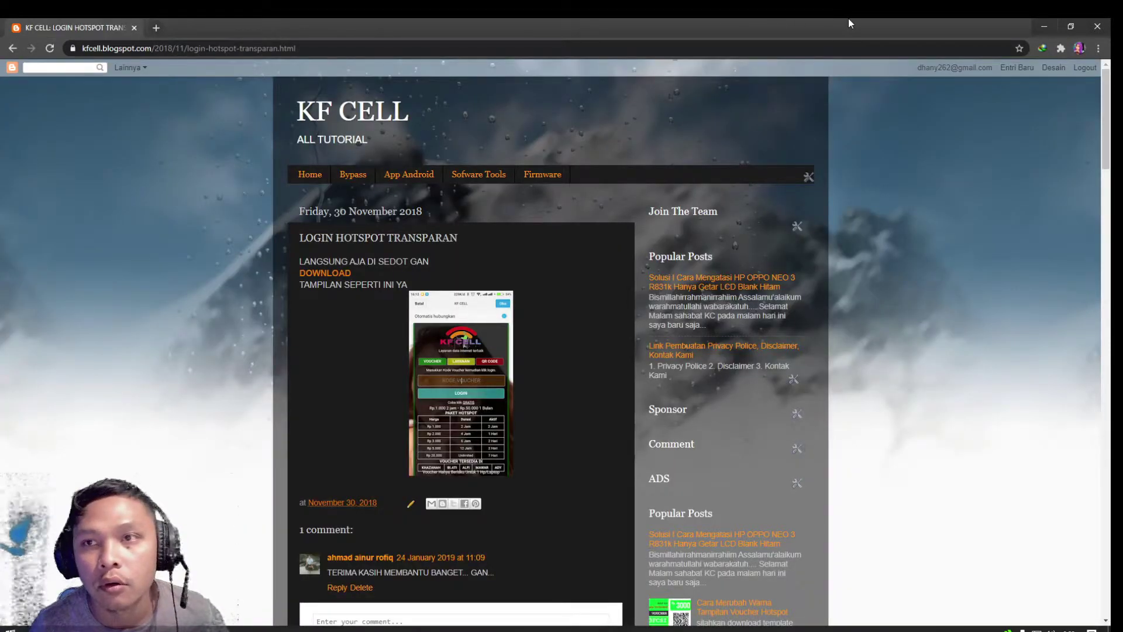
{"action": "left_click", "coordinate": [1042, 25]}
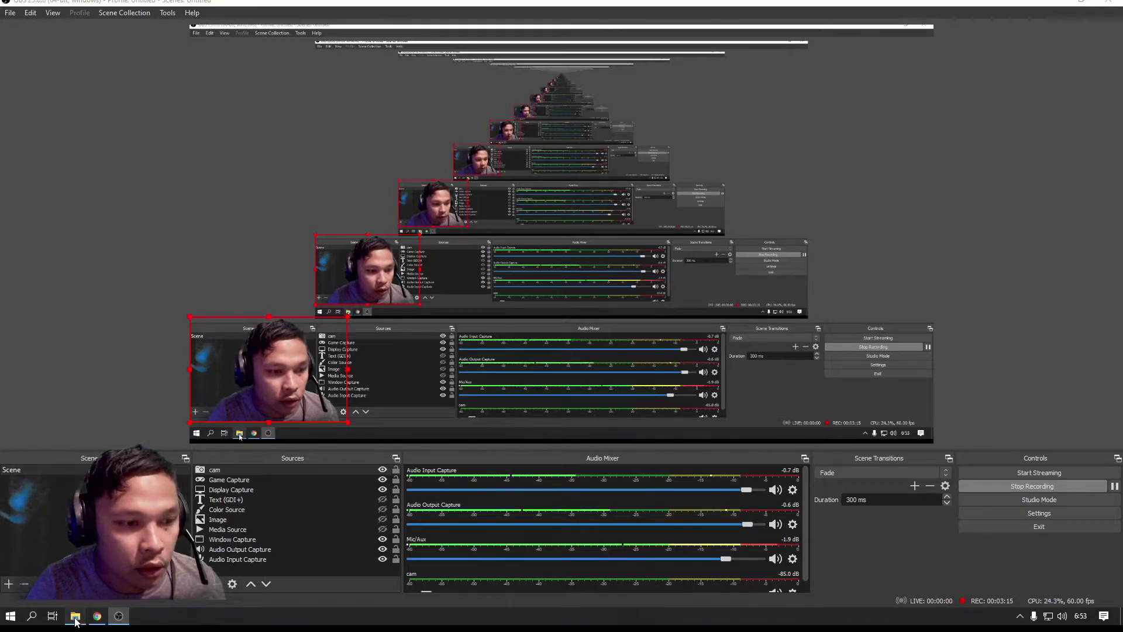
Open the inner kfcell transparan folder on D: and view the login page file in a browser
{"action": "left_click", "coordinate": [75, 617]}
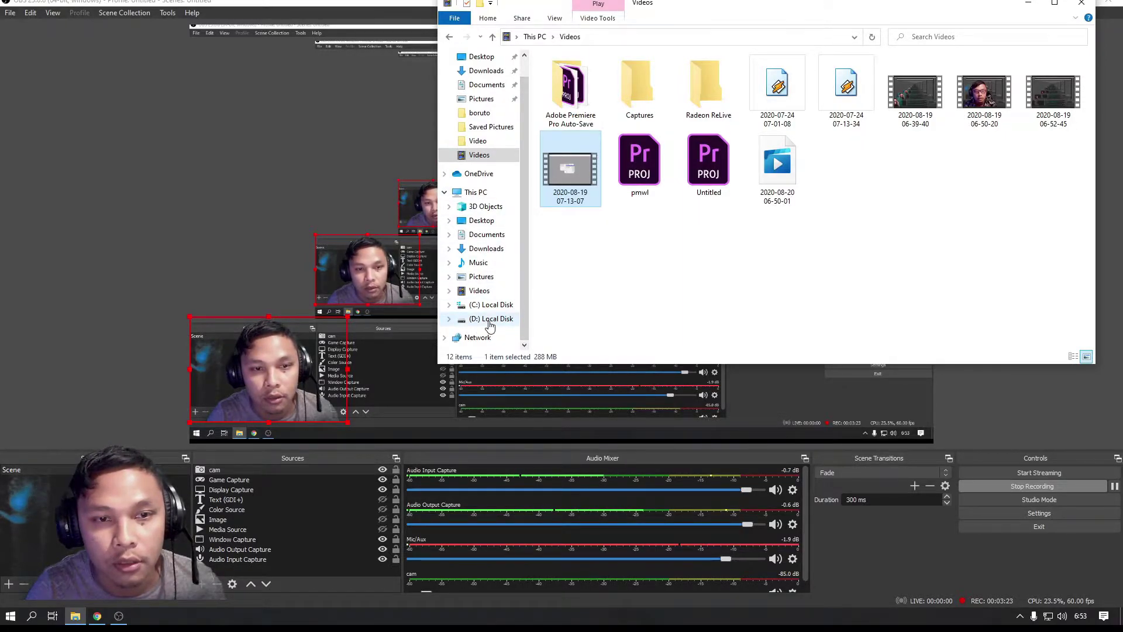
{"action": "left_click", "coordinate": [490, 326]}
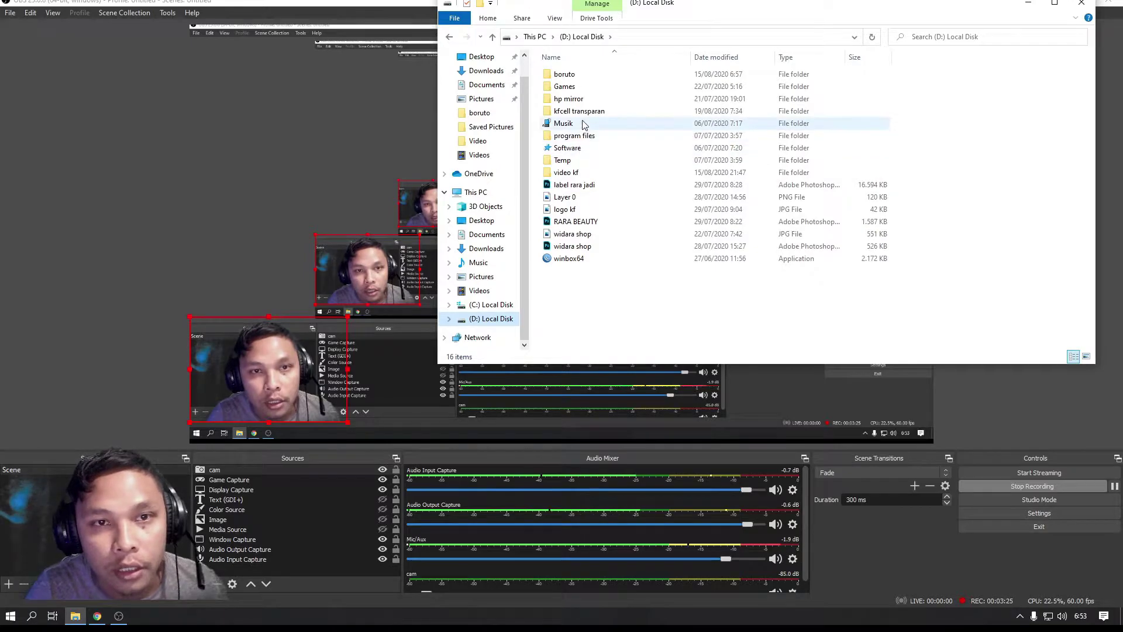
{"action": "double_click", "coordinate": [579, 111]}
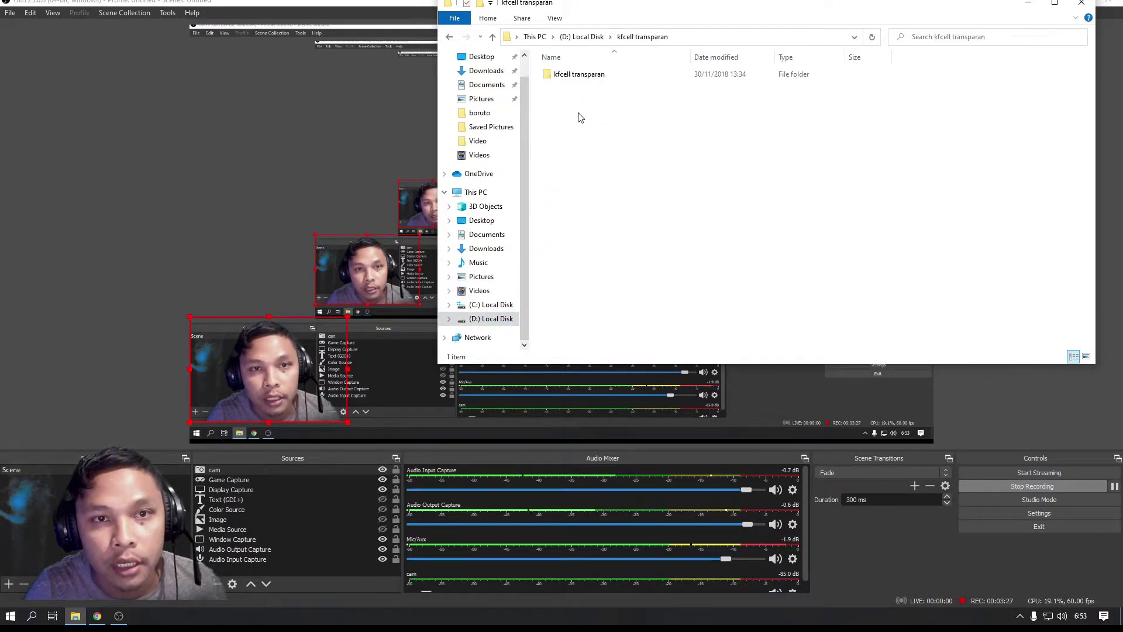
{"action": "double_click", "coordinate": [572, 74]}
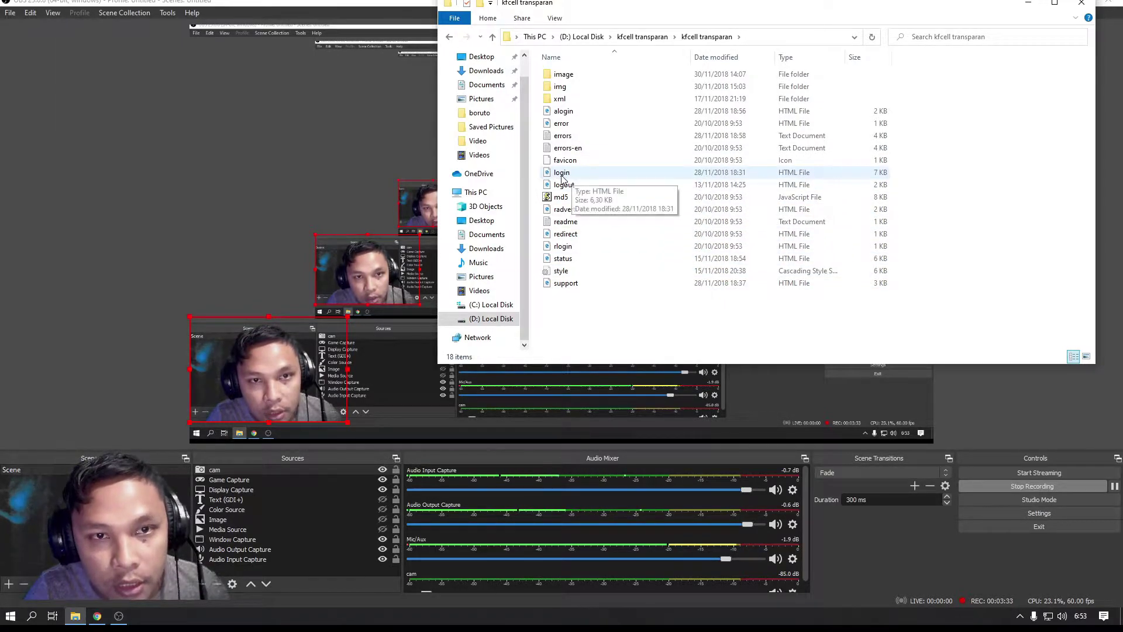
{"action": "double_click", "coordinate": [564, 175]}
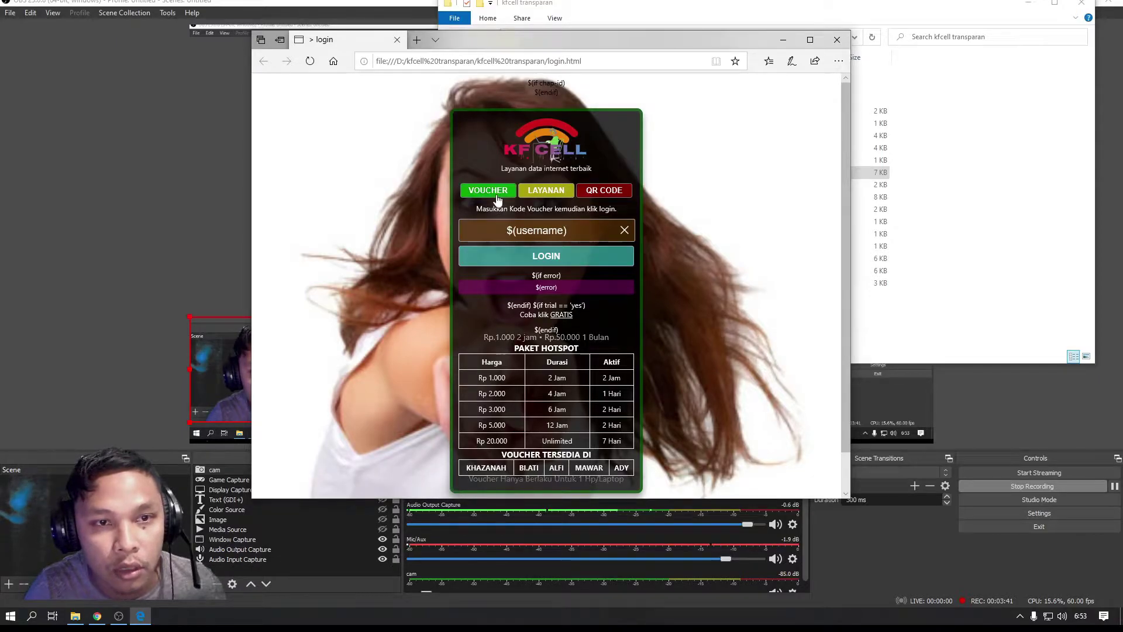
Close the QR scanner window, return to D: in Explorer and launch winbox64
{"action": "left_click", "coordinate": [587, 198]}
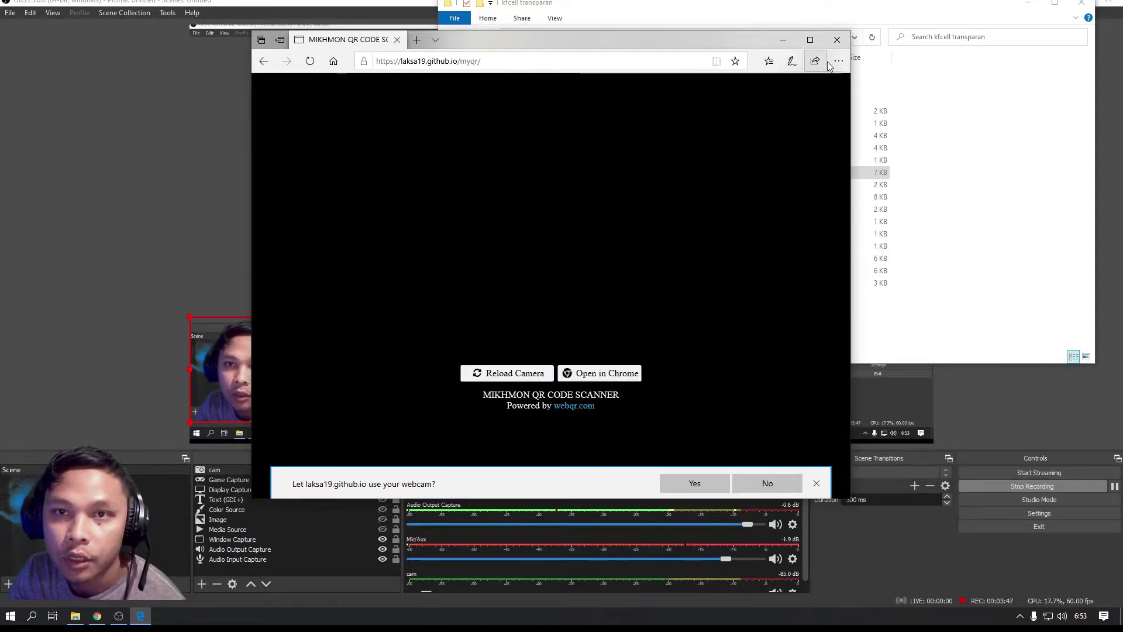
{"action": "left_click", "coordinate": [837, 39]}
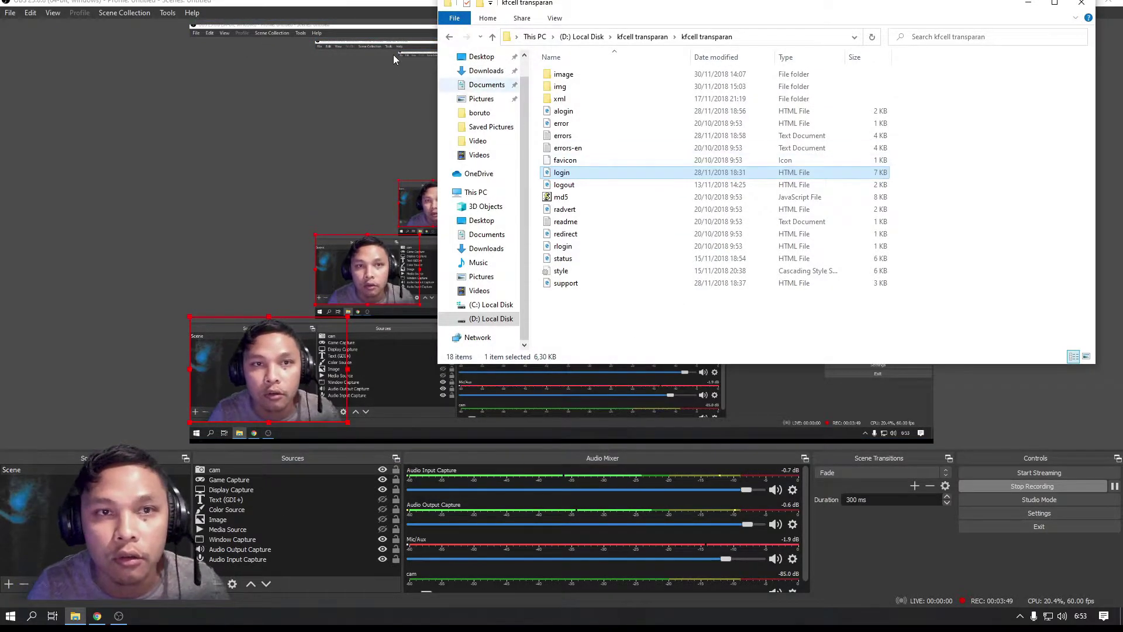
{"action": "left_click", "coordinate": [449, 38]}
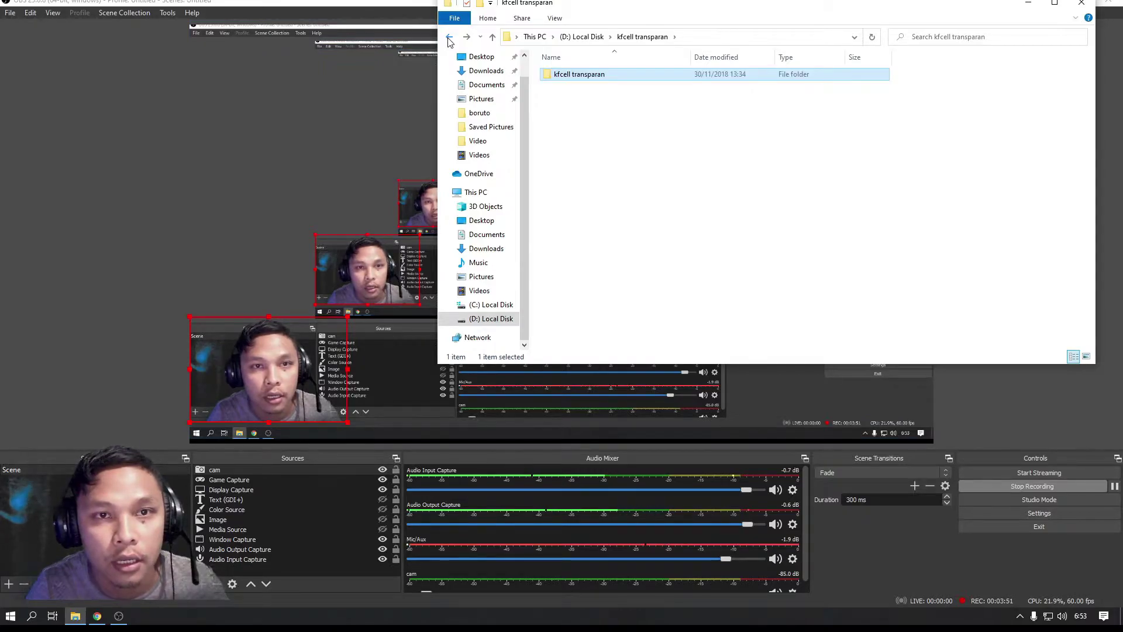
{"action": "left_click_drag", "start_coordinate": [585, 7], "coordinate": [797, 84]}
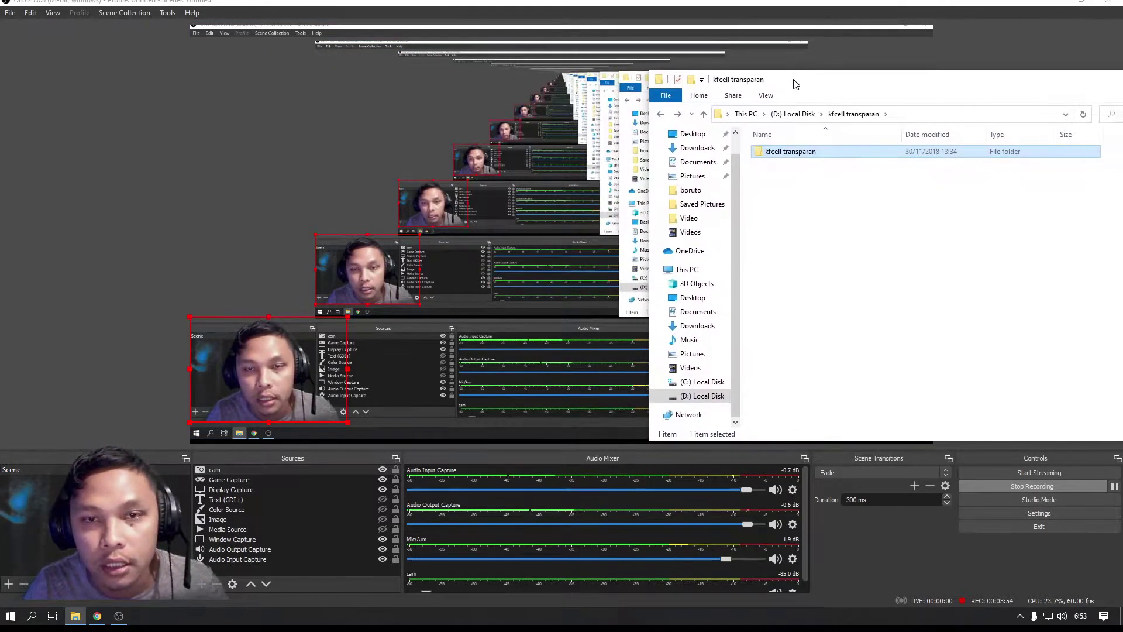
{"action": "left_click", "coordinate": [661, 116]}
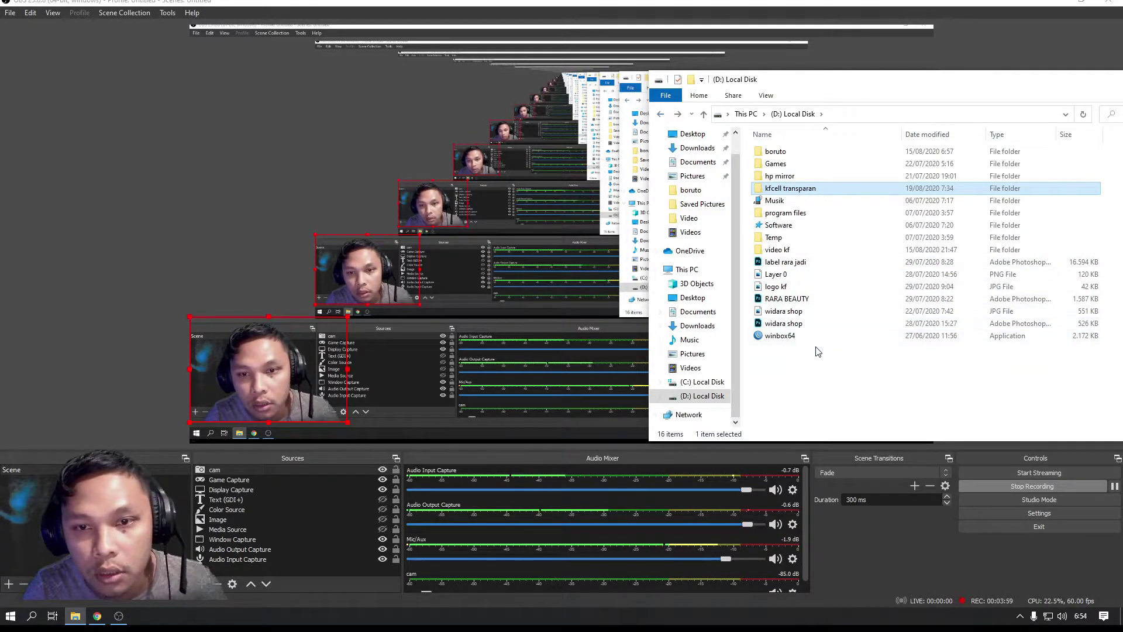
{"action": "double_click", "coordinate": [793, 335]}
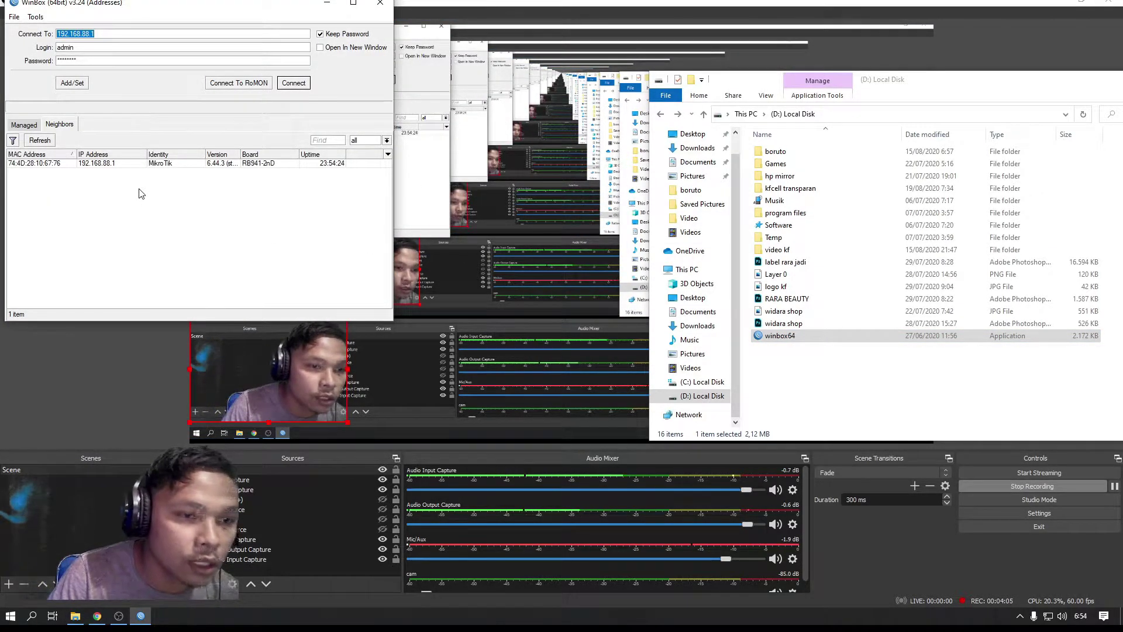
Connect to the MikroTik neighbour, clearing the saved password after the wrong-password error
{"action": "left_click", "coordinate": [42, 165]}
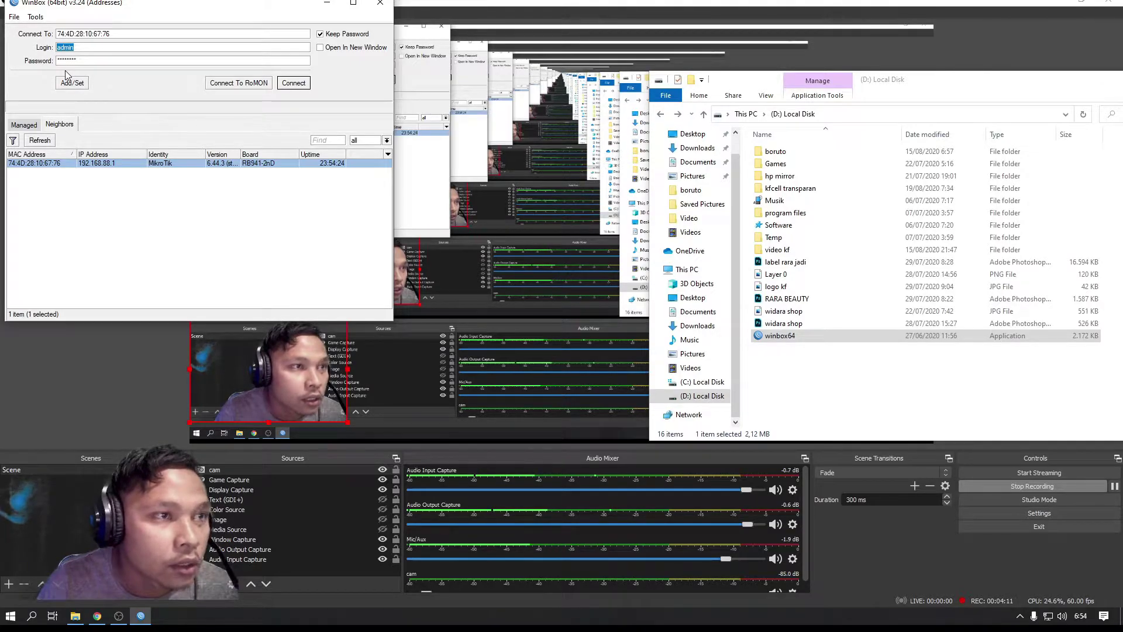
{"action": "left_click", "coordinate": [293, 83]}
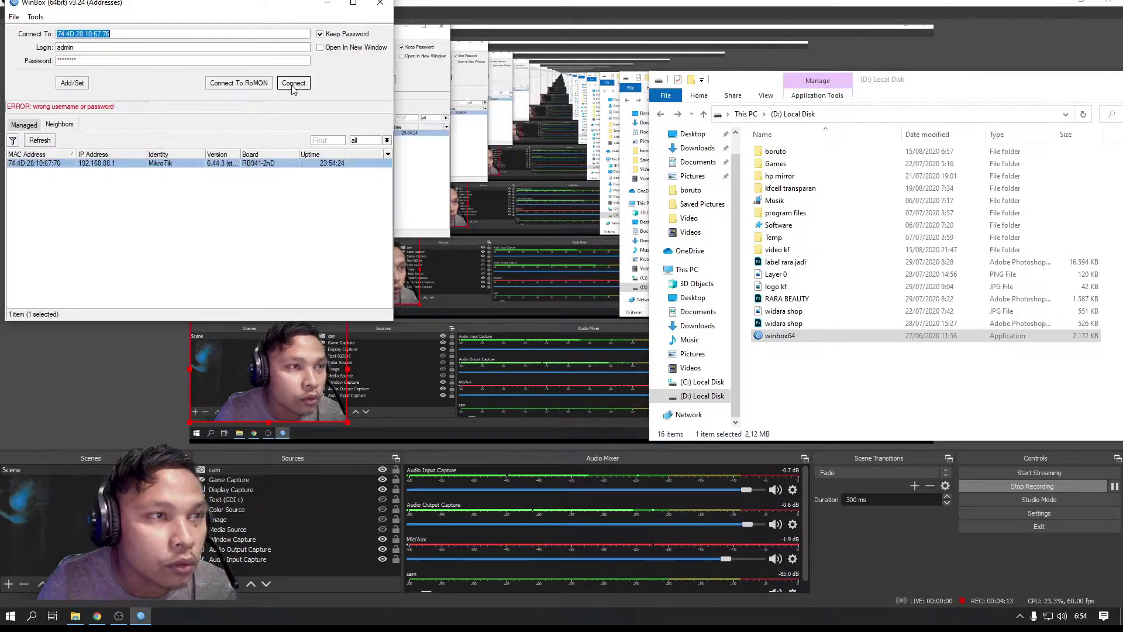
{"action": "key", "text": "Tab"}
{"action": "key", "text": "Tab"}
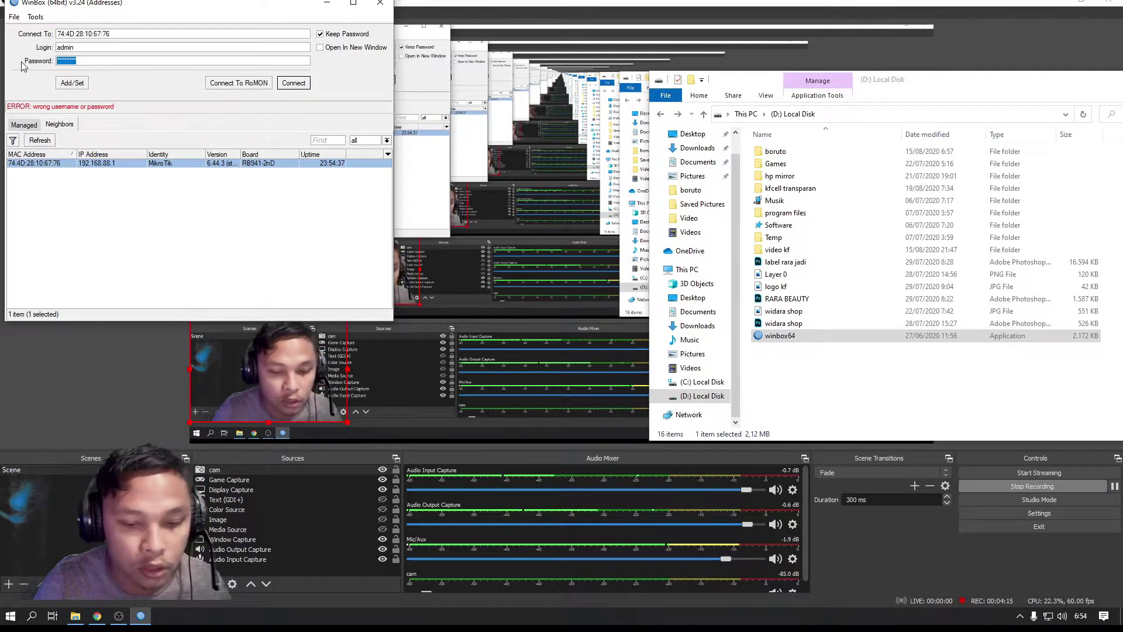
{"action": "key", "text": "BackSpace"}
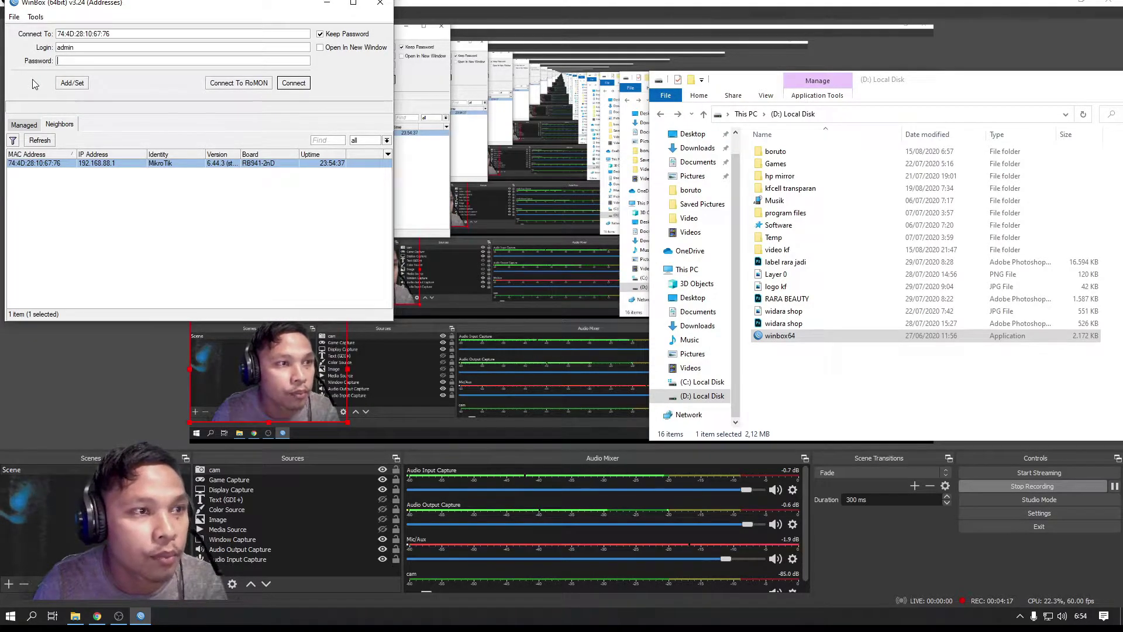
{"action": "left_click", "coordinate": [41, 164]}
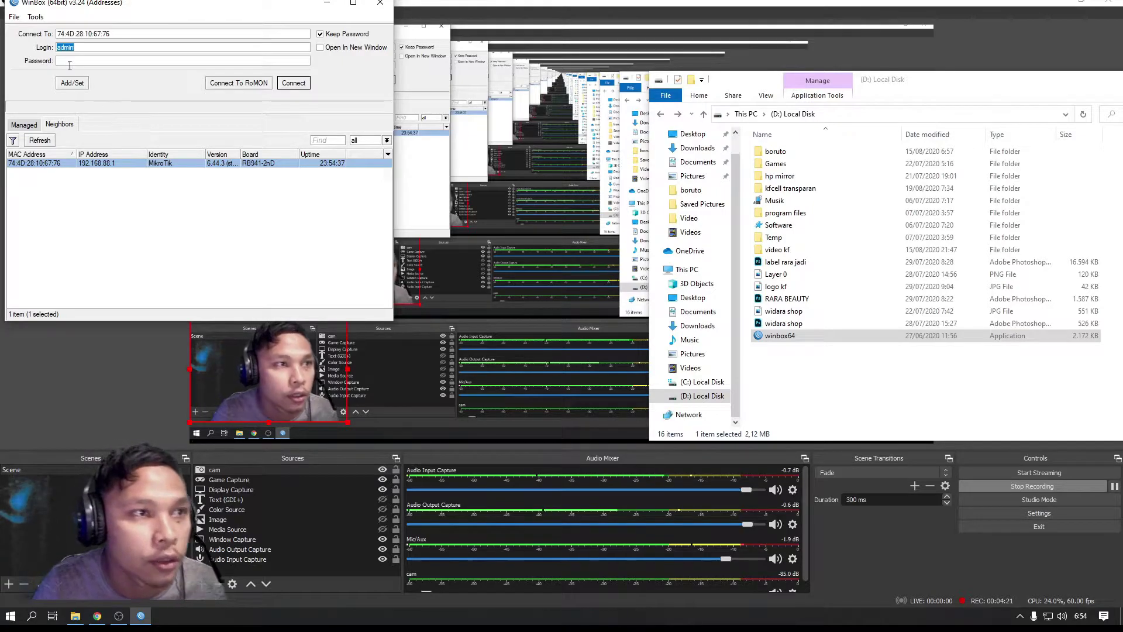
{"action": "left_click", "coordinate": [292, 83]}
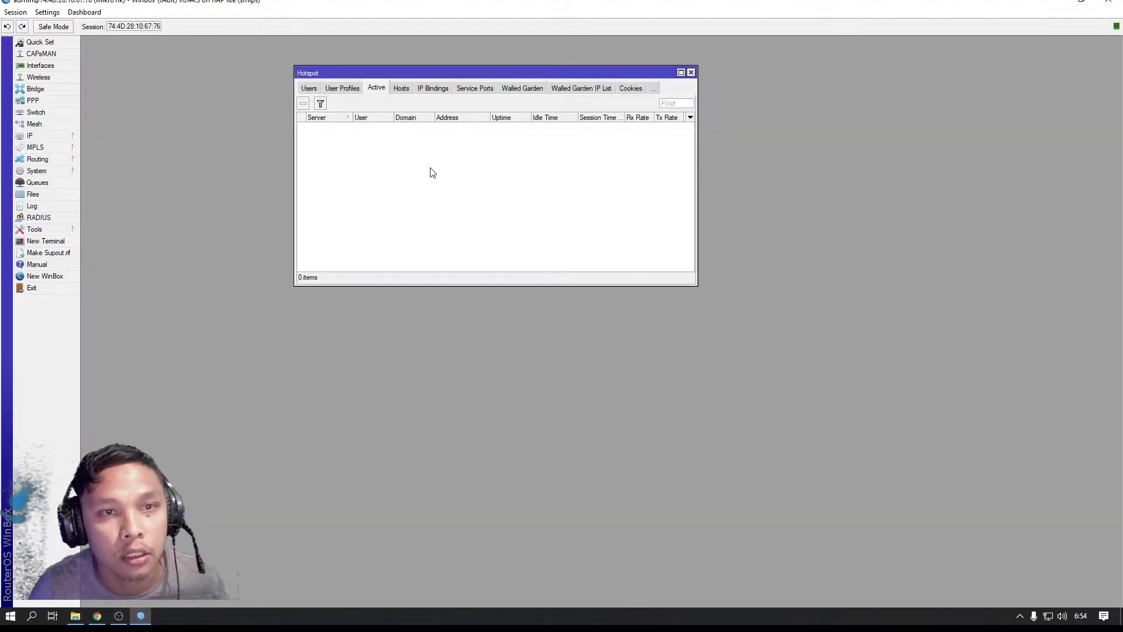
Close the Hotspot window and remove the kfcell transparan folder from the router's File List
{"action": "left_click", "coordinate": [691, 73]}
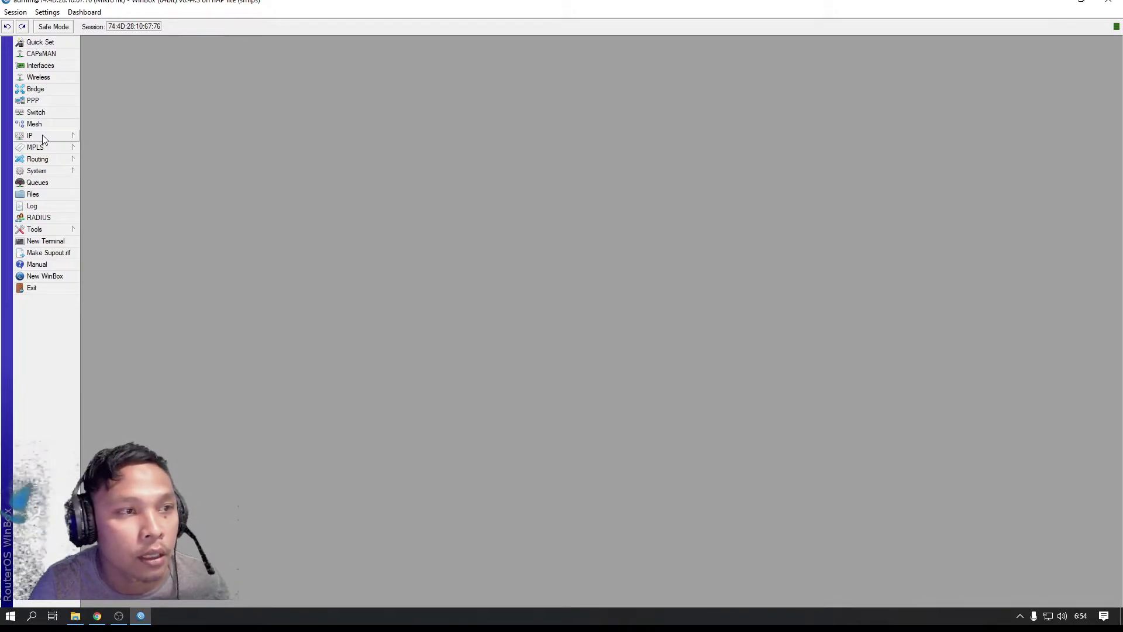
{"action": "left_click", "coordinate": [33, 197]}
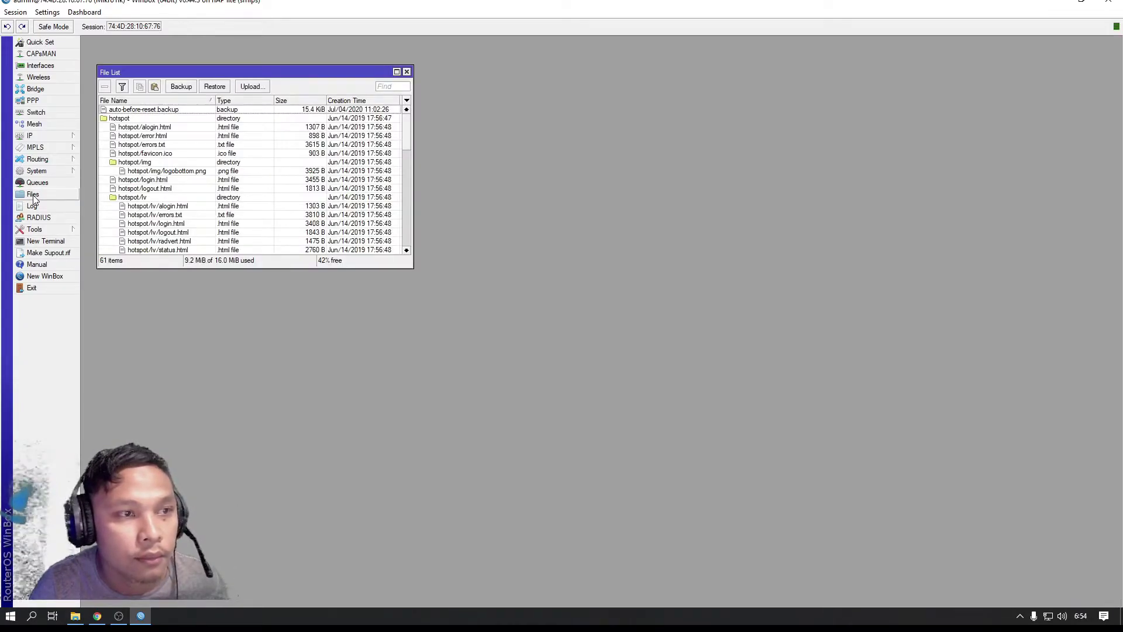
{"action": "scroll", "coordinate": [138, 155], "scroll_direction": "down", "scroll_amount": 8}
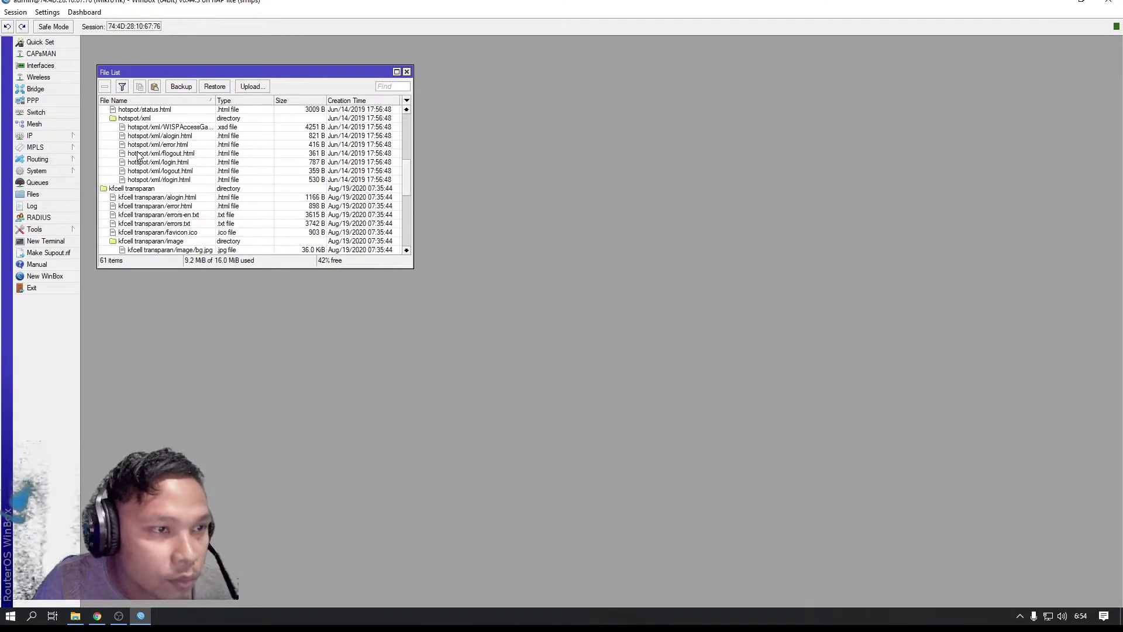
{"action": "scroll", "coordinate": [142, 174], "scroll_direction": "down", "scroll_amount": 5}
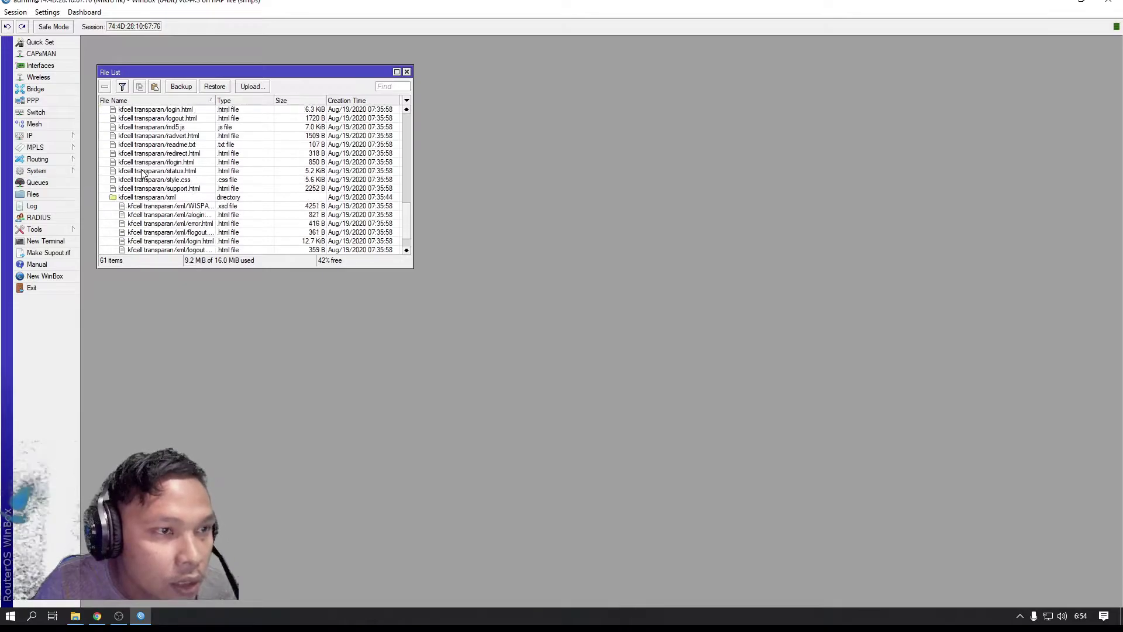
{"action": "scroll", "coordinate": [142, 174], "scroll_direction": "up", "scroll_amount": 2}
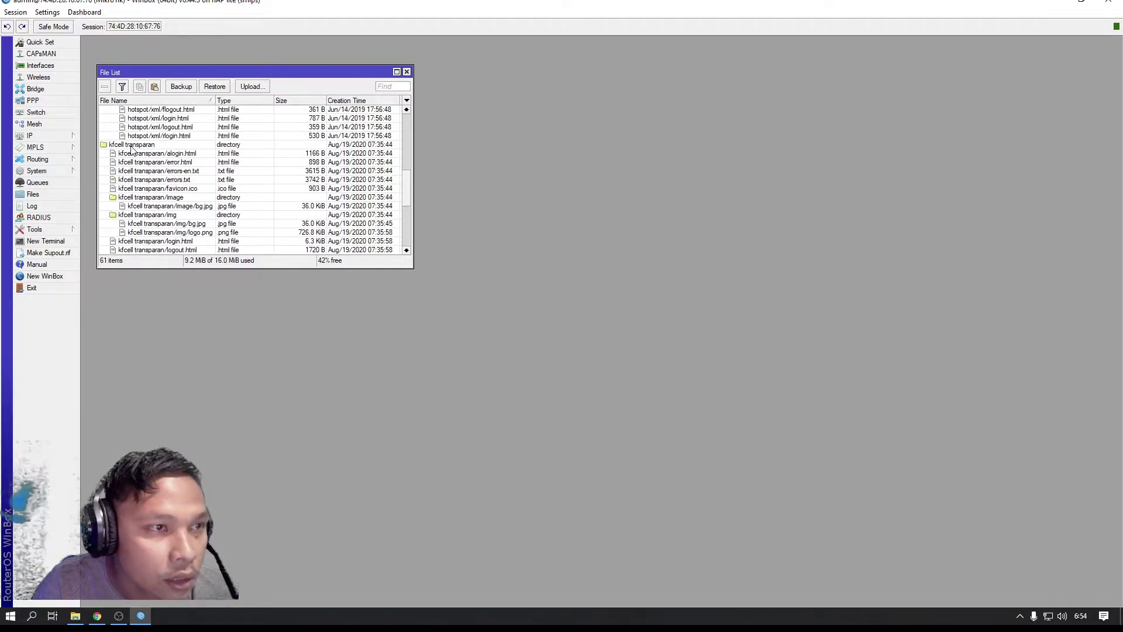
{"action": "left_click", "coordinate": [132, 147]}
{"action": "left_click", "coordinate": [105, 86]}
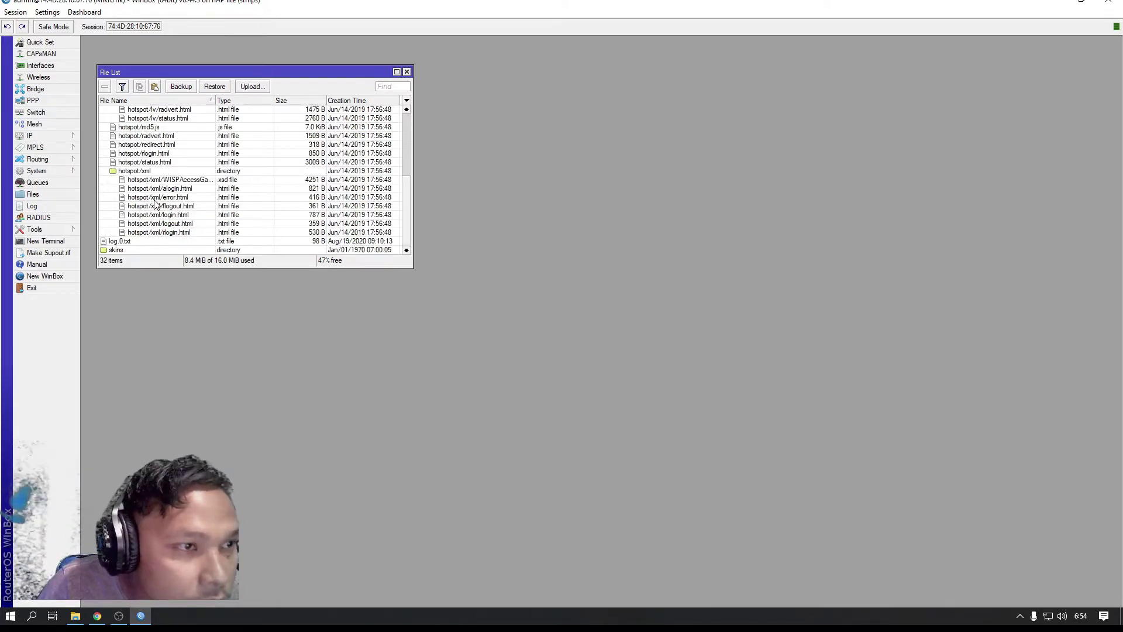
{"action": "scroll", "coordinate": [157, 208], "scroll_direction": "up", "scroll_amount": 3}
{"action": "scroll", "coordinate": [155, 204], "scroll_direction": "up", "scroll_amount": 2}
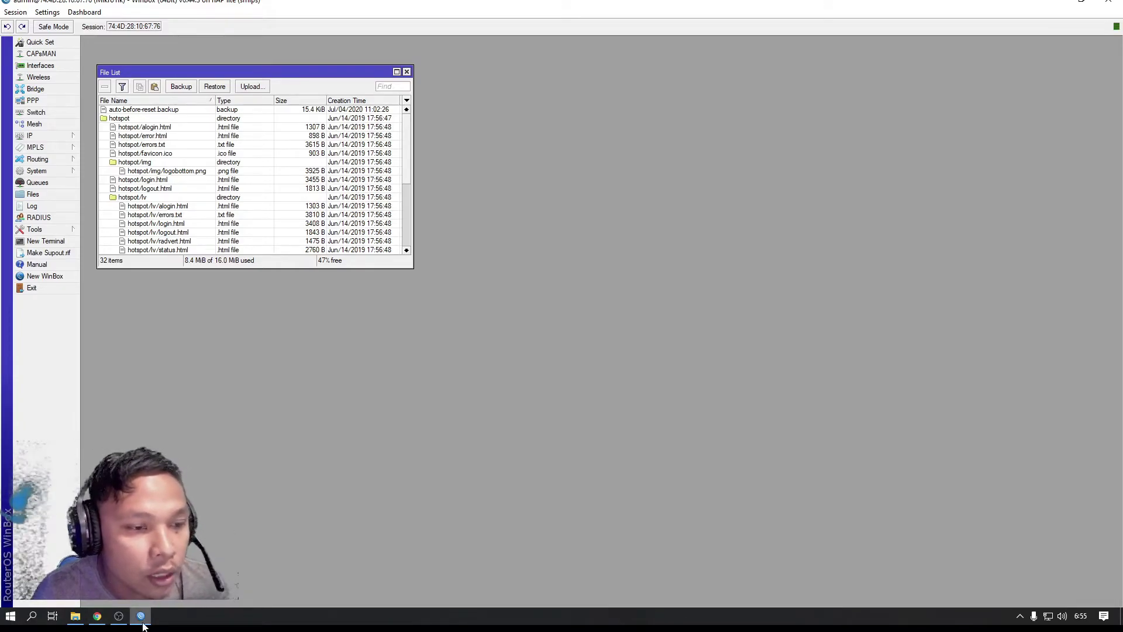
Bring File Explorer back and open the kfcell transparan folder on the D: drive
{"action": "left_click", "coordinate": [76, 616]}
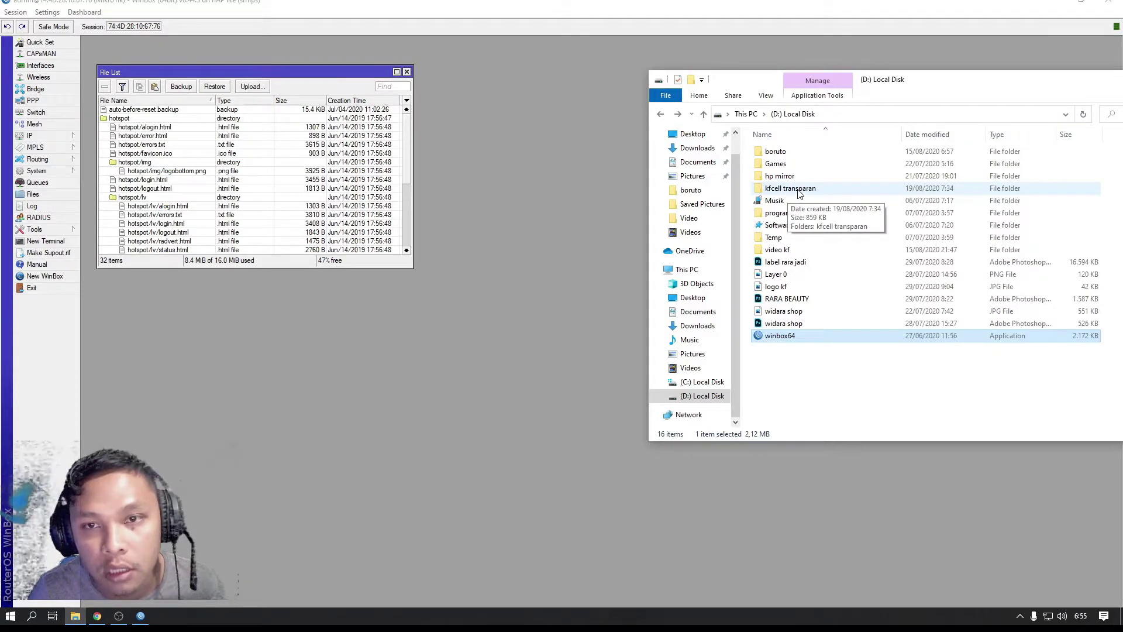
{"action": "double_click", "coordinate": [788, 190]}
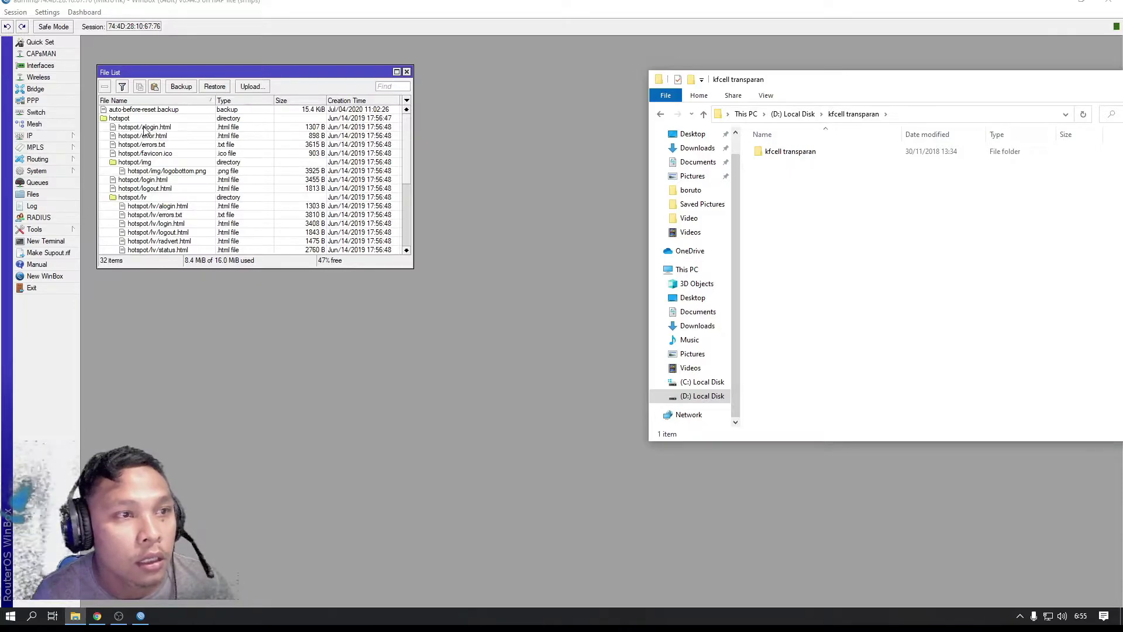
{"action": "left_click", "coordinate": [252, 86]}
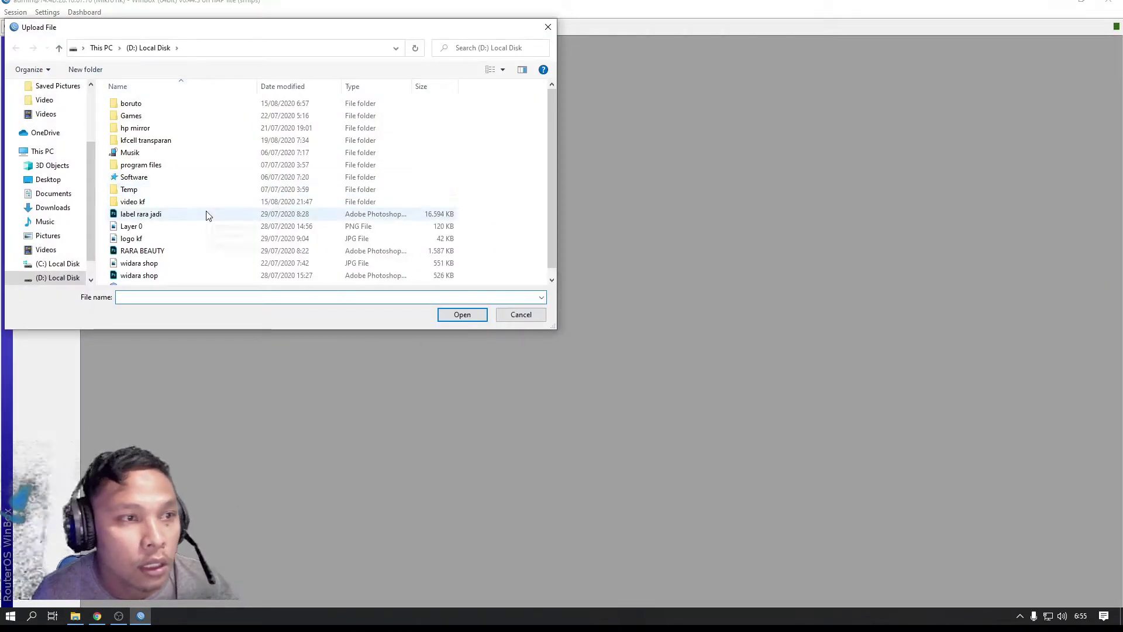
{"action": "double_click", "coordinate": [149, 144]}
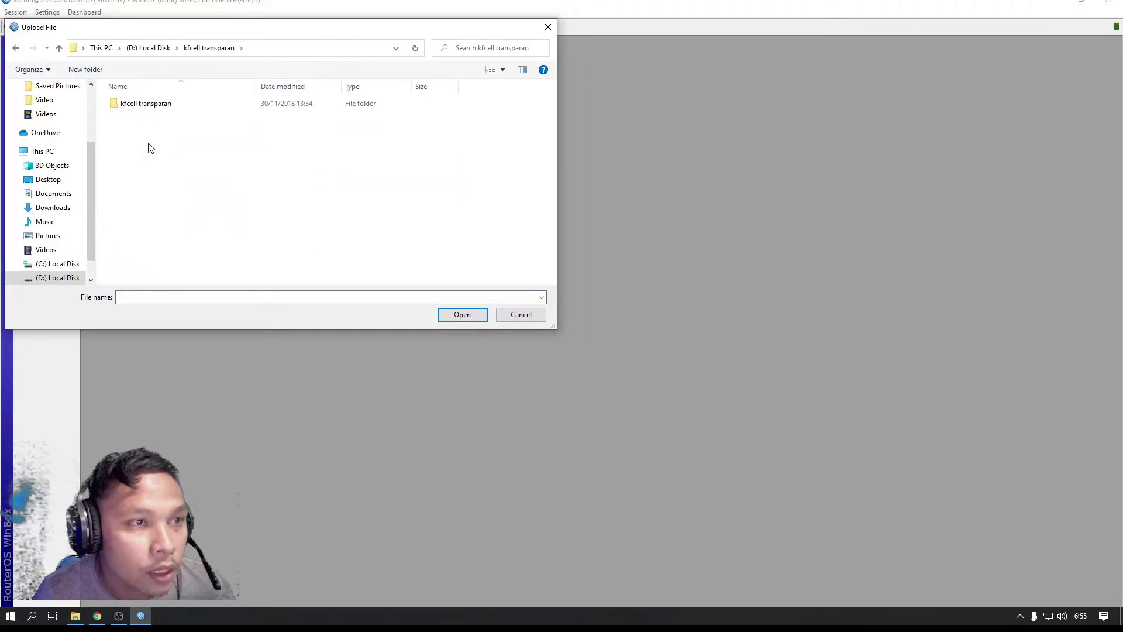
{"action": "left_click", "coordinate": [143, 108]}
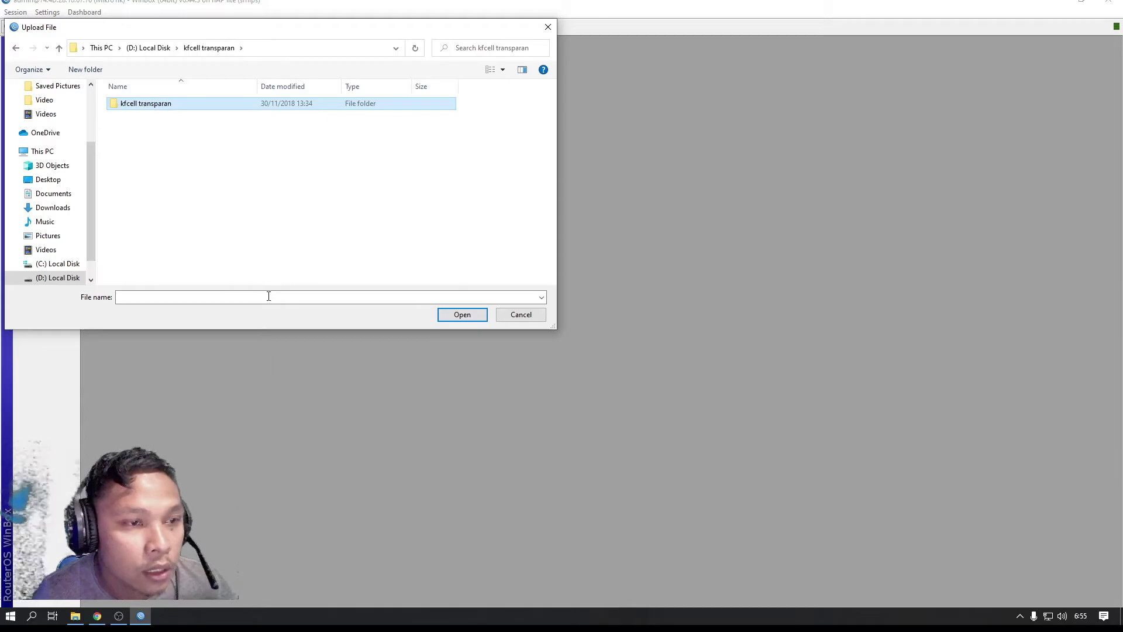
{"action": "left_click", "coordinate": [462, 316]}
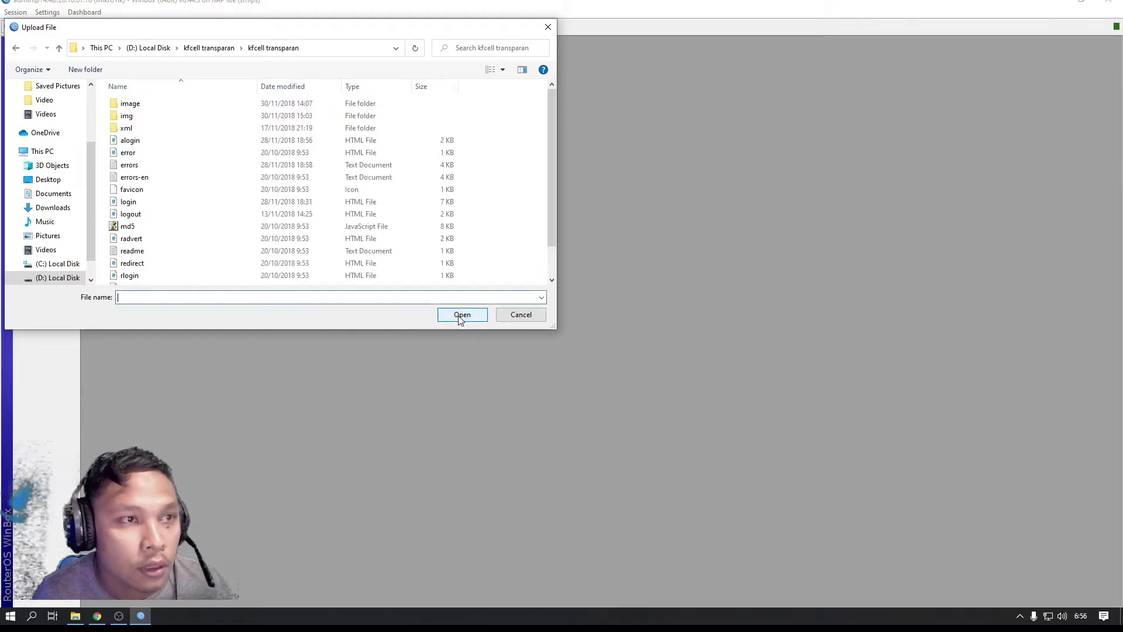
{"action": "left_click", "coordinate": [16, 50]}
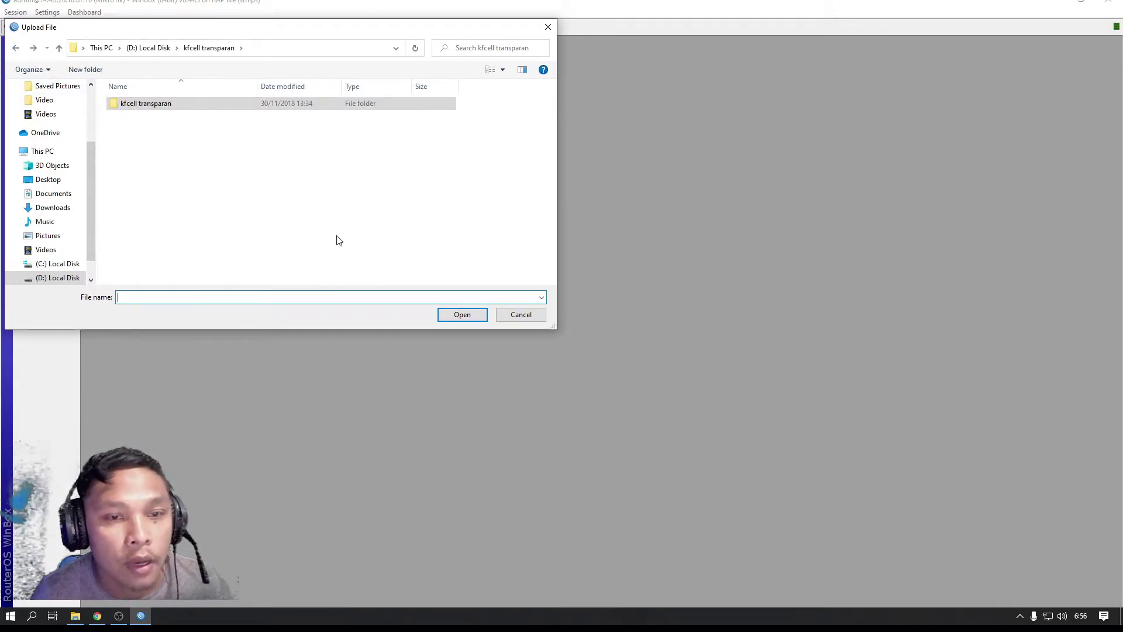
{"action": "left_click", "coordinate": [520, 314]}
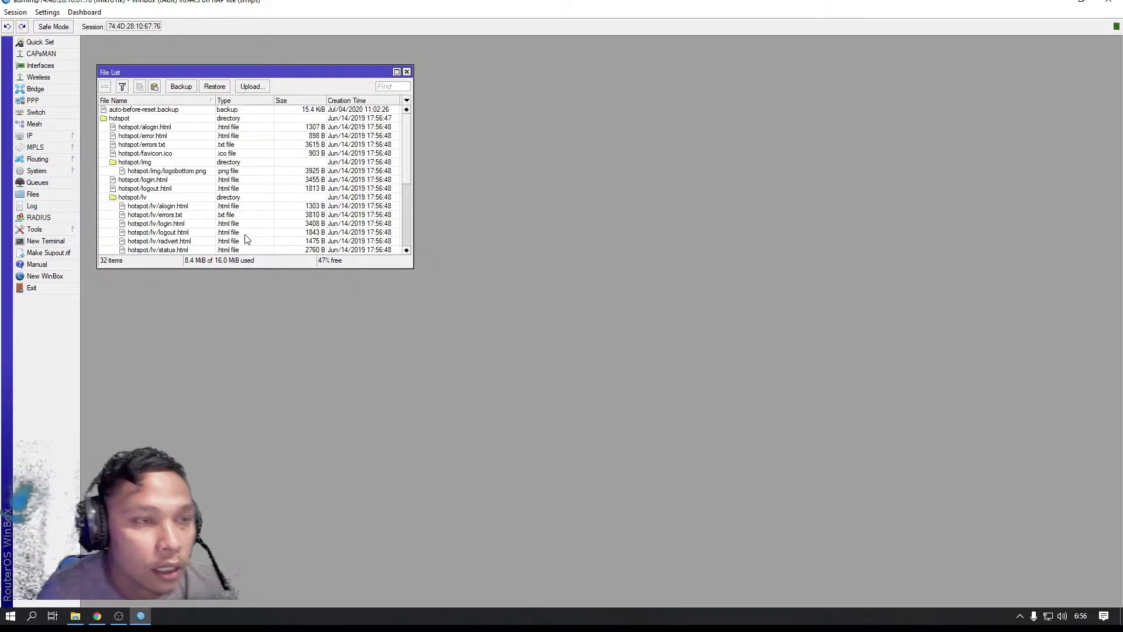
Drag the kfcell transparan folder from Explorer into WinBox's File List, bringing it to 61 items
{"action": "scroll", "coordinate": [151, 163], "scroll_direction": "down", "scroll_amount": 5}
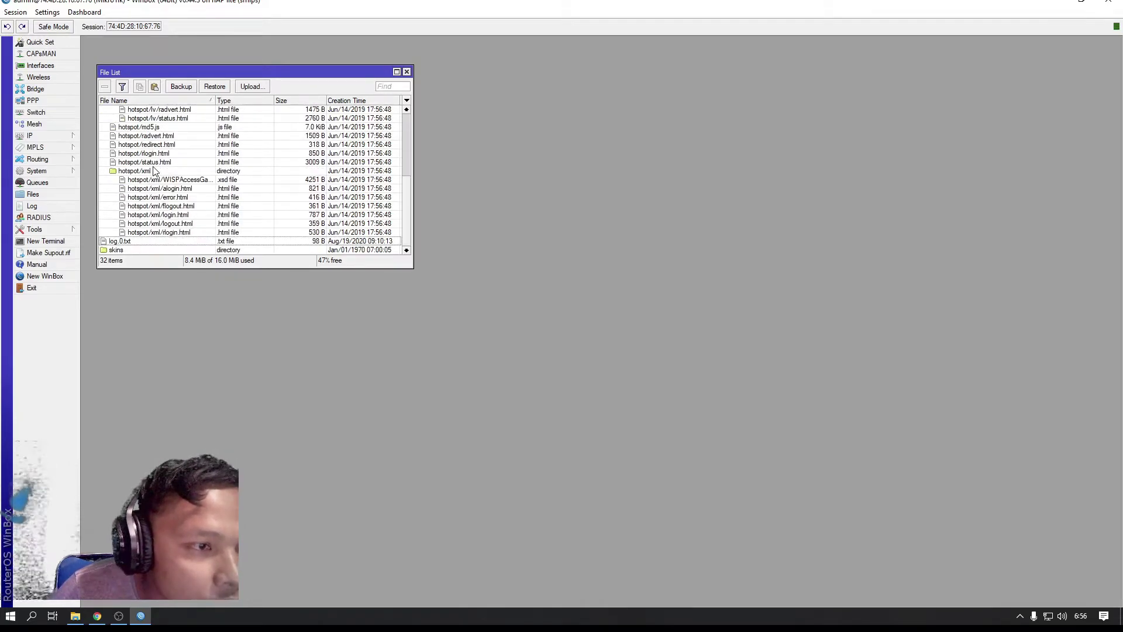
{"action": "scroll", "coordinate": [154, 171], "scroll_direction": "up", "scroll_amount": 5}
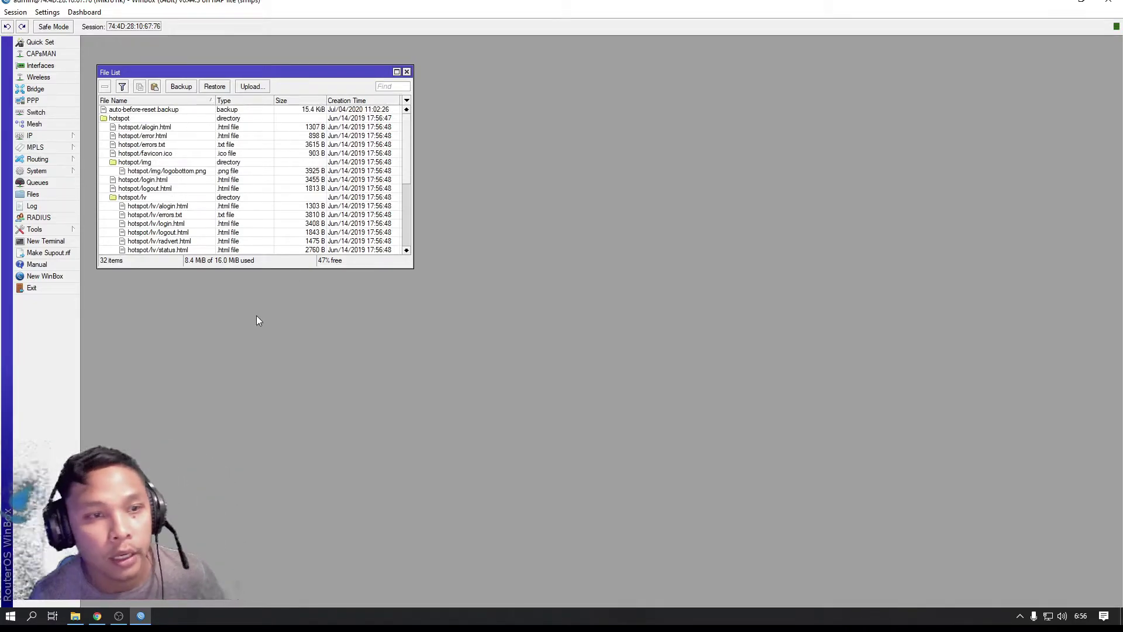
{"action": "left_click", "coordinate": [79, 619]}
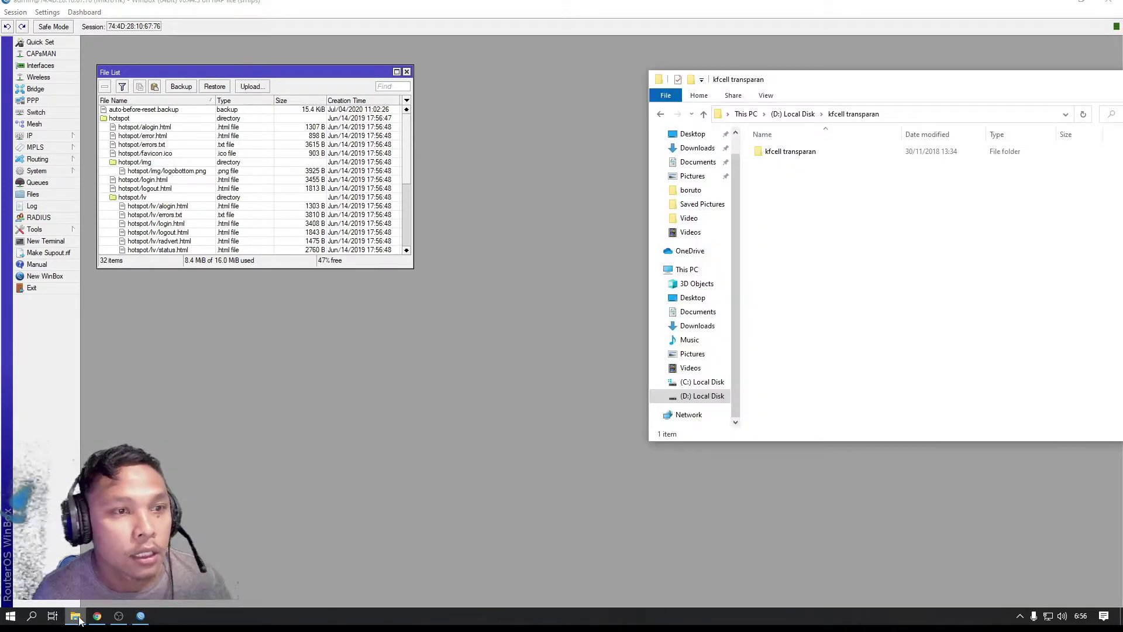
{"action": "left_click_drag", "start_coordinate": [780, 82], "coordinate": [624, 49]}
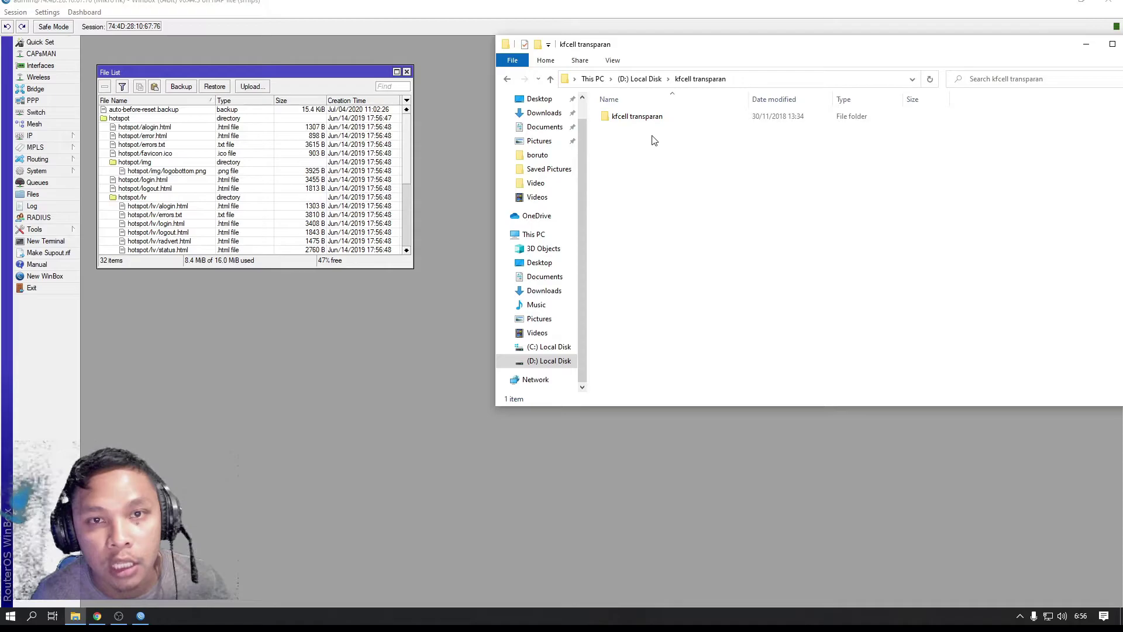
{"action": "left_click", "coordinate": [655, 117]}
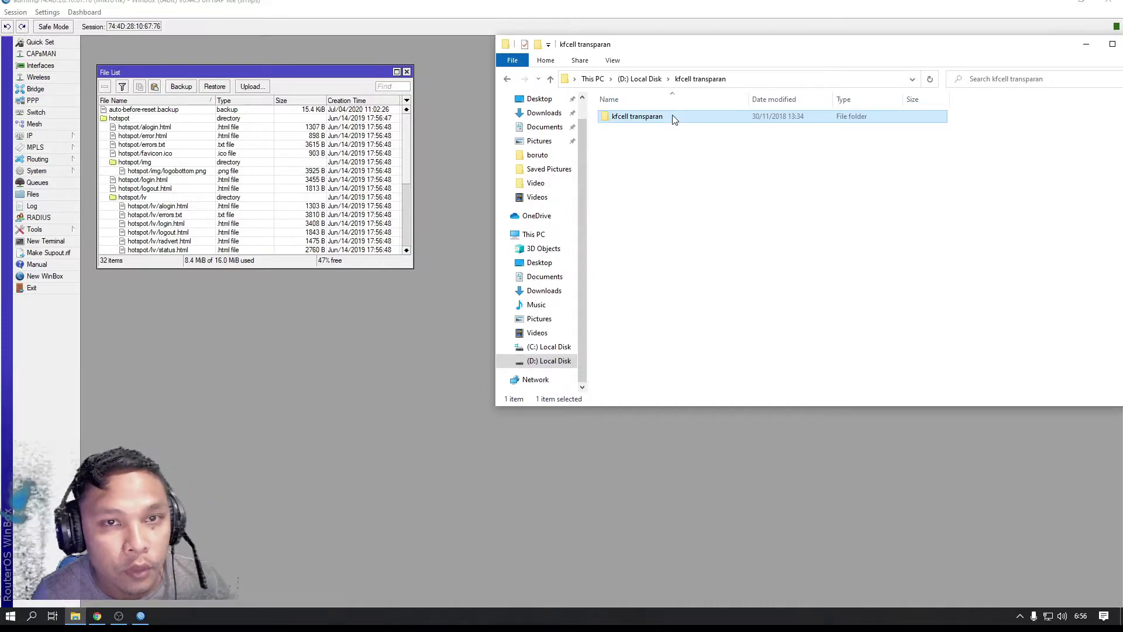
{"action": "left_click_drag", "start_coordinate": [673, 119], "coordinate": [254, 120]}
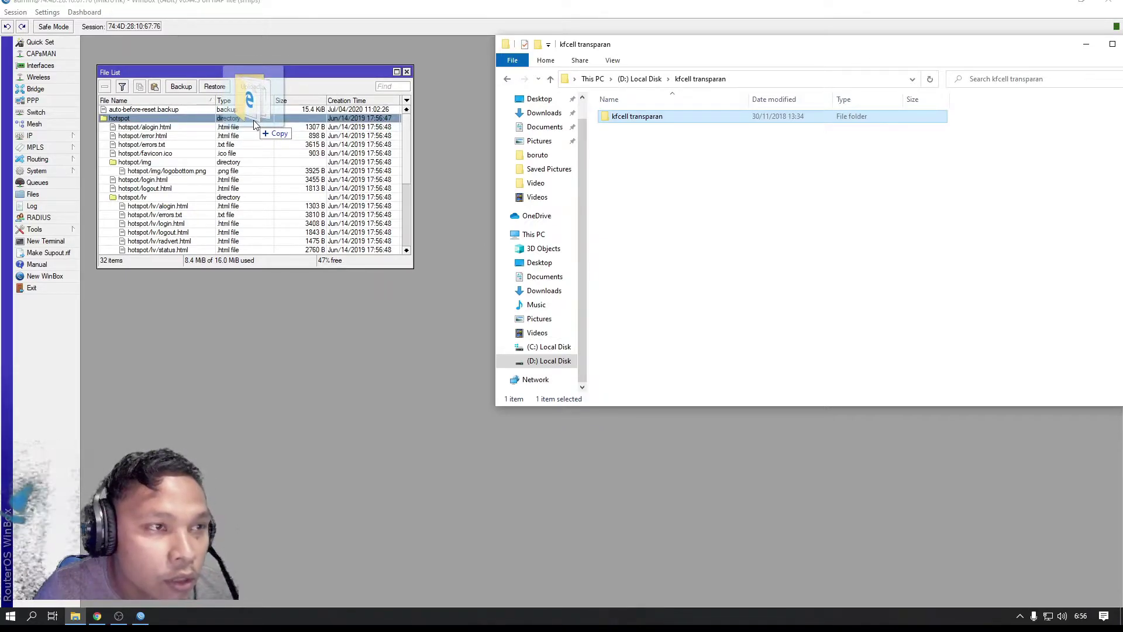
{"action": "mouse_move", "coordinate": [254, 121]}
{"action": "left_mouse_down"}
{"action": "mouse_move", "coordinate": [254, 136]}
{"action": "mouse_move", "coordinate": [255, 113]}
{"action": "left_mouse_up"}
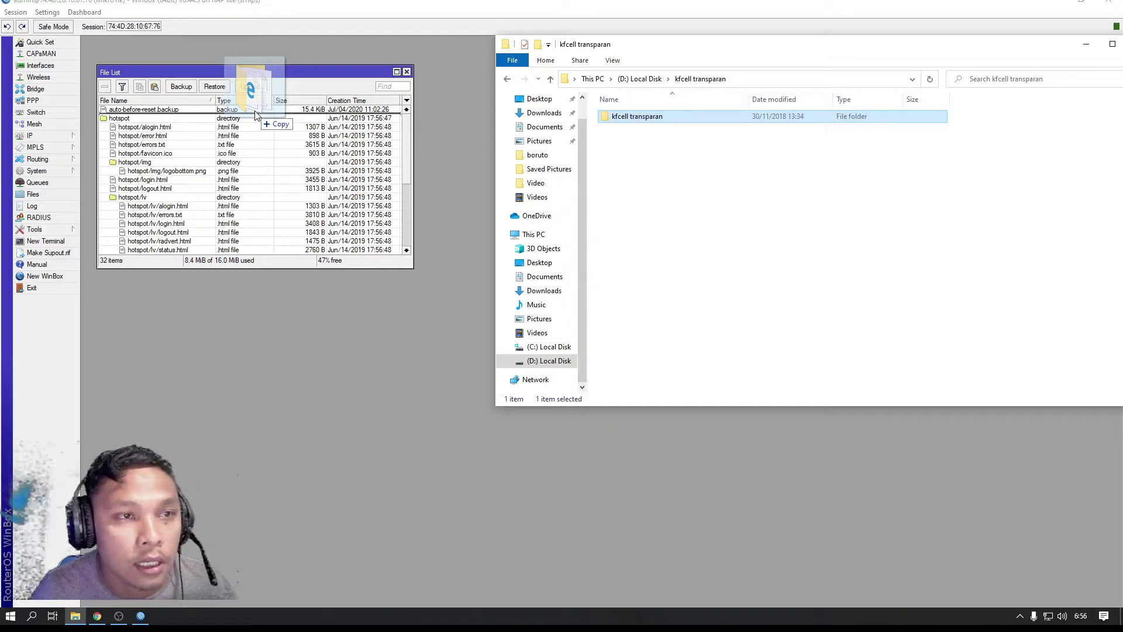
{"action": "left_click_drag", "start_coordinate": [255, 114], "coordinate": [256, 115]}
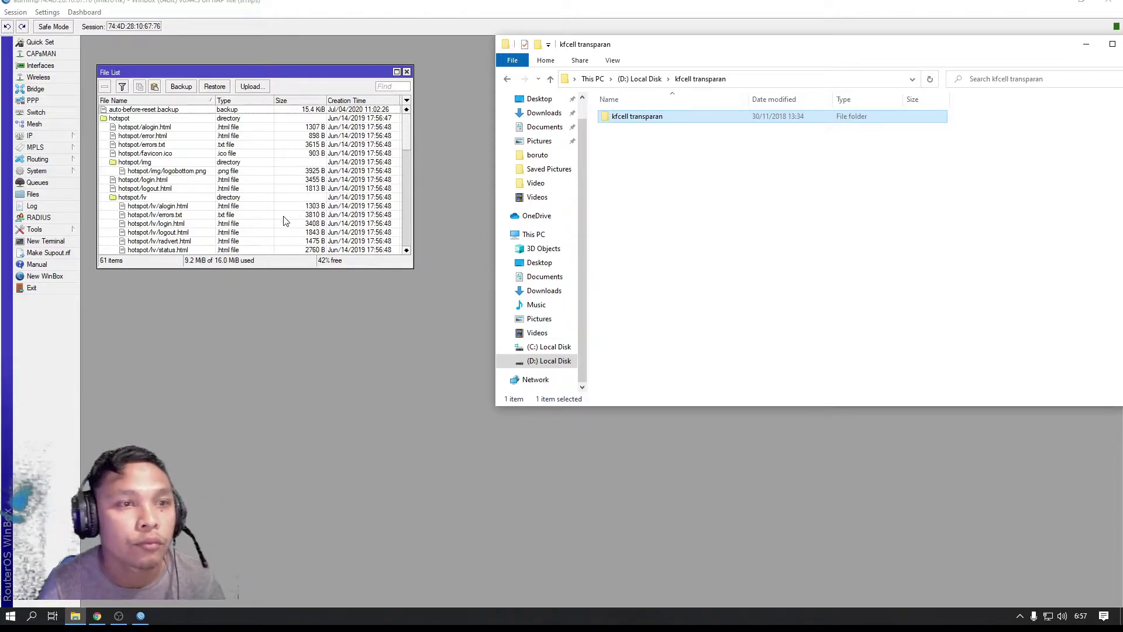
{"action": "left_click_drag", "start_coordinate": [410, 158], "coordinate": [419, 96]}
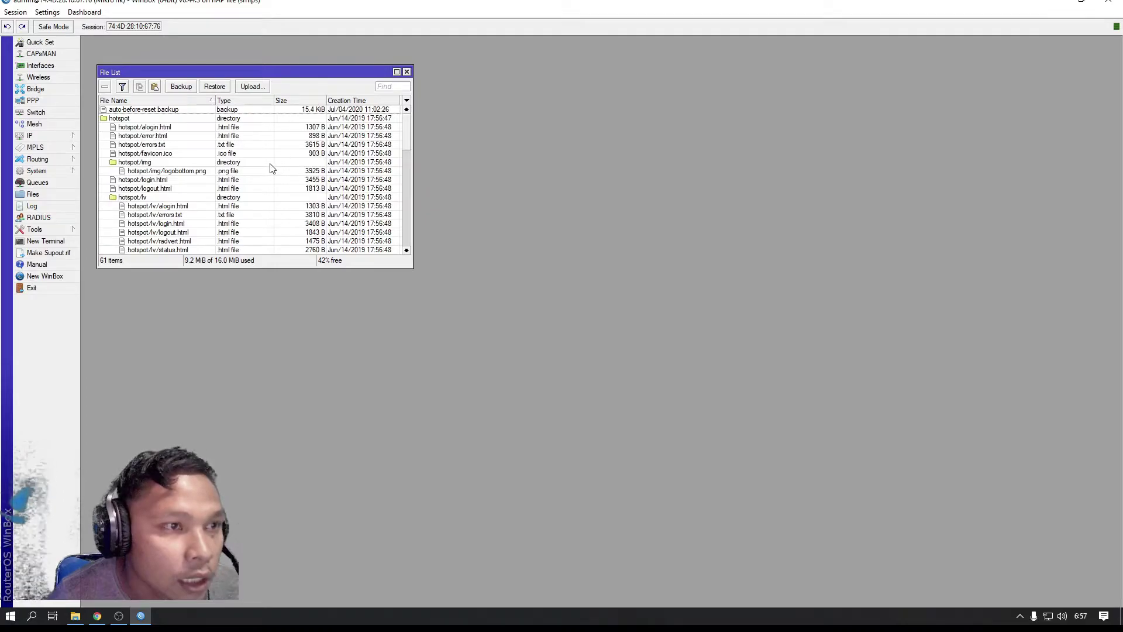
Scroll through the uploaded kfcell transparan files, then close the File List window
{"action": "scroll", "coordinate": [255, 178], "scroll_direction": "down", "scroll_amount": 5}
{"action": "scroll", "coordinate": [255, 179], "scroll_direction": "down", "scroll_amount": 1}
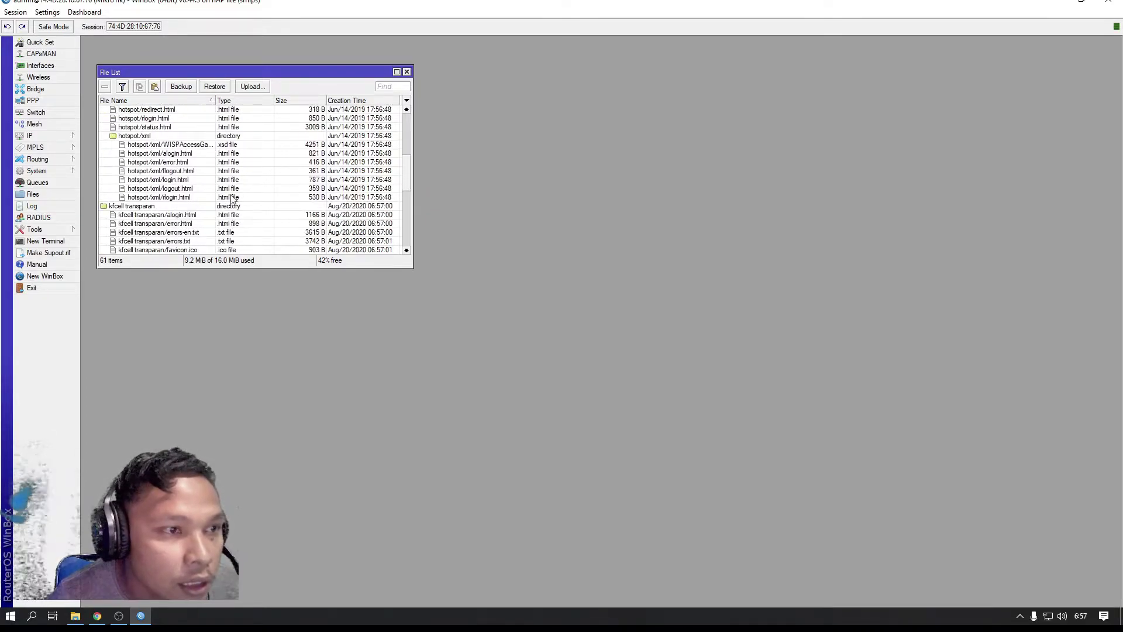
{"action": "scroll", "coordinate": [128, 215], "scroll_direction": "down", "scroll_amount": 8}
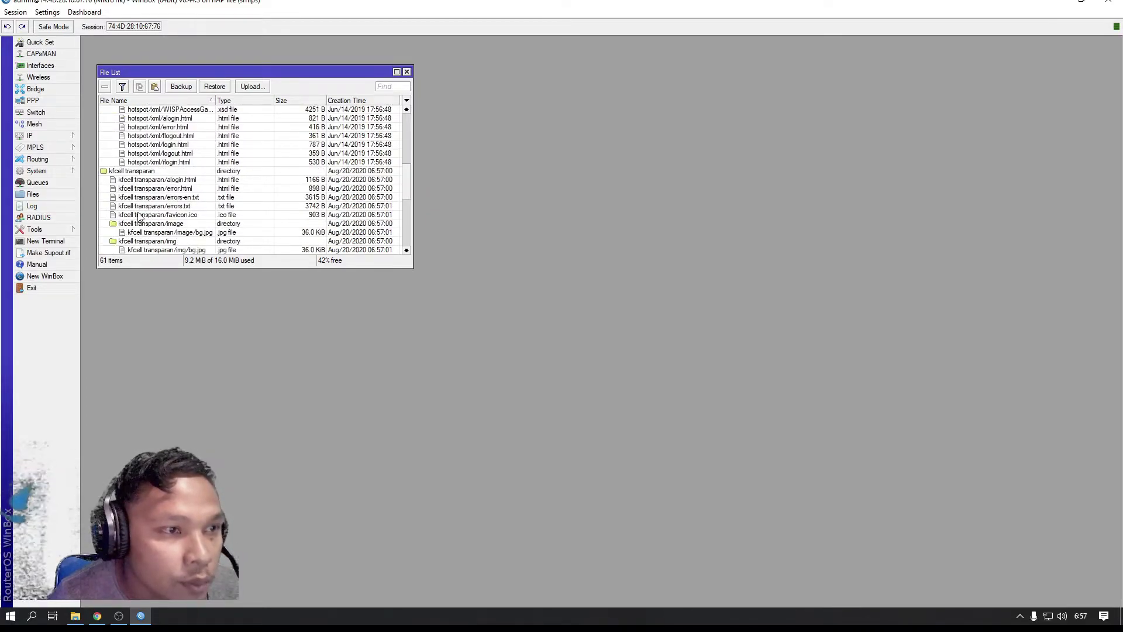
{"action": "scroll", "coordinate": [138, 217], "scroll_direction": "down", "scroll_amount": 3}
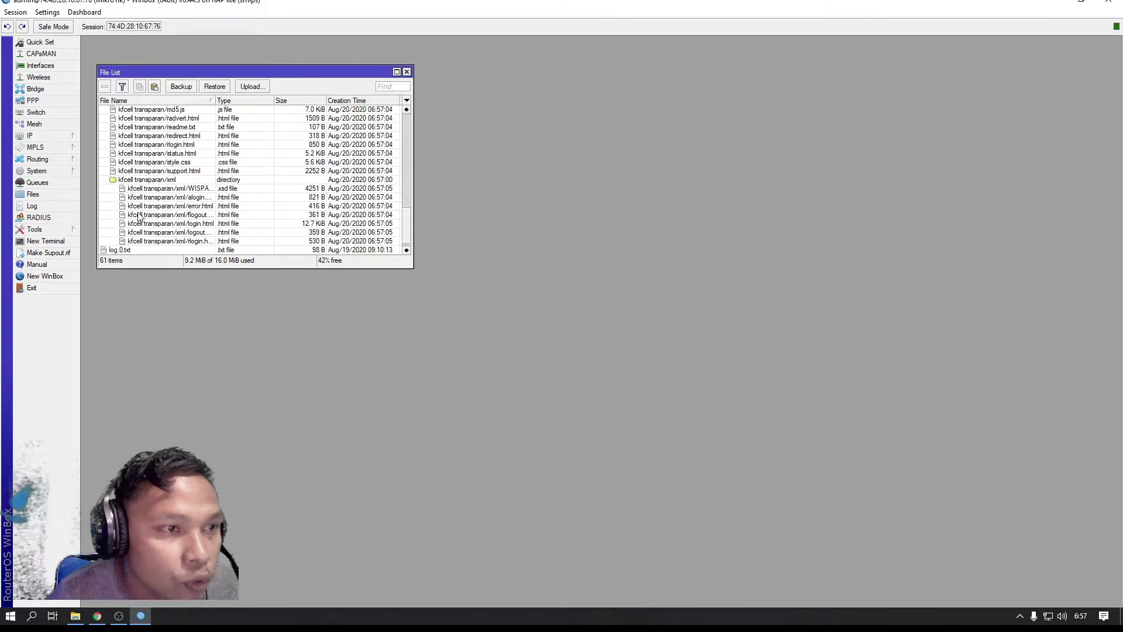
{"action": "scroll", "coordinate": [139, 217], "scroll_direction": "up", "scroll_amount": 4}
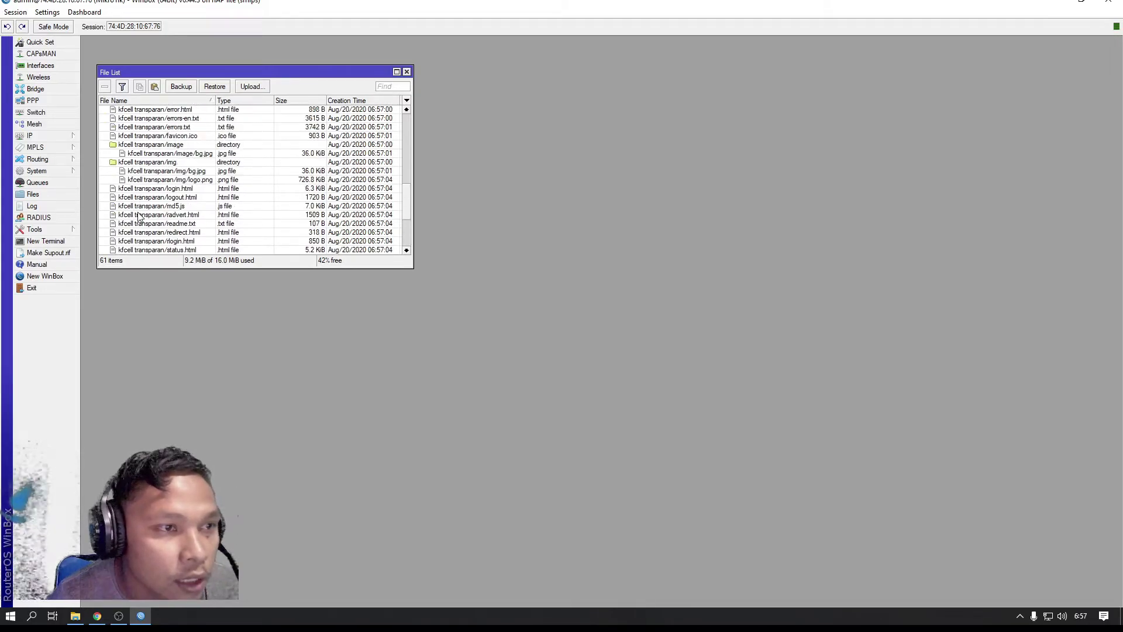
{"action": "scroll", "coordinate": [139, 217], "scroll_direction": "up", "scroll_amount": 4}
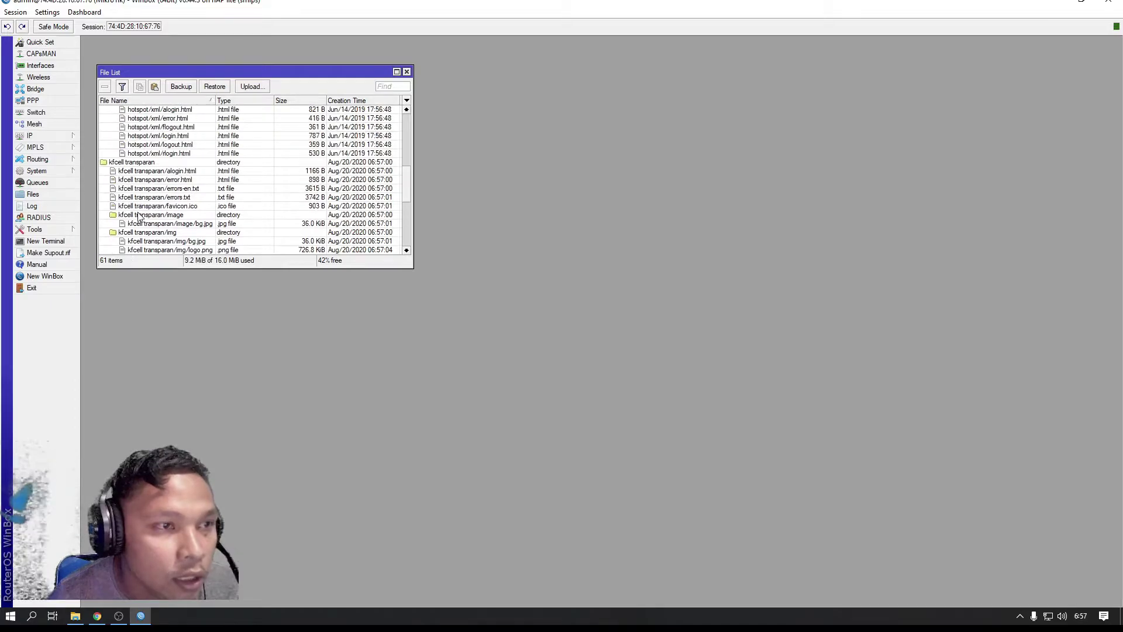
{"action": "scroll", "coordinate": [139, 216], "scroll_direction": "up", "scroll_amount": 5}
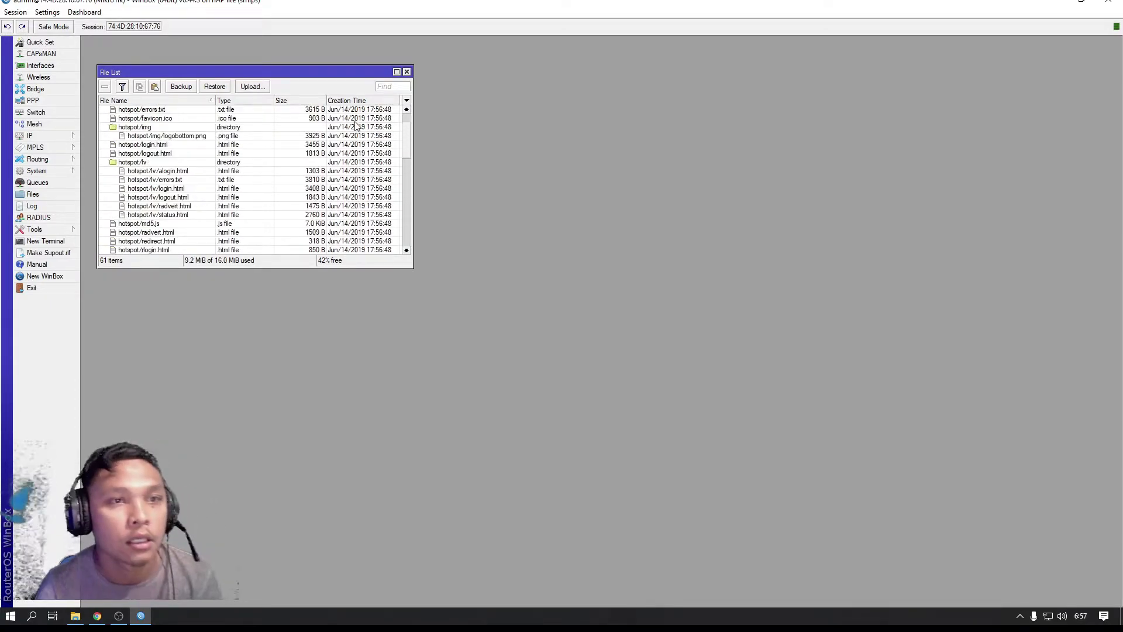
{"action": "left_click", "coordinate": [406, 71]}
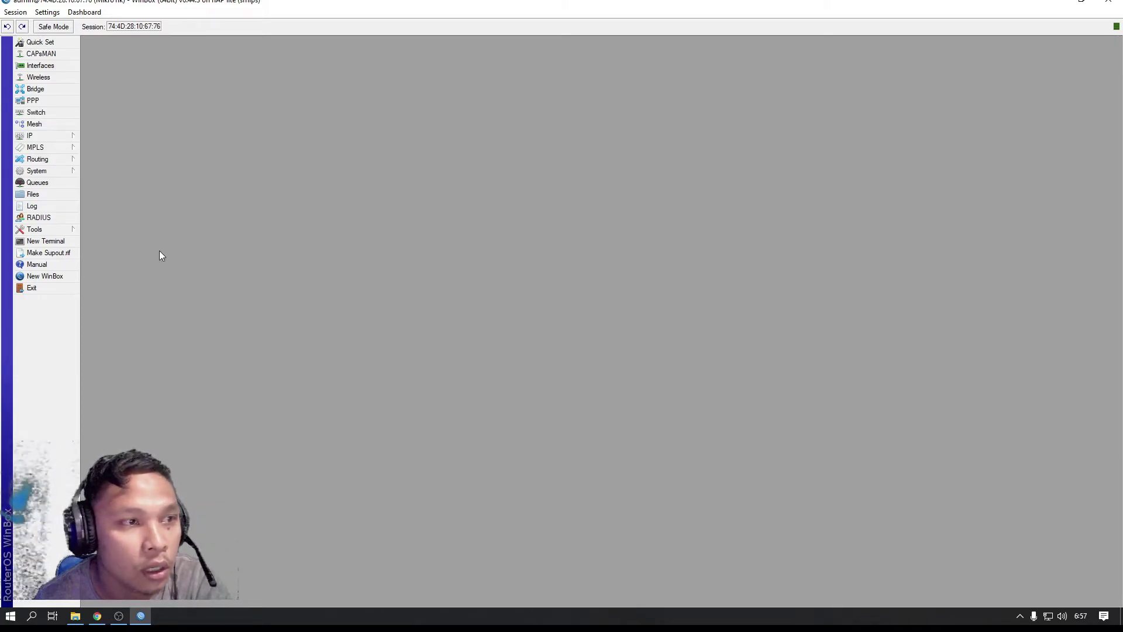
In Hotspot Server Profiles, change hsprof1's HTML directory to hotspot
{"action": "left_click", "coordinate": [44, 136]}
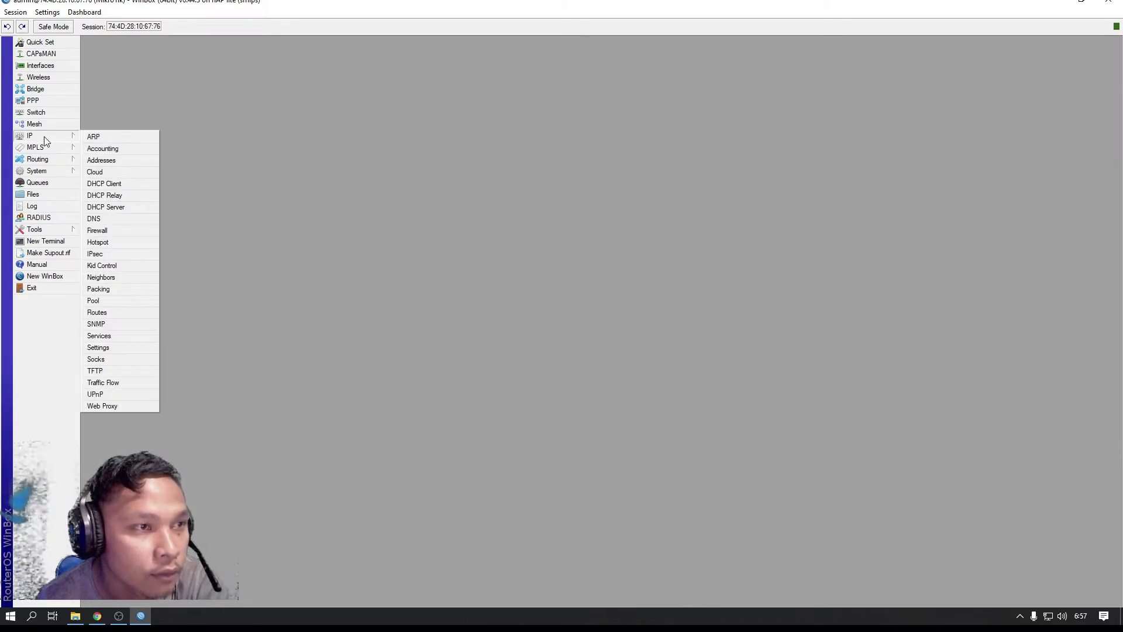
{"action": "left_click", "coordinate": [103, 242]}
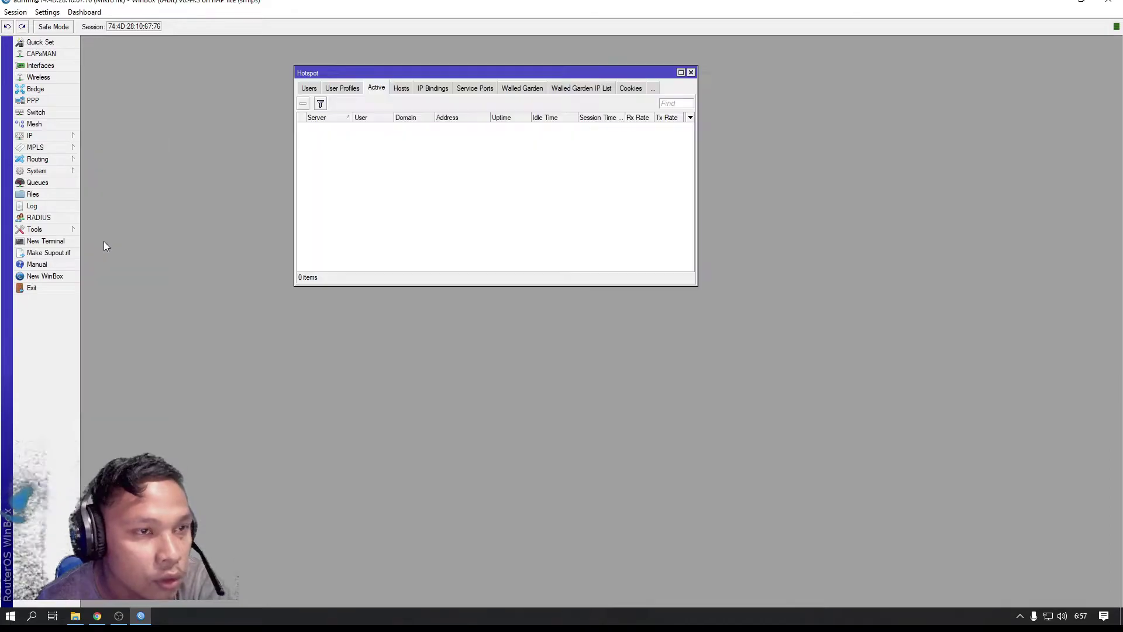
{"action": "left_click", "coordinate": [343, 89]}
{"action": "left_click", "coordinate": [309, 89]}
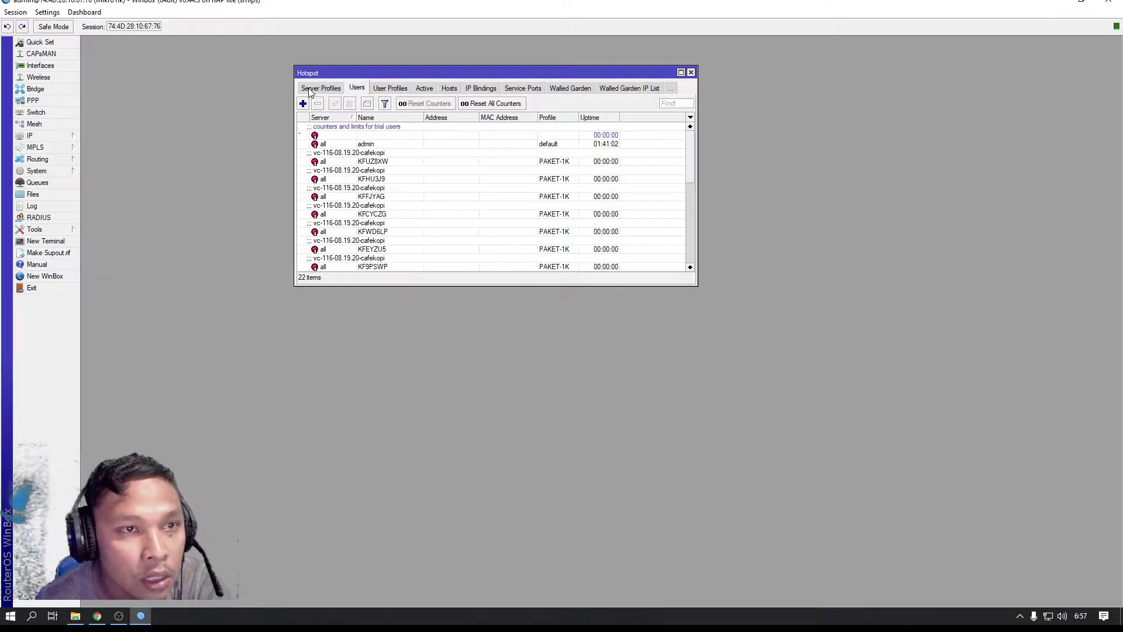
{"action": "left_click", "coordinate": [321, 89]}
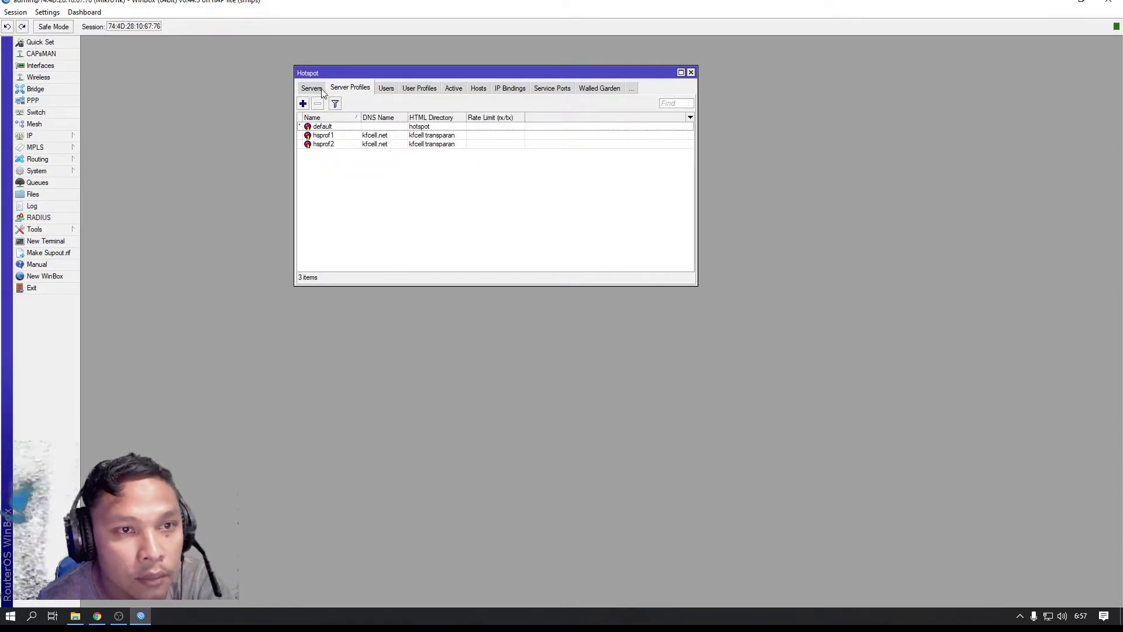
{"action": "double_click", "coordinate": [396, 136]}
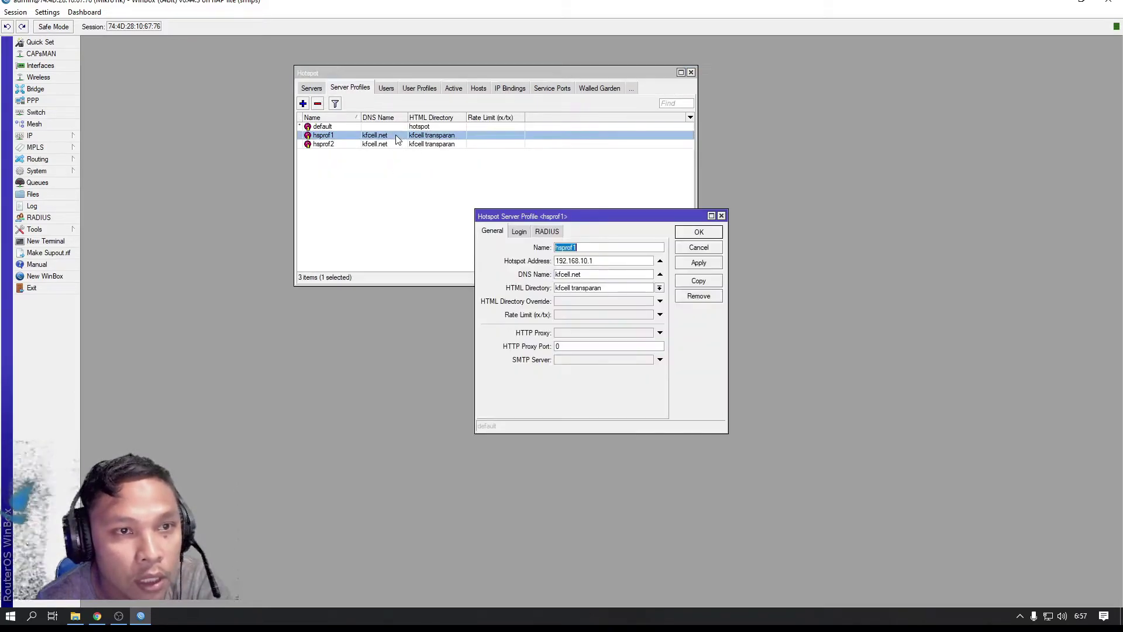
{"action": "left_click", "coordinate": [658, 288]}
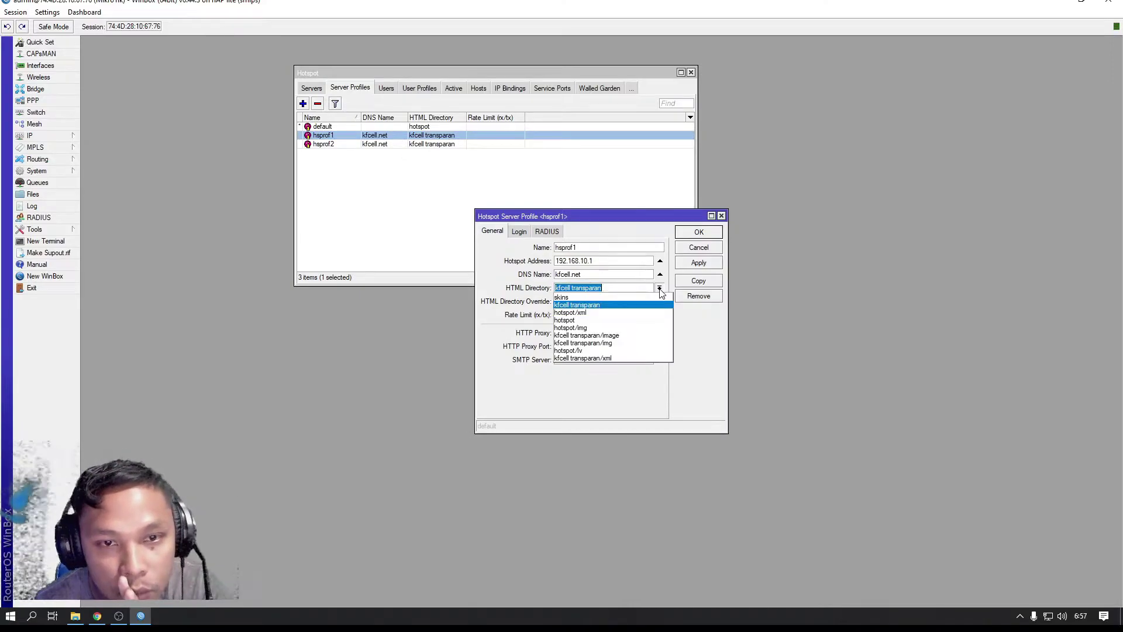
{"action": "left_click", "coordinate": [612, 319]}
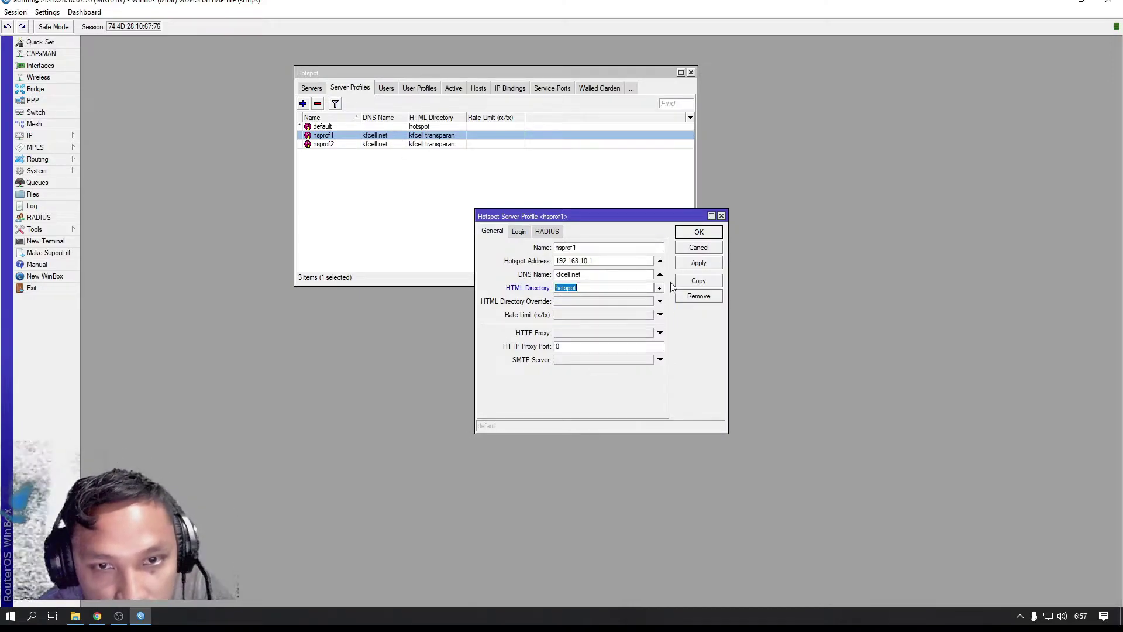
{"action": "left_click", "coordinate": [698, 233]}
Change hsprof2's HTML directory to hotspot too, then close the Hotspot window
{"action": "double_click", "coordinate": [450, 144]}
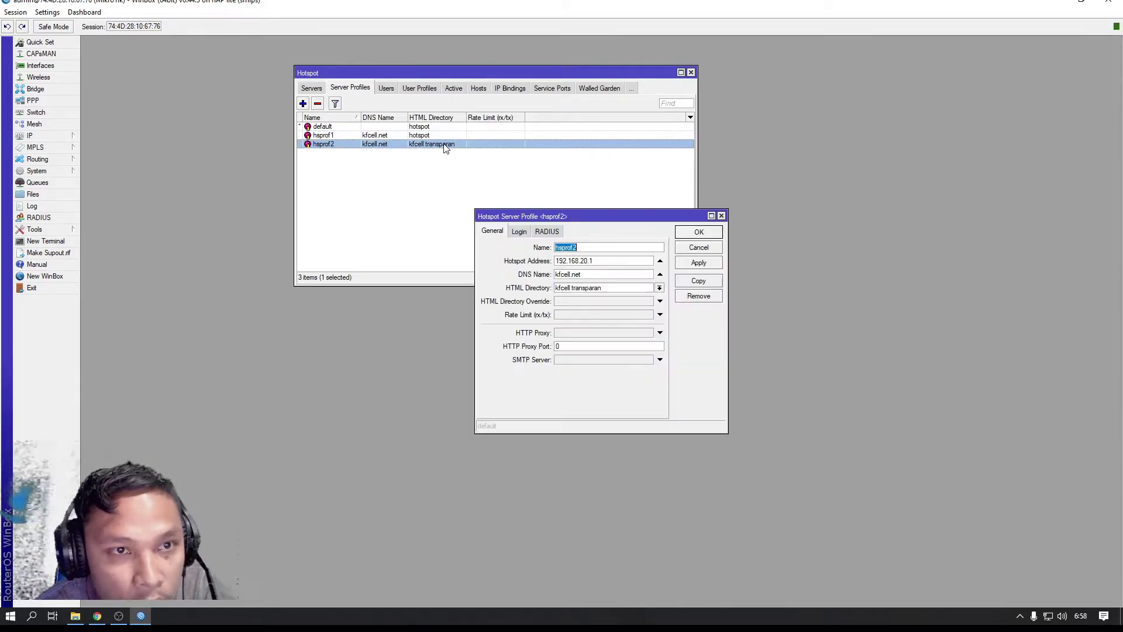
{"action": "left_click", "coordinate": [660, 288]}
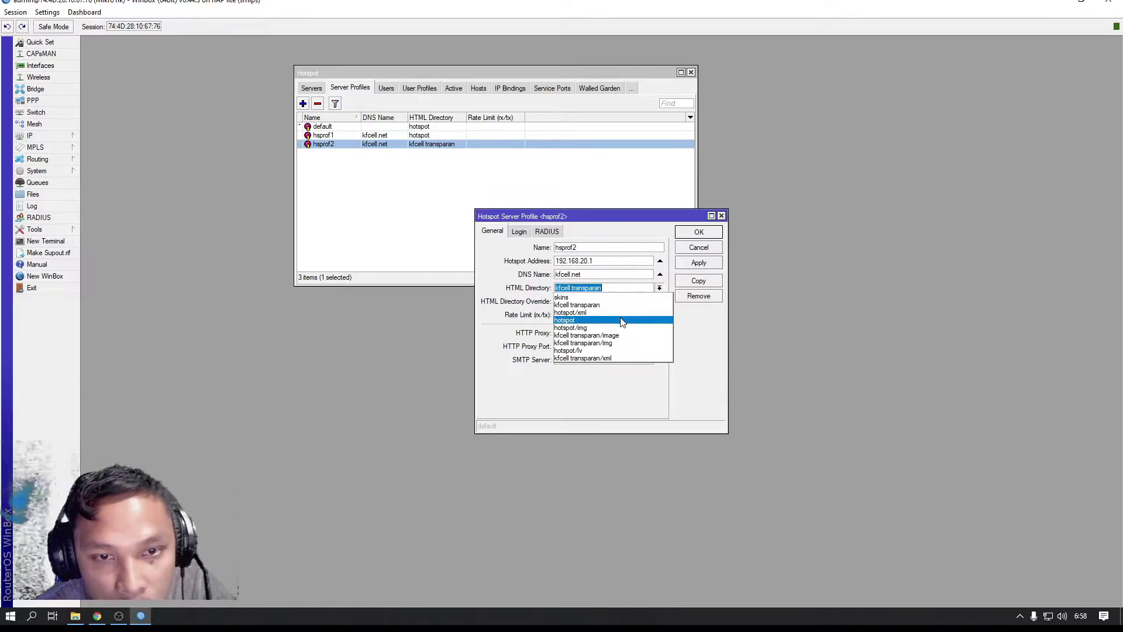
{"action": "left_click", "coordinate": [621, 320]}
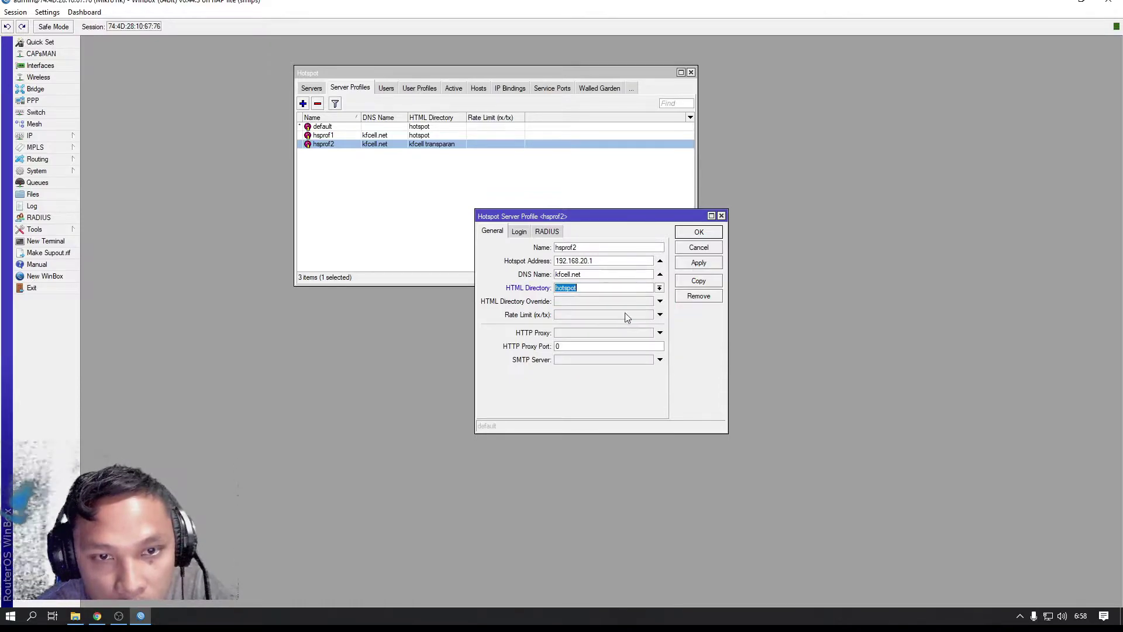
{"action": "left_click", "coordinate": [697, 234]}
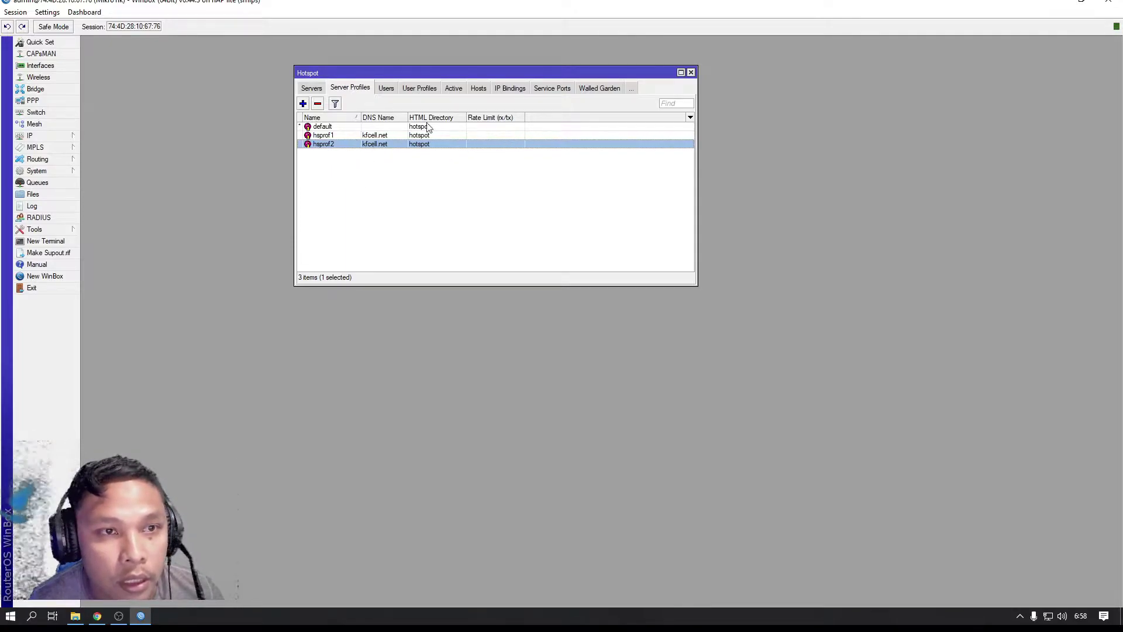
{"action": "left_click", "coordinate": [691, 72]}
Reopen the Hotspot settings and set hsprof1's HTML directory to kfcell transparan
{"action": "left_click", "coordinate": [35, 137]}
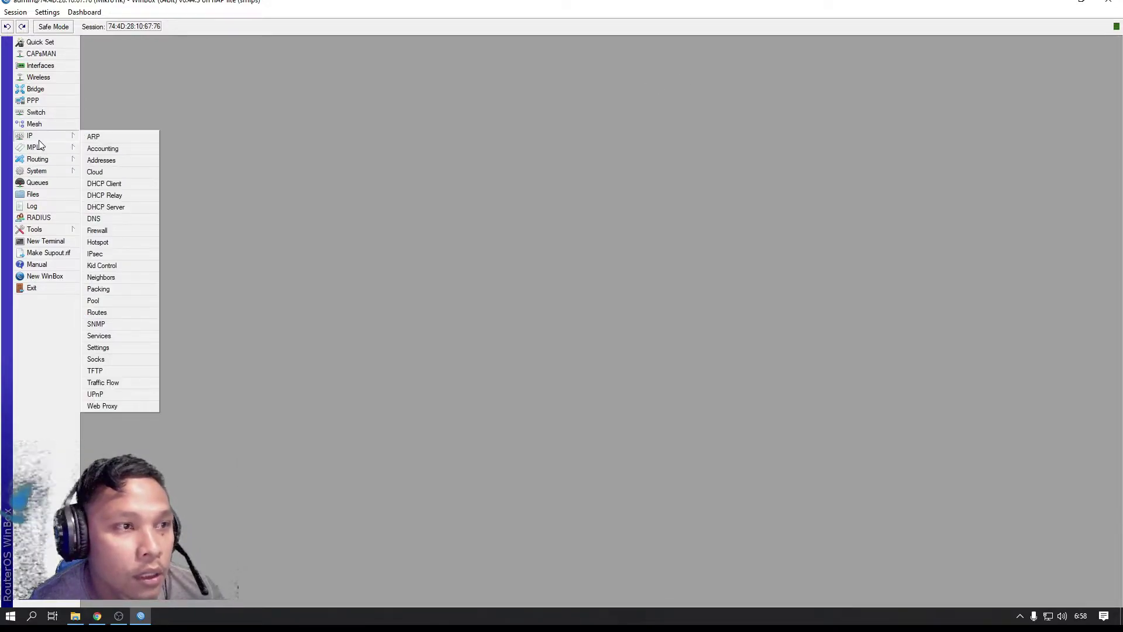
{"action": "left_click", "coordinate": [99, 242]}
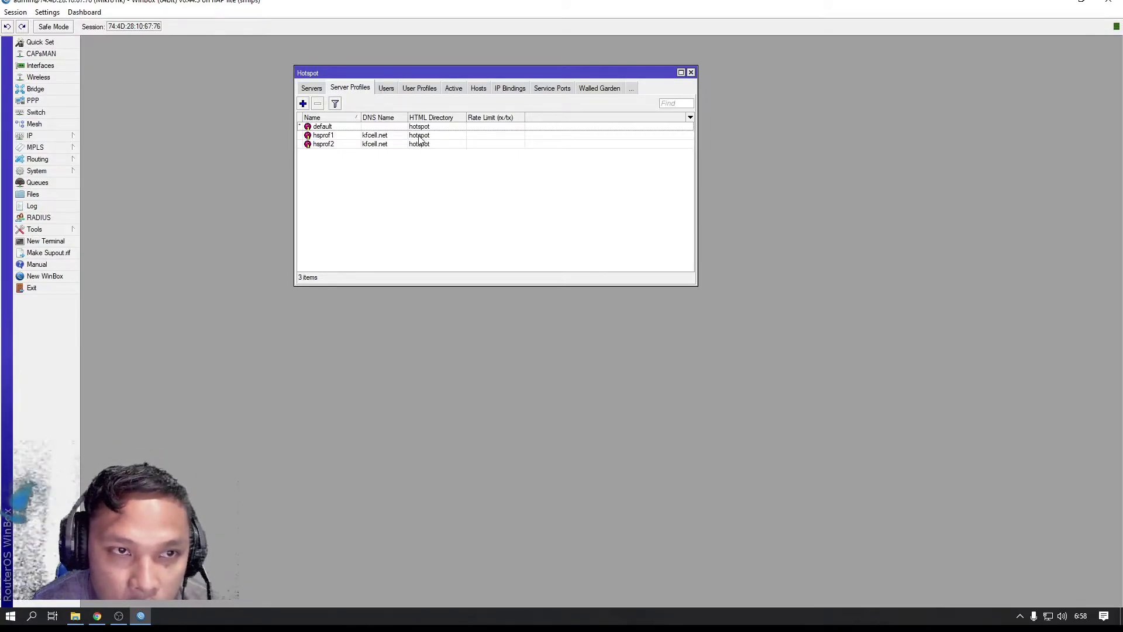
{"action": "double_click", "coordinate": [419, 136]}
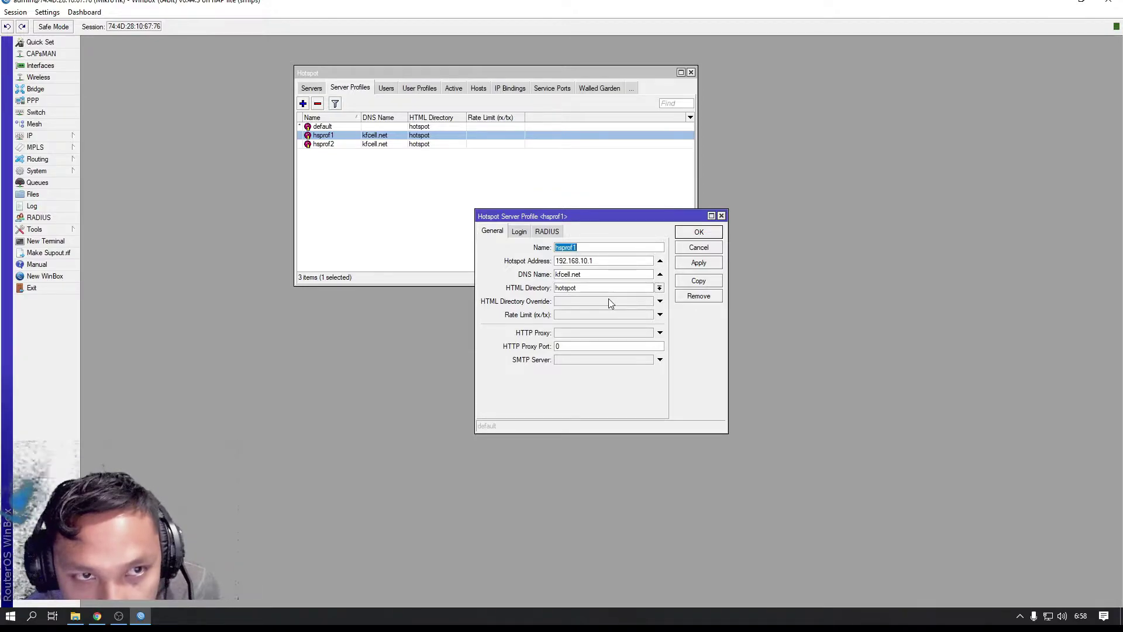
{"action": "left_click", "coordinate": [659, 287]}
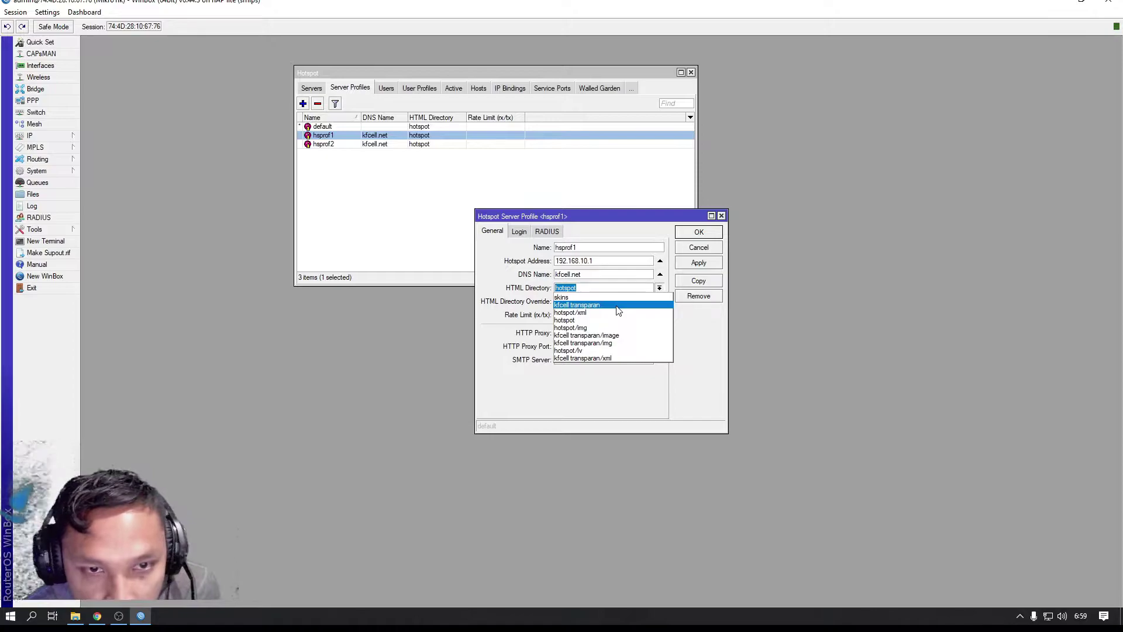
{"action": "left_click", "coordinate": [618, 305]}
{"action": "left_click", "coordinate": [659, 288]}
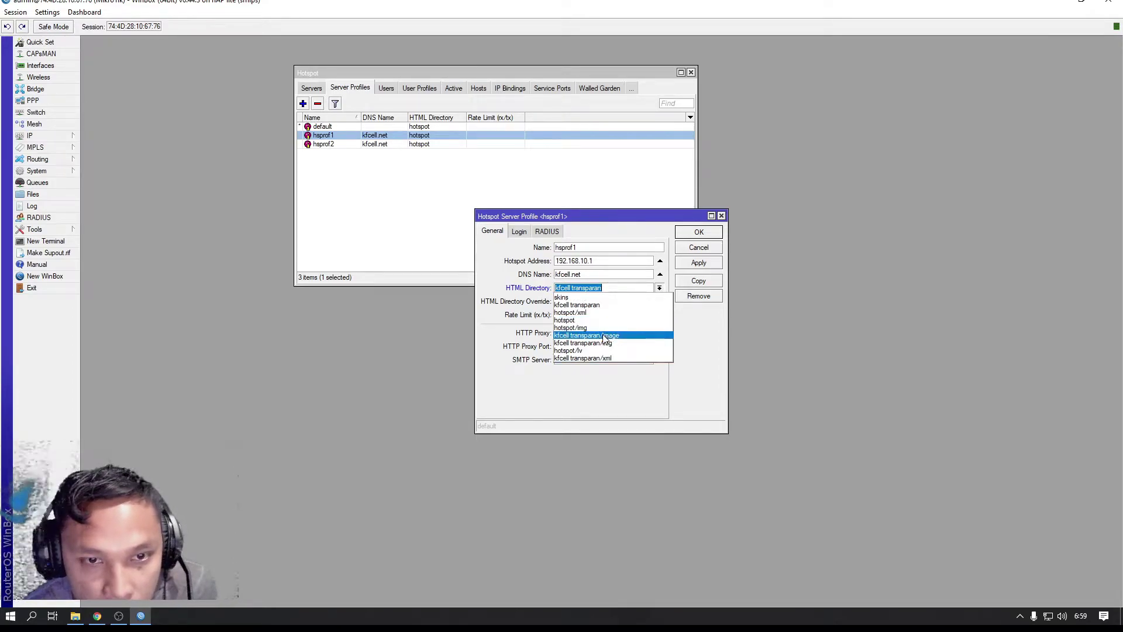
{"action": "key", "text": "Escape"}
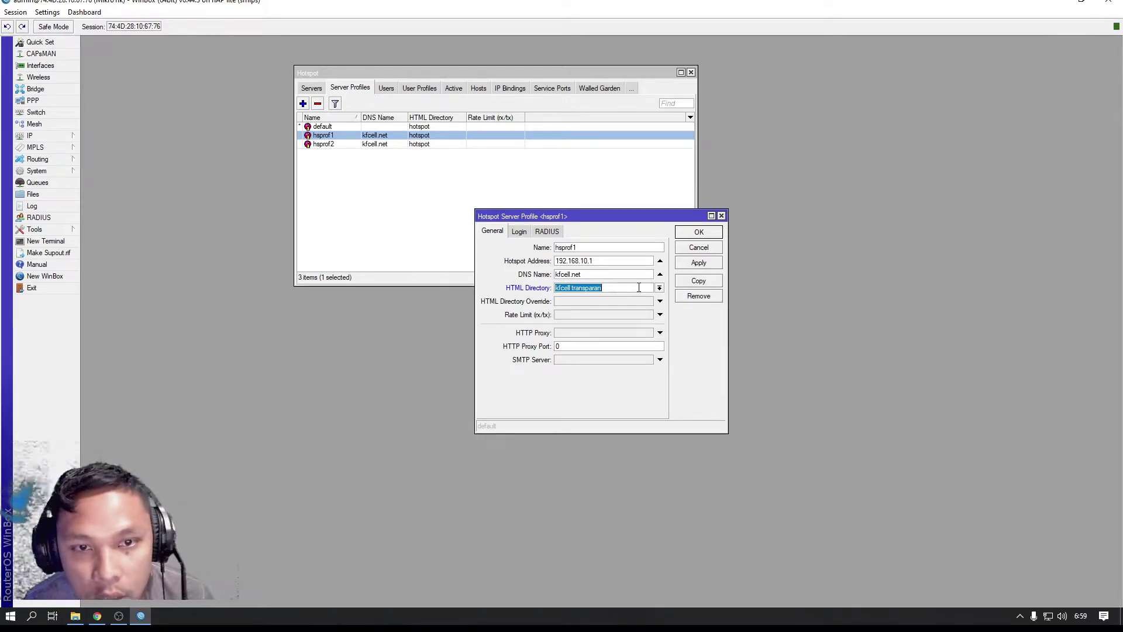
{"action": "left_click", "coordinate": [698, 232]}
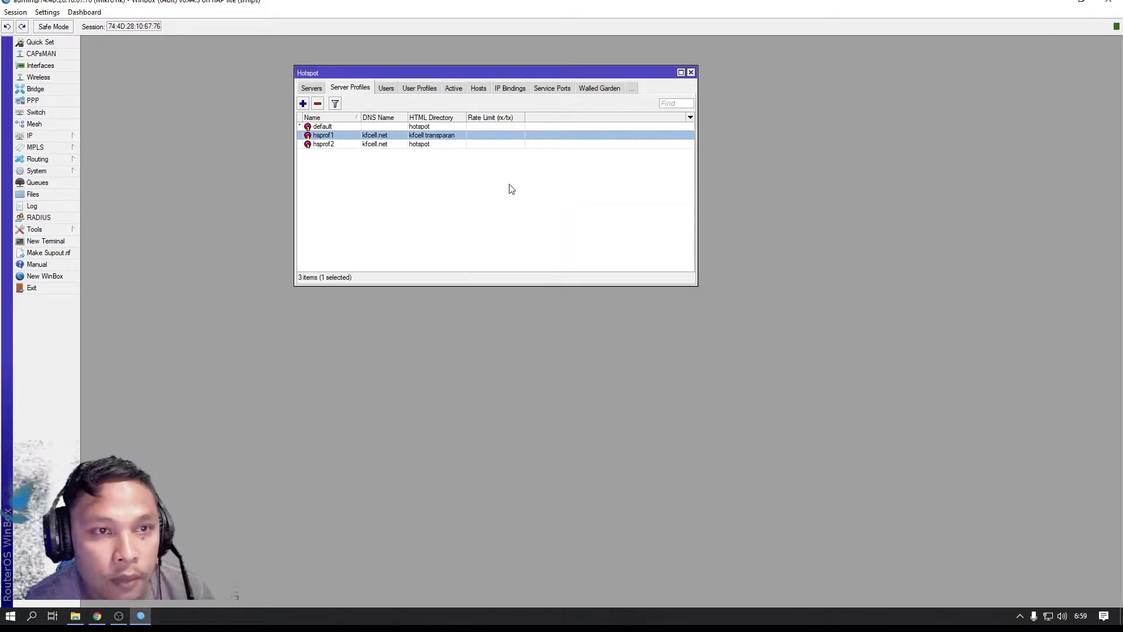
Set hsprof2's HTML directory to kfcell transparan and close the Hotspot window
{"action": "double_click", "coordinate": [440, 145]}
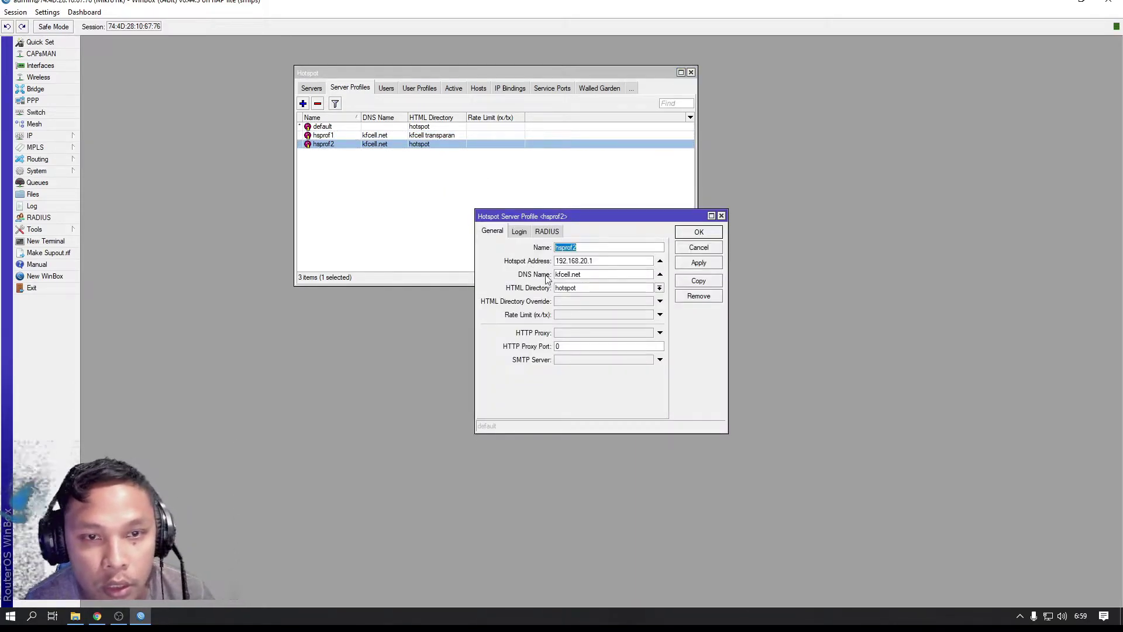
{"action": "left_click", "coordinate": [659, 288]}
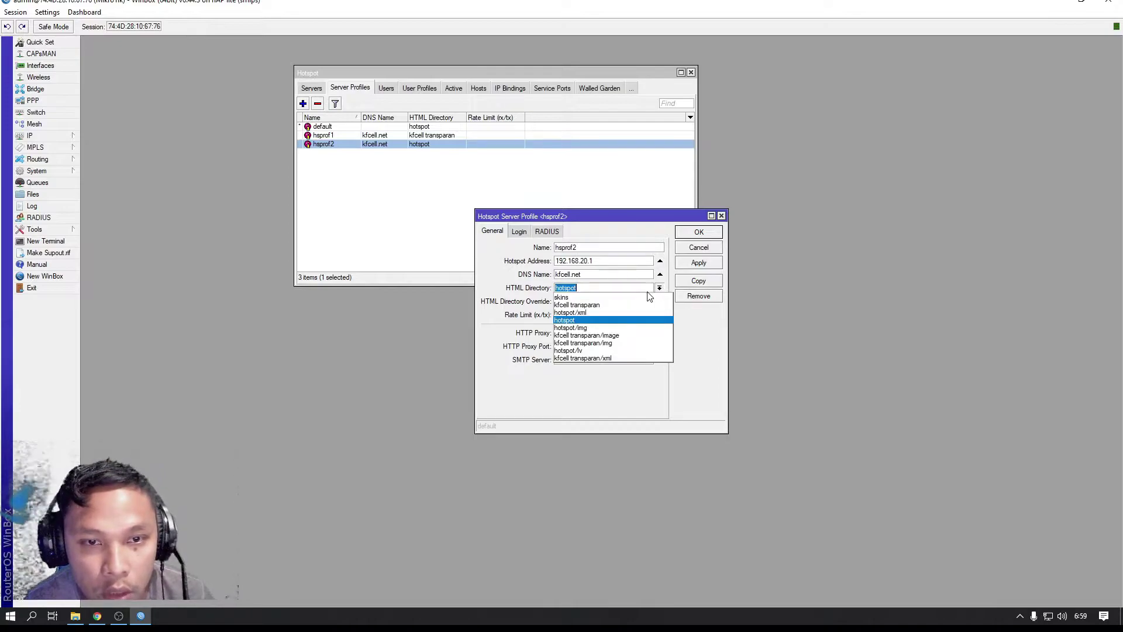
{"action": "left_click", "coordinate": [607, 305]}
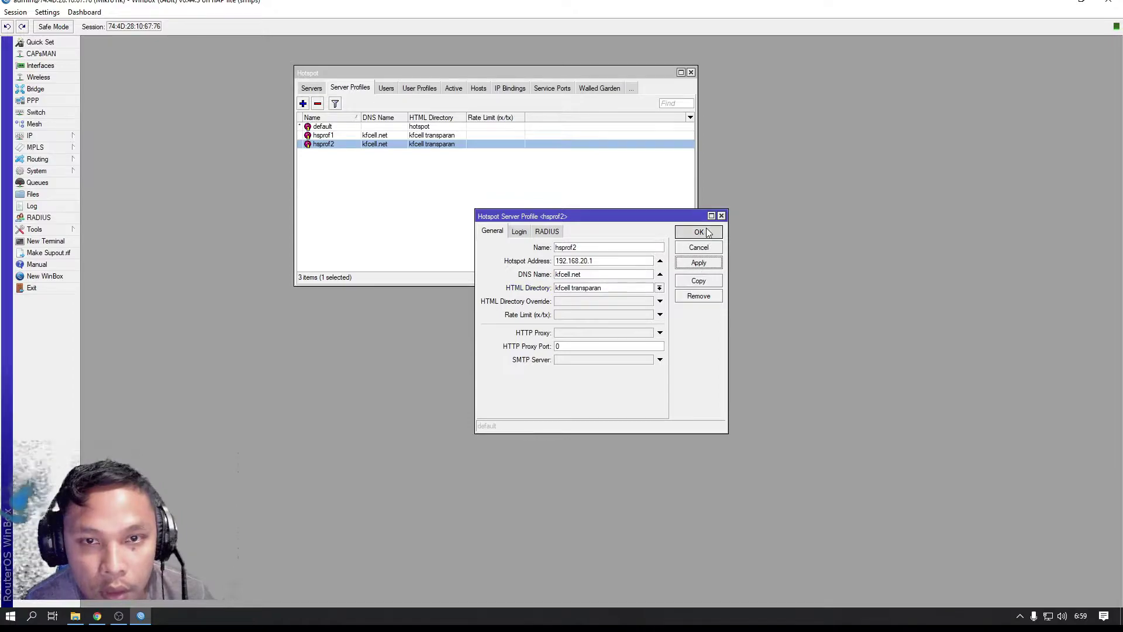
{"action": "left_click", "coordinate": [702, 232]}
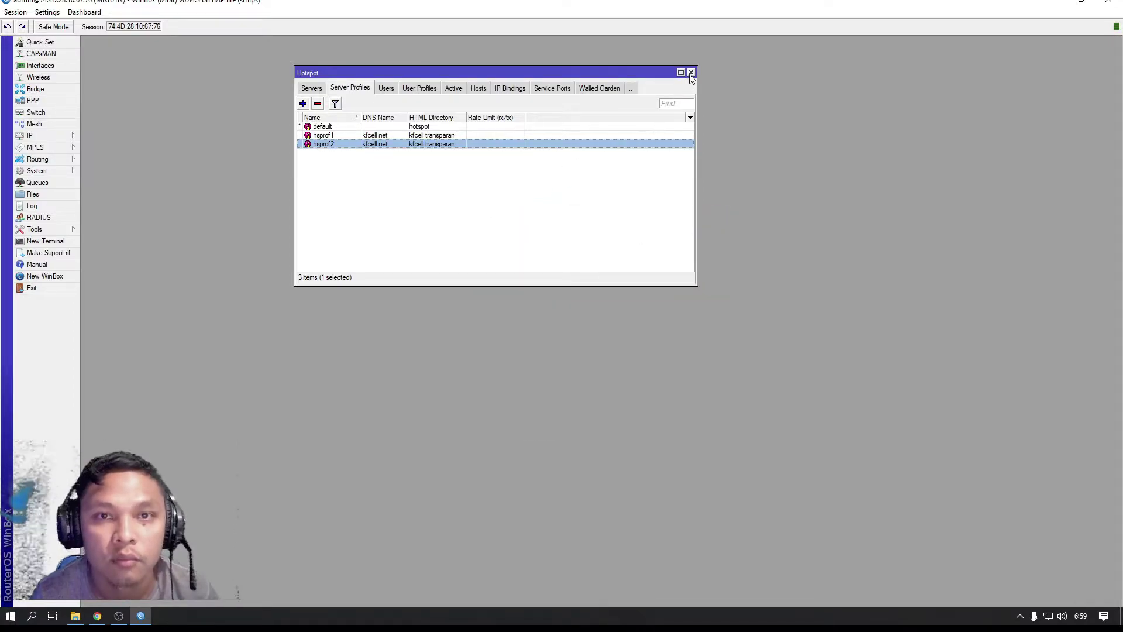
{"action": "left_click", "coordinate": [690, 72]}
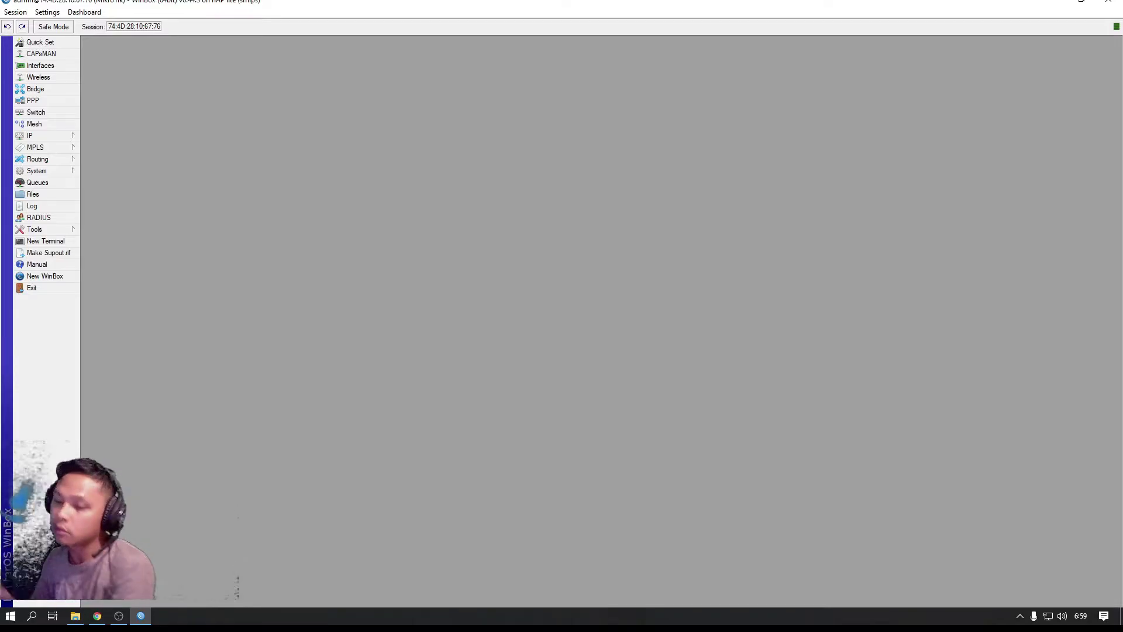
In File Explorer, go to D:\hp mirror and run scrcpy-noconsole
{"action": "left_click", "coordinate": [119, 616]}
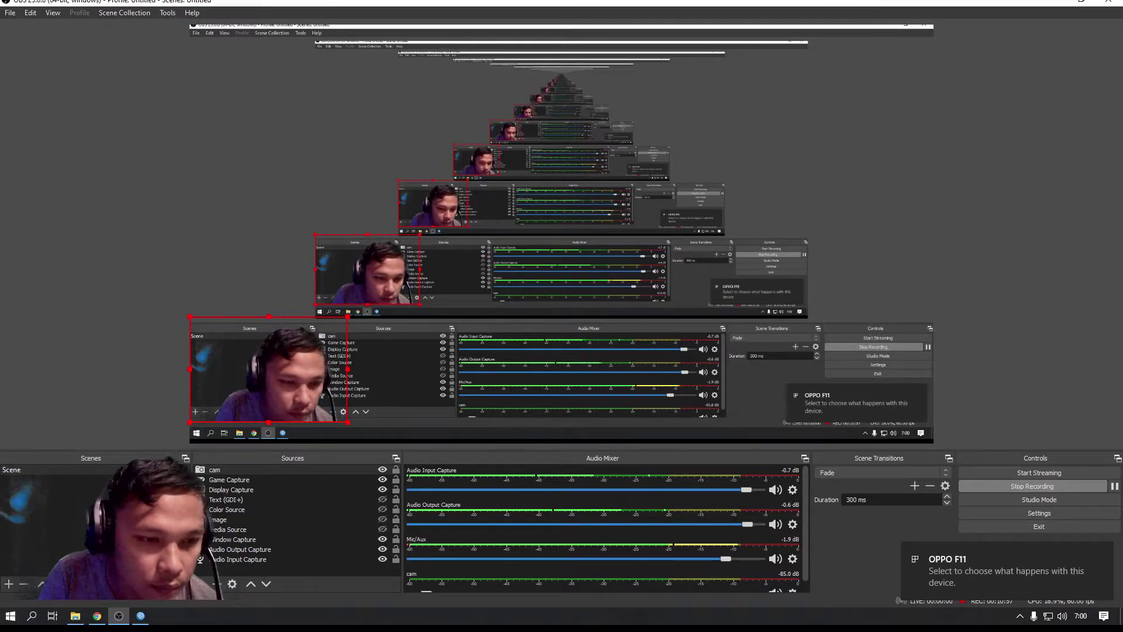
{"action": "key", "text": "alt+Tab"}
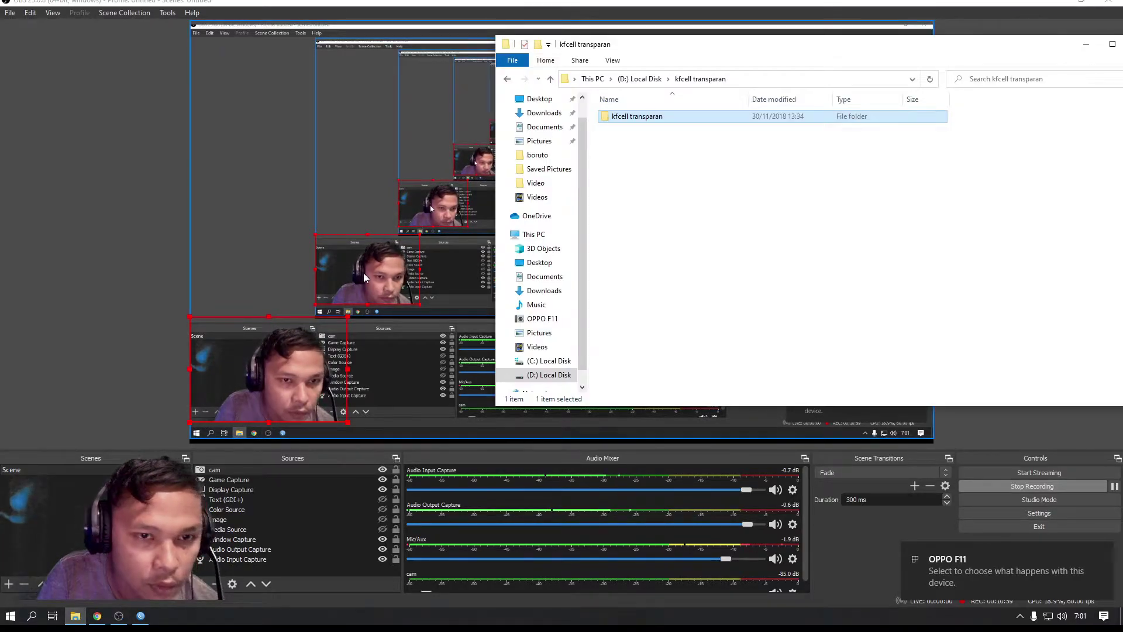
{"action": "scroll", "coordinate": [560, 361], "scroll_direction": "down", "scroll_amount": 1}
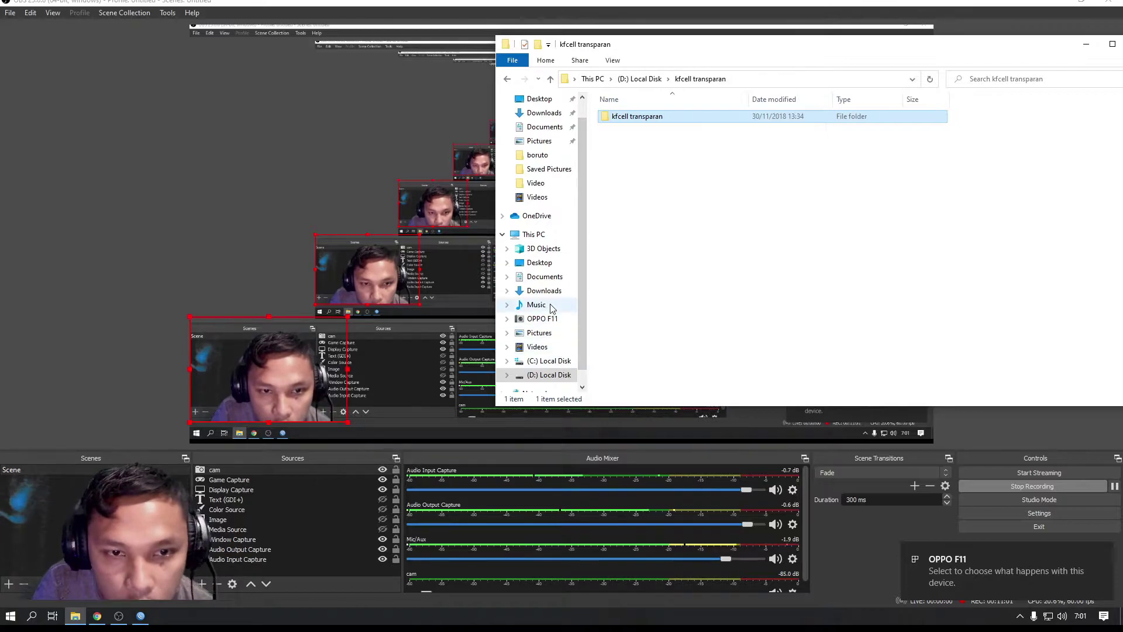
{"action": "left_click", "coordinate": [549, 360]}
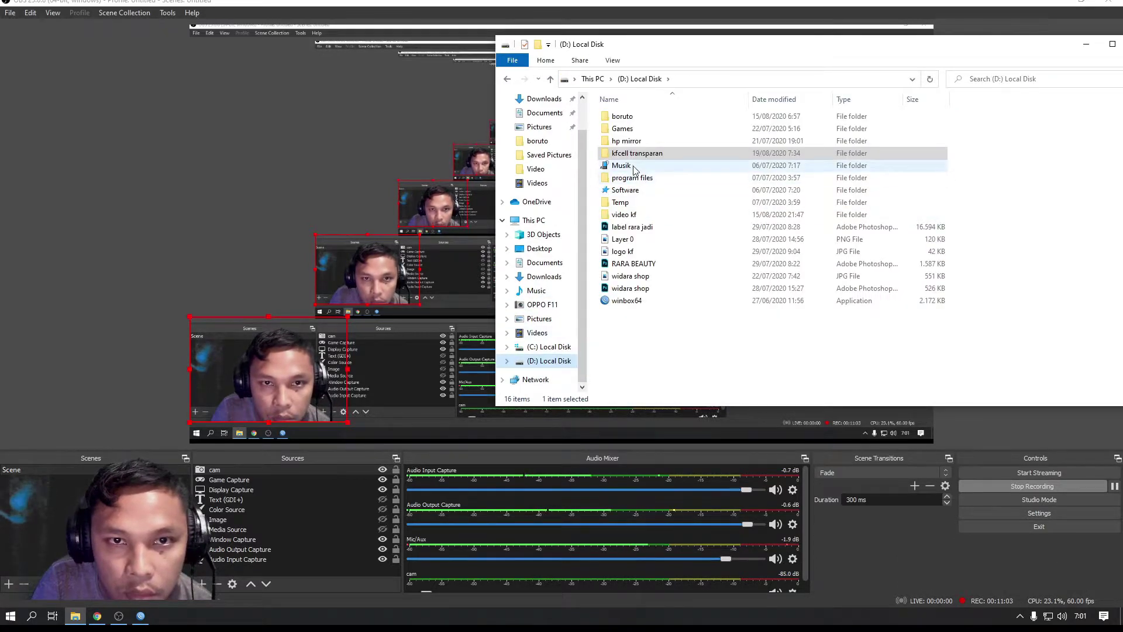
{"action": "double_click", "coordinate": [640, 142]}
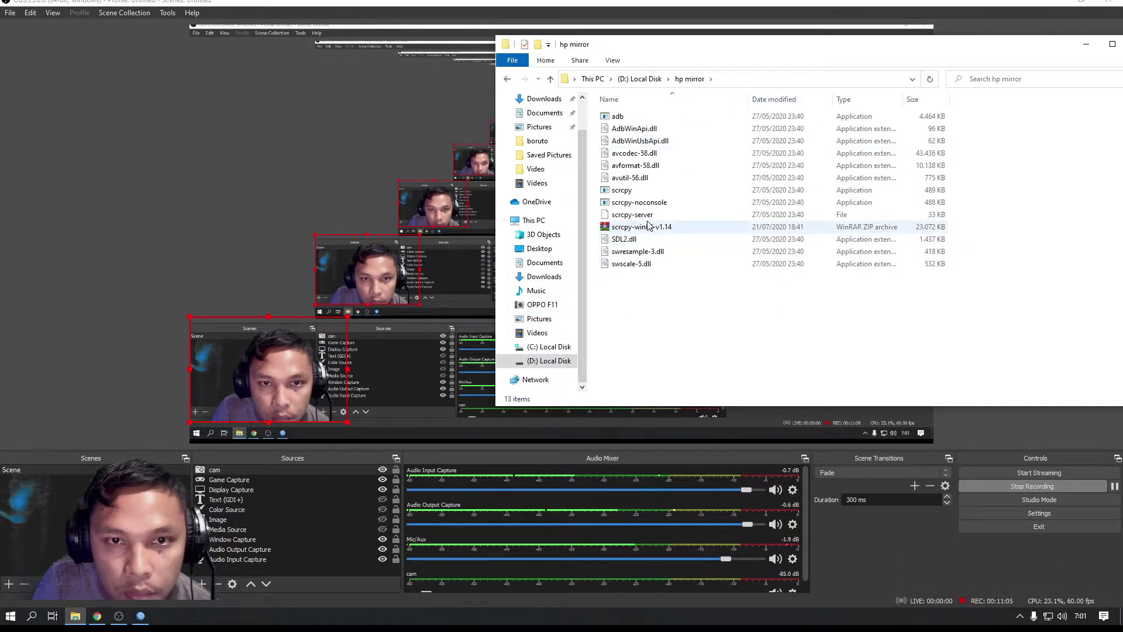
{"action": "left_click", "coordinate": [645, 204]}
{"action": "double_click", "coordinate": [646, 204]}
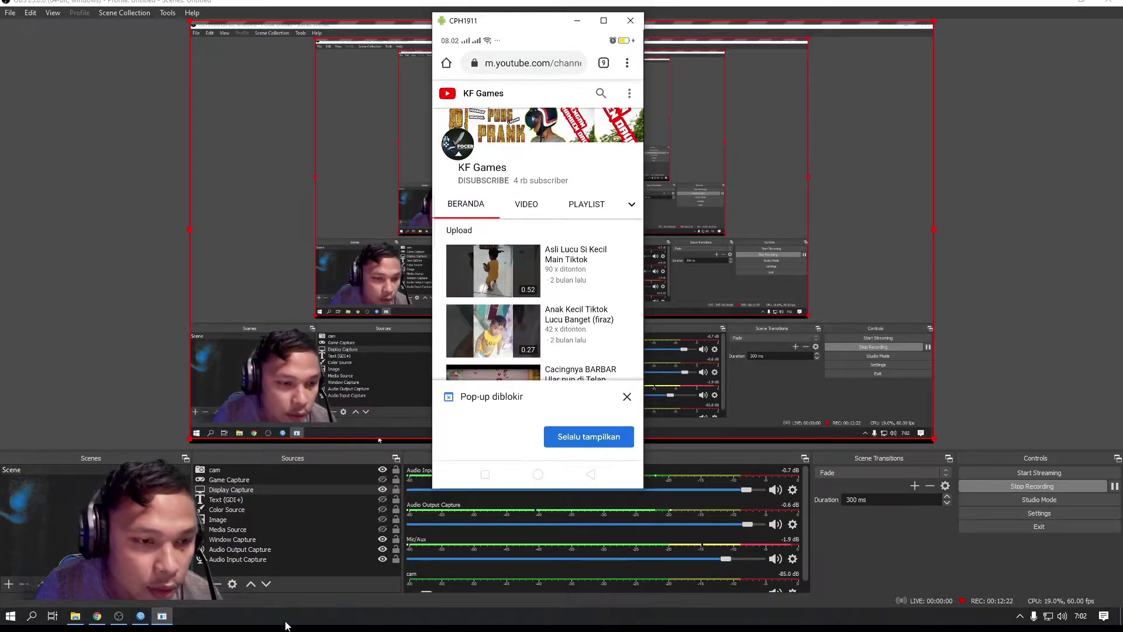
Once the phone mirror appears, bring the WinBox window back to the front
{"action": "left_click", "coordinate": [143, 620]}
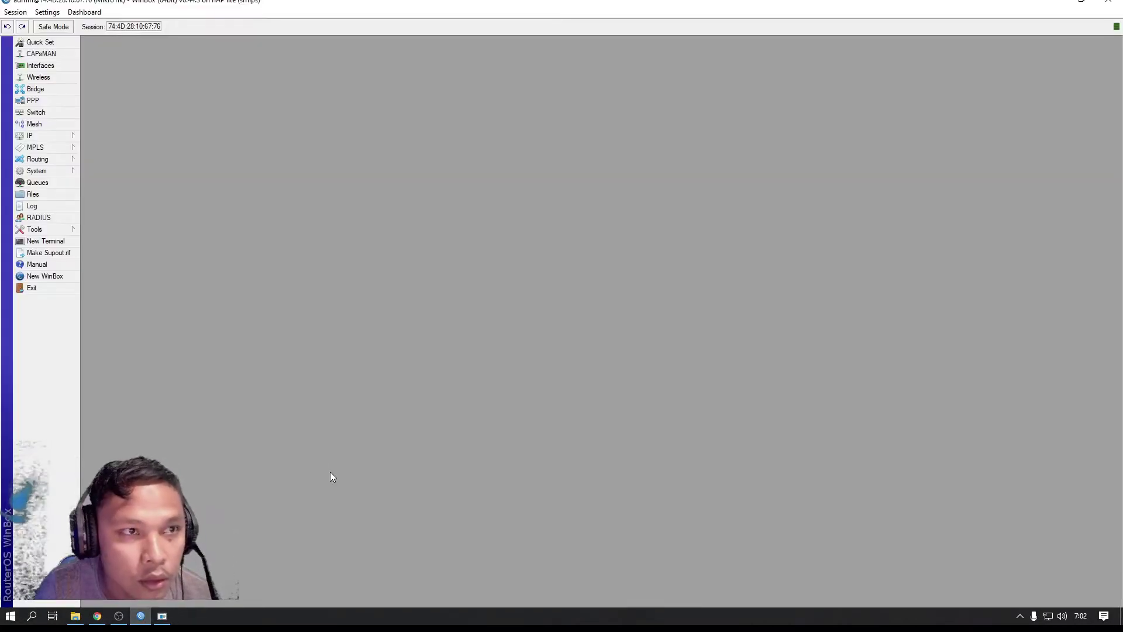
Remove all 22 hotspot users, dismissing the error for the undeletable default-trial entry
{"action": "left_click", "coordinate": [57, 136]}
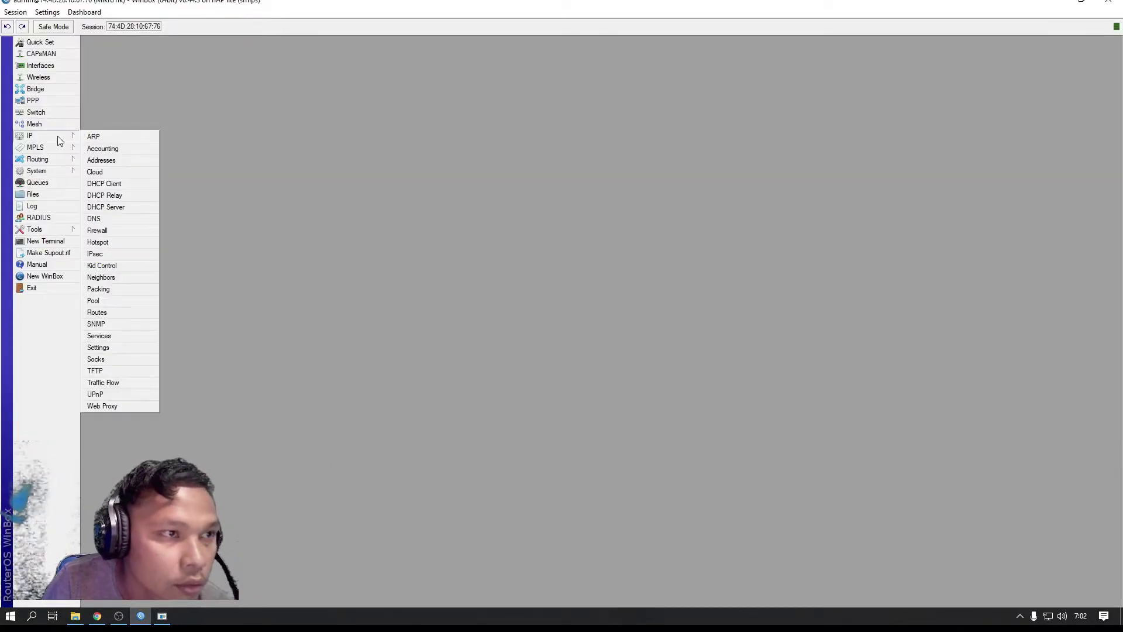
{"action": "left_click", "coordinate": [106, 241]}
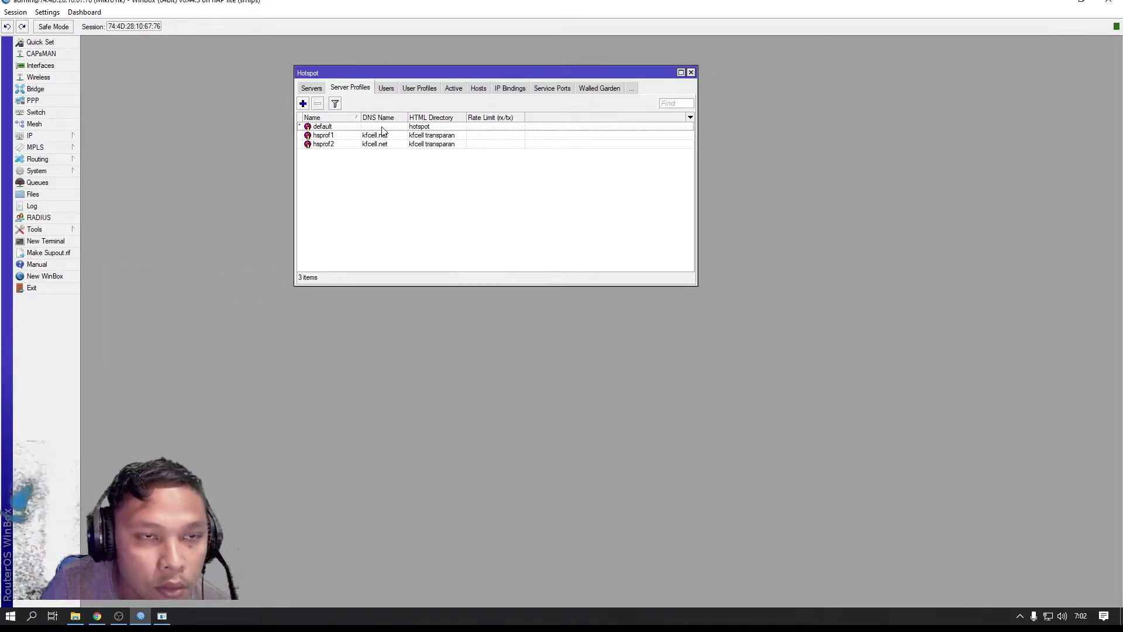
{"action": "left_click", "coordinate": [384, 92]}
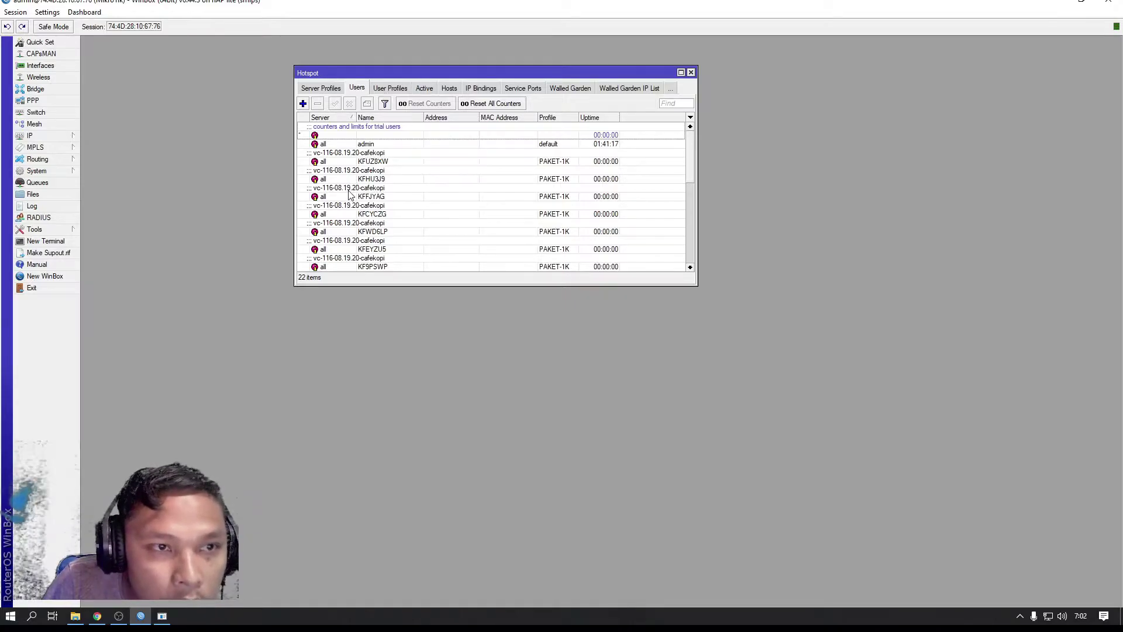
{"action": "scroll", "coordinate": [348, 195], "scroll_direction": "down", "scroll_amount": 5}
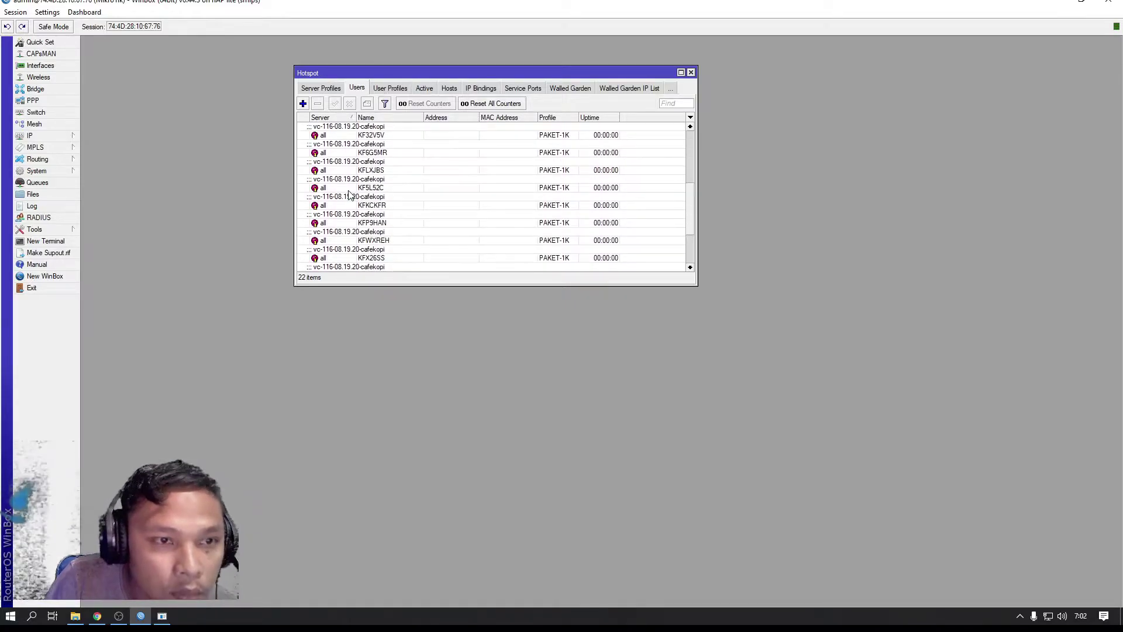
{"action": "key", "text": "ctrl+a"}
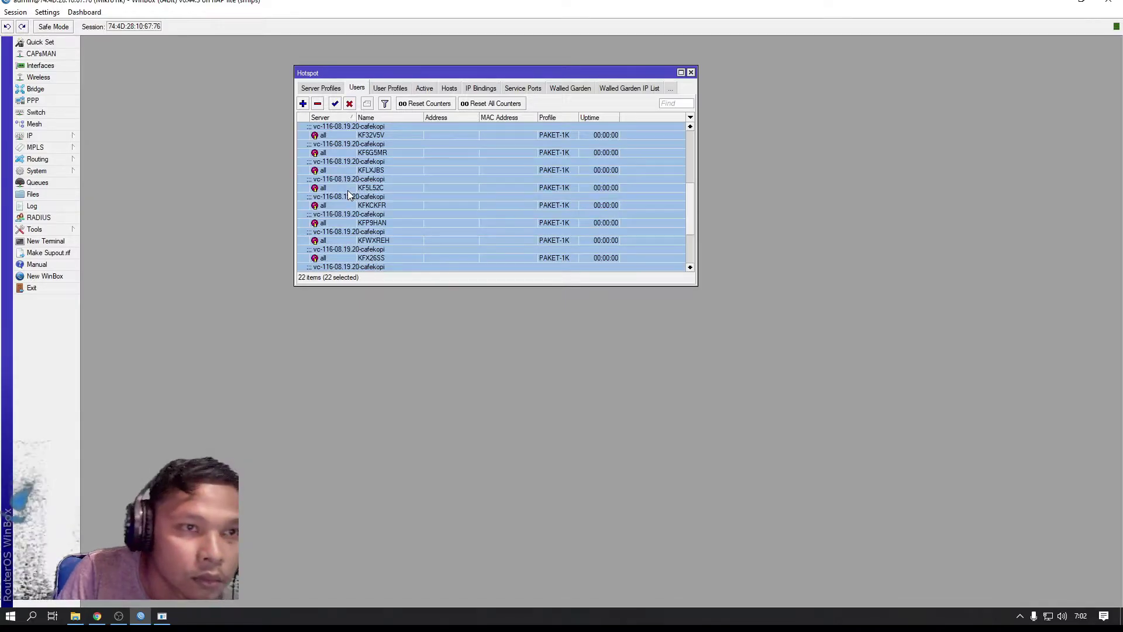
{"action": "left_click", "coordinate": [317, 105]}
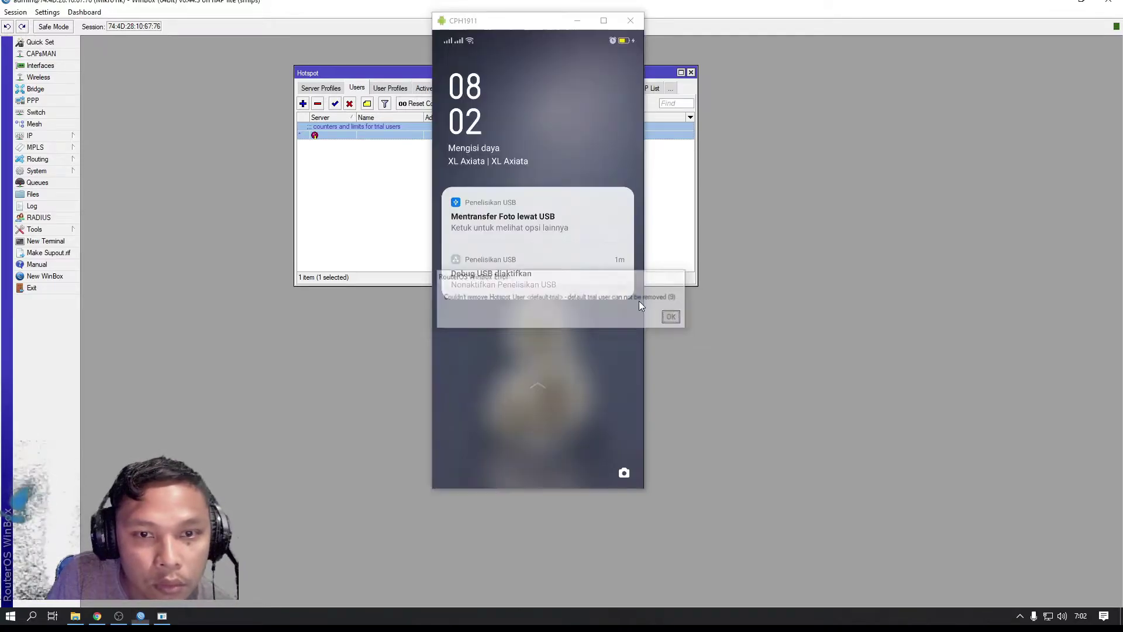
{"action": "left_click", "coordinate": [673, 317]}
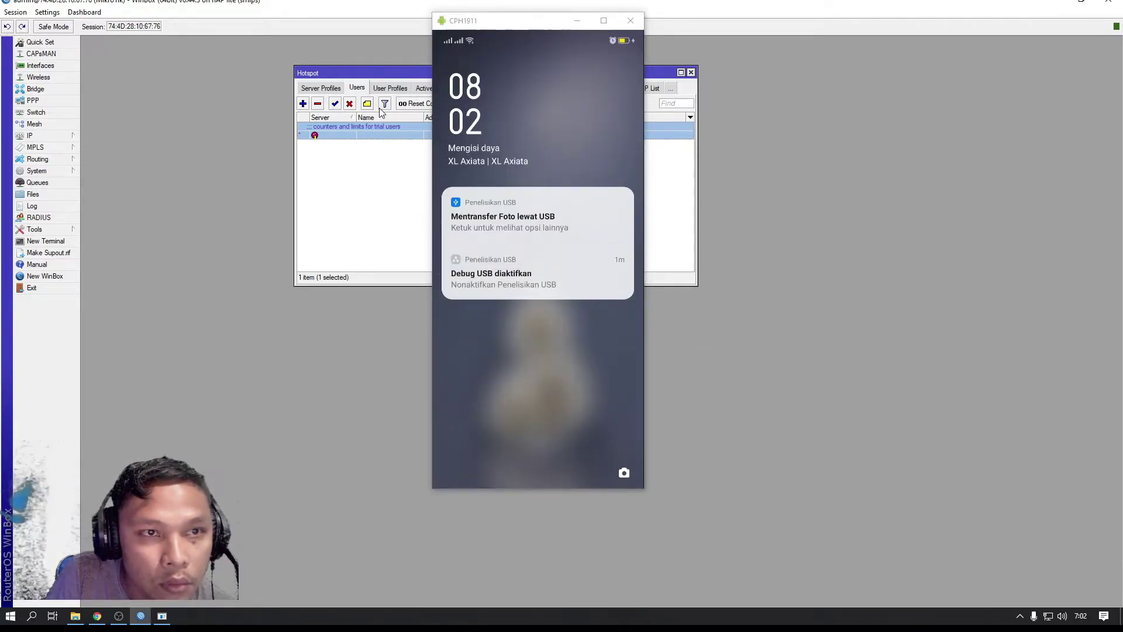
Remove the admin session from the Active hotspot list to log it out
{"action": "left_click", "coordinate": [390, 89]}
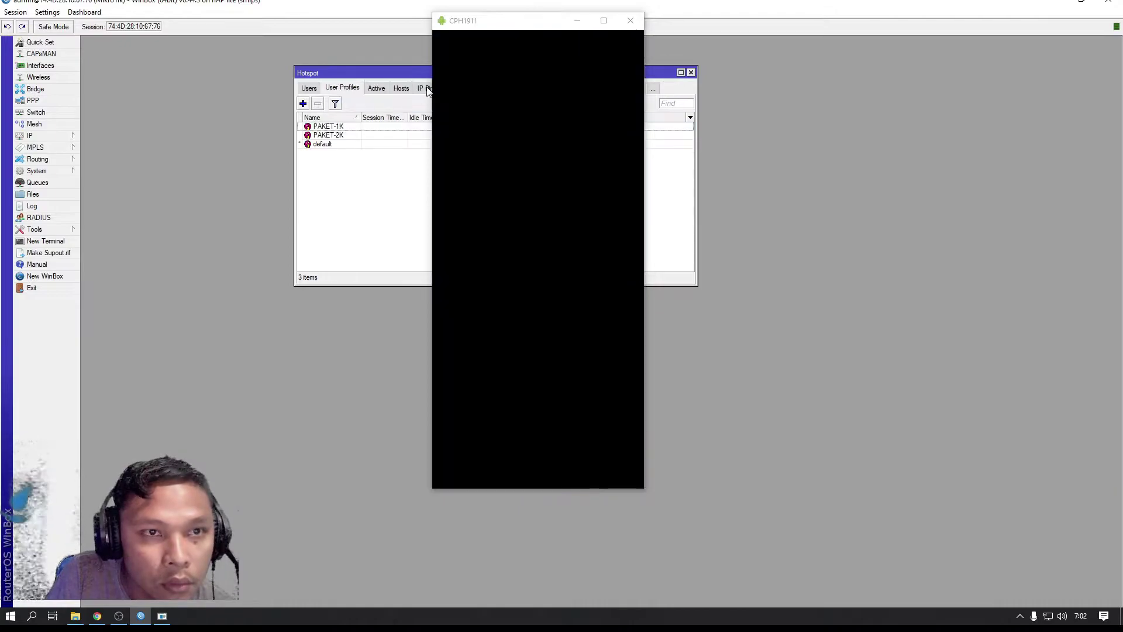
{"action": "left_click", "coordinate": [379, 88]}
{"action": "left_click", "coordinate": [345, 127]}
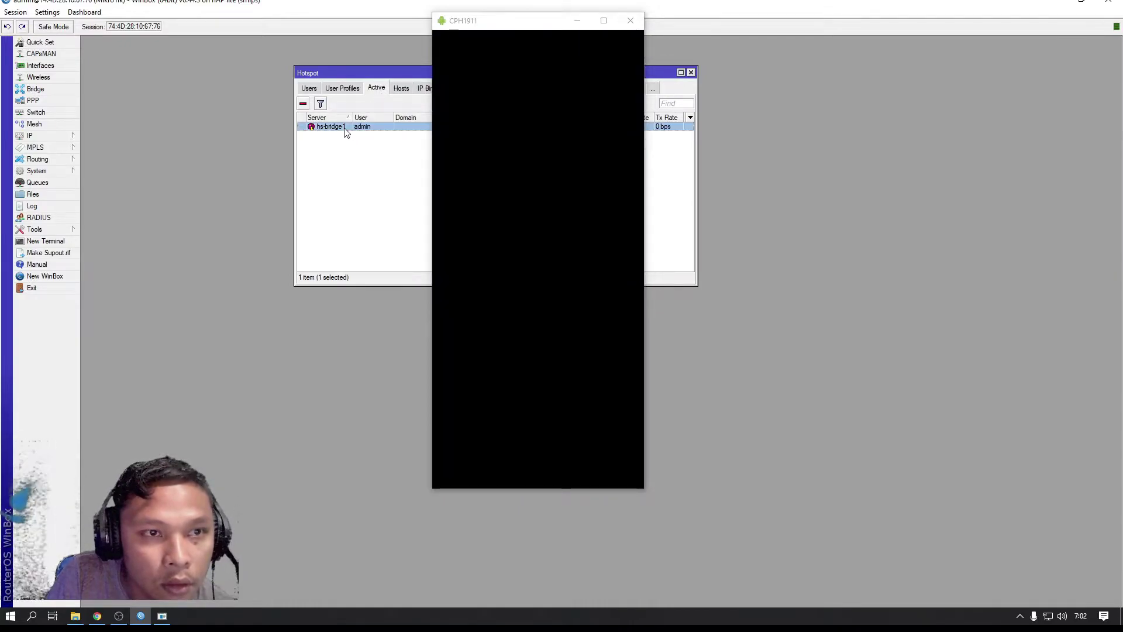
{"action": "left_click", "coordinate": [303, 104]}
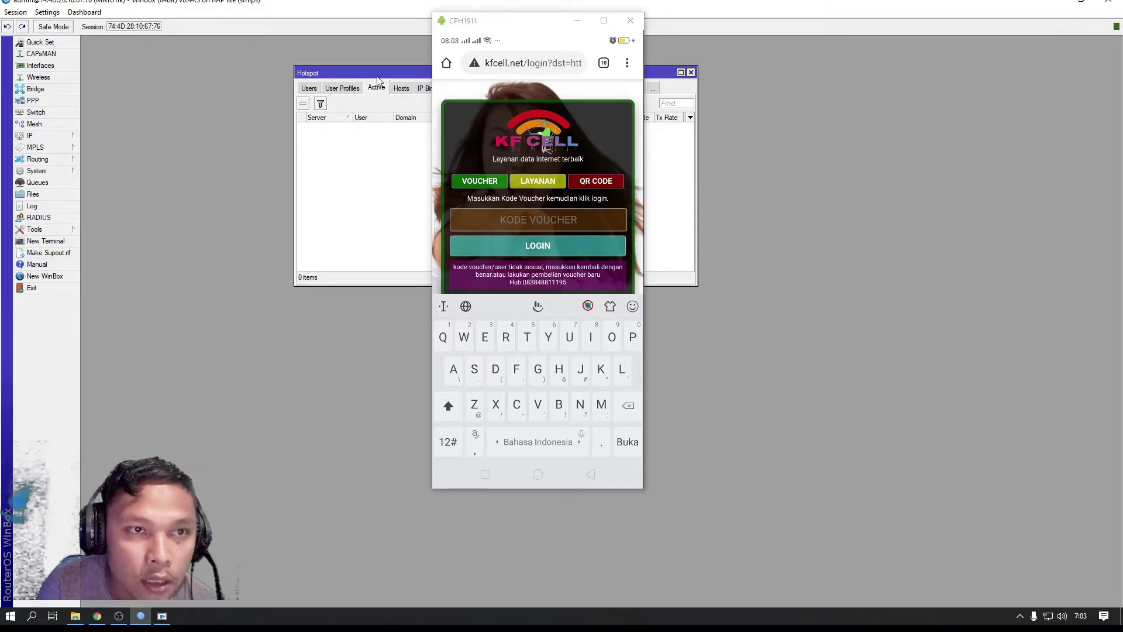
Show WinBox's hotspot Users list and move the phone mirror window to the right
{"action": "left_click", "coordinate": [312, 89]}
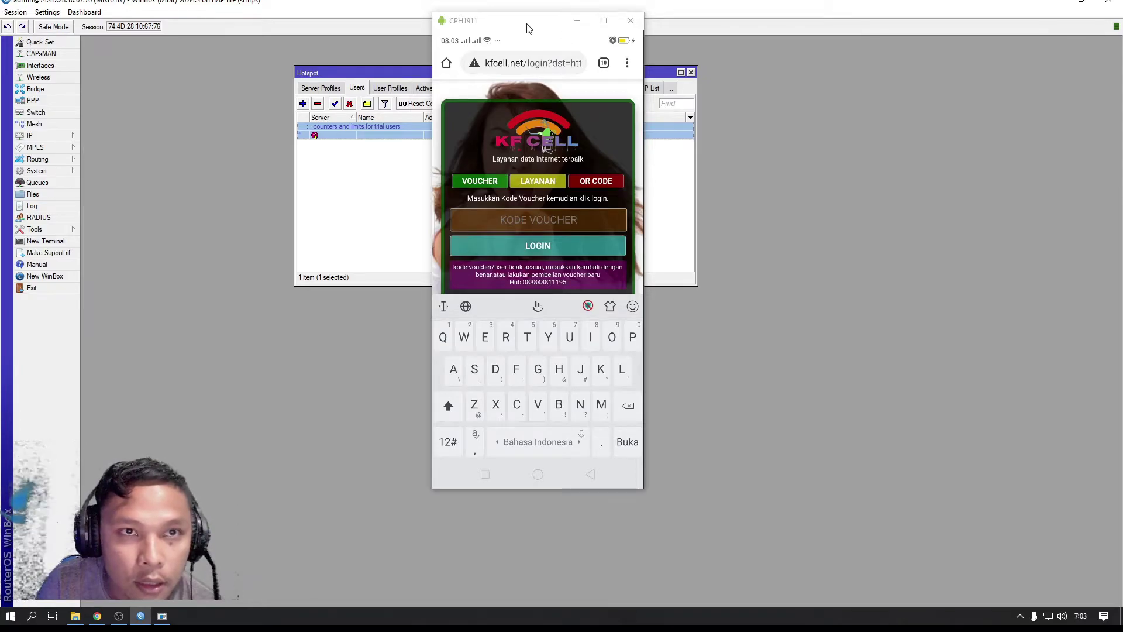
{"action": "left_click_drag", "start_coordinate": [527, 27], "coordinate": [812, 30]}
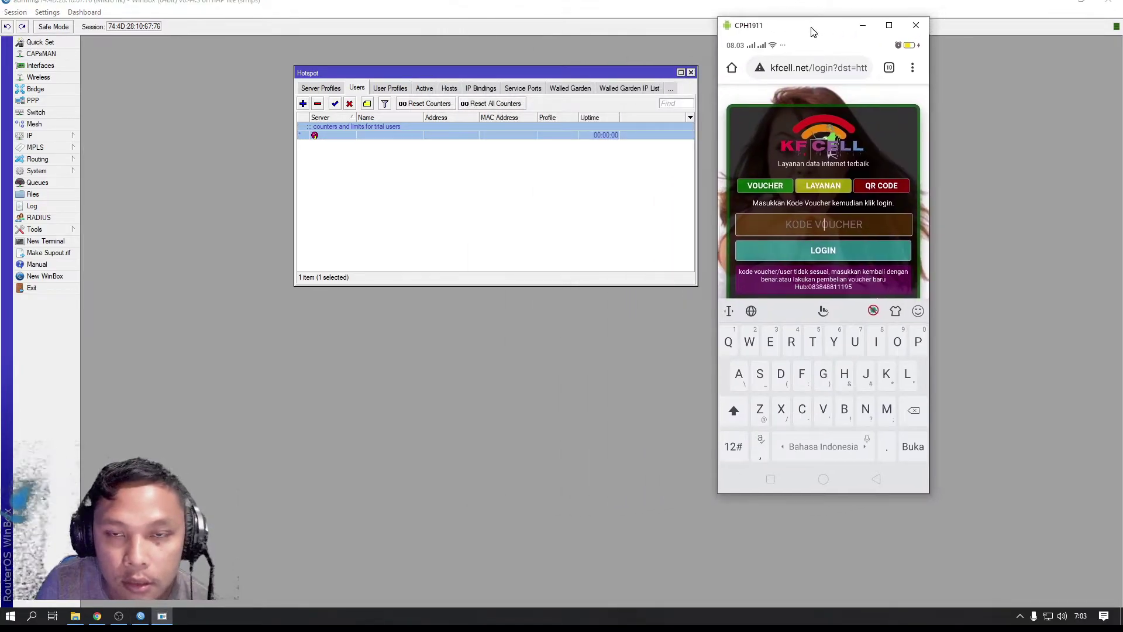
Temporarily set hsprof2's HTML directory to hotspot and check the phone's login page
{"action": "left_click", "coordinate": [325, 88]}
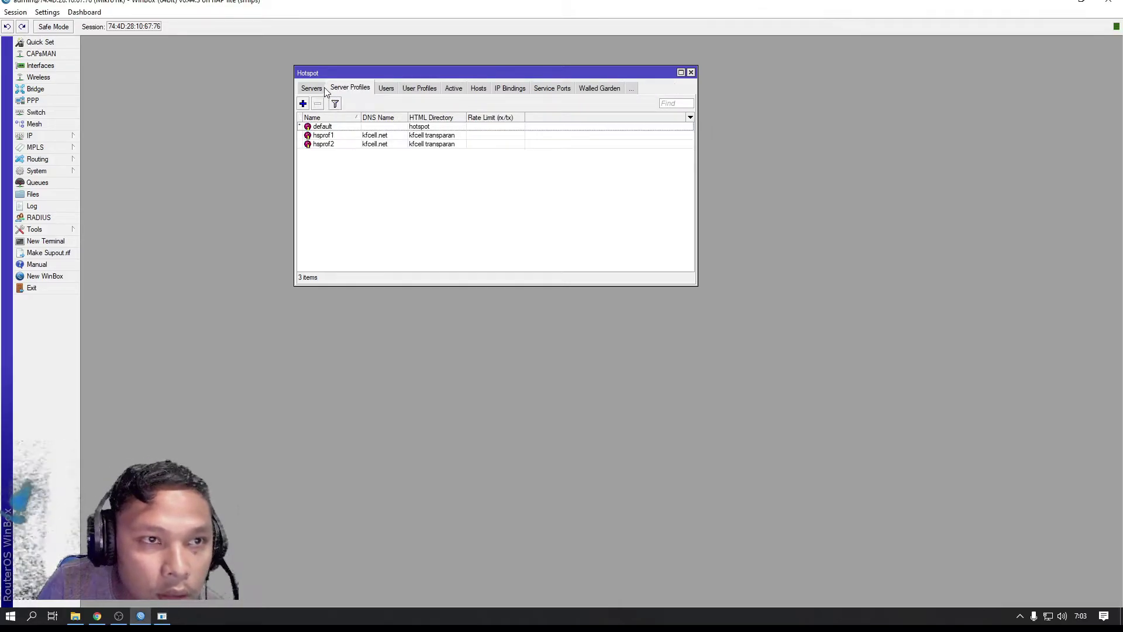
{"action": "double_click", "coordinate": [373, 145]}
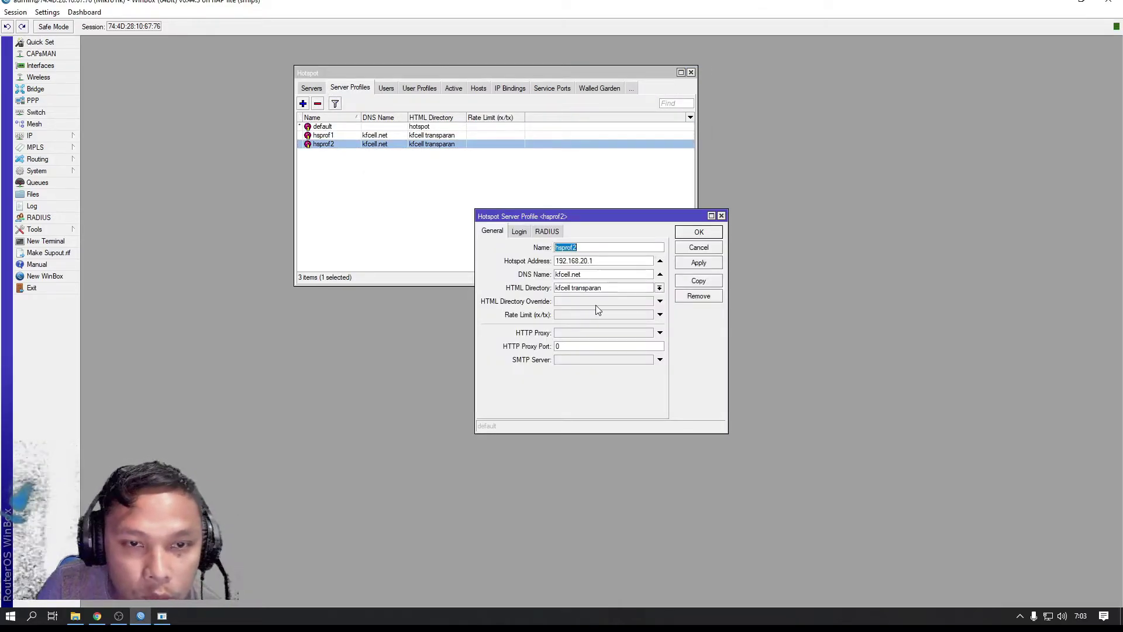
{"action": "left_click", "coordinate": [659, 287]}
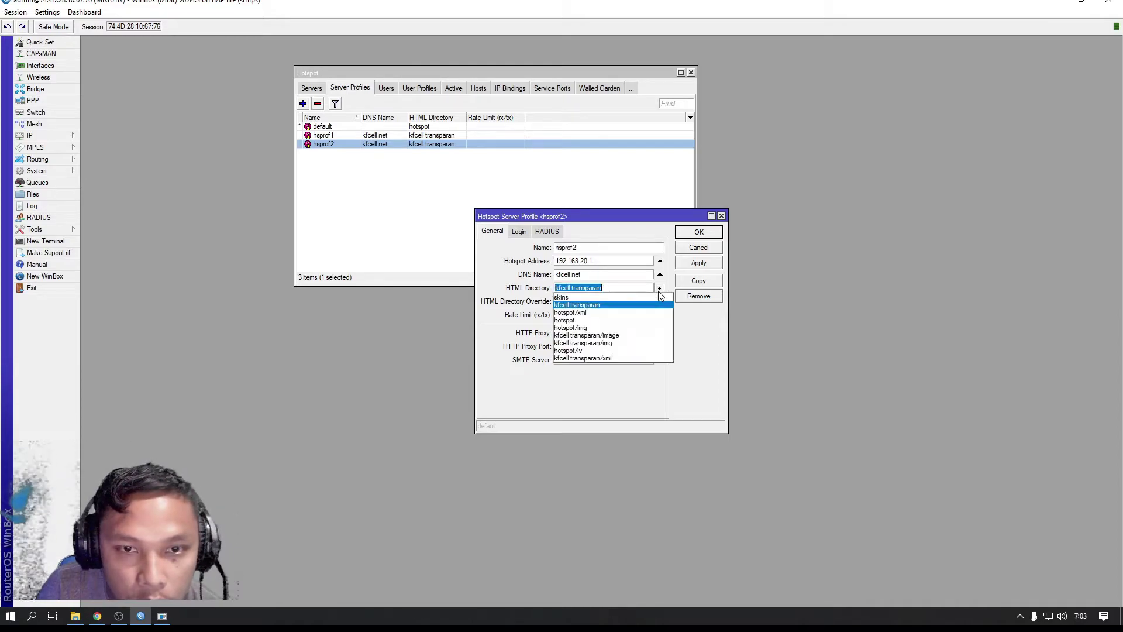
{"action": "left_click", "coordinate": [609, 321]}
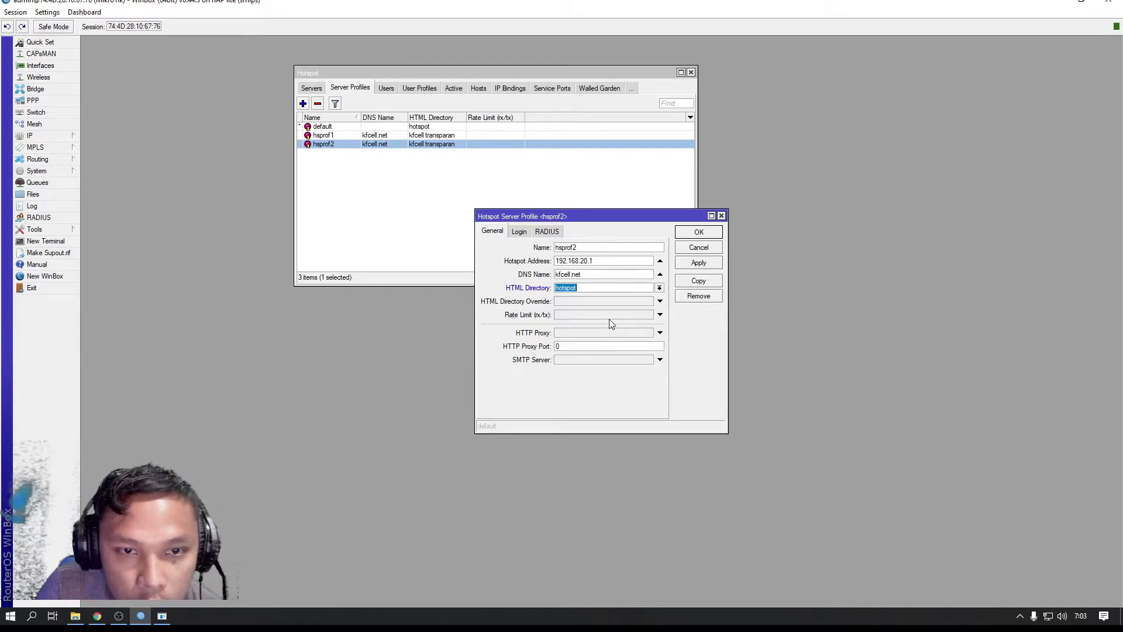
{"action": "left_click", "coordinate": [699, 262]}
{"action": "left_click", "coordinate": [699, 232]}
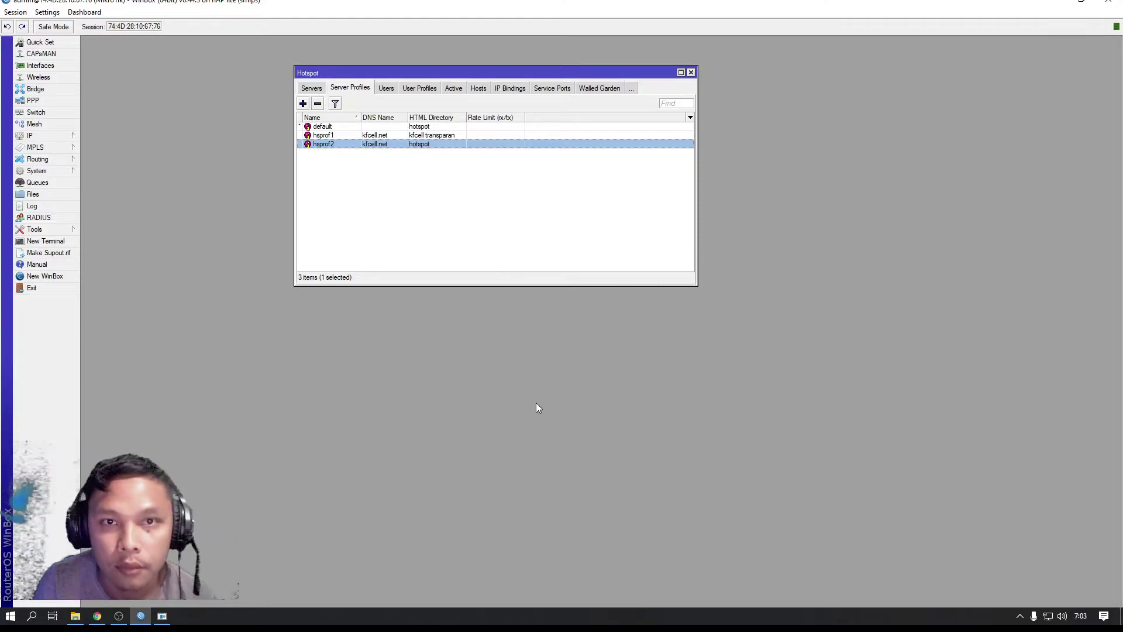
{"action": "left_click", "coordinate": [162, 615]}
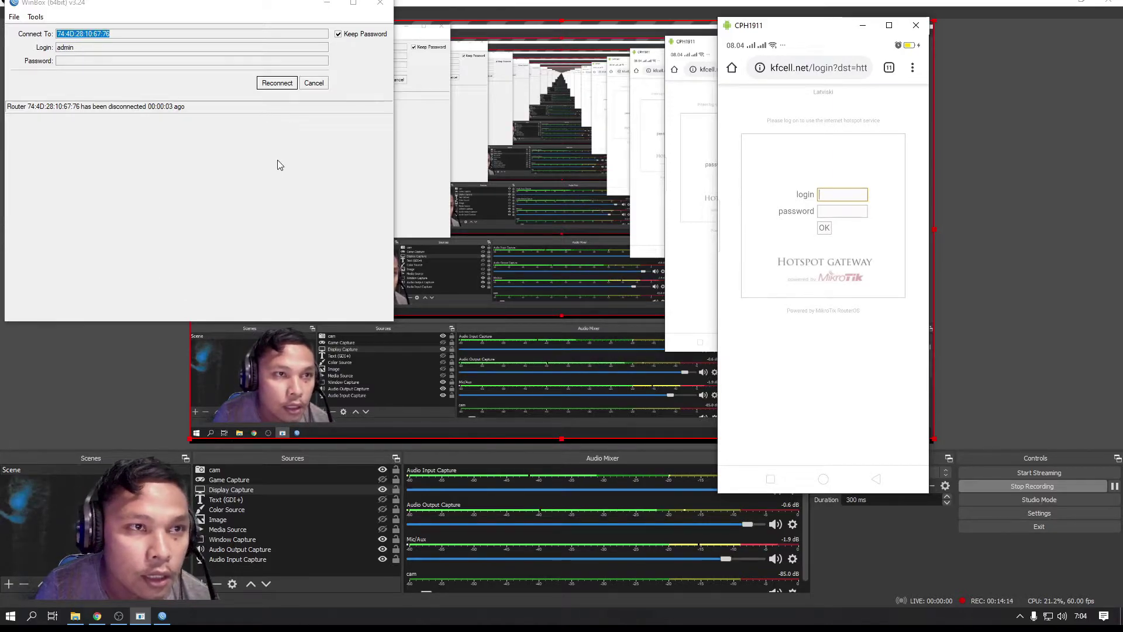
Reconnect to the router, set hsprof2 back to kfcell transparan, and view the phone mirror
{"action": "left_click", "coordinate": [271, 82]}
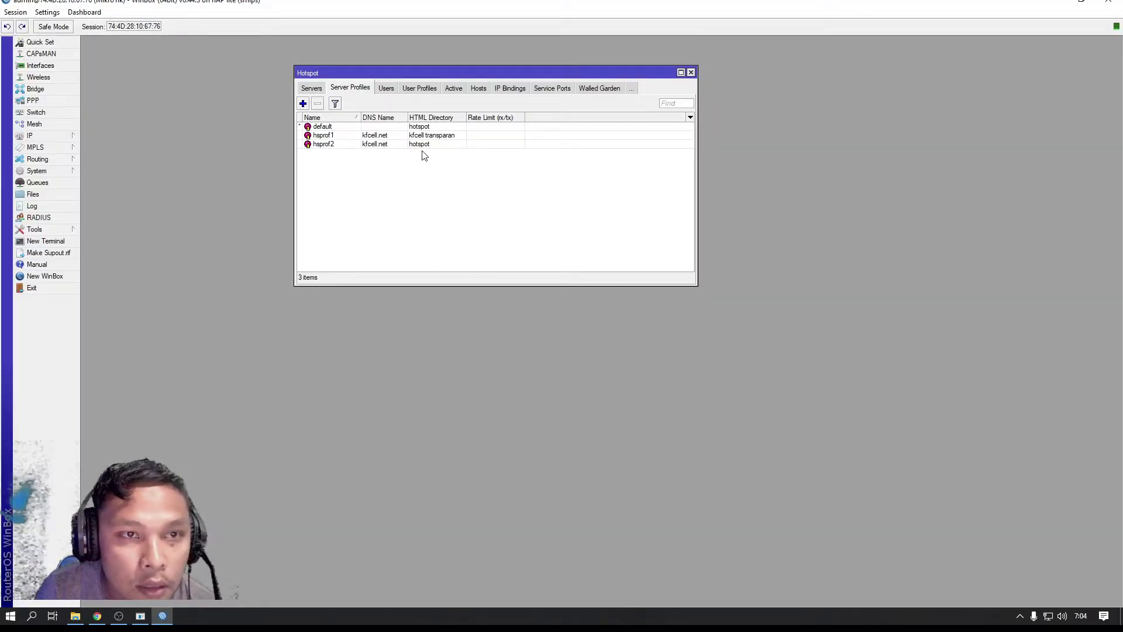
{"action": "double_click", "coordinate": [420, 147]}
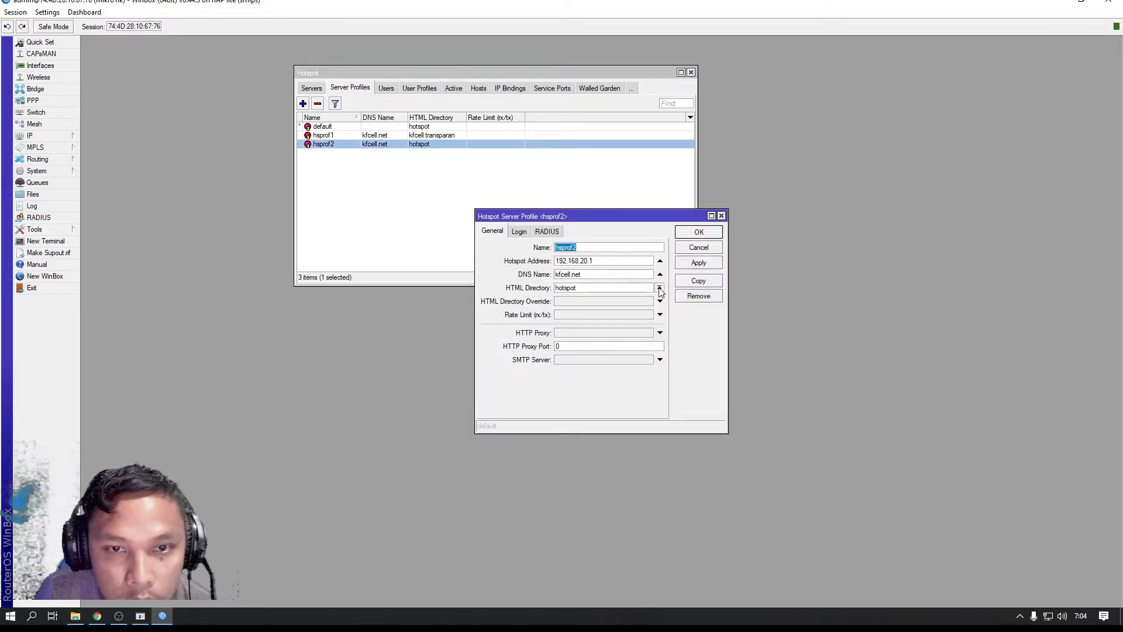
{"action": "left_click", "coordinate": [660, 287]}
{"action": "left_click", "coordinate": [644, 298]}
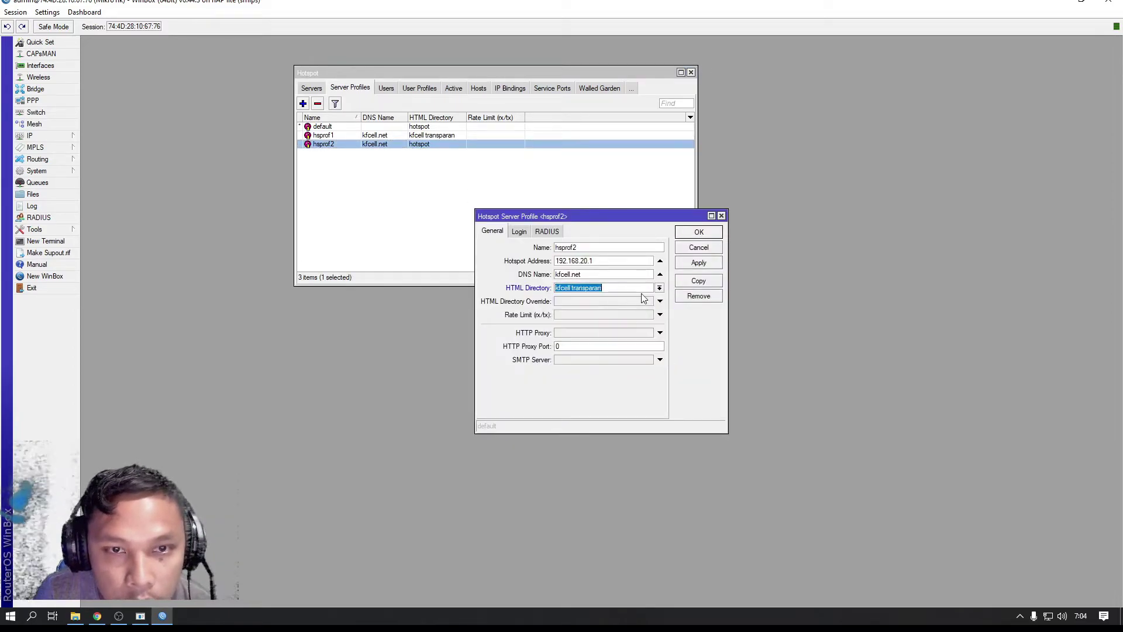
{"action": "left_click", "coordinate": [697, 263]}
{"action": "left_click", "coordinate": [694, 234]}
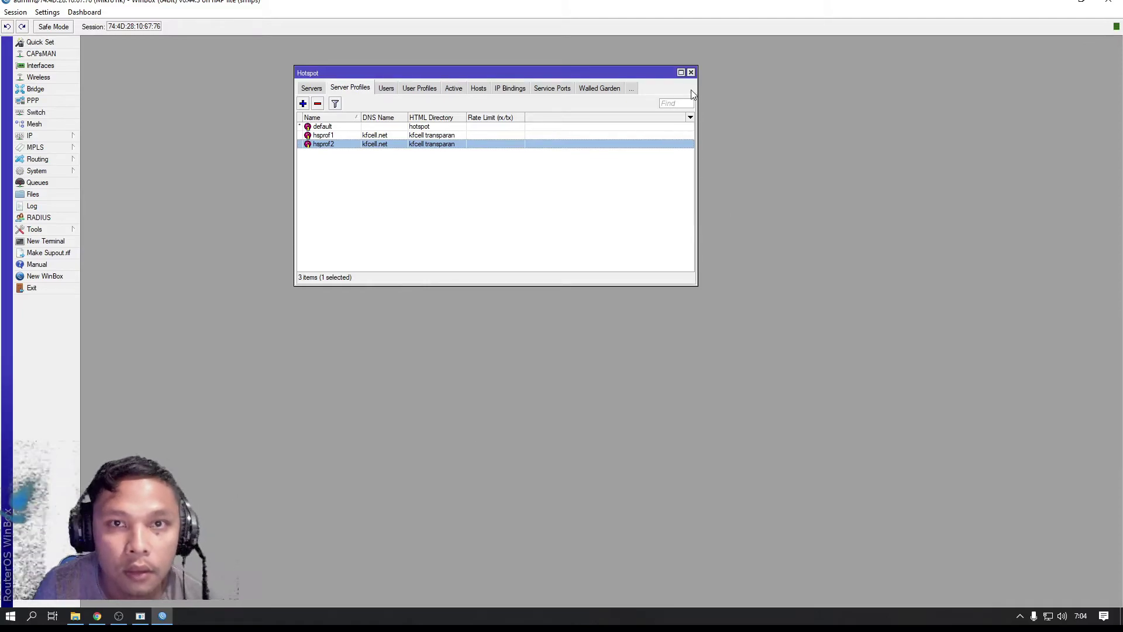
{"action": "left_click", "coordinate": [141, 616]}
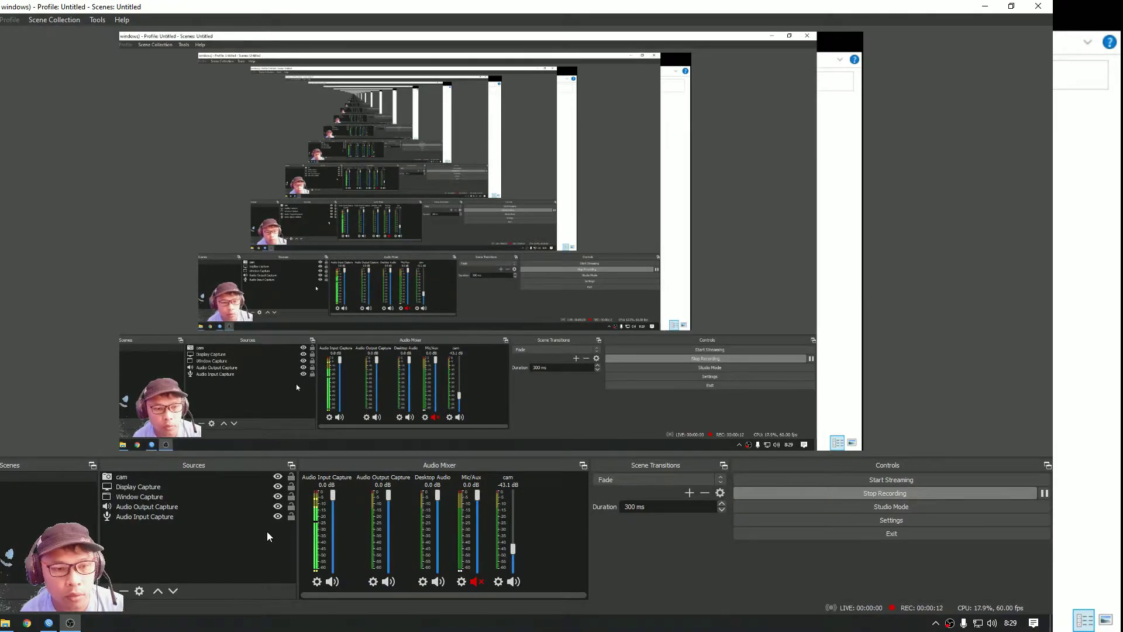
Minimize OBS to uncover the WinBox session connected to 192.168.88.1
{"action": "left_click", "coordinate": [985, 6]}
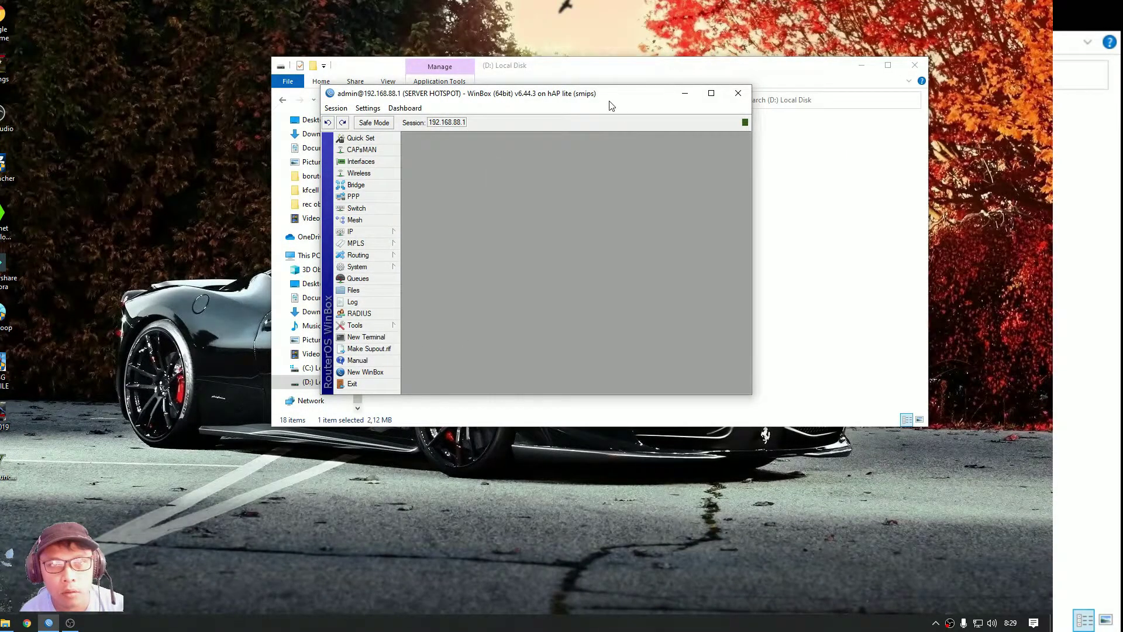
Google 'mikhmon' in Chrome and open the Laksa19 | MIKHMON result at laksa19.github.io
{"action": "left_click_drag", "start_coordinate": [609, 99], "coordinate": [658, 128]}
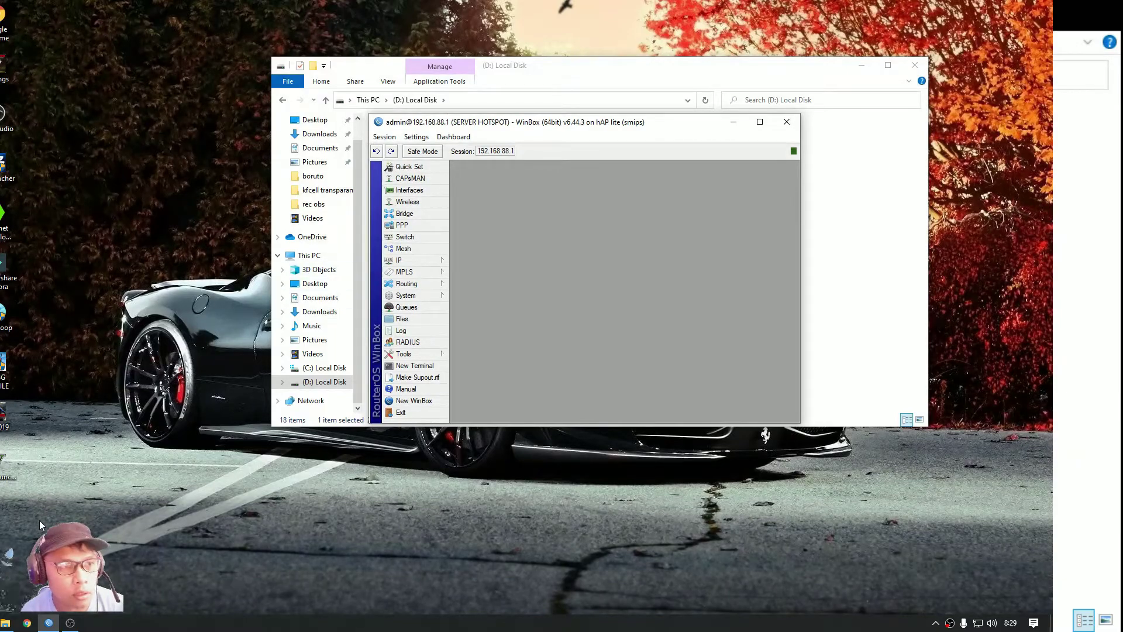
{"action": "left_click", "coordinate": [26, 623]}
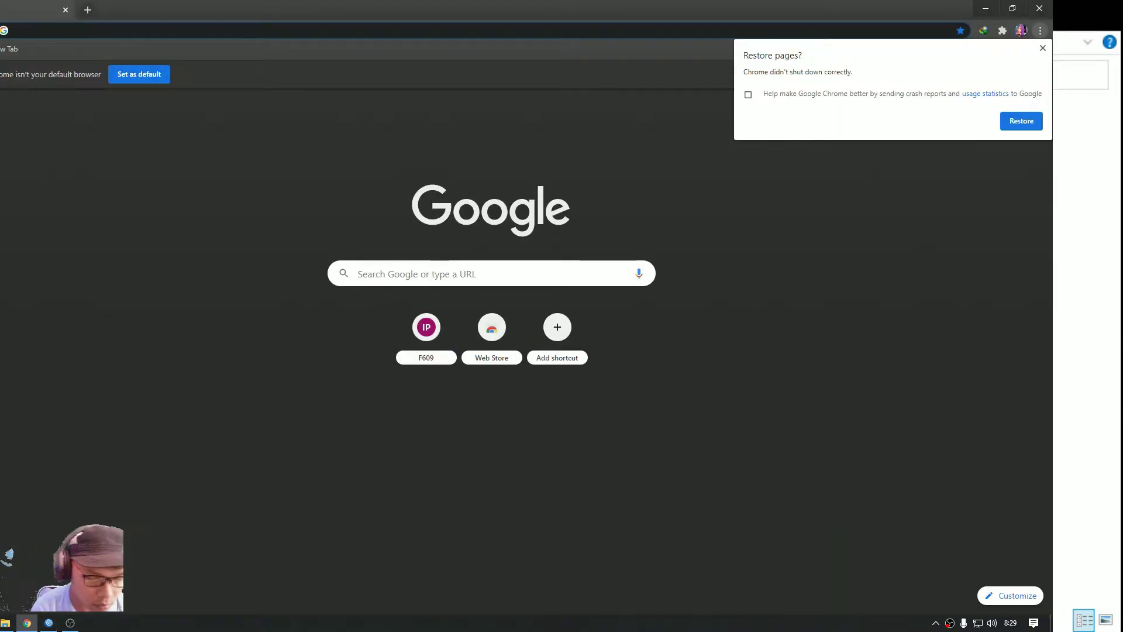
{"action": "type", "text": "mikhmon"}
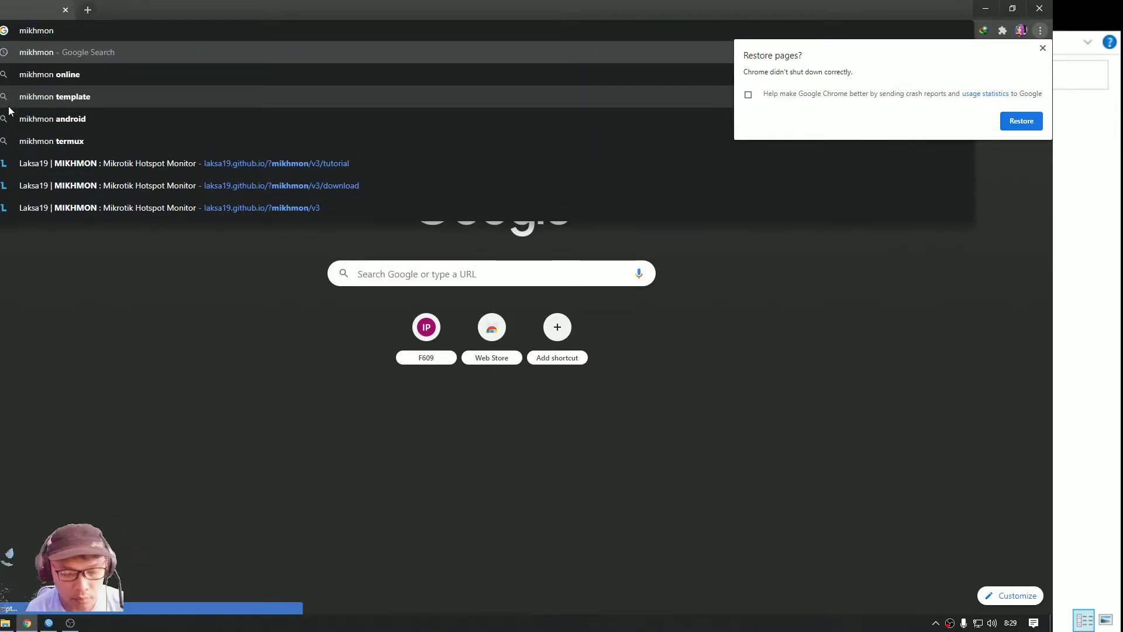
{"action": "key", "text": "Return"}
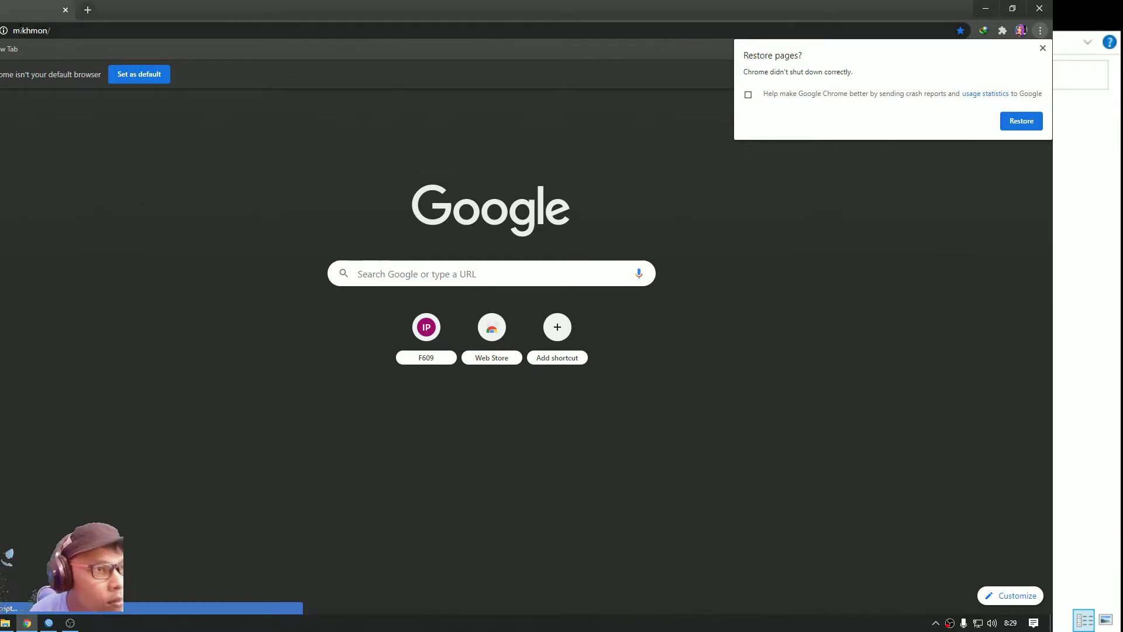
{"action": "left_click", "coordinate": [71, 30]}
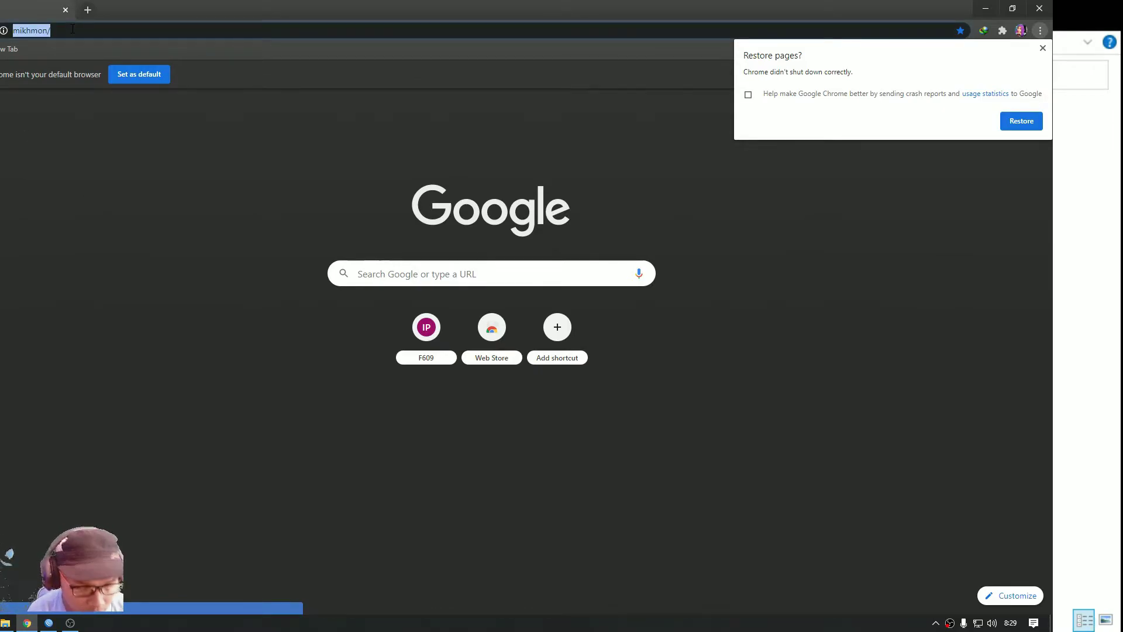
{"action": "type", "text": "mikh"}
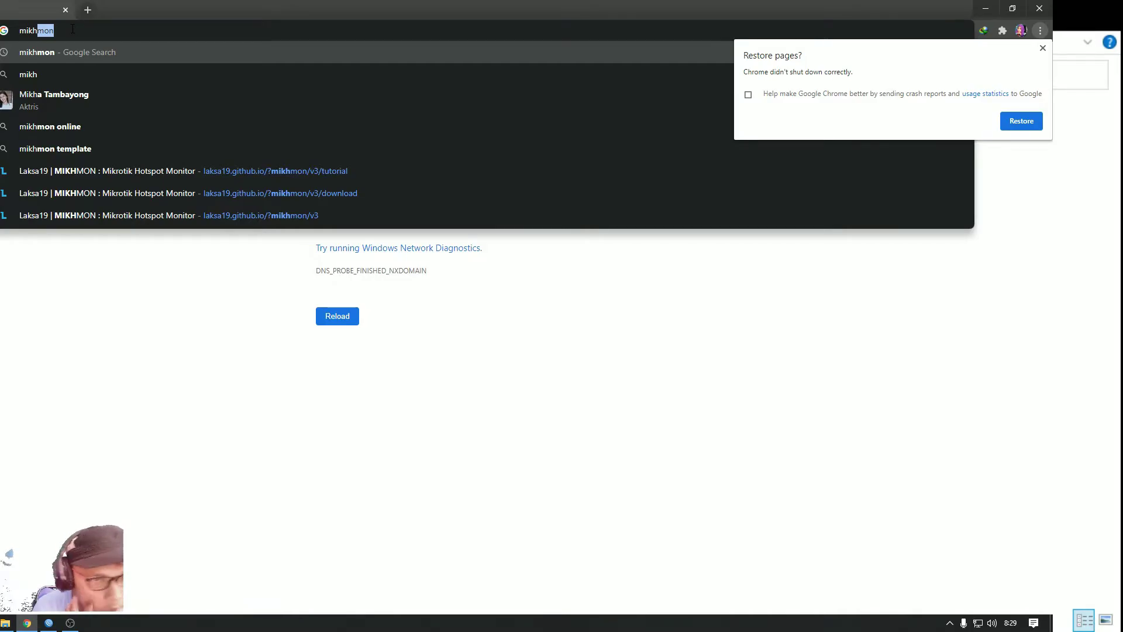
{"action": "key", "text": "Return"}
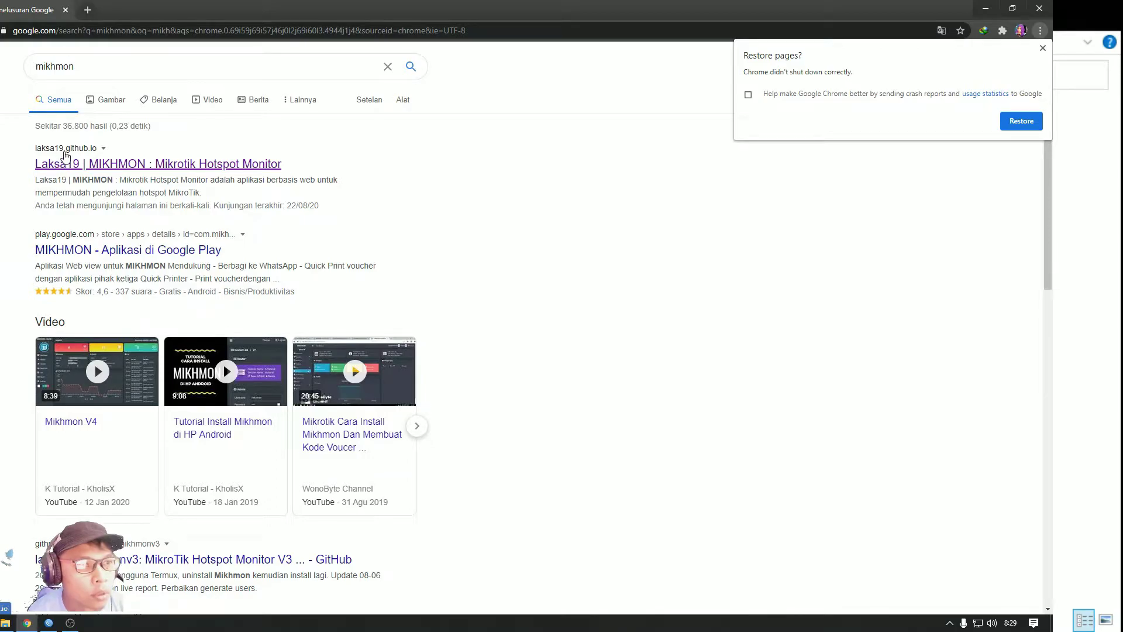
{"action": "left_click", "coordinate": [117, 166]}
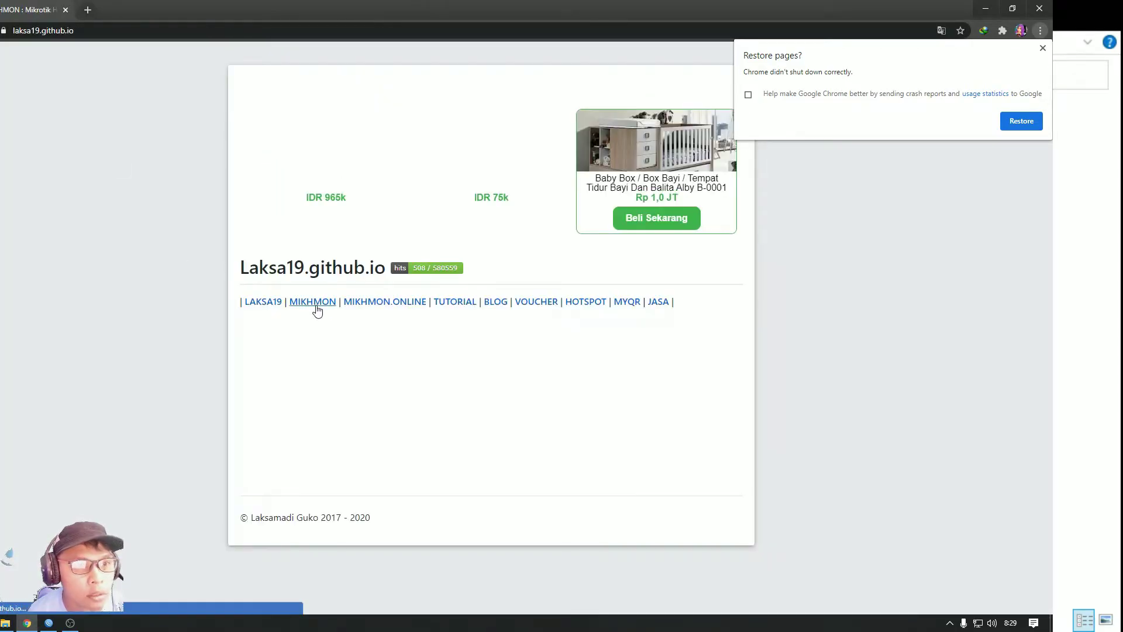
Navigate from MIKHMON through the Mikhmon V3 download page to the MYQR page
{"action": "left_click", "coordinate": [312, 302]}
{"action": "scroll", "coordinate": [336, 252], "scroll_direction": "down", "scroll_amount": 1}
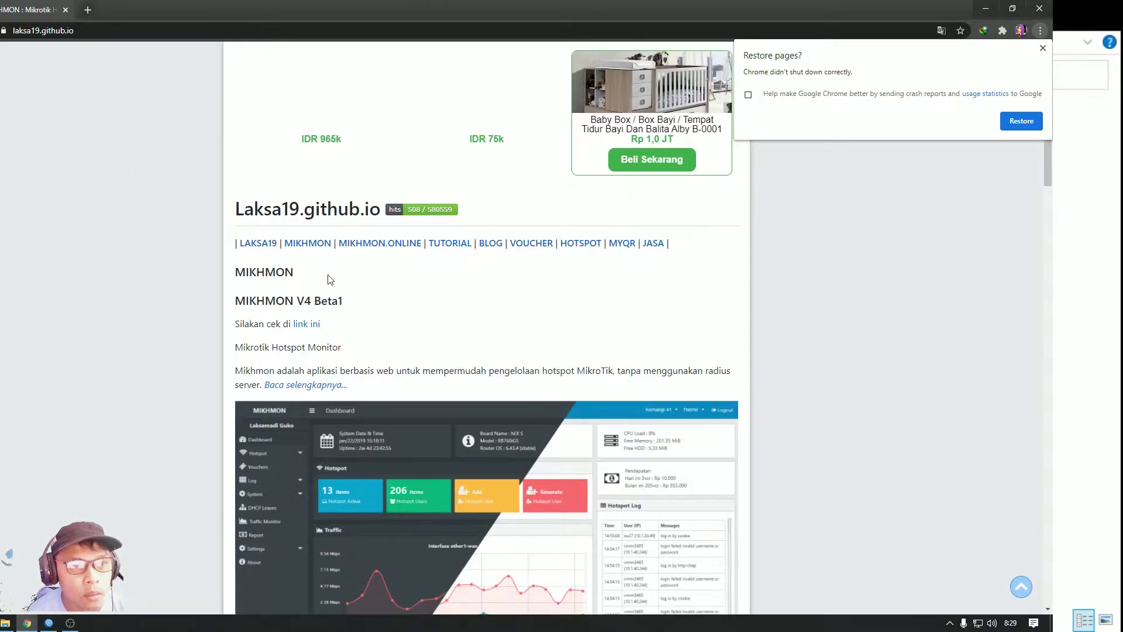
{"action": "left_click", "coordinate": [310, 243]}
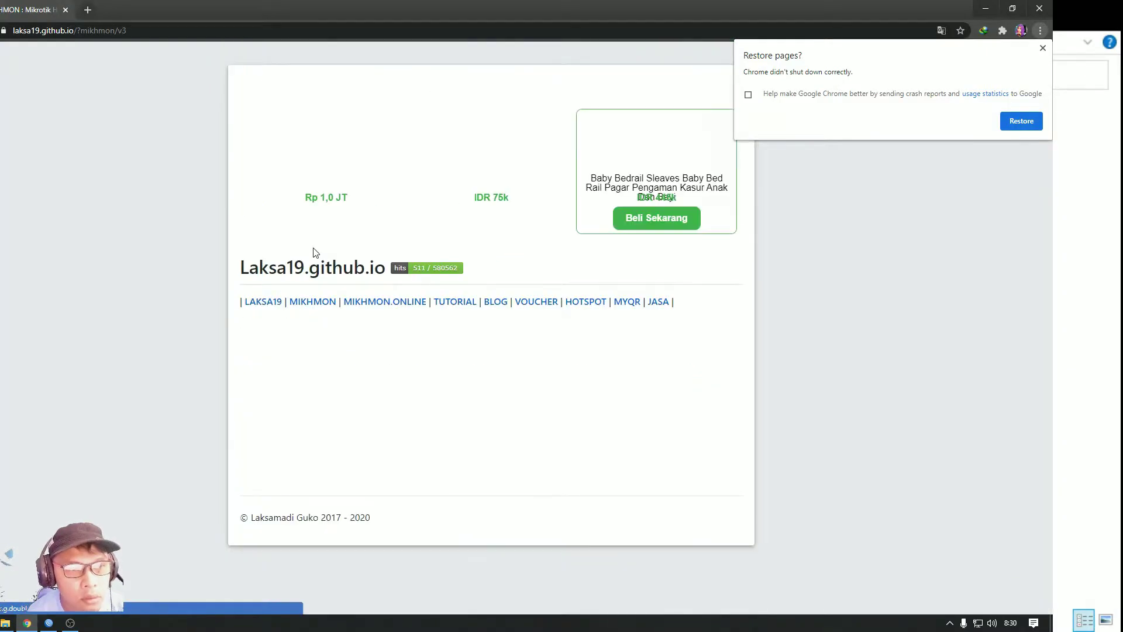
{"action": "scroll", "coordinate": [309, 269], "scroll_direction": "down", "scroll_amount": 6}
{"action": "scroll", "coordinate": [311, 278], "scroll_direction": "down", "scroll_amount": 5}
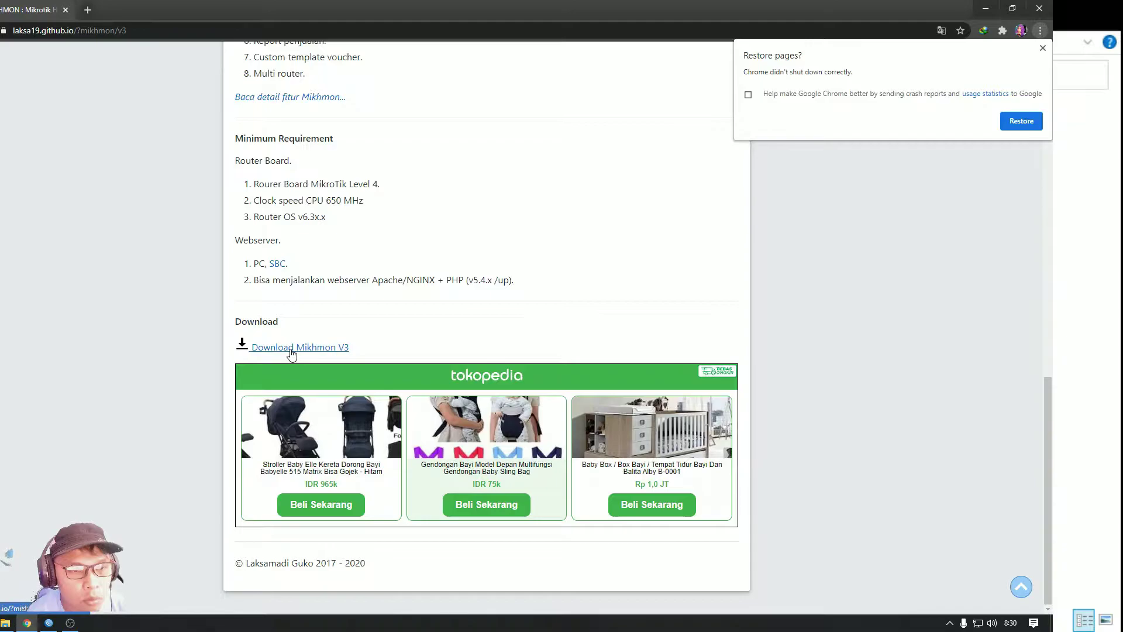
{"action": "left_click", "coordinate": [292, 347]}
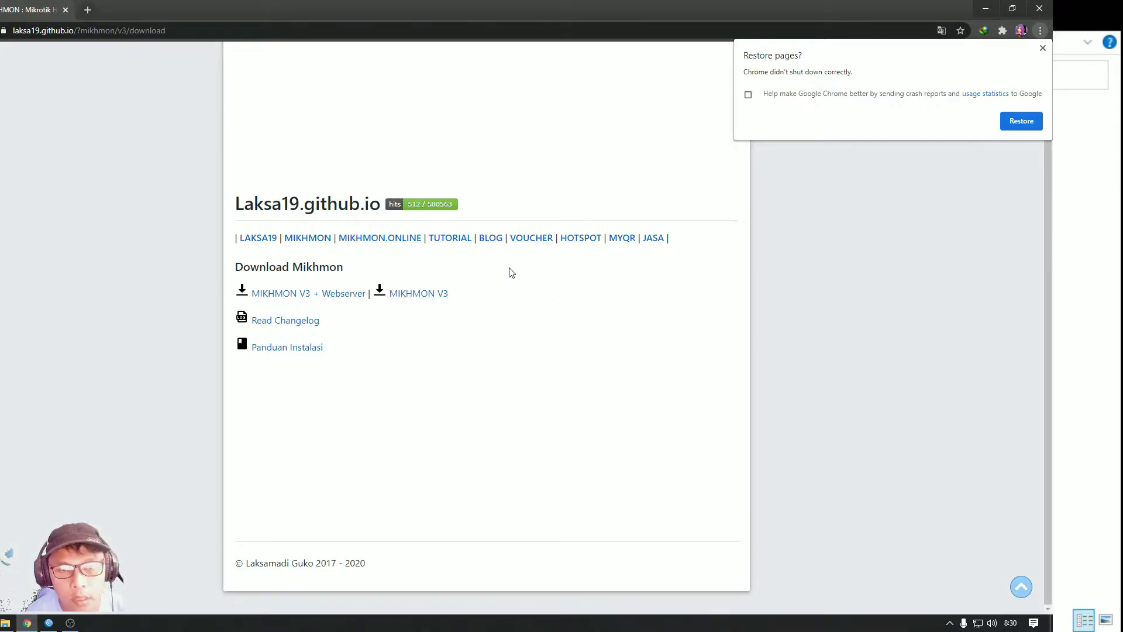
{"action": "left_click", "coordinate": [623, 239]}
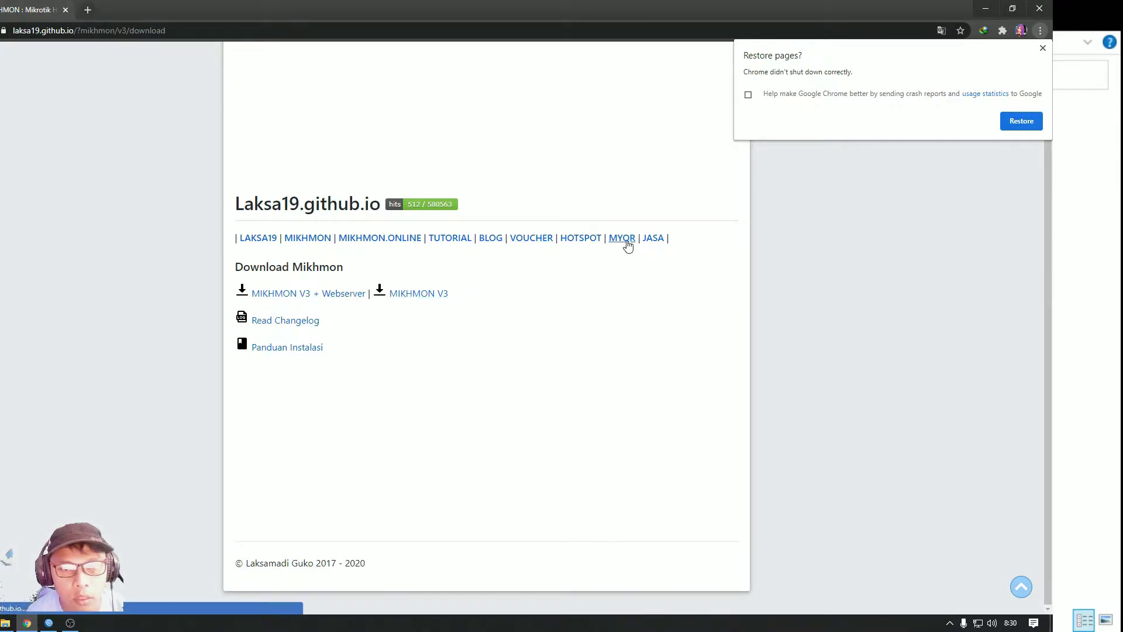
Copy the two-line /ip hotspot walled-garden script for the QR scanner
{"action": "scroll", "coordinate": [273, 333], "scroll_direction": "down", "scroll_amount": 3}
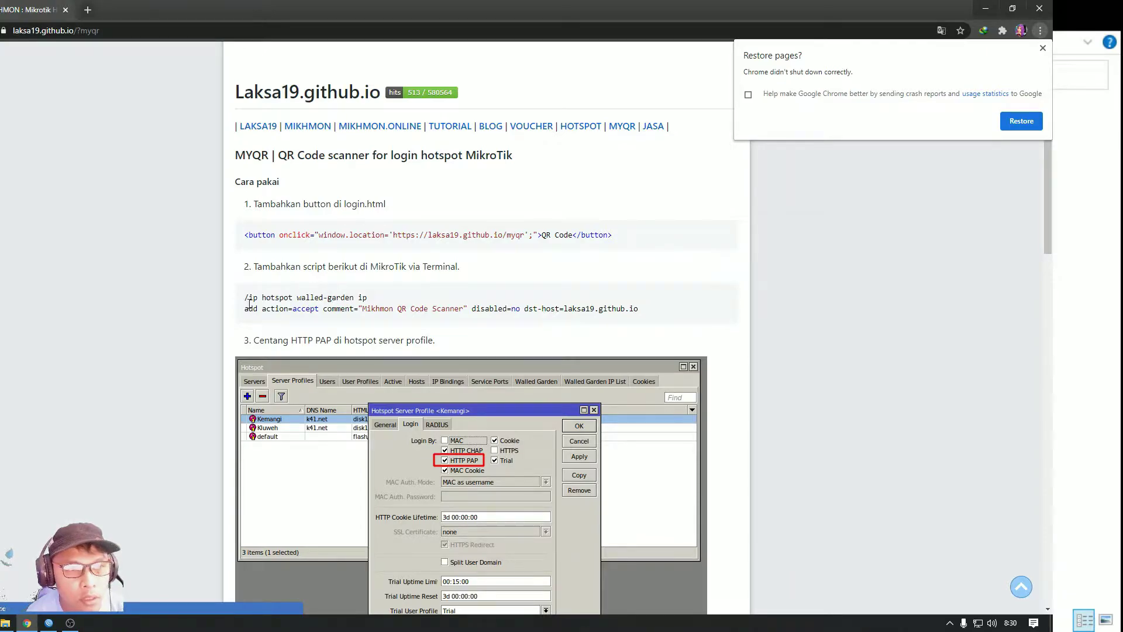
{"action": "scroll", "coordinate": [573, 229], "scroll_direction": "up", "scroll_amount": 3}
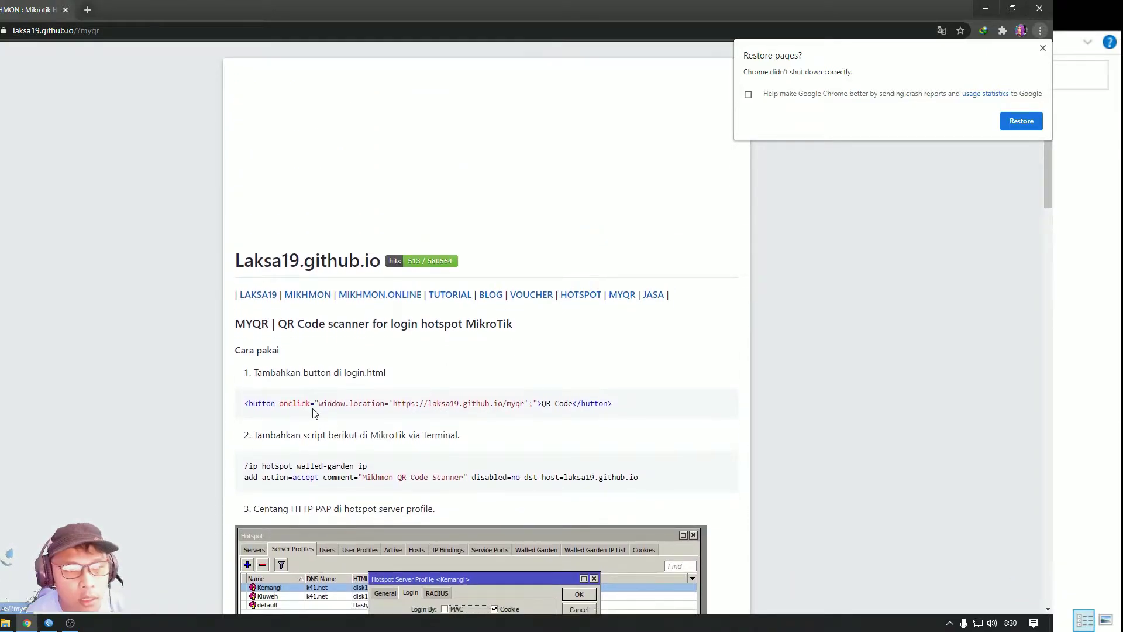
{"action": "scroll", "coordinate": [314, 413], "scroll_direction": "down", "scroll_amount": 4}
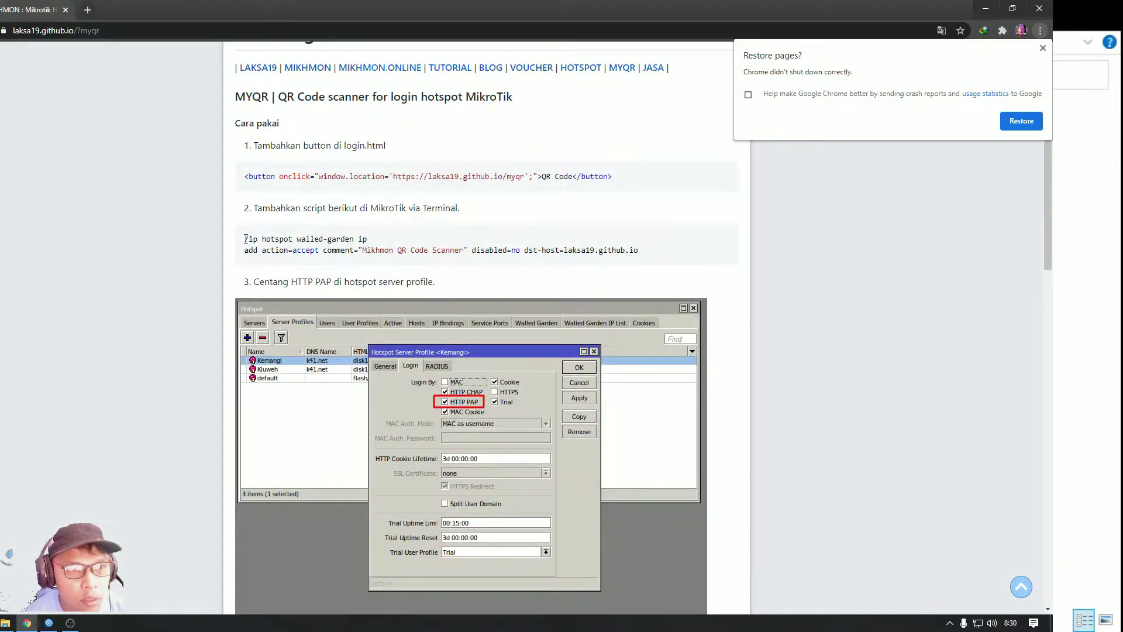
{"action": "left_click_drag", "start_coordinate": [245, 238], "coordinate": [672, 260]}
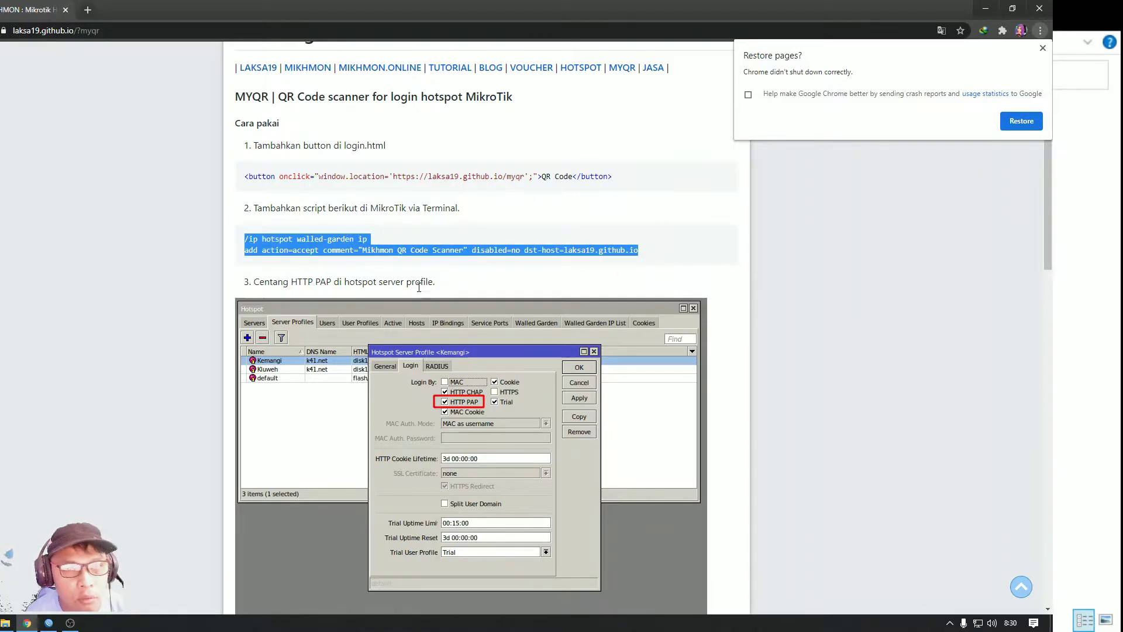
{"action": "right_click", "coordinate": [312, 245]}
{"action": "left_click", "coordinate": [327, 262]}
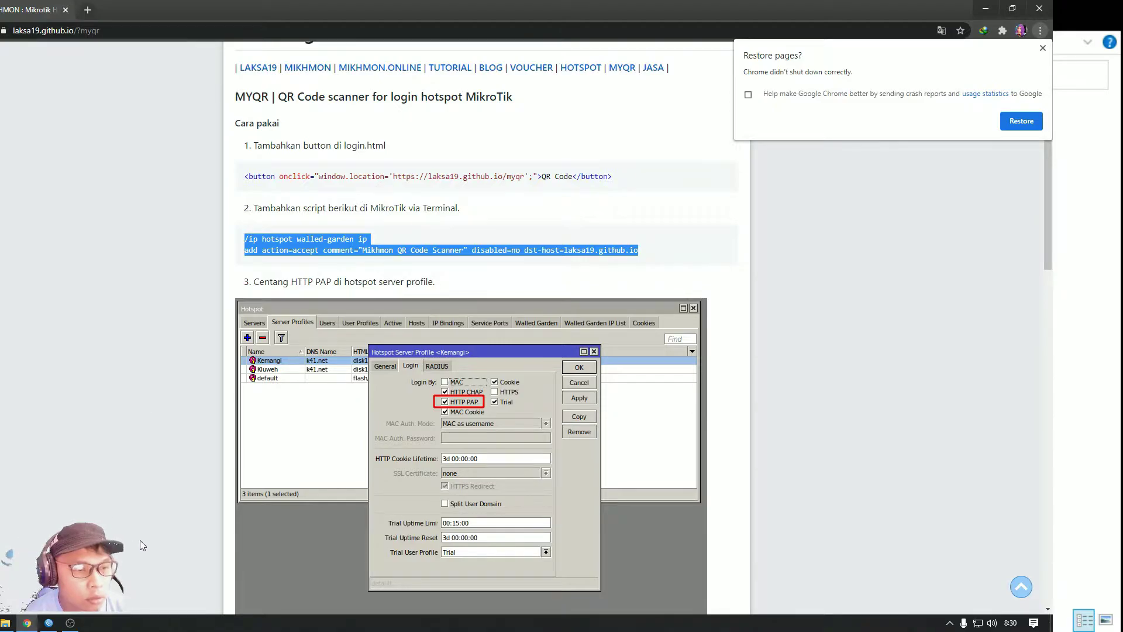
{"action": "left_click", "coordinate": [52, 624]}
Run the pasted walled-garden command in a New Terminal to allow laksa19.github.io
{"action": "left_click", "coordinate": [415, 366]}
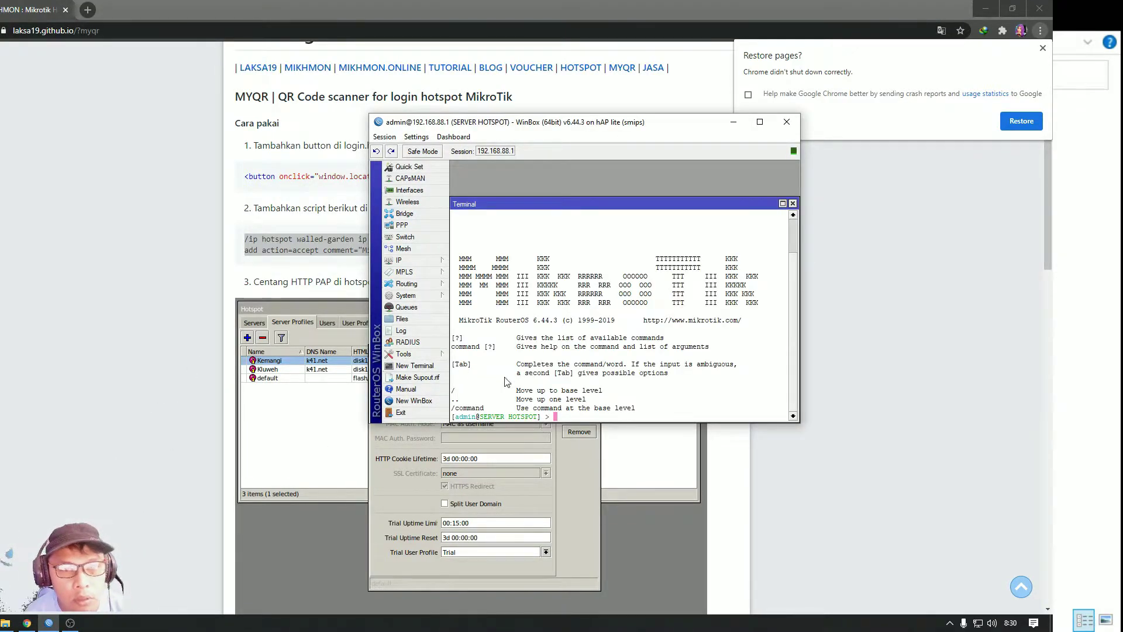
{"action": "right_click", "coordinate": [572, 417]}
{"action": "left_click", "coordinate": [617, 465]}
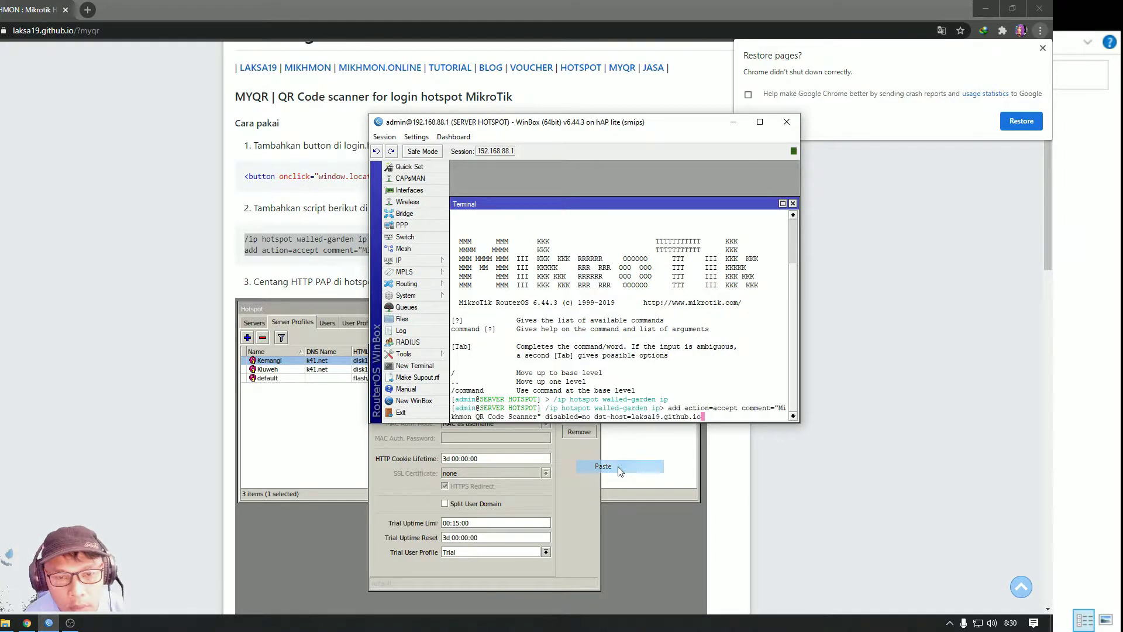
{"action": "key", "text": "Return"}
{"action": "key", "text": "Return"}
{"action": "key", "text": "Return"}
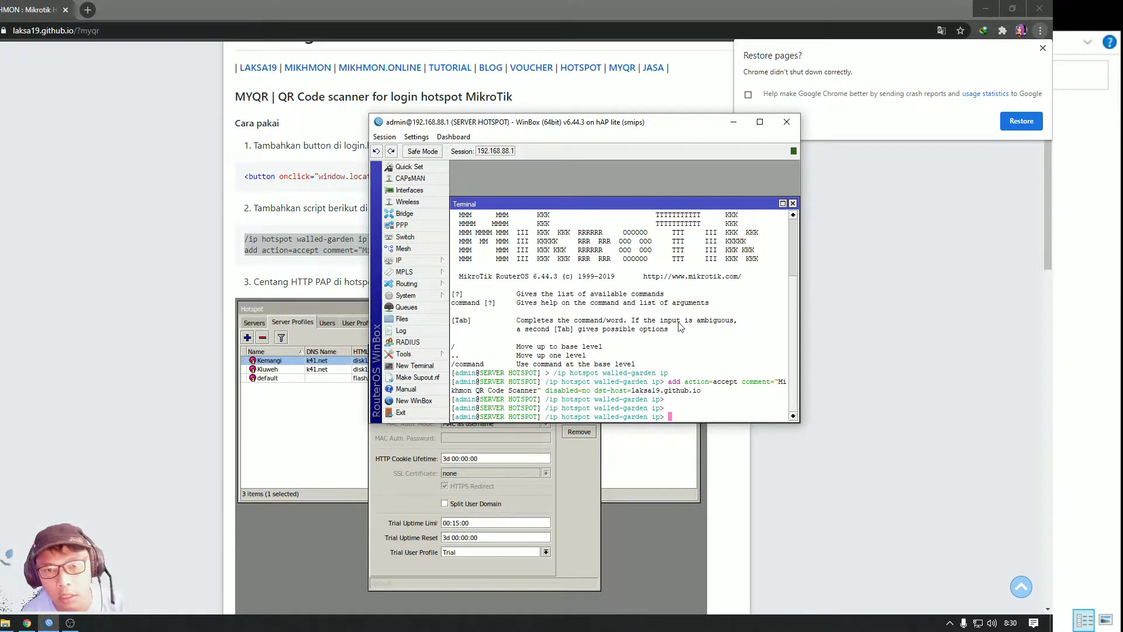
{"action": "left_click", "coordinate": [793, 203]}
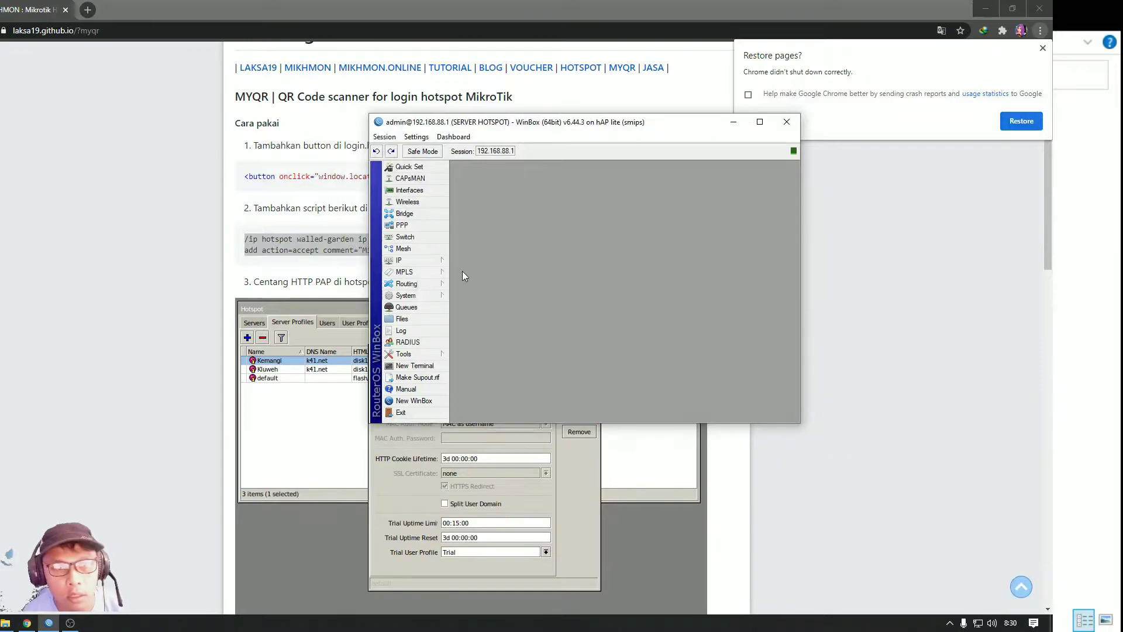
Check the hotspot Walled Garden IP List for the new 'Mikhmon QR Code Scanner' accept rule
{"action": "left_click", "coordinate": [408, 263]}
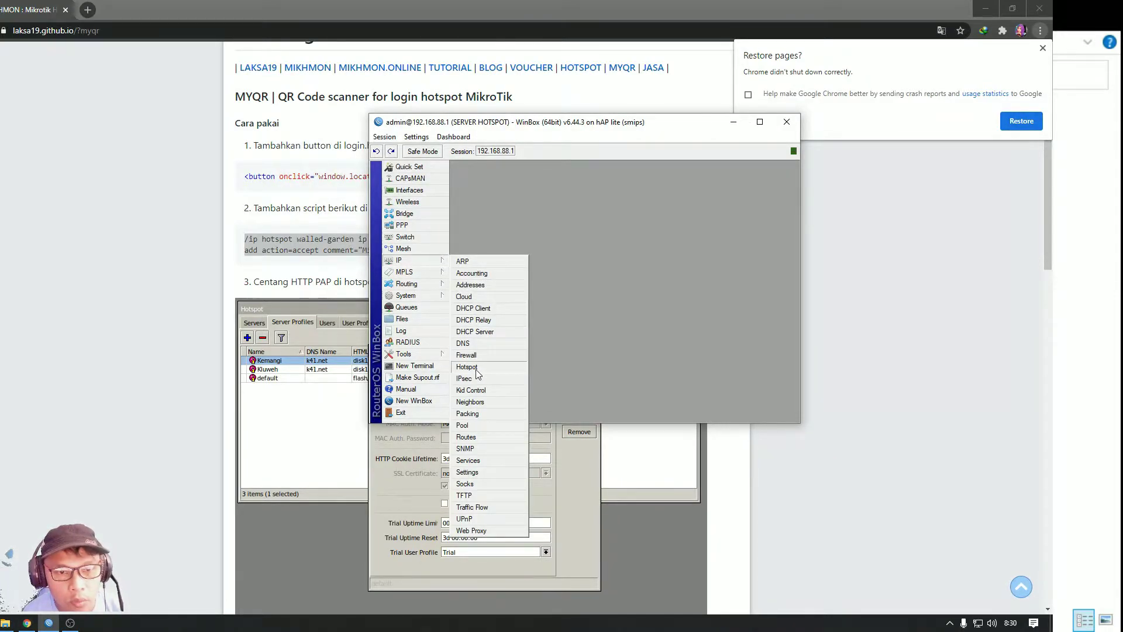
{"action": "left_click", "coordinate": [477, 369]}
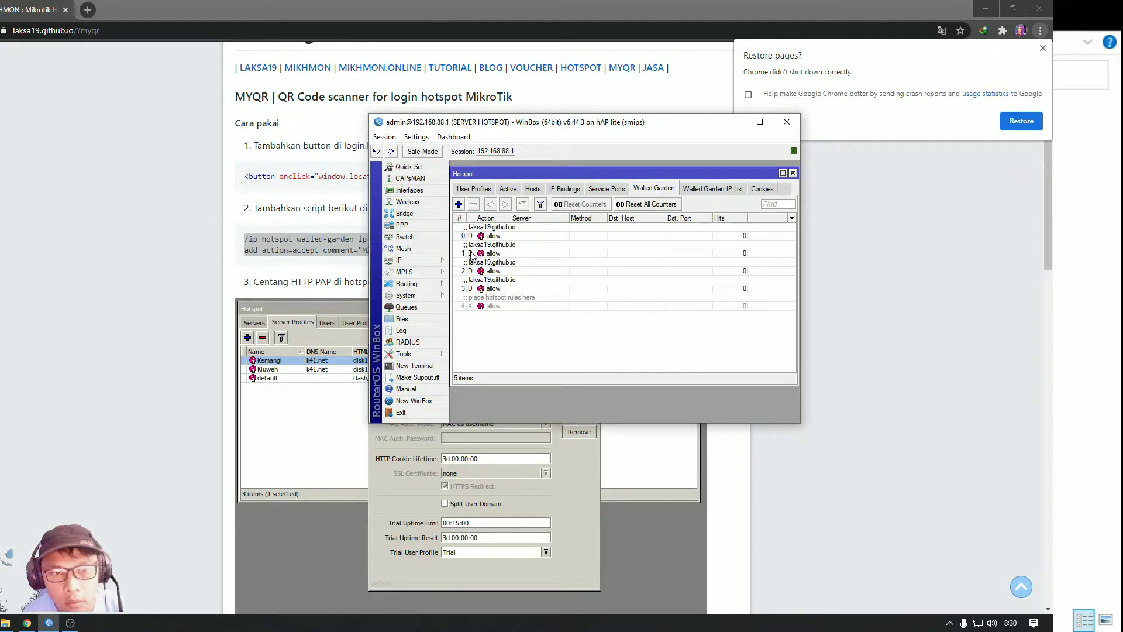
{"action": "left_click", "coordinate": [710, 190]}
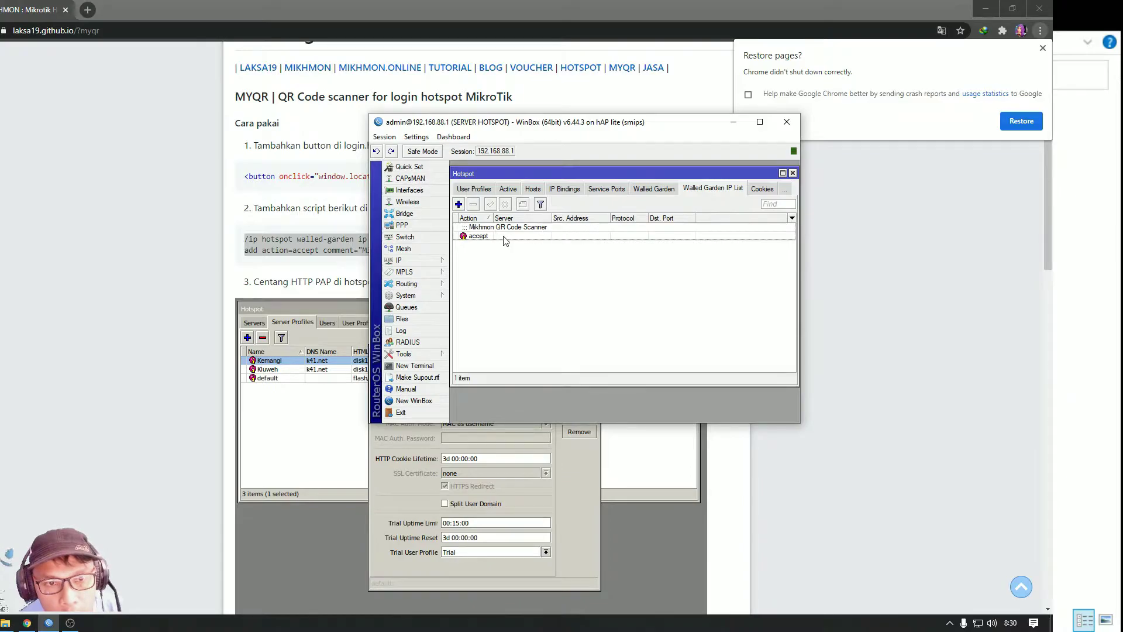
{"action": "left_click", "coordinate": [651, 191]}
{"action": "left_click", "coordinate": [702, 189]}
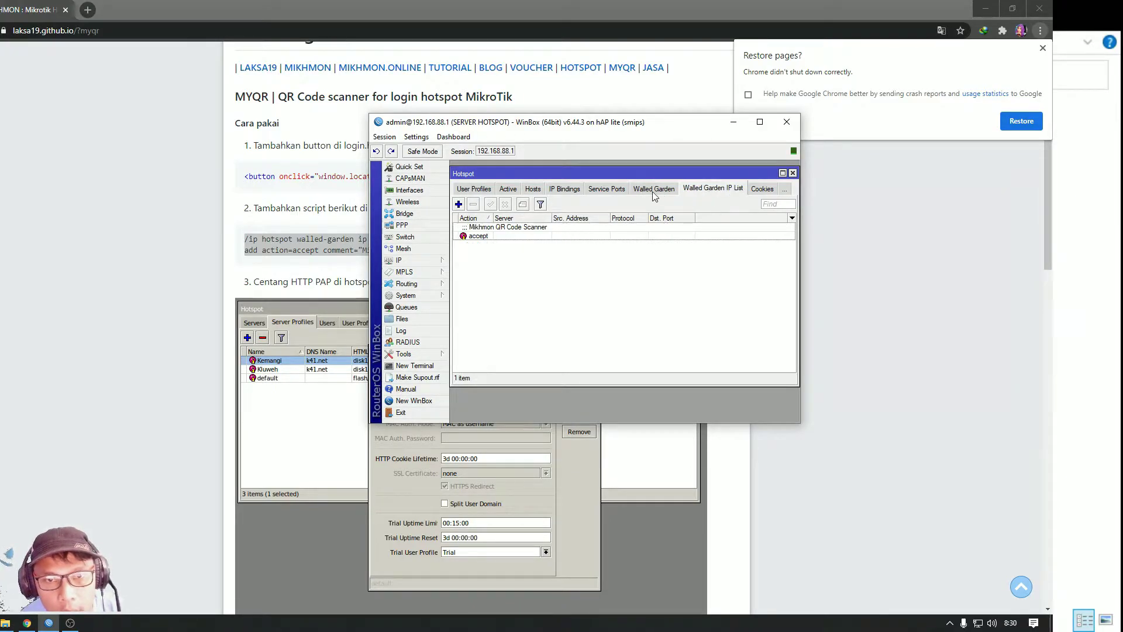
{"action": "left_click", "coordinate": [654, 189]}
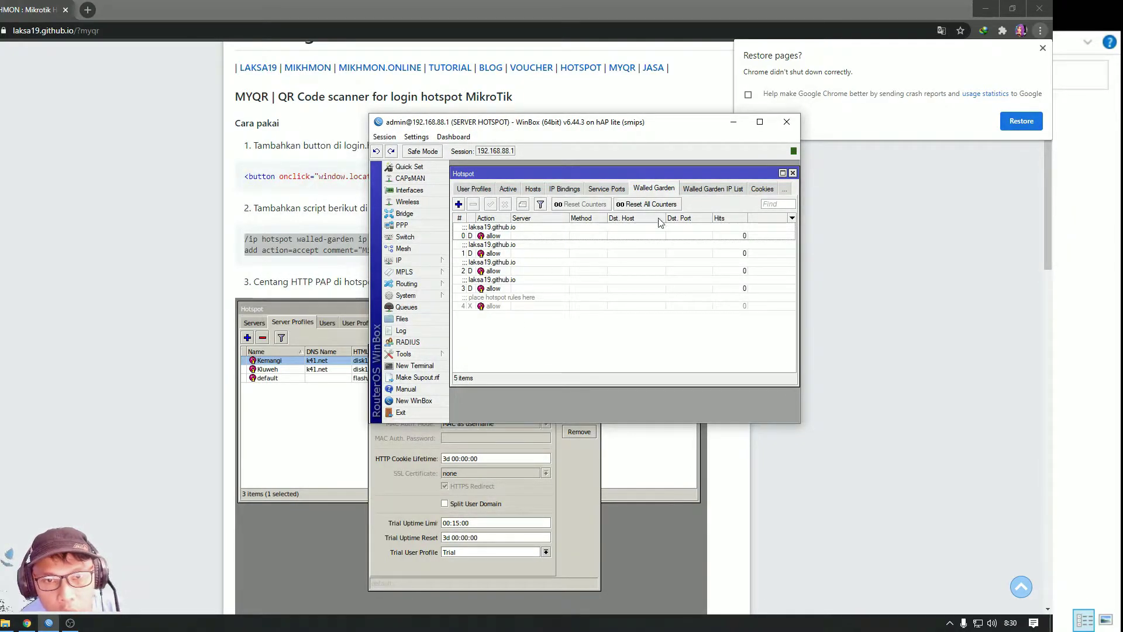
{"action": "left_click", "coordinate": [708, 188]}
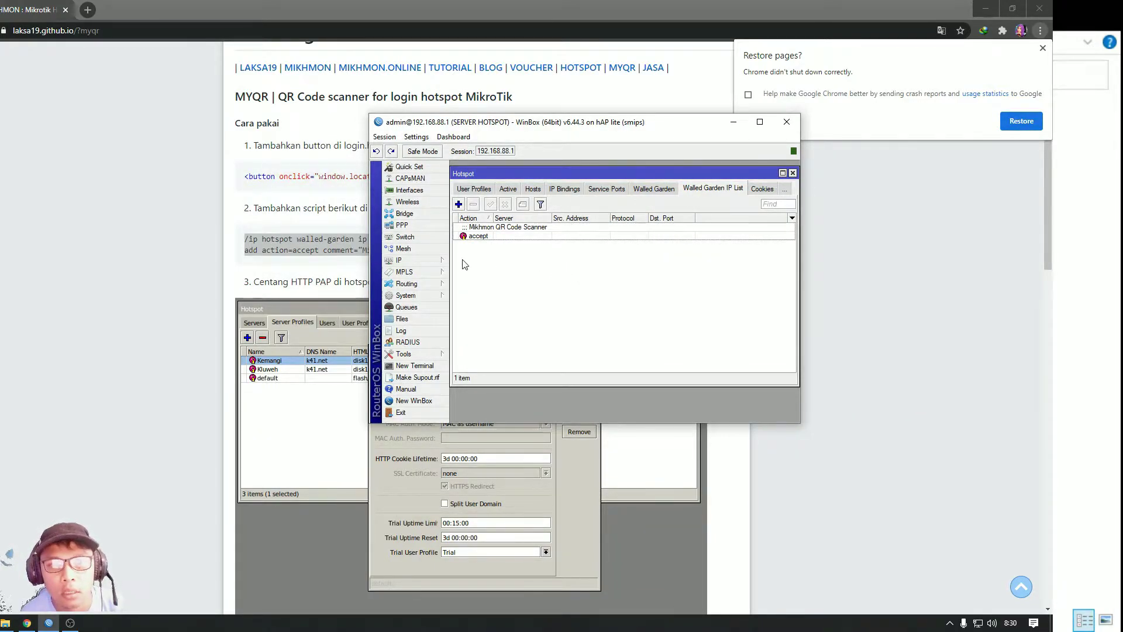
{"action": "left_click", "coordinate": [793, 173]}
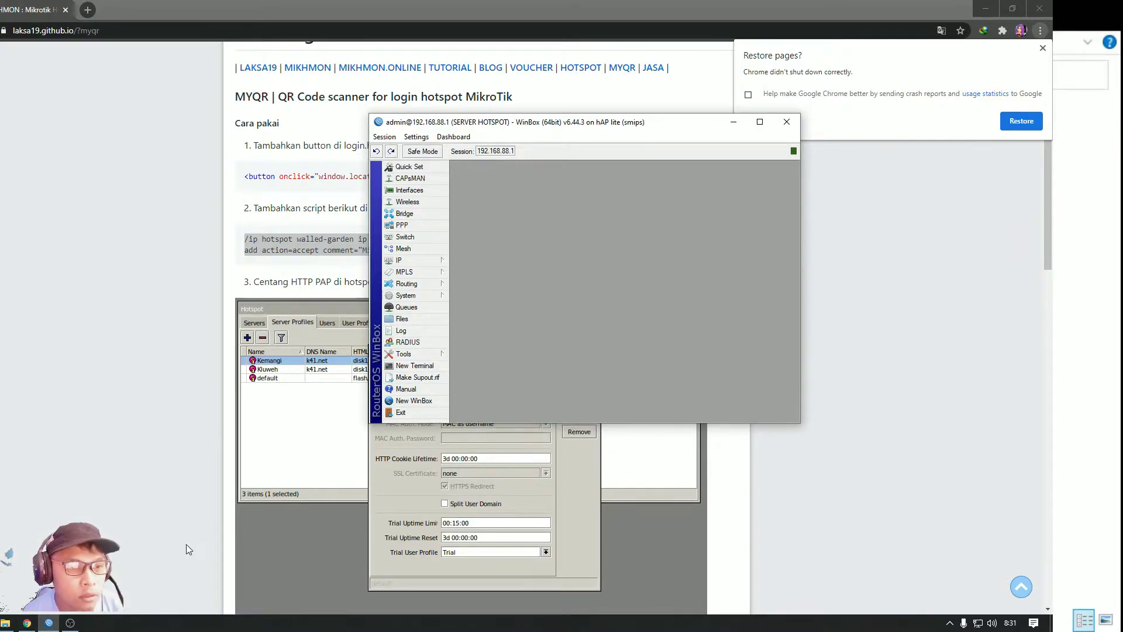
Open the Mikhmon TUTORIAL page and scroll down to the NTP setup steps
{"action": "left_click", "coordinate": [446, 69]}
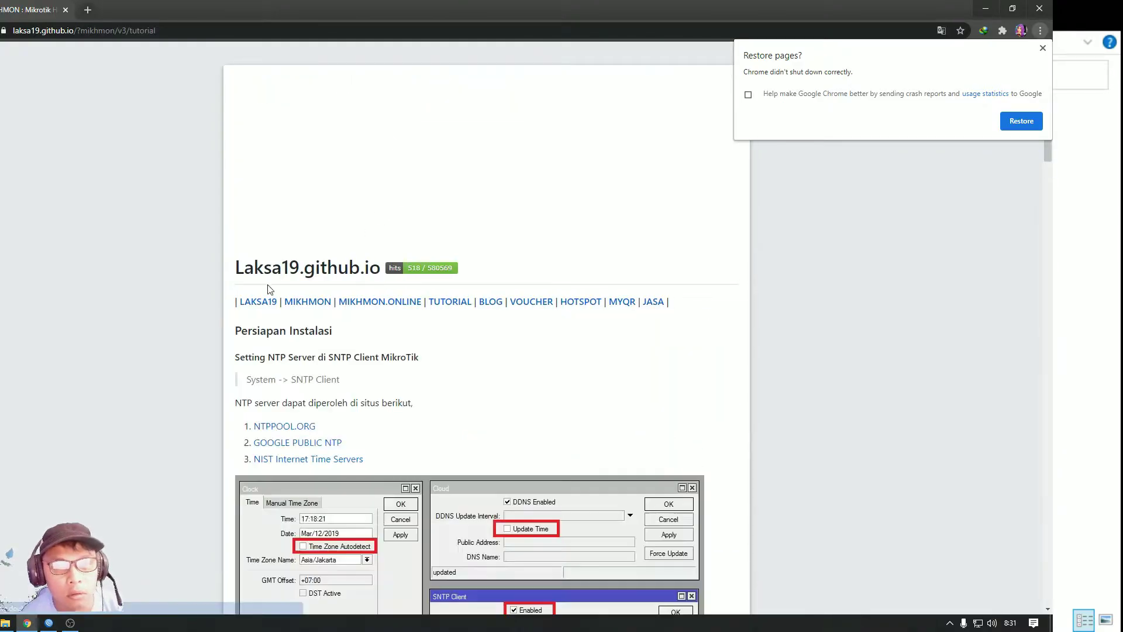
{"action": "scroll", "coordinate": [419, 331], "scroll_direction": "down", "scroll_amount": 3}
{"action": "scroll", "coordinate": [322, 332], "scroll_direction": "down", "scroll_amount": 4}
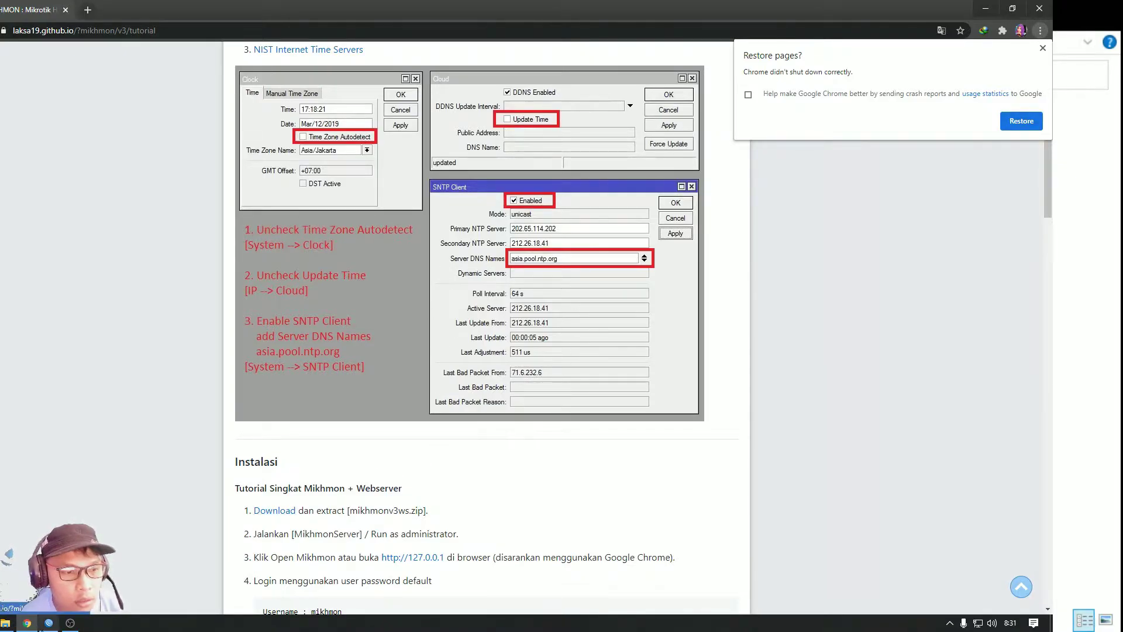
Open the saved NTP server notes file from the Documents folder in Notepad
{"action": "left_click", "coordinate": [5, 623]}
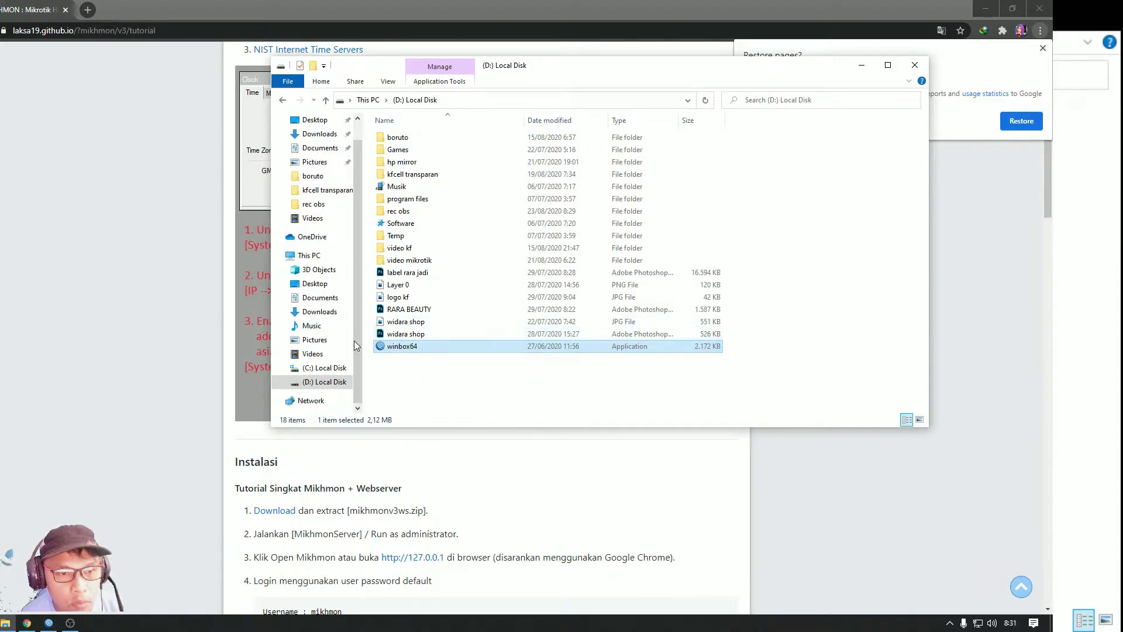
{"action": "left_click", "coordinate": [322, 302]}
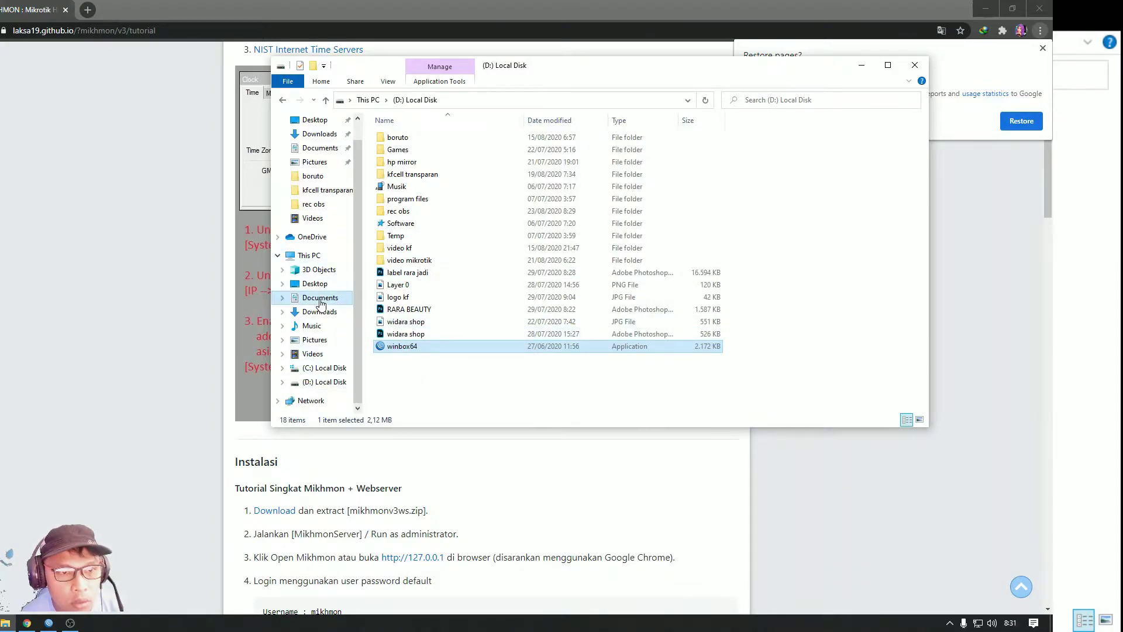
{"action": "double_click", "coordinate": [404, 297]}
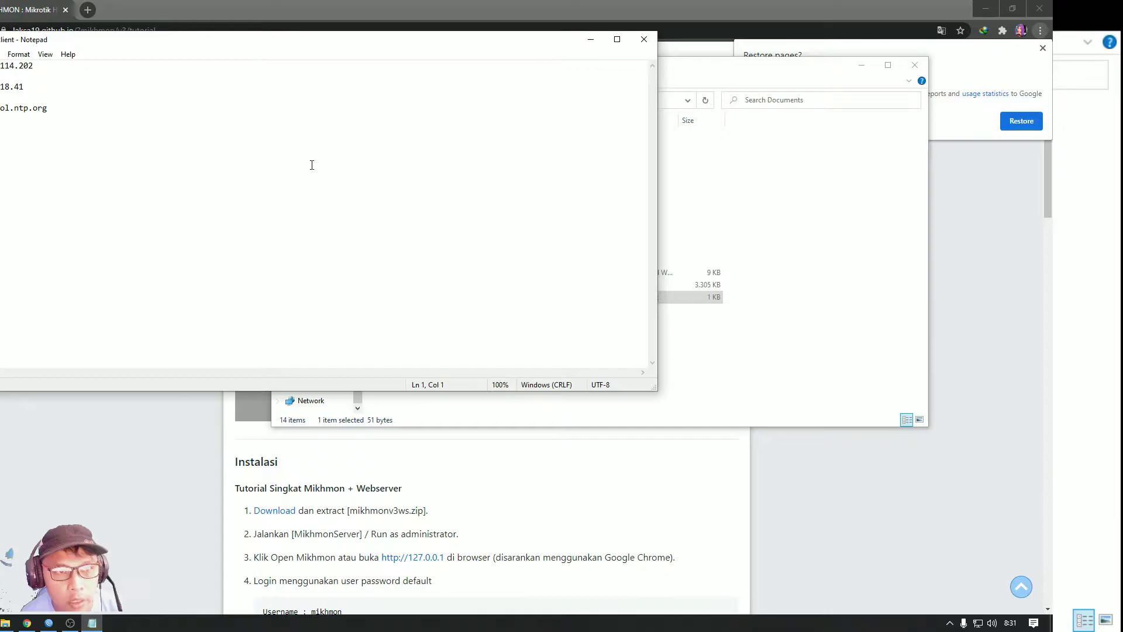
{"action": "left_click", "coordinate": [51, 624]}
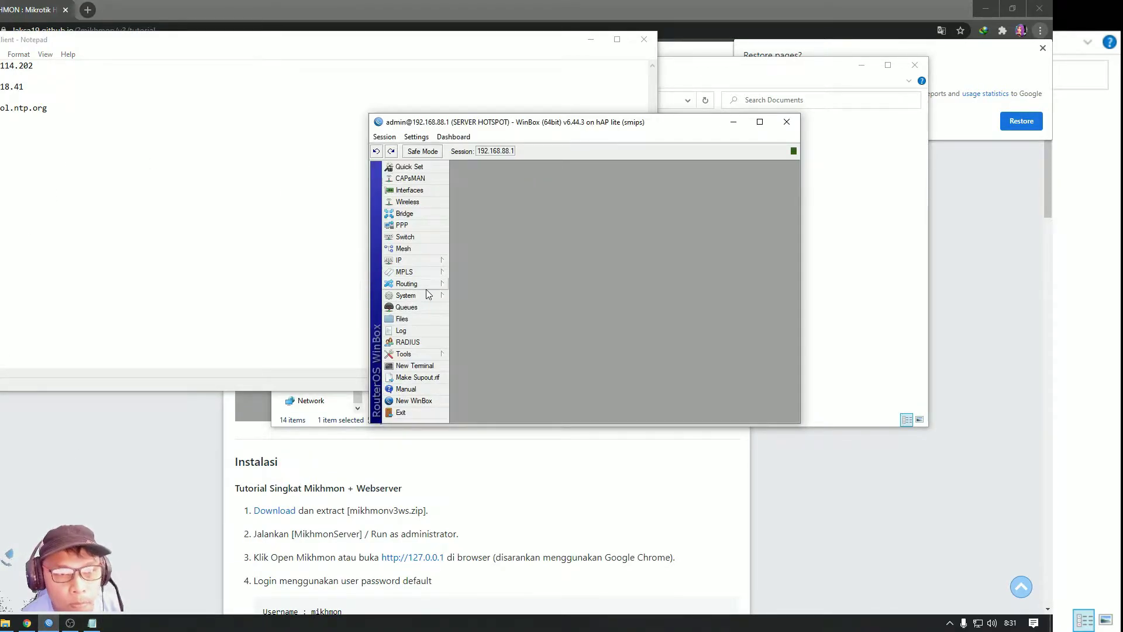
Enable DDNS in the router's IP Cloud settings
{"action": "left_click", "coordinate": [409, 260]}
{"action": "left_click", "coordinate": [486, 296]}
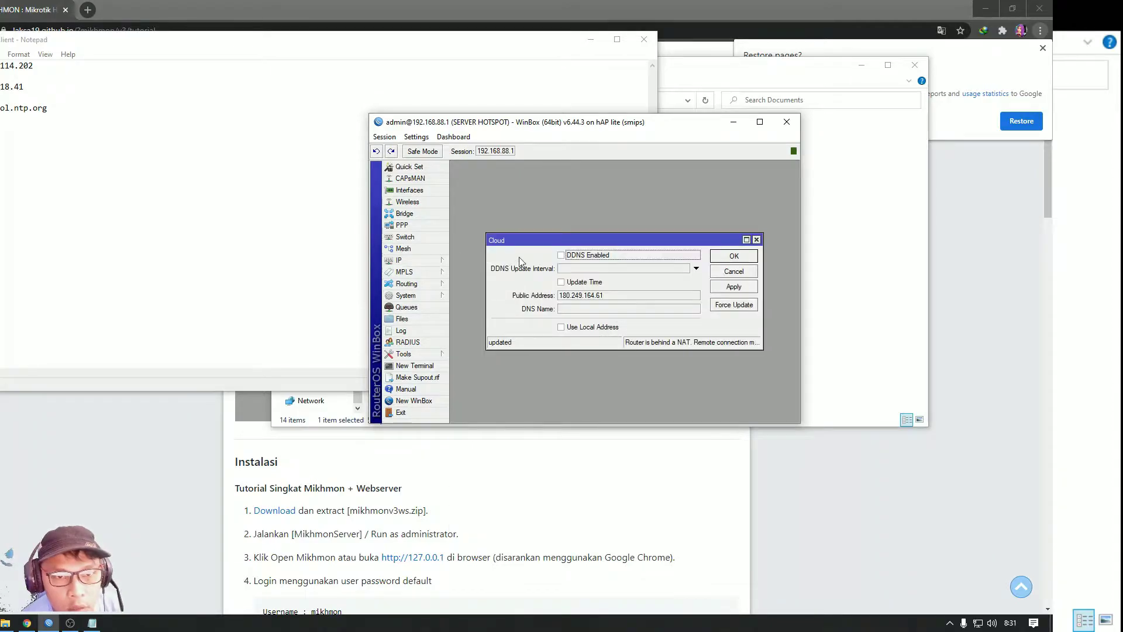
{"action": "left_click", "coordinate": [561, 256]}
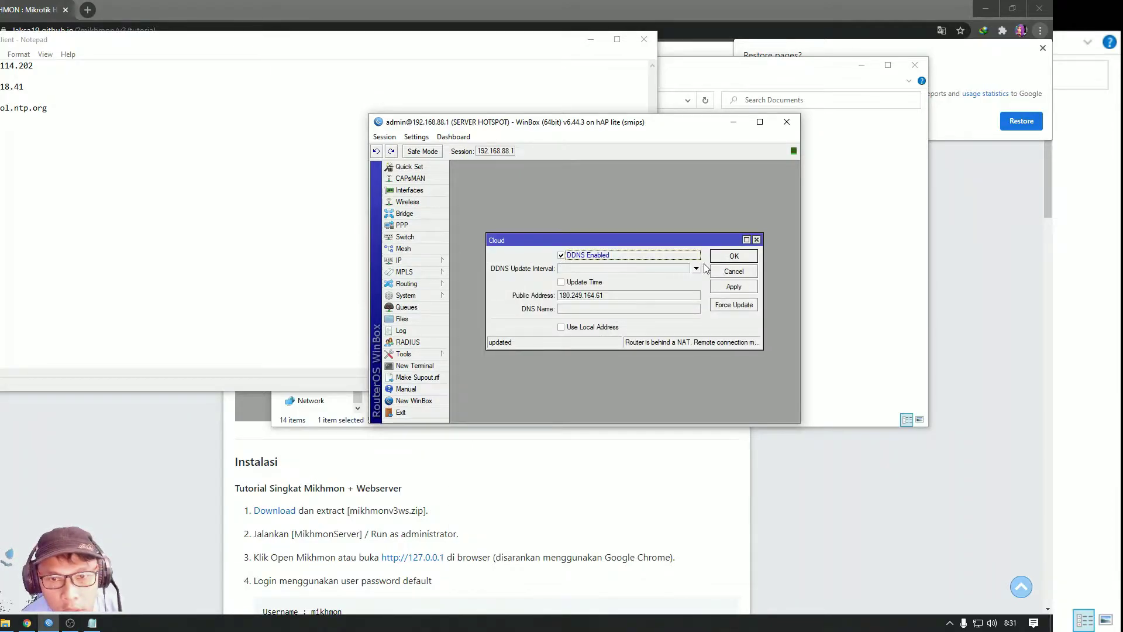
{"action": "left_click", "coordinate": [731, 257]}
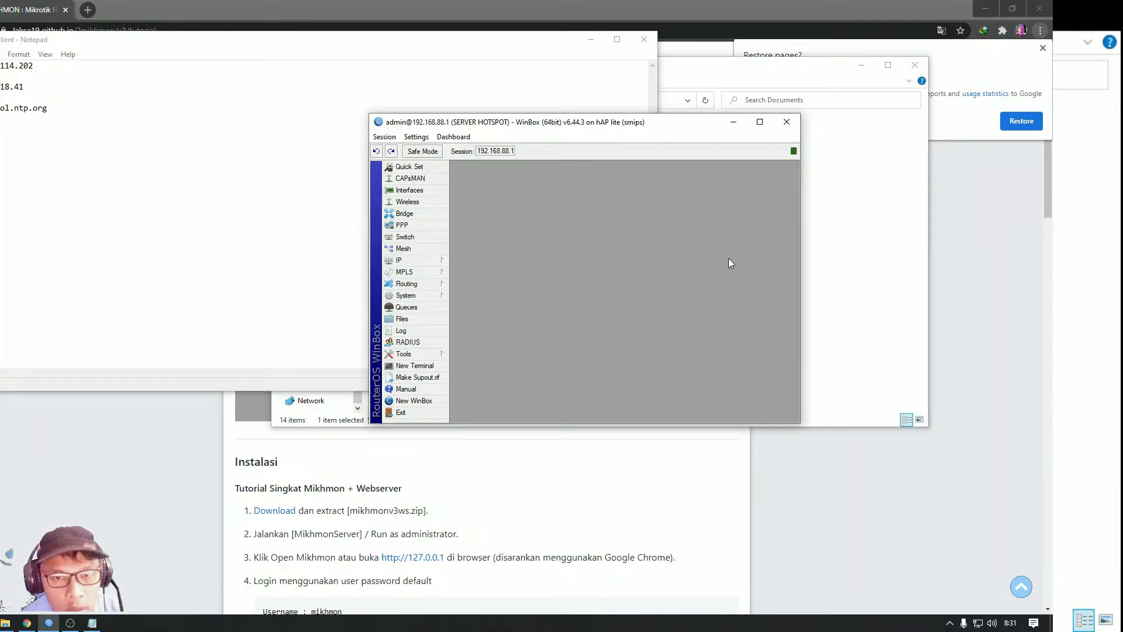
Turn off Time Zone Autodetect in the System Clock settings
{"action": "left_click", "coordinate": [412, 297]}
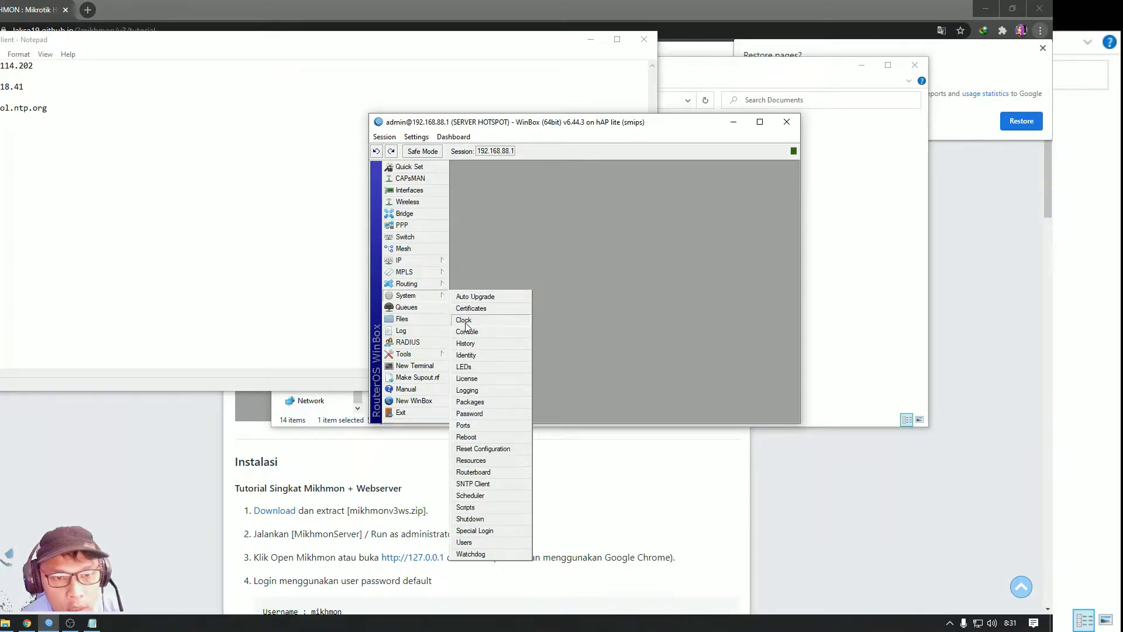
{"action": "left_click", "coordinate": [464, 320]}
{"action": "left_click", "coordinate": [583, 295]}
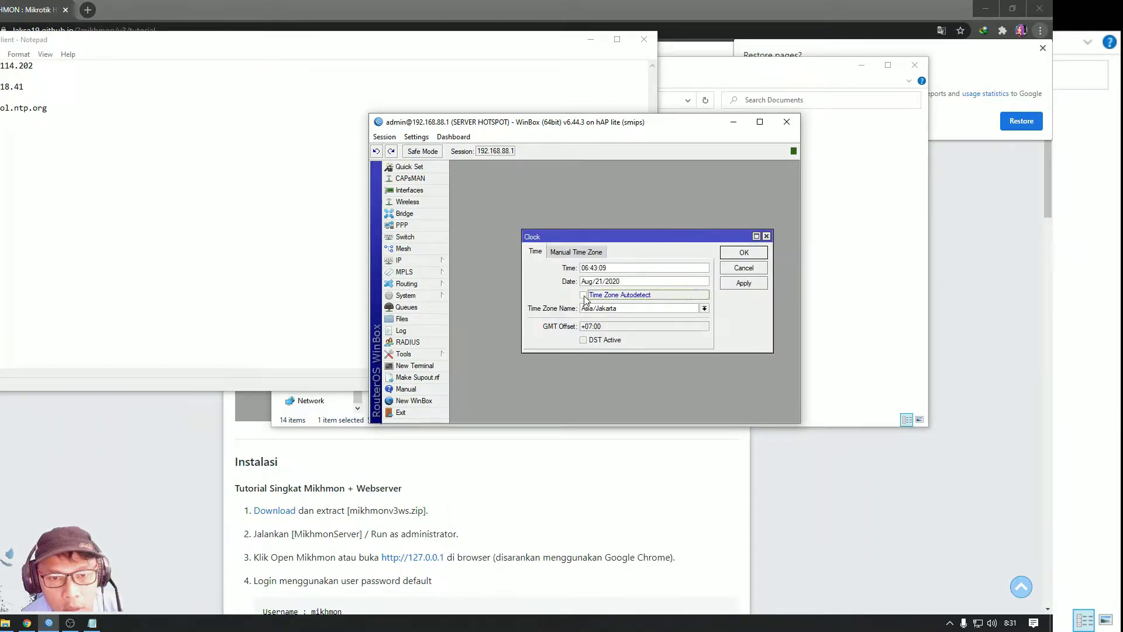
{"action": "left_click", "coordinate": [743, 252]}
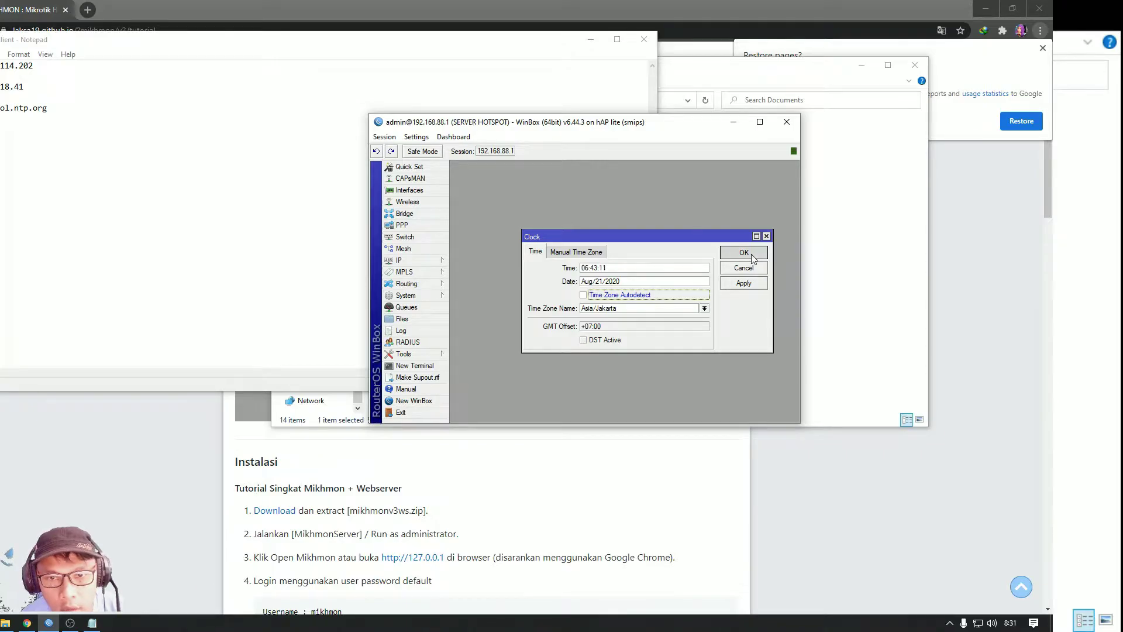
{"action": "left_click", "coordinate": [410, 295]}
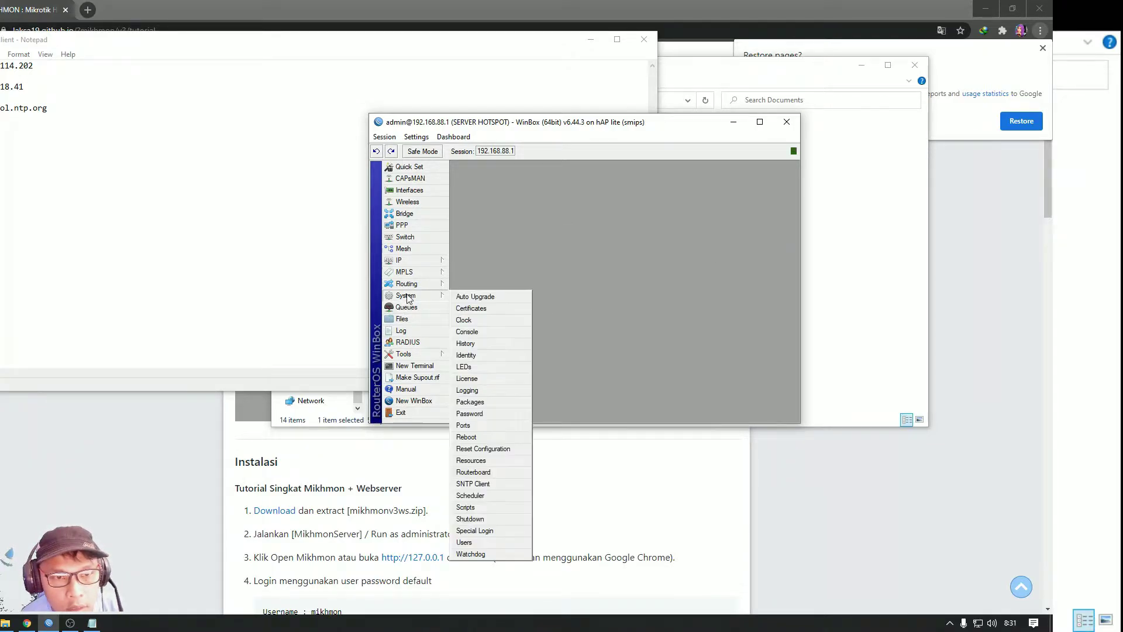
Enable the SNTP client and set the primary NTP server to 202.65.114.202 from the notes
{"action": "left_click", "coordinate": [474, 485]}
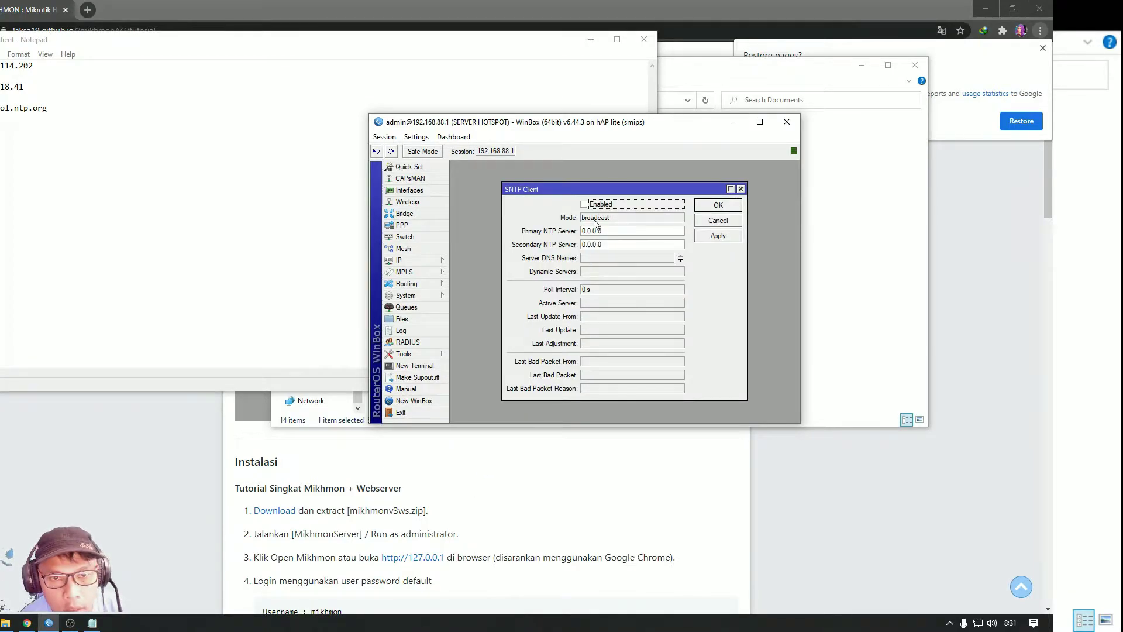
{"action": "left_click", "coordinate": [584, 204]}
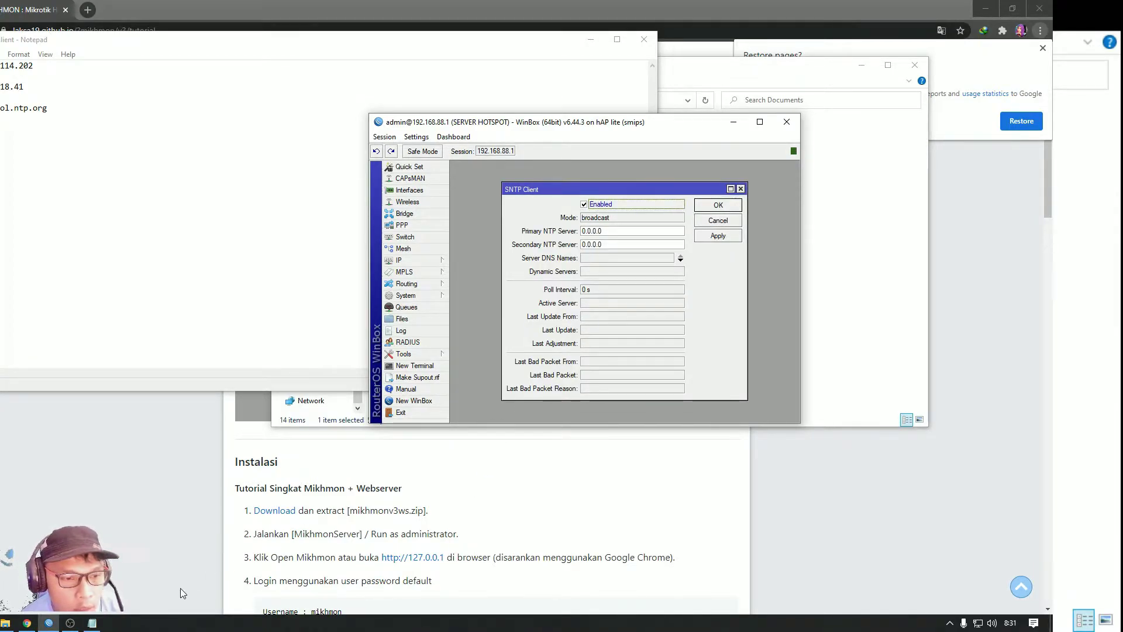
{"action": "left_click", "coordinate": [92, 623]}
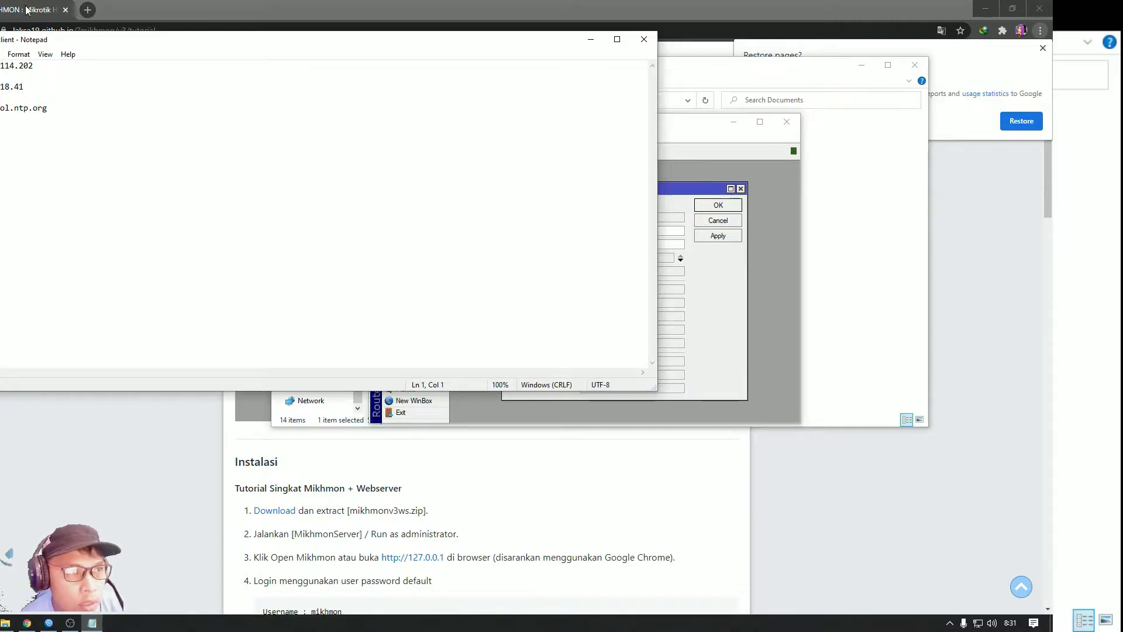
{"action": "left_click_drag", "start_coordinate": [40, 69], "coordinate": [1, 67]}
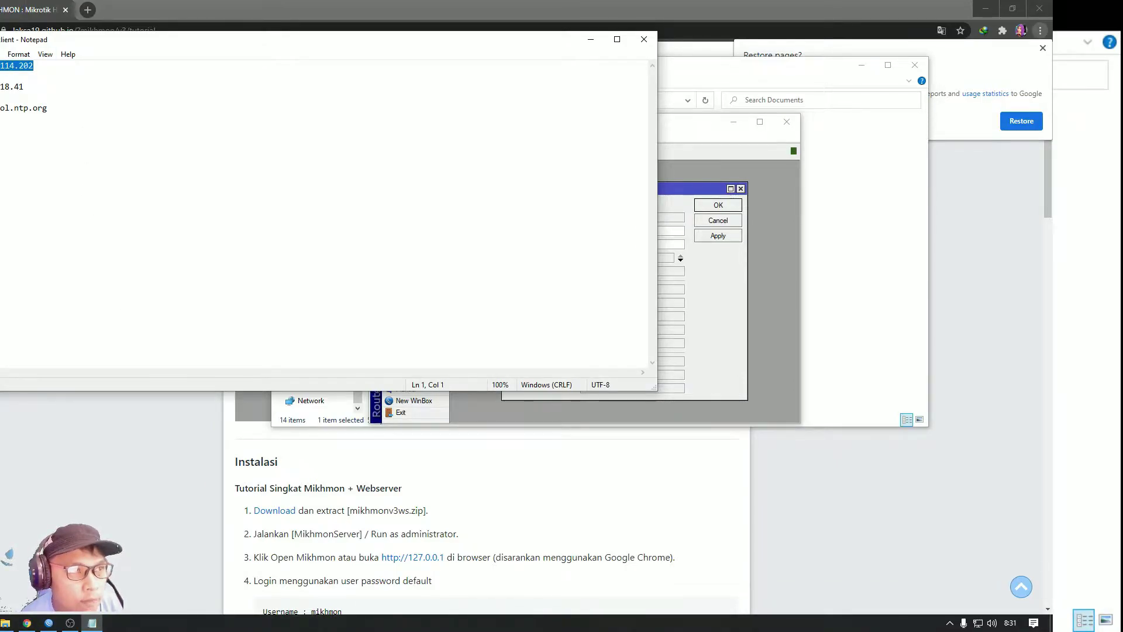
{"action": "right_click", "coordinate": [1, 67]}
{"action": "left_click", "coordinate": [23, 106]}
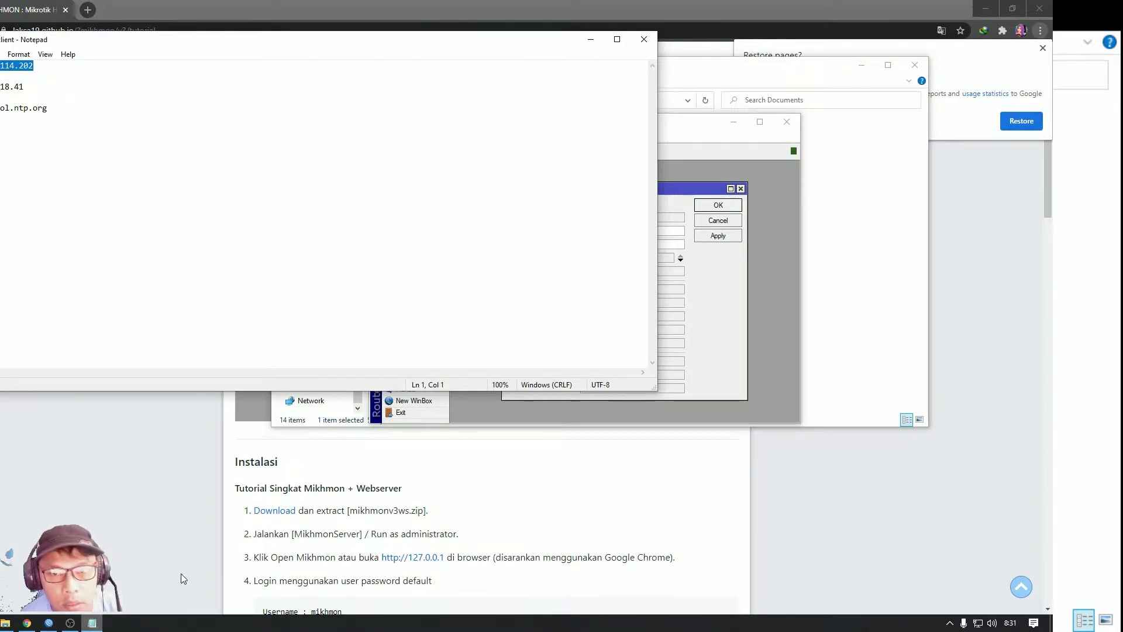
{"action": "left_click", "coordinate": [726, 291]}
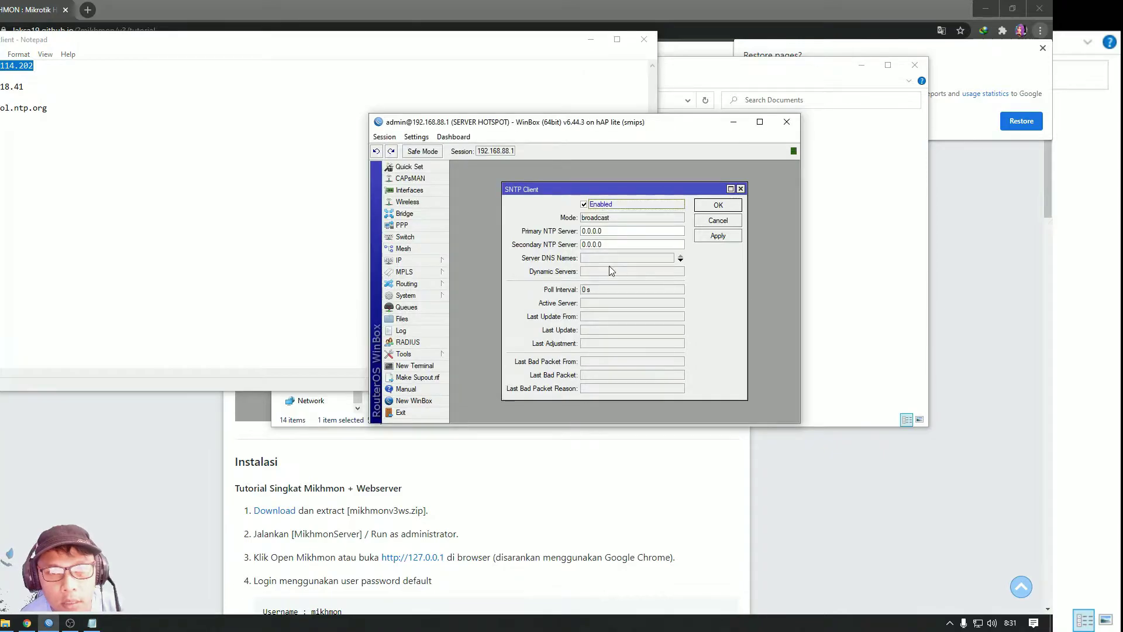
{"action": "double_click", "coordinate": [614, 232]}
{"action": "right_click", "coordinate": [622, 233]}
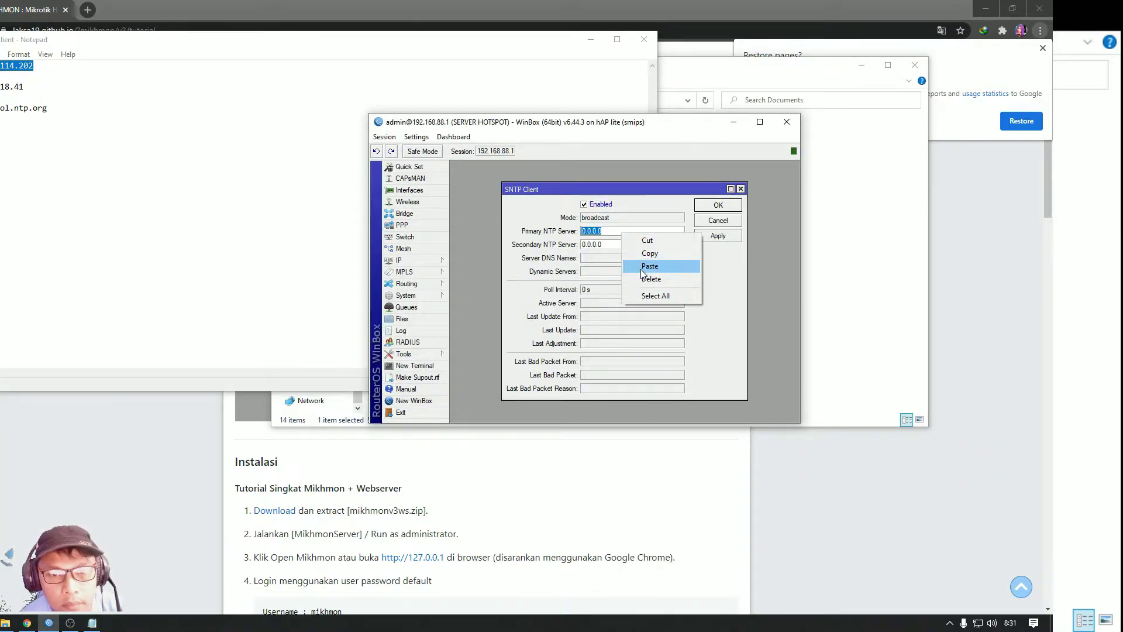
{"action": "left_click", "coordinate": [650, 266]}
{"action": "key", "text": "Tab"}
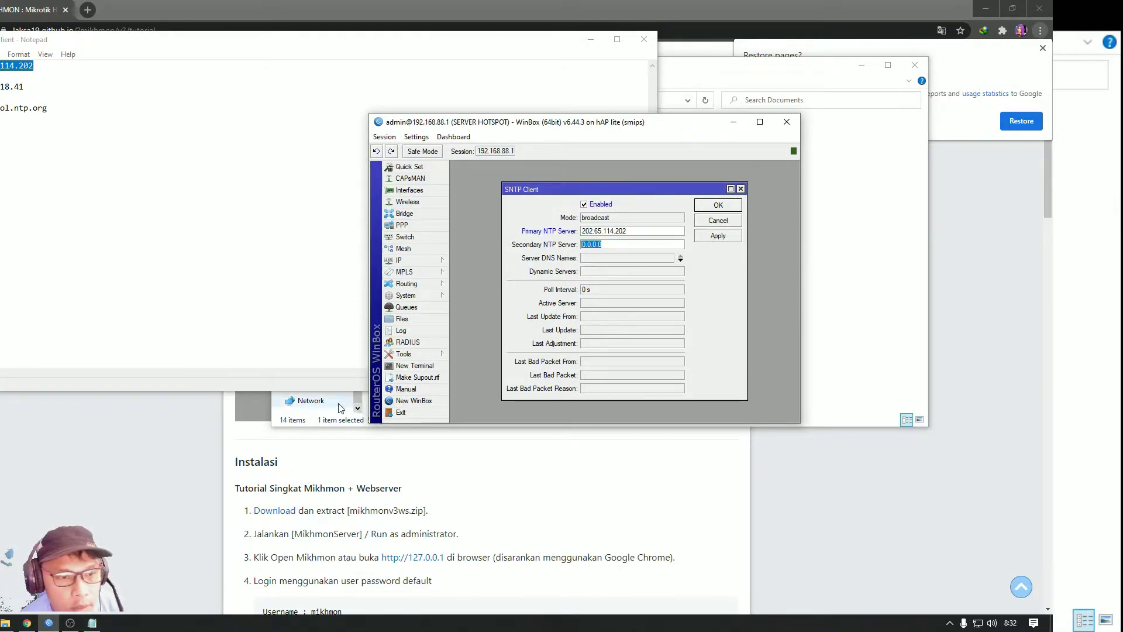
Set the secondary NTP server to 212.26.18.41, copied from the notes
{"action": "left_click", "coordinate": [33, 182]}
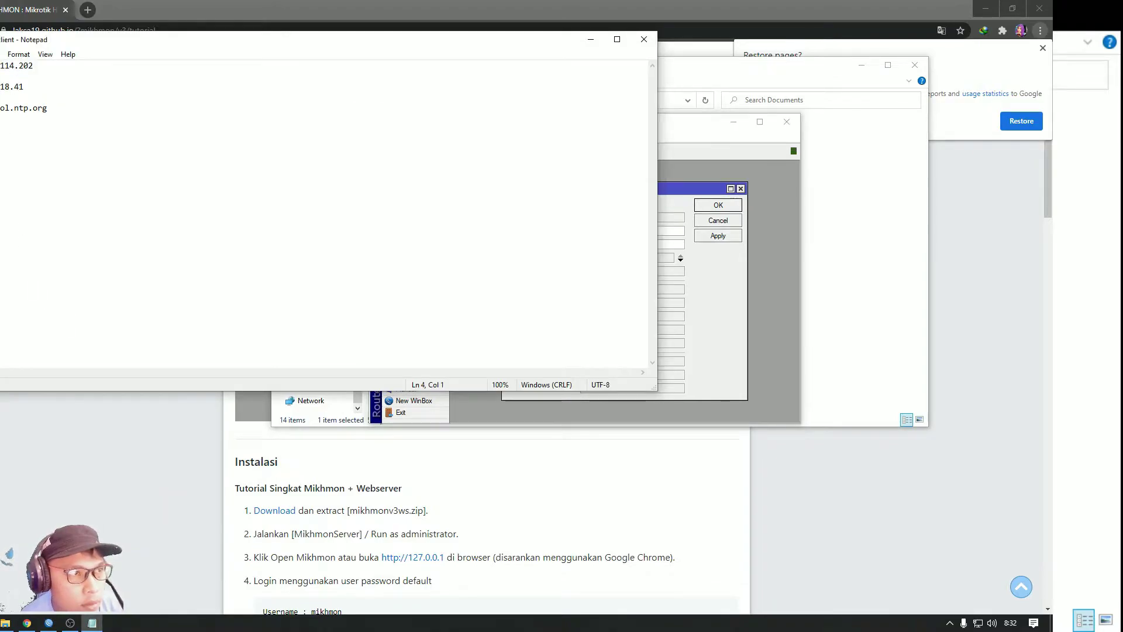
{"action": "left_click_drag", "start_coordinate": [24, 88], "coordinate": [0, 87]}
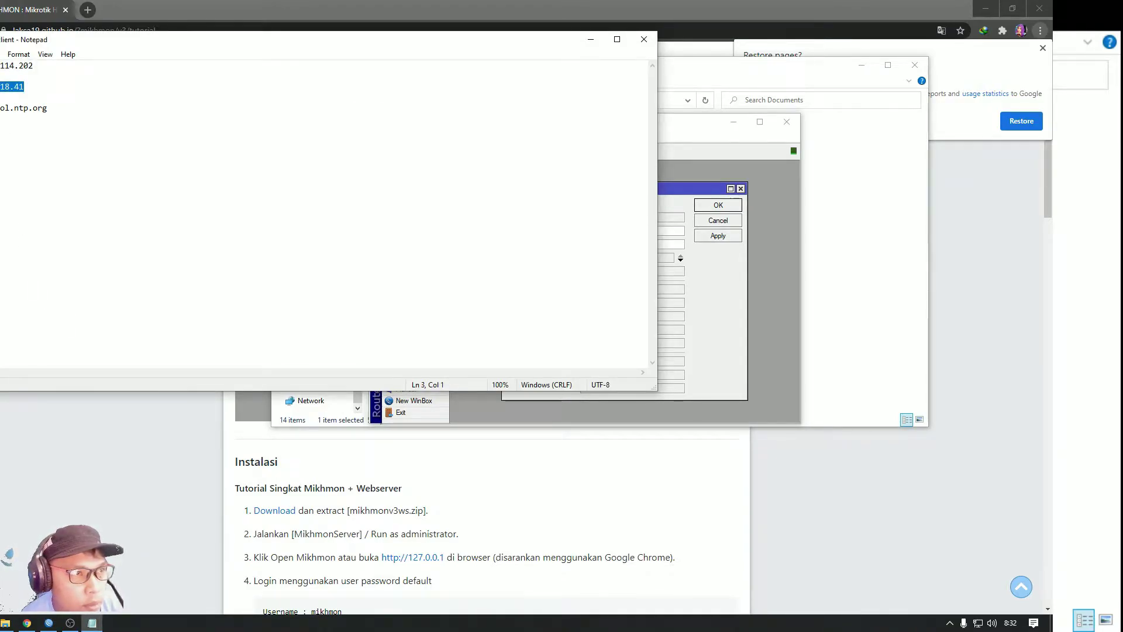
{"action": "right_click", "coordinate": [11, 87]}
{"action": "left_click", "coordinate": [18, 125]}
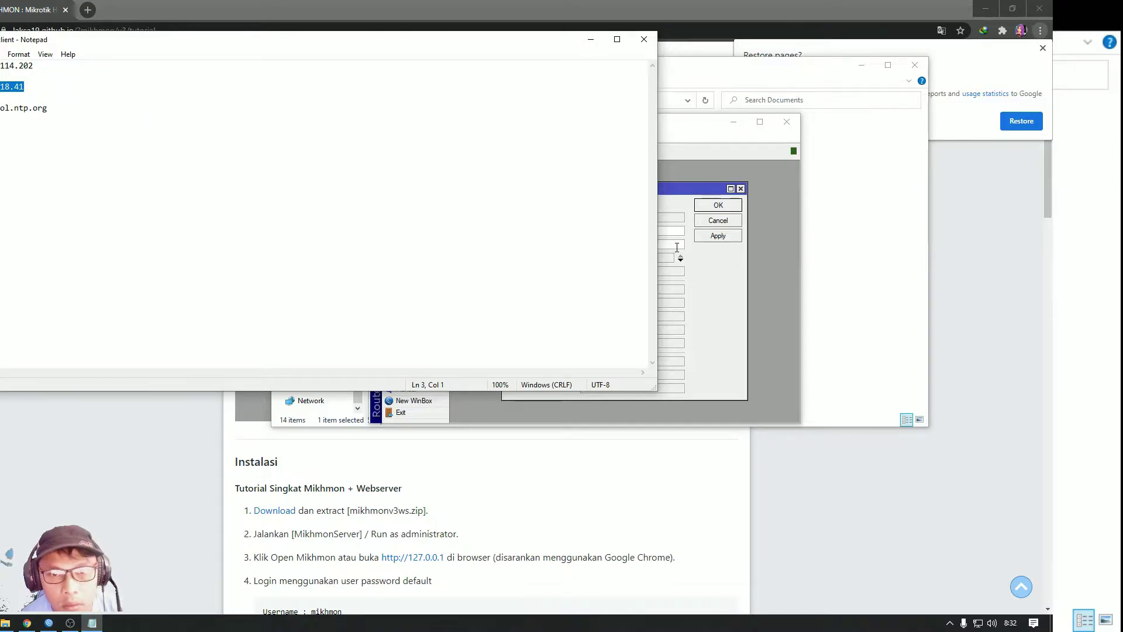
{"action": "left_click", "coordinate": [676, 249]}
{"action": "left_click_drag", "start_coordinate": [677, 249], "coordinate": [565, 248]}
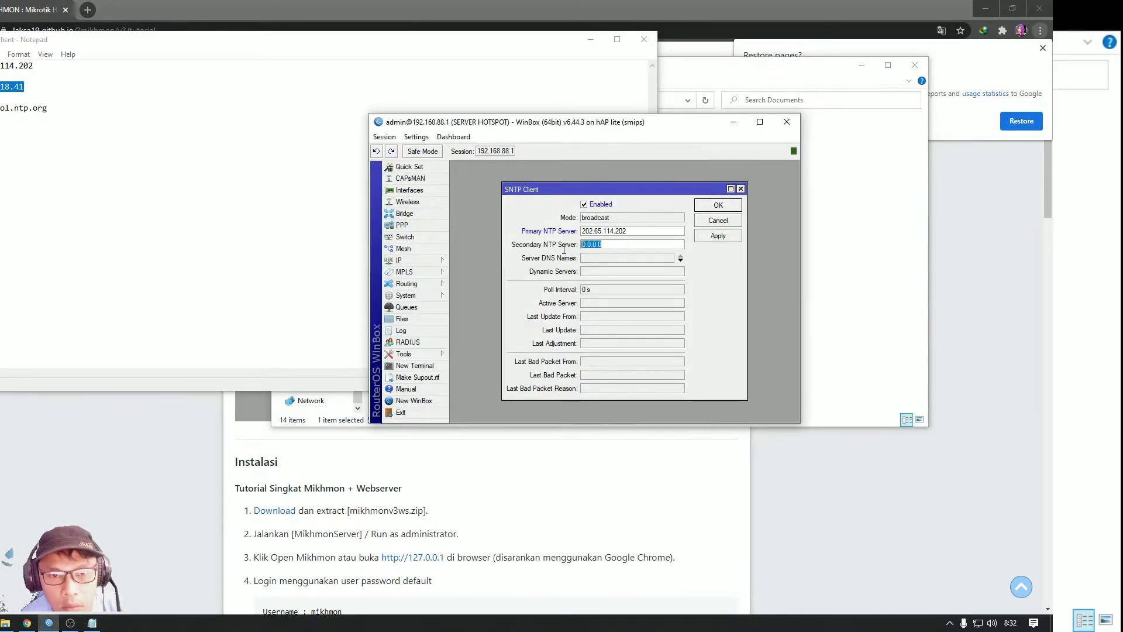
{"action": "right_click", "coordinate": [621, 242]}
{"action": "left_click", "coordinate": [635, 277]}
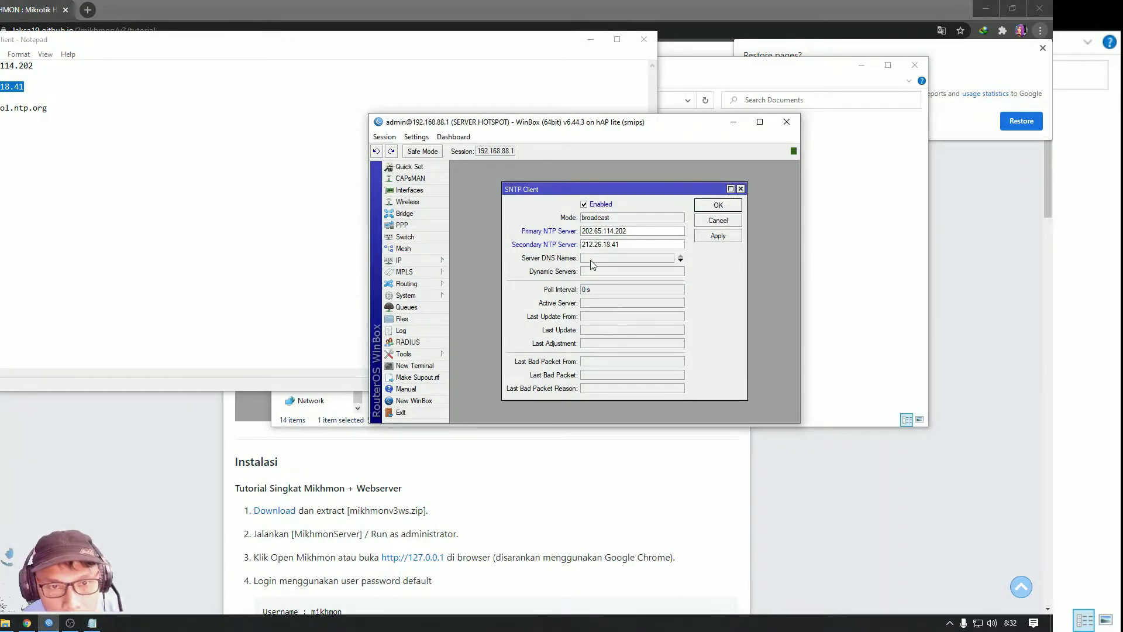
Add asia.pool.ntp.org as the server DNS name and apply the SNTP settings
{"action": "left_click", "coordinate": [590, 259]}
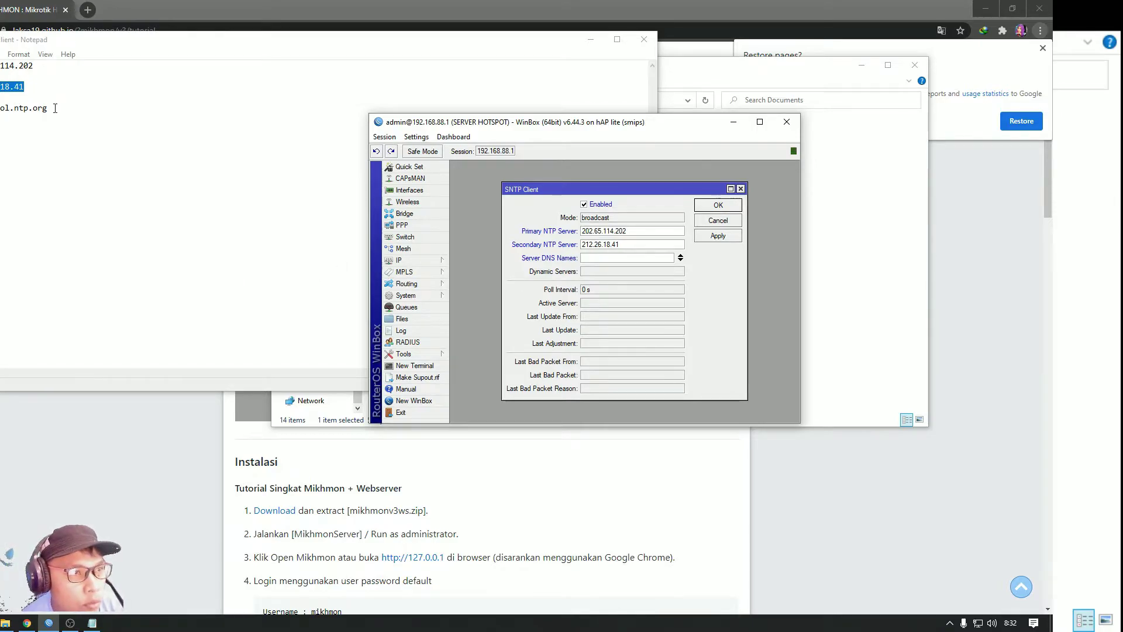
{"action": "left_click_drag", "start_coordinate": [55, 108], "coordinate": [0, 109]}
{"action": "right_click", "coordinate": [11, 108]}
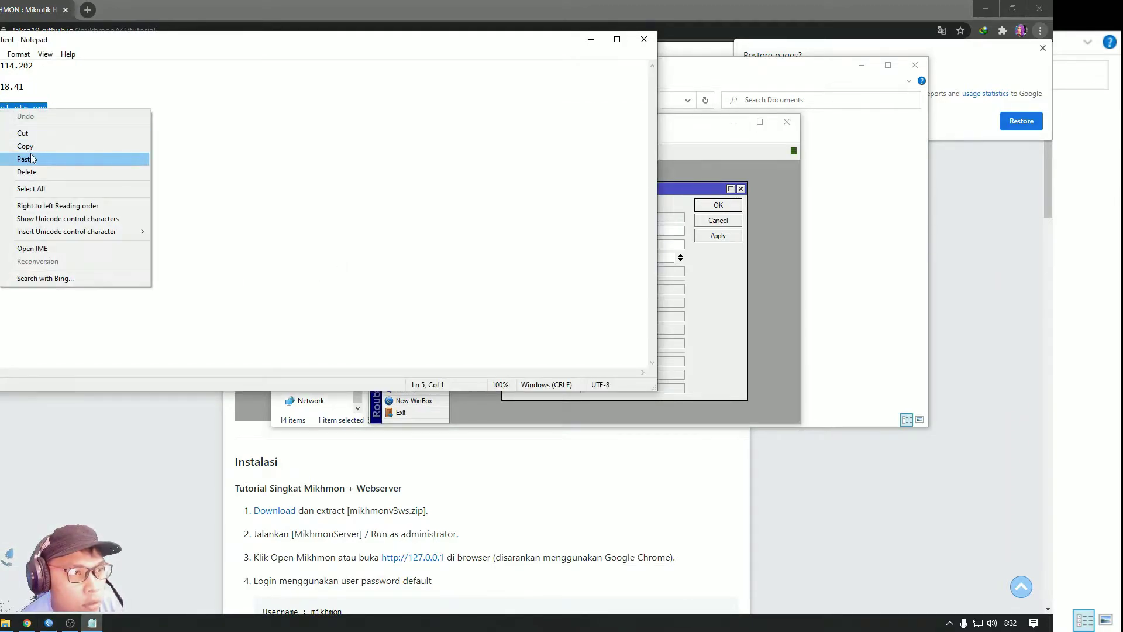
{"action": "left_click", "coordinate": [23, 147]}
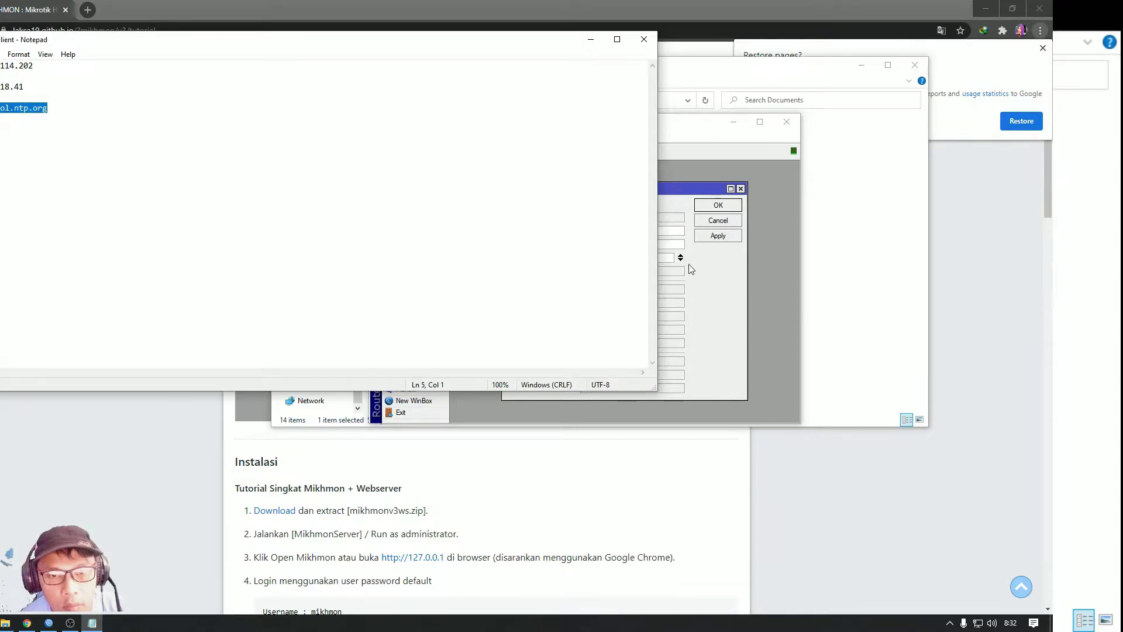
{"action": "left_click", "coordinate": [660, 272]}
{"action": "right_click", "coordinate": [624, 256]}
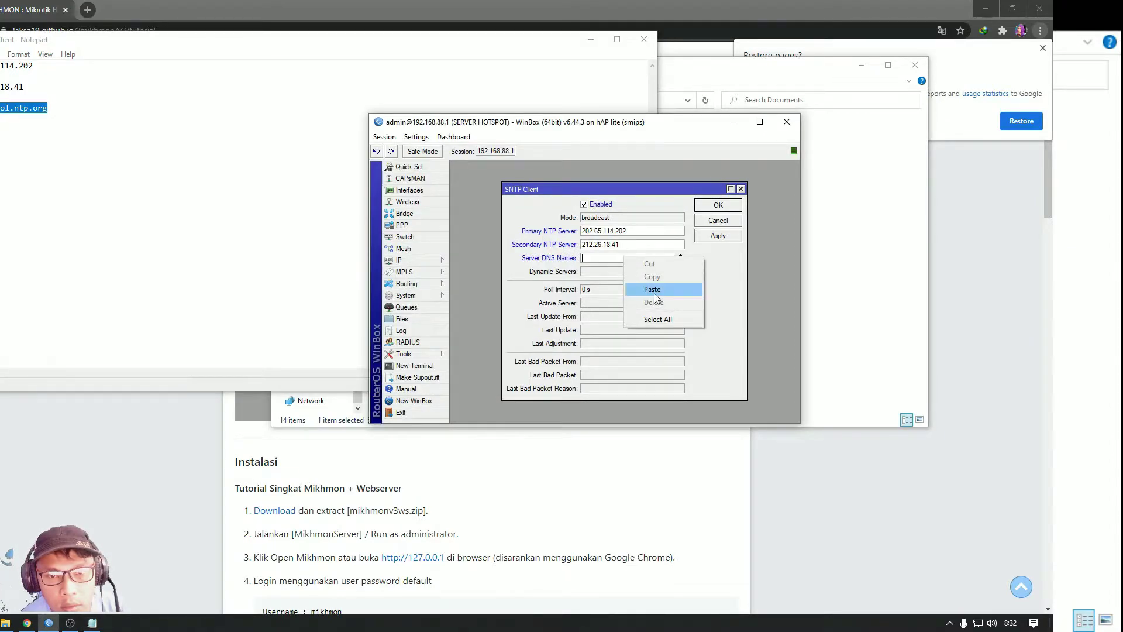
{"action": "left_click", "coordinate": [646, 291]}
{"action": "left_click", "coordinate": [724, 237]}
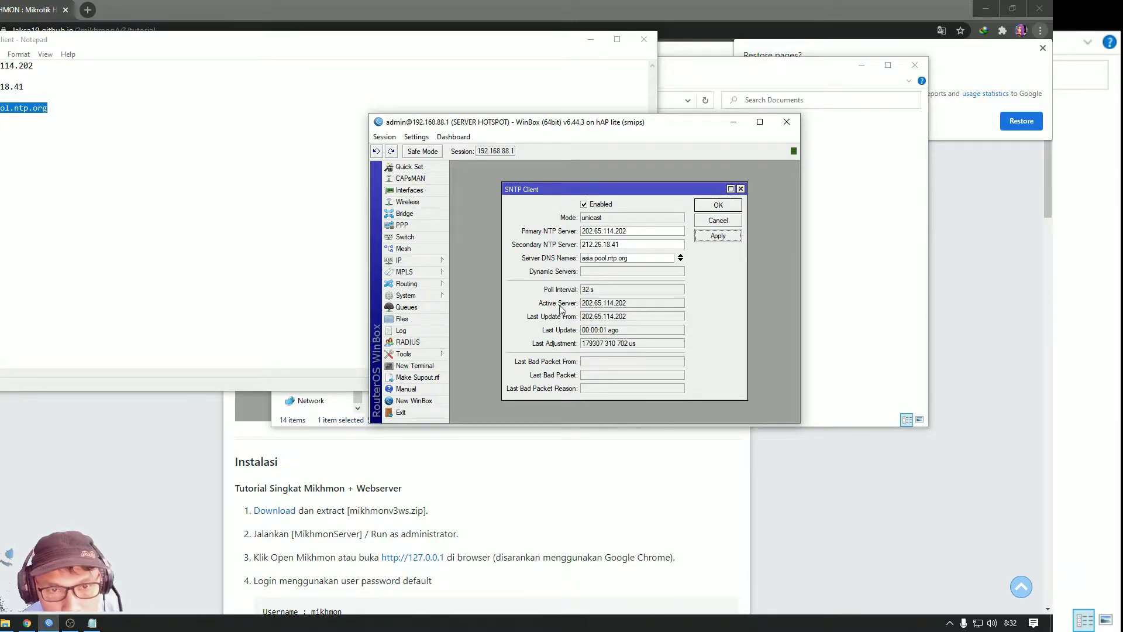
{"action": "left_click", "coordinate": [717, 205]}
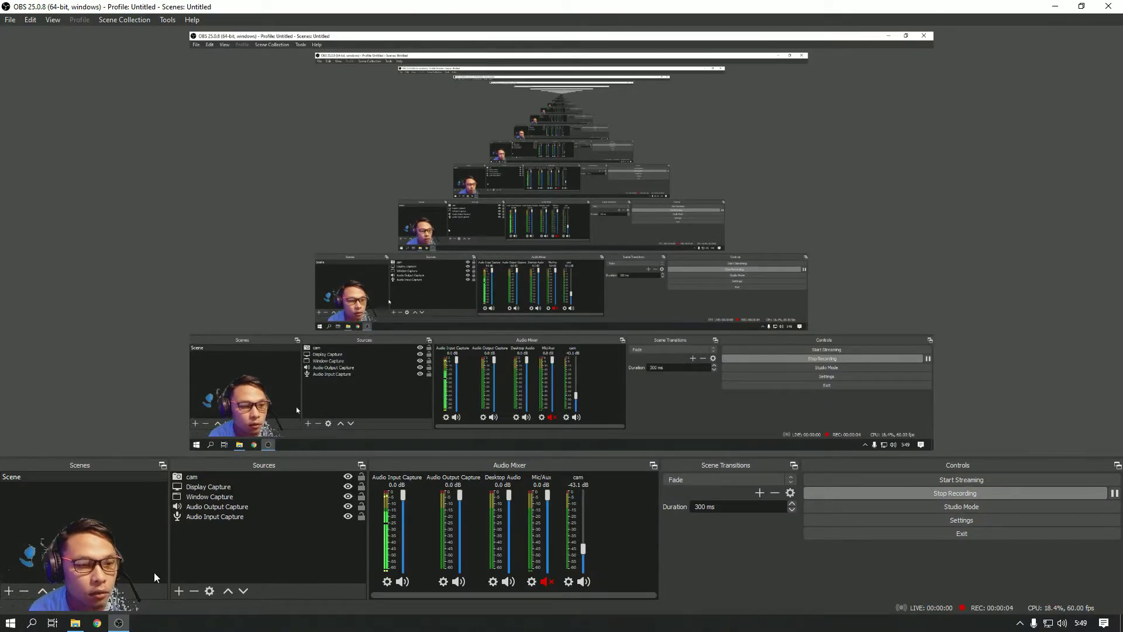
Browse to Downloads\Compressed in File Explorer to find the mikhmonv3ws archive
{"action": "left_click", "coordinate": [74, 623]}
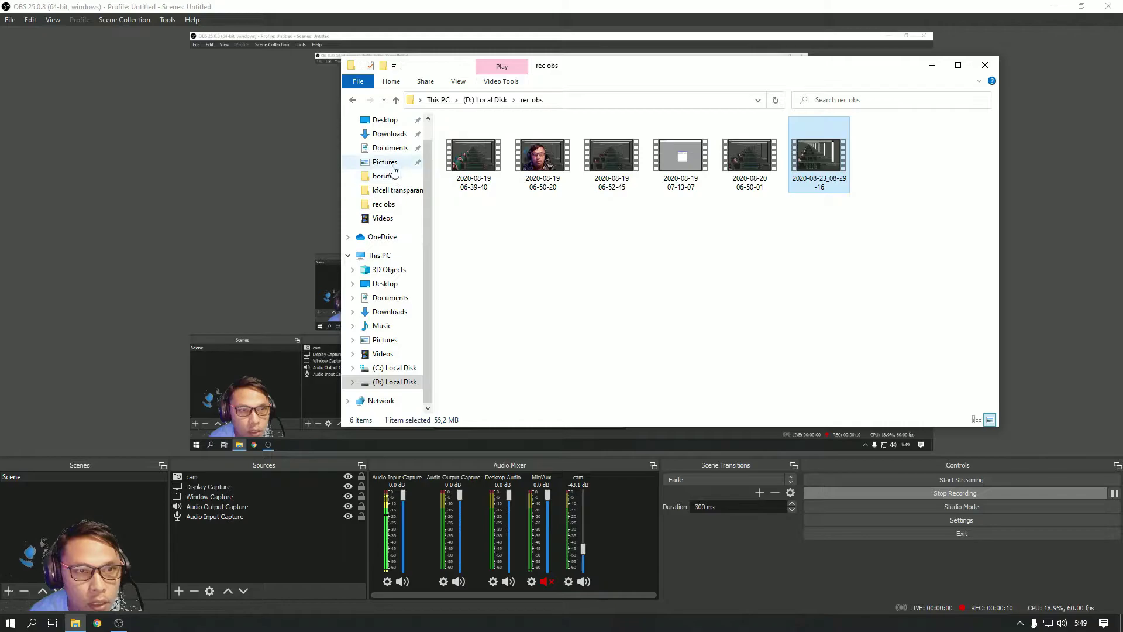
{"action": "left_click", "coordinate": [391, 138]}
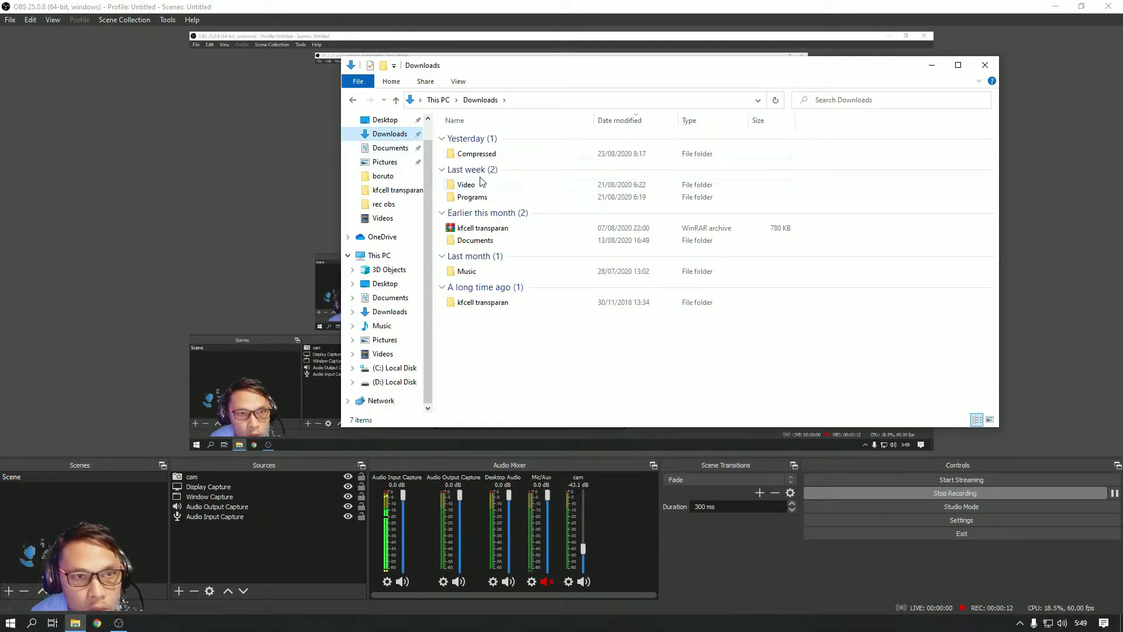
{"action": "double_click", "coordinate": [476, 154]}
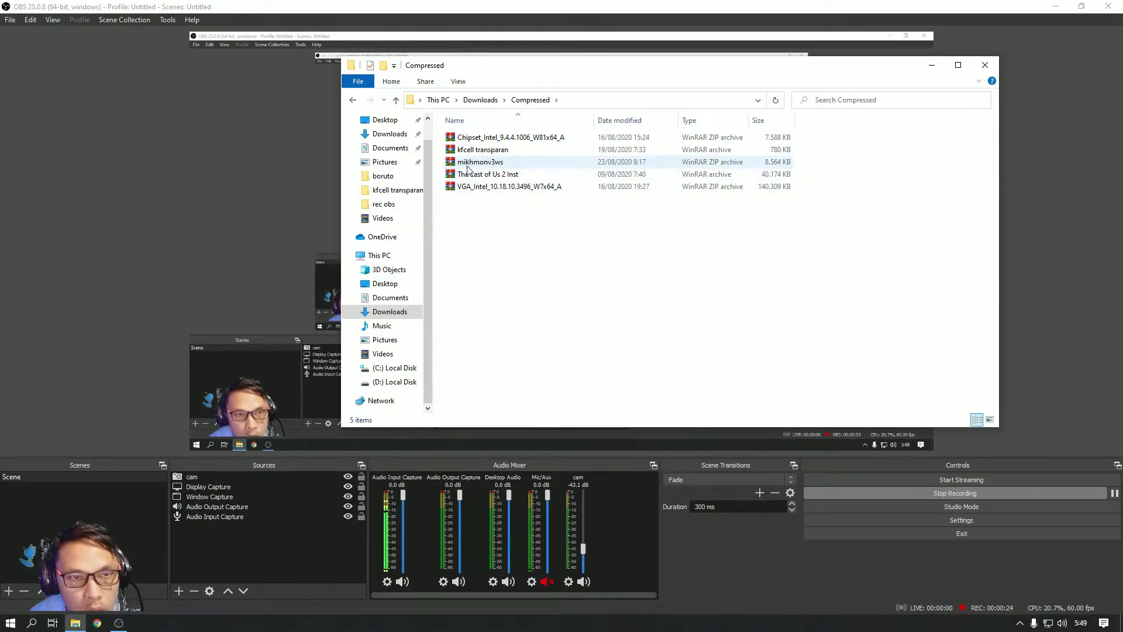
Extract the mikhmonv3ws archive with WinRAR to the root of (D:) Local Disk
{"action": "left_click", "coordinate": [472, 166]}
{"action": "right_click", "coordinate": [473, 166]}
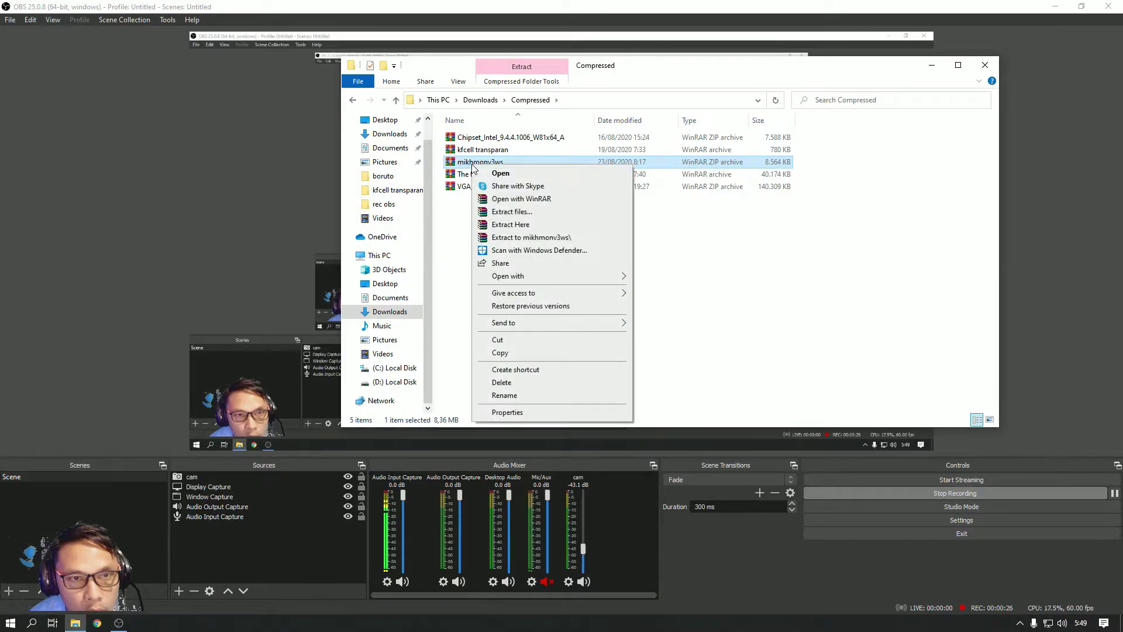
{"action": "left_click", "coordinate": [528, 212]}
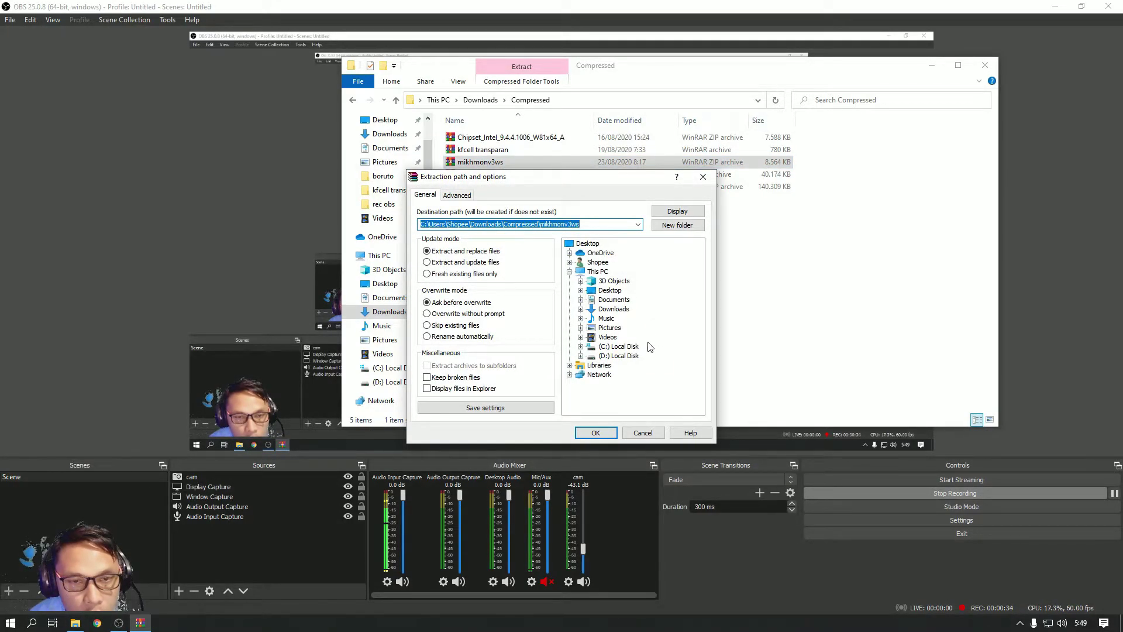
{"action": "left_click", "coordinate": [606, 358]}
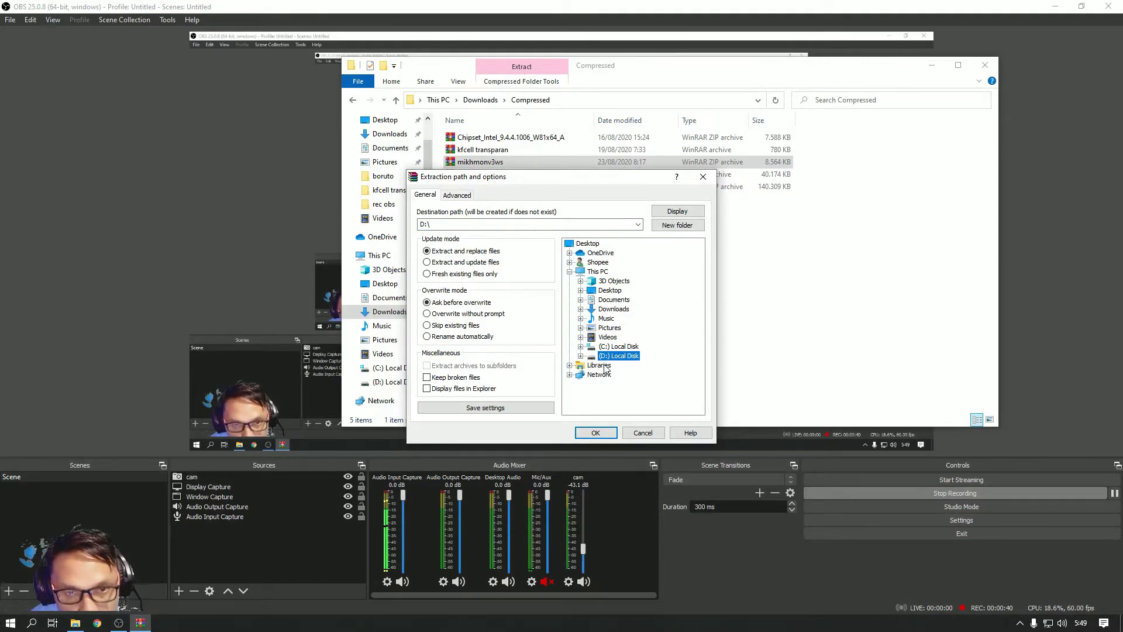
{"action": "left_click", "coordinate": [596, 433]}
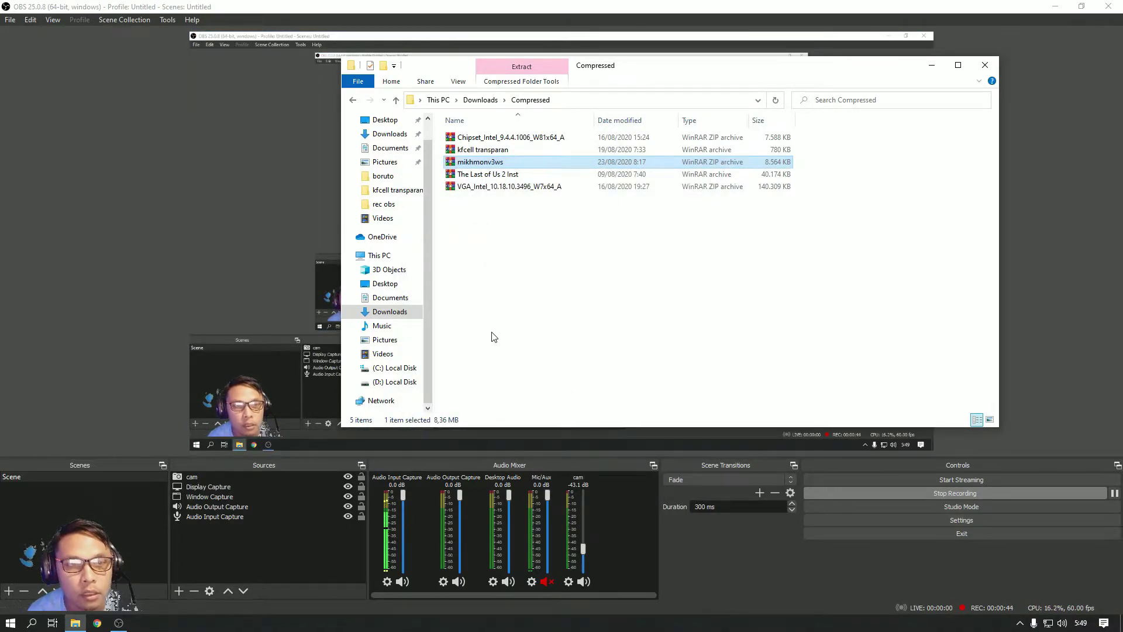
{"action": "left_click", "coordinate": [385, 384]}
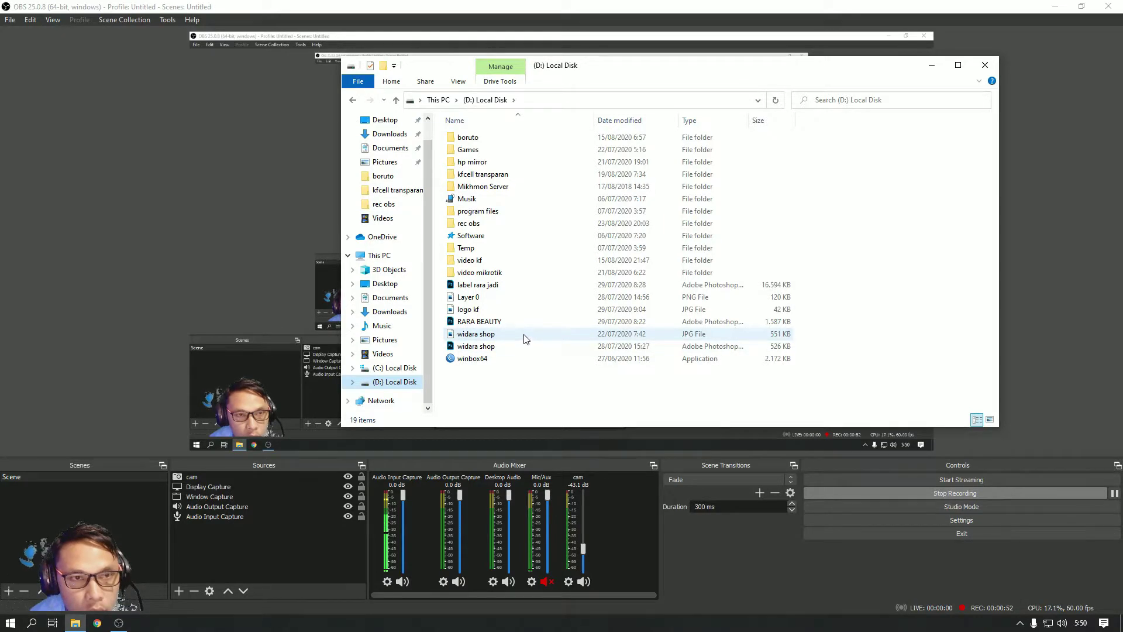
Launch MikhmonServer from the D:\Mikhmon Server folder
{"action": "double_click", "coordinate": [480, 187]}
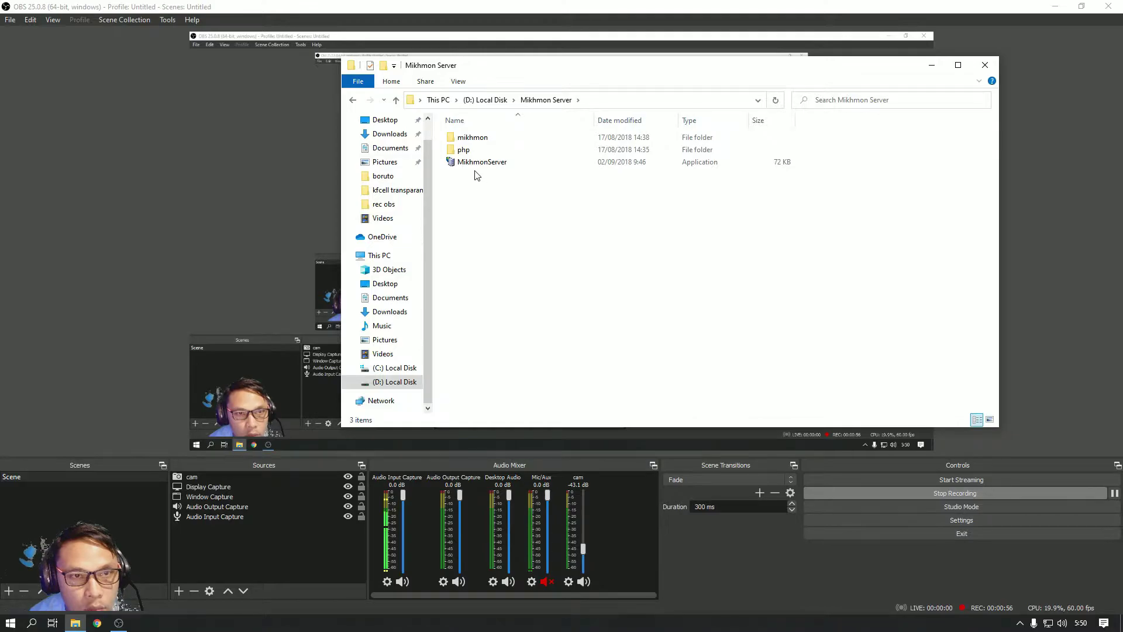
{"action": "left_click", "coordinate": [476, 166]}
{"action": "double_click", "coordinate": [475, 164]}
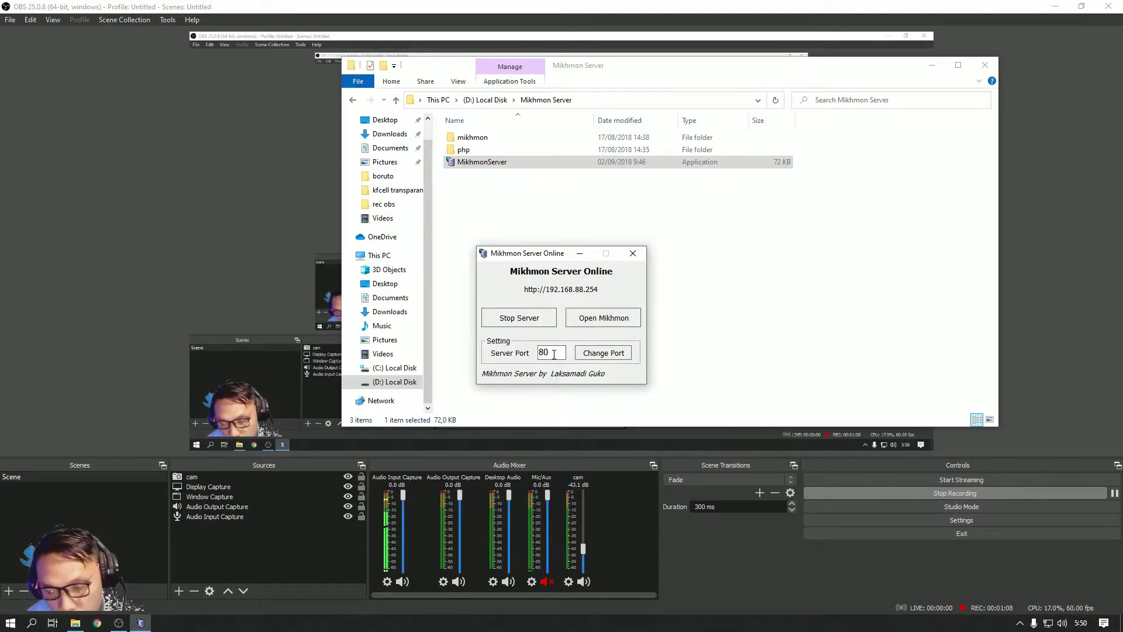
Confirm server port 80 and open the Mikhmon login page at 192.168.88.254
{"action": "type", "text": "80"}
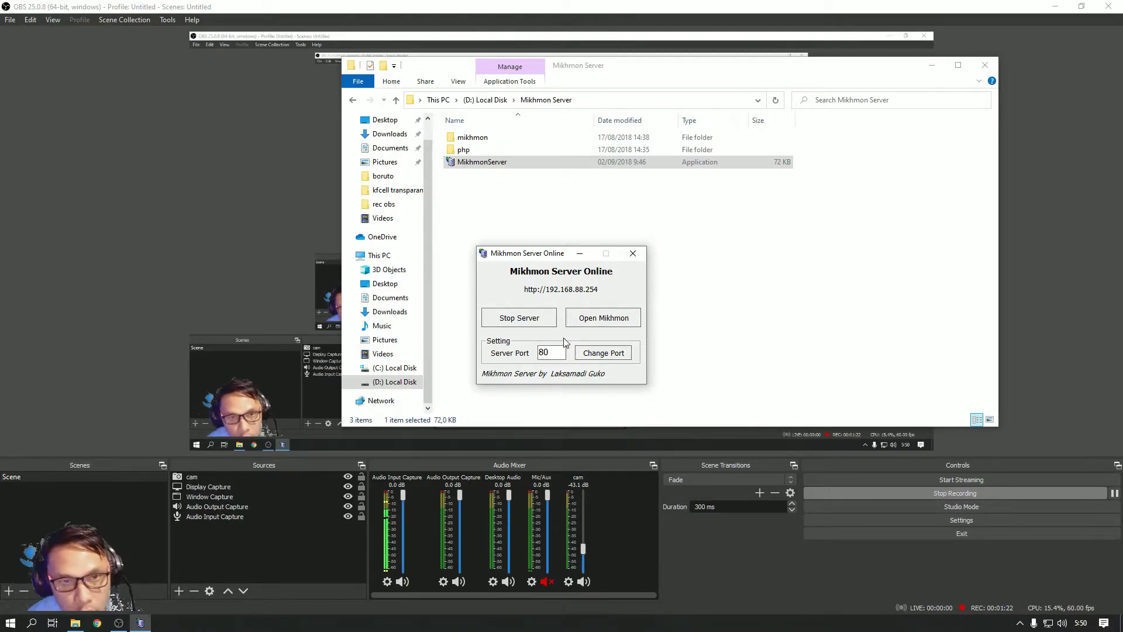
{"action": "left_click", "coordinate": [600, 320]}
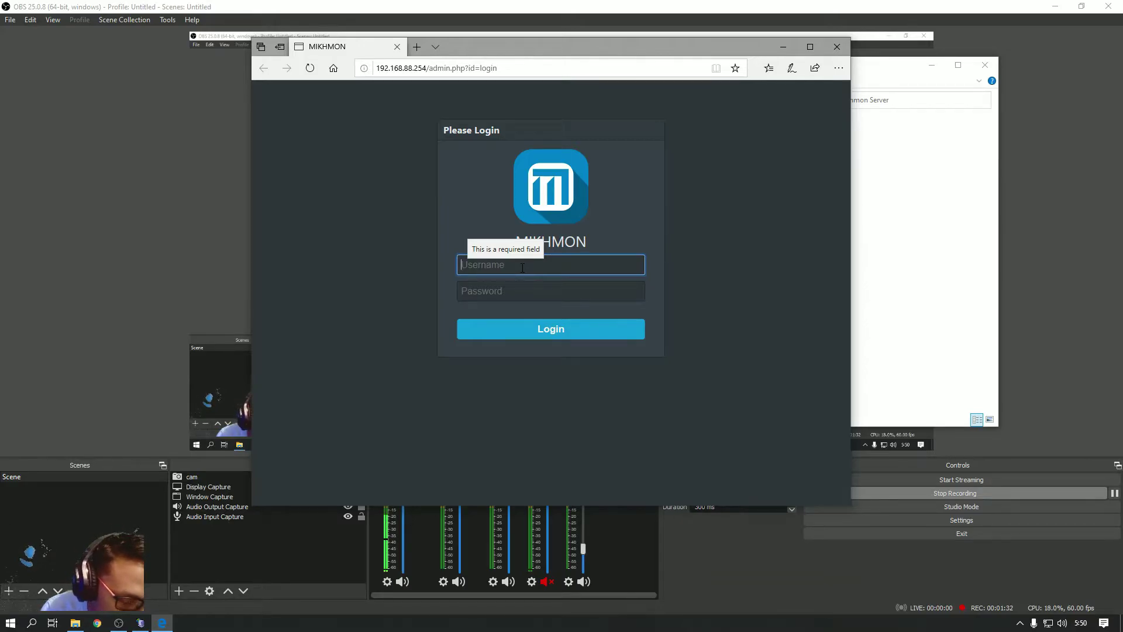
Log in to Mikhmon with the default admin username and password
{"action": "type", "text": "mikhmon"}
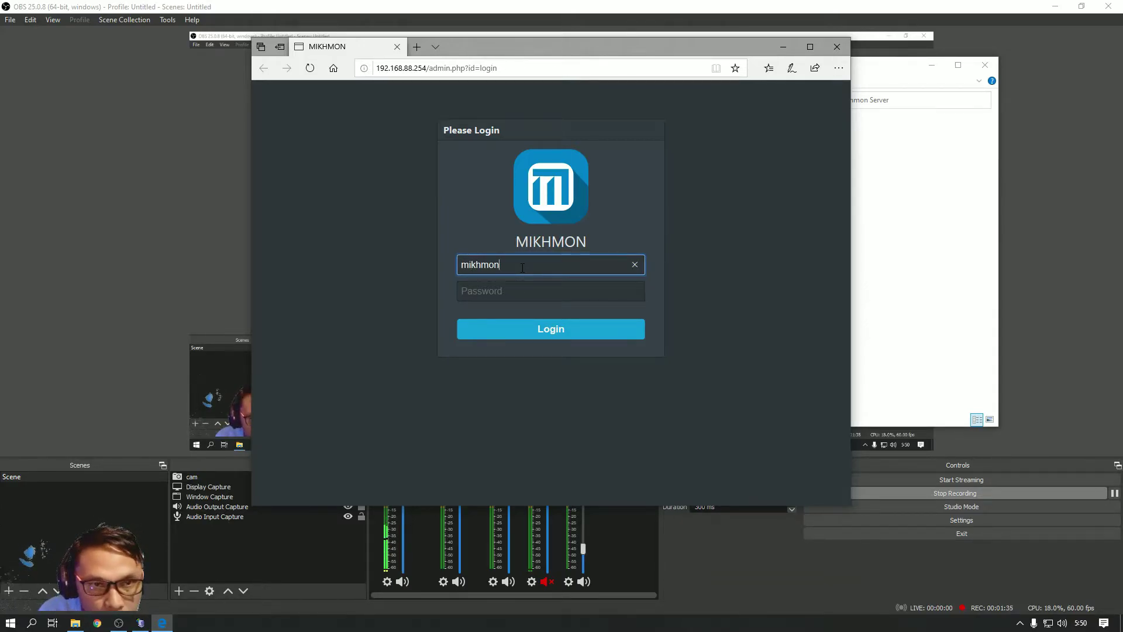
{"action": "left_click", "coordinate": [475, 298]}
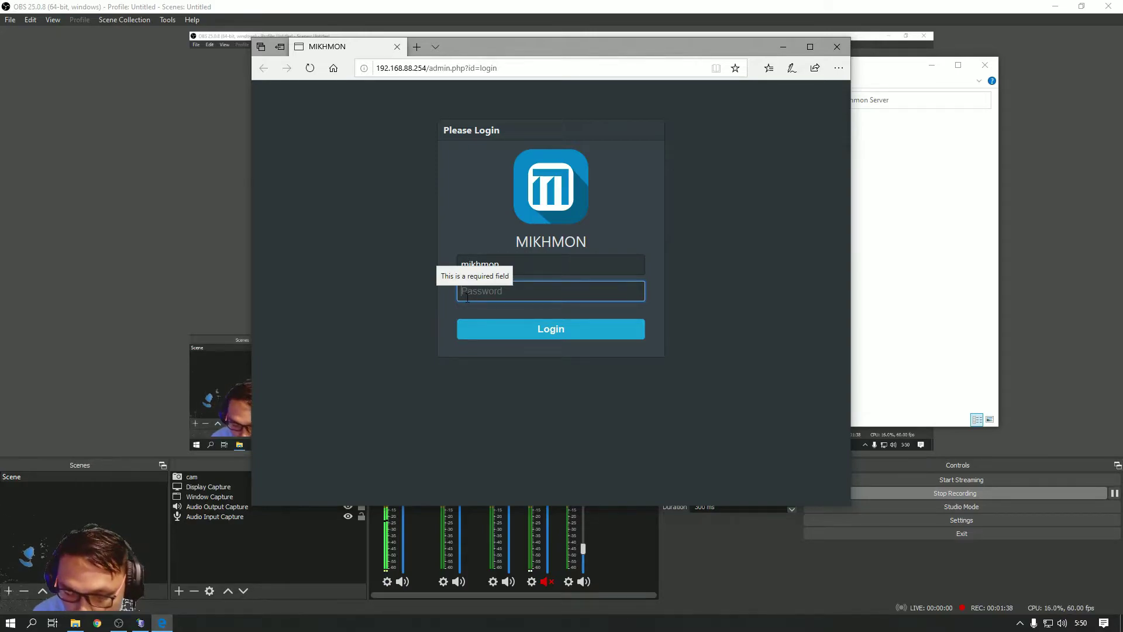
{"action": "type", "text": "••"}
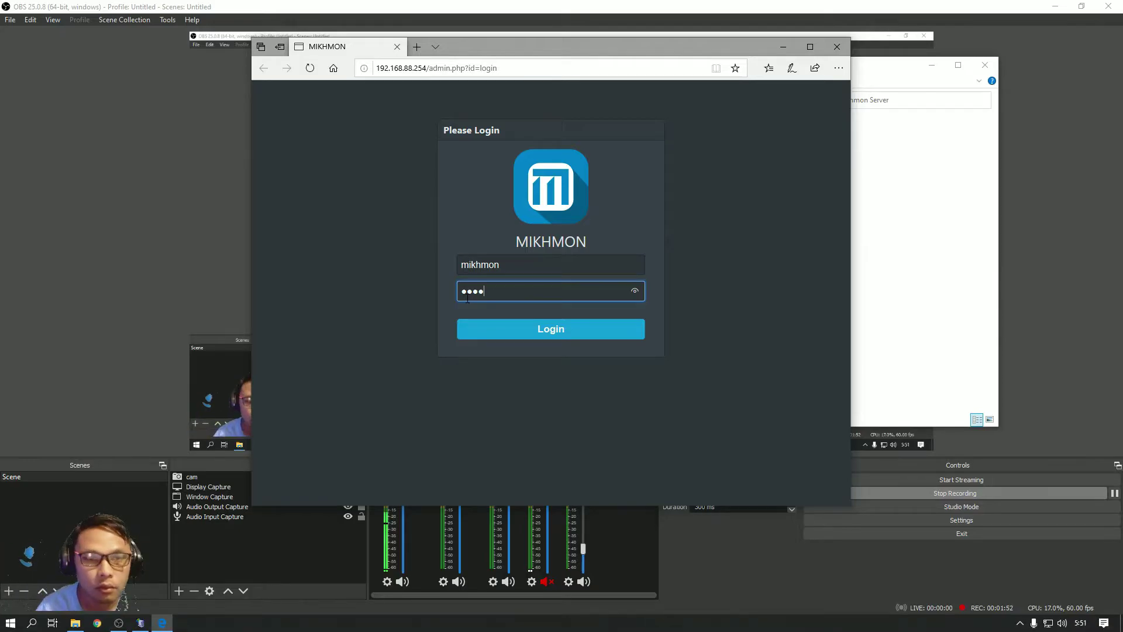
{"action": "left_click", "coordinate": [528, 330]}
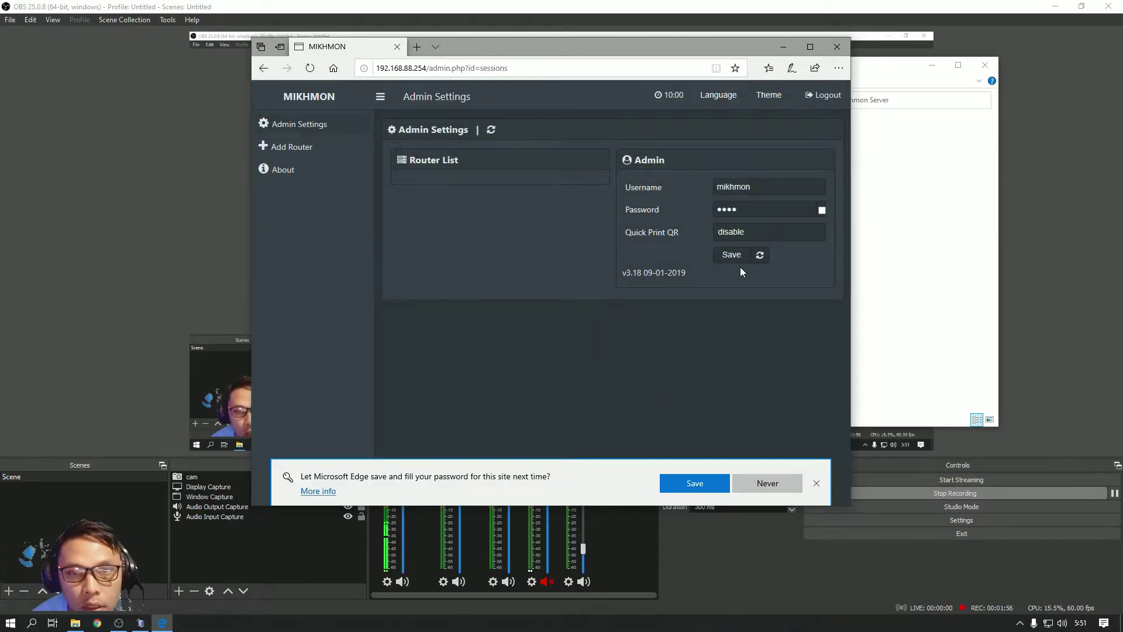
Replace the admin username and password with new credentials
{"action": "left_click", "coordinate": [821, 211]}
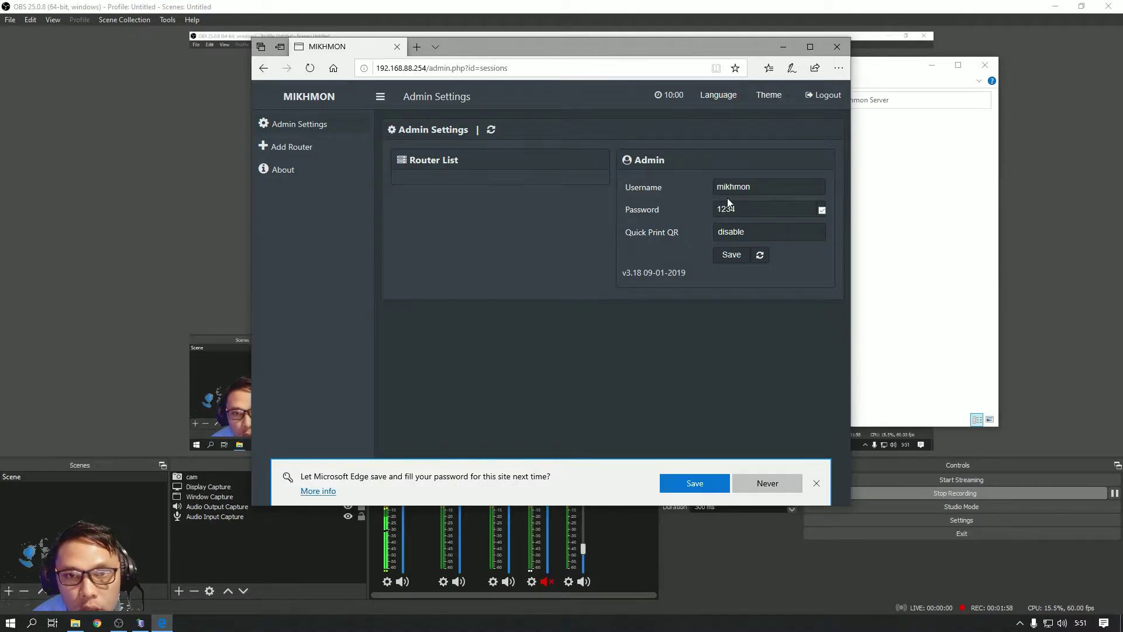
{"action": "left_click_drag", "start_coordinate": [773, 186], "coordinate": [692, 189]}
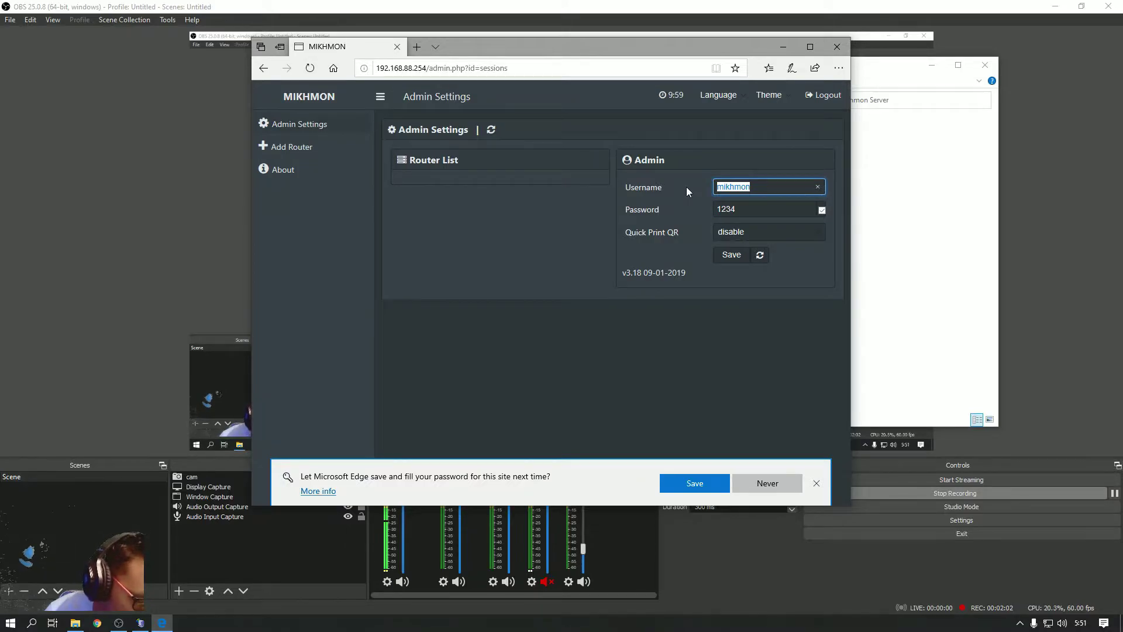
{"action": "type", "text": "k"}
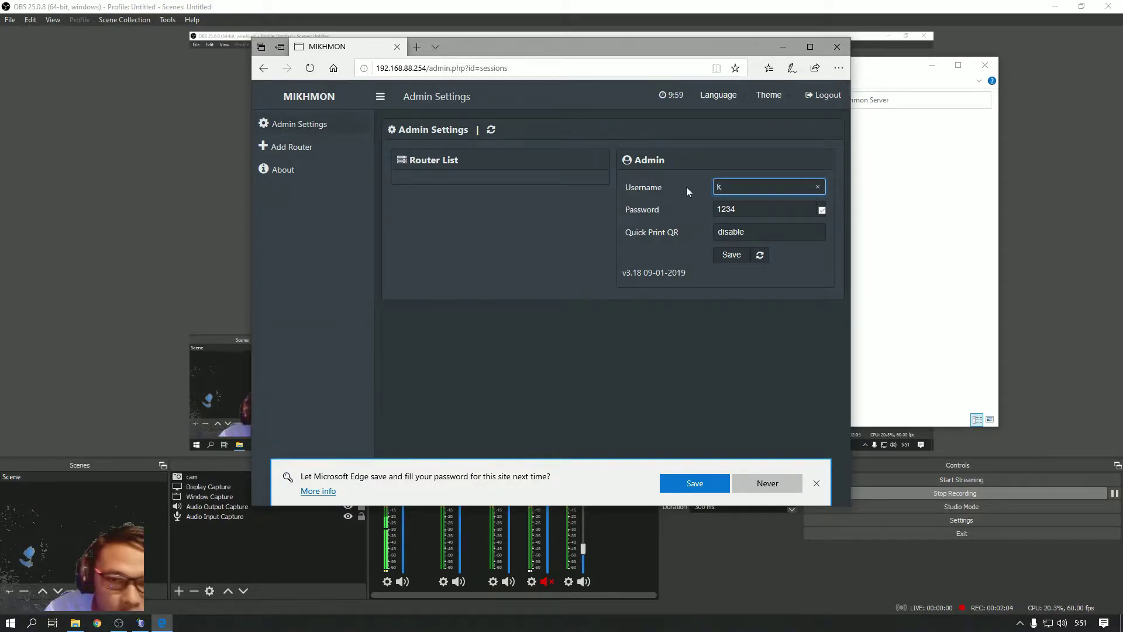
{"action": "type", "text": "f"}
{"action": "left_click", "coordinate": [753, 212]}
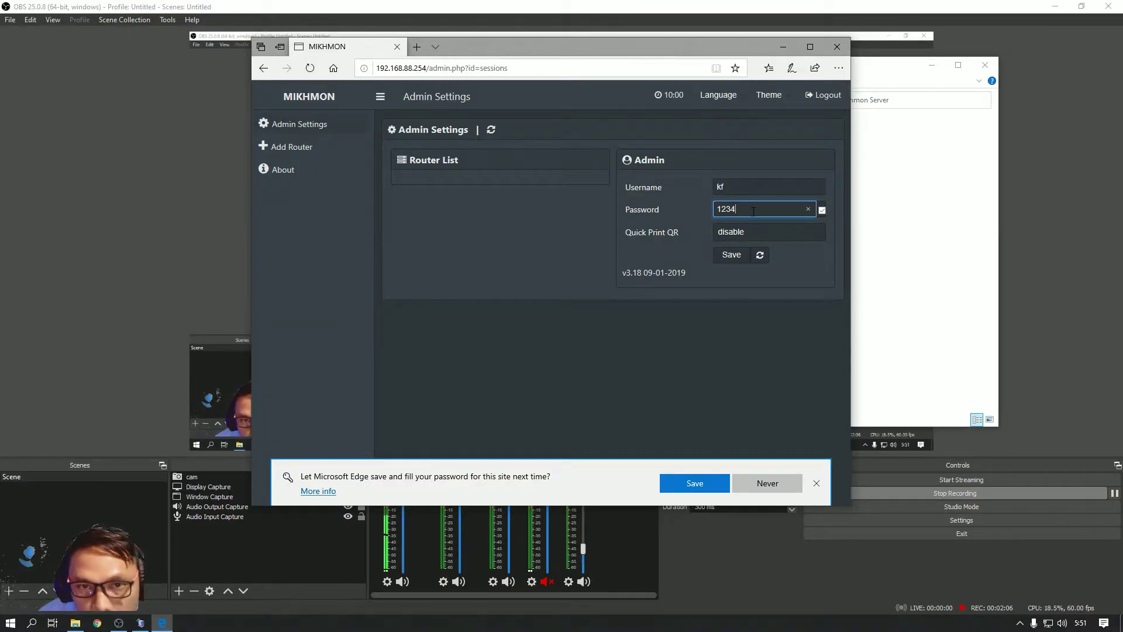
{"action": "left_click_drag", "start_coordinate": [753, 212], "coordinate": [696, 205]}
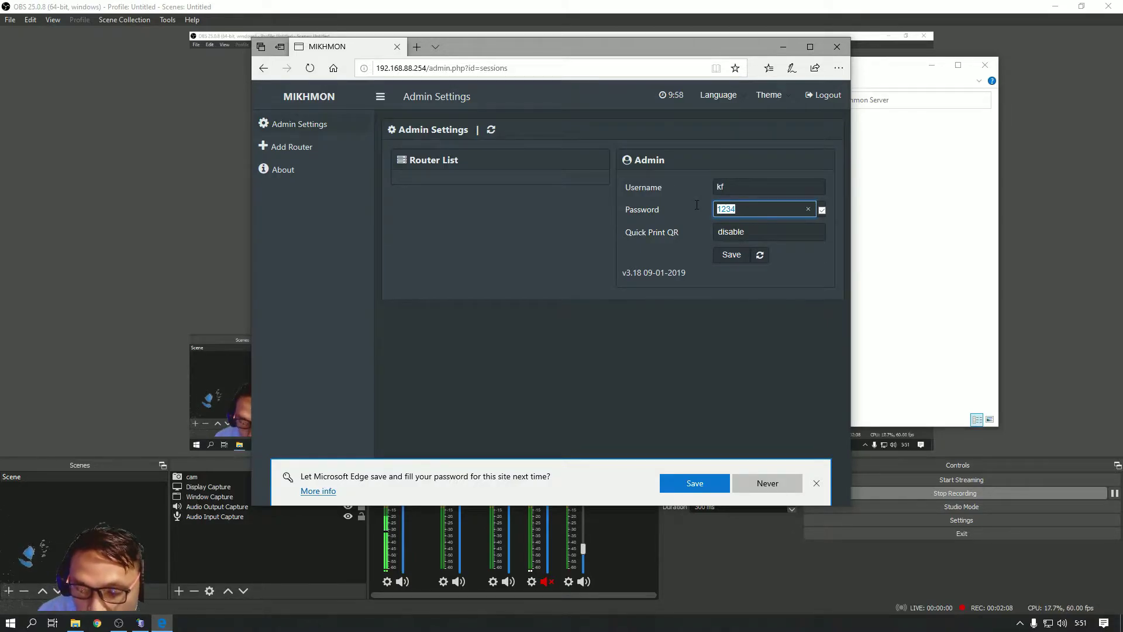
{"action": "type", "text": "4321"}
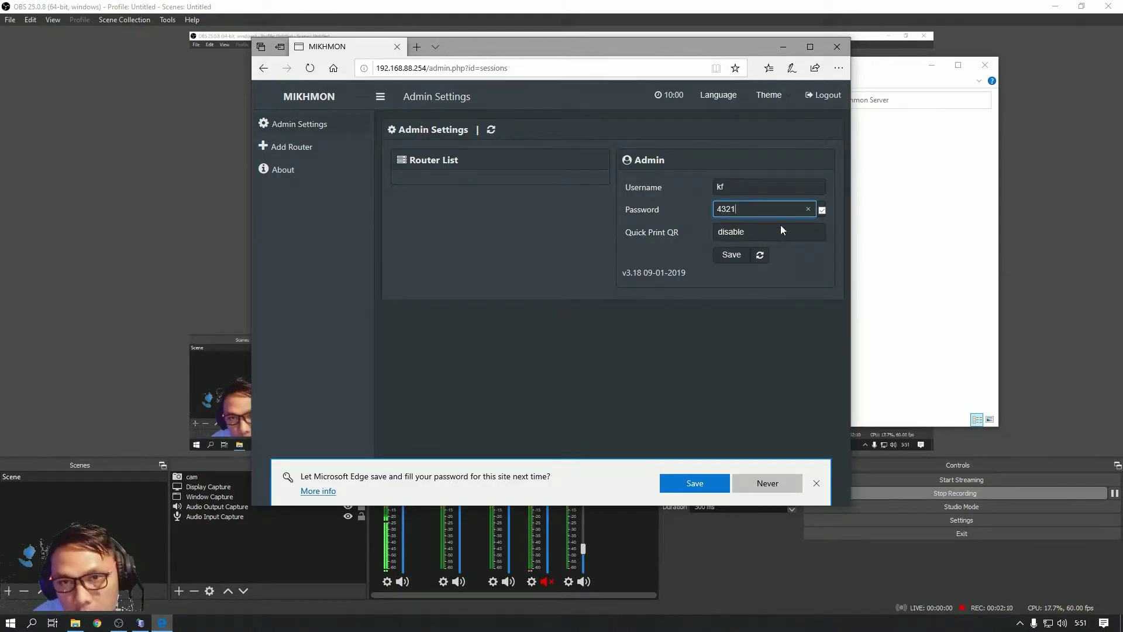
Set Quick Print QR to enable and save the admin settings
{"action": "left_click", "coordinate": [749, 234]}
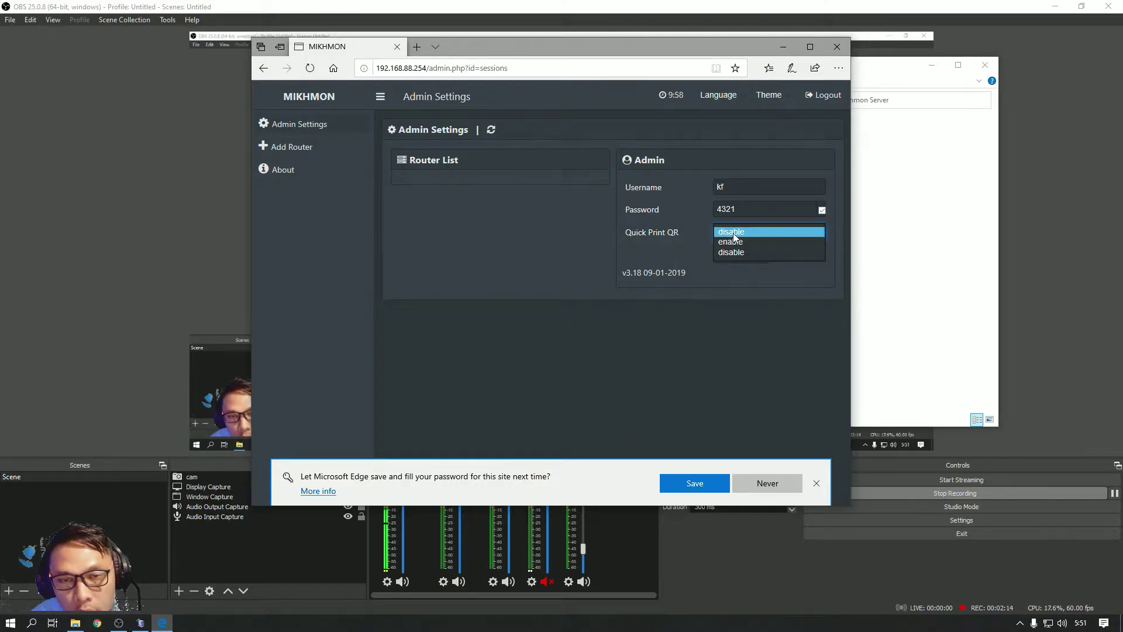
{"action": "left_click", "coordinate": [731, 242]}
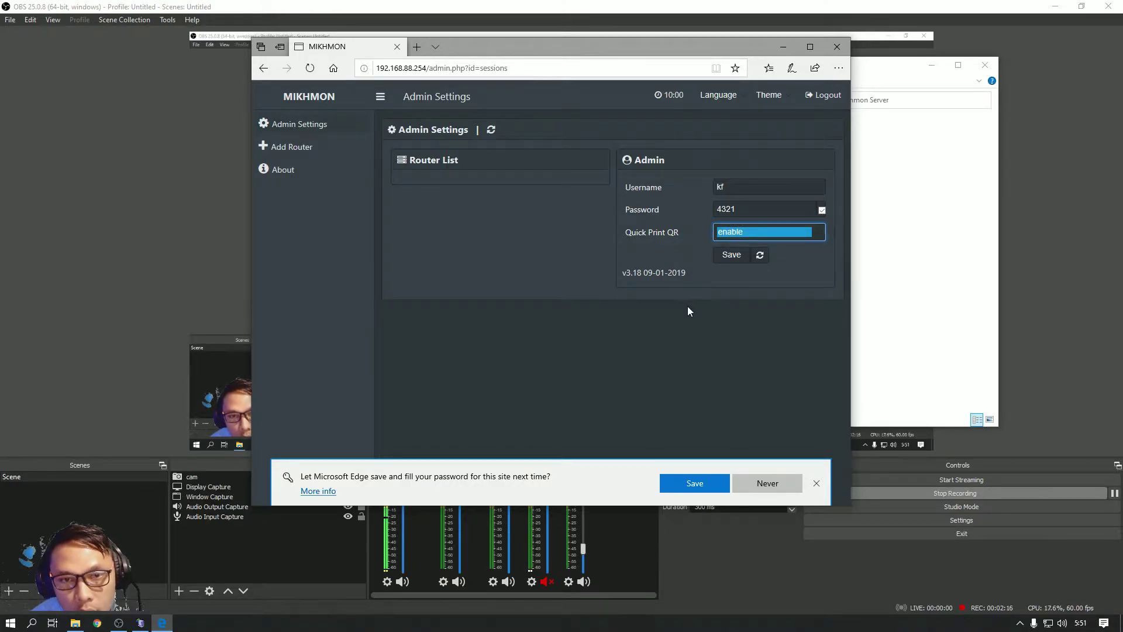
{"action": "left_click", "coordinate": [734, 256]}
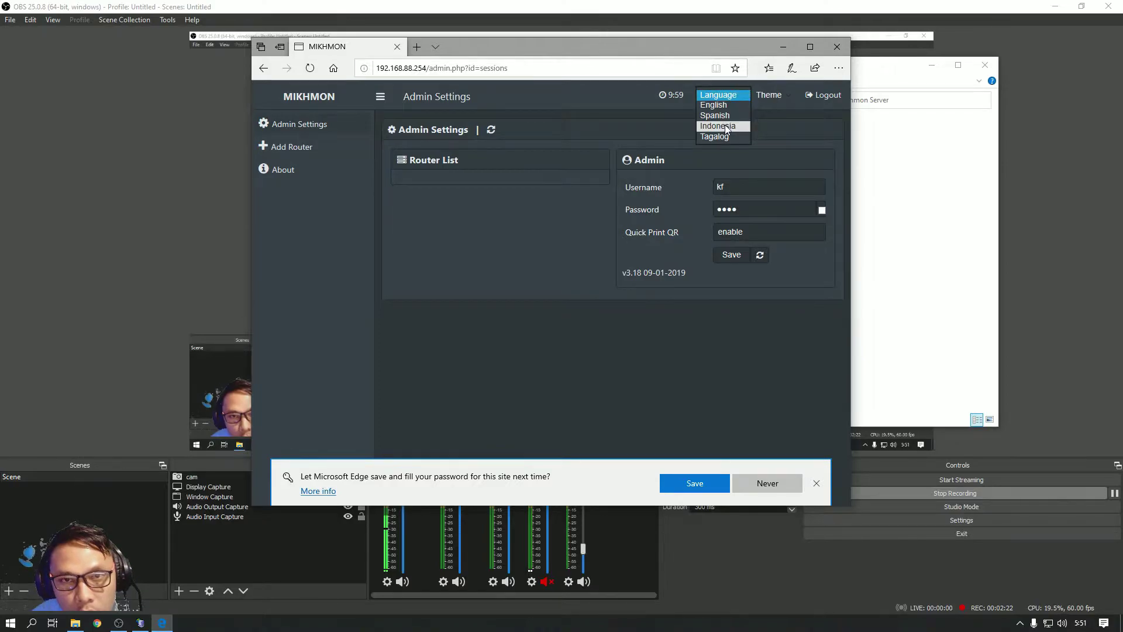
Switch Mikhmon to Indonesian, save, log out, and try signing in with the old credentials
{"action": "left_click", "coordinate": [724, 121]}
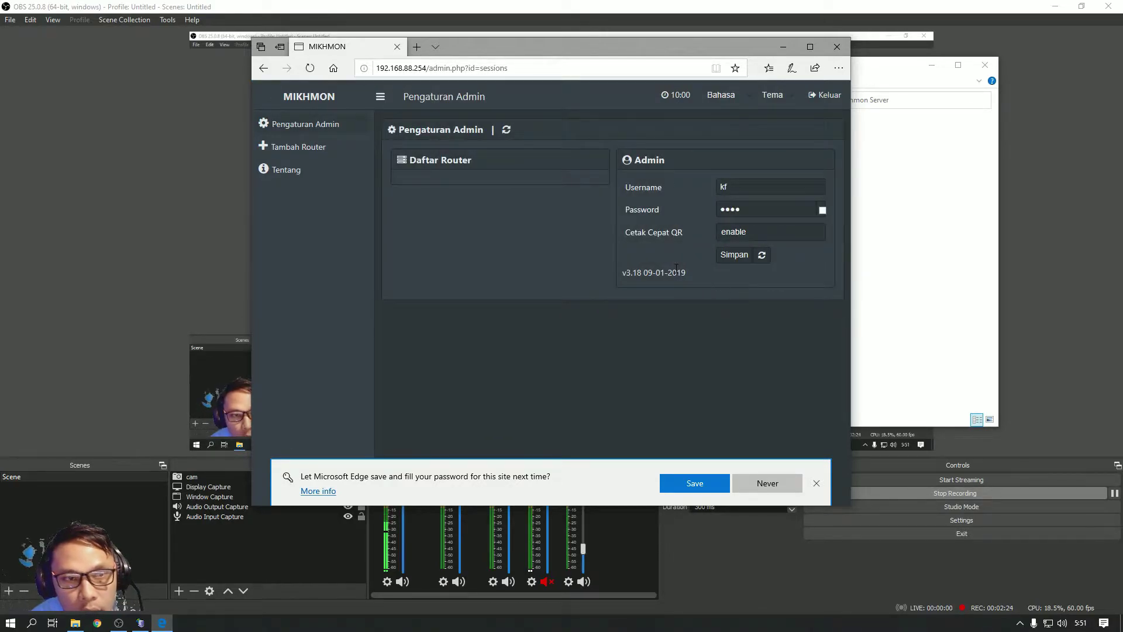
{"action": "left_click", "coordinate": [738, 258]}
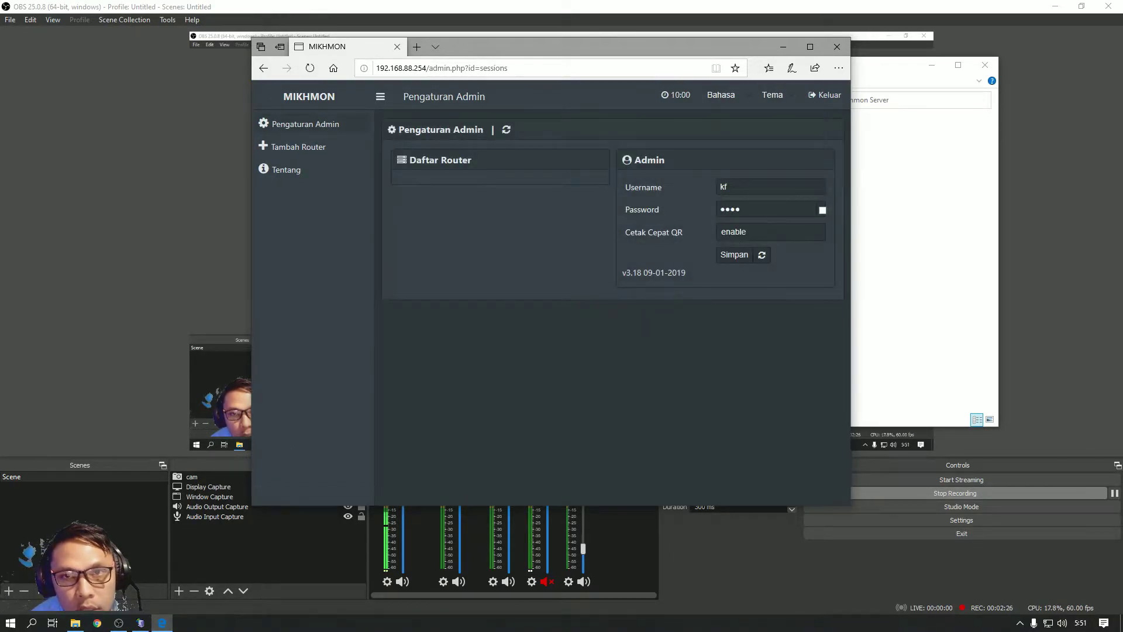
{"action": "left_click", "coordinate": [827, 97]}
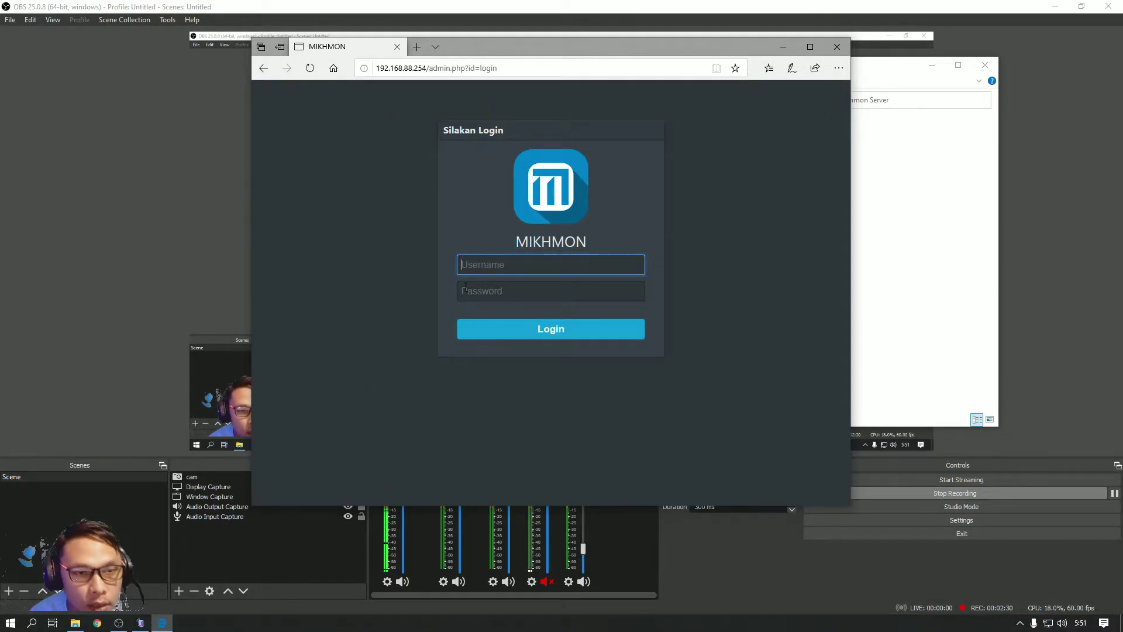
{"action": "type", "text": "mi"}
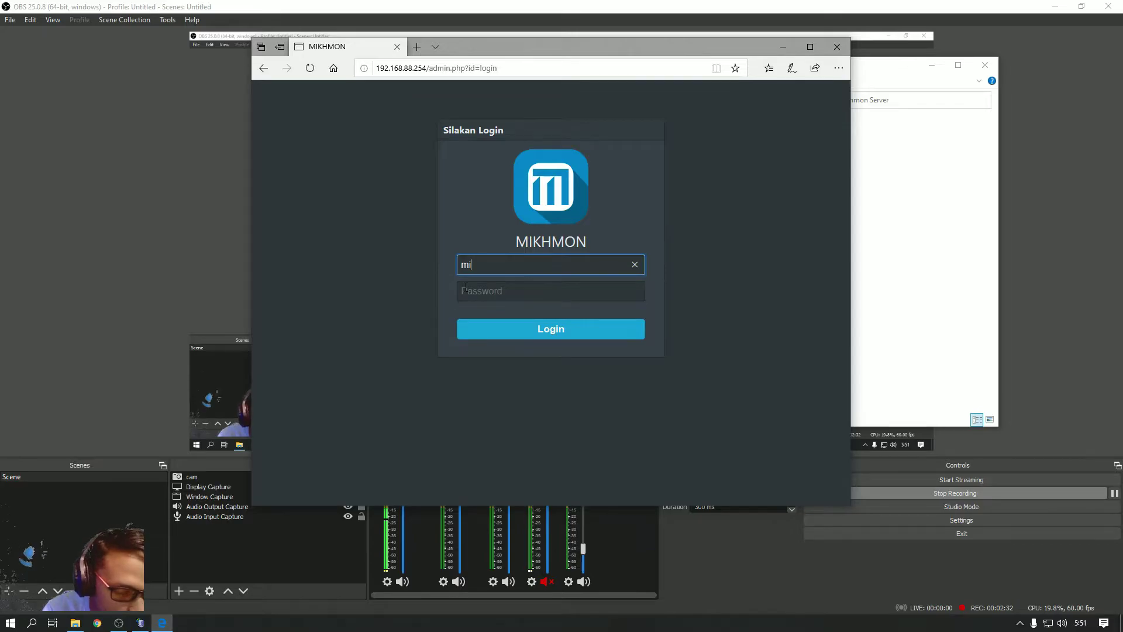
{"action": "type", "text": "khmon"}
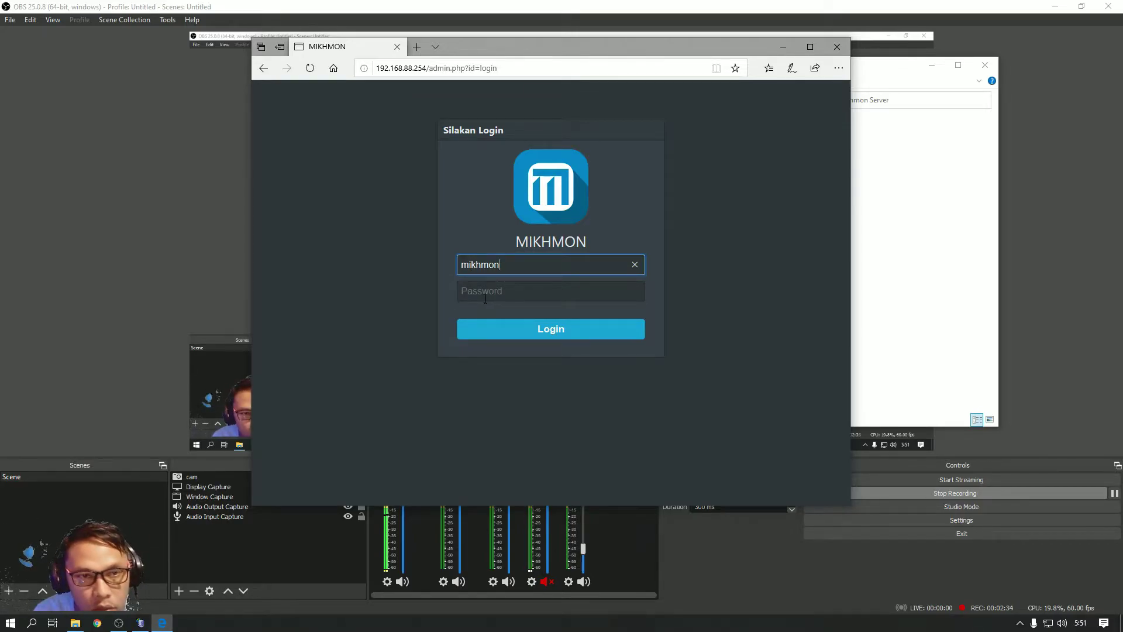
{"action": "left_click", "coordinate": [483, 291]}
{"action": "type", "text": "123"}
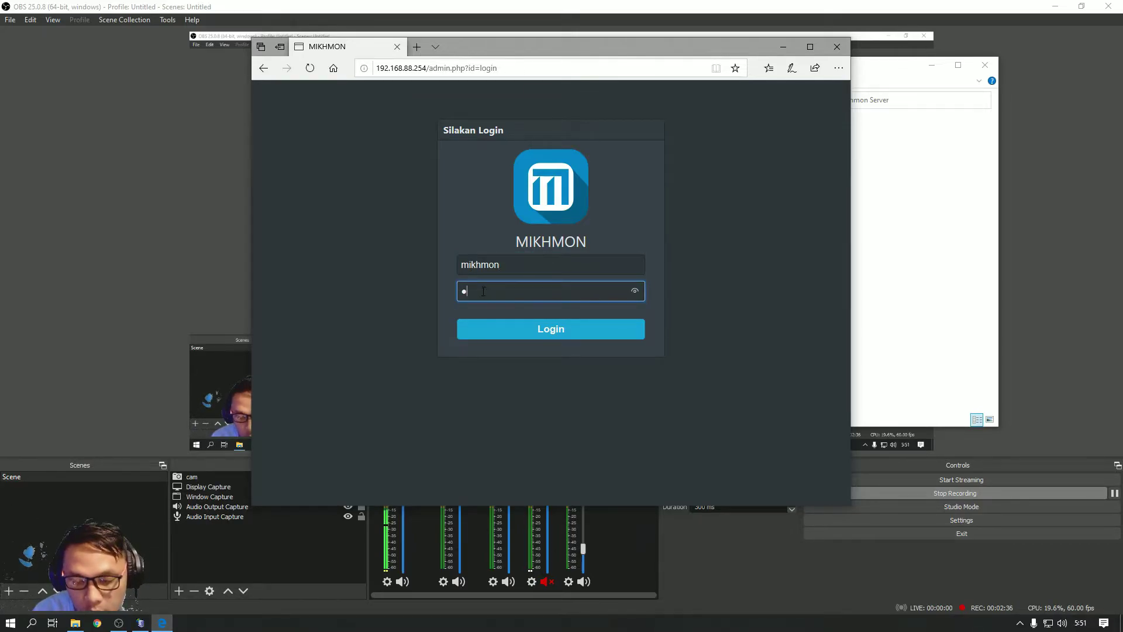
{"action": "type", "text": "4"}
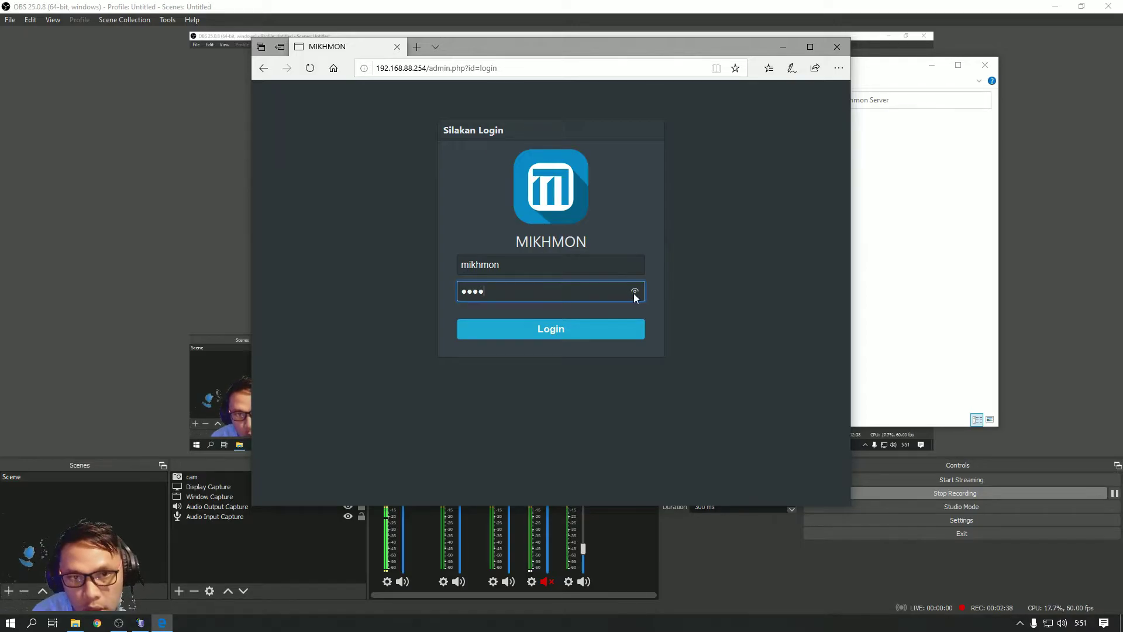
{"action": "left_click", "coordinate": [635, 291]}
{"action": "left_click", "coordinate": [544, 332]}
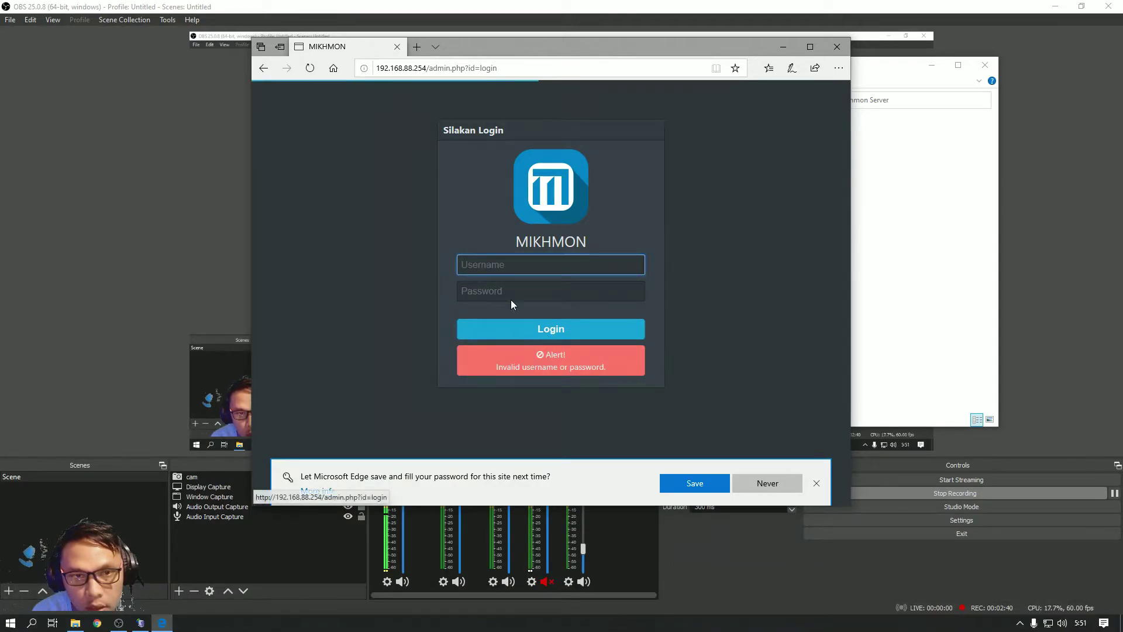
Sign in with the new admin username and password, then add a new router session with Tambah Router
{"action": "type", "text": "k"}
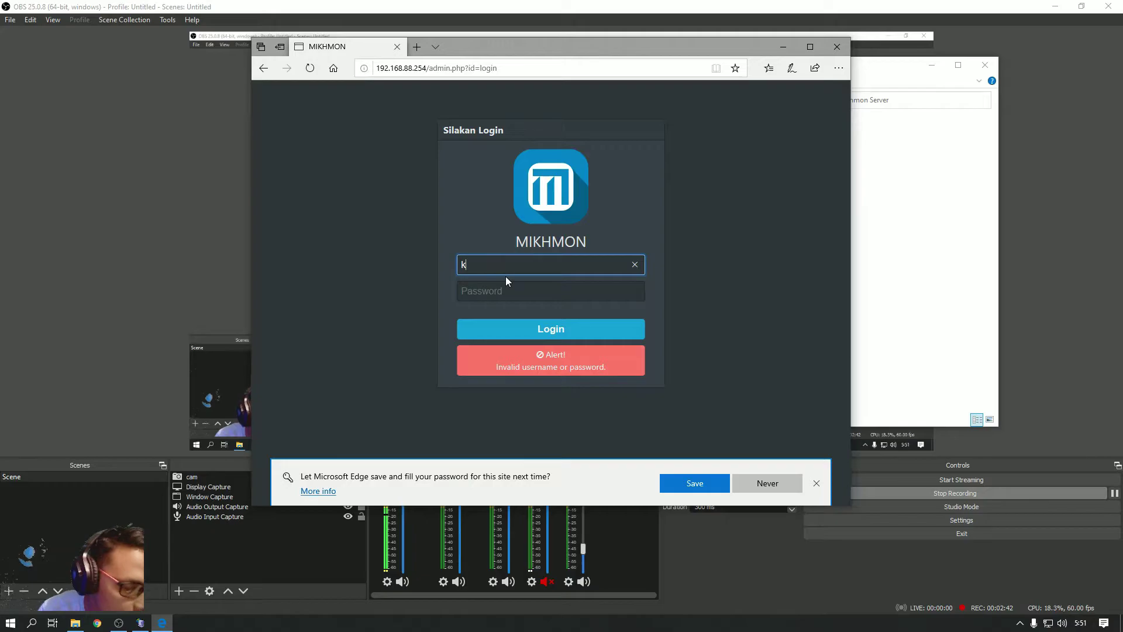
{"action": "type", "text": "d"}
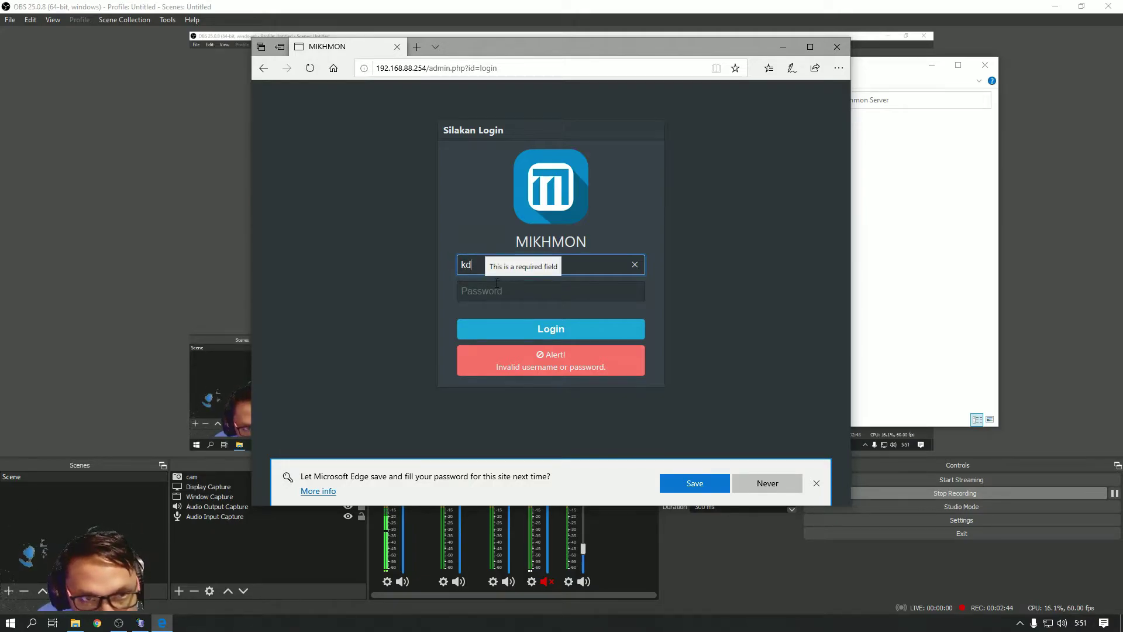
{"action": "key", "text": "BackSpace"}
{"action": "type", "text": "d"}
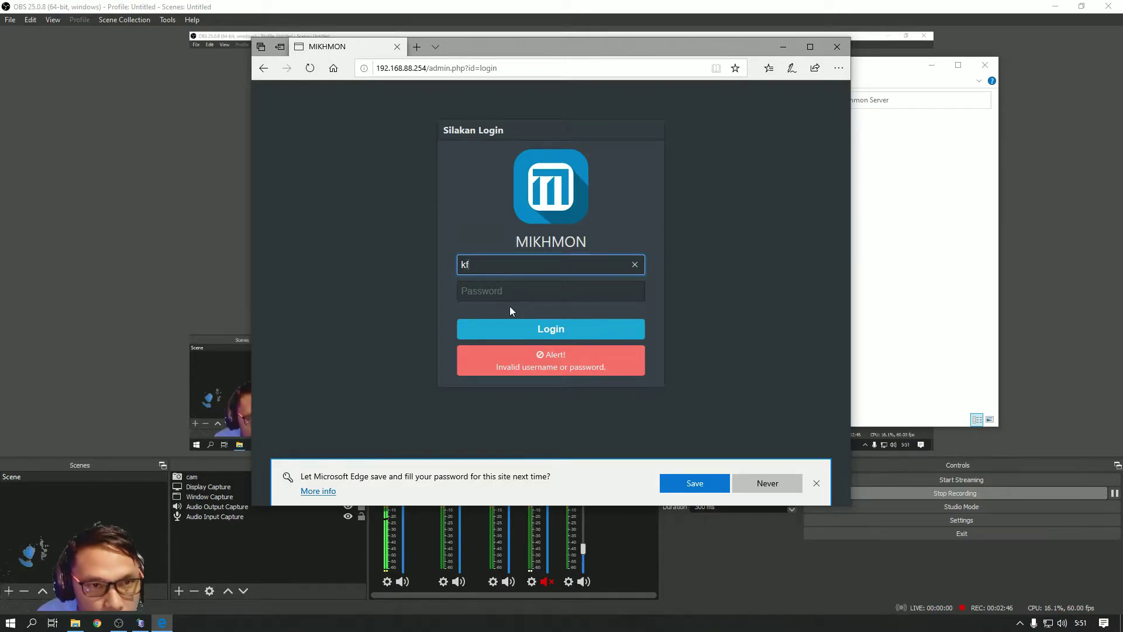
{"action": "left_click", "coordinate": [492, 293]}
{"action": "type", "text": "1"}
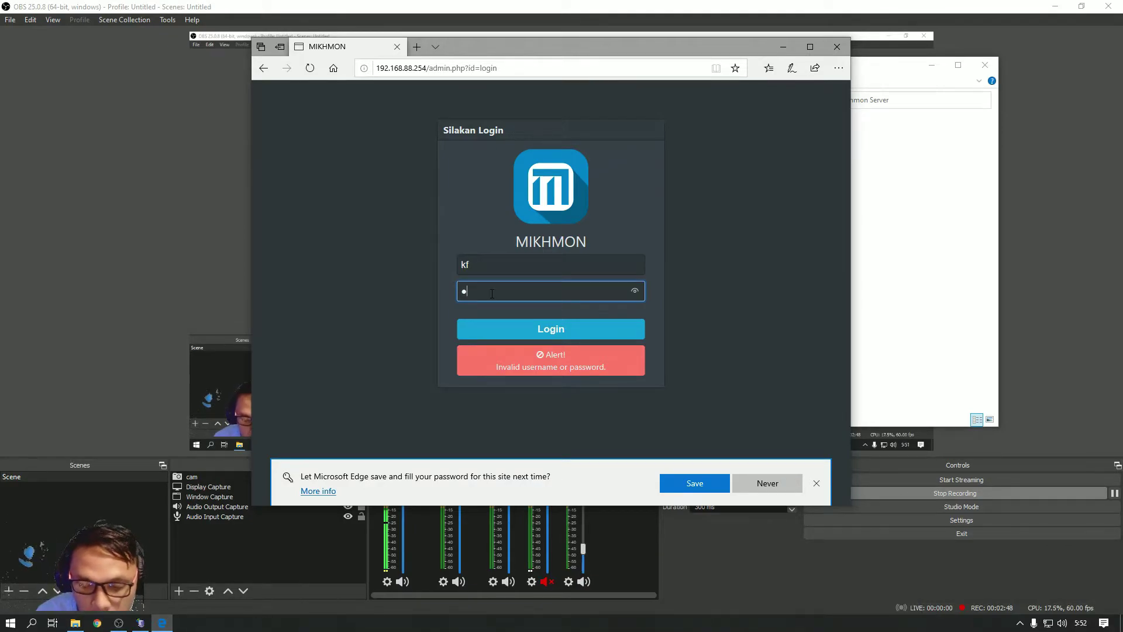
{"action": "left_click", "coordinate": [635, 291]}
{"action": "left_click", "coordinate": [532, 333]}
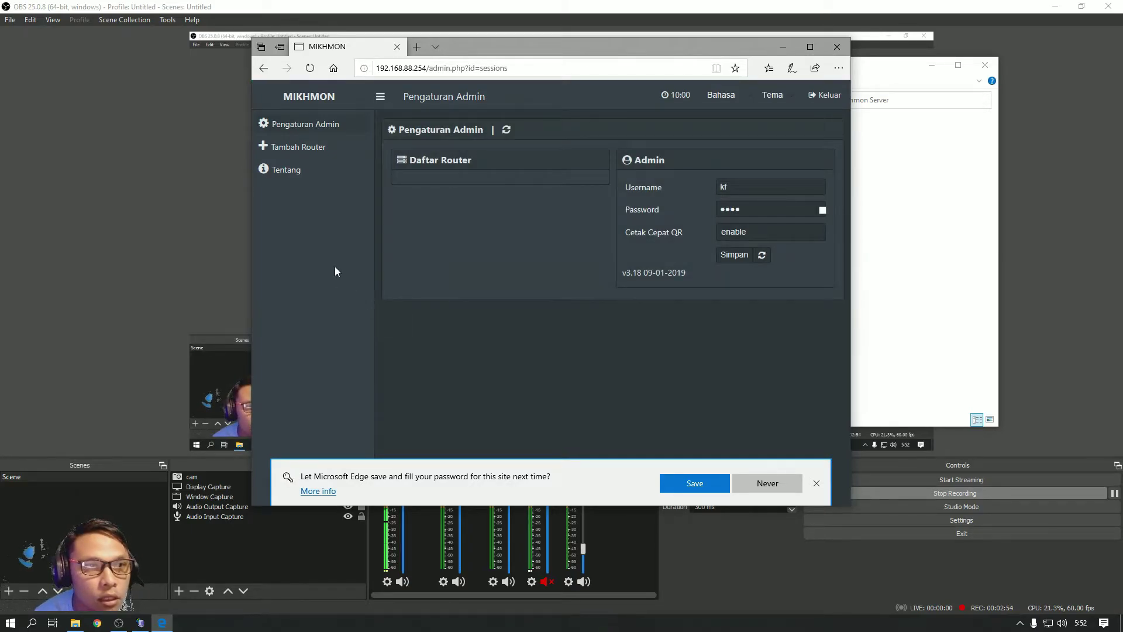
{"action": "left_click", "coordinate": [316, 155]}
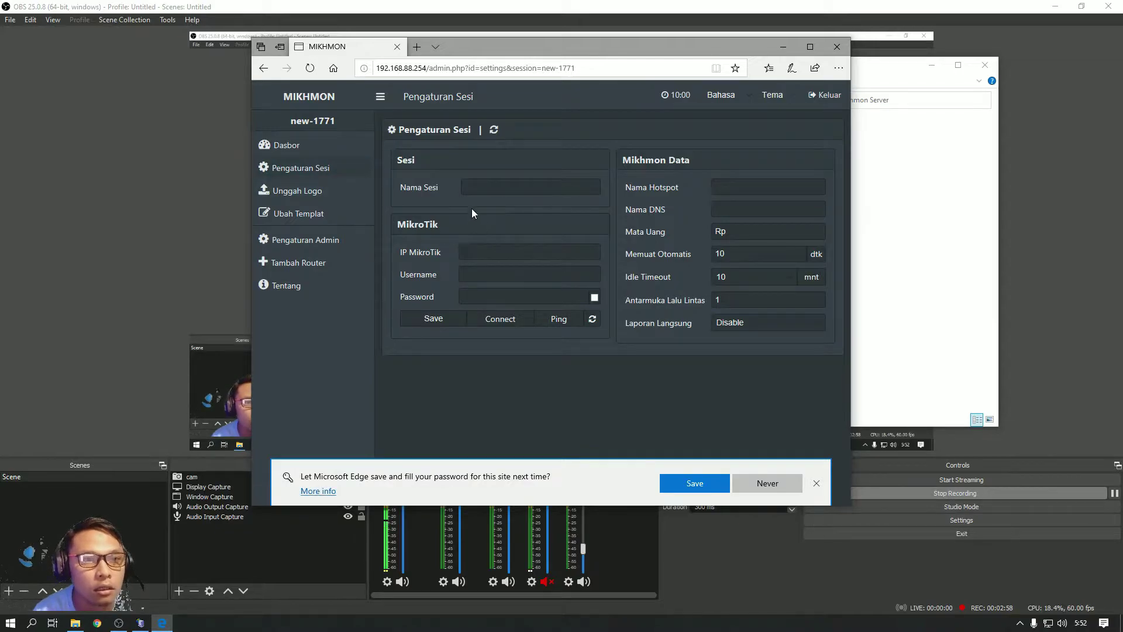
Name the new session 'kf' and bring the Mikhmon Server folder window forward
{"action": "left_click", "coordinate": [492, 186]}
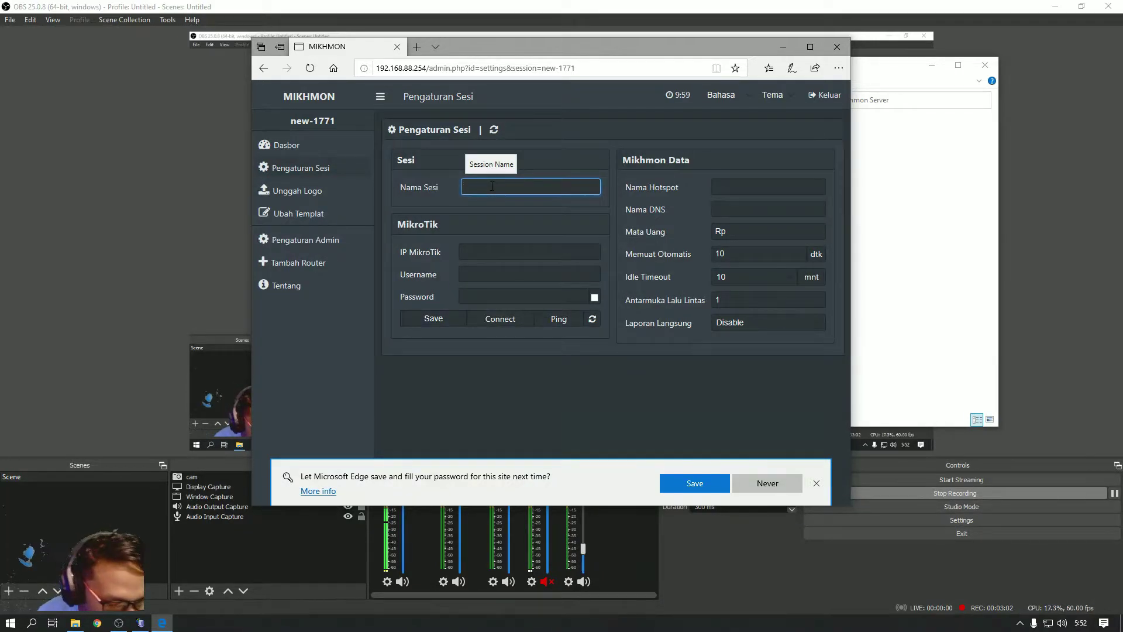
{"action": "type", "text": "kd"}
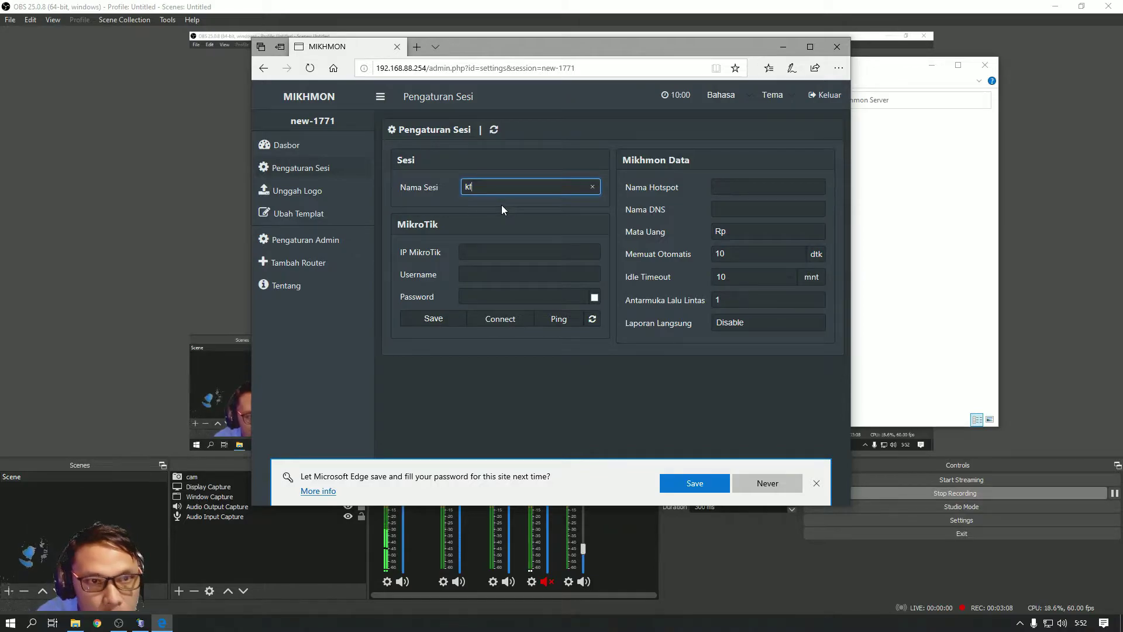
{"action": "key", "text": "BackSpace"}
{"action": "type", "text": "f"}
{"action": "left_click", "coordinate": [493, 252]}
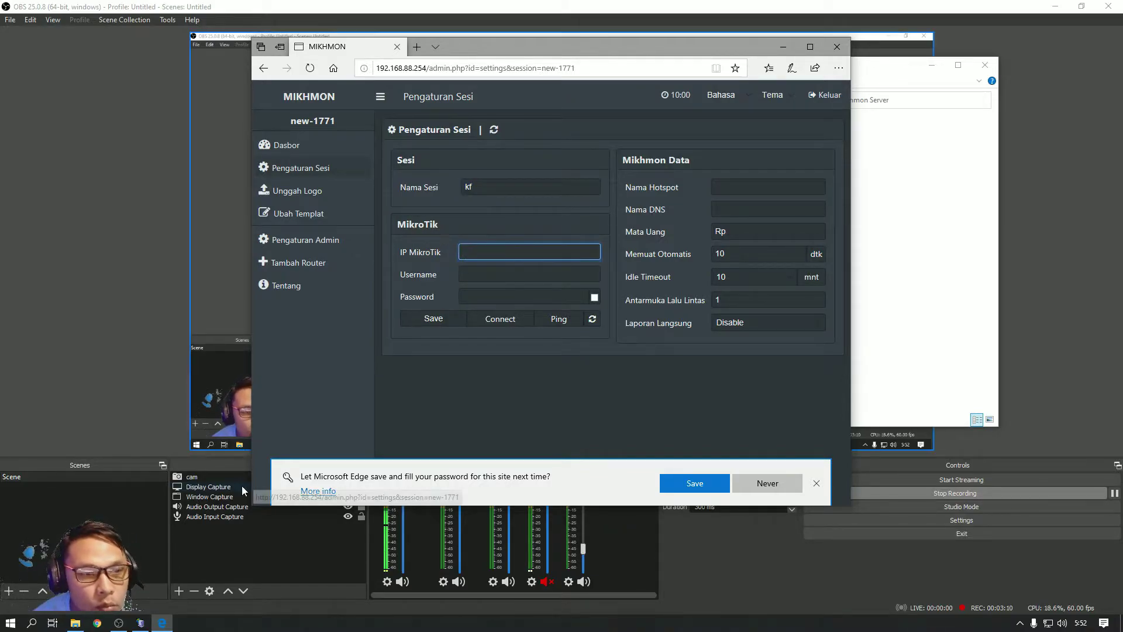
{"action": "left_click", "coordinate": [76, 623]}
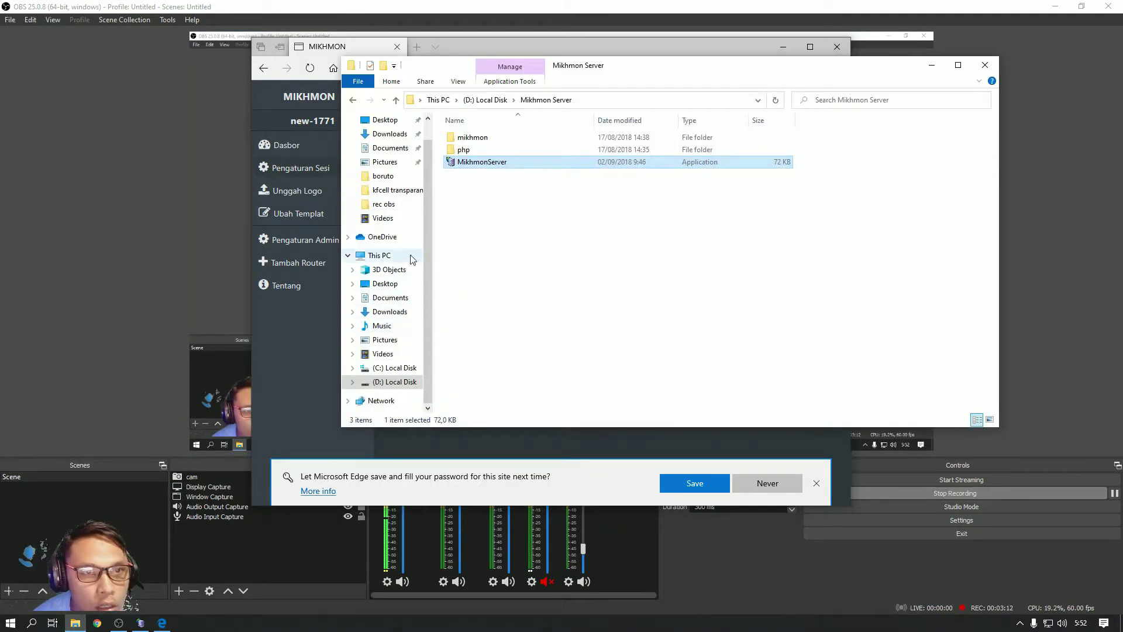
Launch WinBox from the D: drive and connect to router 192.168.88.1 as admin with a blank password
{"action": "left_click", "coordinate": [389, 382]}
{"action": "double_click", "coordinate": [471, 359]}
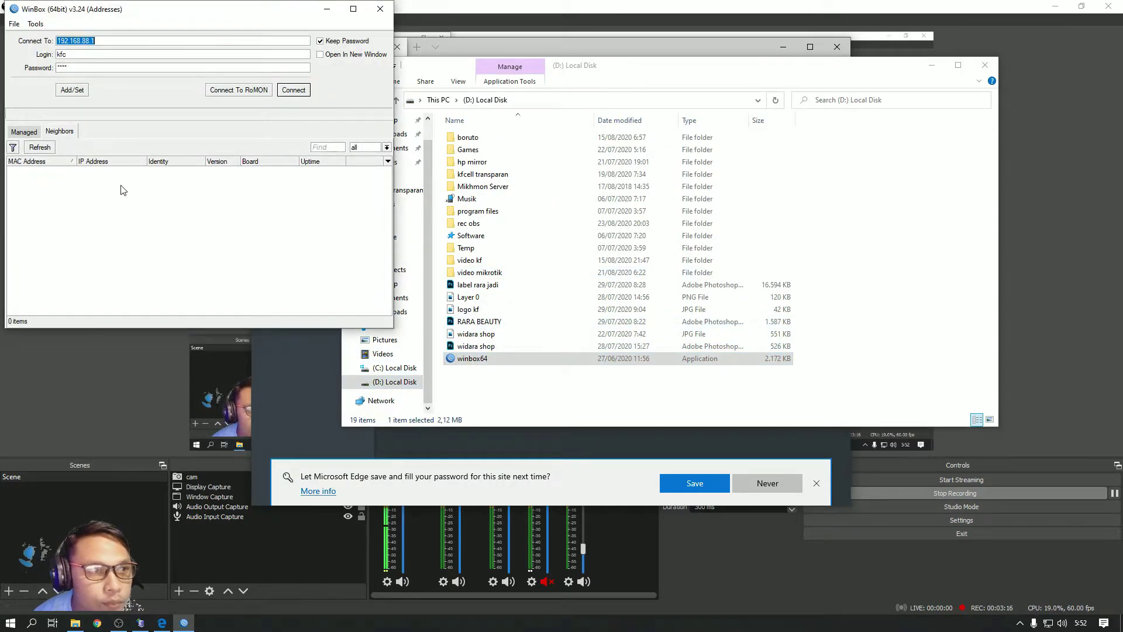
{"action": "left_click", "coordinate": [100, 170]}
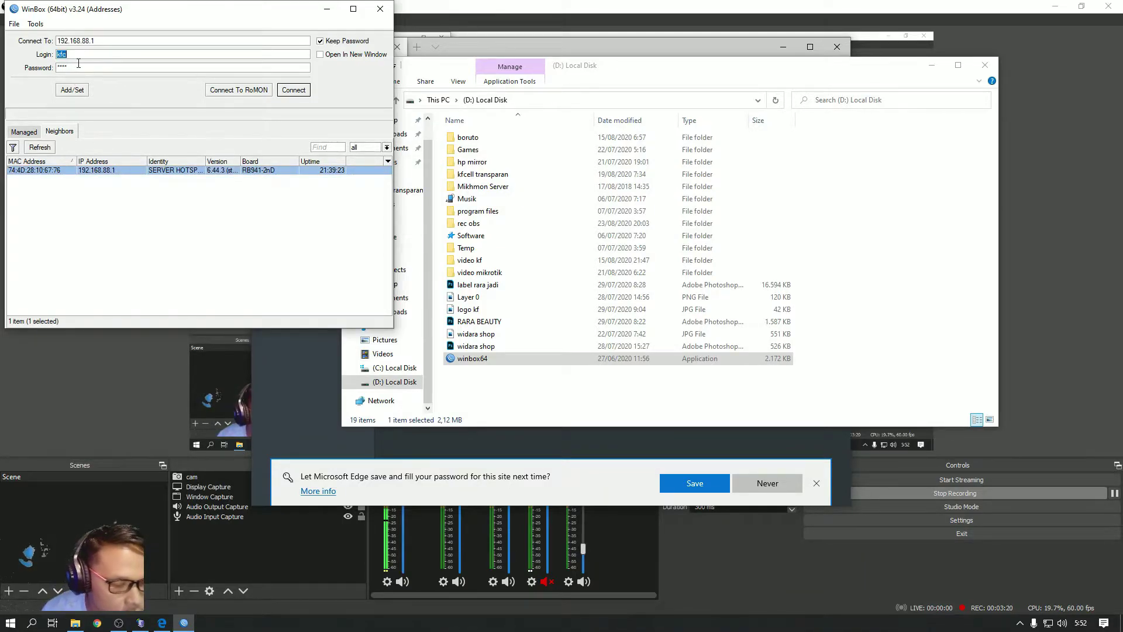
{"action": "type", "text": "admin"}
{"action": "key", "text": "Tab"}
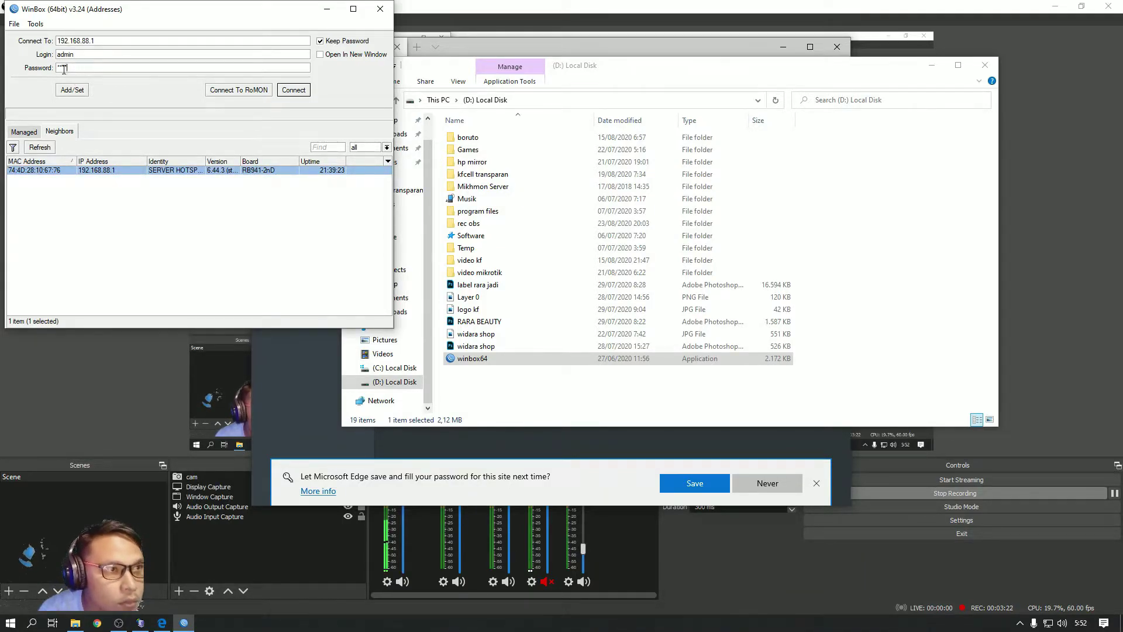
{"action": "key", "text": "BackSpace"}
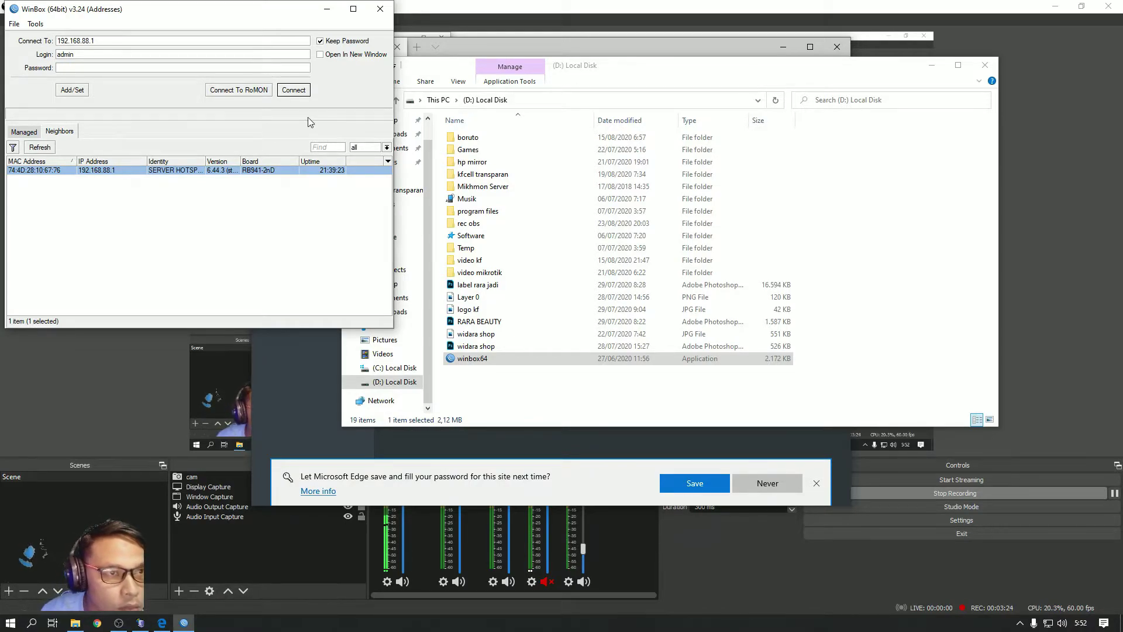
{"action": "left_click", "coordinate": [294, 90]}
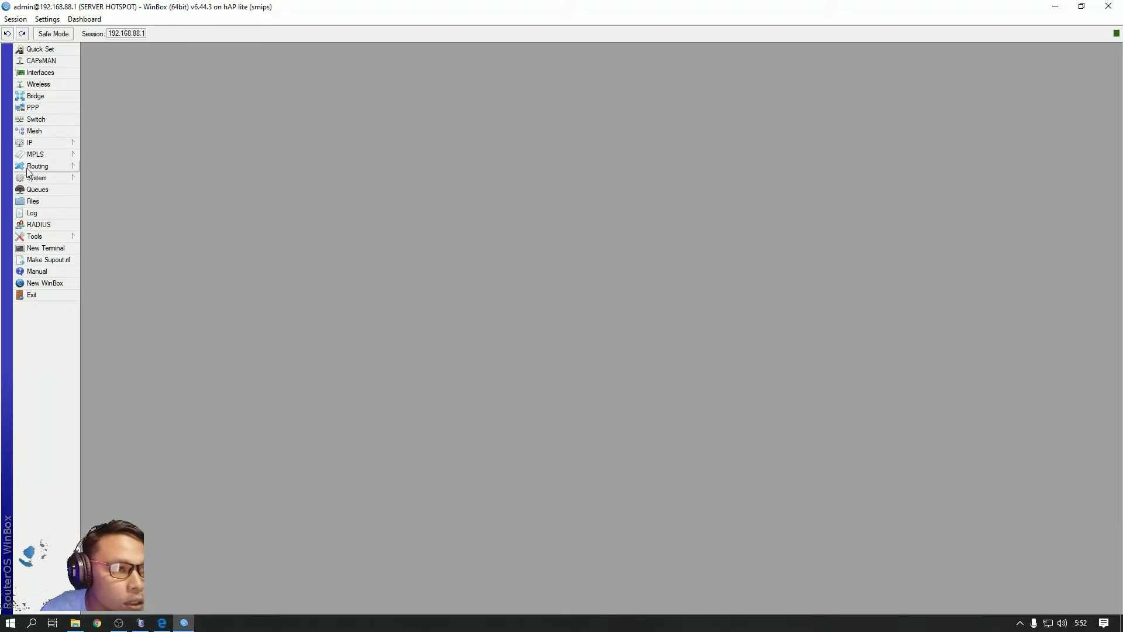
Open the router's IP address list and look through its entries
{"action": "left_click", "coordinate": [42, 144]}
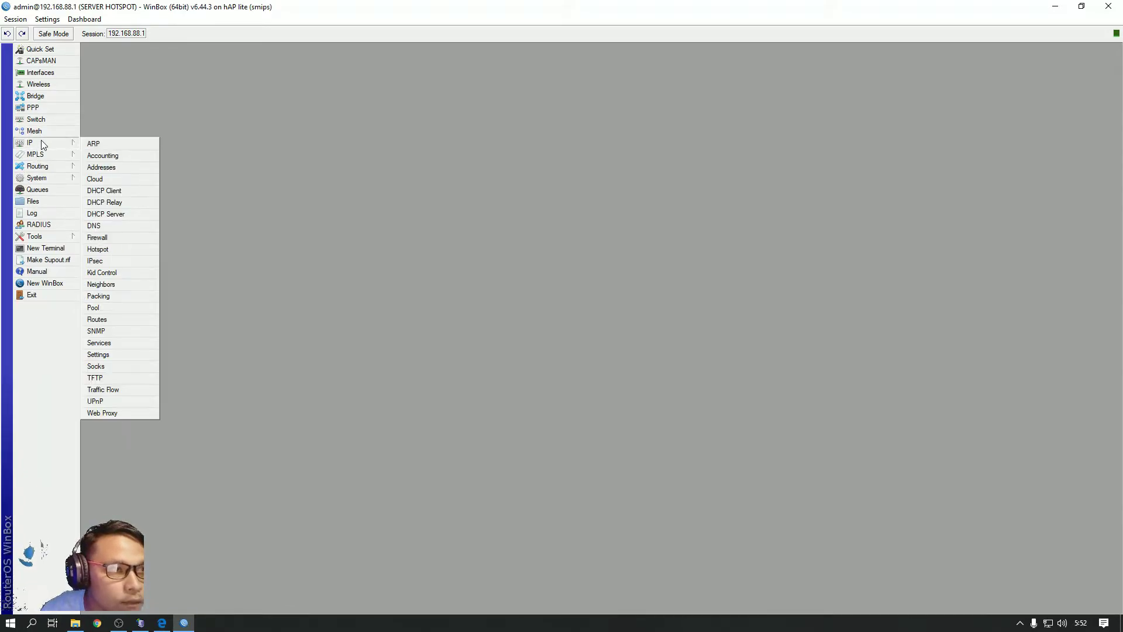
{"action": "left_click", "coordinate": [111, 168]}
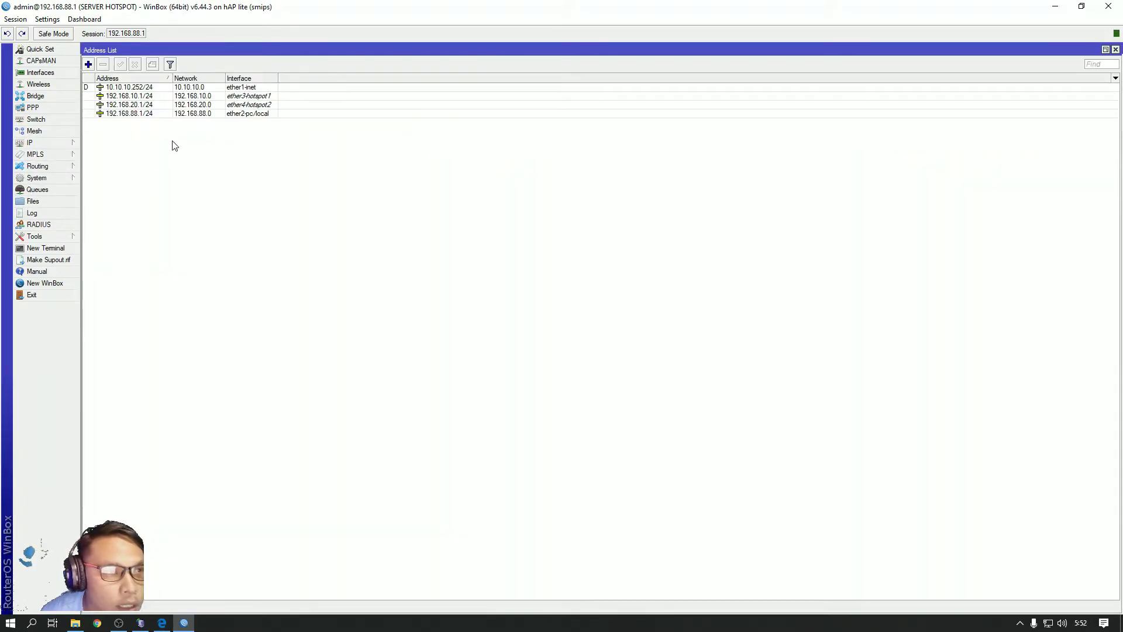
{"action": "left_click", "coordinate": [136, 114]}
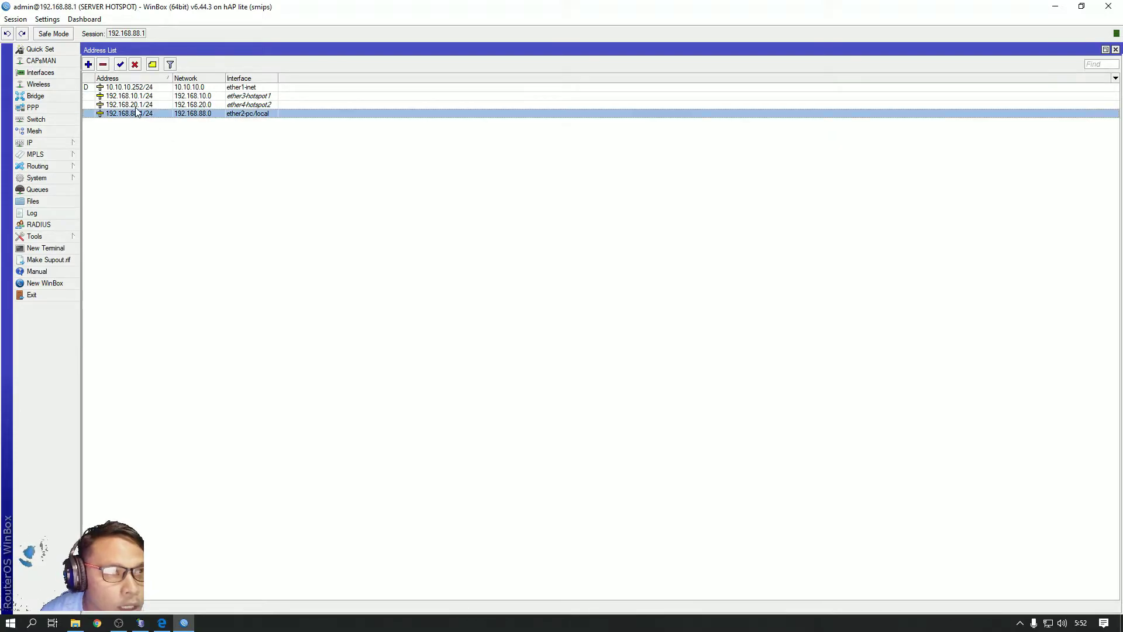
{"action": "left_click", "coordinate": [137, 106]}
{"action": "left_click", "coordinate": [137, 97]}
{"action": "left_click", "coordinate": [139, 108]}
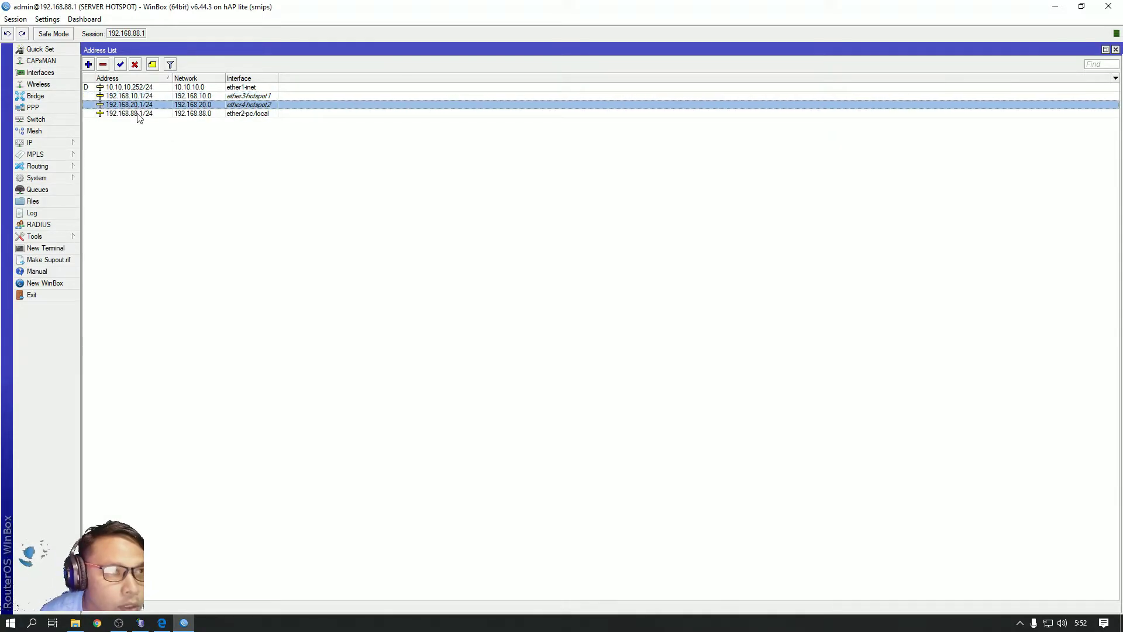
{"action": "left_click", "coordinate": [138, 114]}
{"action": "left_click", "coordinate": [140, 106]}
Copy the hotspot IP 192.168.10.1 from its address details, closing them unchanged
{"action": "double_click", "coordinate": [135, 96]}
{"action": "left_click", "coordinate": [347, 186]}
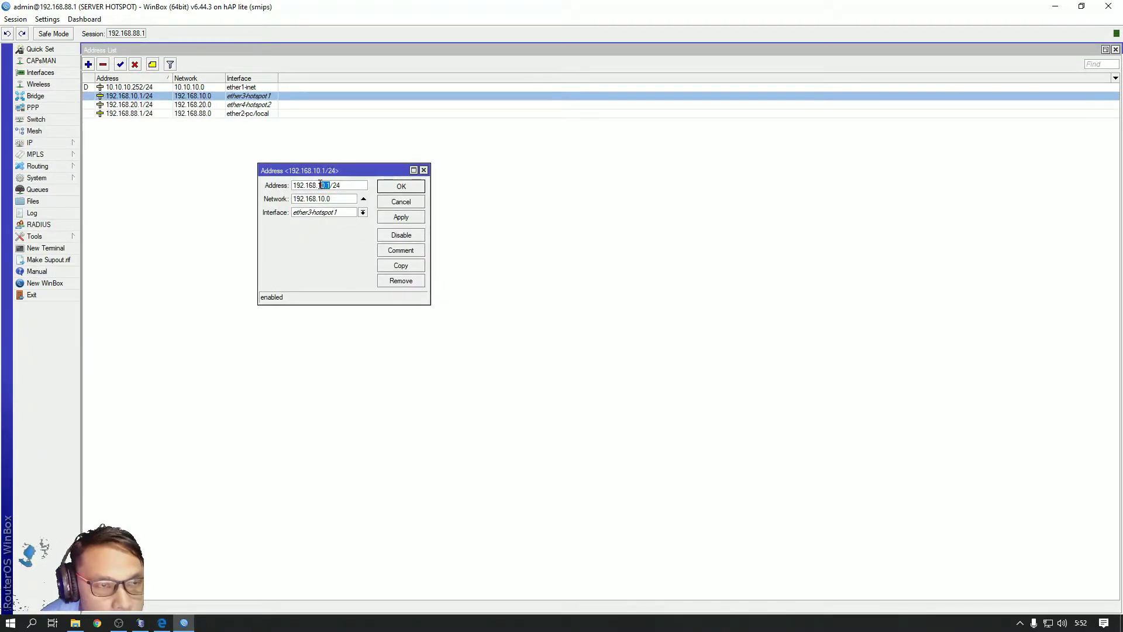
{"action": "left_click_drag", "start_coordinate": [321, 185], "coordinate": [298, 186]}
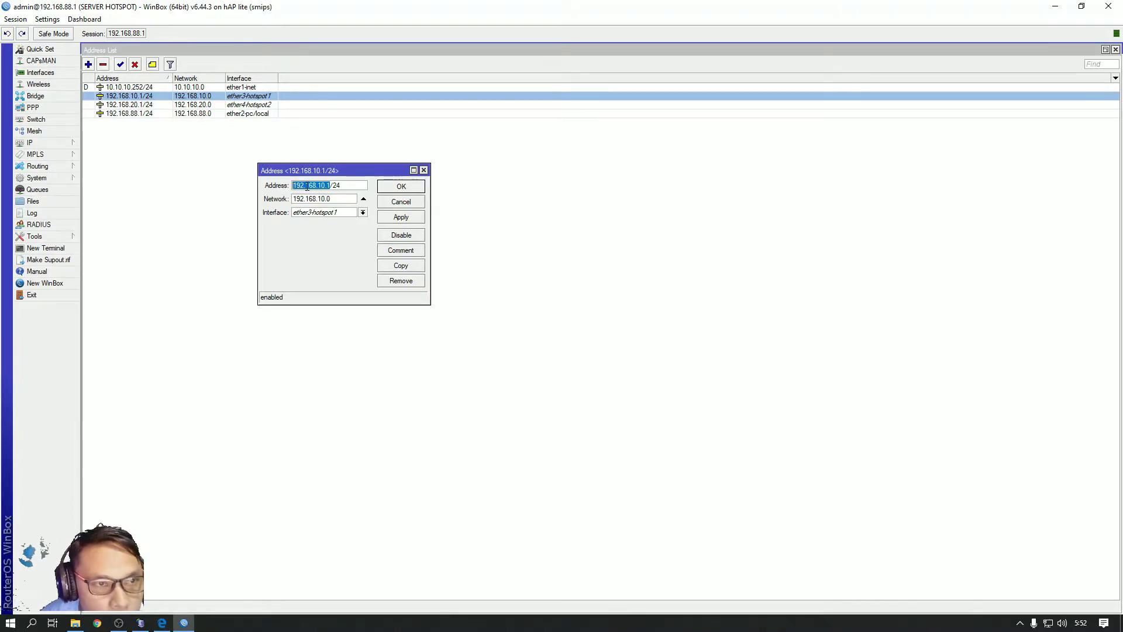
{"action": "right_click", "coordinate": [306, 186]}
{"action": "left_click", "coordinate": [329, 201]}
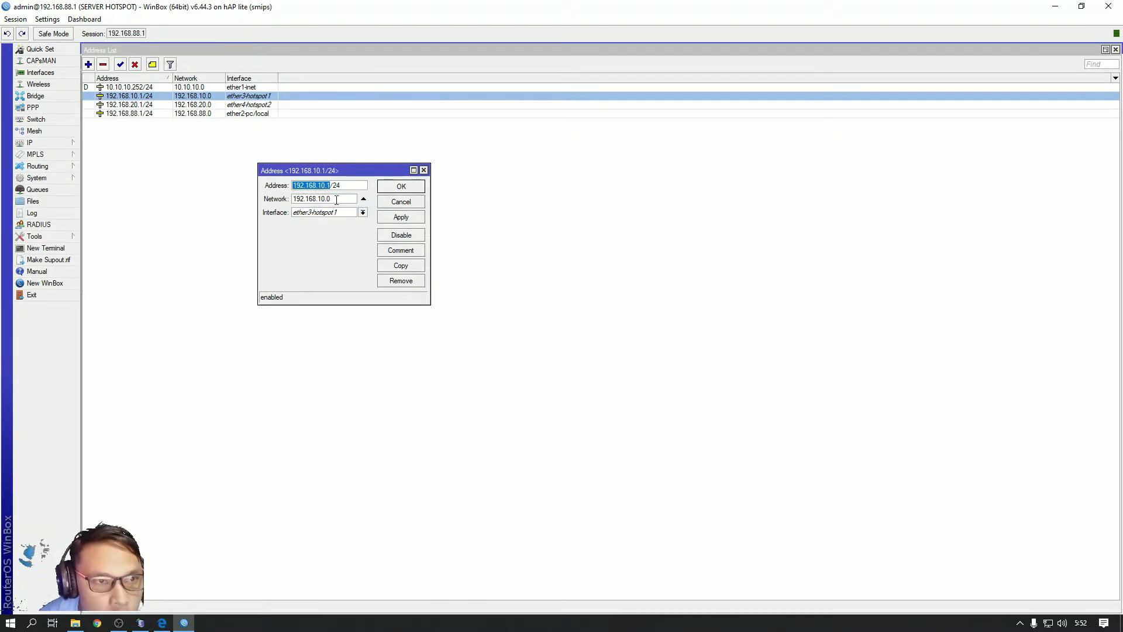
{"action": "left_click", "coordinate": [403, 186]}
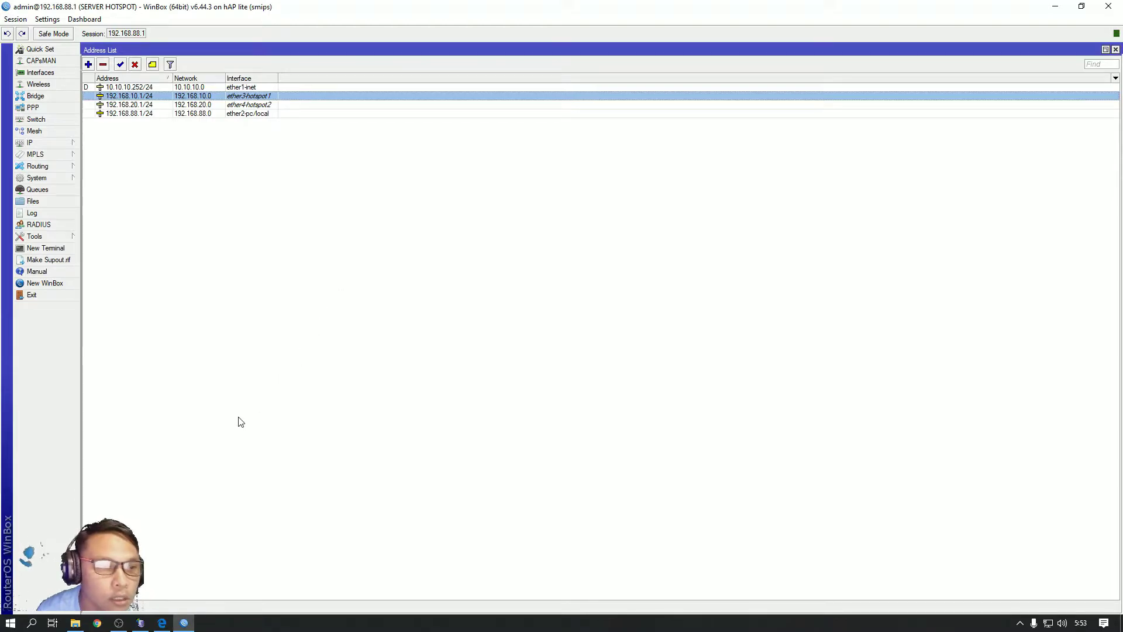
Paste 192.168.10.1 as the kf session's MikroTik IP, then exit the WinBox session
{"action": "left_click", "coordinate": [162, 622]}
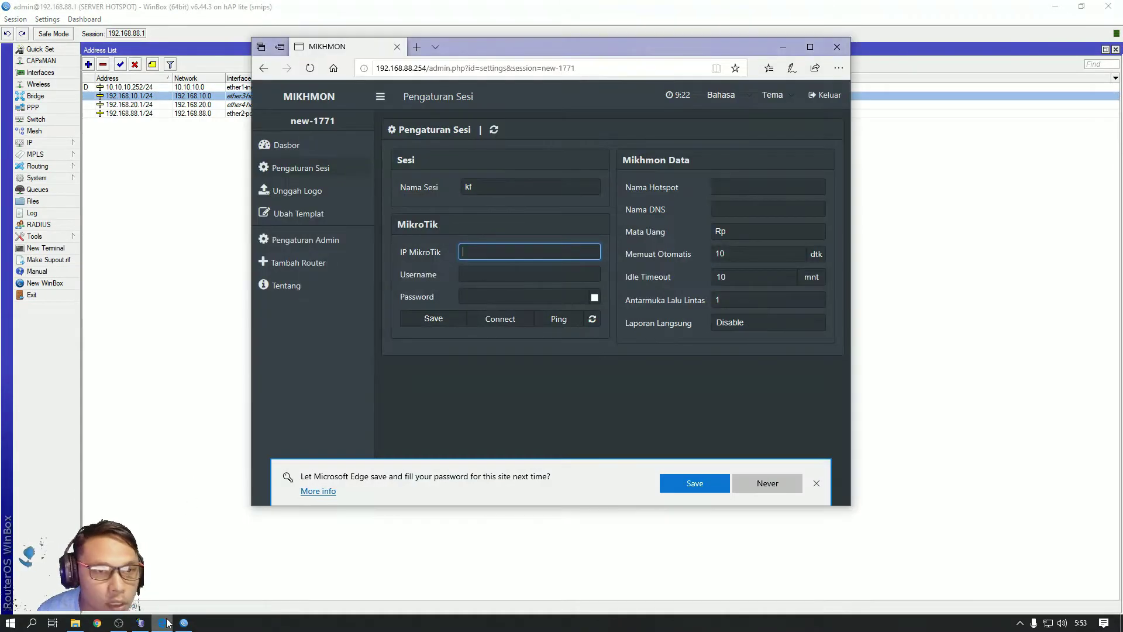
{"action": "right_click", "coordinate": [489, 253]}
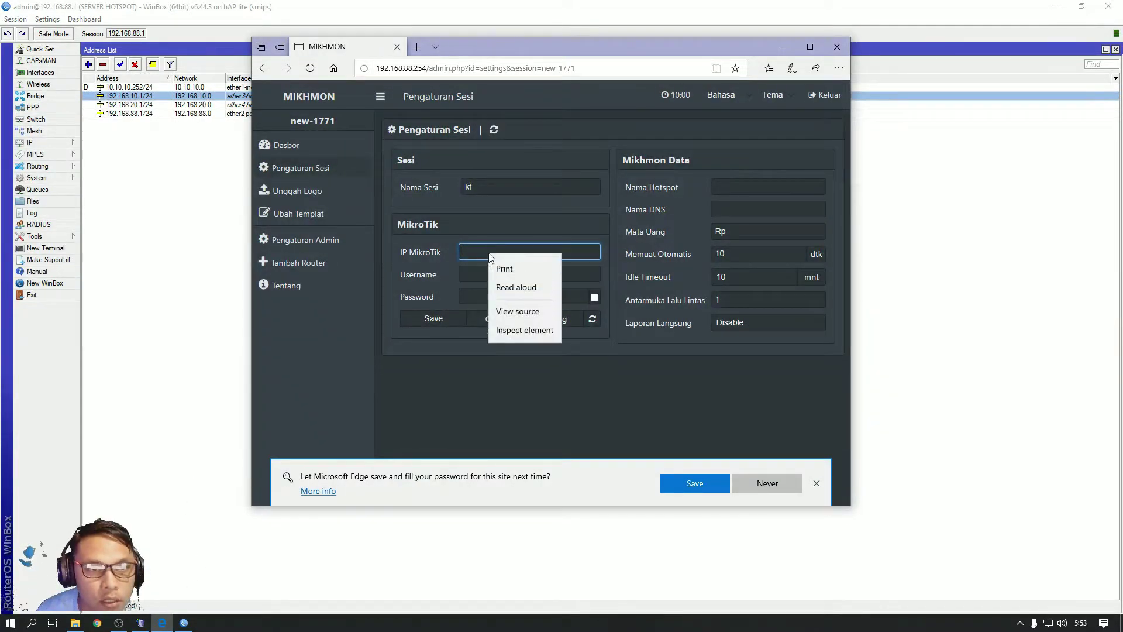
{"action": "left_click", "coordinate": [503, 264]}
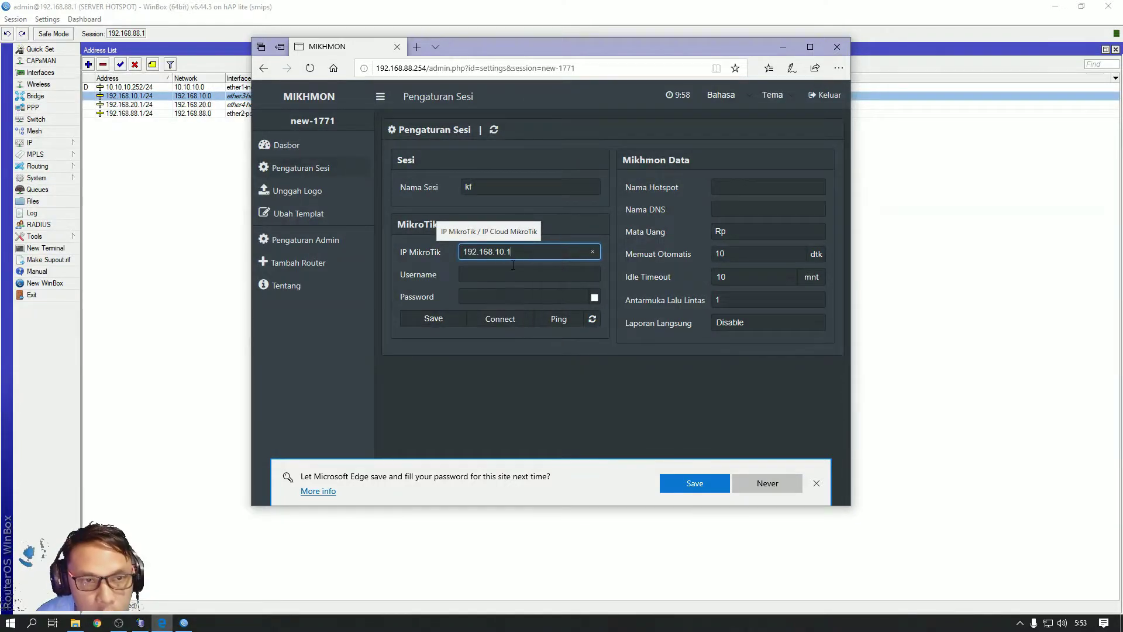
{"action": "left_click", "coordinate": [493, 275]}
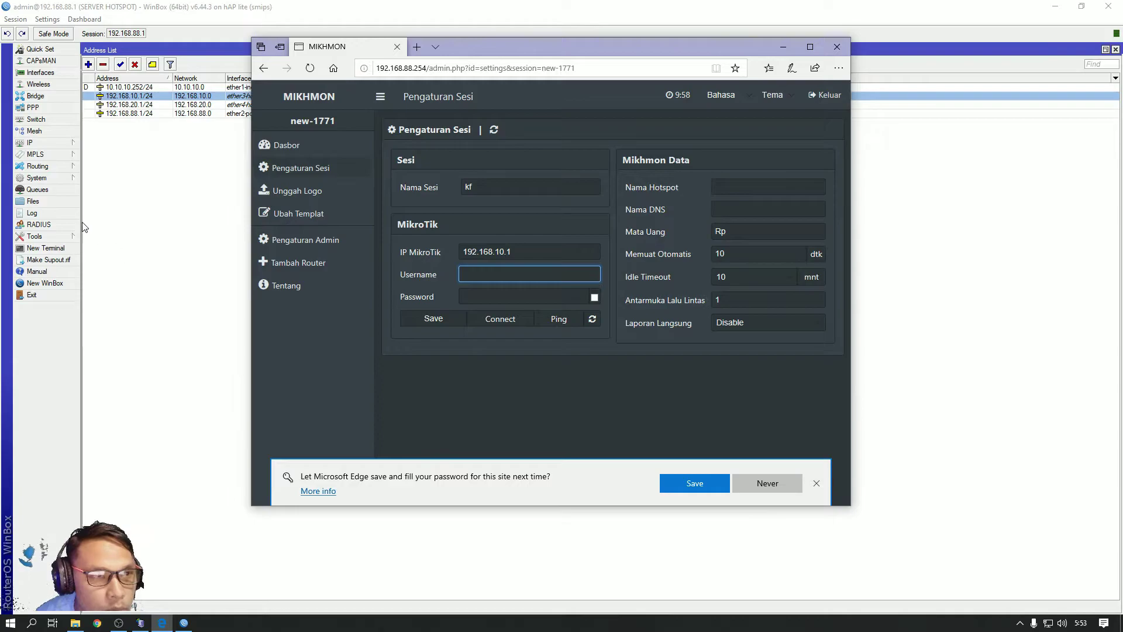
{"action": "left_click", "coordinate": [33, 295]}
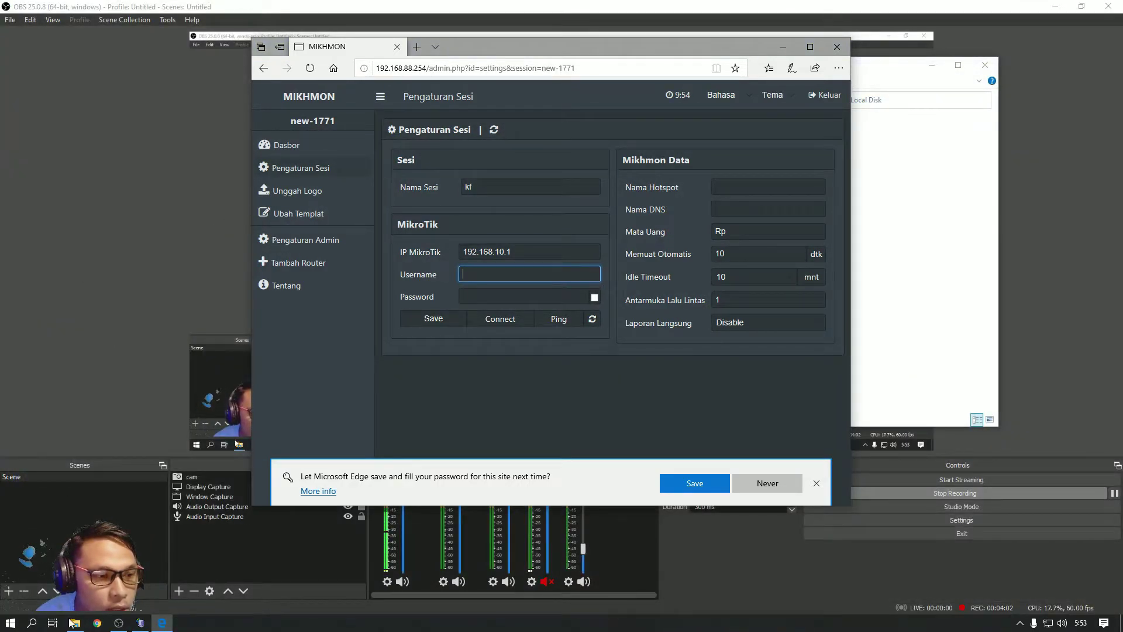
Relaunch winbox64 and reconnect to router 192.168.88.1 as admin
{"action": "left_click", "coordinate": [75, 622]}
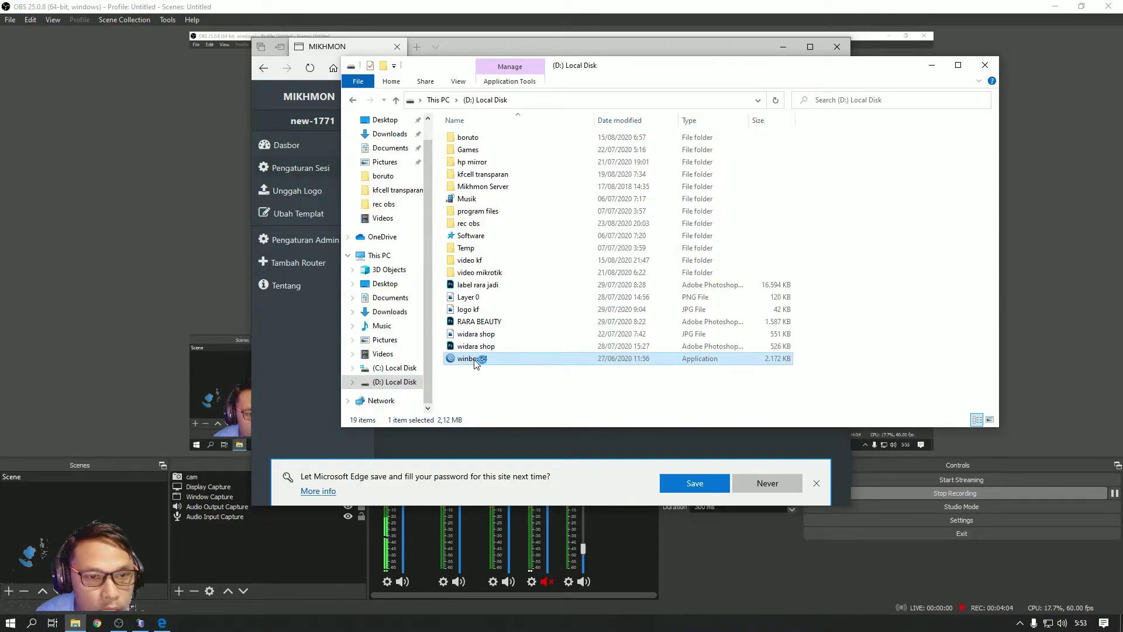
{"action": "double_click", "coordinate": [468, 359]}
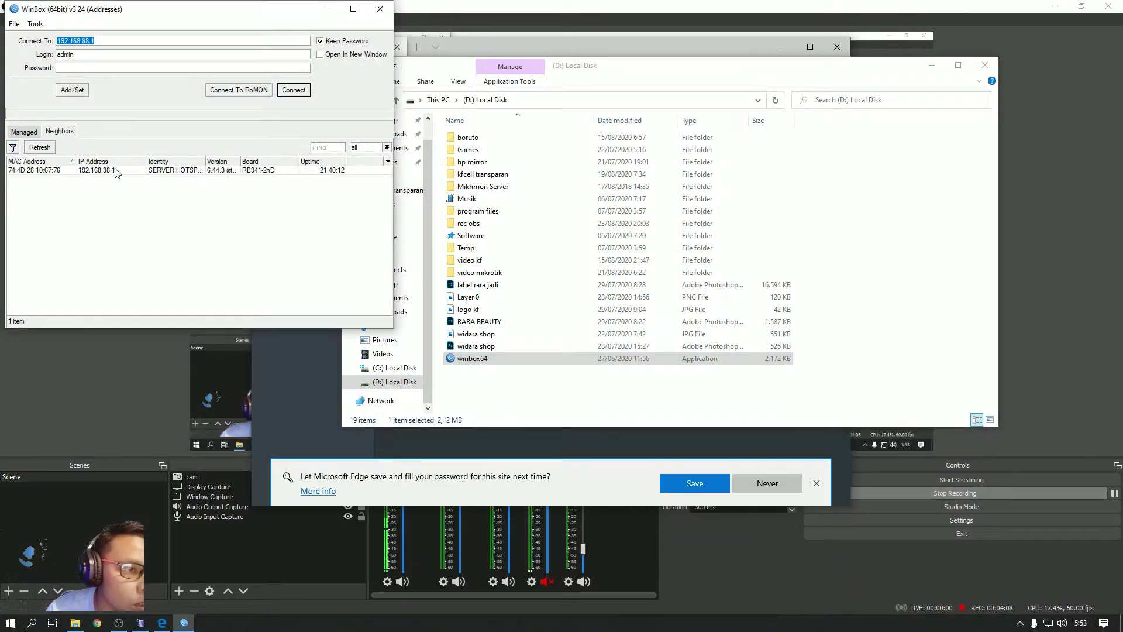
{"action": "left_click", "coordinate": [69, 68]}
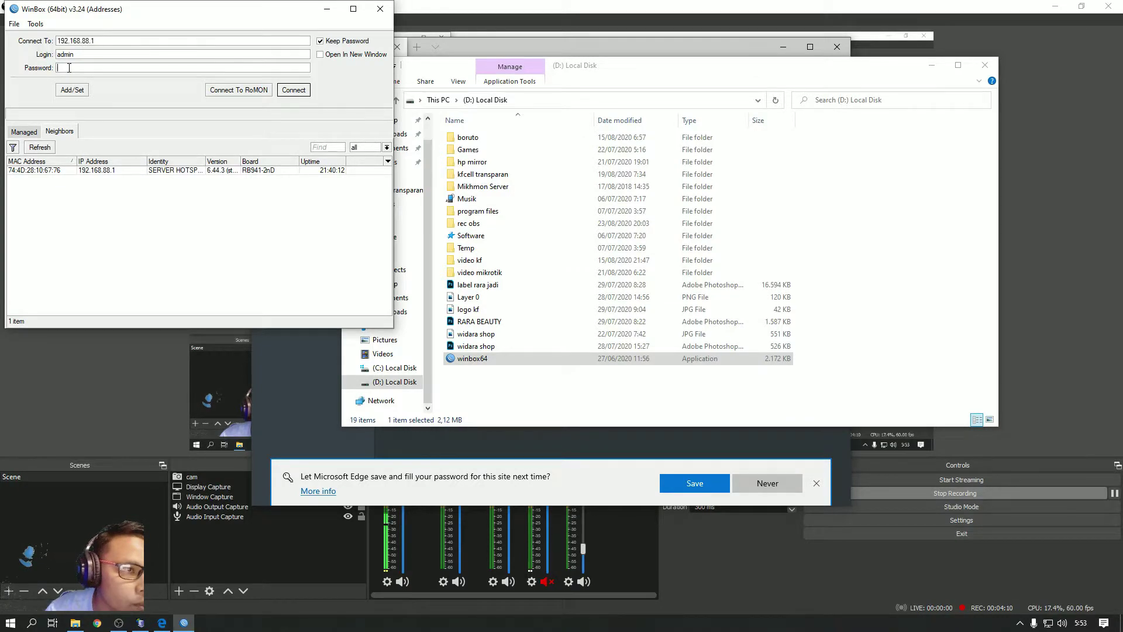
{"action": "left_click", "coordinate": [97, 171]}
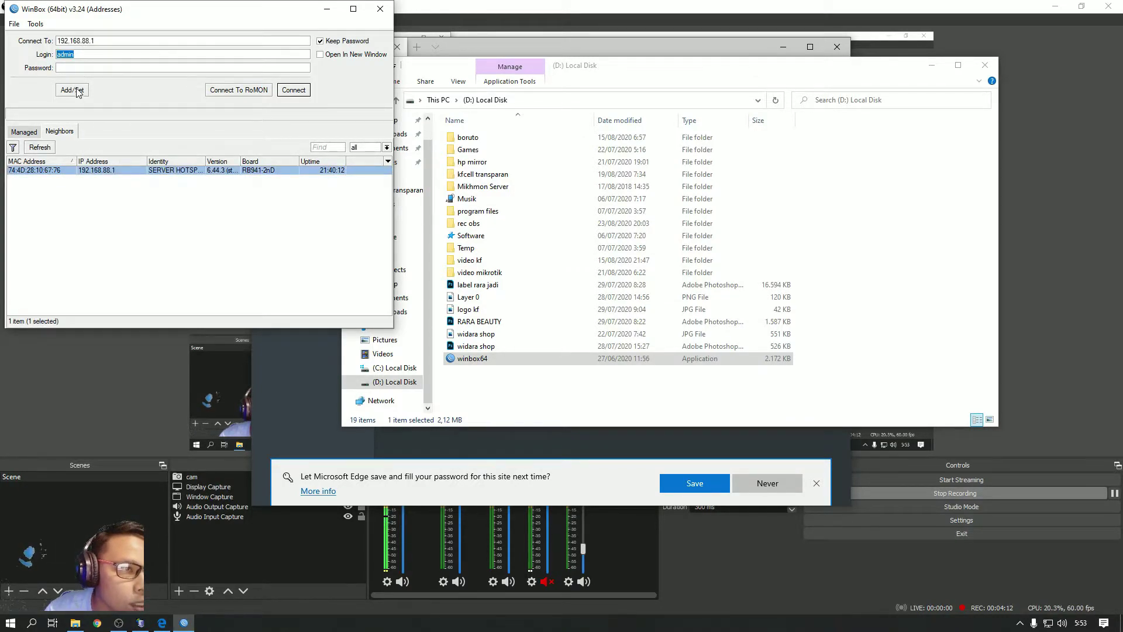
{"action": "left_click", "coordinate": [293, 90]}
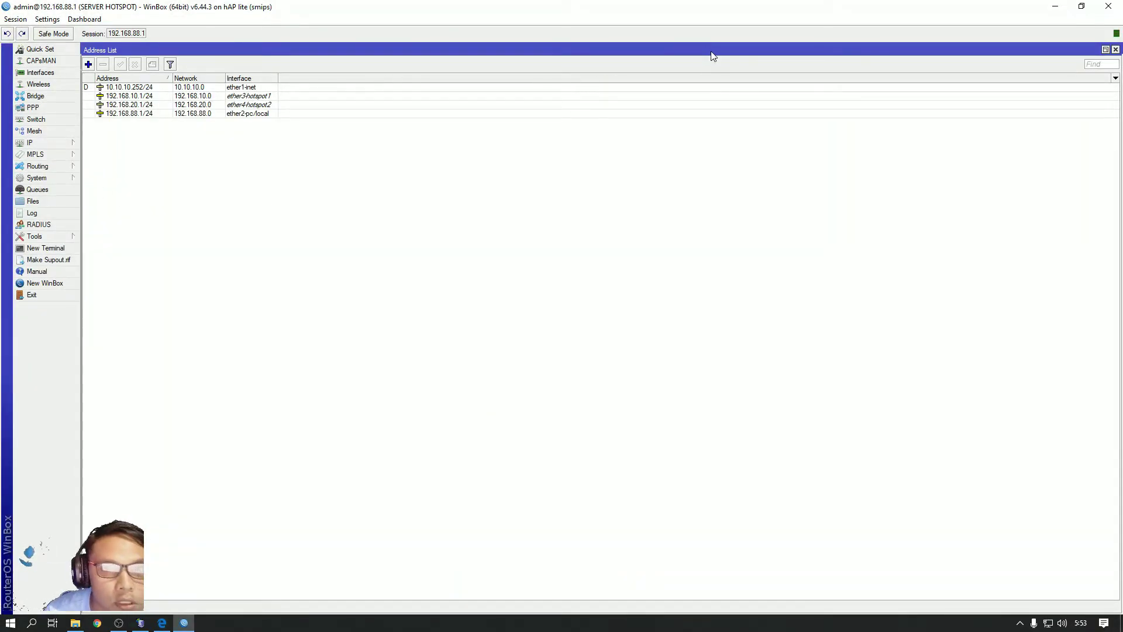
Close the Address List, open System > Users, and start a new router user
{"action": "left_click", "coordinate": [1114, 50]}
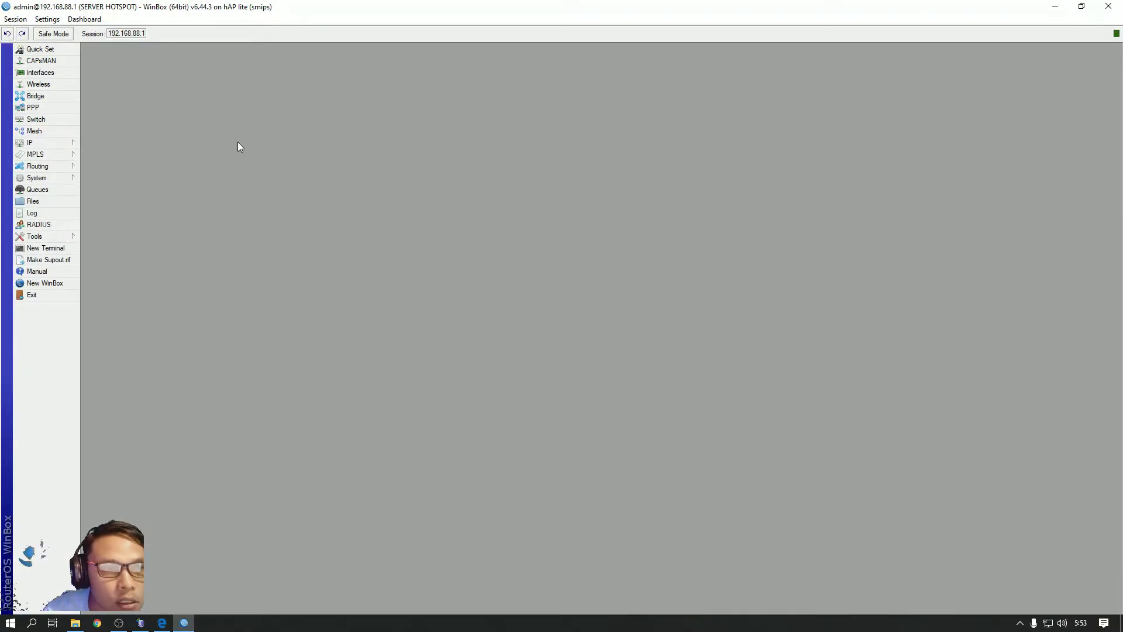
{"action": "left_click", "coordinate": [51, 144]}
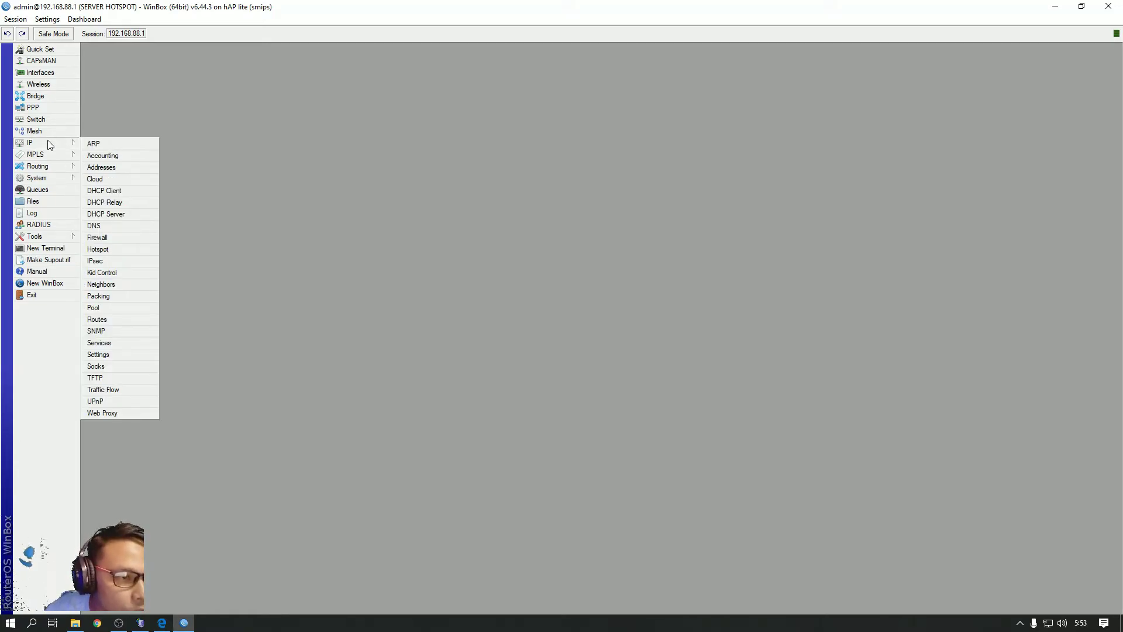
{"action": "left_click", "coordinate": [37, 178]}
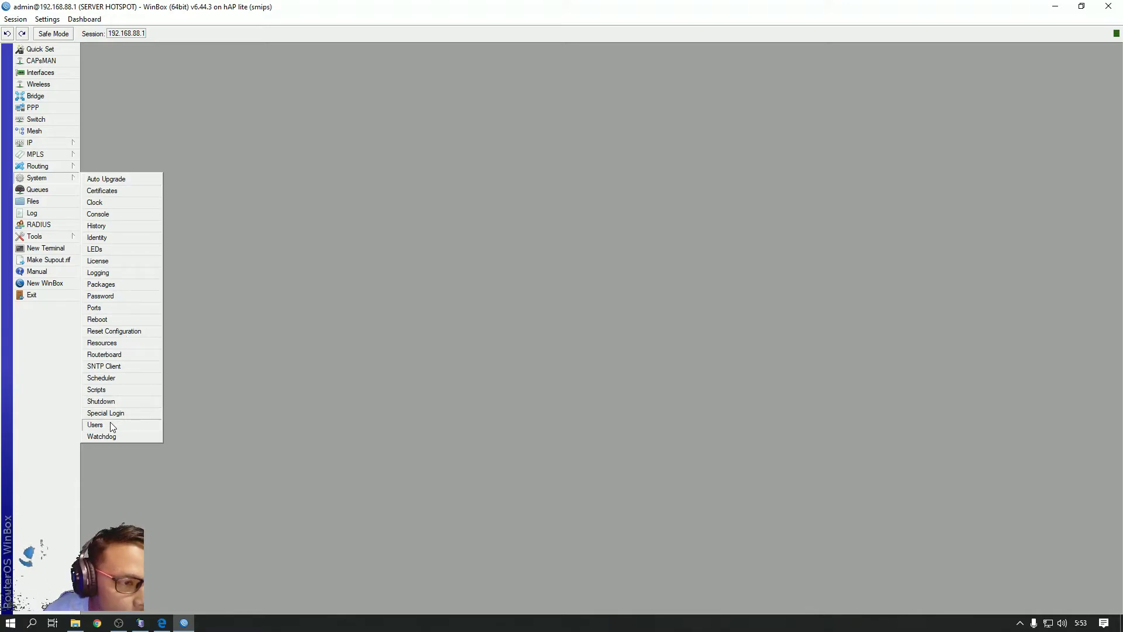
{"action": "left_click", "coordinate": [114, 424]}
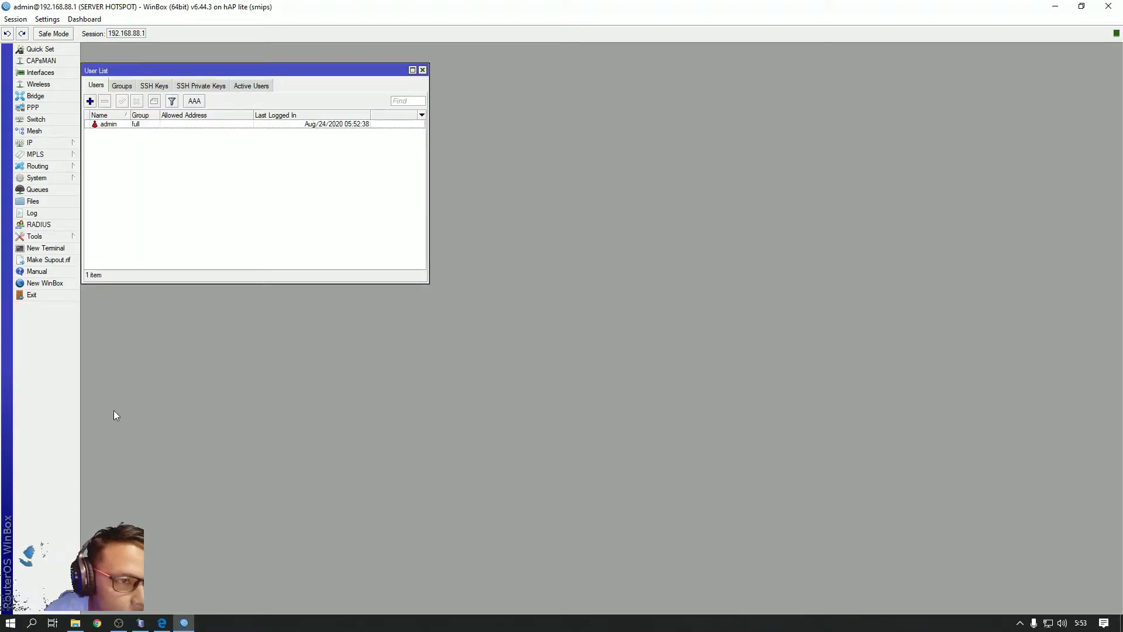
{"action": "left_click", "coordinate": [90, 102]}
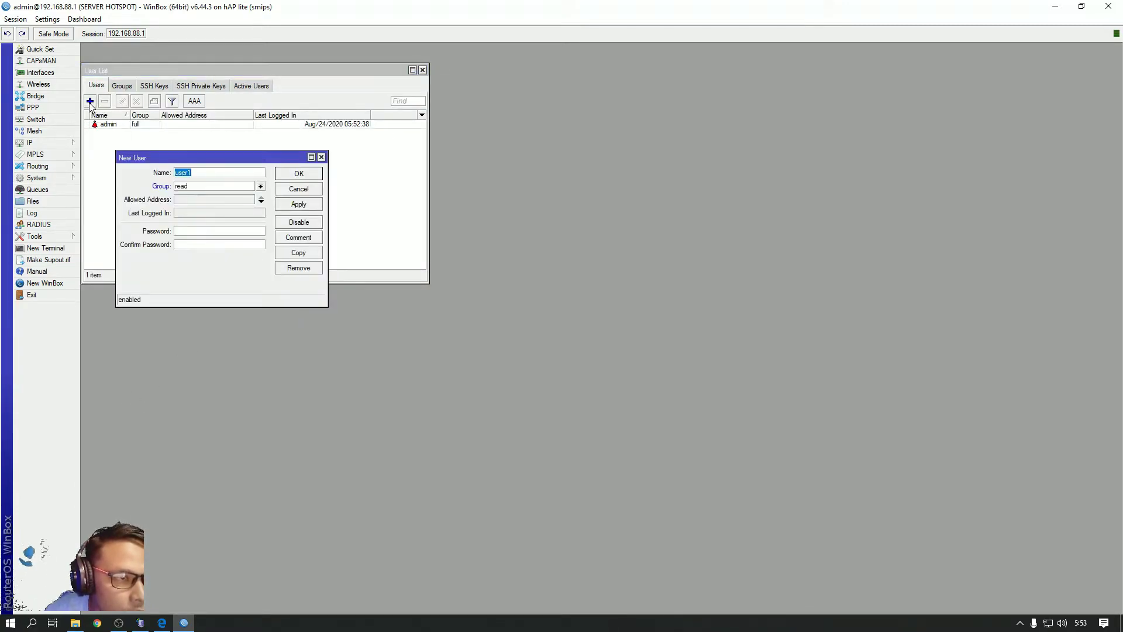
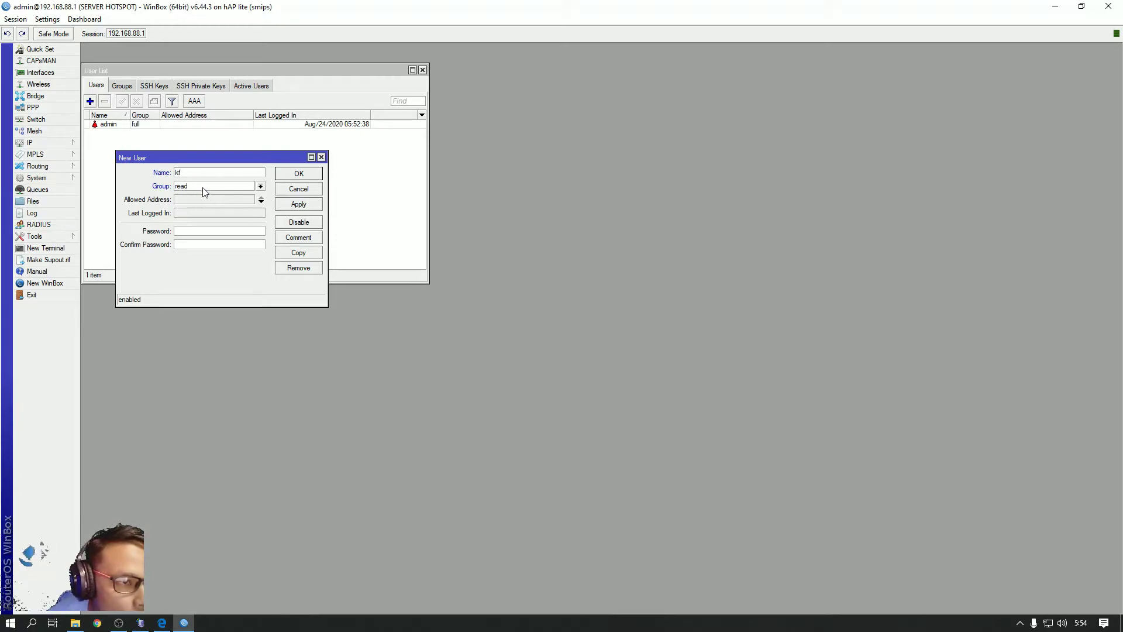
Create router user kf in the full group with a password
{"action": "left_click", "coordinate": [261, 186]}
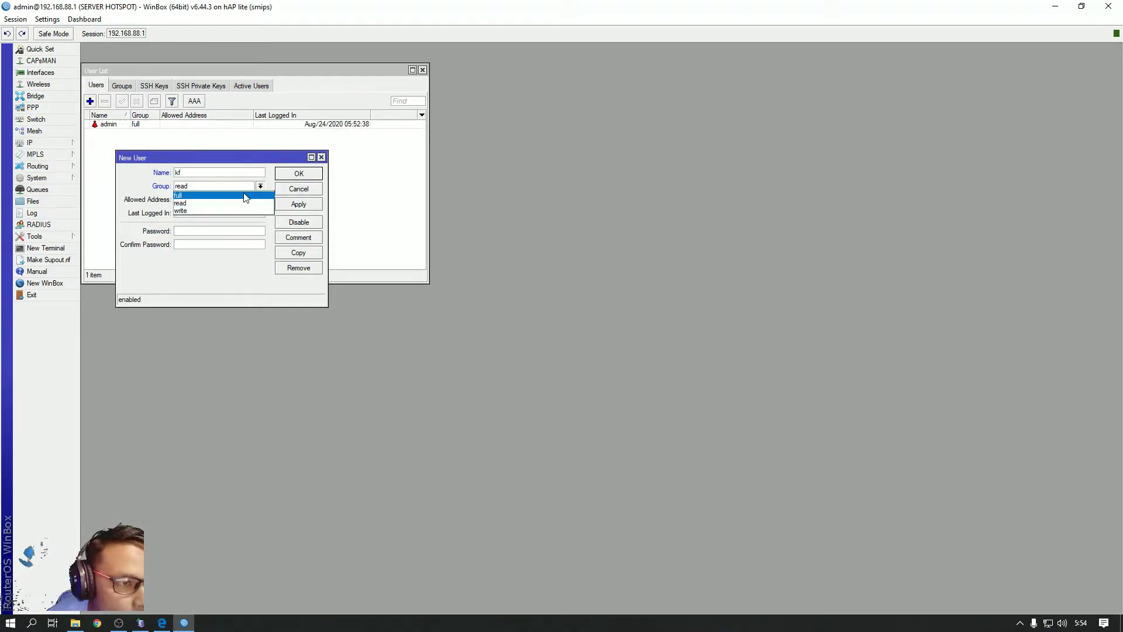
{"action": "left_click", "coordinate": [240, 195]}
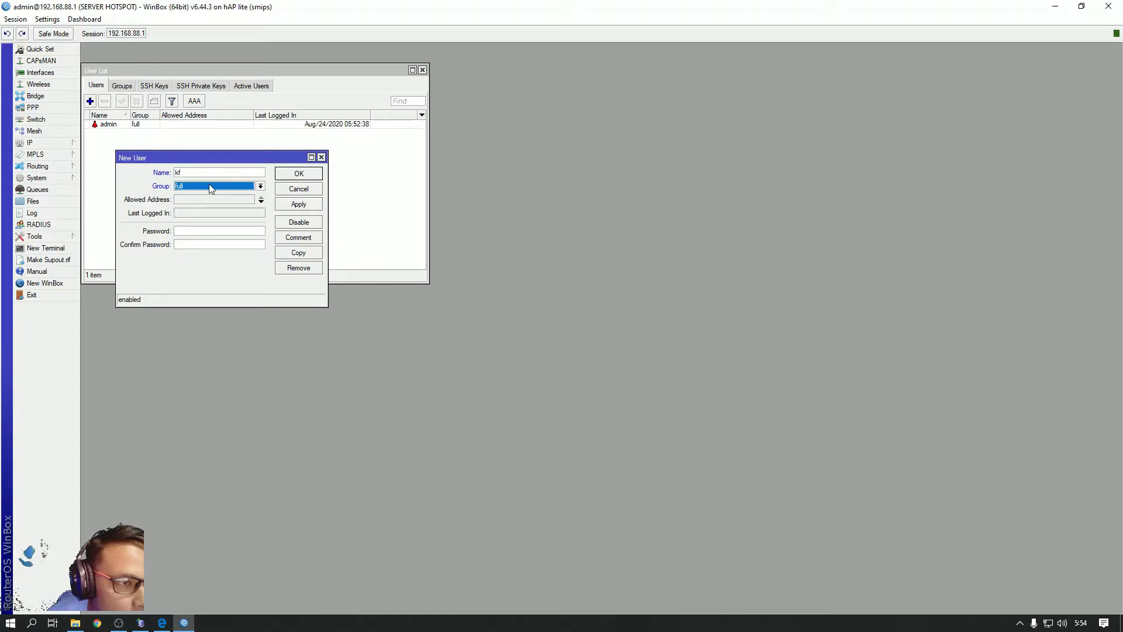
{"action": "left_click", "coordinate": [198, 231]}
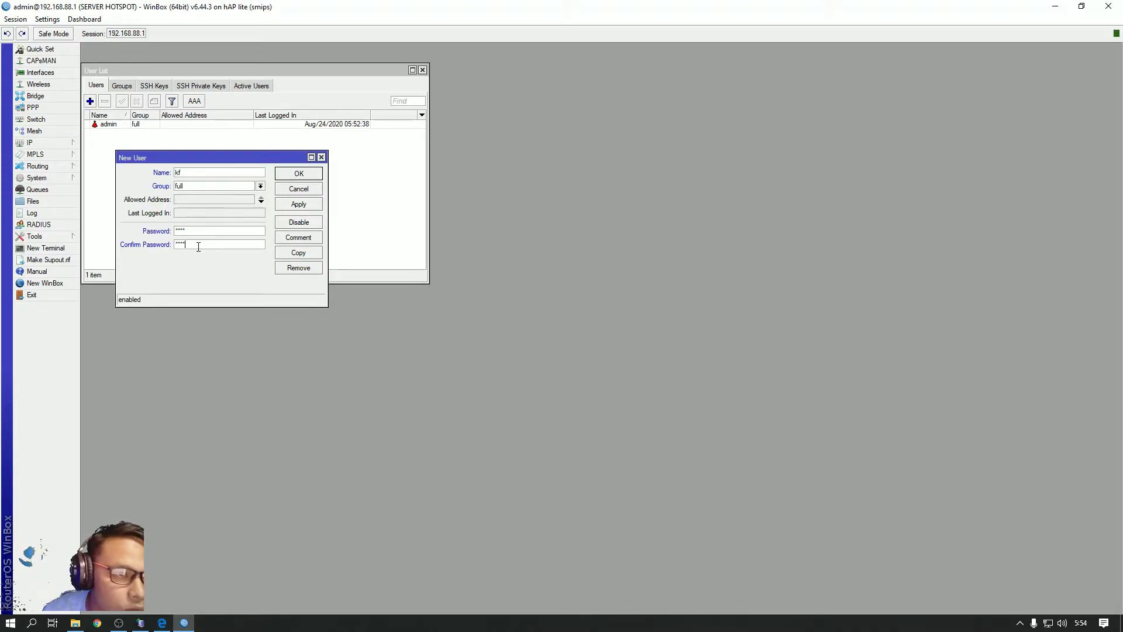
{"action": "left_click", "coordinate": [297, 206]}
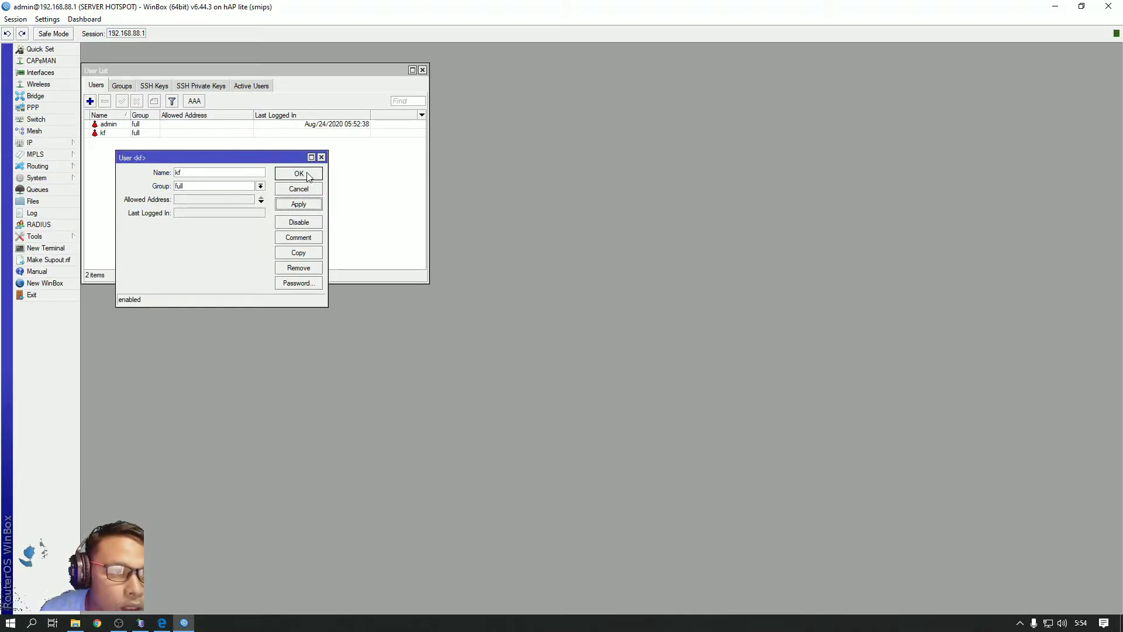
{"action": "left_click", "coordinate": [300, 174]}
Disable the admin user in the User List
{"action": "left_click", "coordinate": [108, 135]}
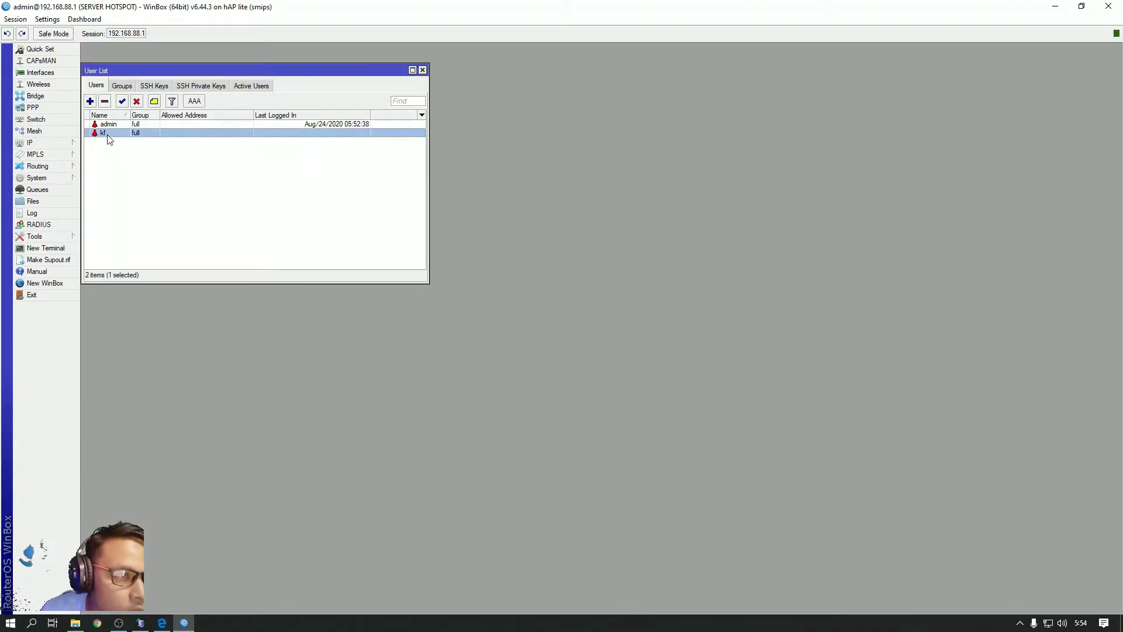
{"action": "left_click", "coordinate": [113, 124]}
{"action": "left_click", "coordinate": [136, 103]}
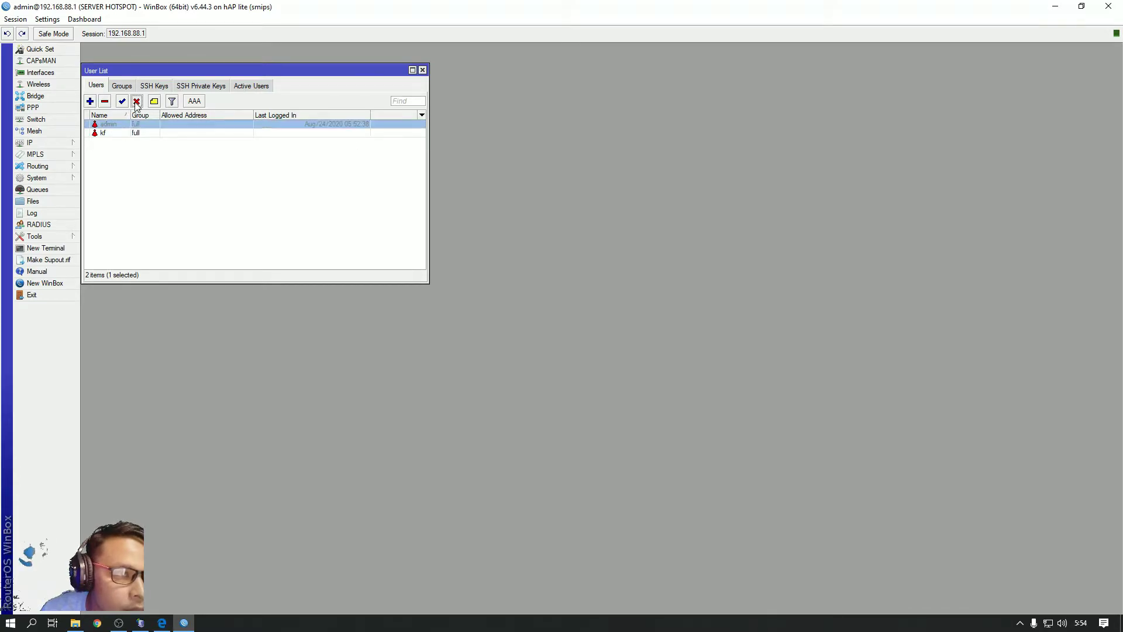
Exit and relaunch WinBox, then try connecting to the router by its MAC address
{"action": "left_click", "coordinate": [45, 296]}
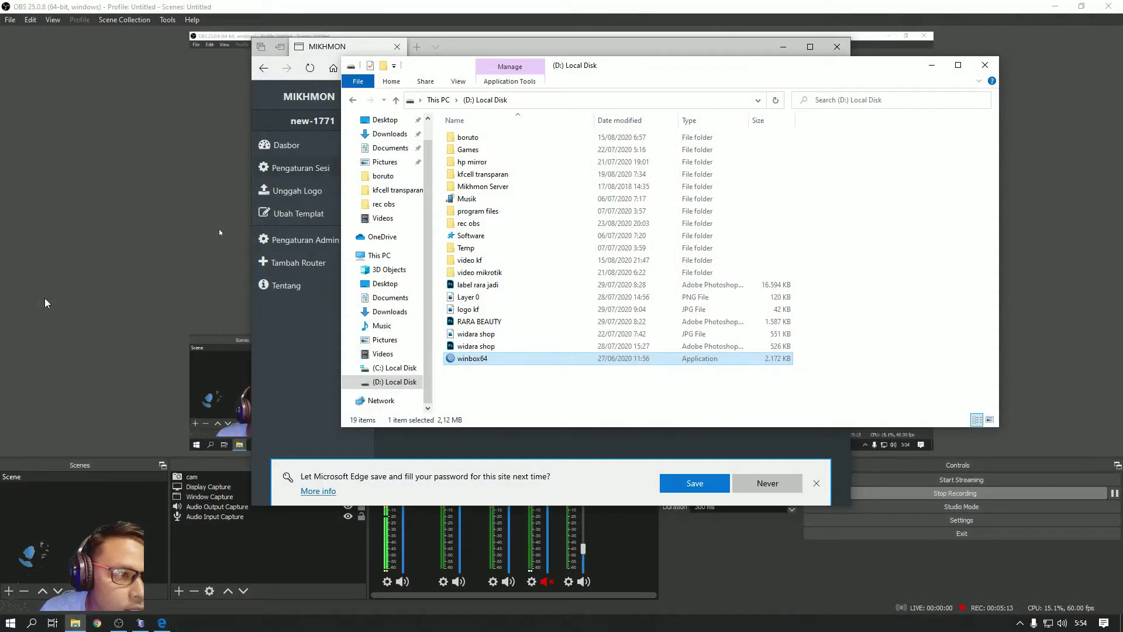
{"action": "double_click", "coordinate": [473, 359]}
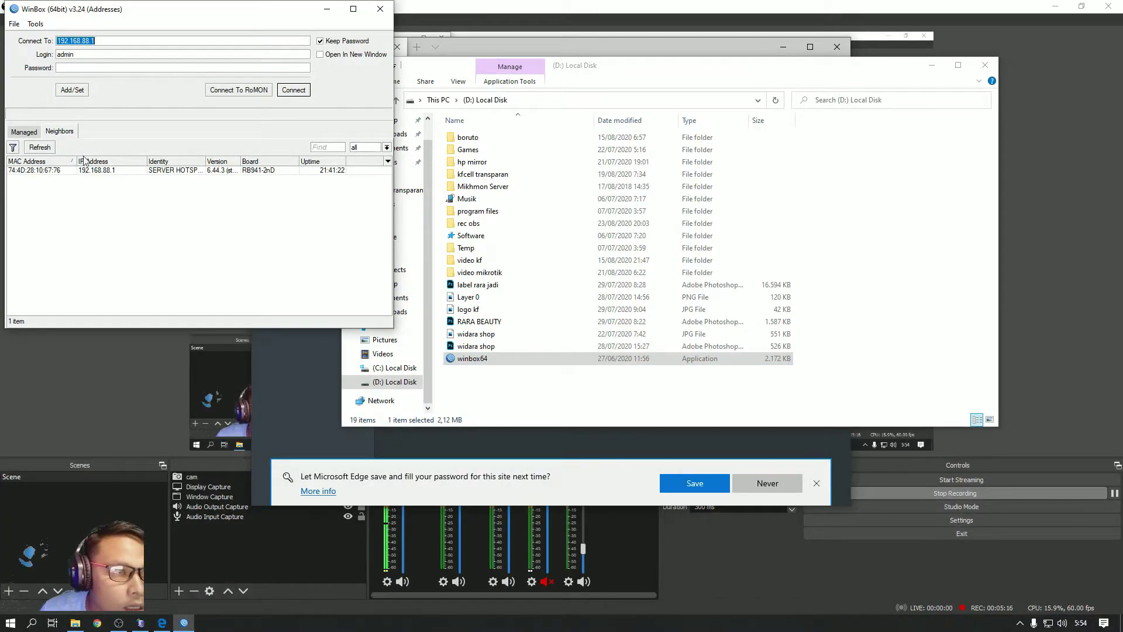
{"action": "left_click", "coordinate": [42, 149]}
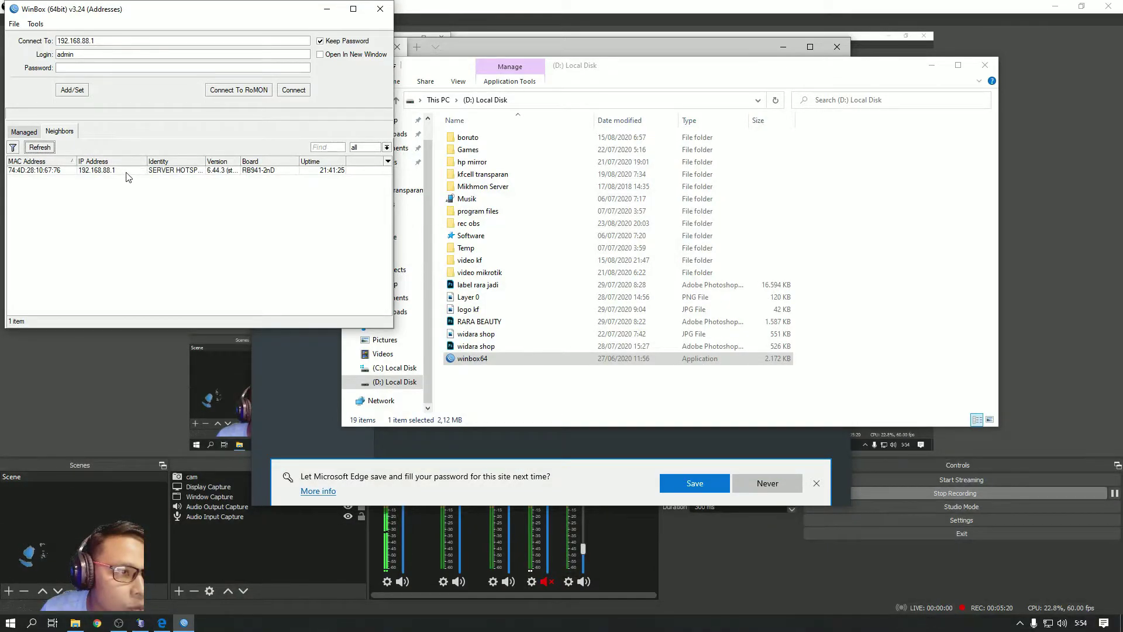
{"action": "left_click", "coordinate": [64, 170]}
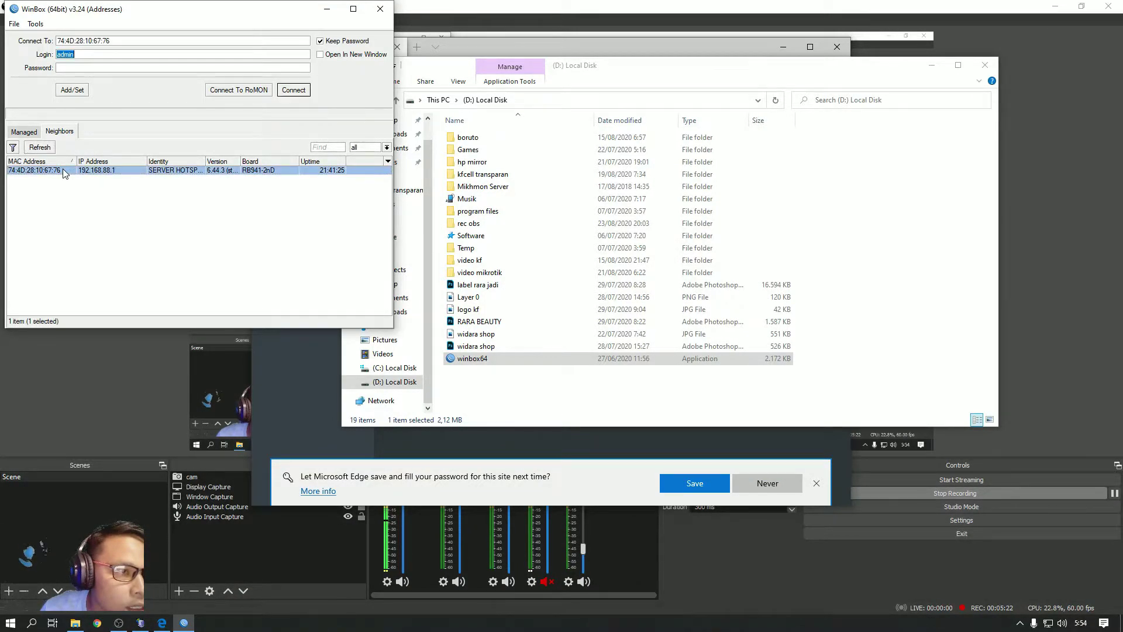
{"action": "left_click", "coordinate": [294, 89]}
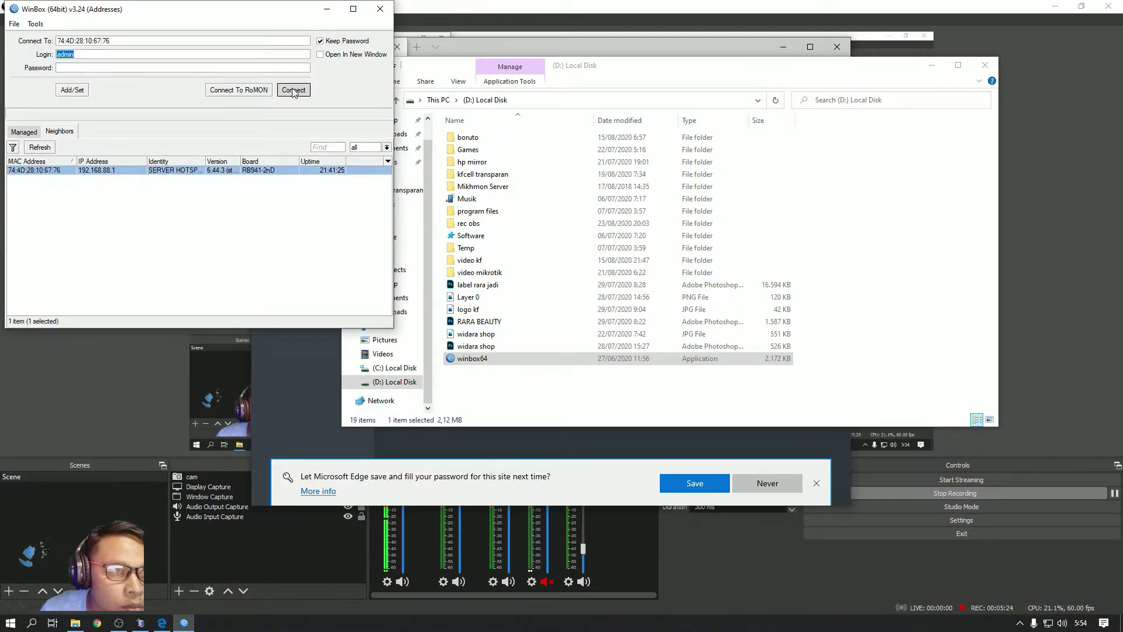
Connect to router 192.168.88.1 with login kf and its password
{"action": "left_click", "coordinate": [101, 174]}
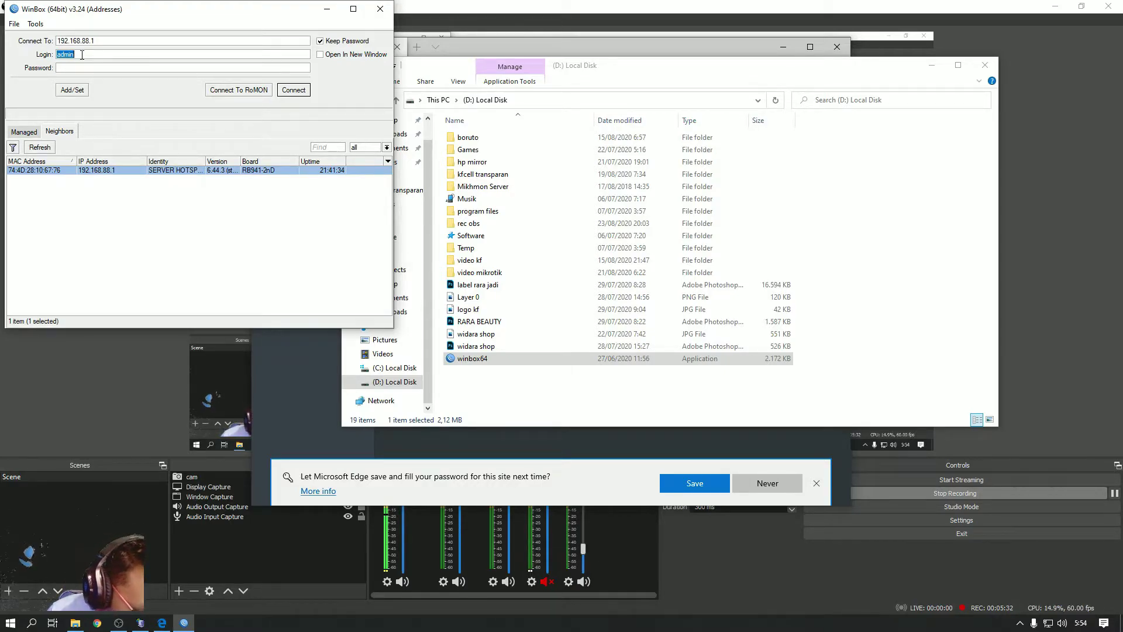
{"action": "type", "text": "kf"}
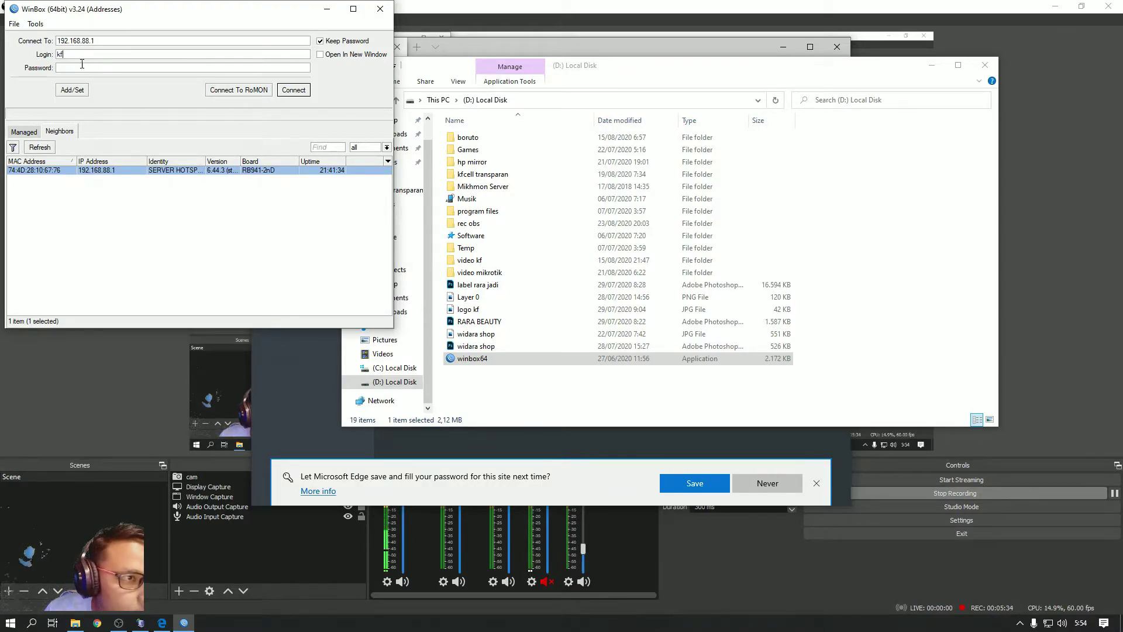
{"action": "left_click", "coordinate": [80, 69]}
{"action": "type", "text": "*"}
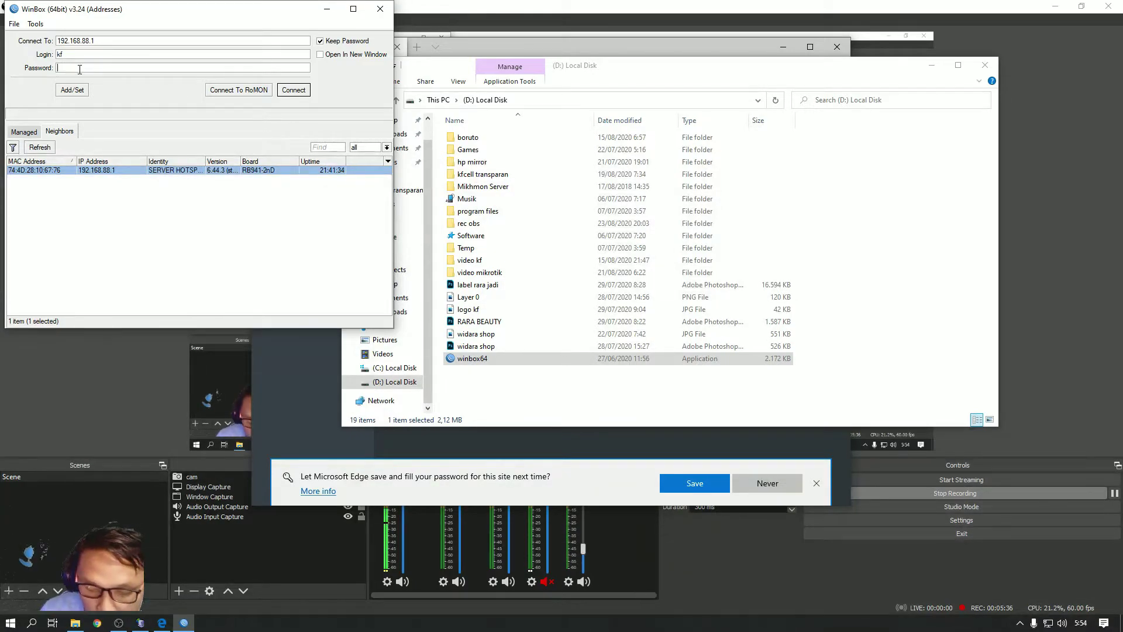
{"action": "type", "text": "***"}
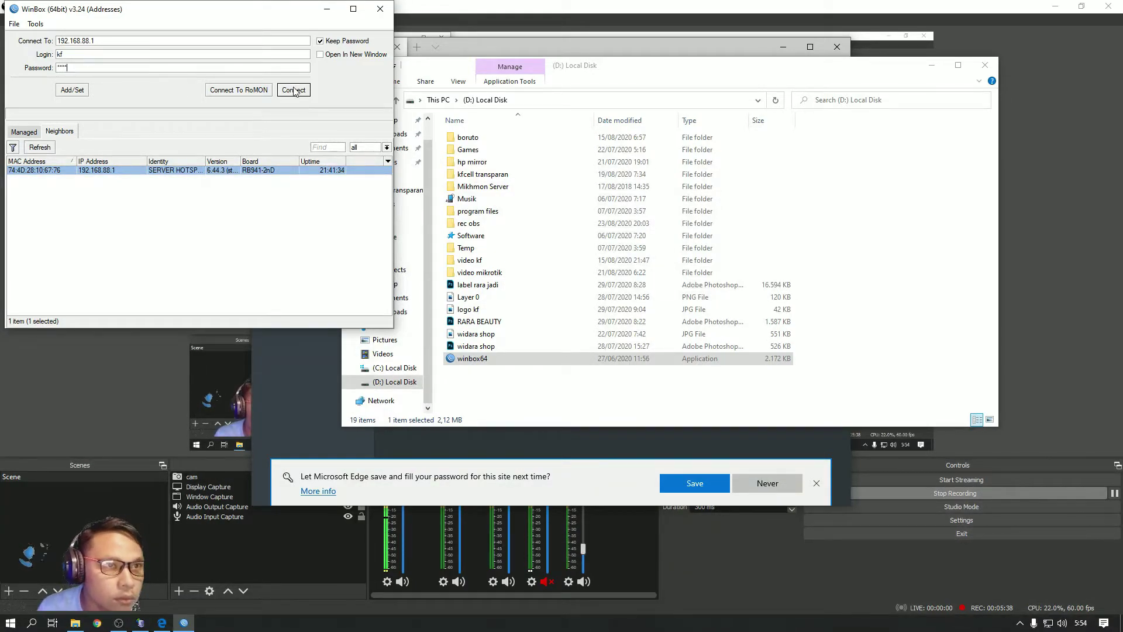
{"action": "left_click", "coordinate": [301, 91]}
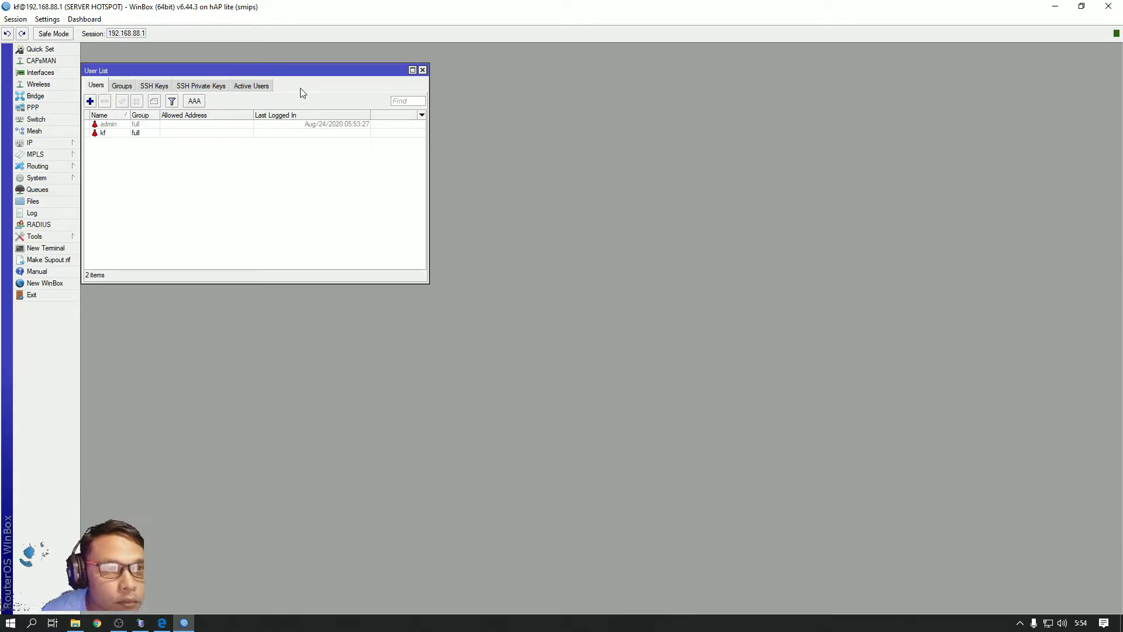
Close the User List and enter router username kf and its password in Mikhmon's session settings, shown as plain text
{"action": "left_click", "coordinate": [422, 70]}
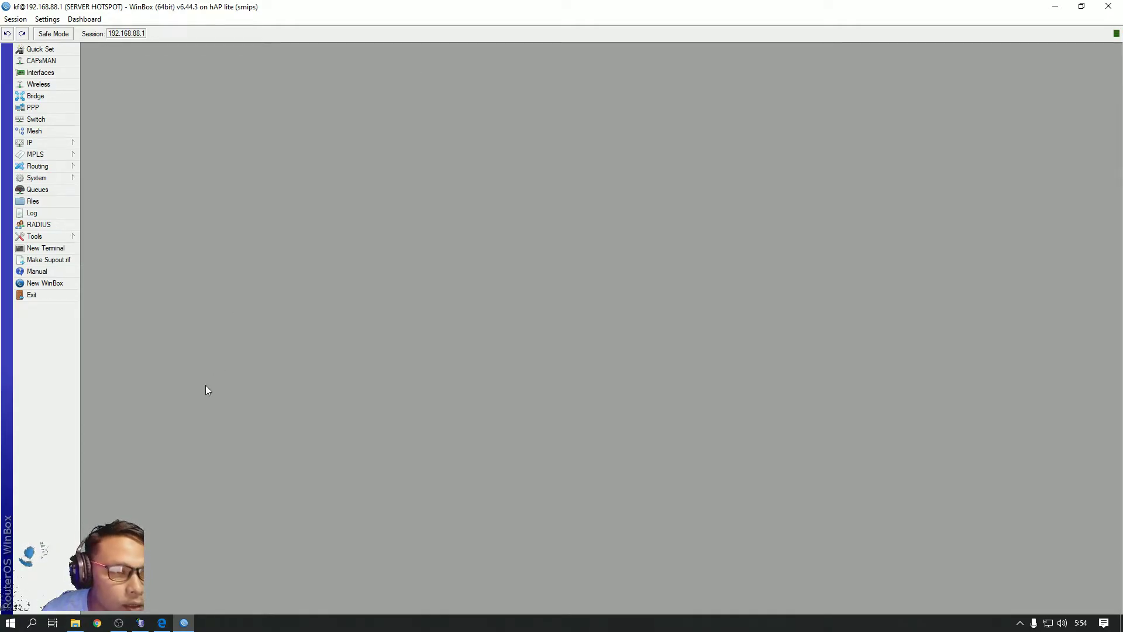
{"action": "left_click", "coordinate": [162, 623]}
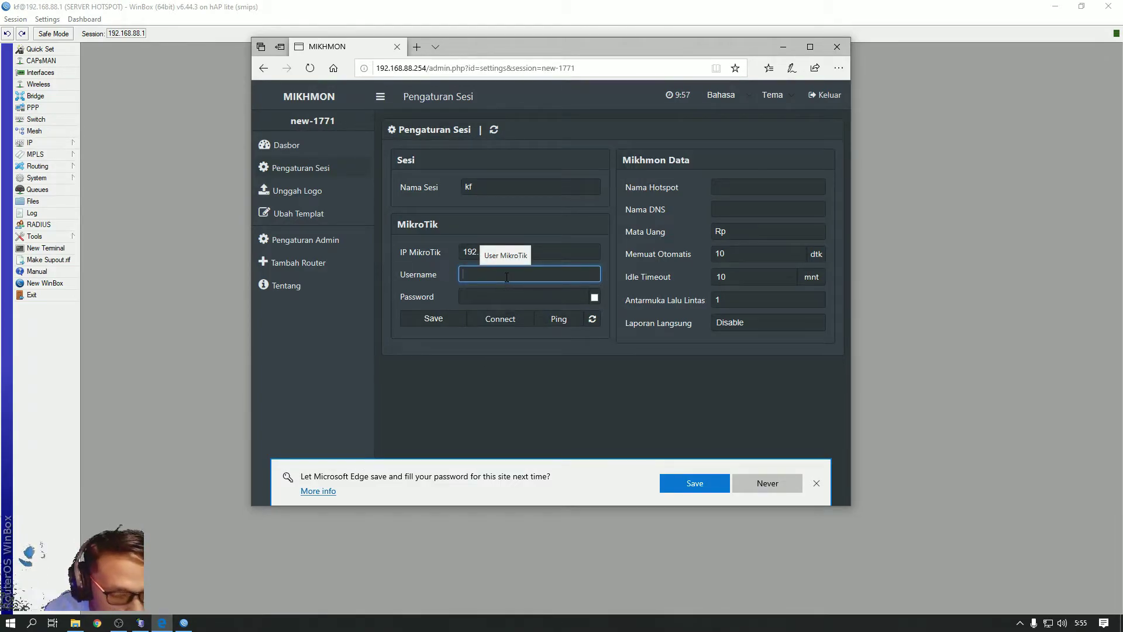
{"action": "type", "text": "kf"}
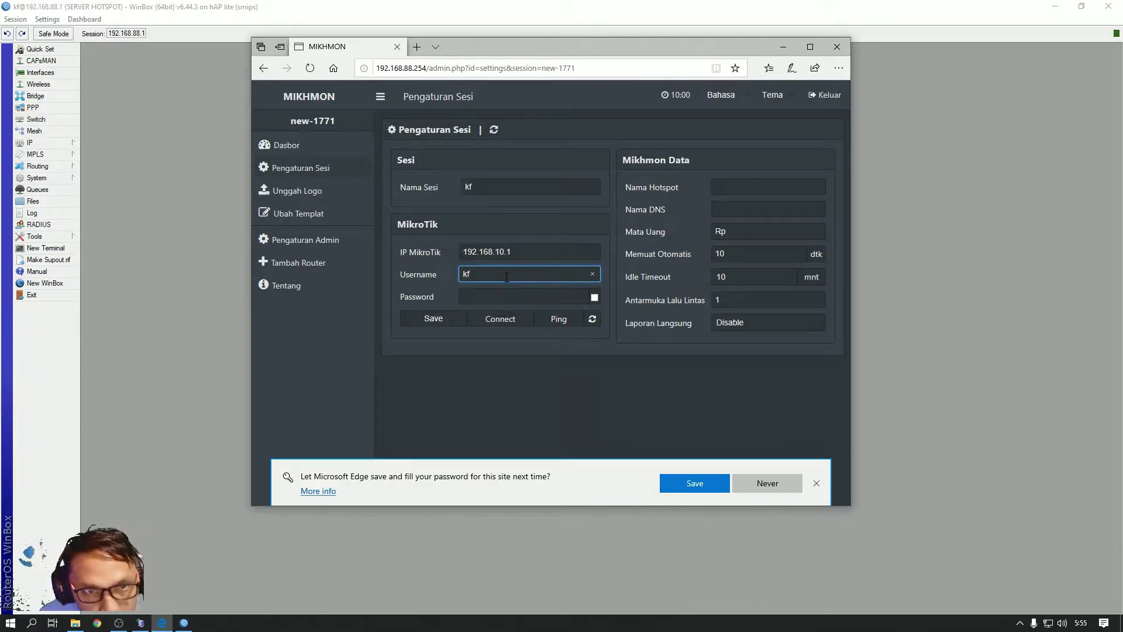
{"action": "left_click", "coordinate": [488, 296]}
{"action": "type", "text": "1234"}
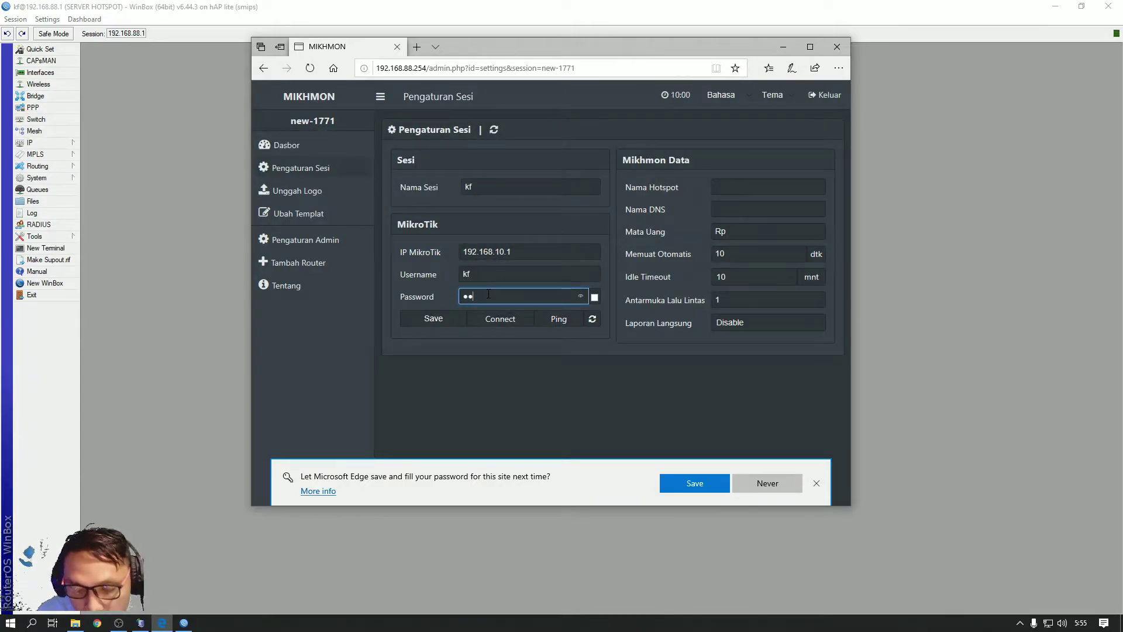
{"action": "left_click", "coordinate": [595, 297]}
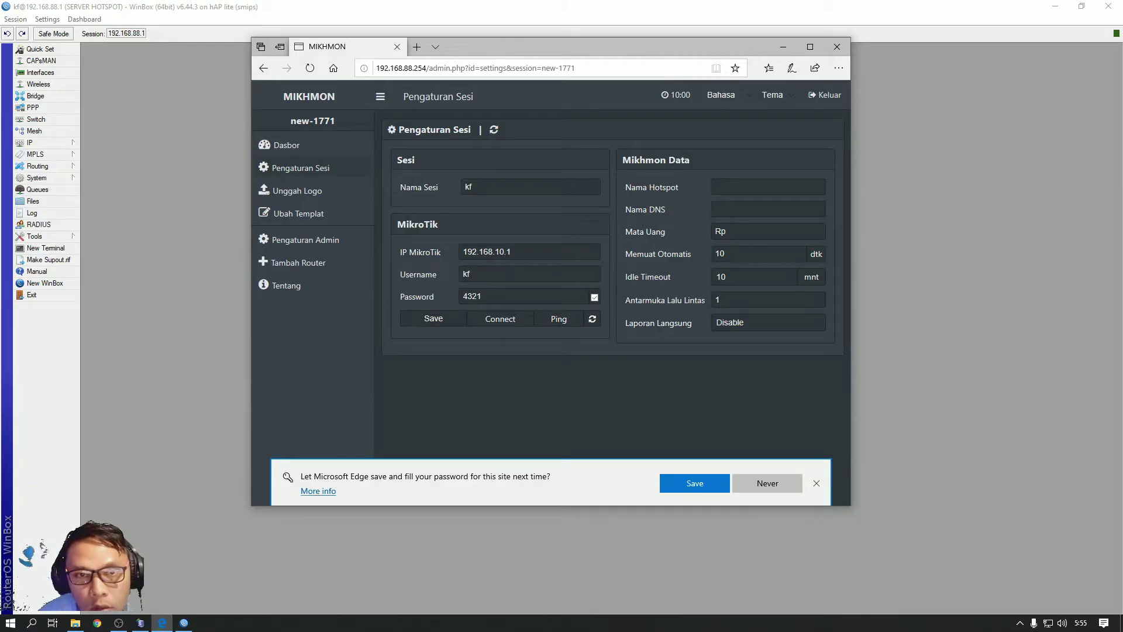
Set the hotspot name to 'kf hotspot', then return to WinBox
{"action": "left_click", "coordinate": [736, 184]}
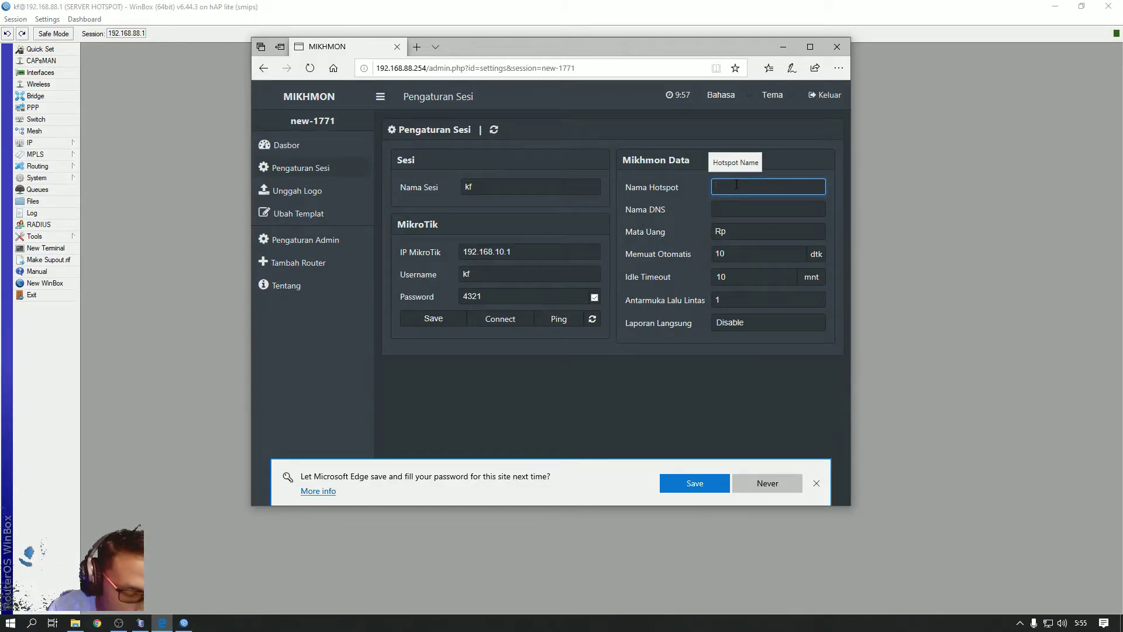
{"action": "type", "text": "kf "}
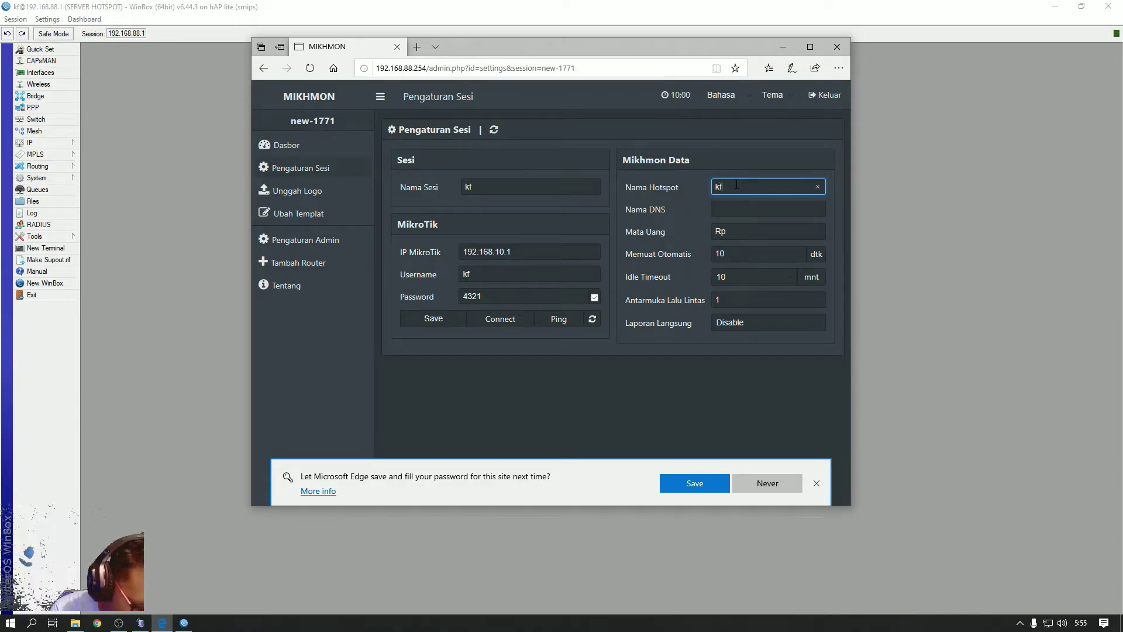
{"action": "type", "text": "g"}
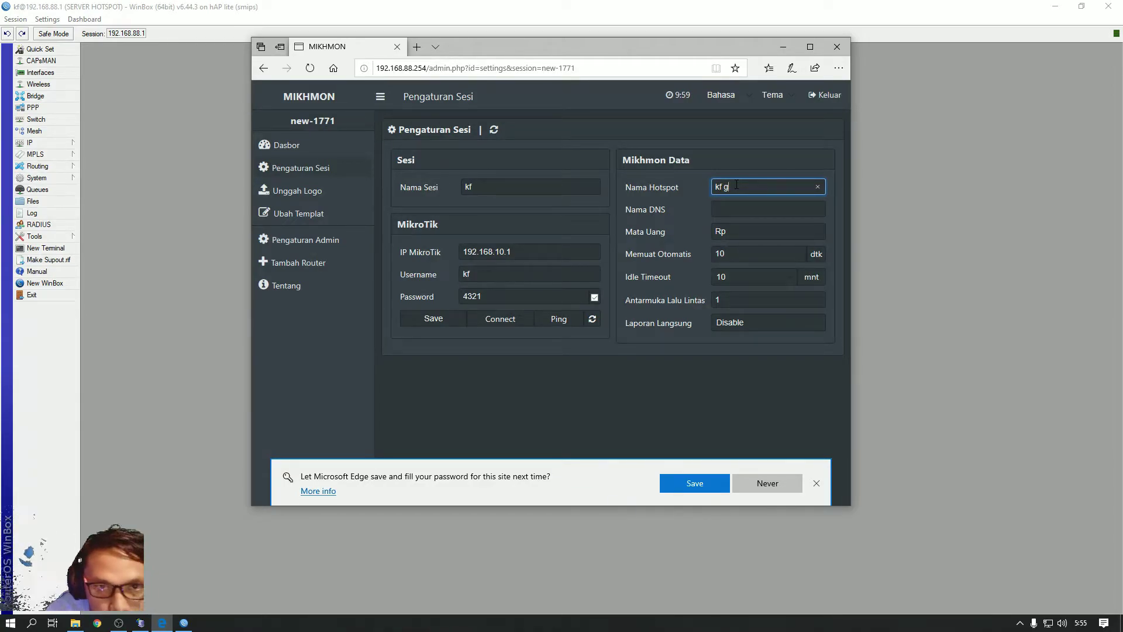
{"action": "key", "text": "BackSpace"}
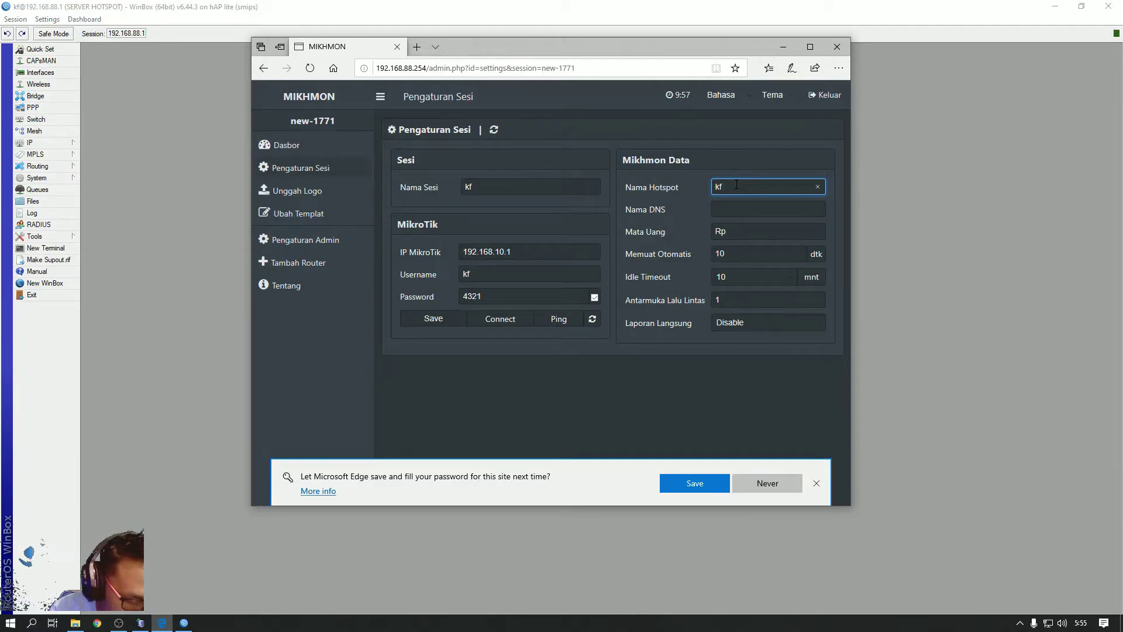
{"action": "type", "text": "hotspo"}
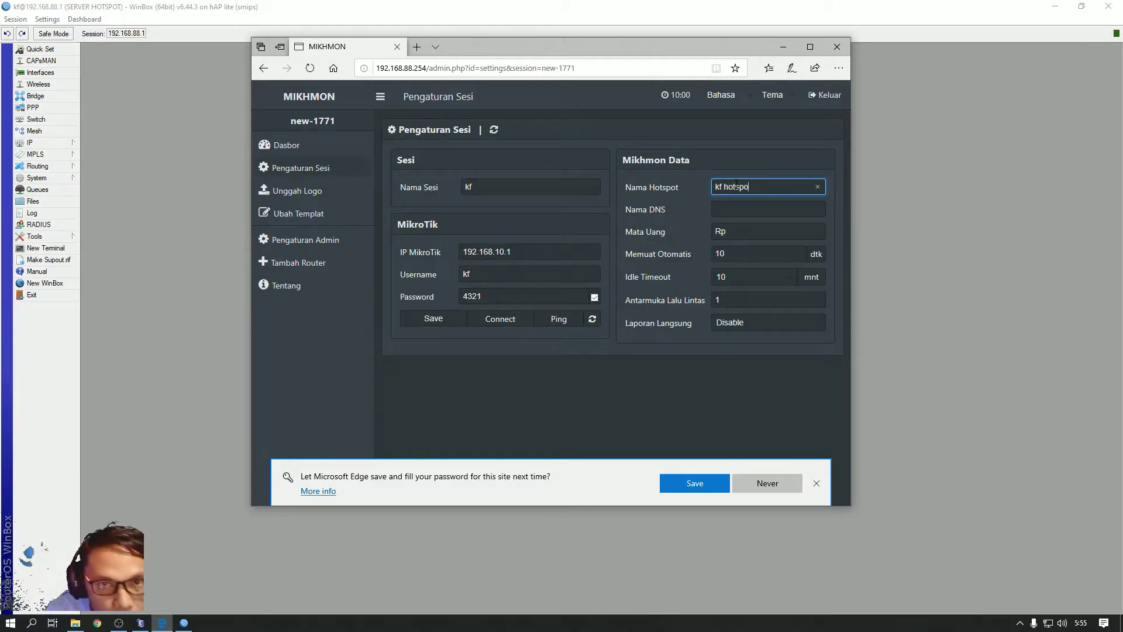
{"action": "type", "text": "t"}
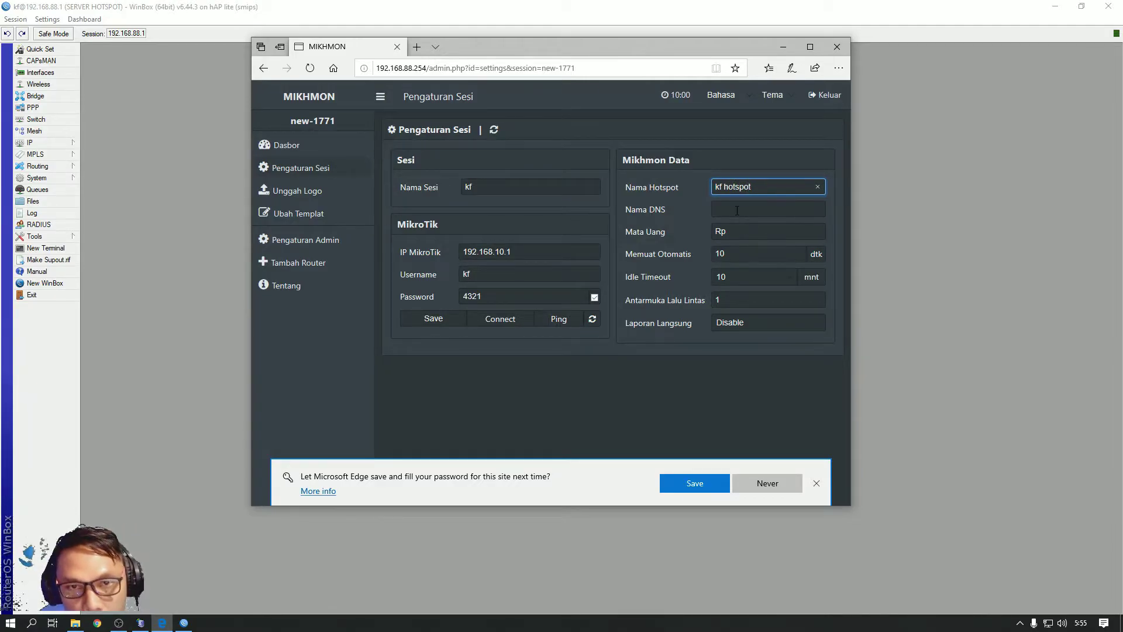
{"action": "left_click", "coordinate": [736, 210]}
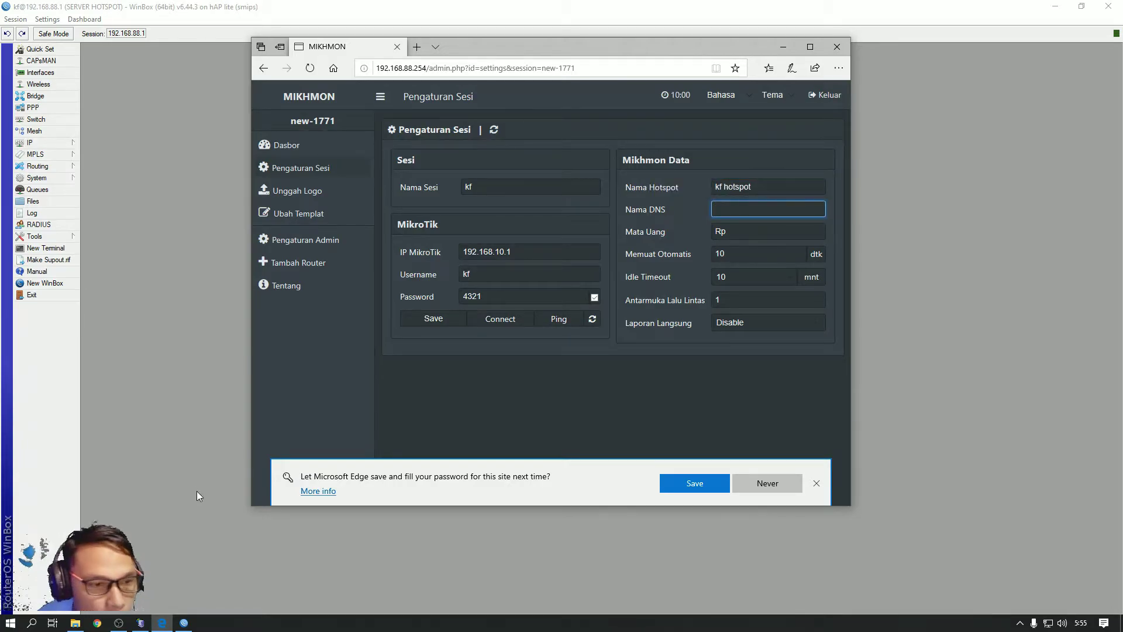
{"action": "left_click", "coordinate": [183, 623]}
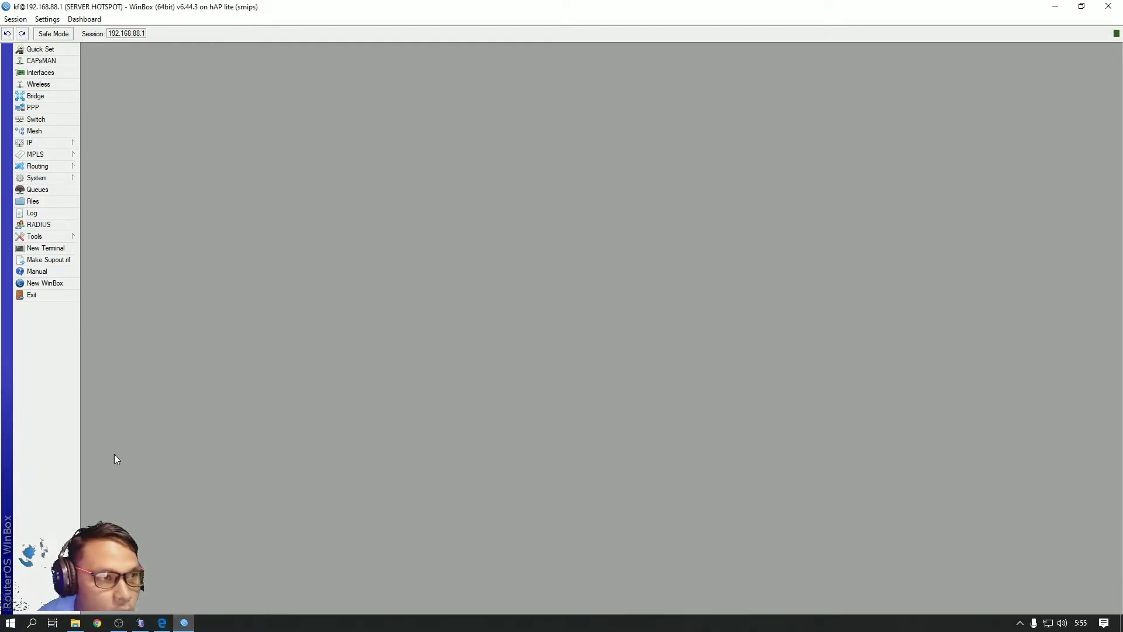
Copy the DNS name kfcell.net from the hsprof1 hotspot server profile
{"action": "left_click", "coordinate": [45, 145]}
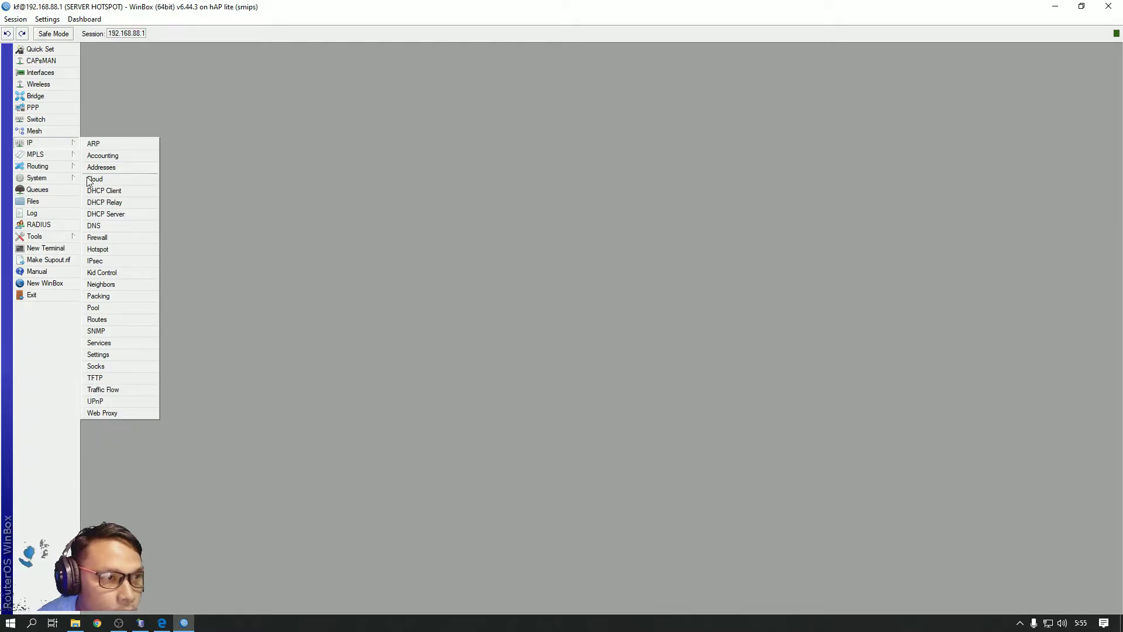
{"action": "left_click", "coordinate": [98, 249]}
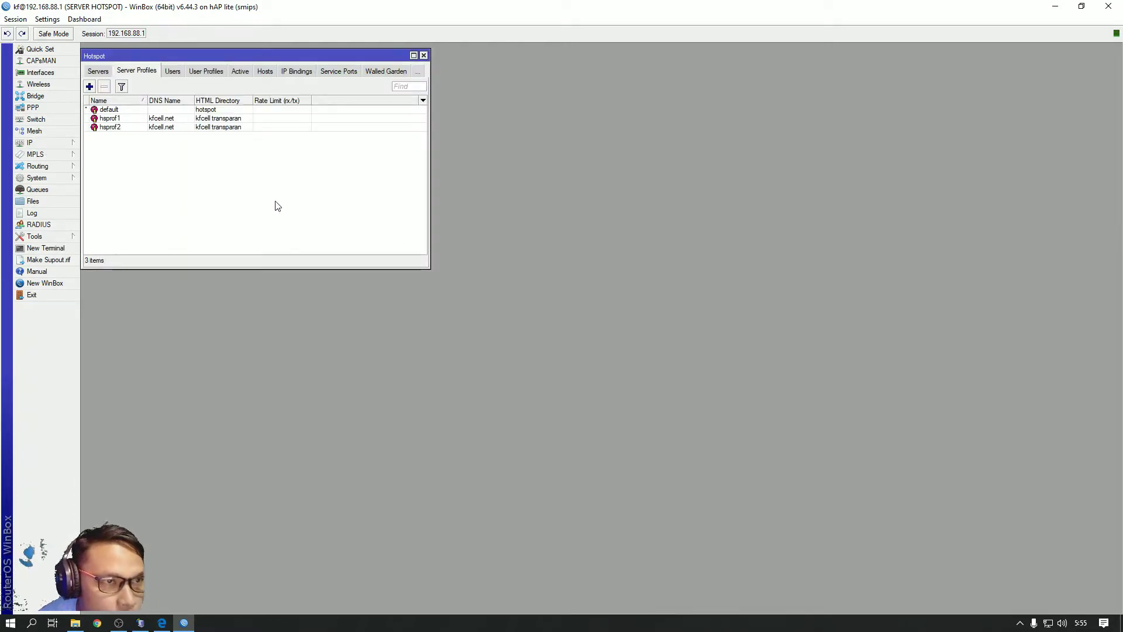
{"action": "left_click", "coordinate": [161, 118]}
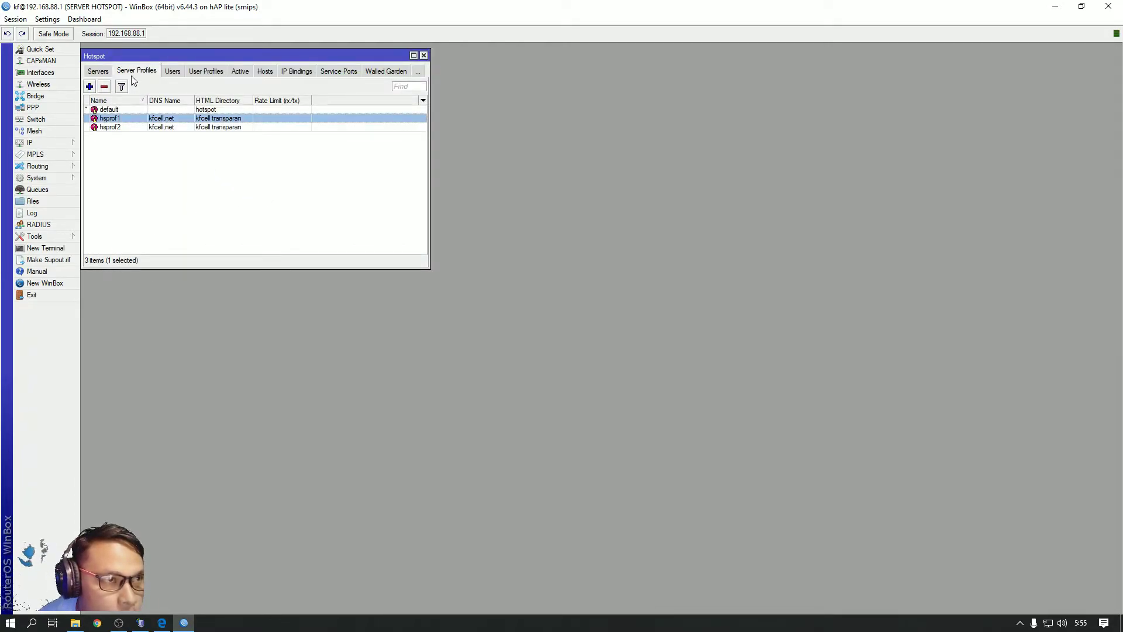
{"action": "double_click", "coordinate": [167, 117]}
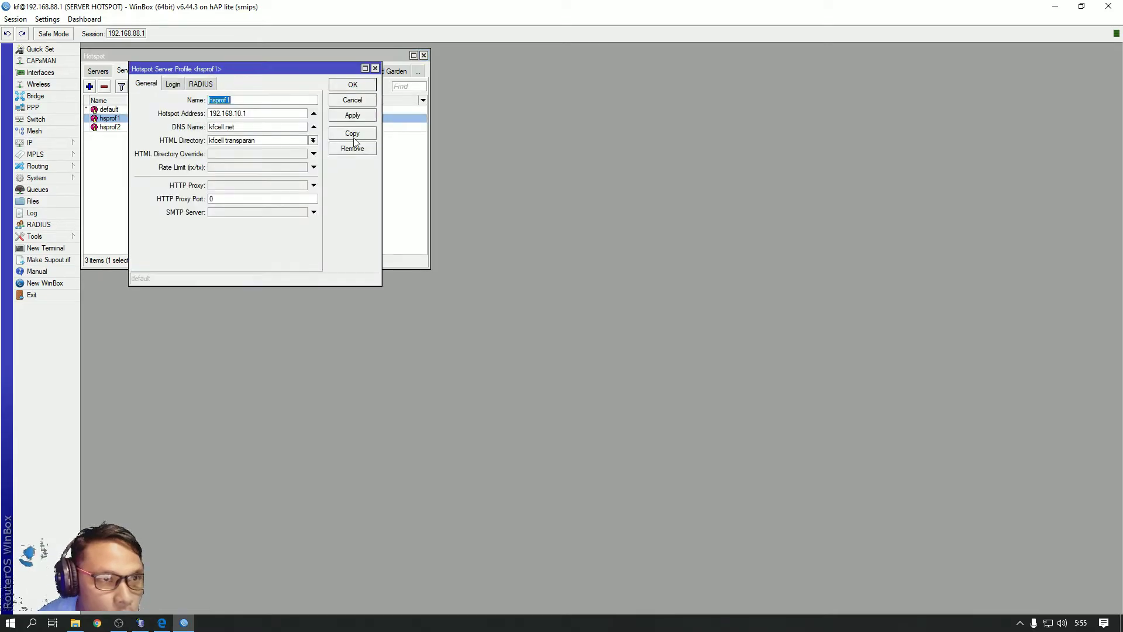
{"action": "left_click_drag", "start_coordinate": [238, 127], "coordinate": [209, 127]}
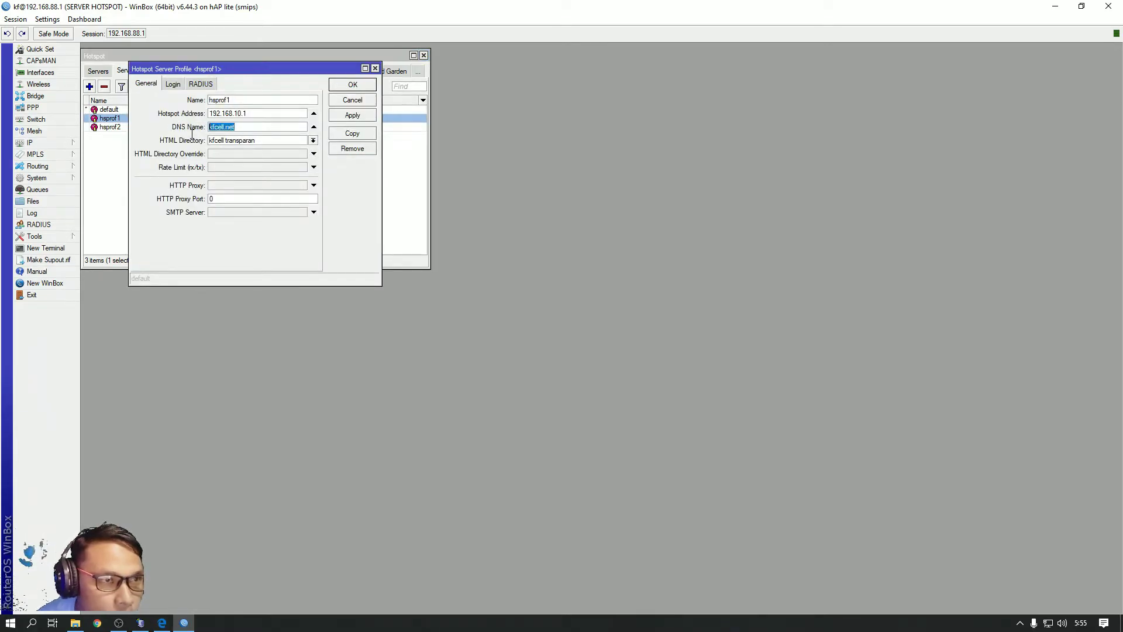
{"action": "right_click", "coordinate": [227, 128]}
{"action": "left_click", "coordinate": [254, 148]}
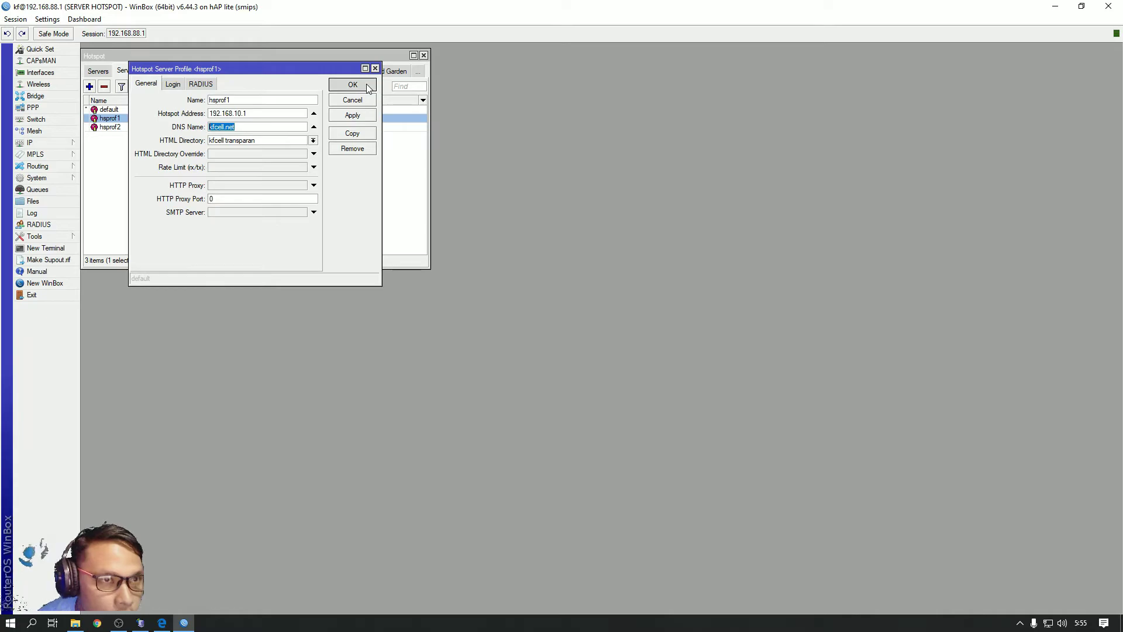
{"action": "left_click", "coordinate": [353, 84]}
Paste kfcell.net as the session's DNS name and enable live reporting
{"action": "left_click", "coordinate": [161, 622]}
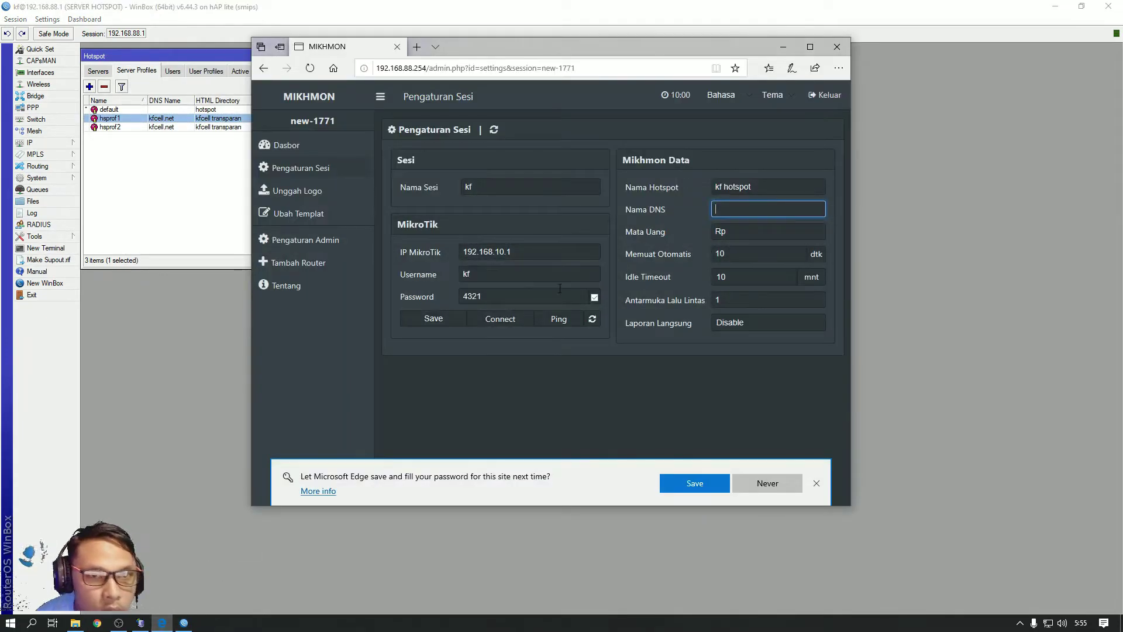
{"action": "right_click", "coordinate": [748, 214]}
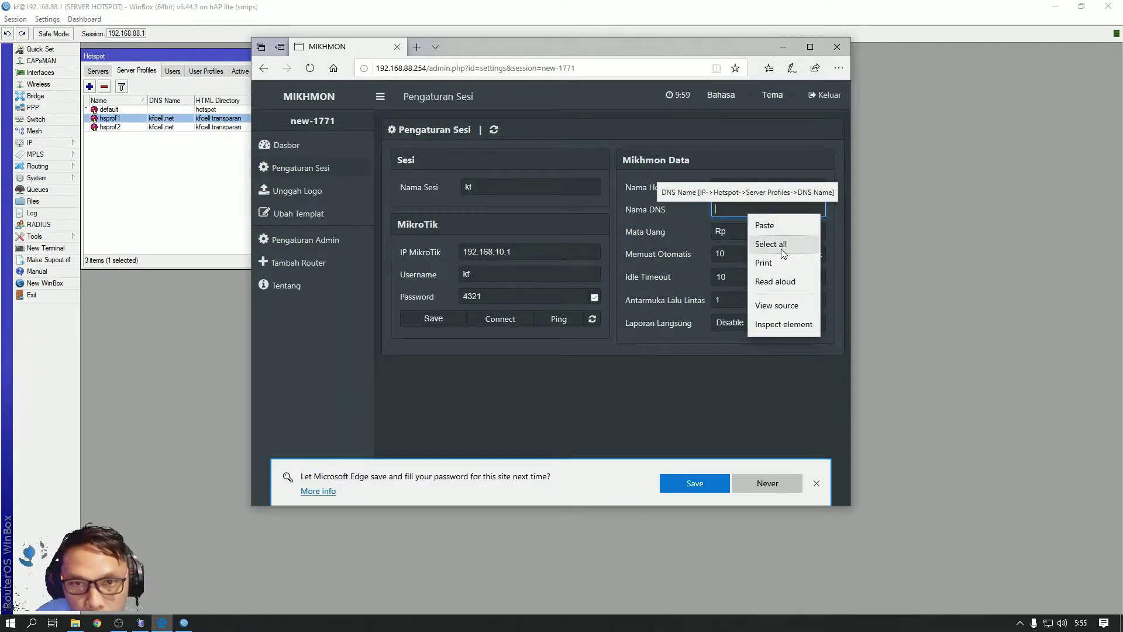
{"action": "left_click", "coordinate": [760, 220]}
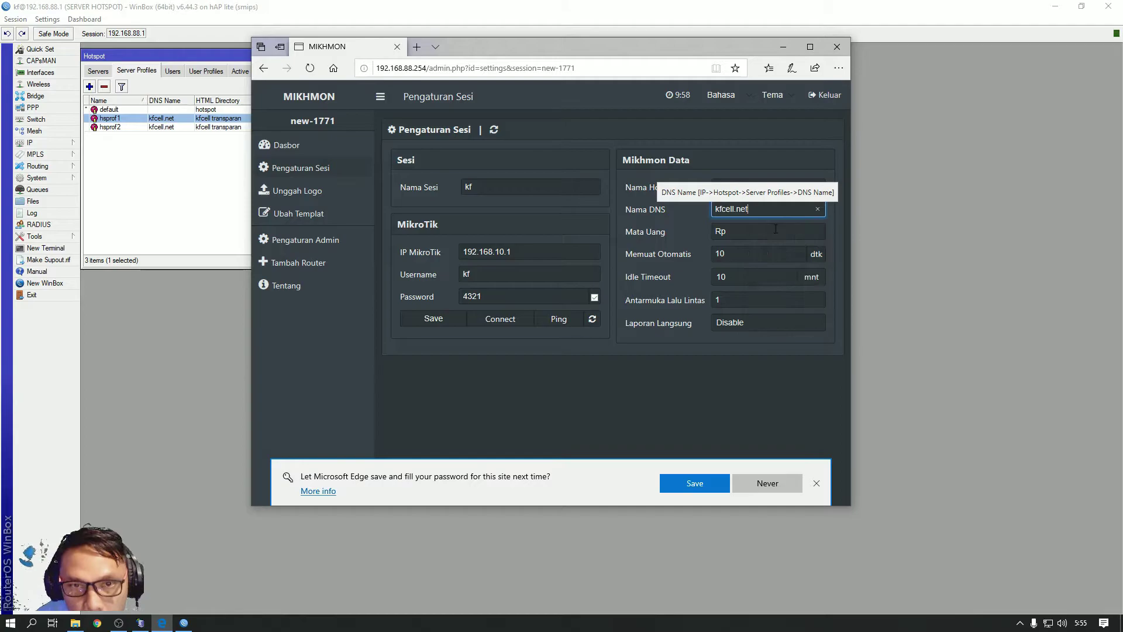
{"action": "left_click", "coordinate": [741, 328]}
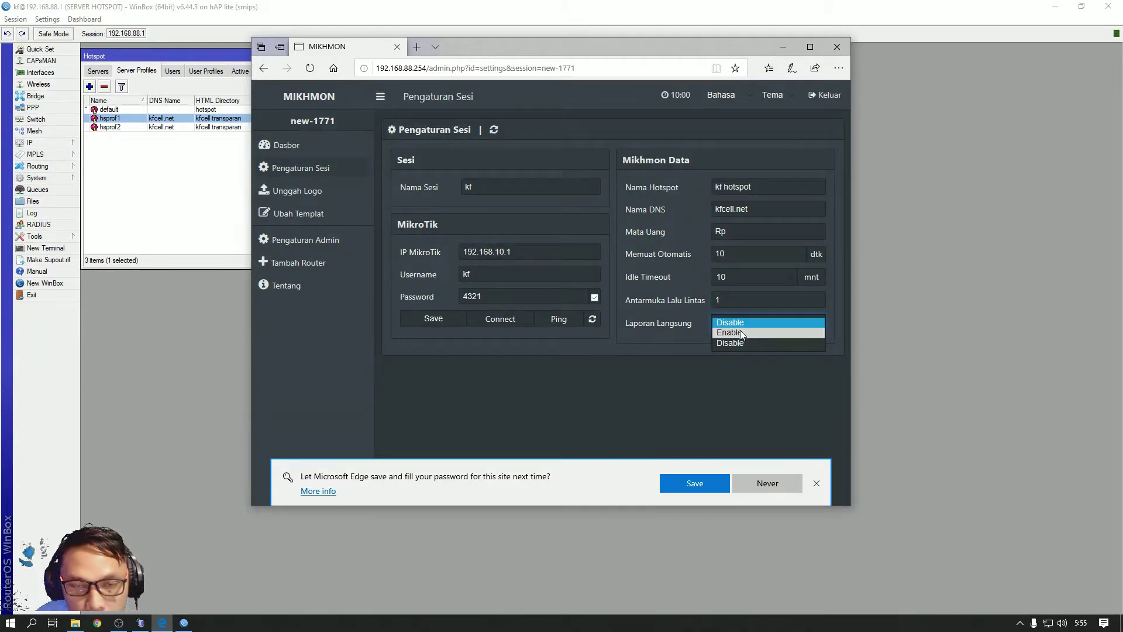
{"action": "left_click", "coordinate": [739, 330]}
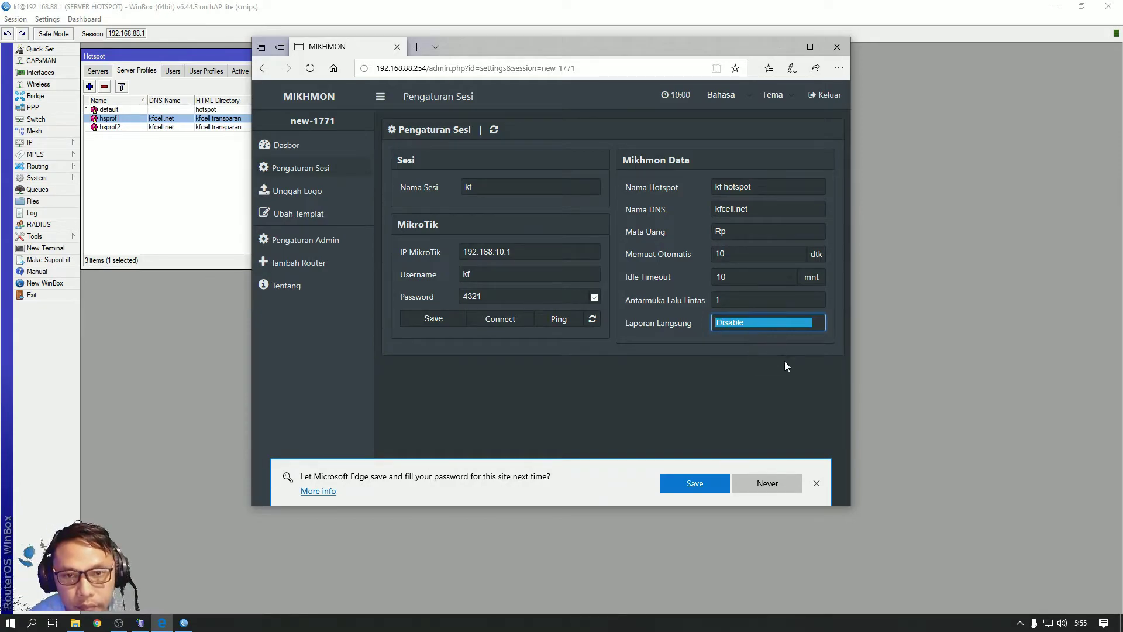
{"action": "left_click", "coordinate": [750, 324]}
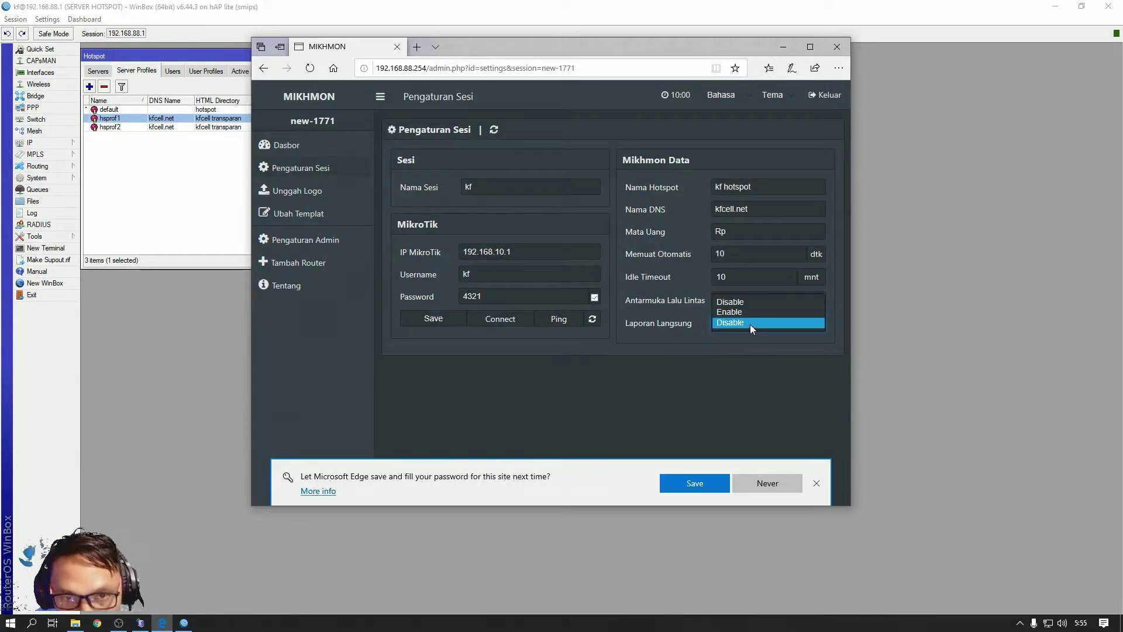
{"action": "left_click", "coordinate": [747, 311]}
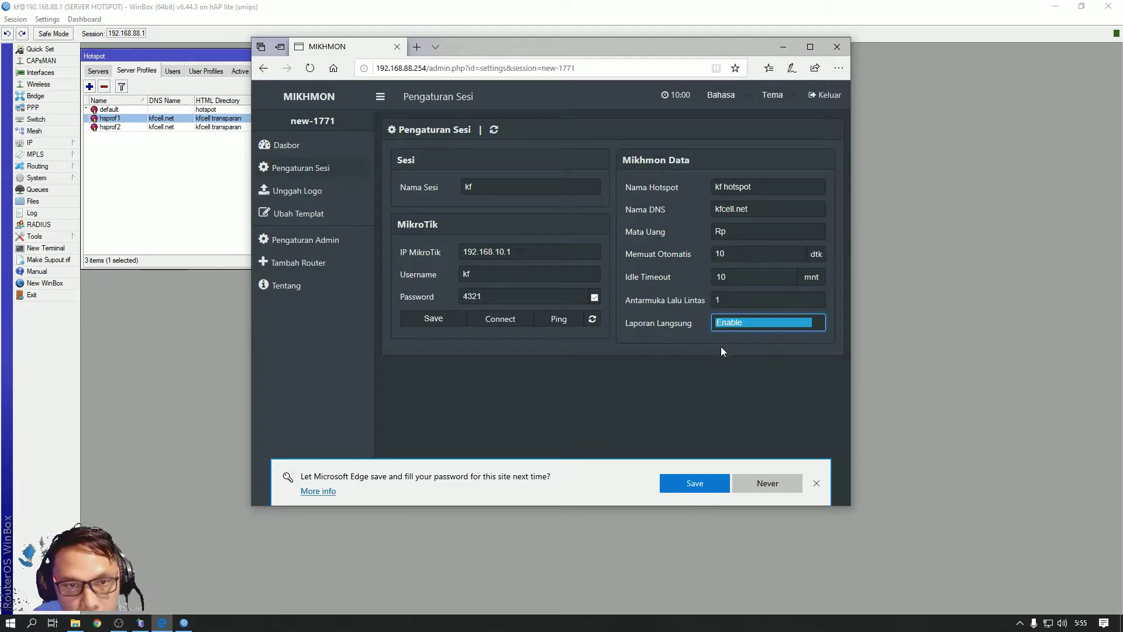
Save the session, ping the router, and connect to the kf hotspot dashboard
{"action": "left_click", "coordinate": [431, 320]}
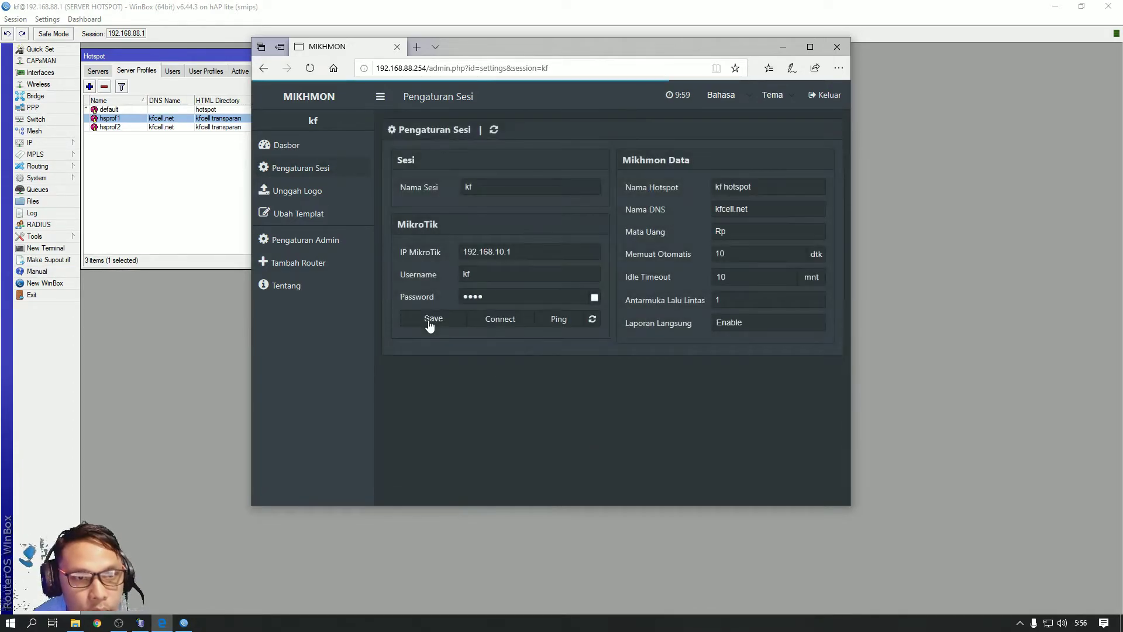
{"action": "left_click", "coordinate": [559, 320]}
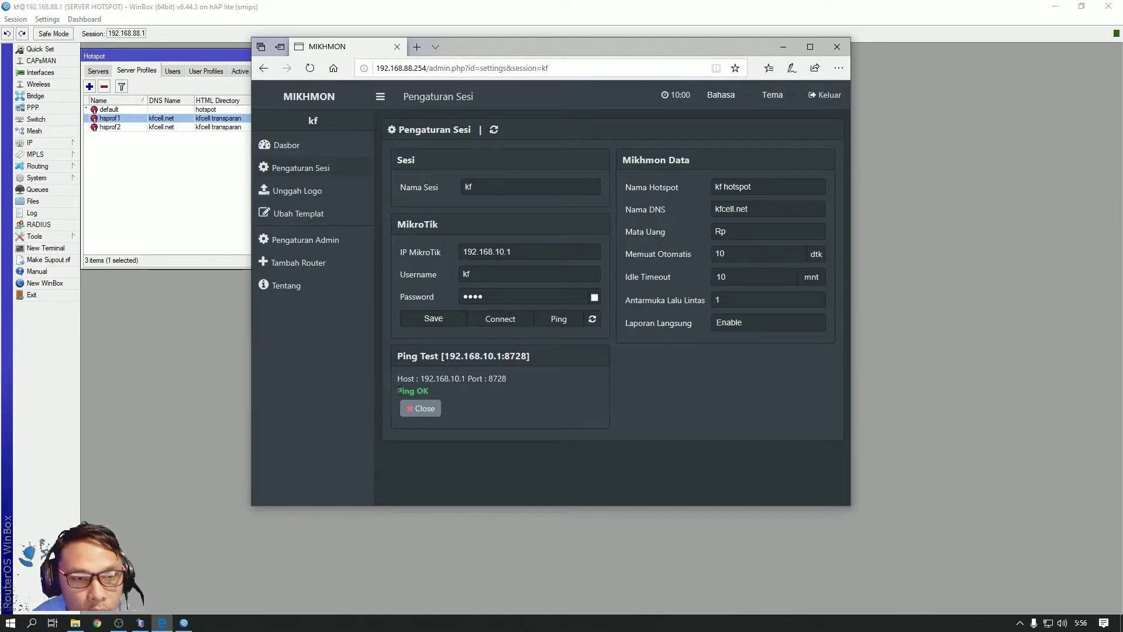
{"action": "left_click", "coordinate": [502, 319]}
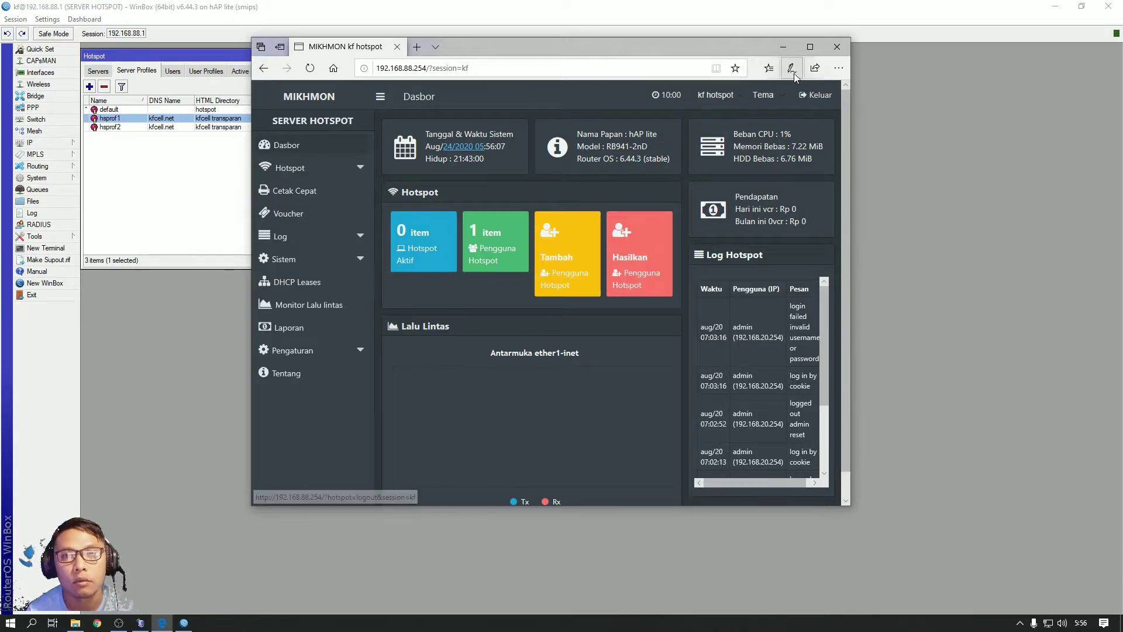
Maximize the browser and open Tambah Profil under Hotspot > Profil Pengguna
{"action": "left_click", "coordinate": [816, 47]}
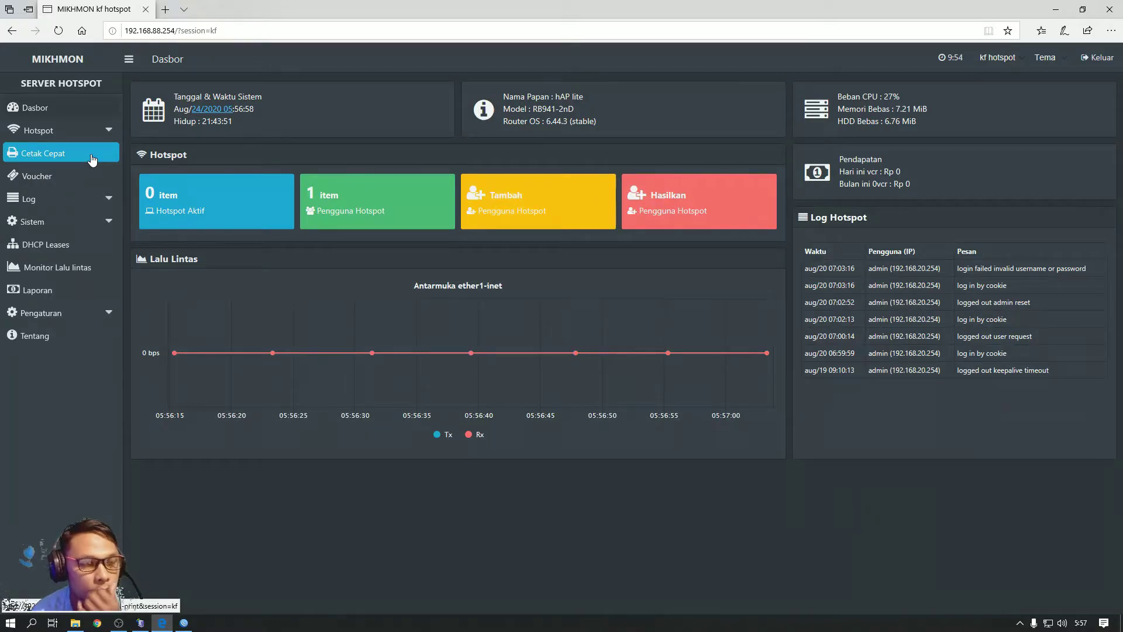
{"action": "left_click", "coordinate": [81, 134]}
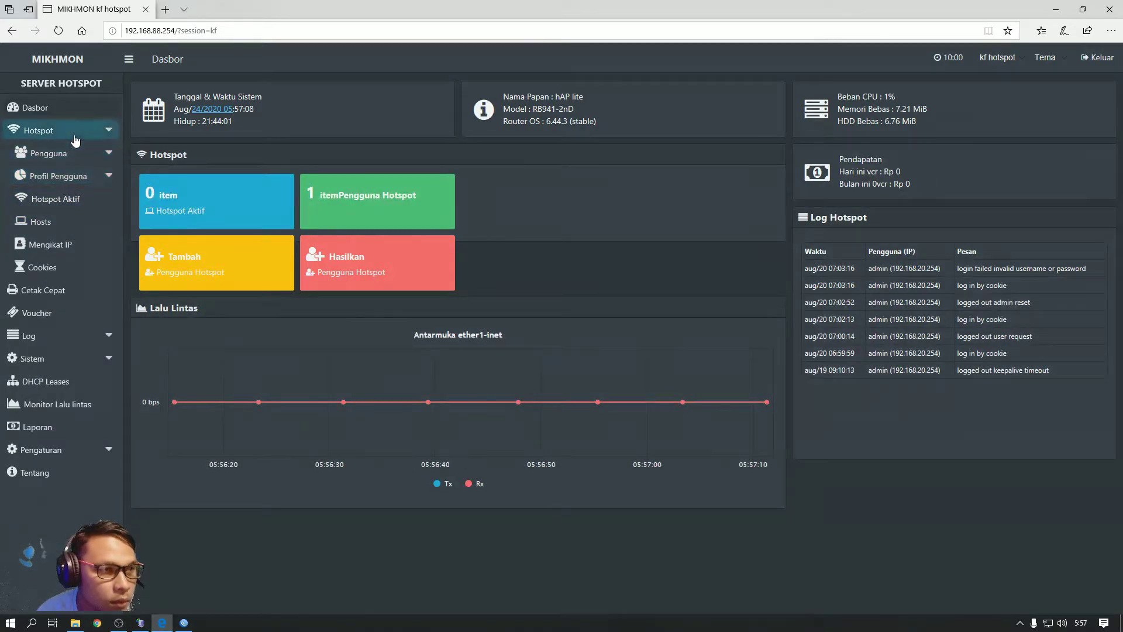
{"action": "left_click", "coordinate": [75, 187]}
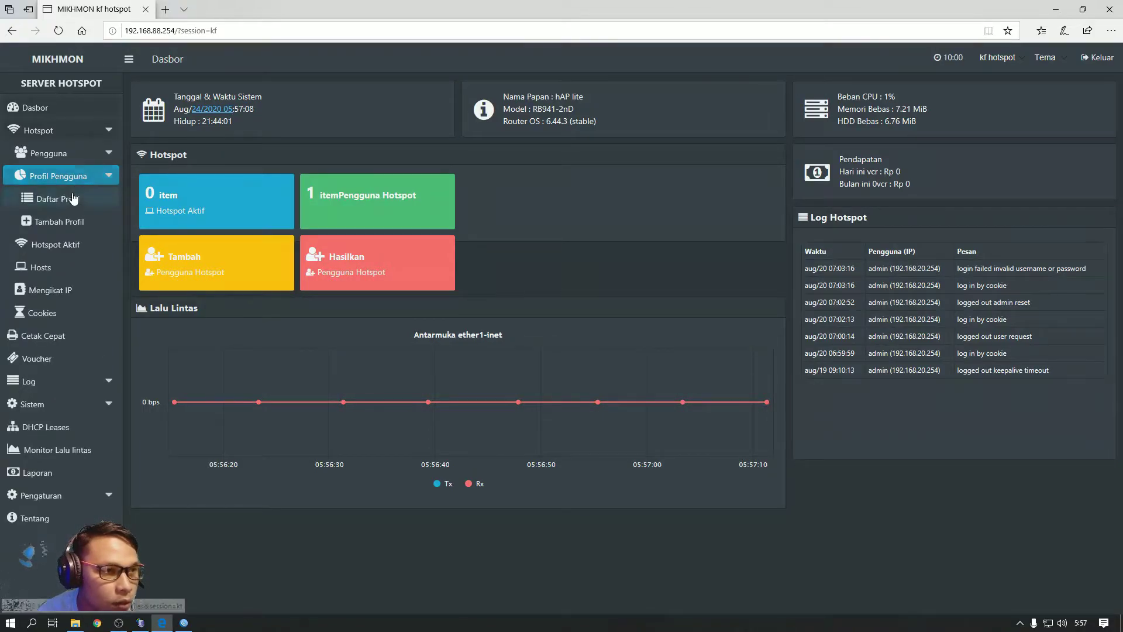
{"action": "left_click", "coordinate": [75, 205]}
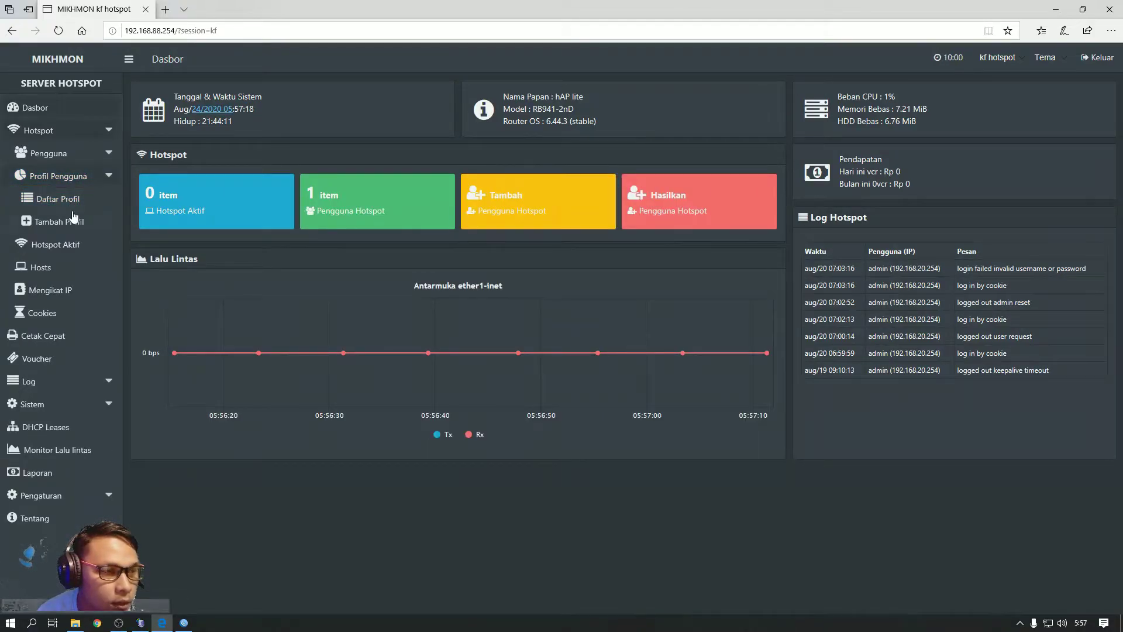
{"action": "left_click", "coordinate": [60, 225]}
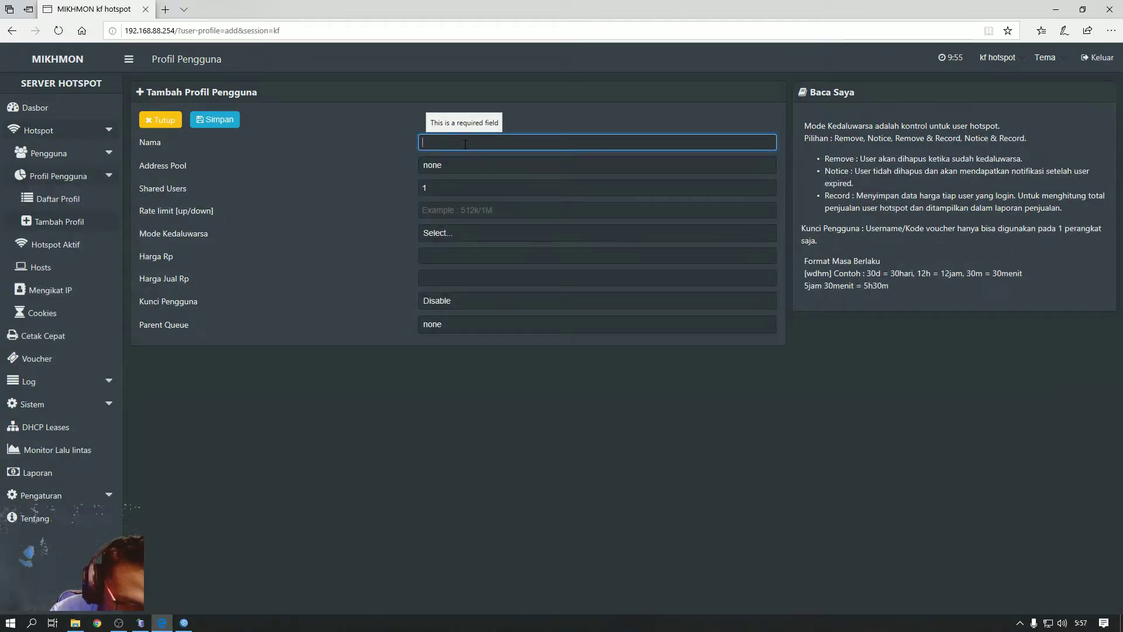
Name the new profile paket-1k with 1 shared user
{"action": "type", "text": "paket"}
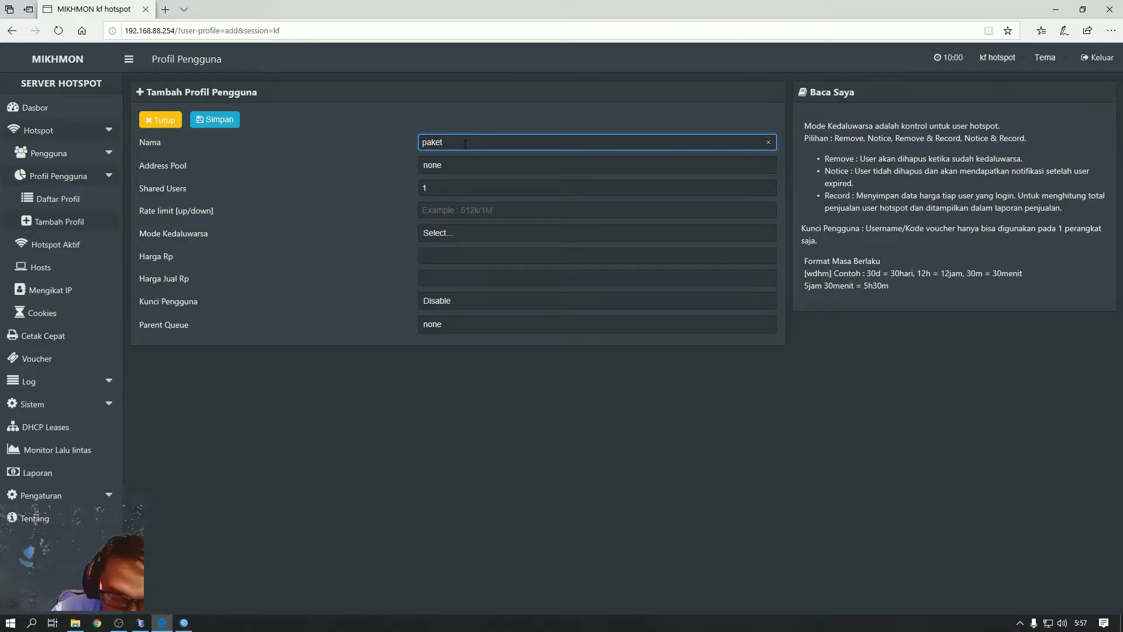
{"action": "type", "text": " 1k"}
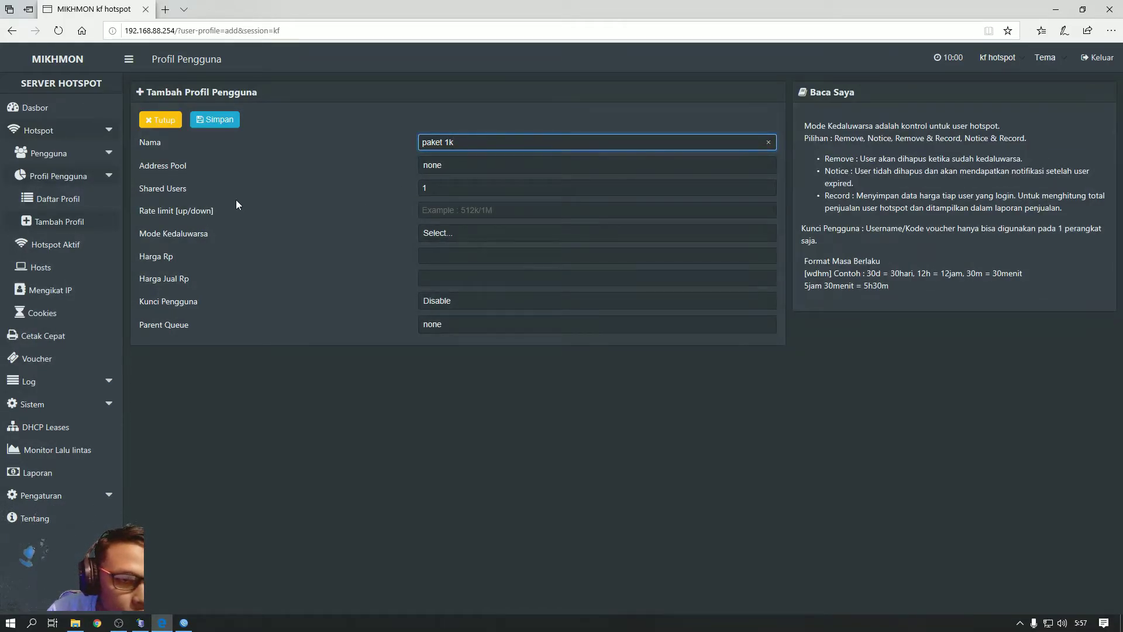
{"action": "left_click", "coordinate": [445, 188]}
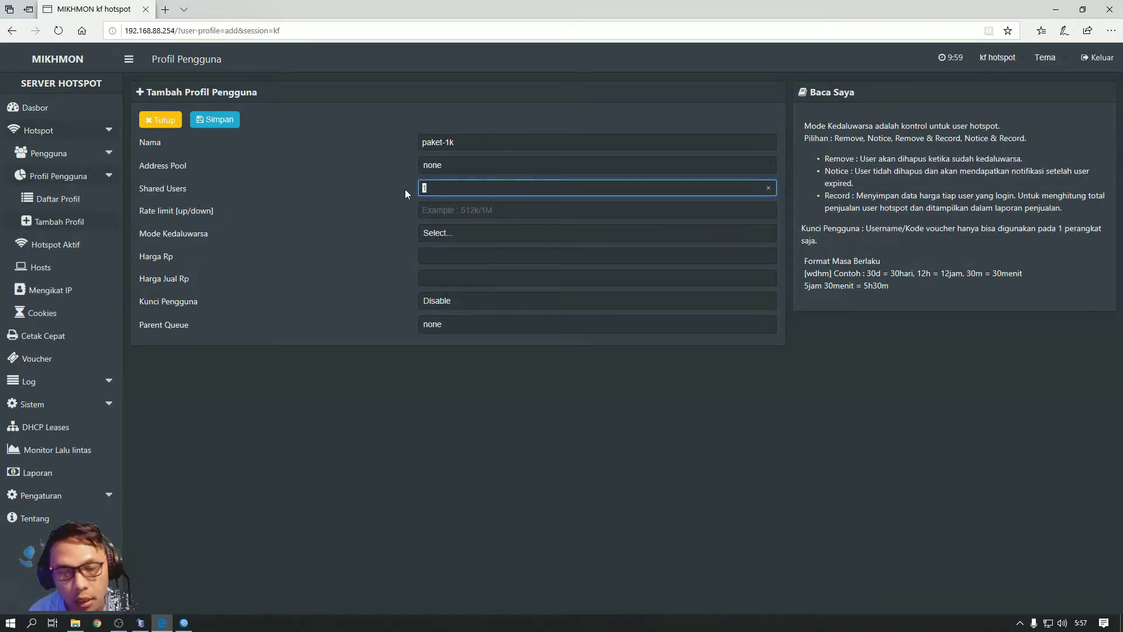
{"action": "type", "text": "2"}
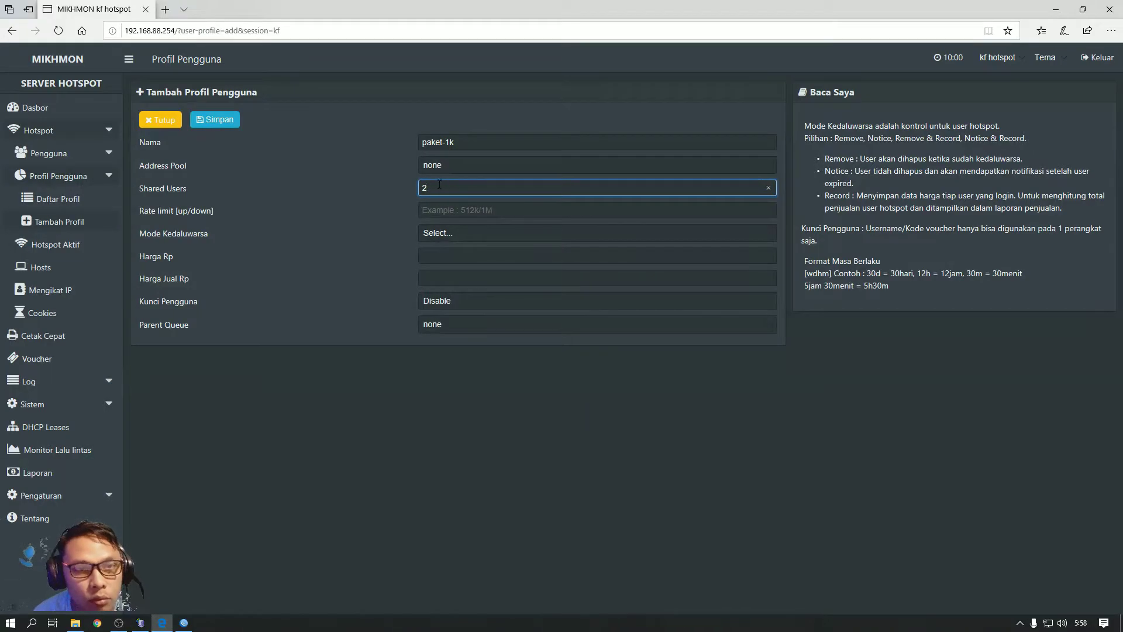
{"action": "left_click_drag", "start_coordinate": [436, 187], "coordinate": [413, 185]}
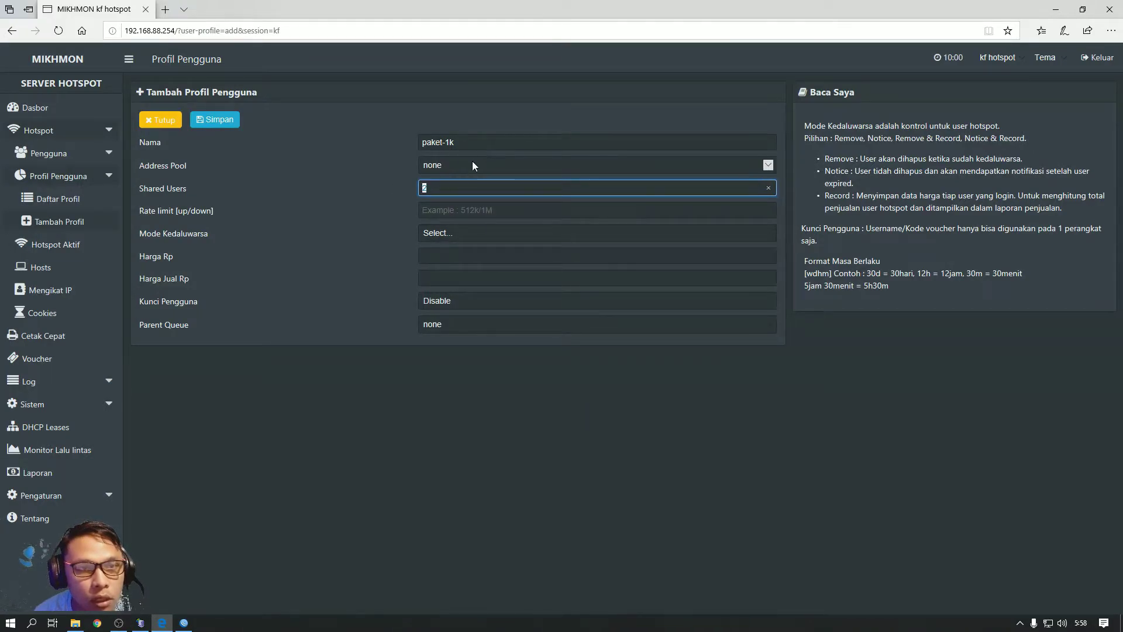
{"action": "type", "text": "1"}
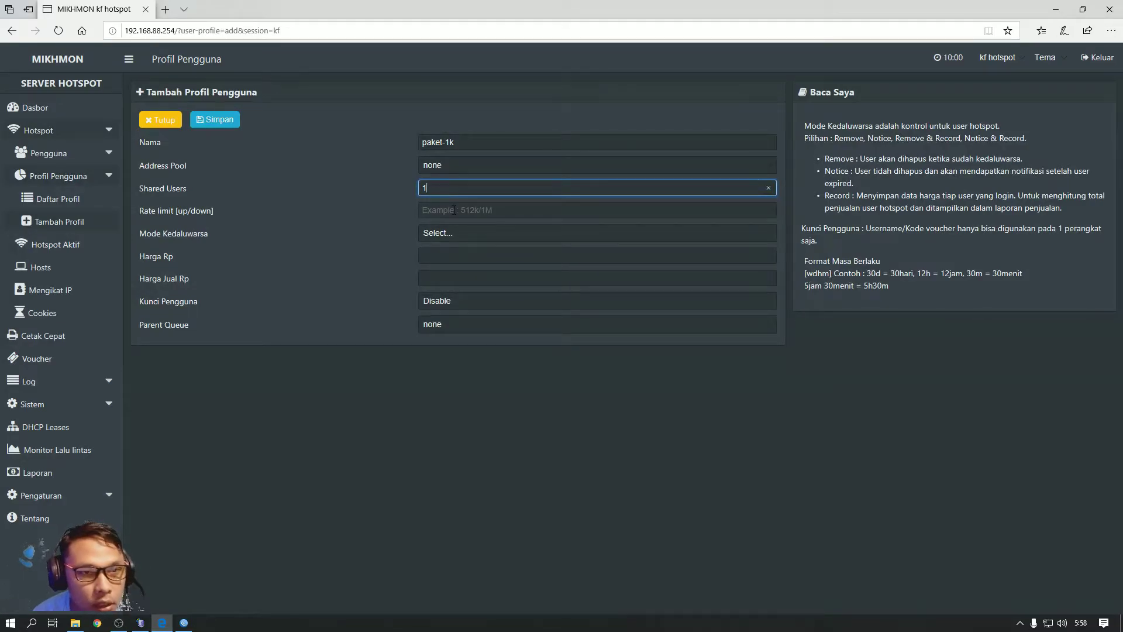
Enter the rate limit 1M/1212k
{"action": "left_click", "coordinate": [454, 210]}
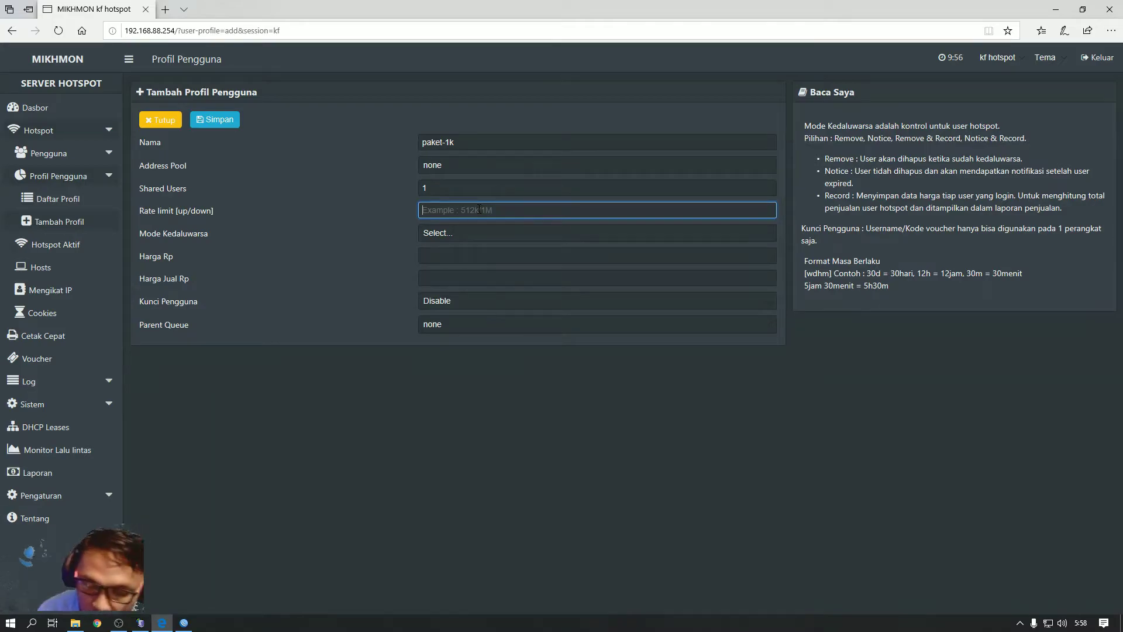
{"action": "type", "text": "1M"}
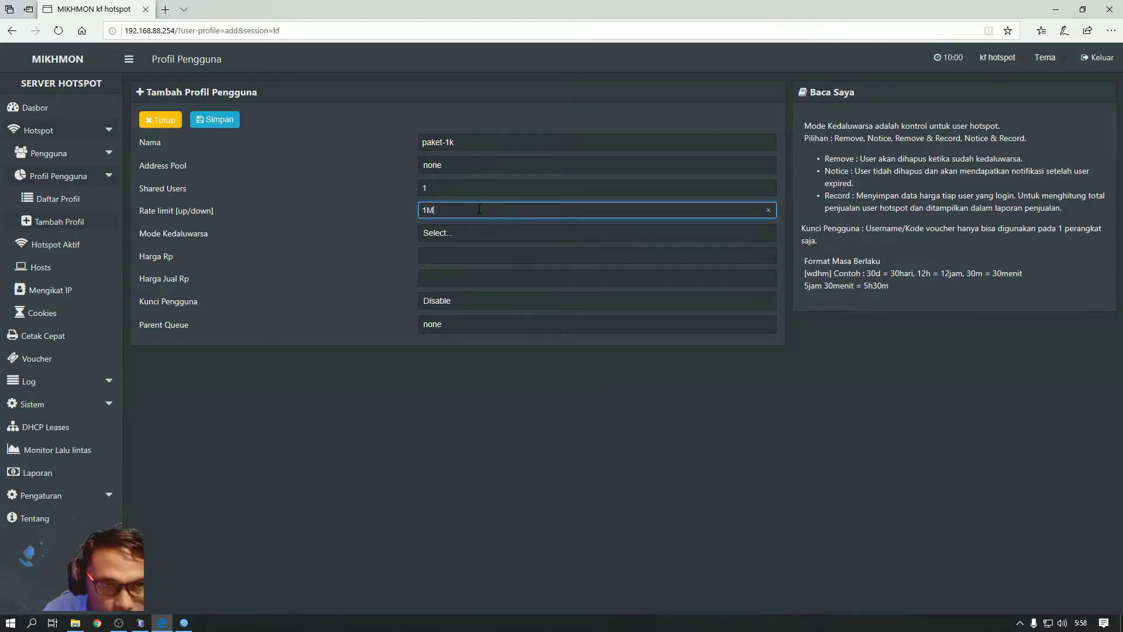
{"action": "type", "text": "/"}
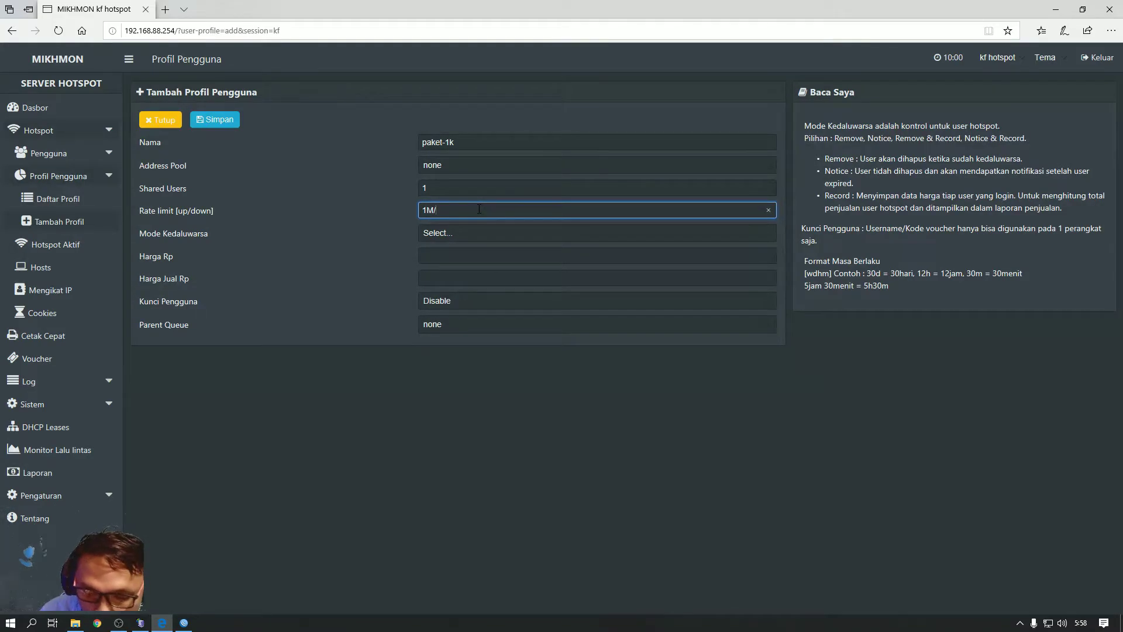
{"action": "type", "text": "121"}
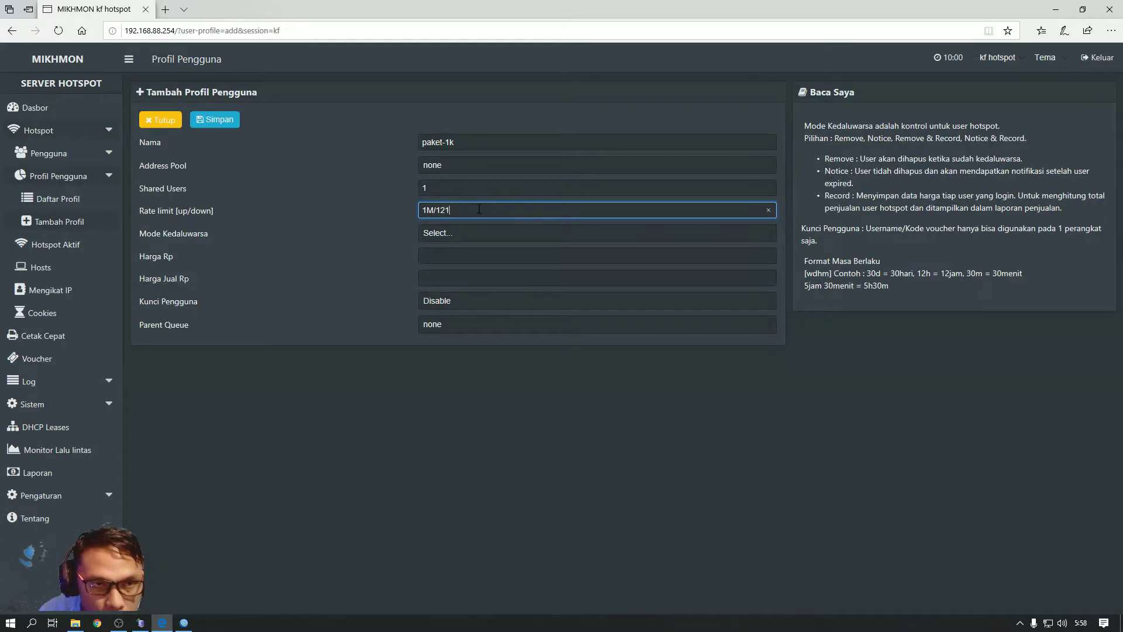
{"action": "type", "text": "2;"}
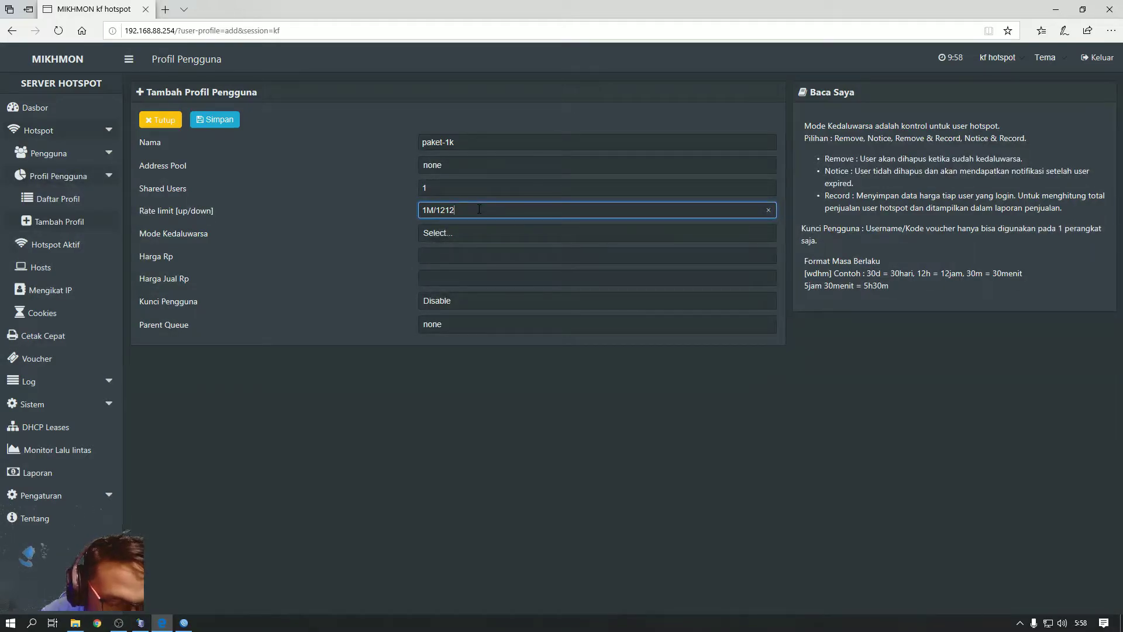
{"action": "key", "text": "BackSpace"}
{"action": "type", "text": "k"}
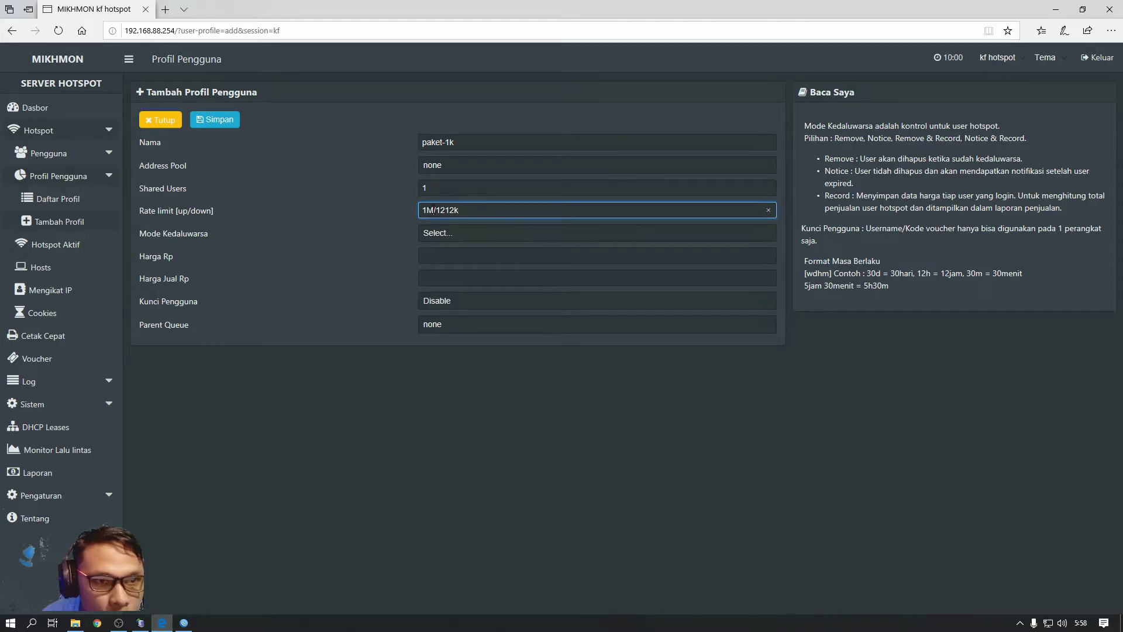
{"action": "double_click", "coordinate": [434, 210]}
{"action": "left_click_drag", "start_coordinate": [471, 211], "coordinate": [436, 210]}
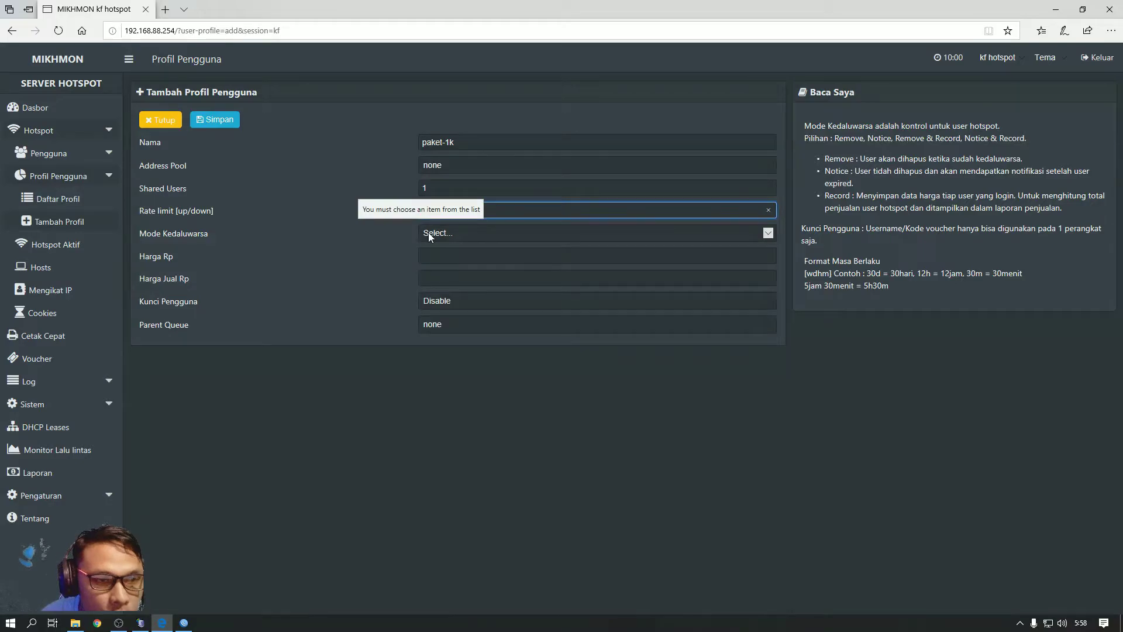
Set the expiry mode to Remove & Record with a 24h validity period
{"action": "left_click", "coordinate": [447, 233]}
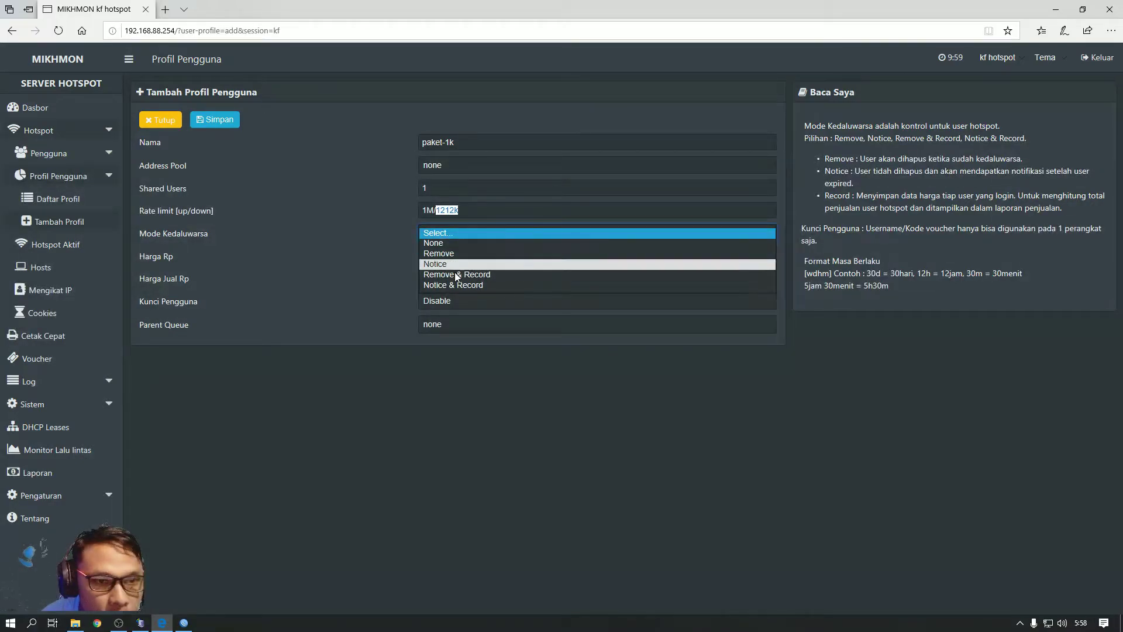
{"action": "left_click", "coordinate": [456, 279]}
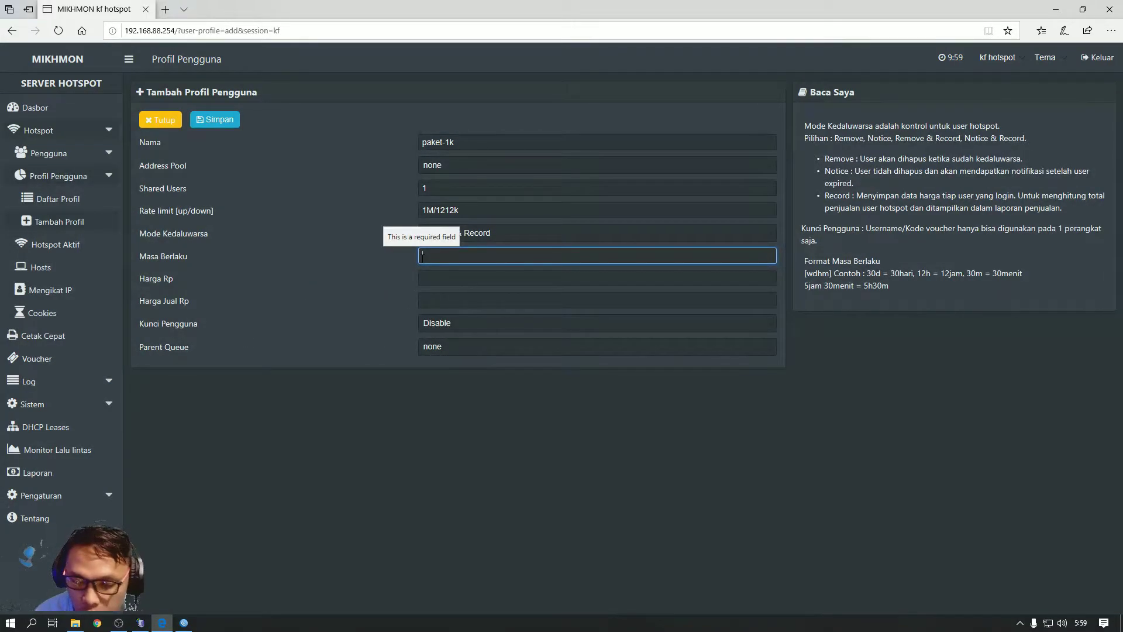
{"action": "type", "text": "24"}
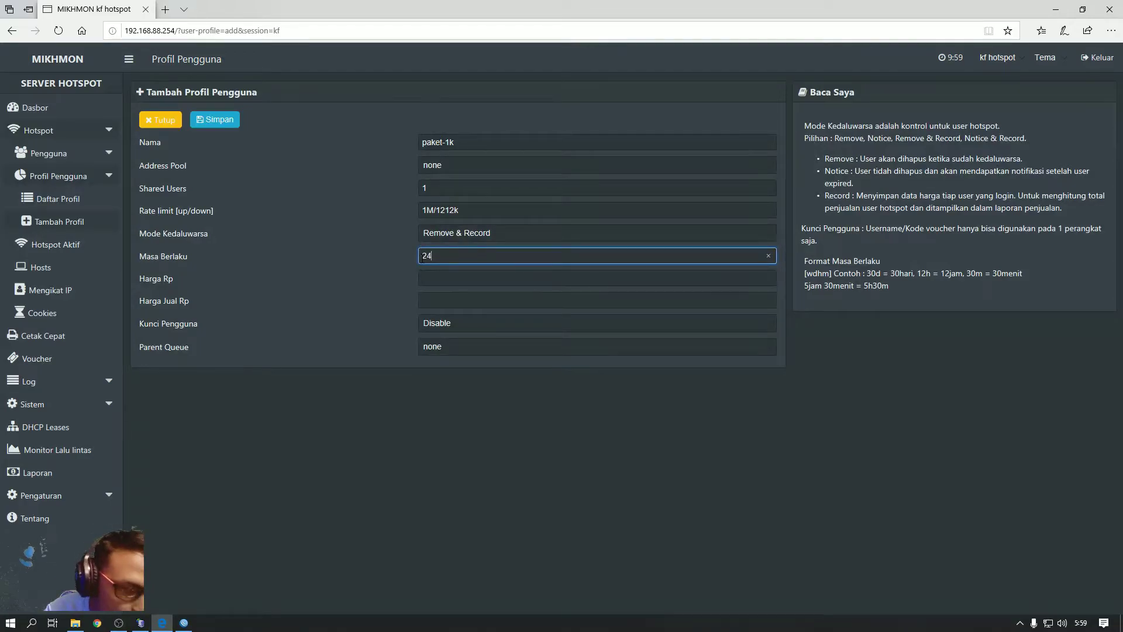
{"action": "type", "text": "h"}
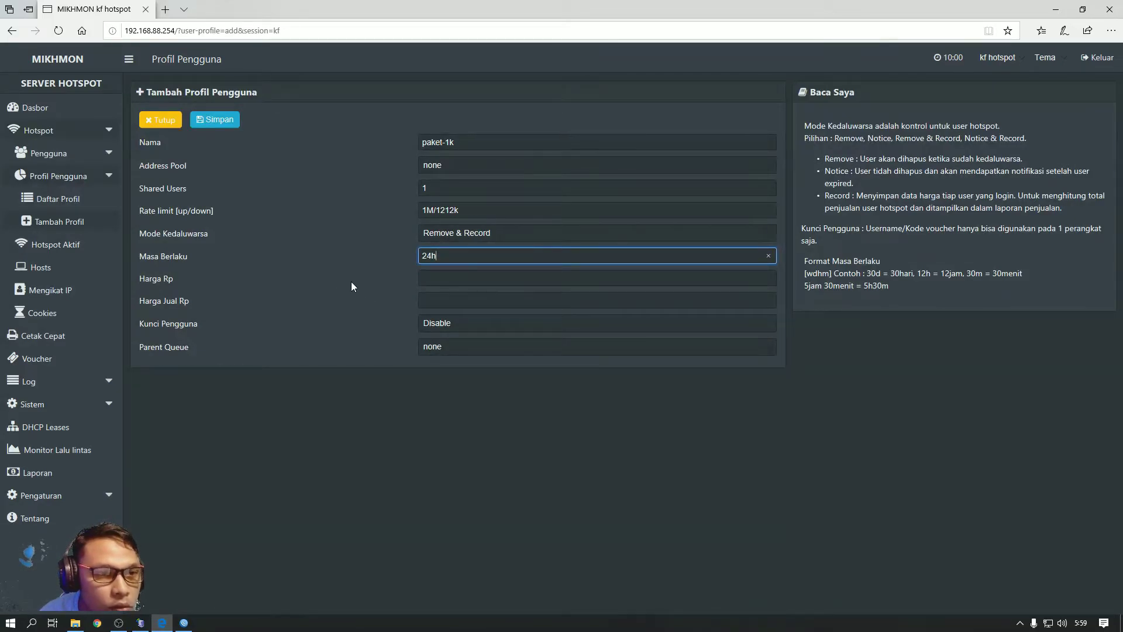
{"action": "left_click", "coordinate": [444, 280]}
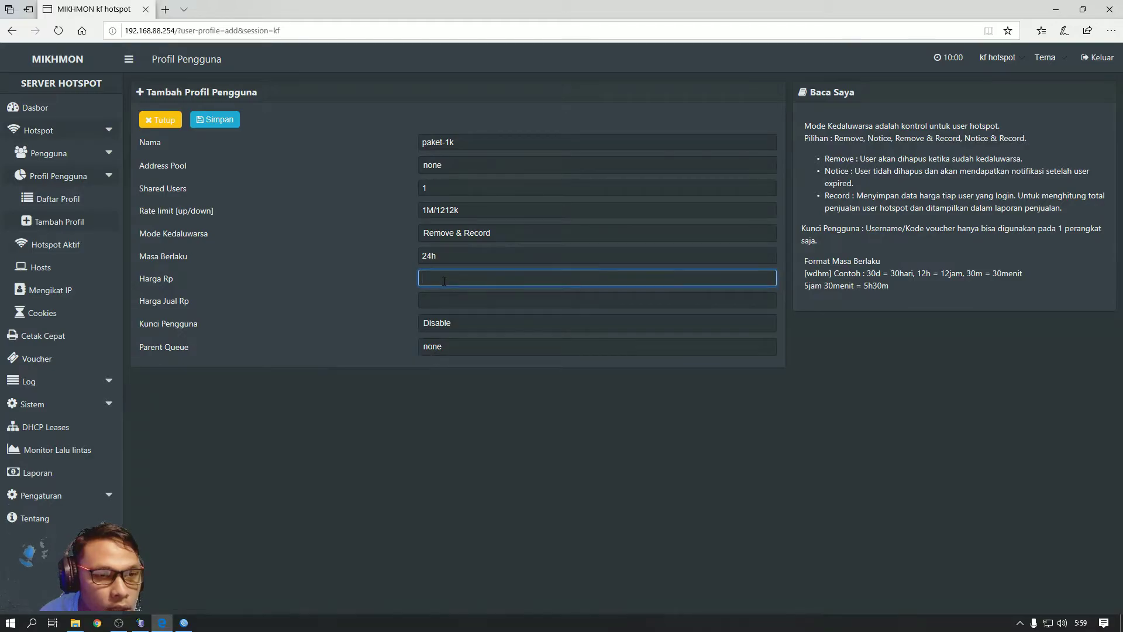
Enter price 800 and selling price 1000 for paket-1k
{"action": "type", "text": "1000"}
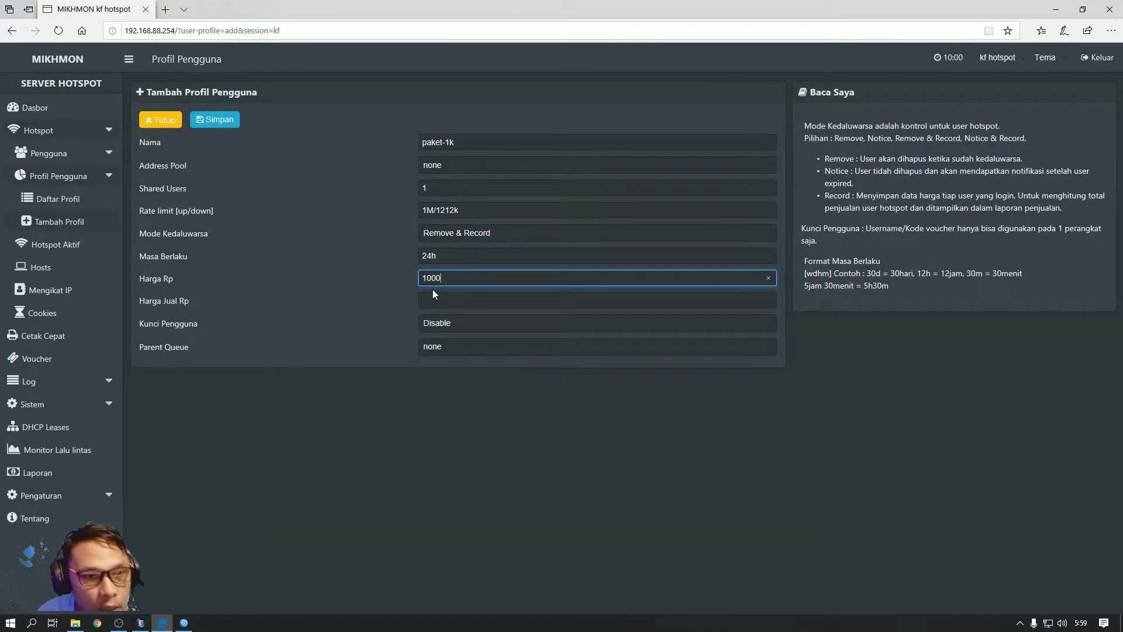
{"action": "left_click_drag", "start_coordinate": [431, 278], "coordinate": [421, 279]}
{"action": "type", "text": "8"}
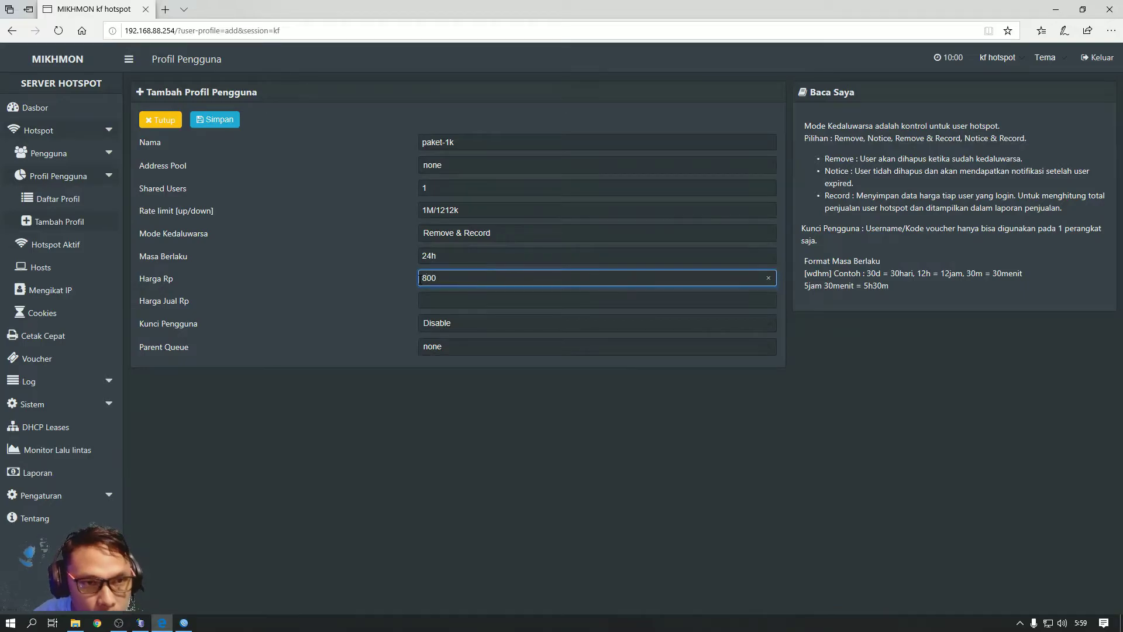
{"action": "left_click", "coordinate": [434, 303]}
{"action": "type", "text": "1000"}
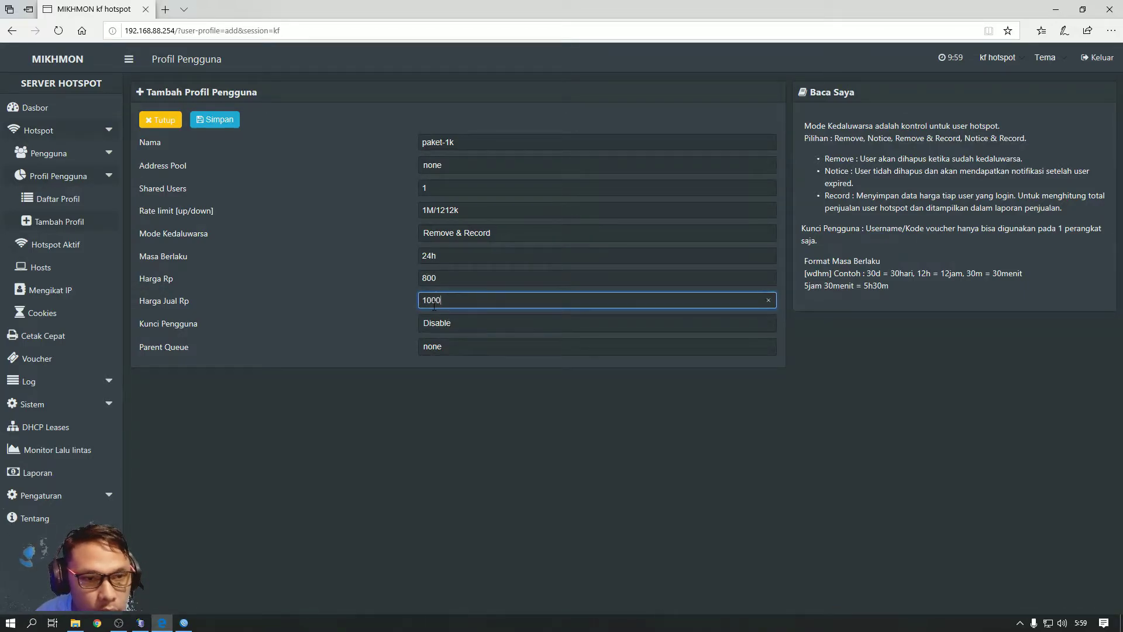
Enable user lock, save the paket-1k profile, and close the form
{"action": "left_click", "coordinate": [456, 322]}
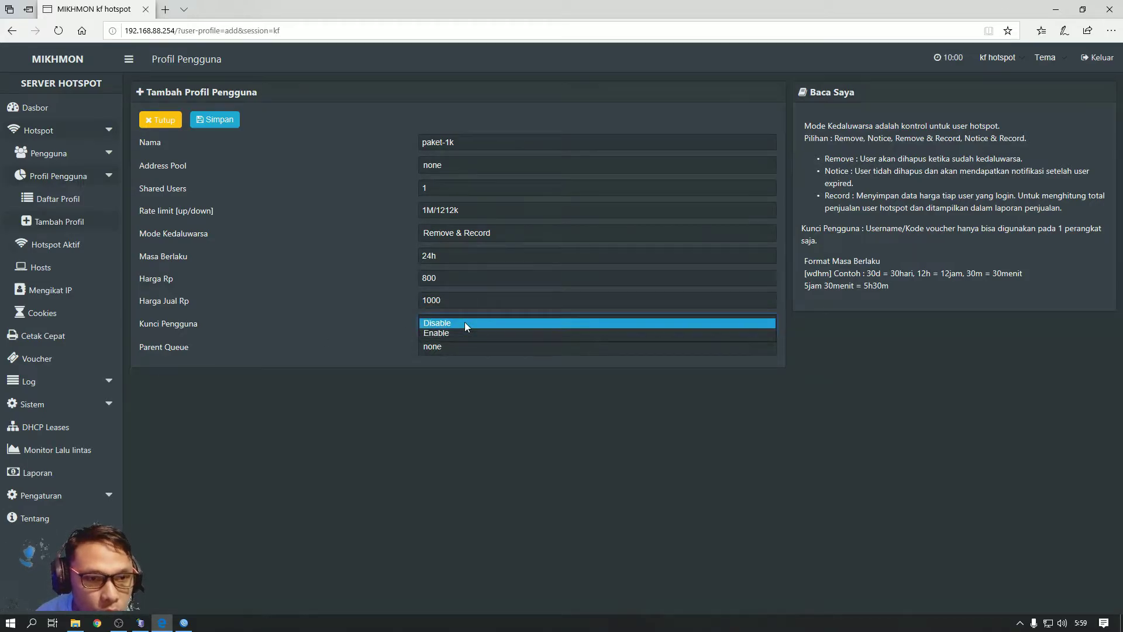
{"action": "left_click", "coordinate": [455, 332]}
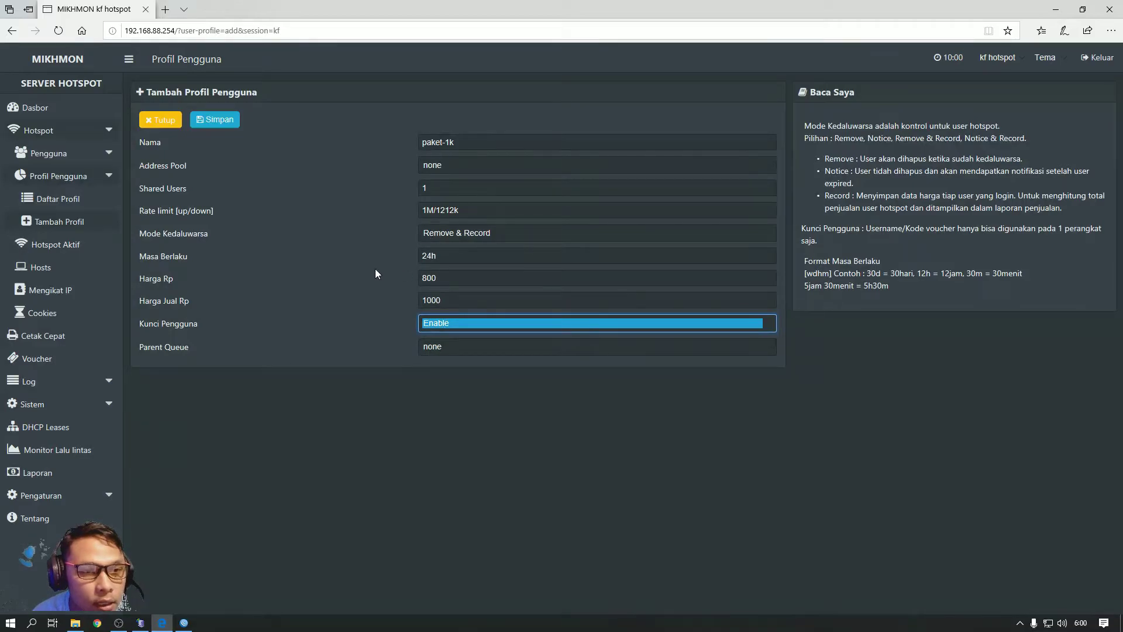
{"action": "left_click", "coordinate": [222, 124]}
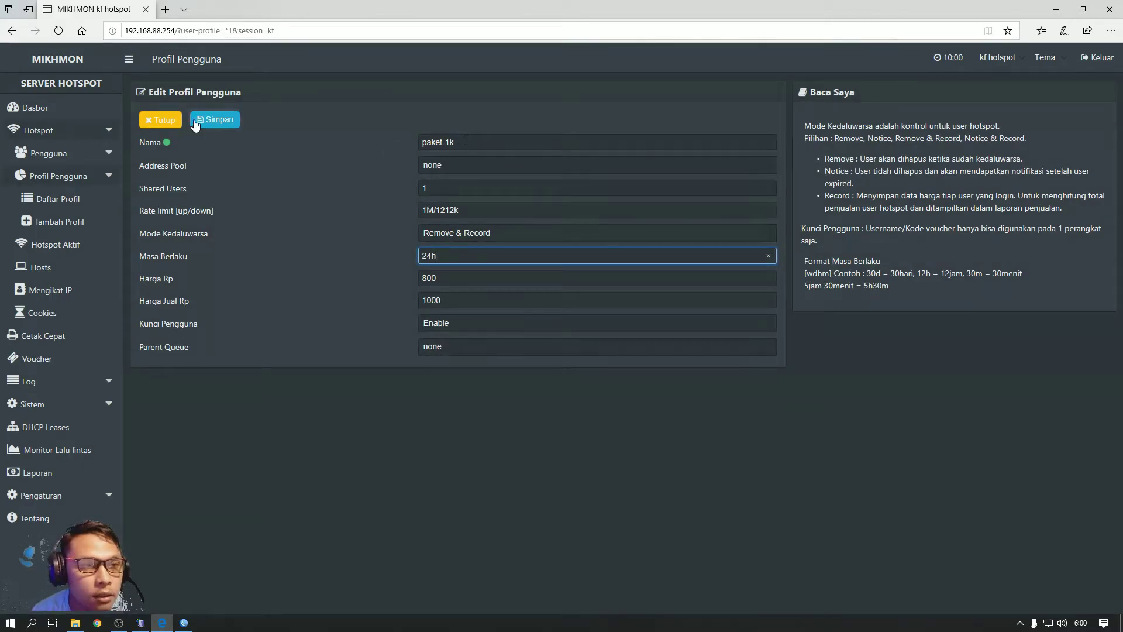
{"action": "left_click", "coordinate": [159, 120]}
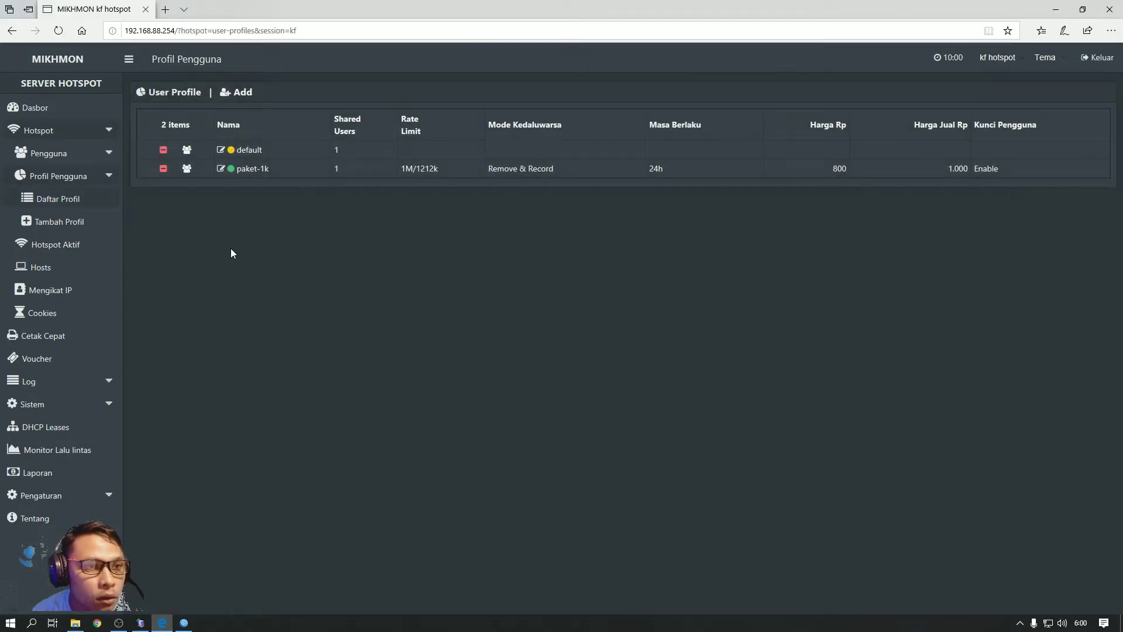
Start a new profile named Paket-2k and enter its rate limit
{"action": "left_click", "coordinate": [241, 94]}
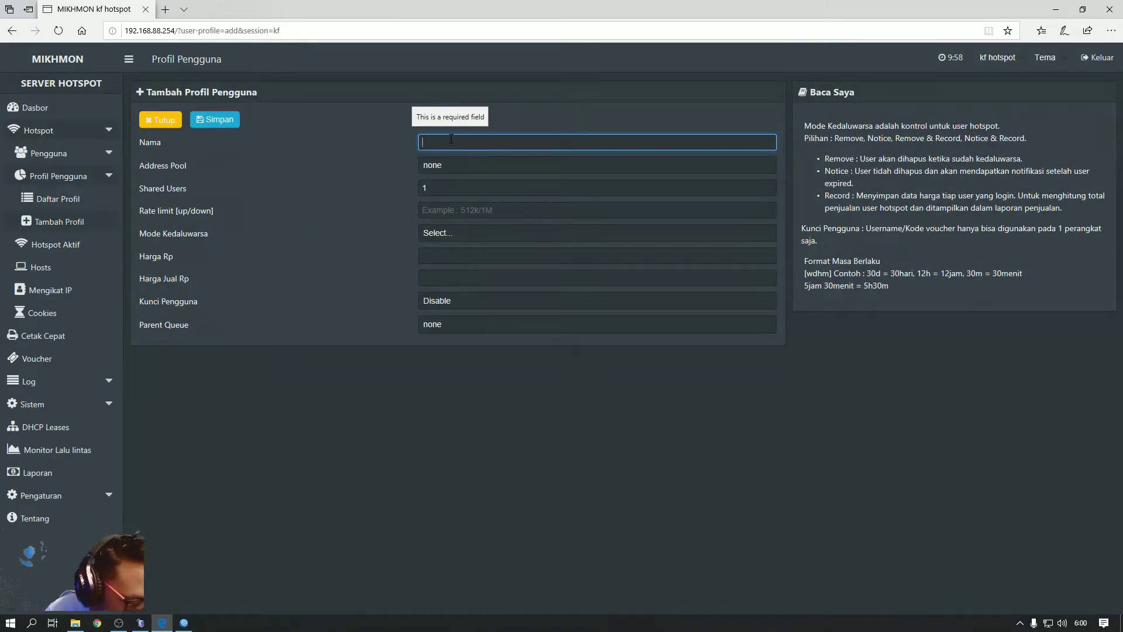
{"action": "type", "text": "Pa"}
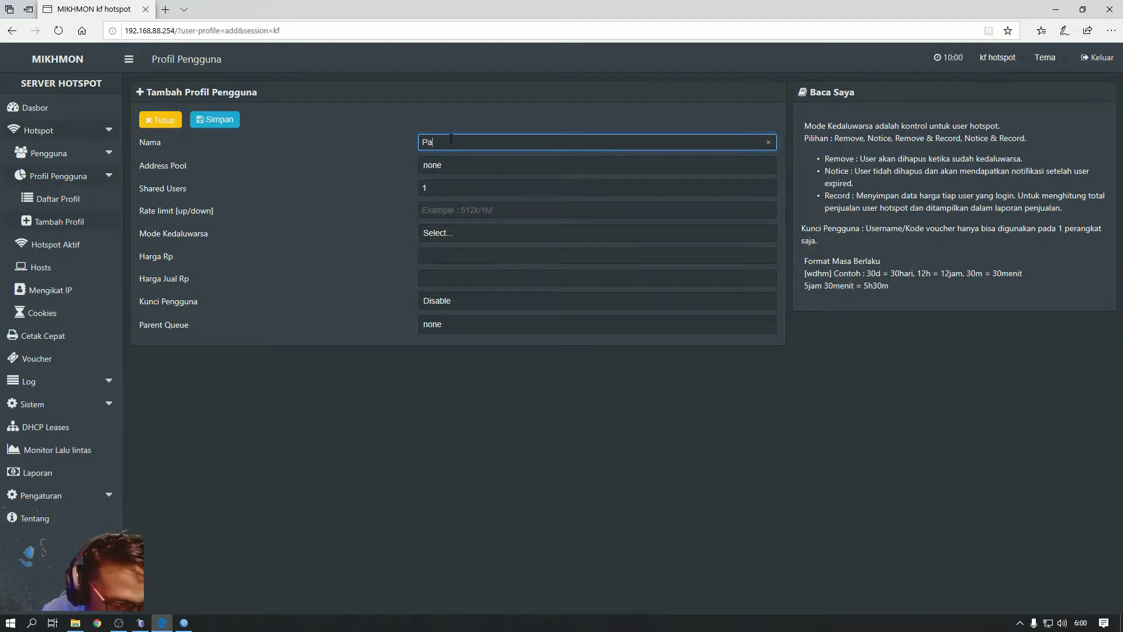
{"action": "type", "text": "ket 2k"}
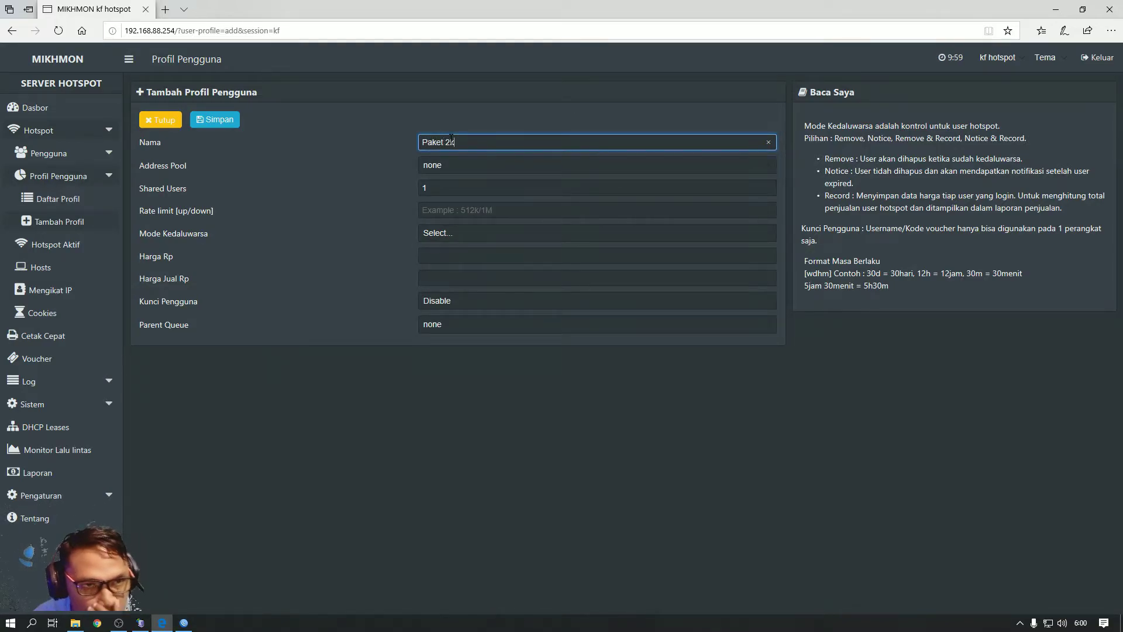
{"action": "left_click", "coordinate": [445, 188]}
{"action": "left_click", "coordinate": [446, 209]}
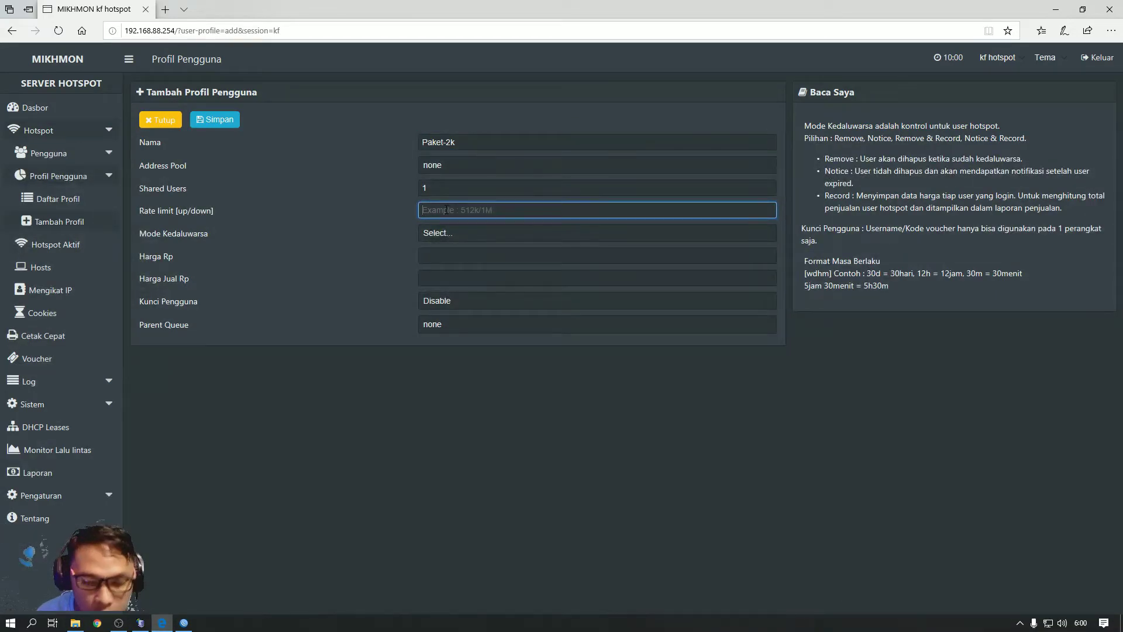
{"action": "type", "text": "1"}
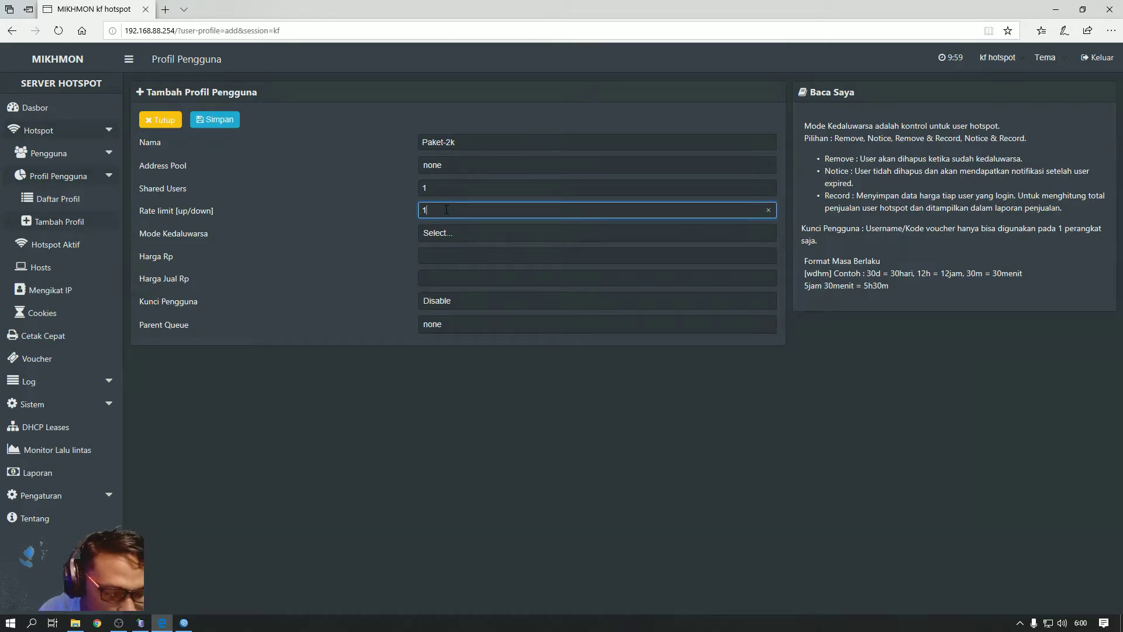
{"action": "type", "text": "M/12'12"}
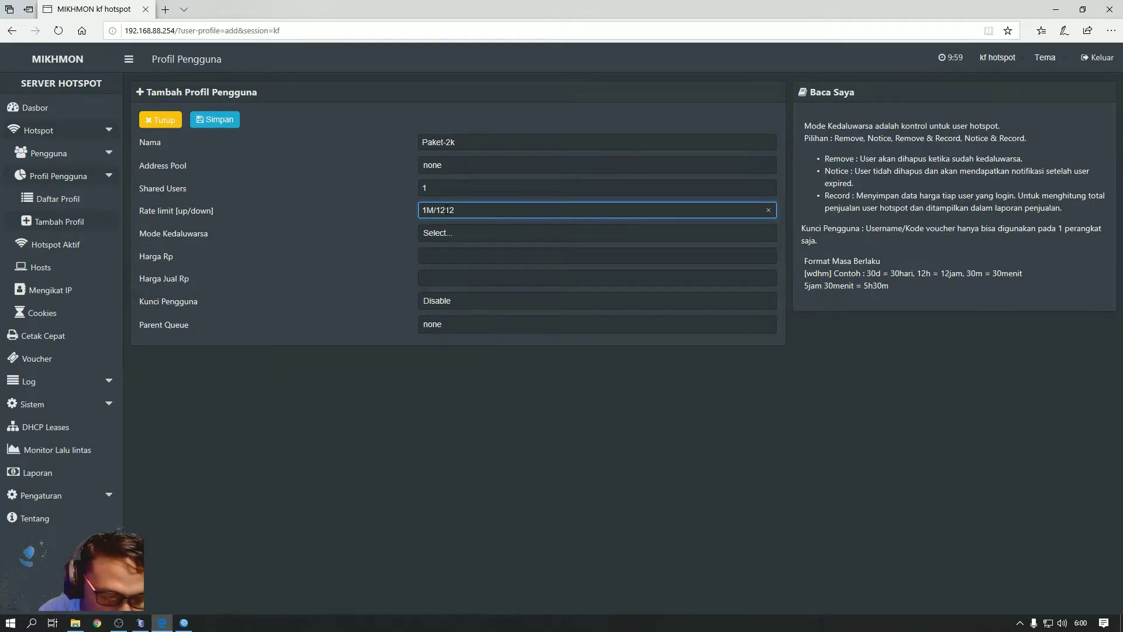
{"action": "type", "text": "k"}
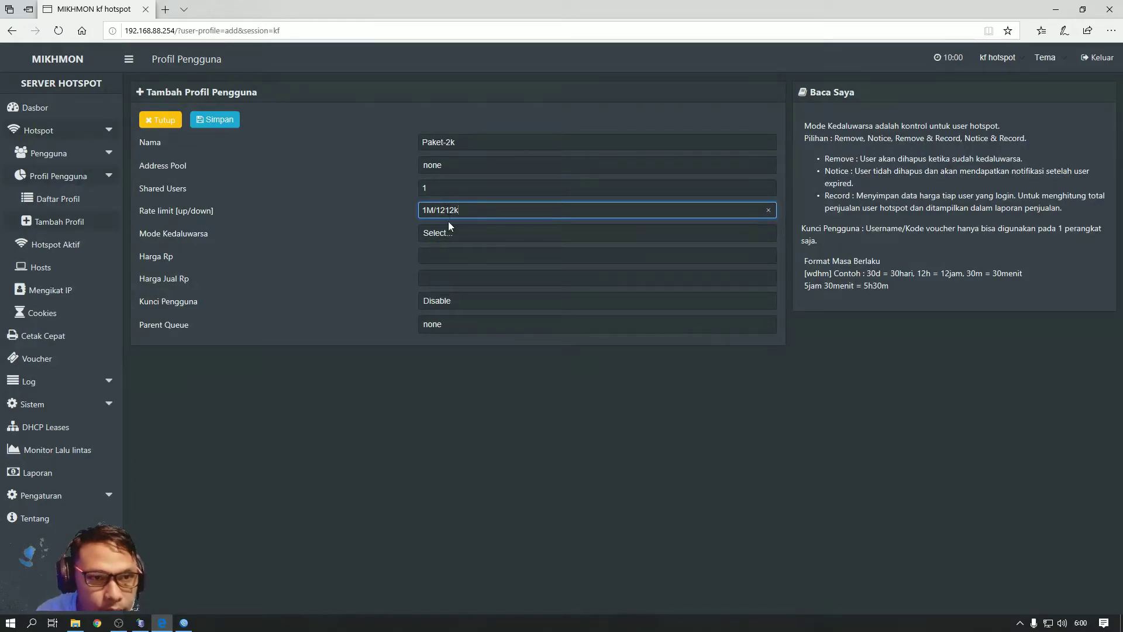
Set Paket-2k's expiry mode to Remove & Record with 24h validity
{"action": "left_click", "coordinate": [445, 233]}
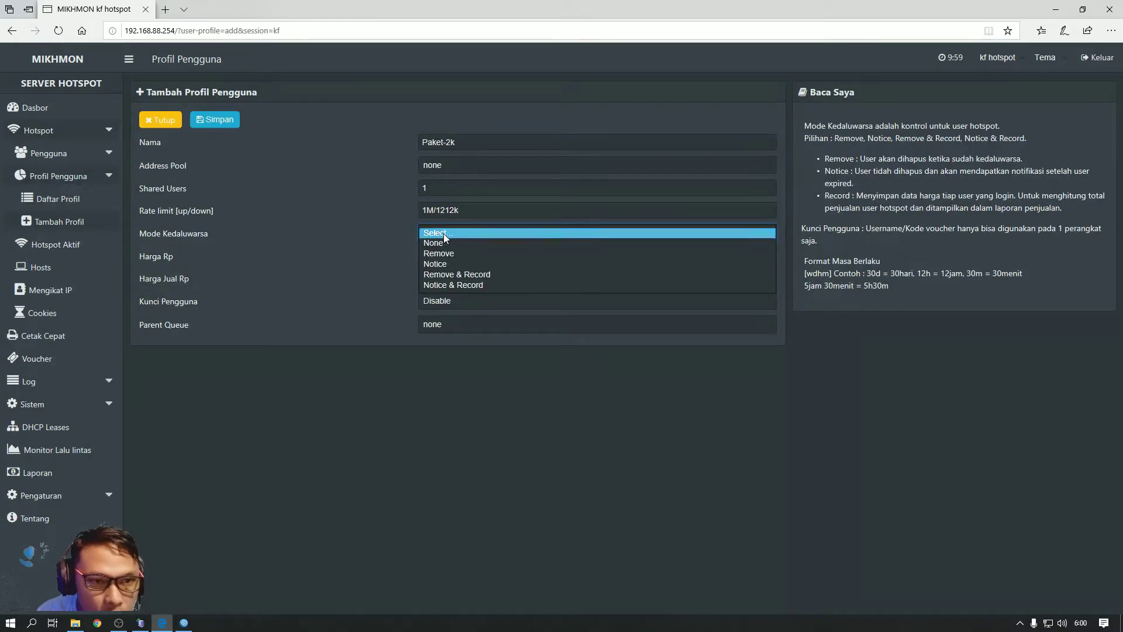
{"action": "left_click", "coordinate": [455, 275]}
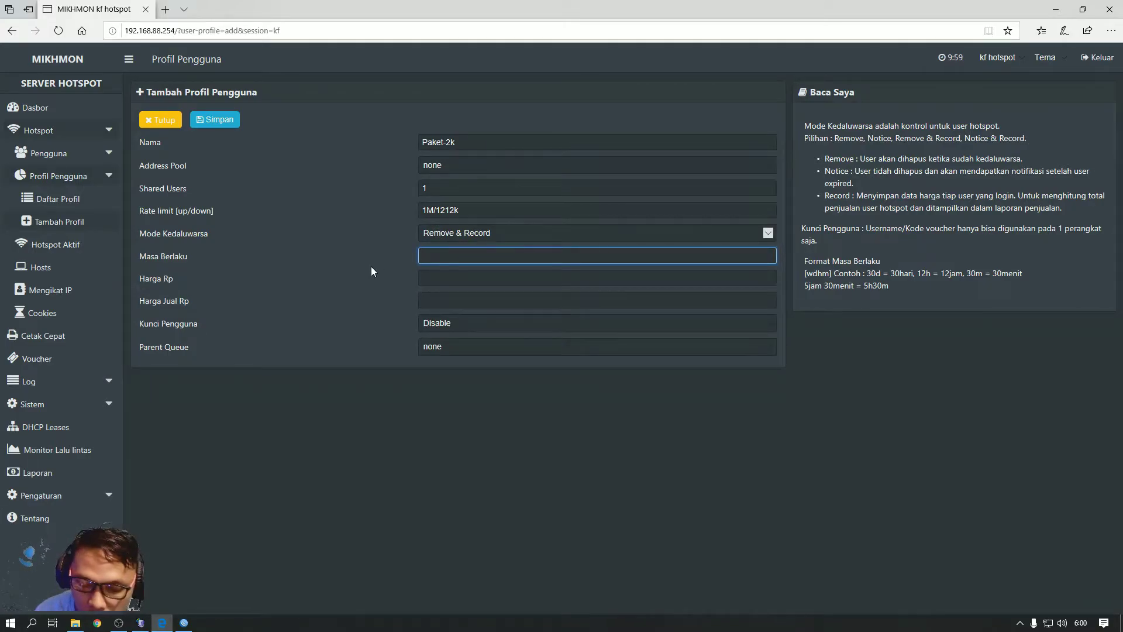
{"action": "type", "text": "24h"}
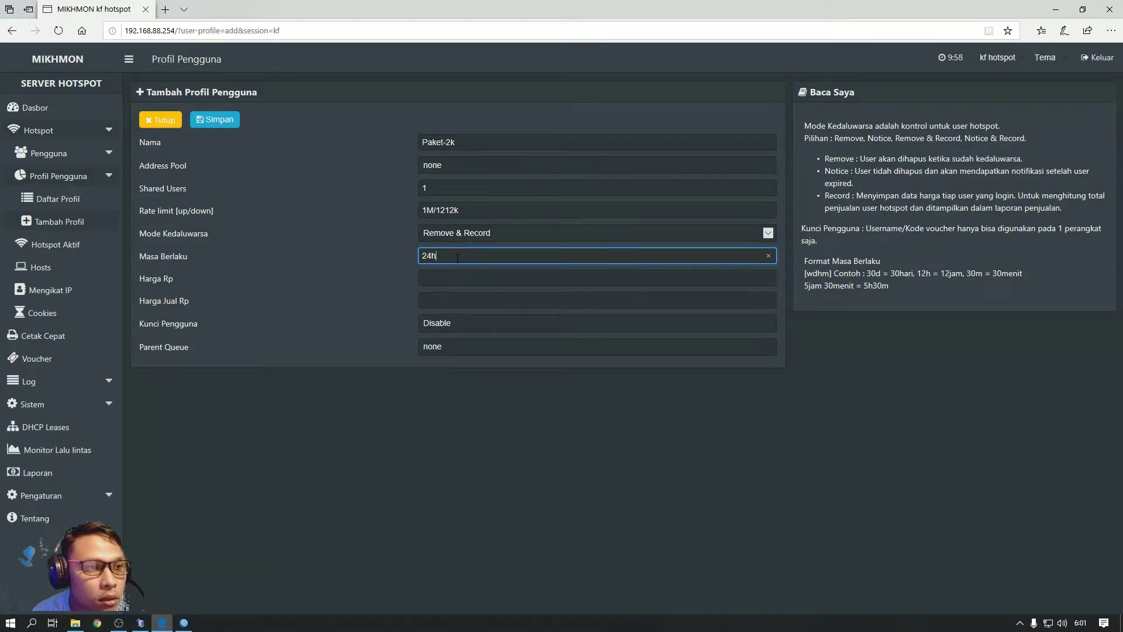
{"action": "left_click_drag", "start_coordinate": [458, 257], "coordinate": [411, 264]}
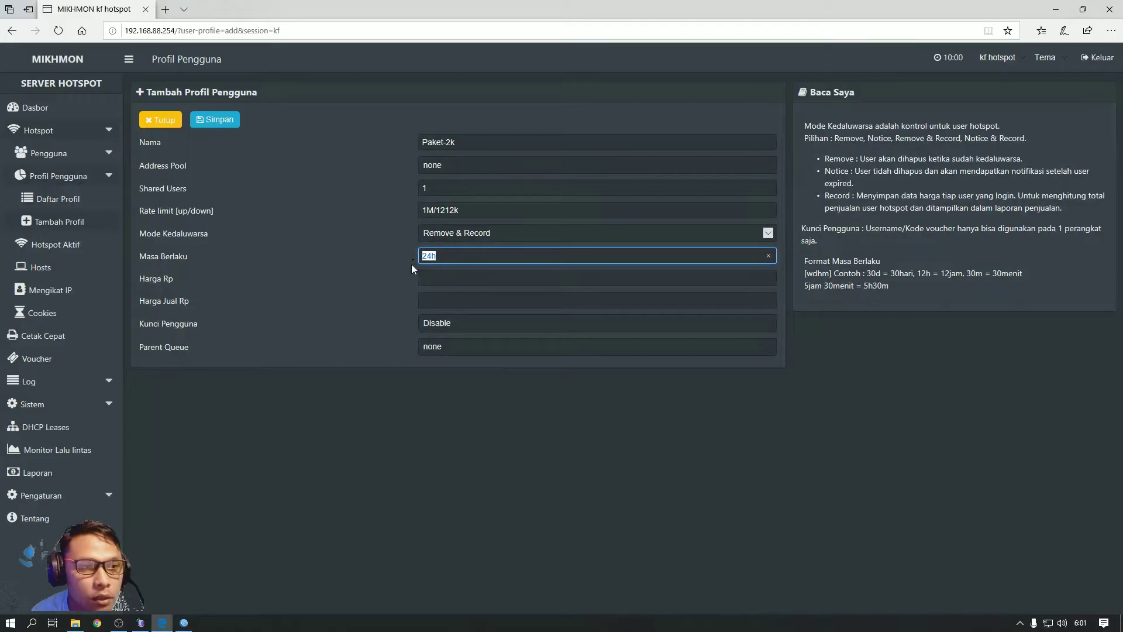
{"action": "left_click", "coordinate": [470, 259]}
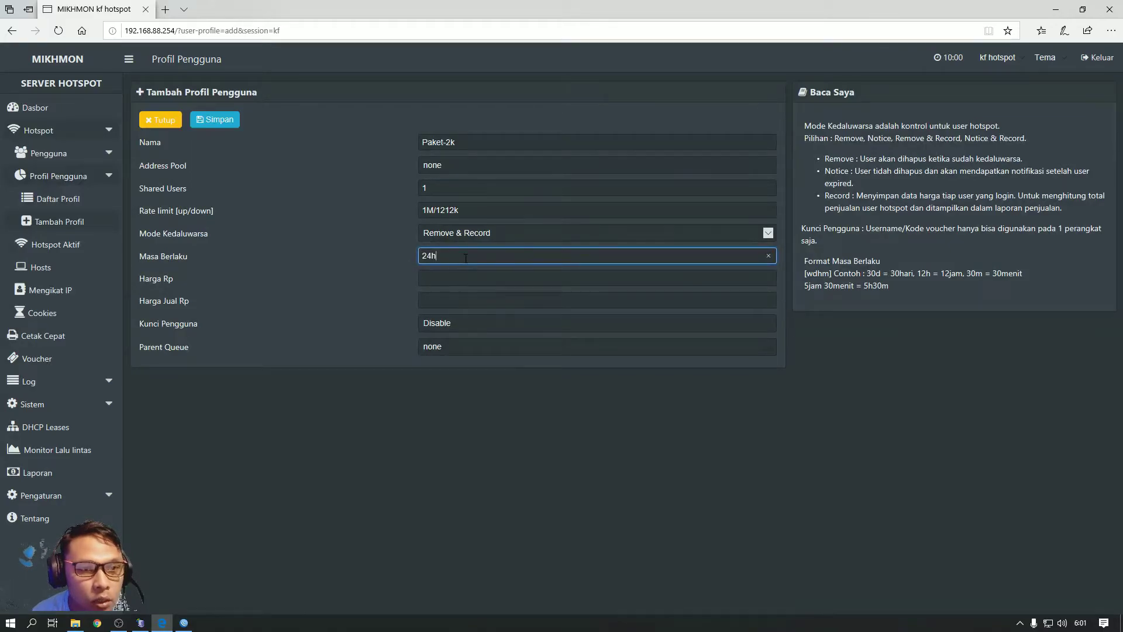
{"action": "left_click_drag", "start_coordinate": [465, 258], "coordinate": [403, 263]}
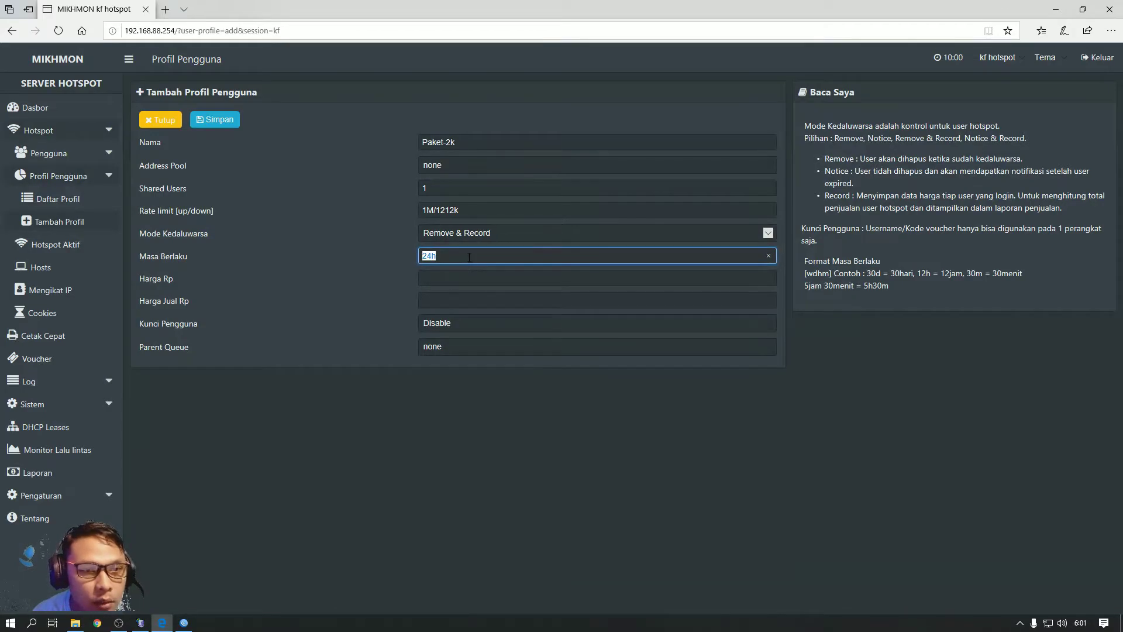
{"action": "type", "text": "24h"}
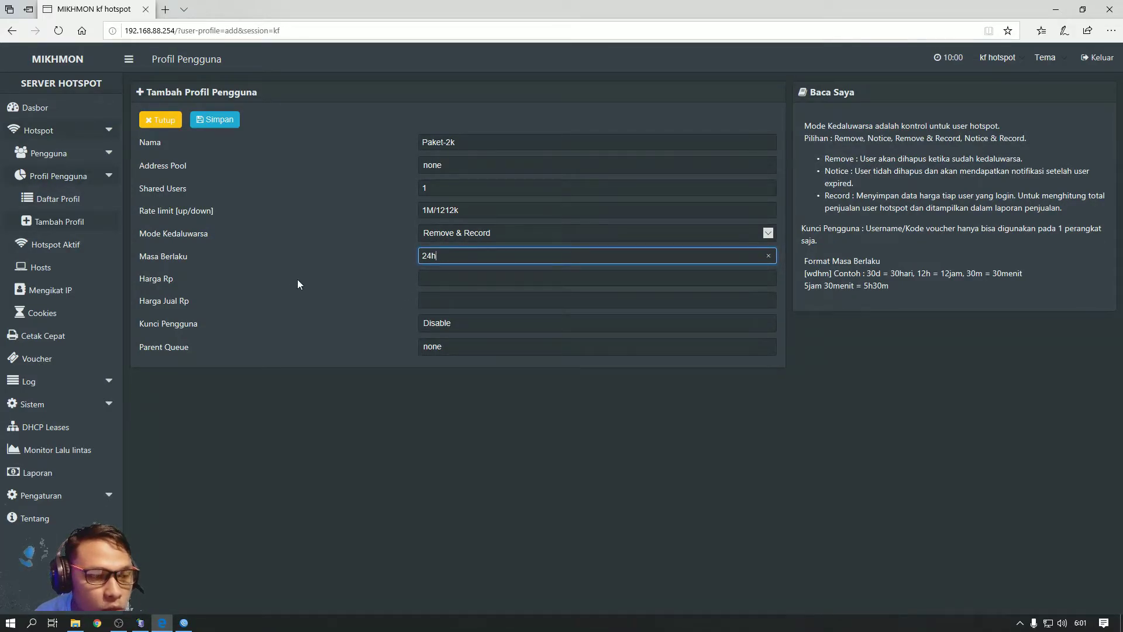
Enter price 1500 and selling price 2000
{"action": "left_click", "coordinate": [452, 279]}
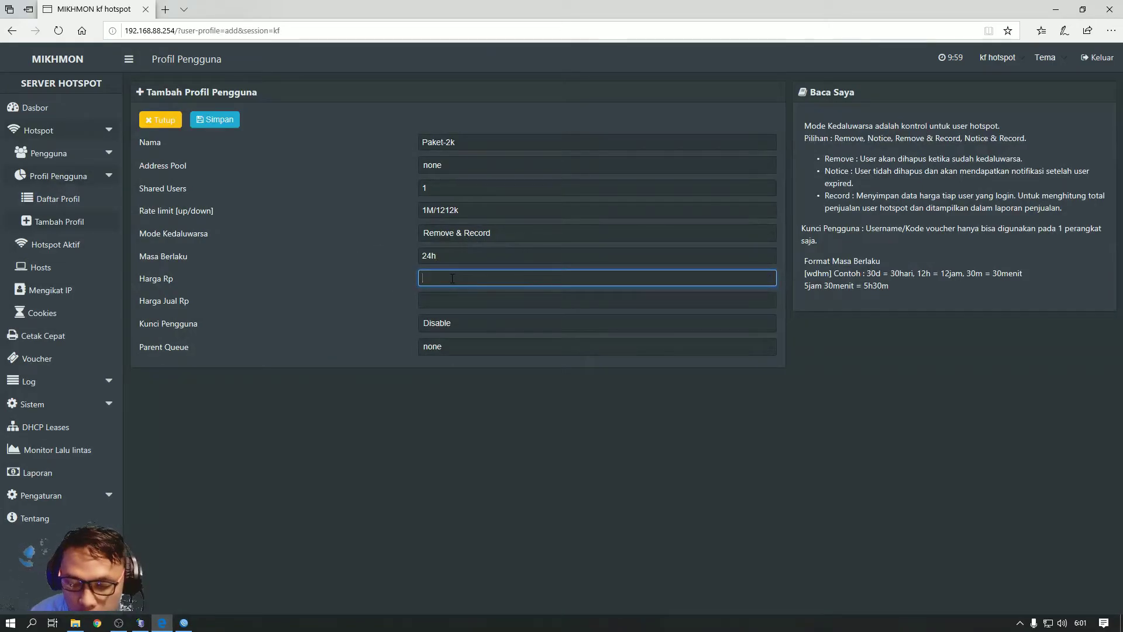
{"action": "type", "text": "1500"}
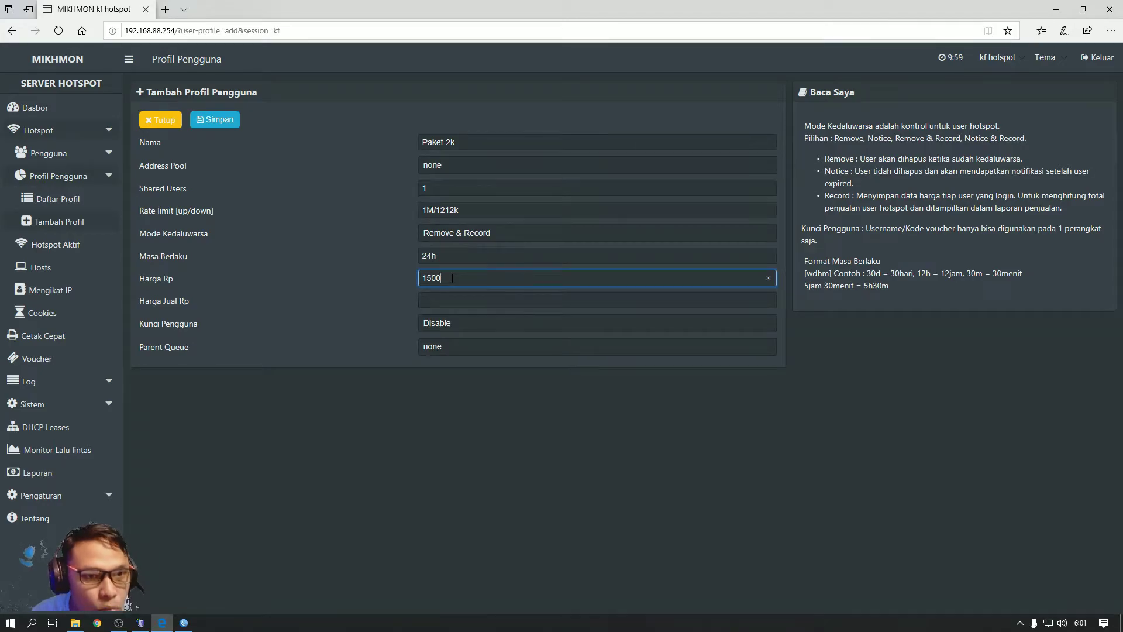
{"action": "left_click", "coordinate": [451, 296]}
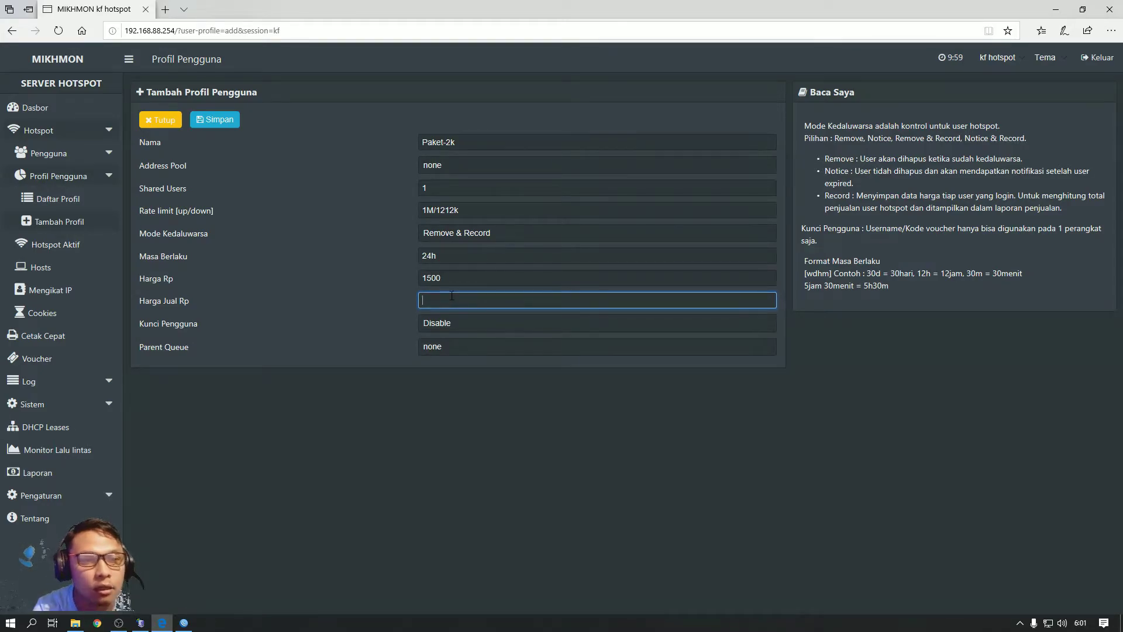
{"action": "type", "text": "2000"}
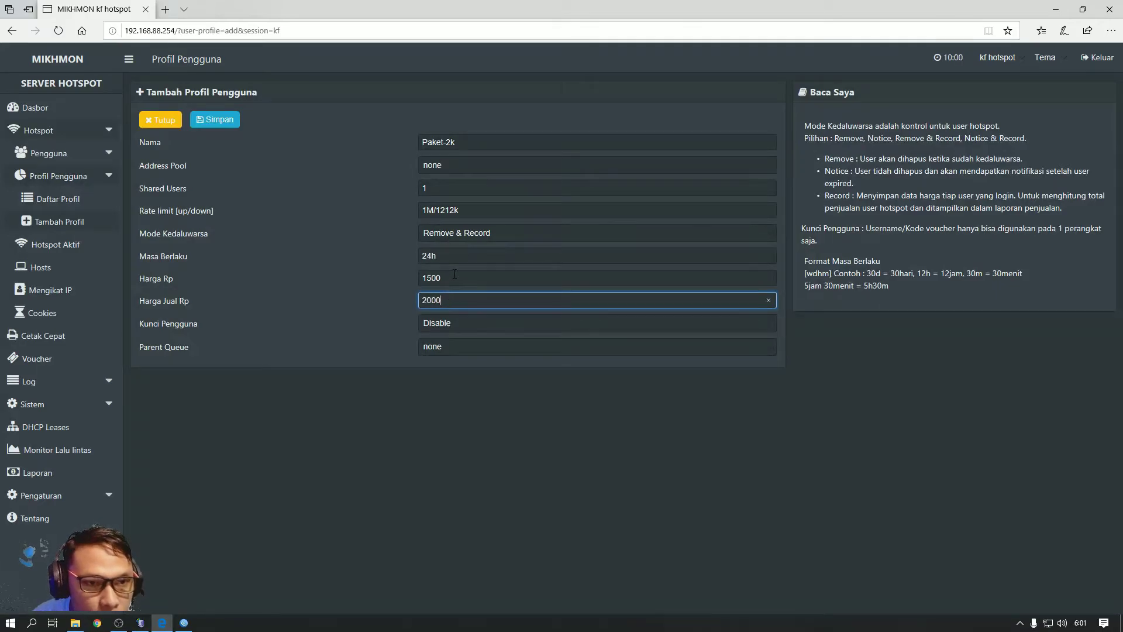
{"action": "left_click", "coordinate": [447, 279]}
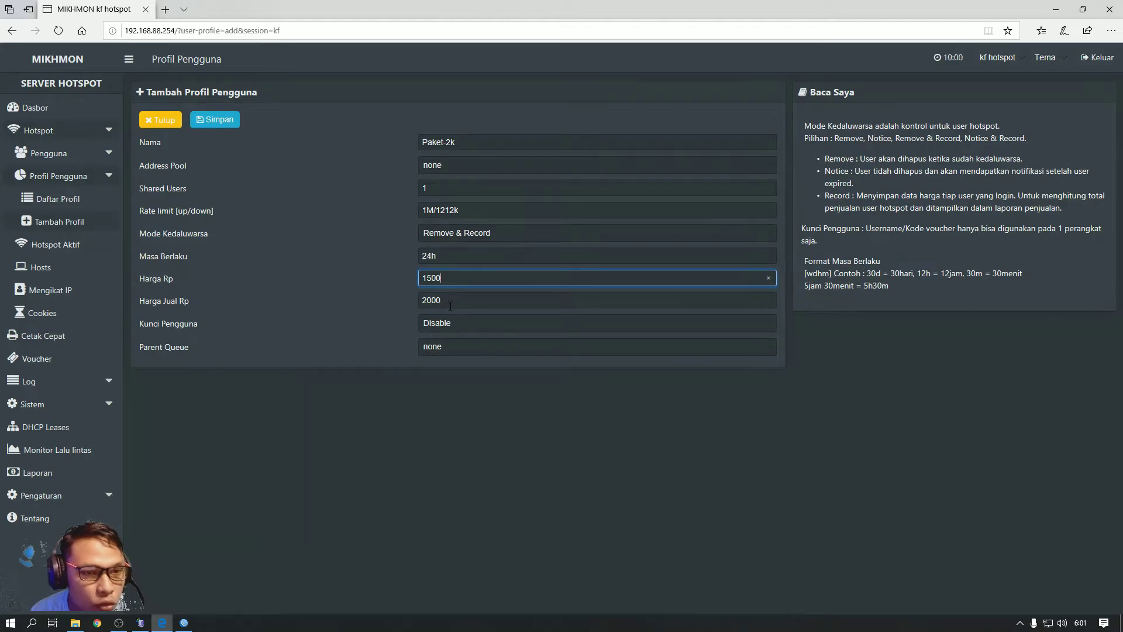
Enable user lock, save Paket-2k, and close the form
{"action": "left_click", "coordinate": [451, 322]}
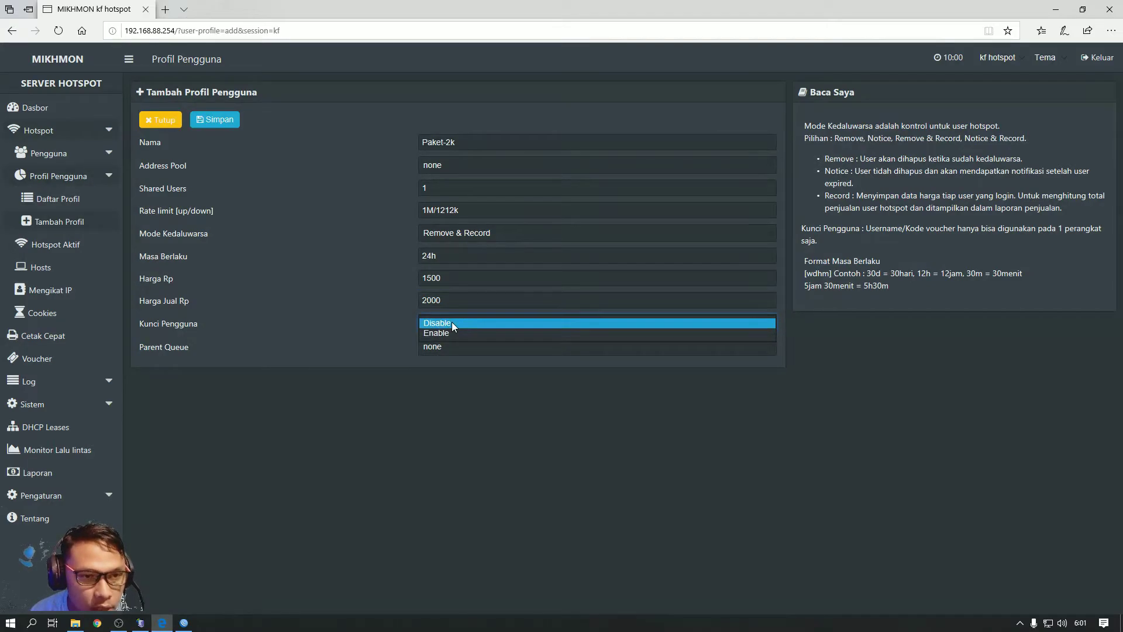
{"action": "left_click", "coordinate": [451, 332]}
{"action": "left_click", "coordinate": [212, 122]}
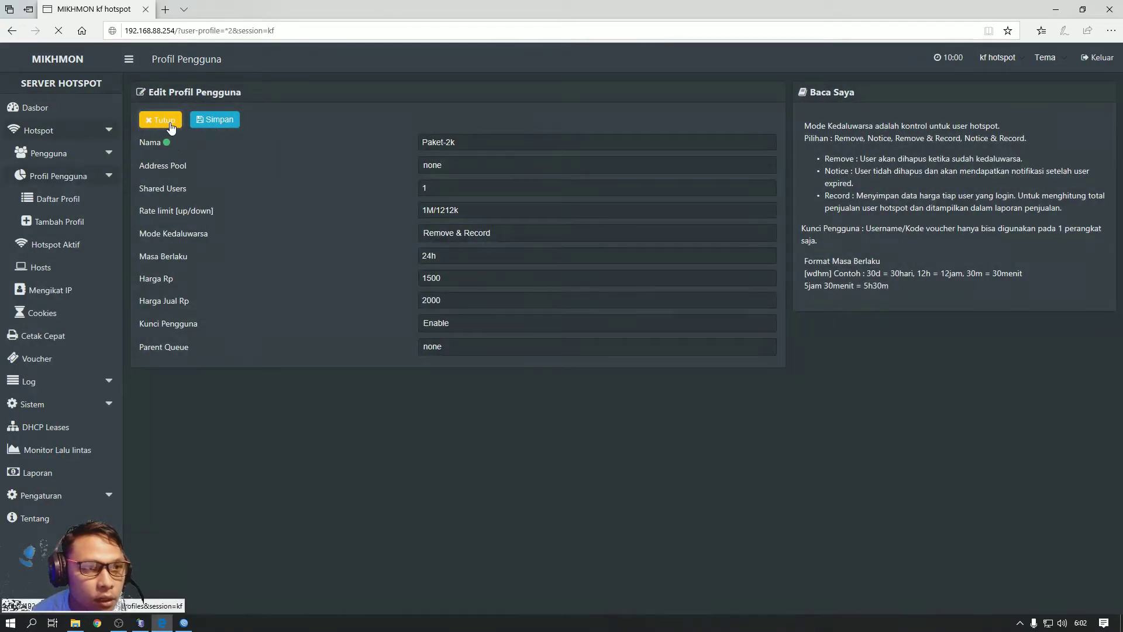
{"action": "left_click", "coordinate": [163, 119]}
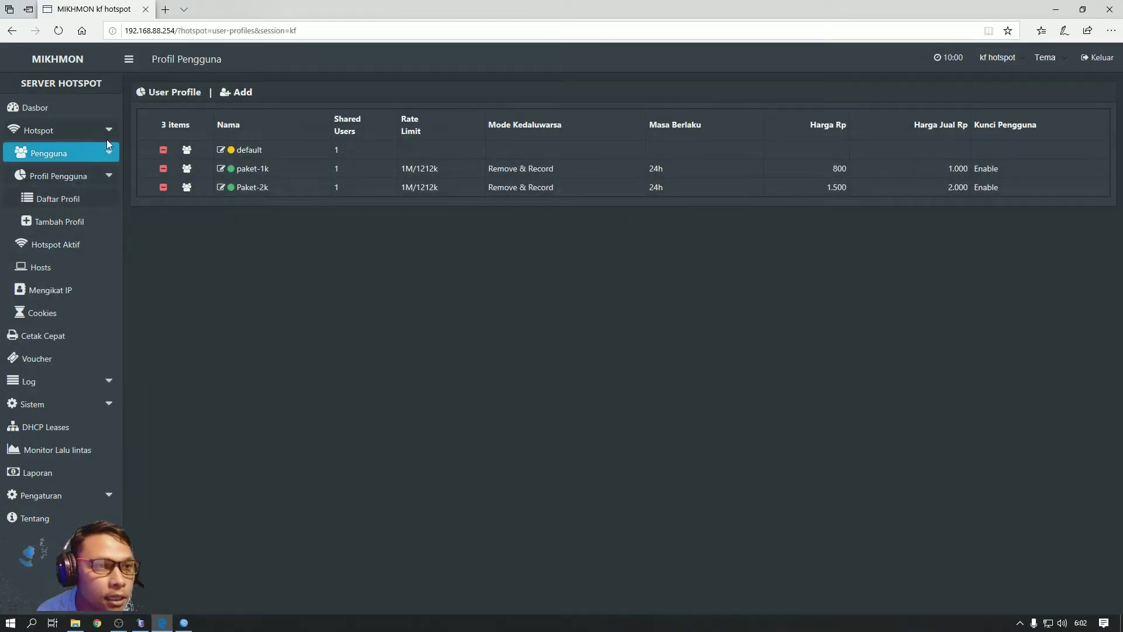
Start a new user profile named Paket-Bulanan-1-hp with rate limit 1212k/1515k
{"action": "left_click", "coordinate": [243, 97]}
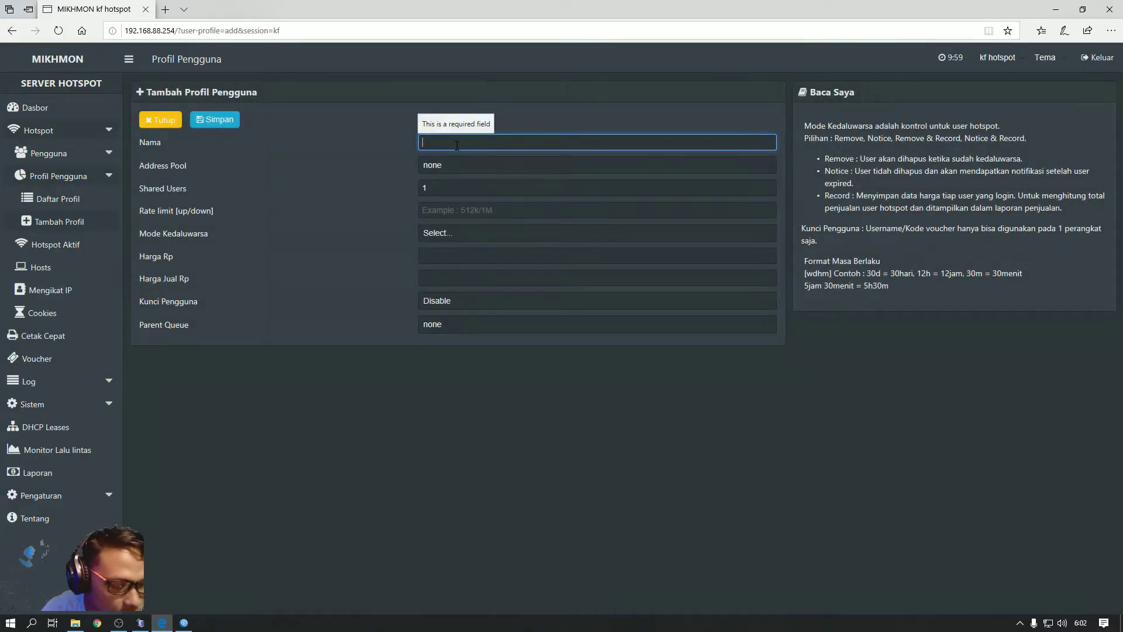
{"action": "type", "text": "Pa"}
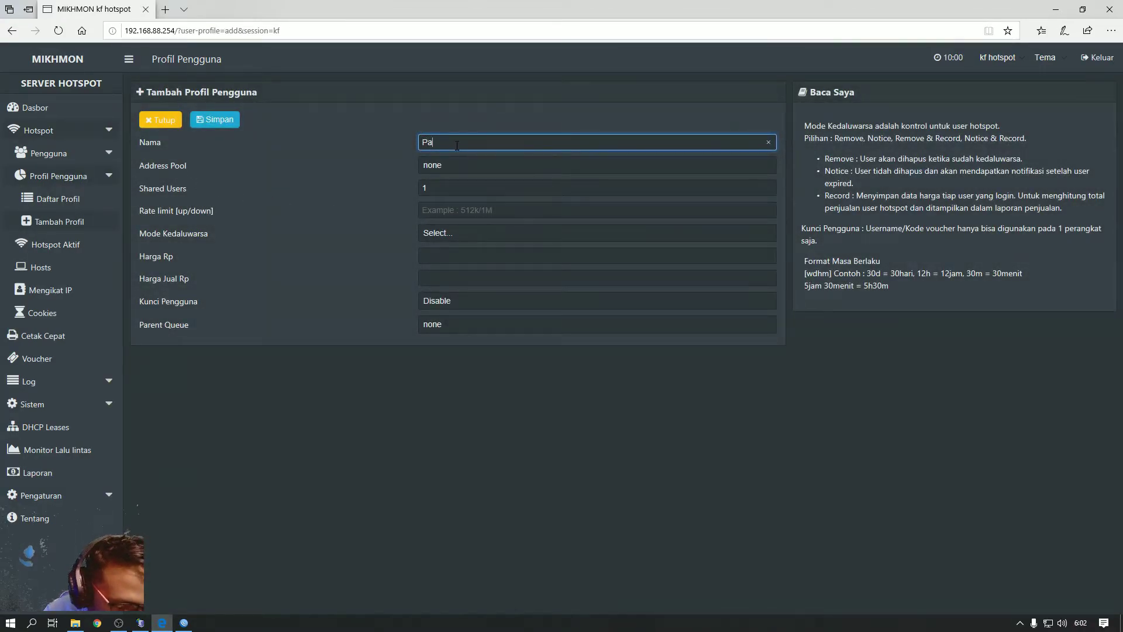
{"action": "type", "text": "ket B"}
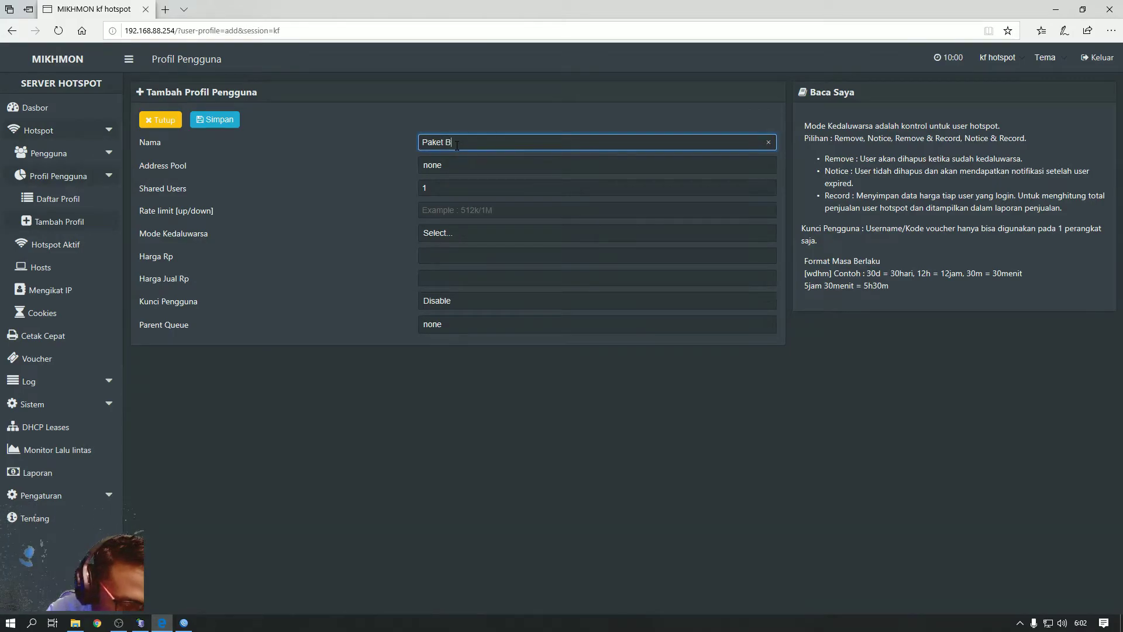
{"action": "type", "text": "ulanan"}
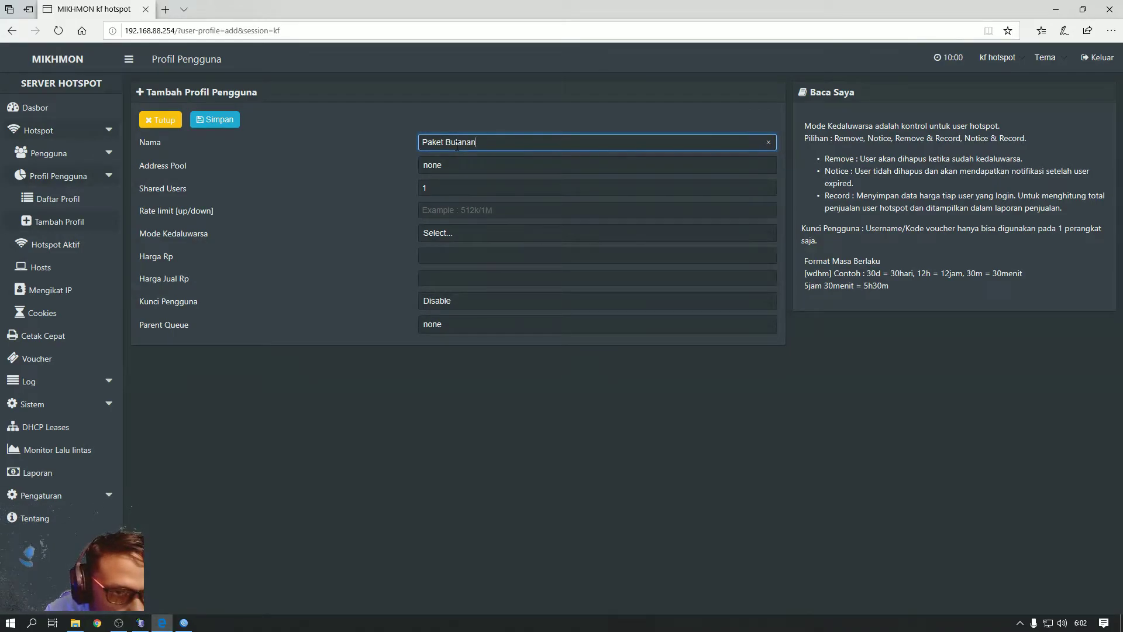
{"action": "type", "text": " 1"}
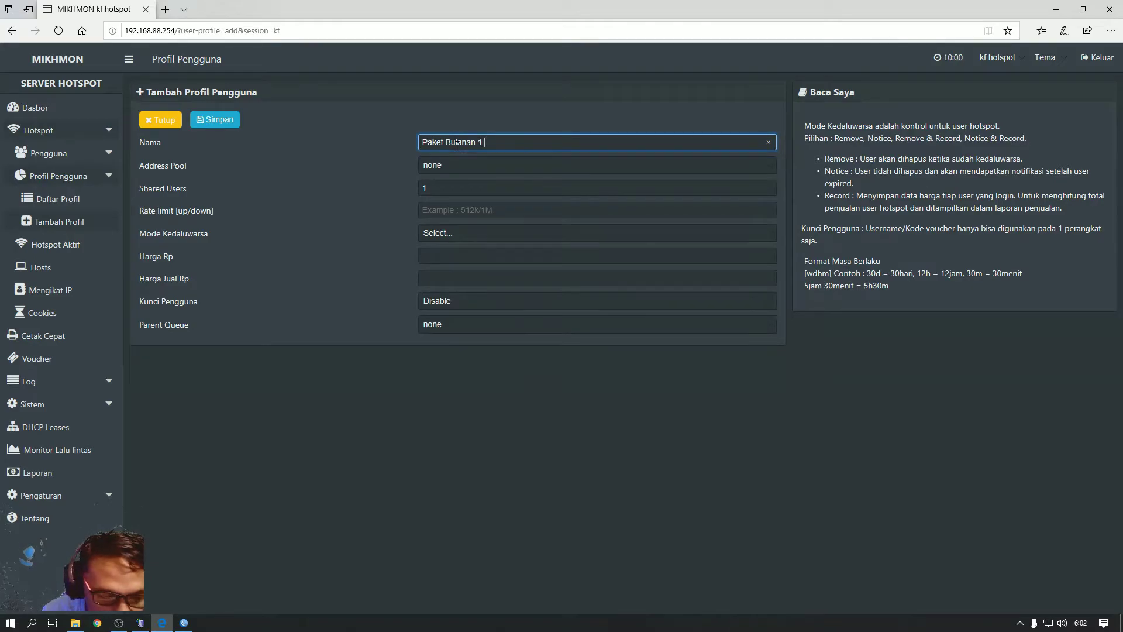
{"action": "type", "text": " hp"}
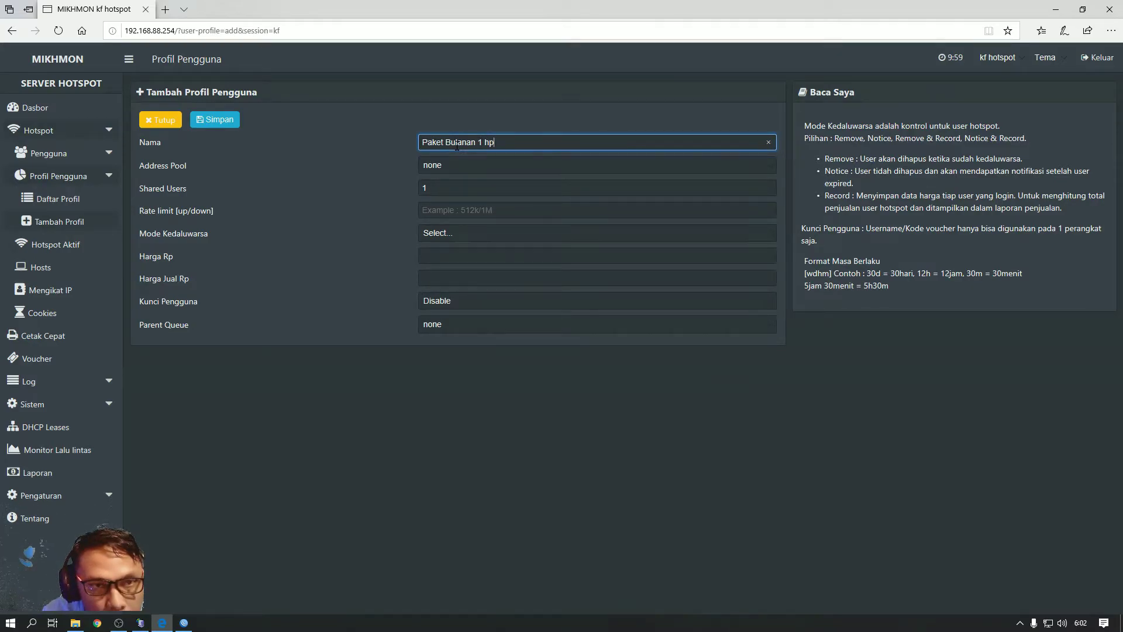
{"action": "left_click", "coordinate": [439, 187]}
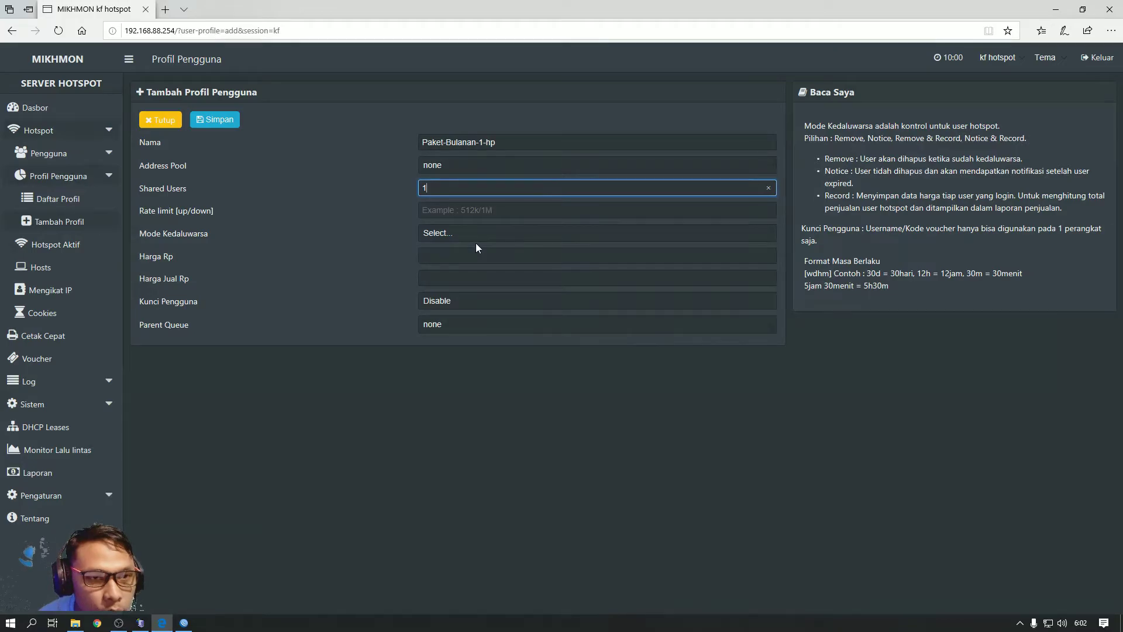
{"action": "left_click", "coordinate": [467, 205]}
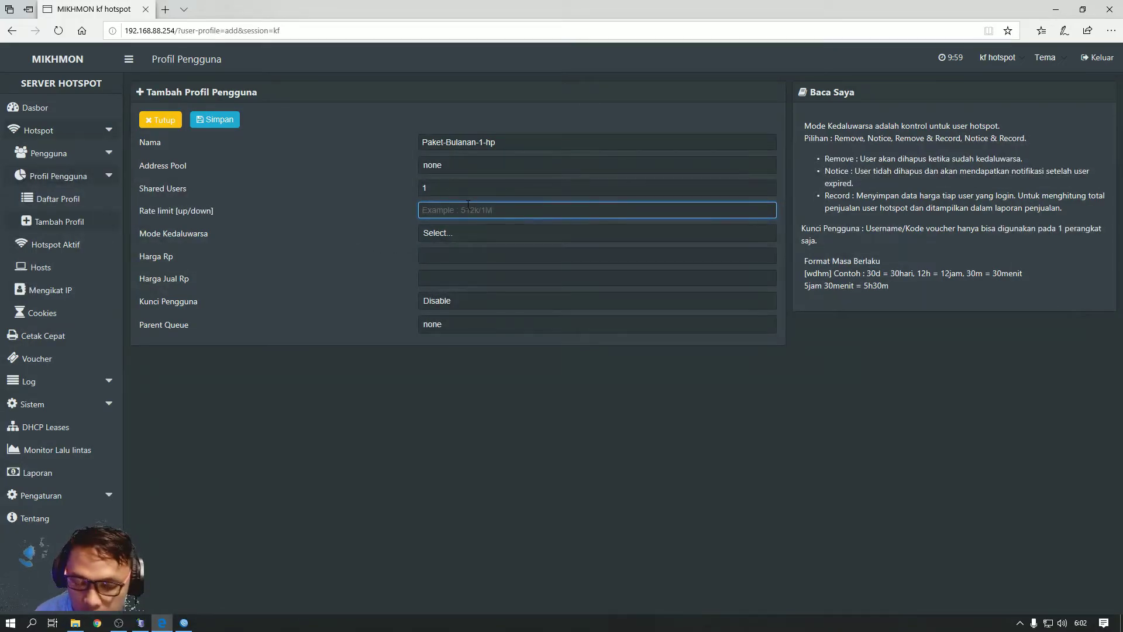
{"action": "type", "text": "1212"}
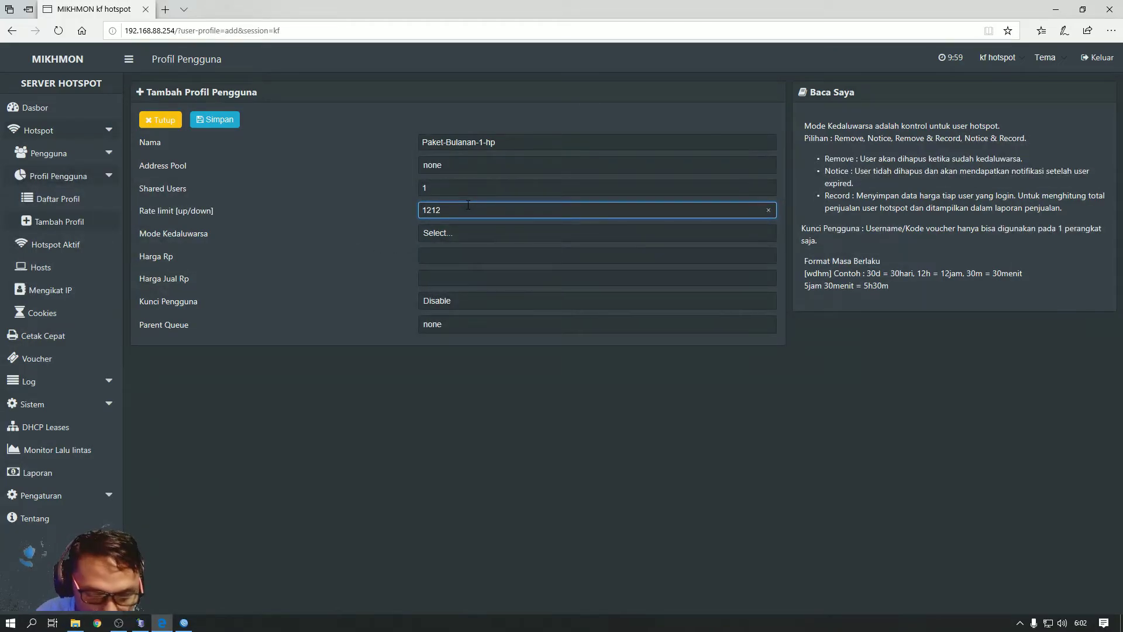
{"action": "type", "text": "k"}
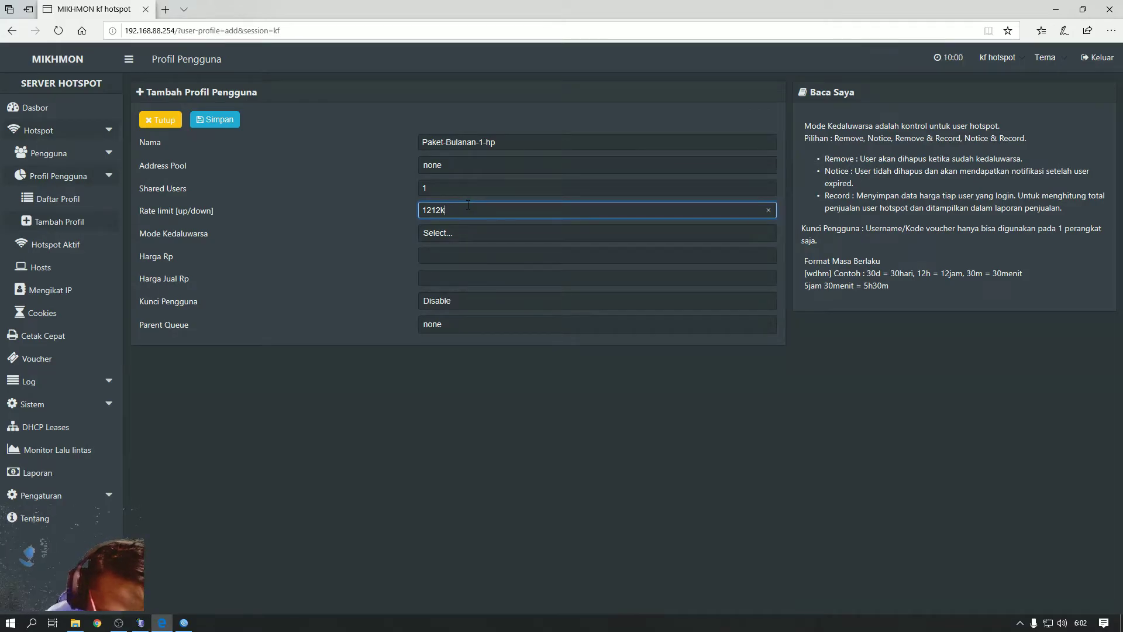
{"action": "type", "text": "/"}
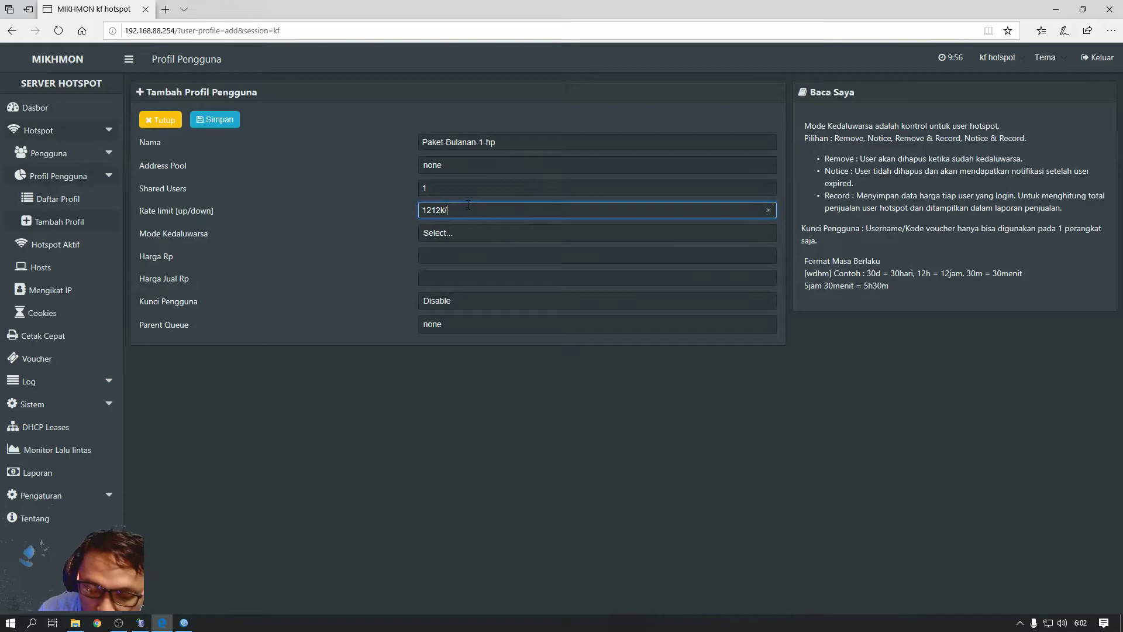
{"action": "type", "text": "1515"}
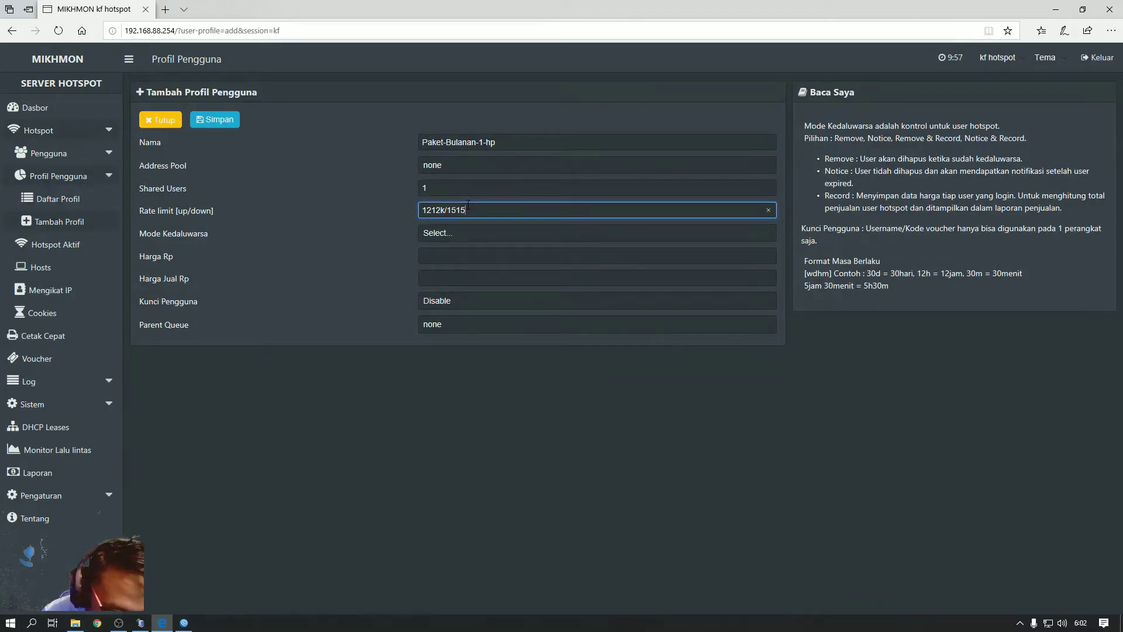
{"action": "type", "text": "k"}
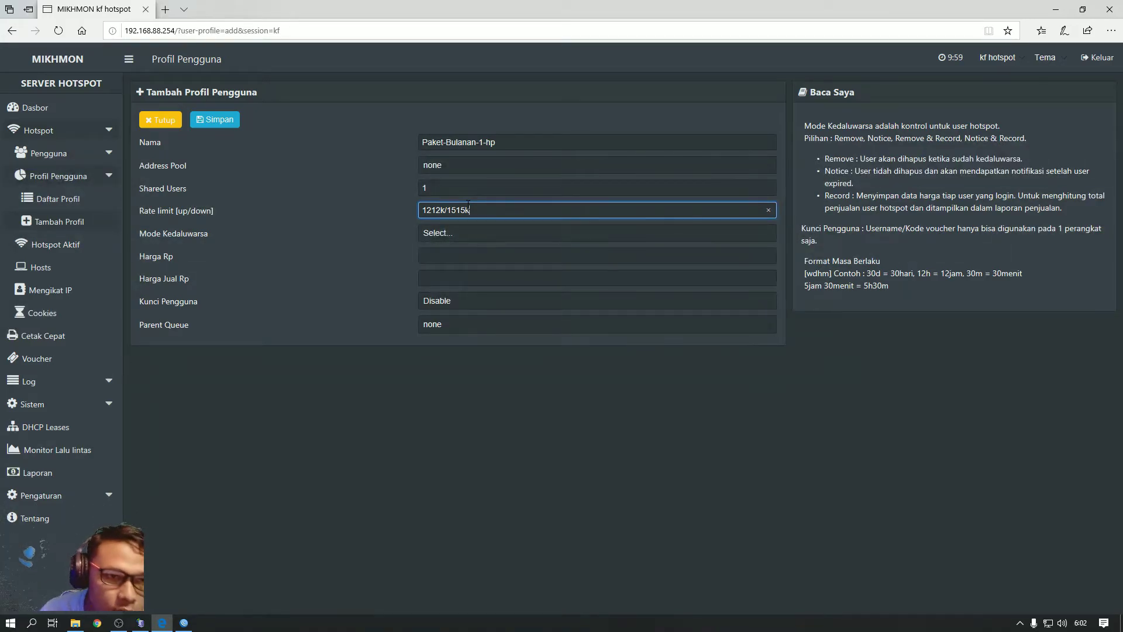
{"action": "left_click", "coordinate": [450, 234]}
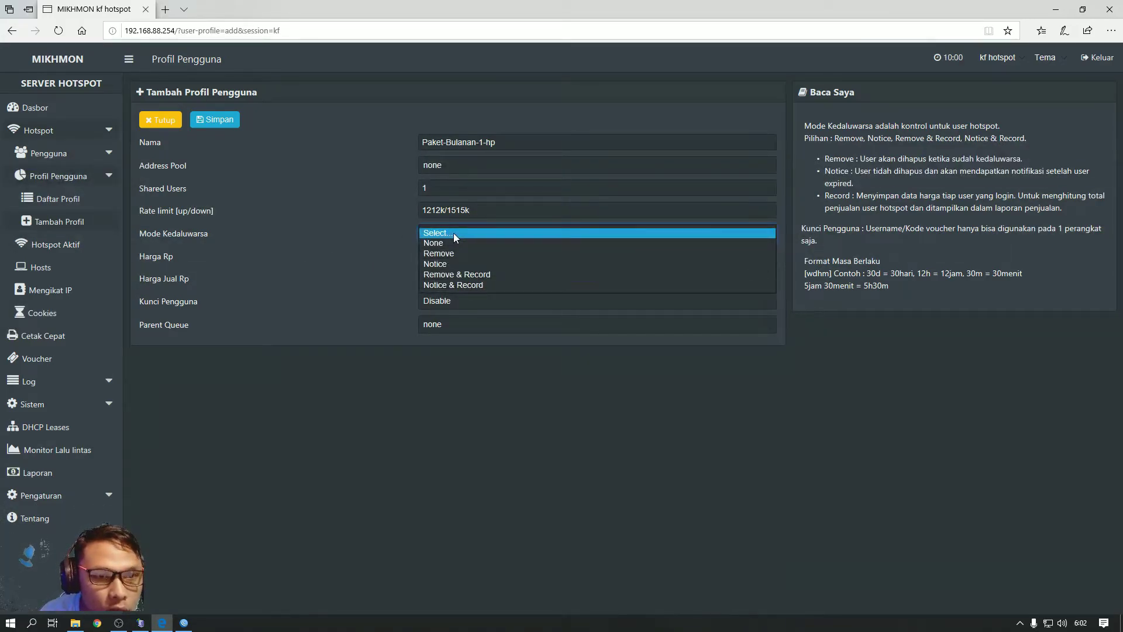
Set the expiry mode to Notice & Record with a 30d validity period
{"action": "left_click", "coordinate": [479, 285]}
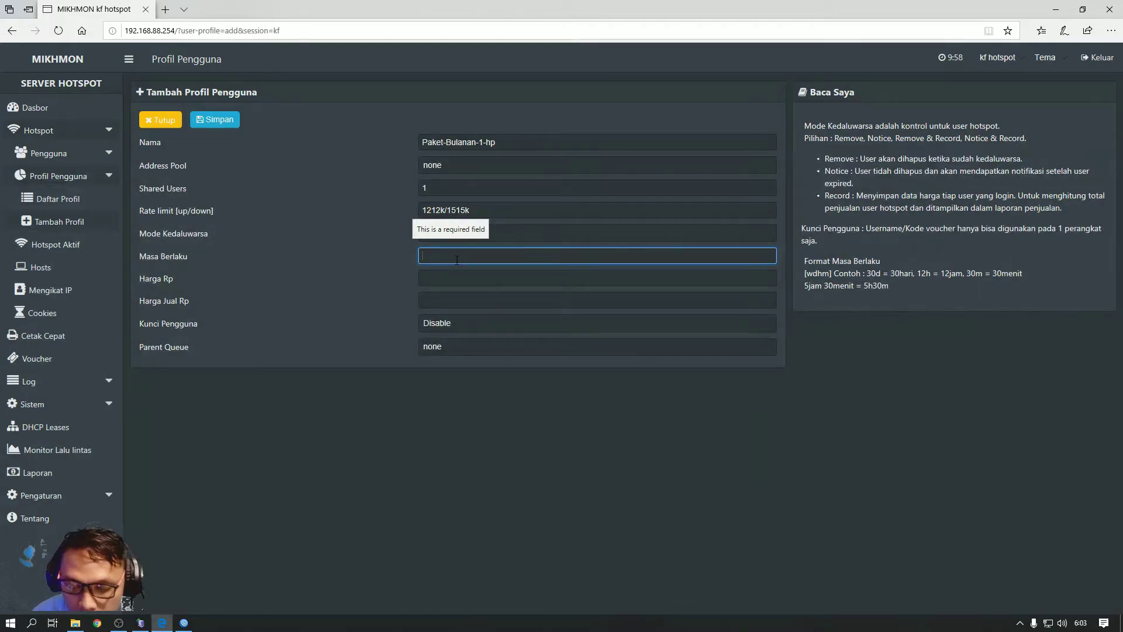
{"action": "type", "text": "30"}
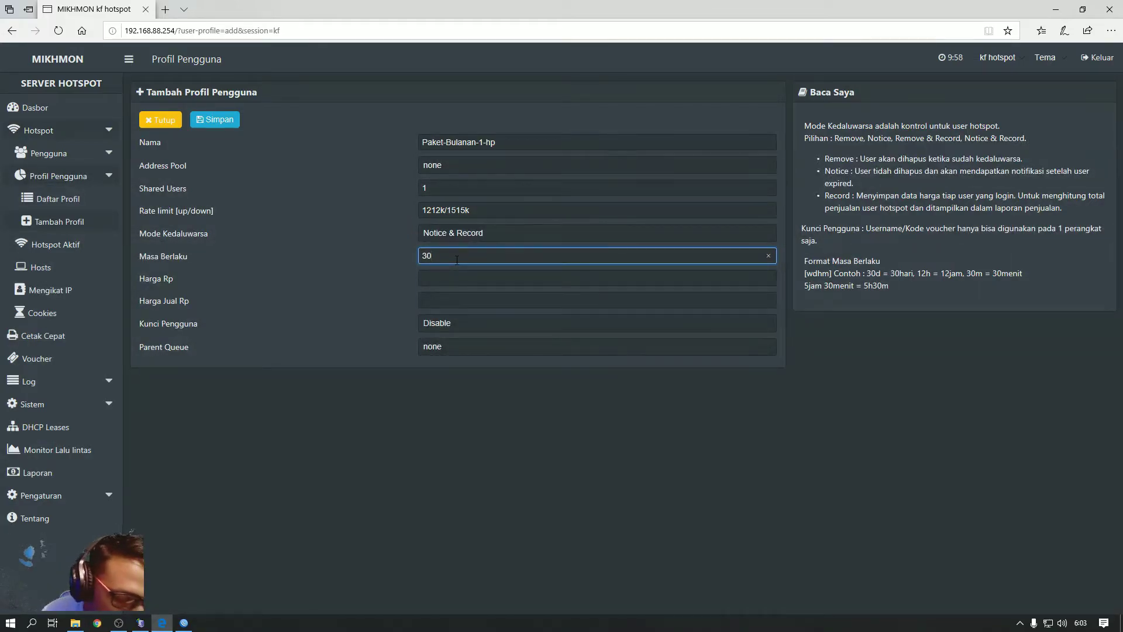
{"action": "type", "text": "h"}
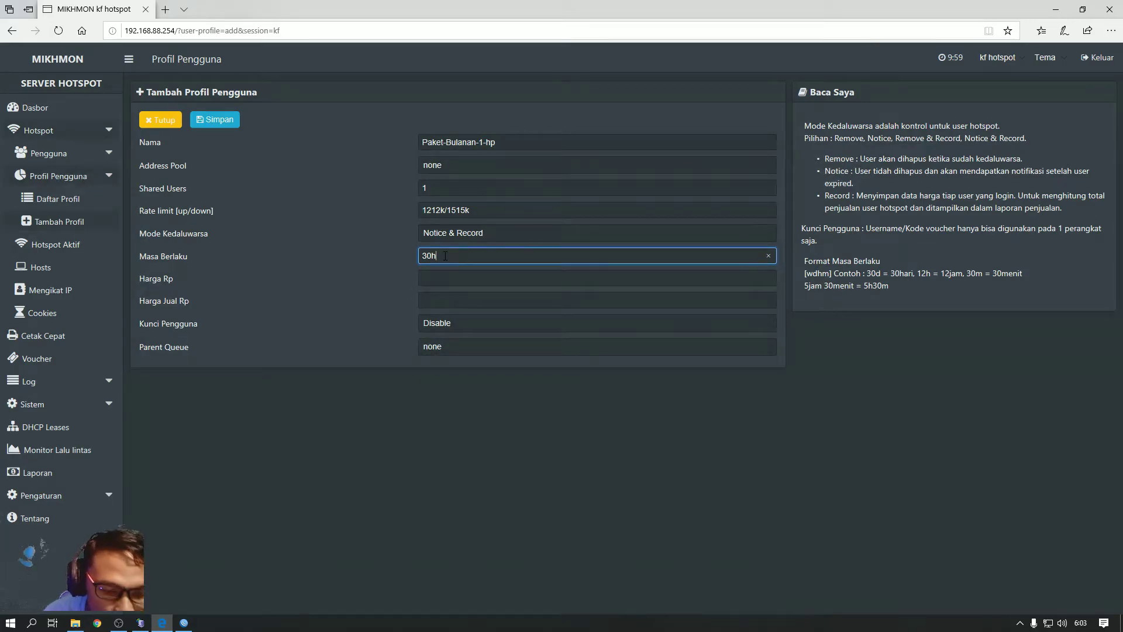
{"action": "key", "text": "BackSpace"}
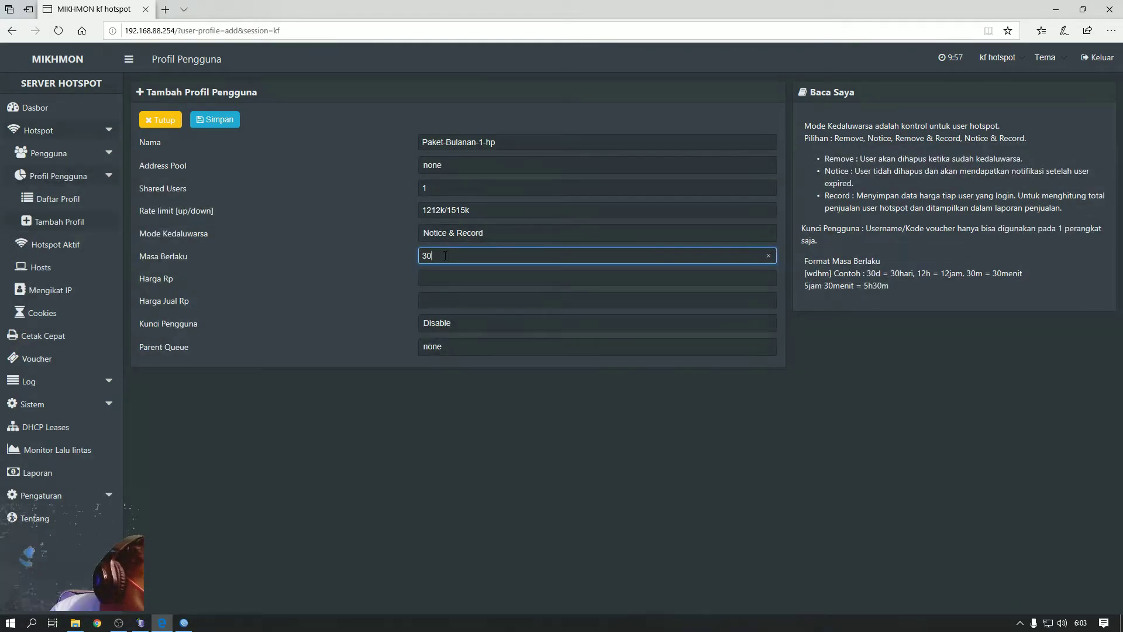
{"action": "type", "text": "d"}
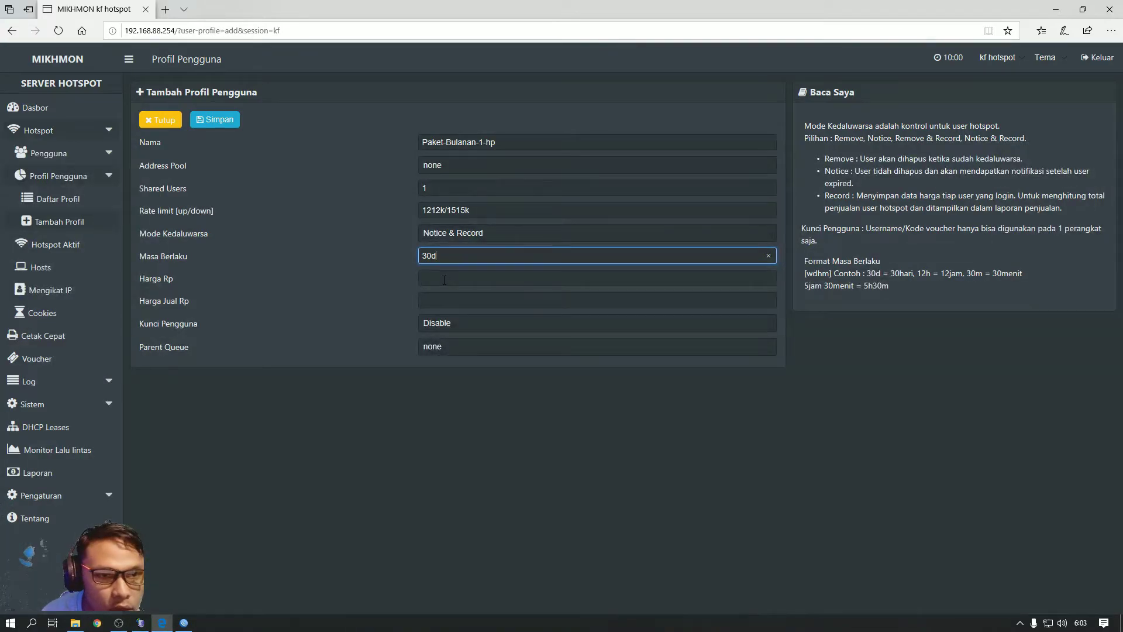
Enter price 30000 and selling price 35000, then save the profile
{"action": "left_click", "coordinate": [446, 279]}
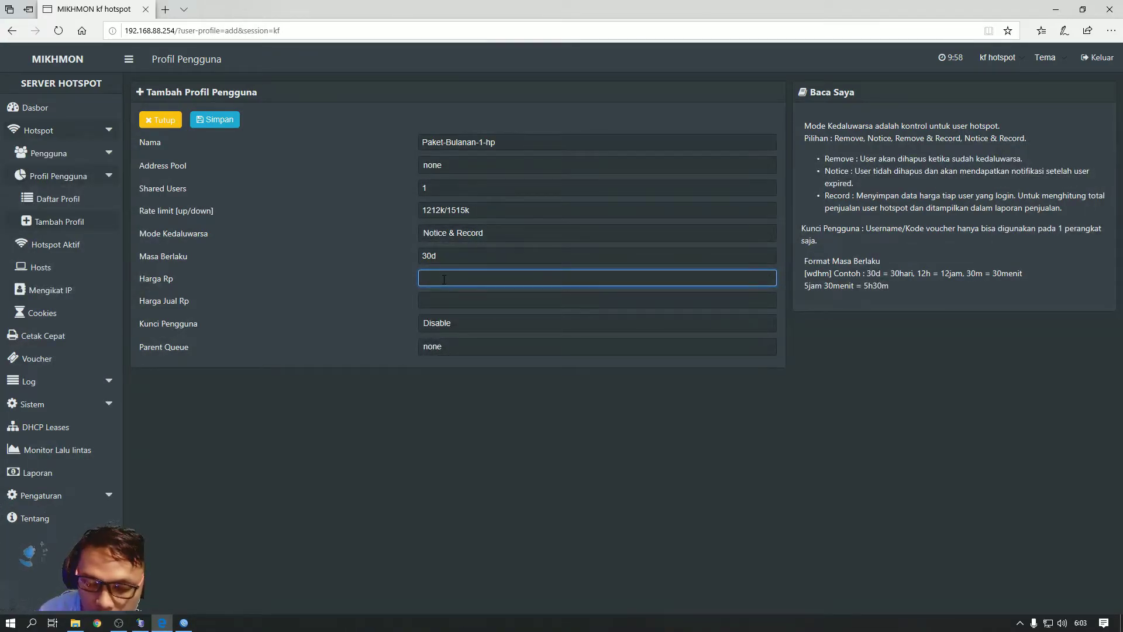
{"action": "type", "text": "30000"}
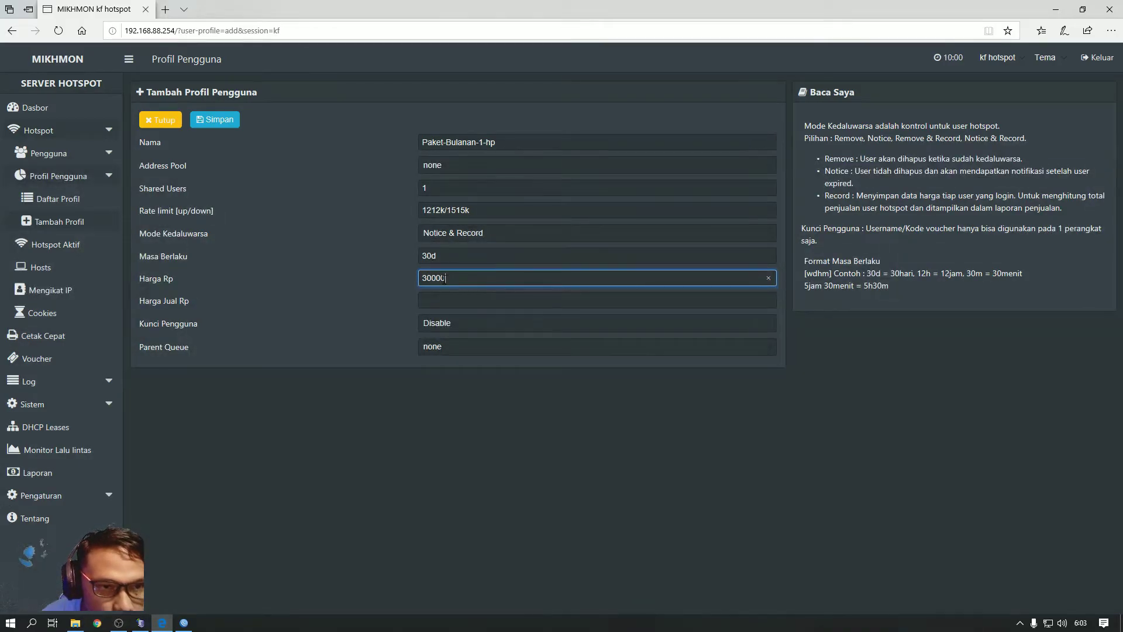
{"action": "left_click", "coordinate": [448, 298]}
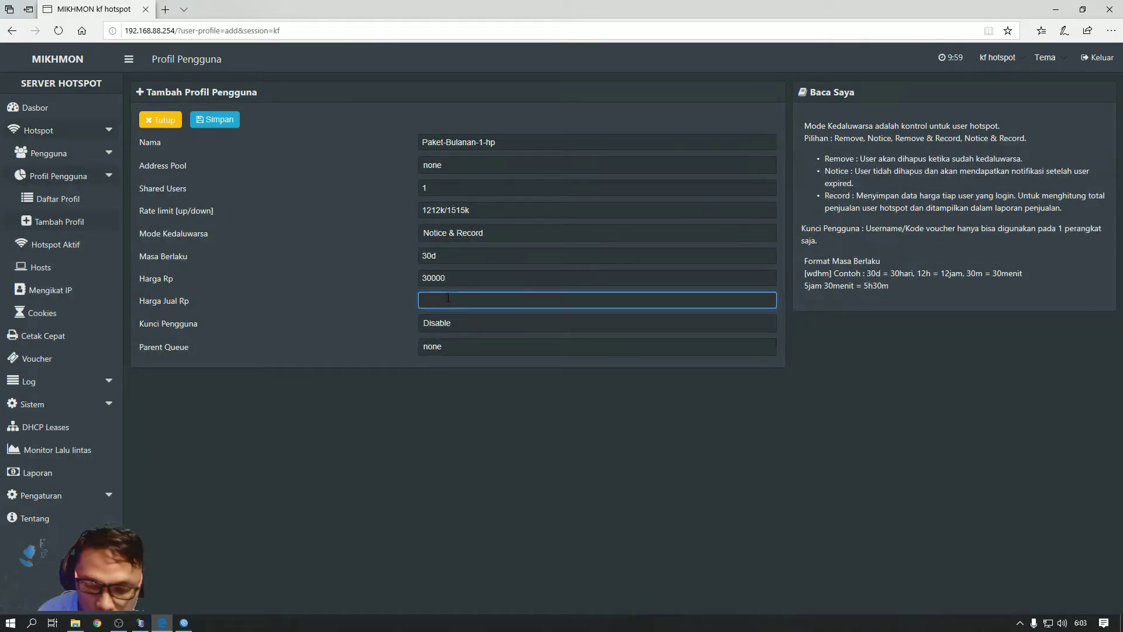
{"action": "type", "text": "35000"}
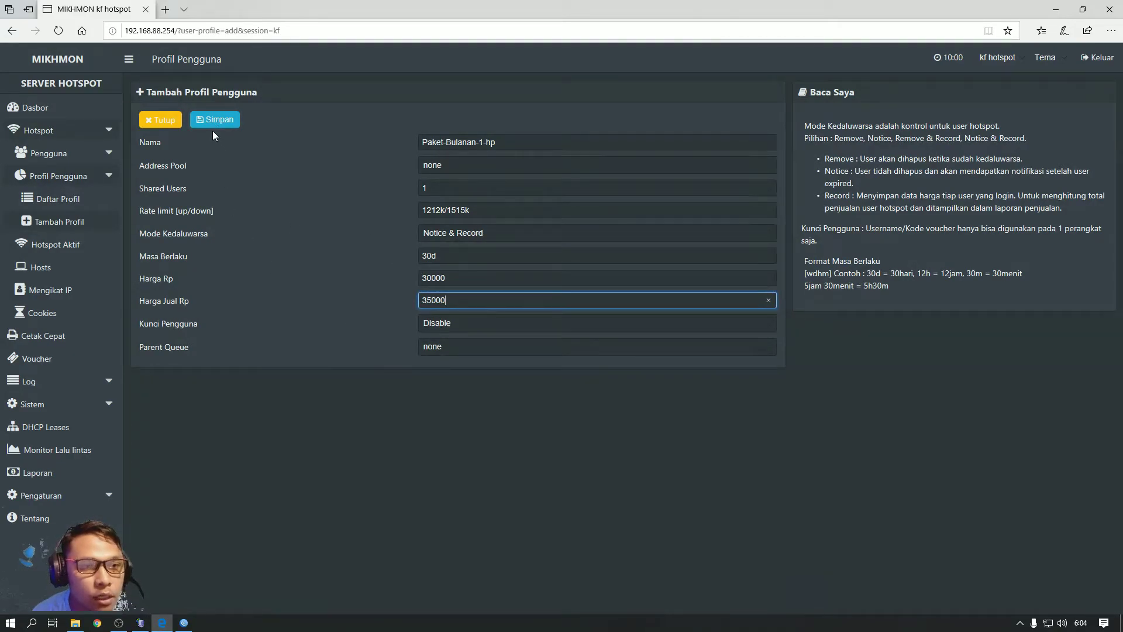
{"action": "left_click", "coordinate": [445, 259]}
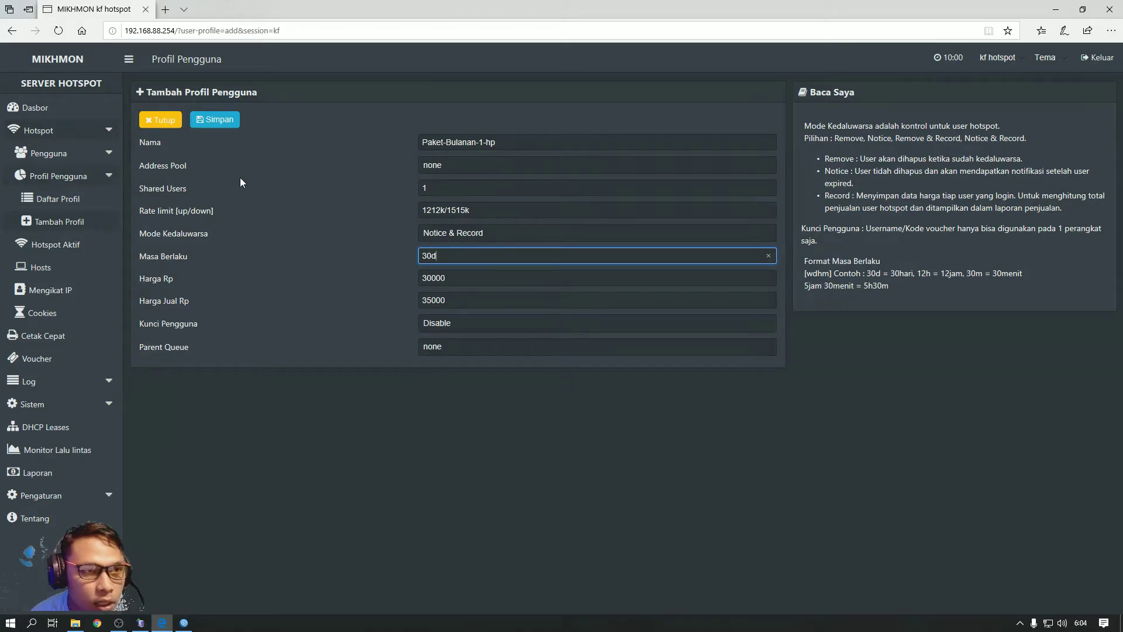
{"action": "left_click", "coordinate": [221, 120]}
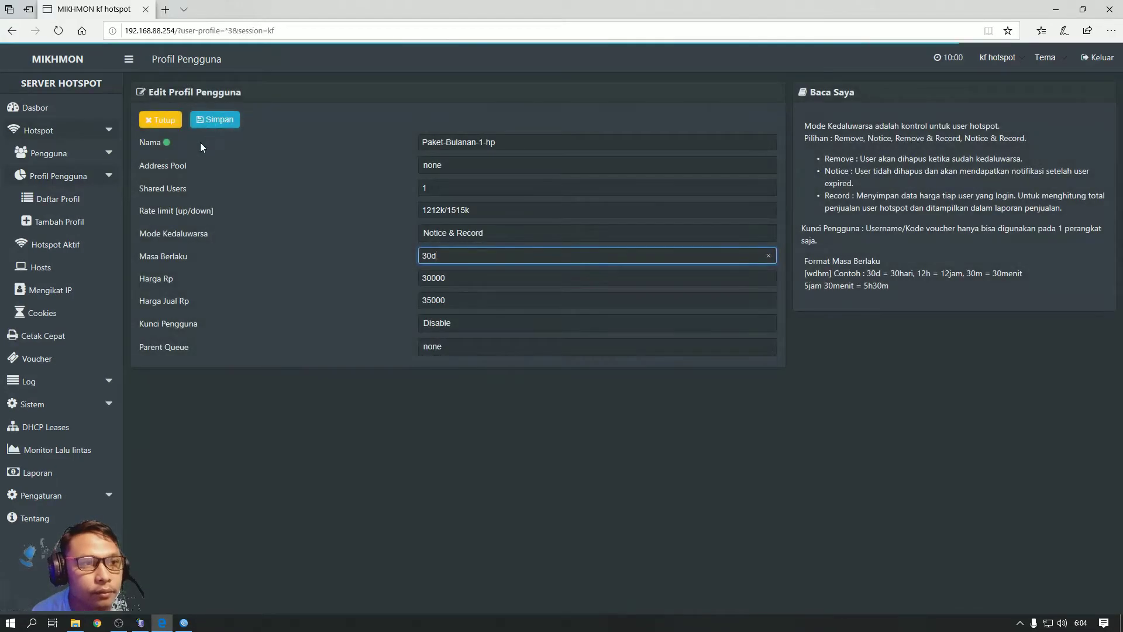
Close the Paket-Bulanan-1-hp form to return to the four-profile list
{"action": "left_click", "coordinate": [150, 124]}
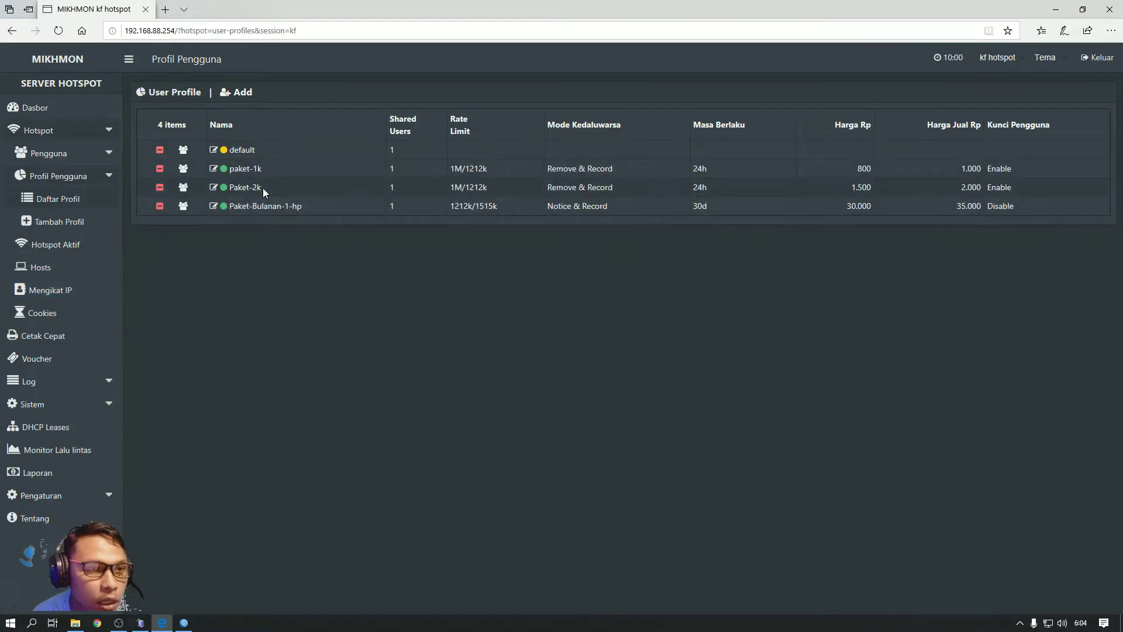
Start profile Paket-mingguan-2-hp with 2 shared users and rate limit 2M/2M
{"action": "left_click", "coordinate": [243, 99]}
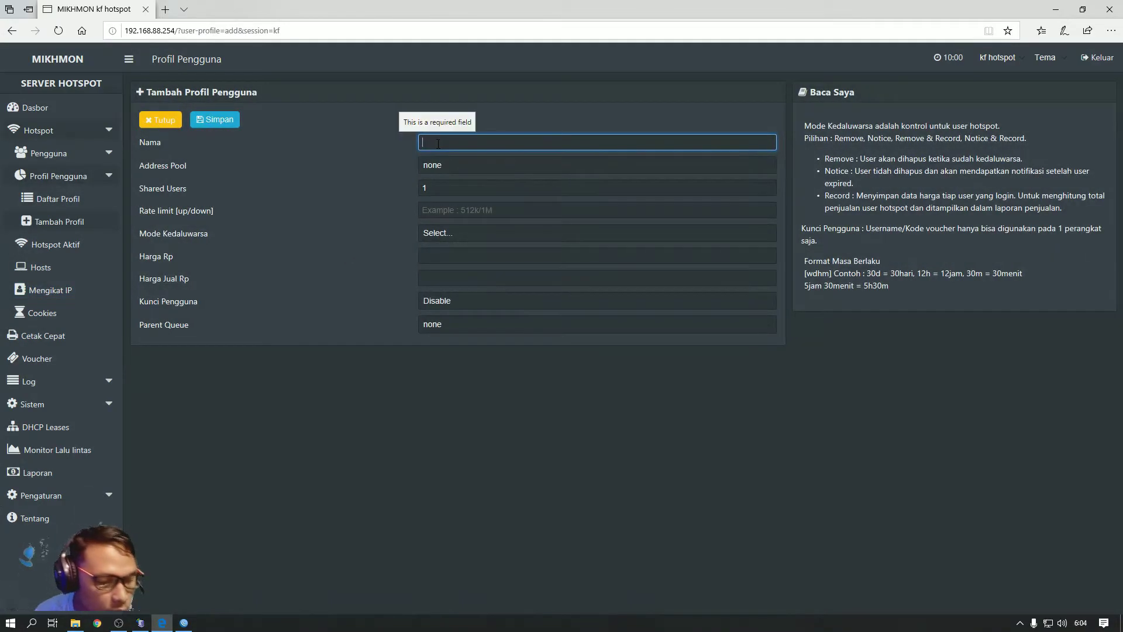
{"action": "type", "text": "Pa"}
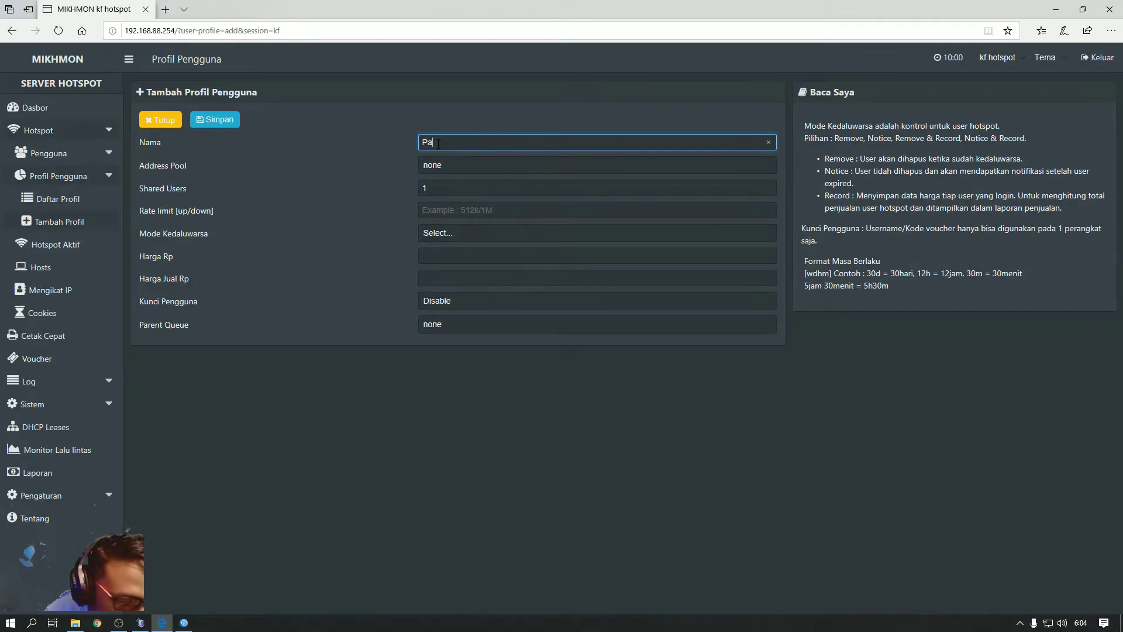
{"action": "type", "text": "ket minggua"}
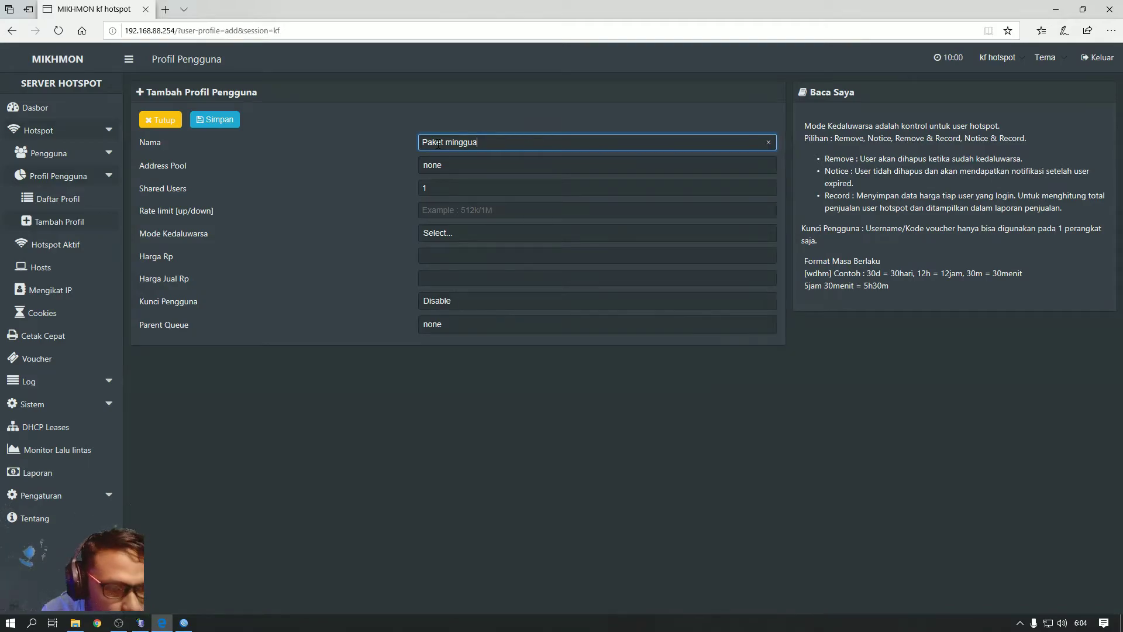
{"action": "type", "text": "n"}
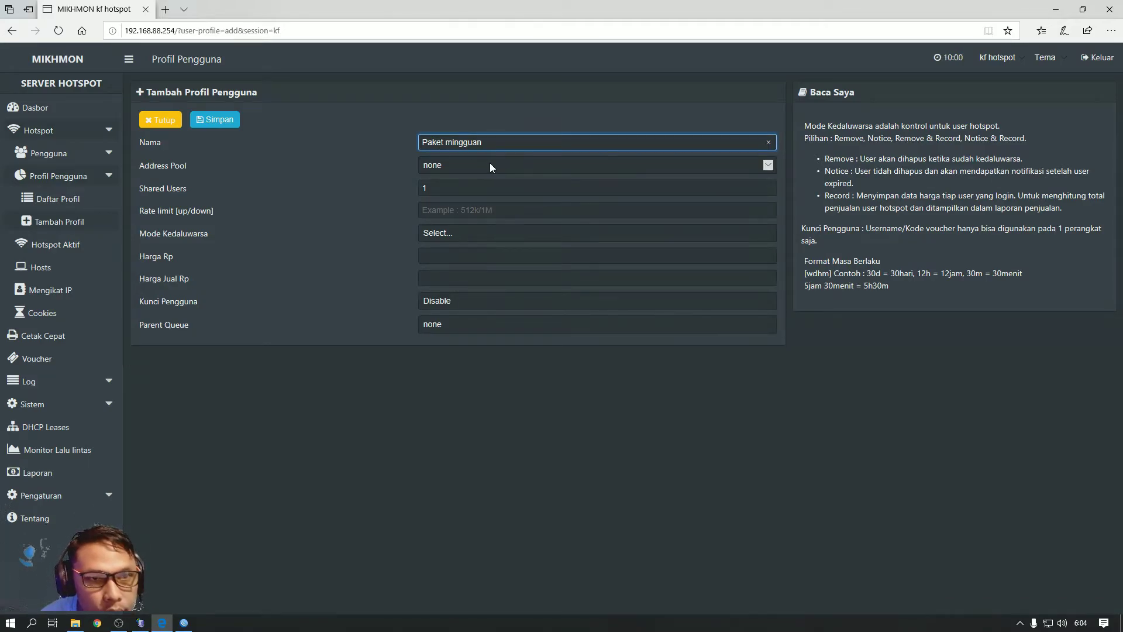
{"action": "type", "text": " 2"}
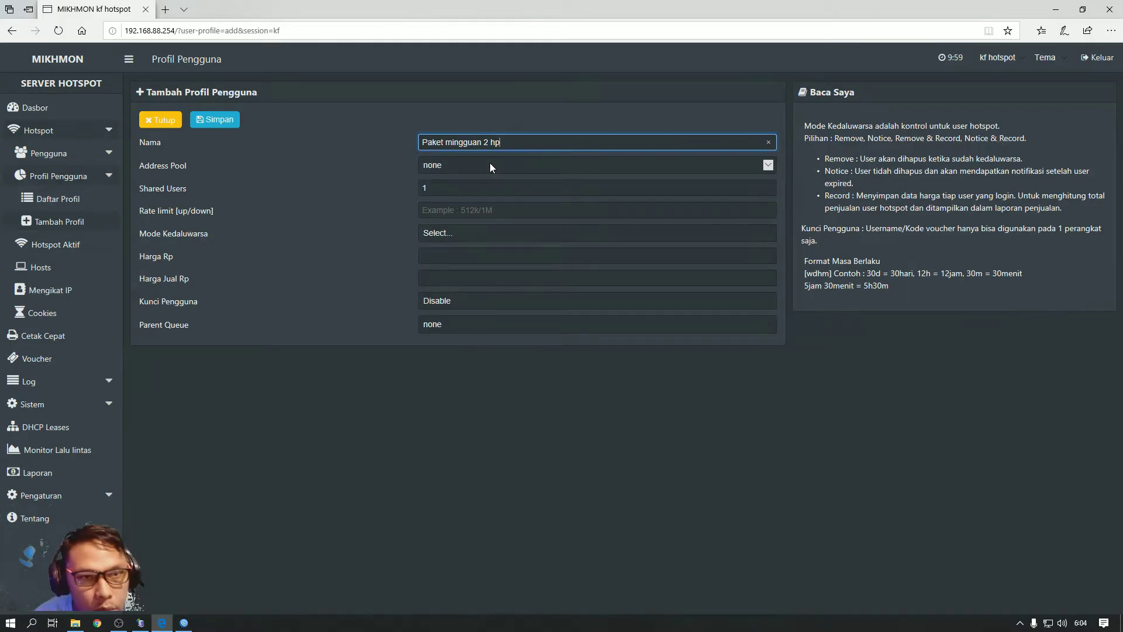
{"action": "type", "text": " hp"}
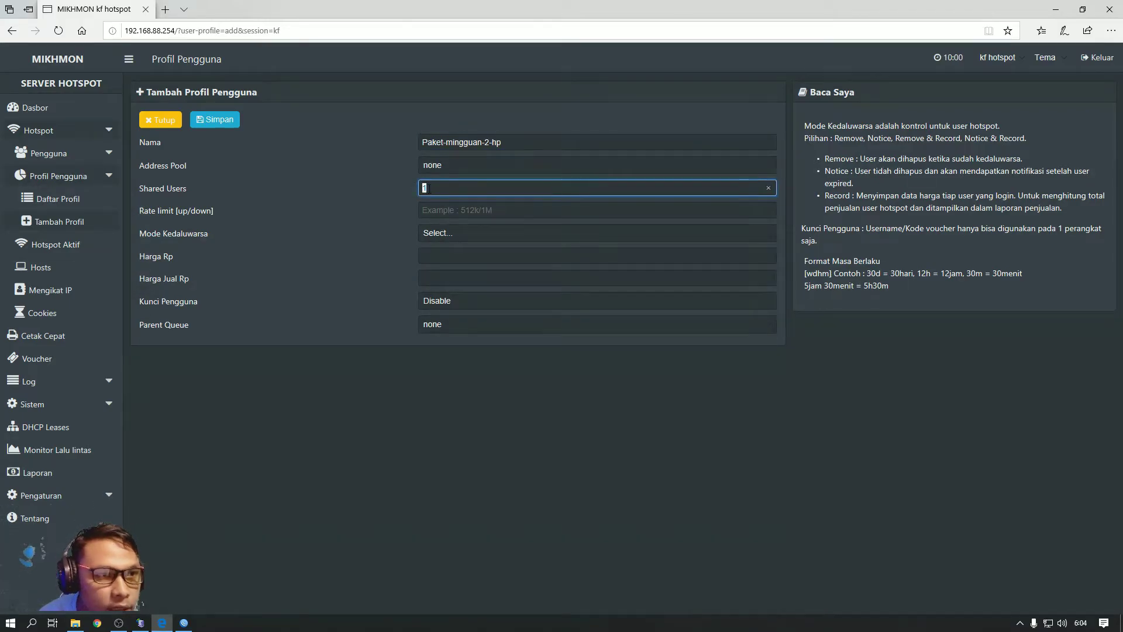
{"action": "type", "text": "2"}
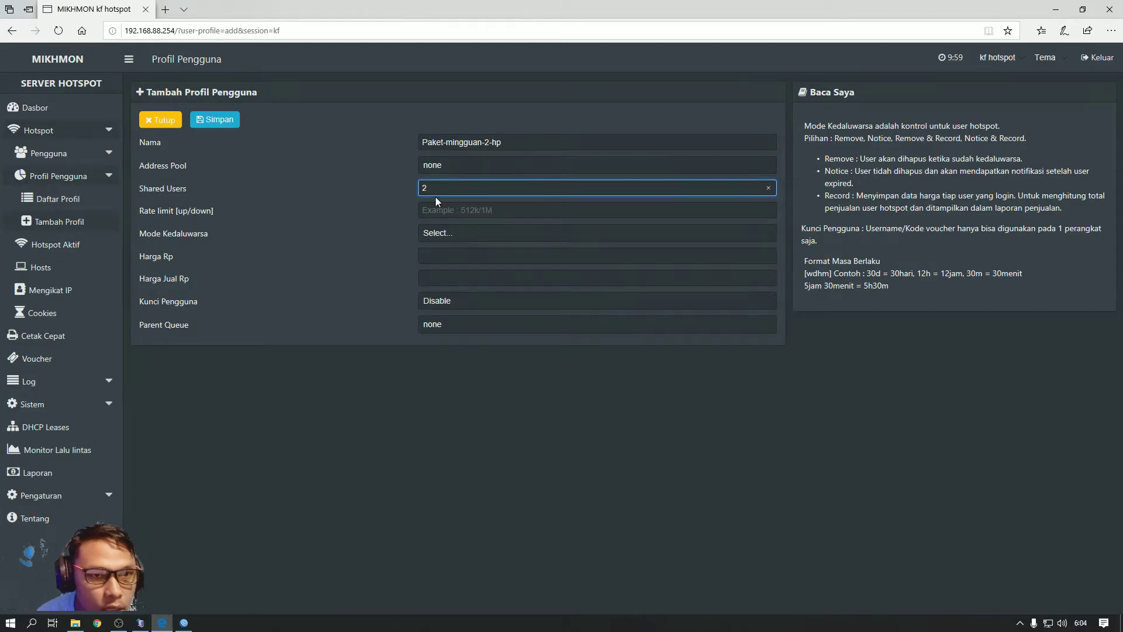
{"action": "left_click", "coordinate": [438, 214]}
{"action": "type", "text": "2"}
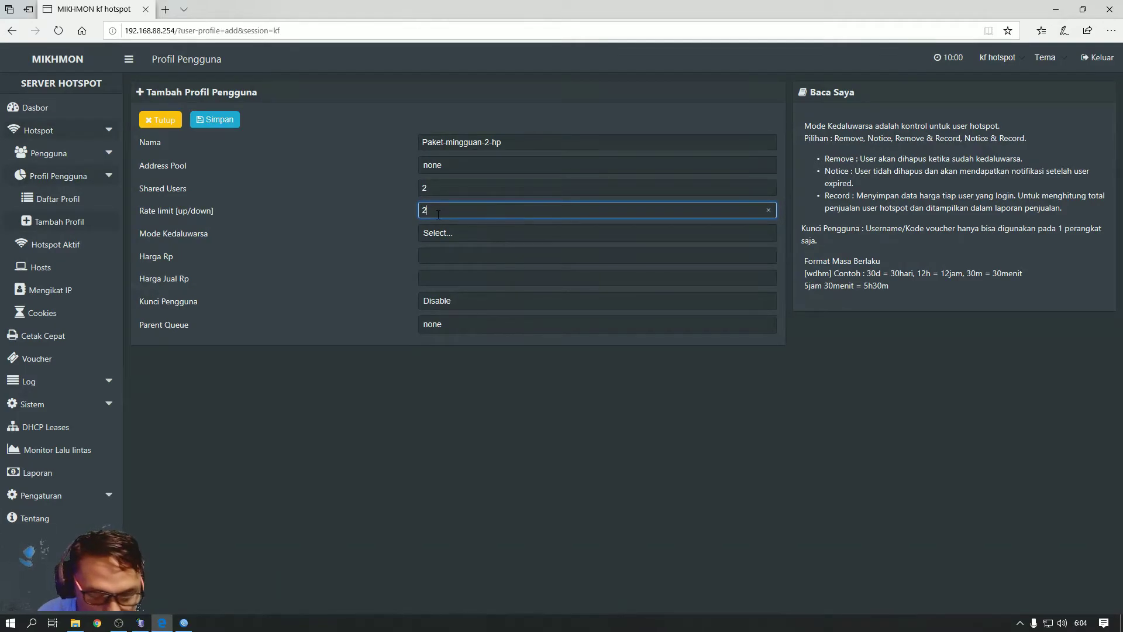
{"action": "type", "text": "M"}
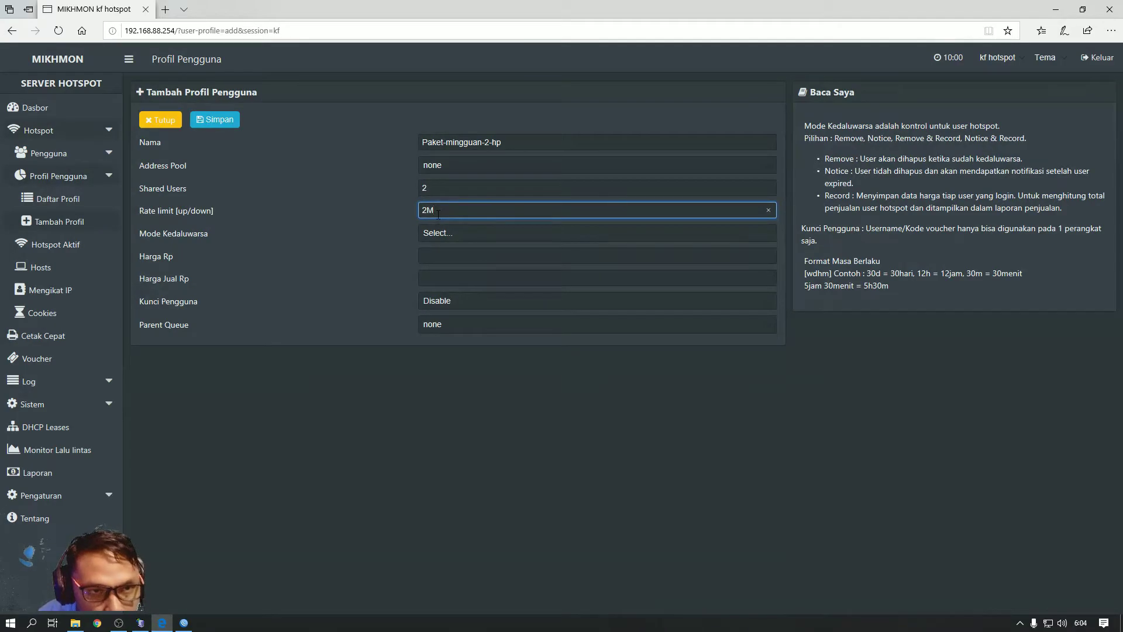
{"action": "type", "text": "/"}
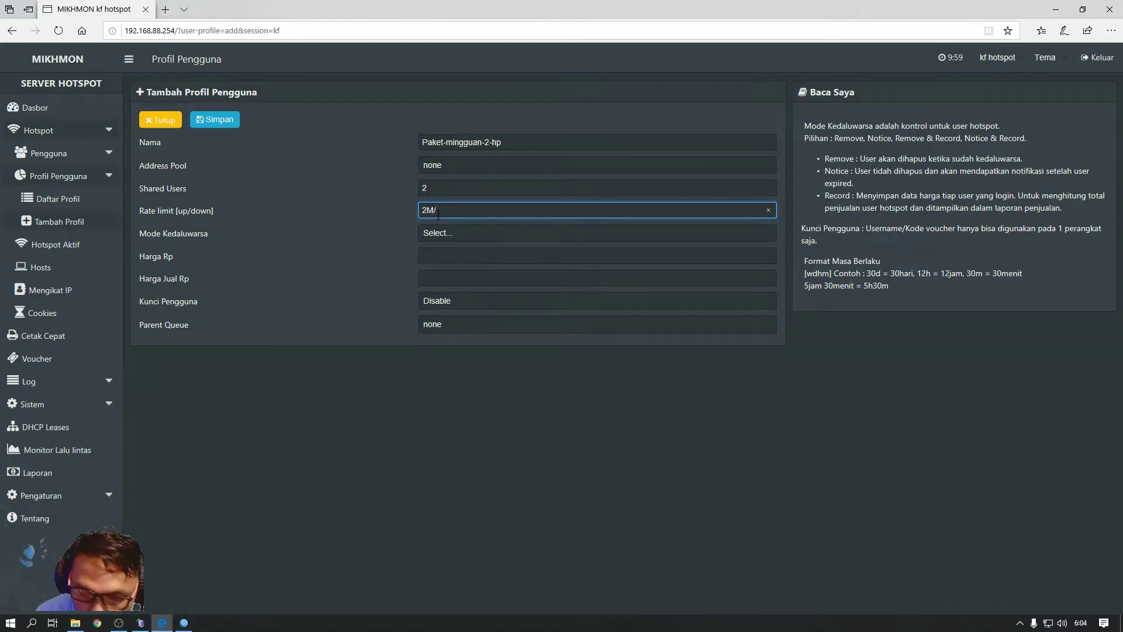
{"action": "type", "text": "2M"}
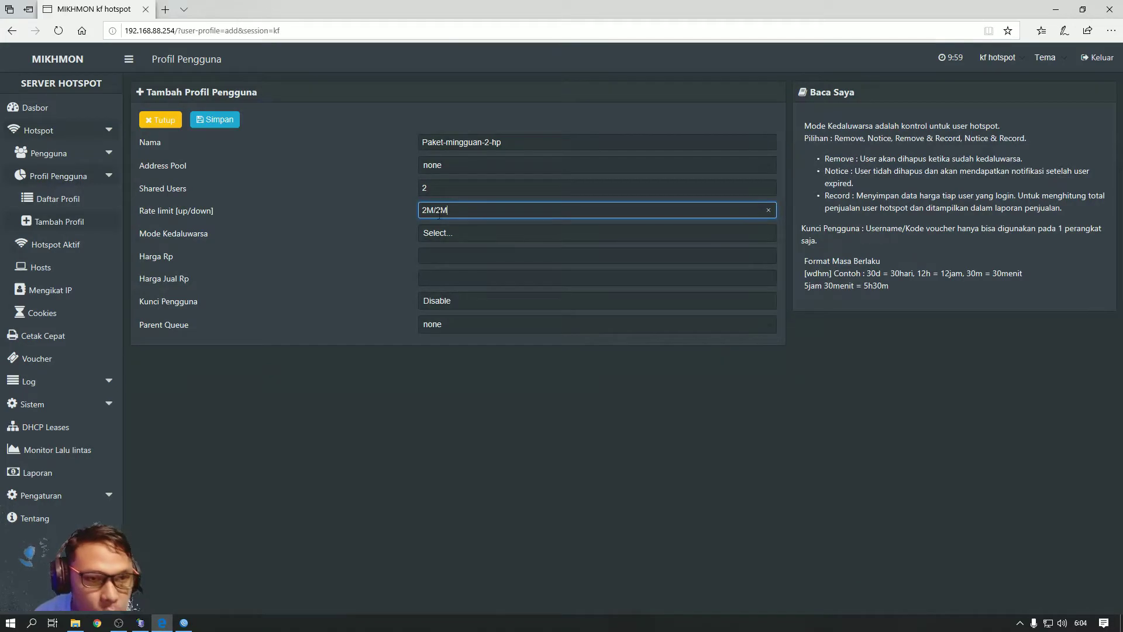
Set Remove & Record, 7d validity, price and selling price 20000, then save and close
{"action": "left_click", "coordinate": [450, 232]}
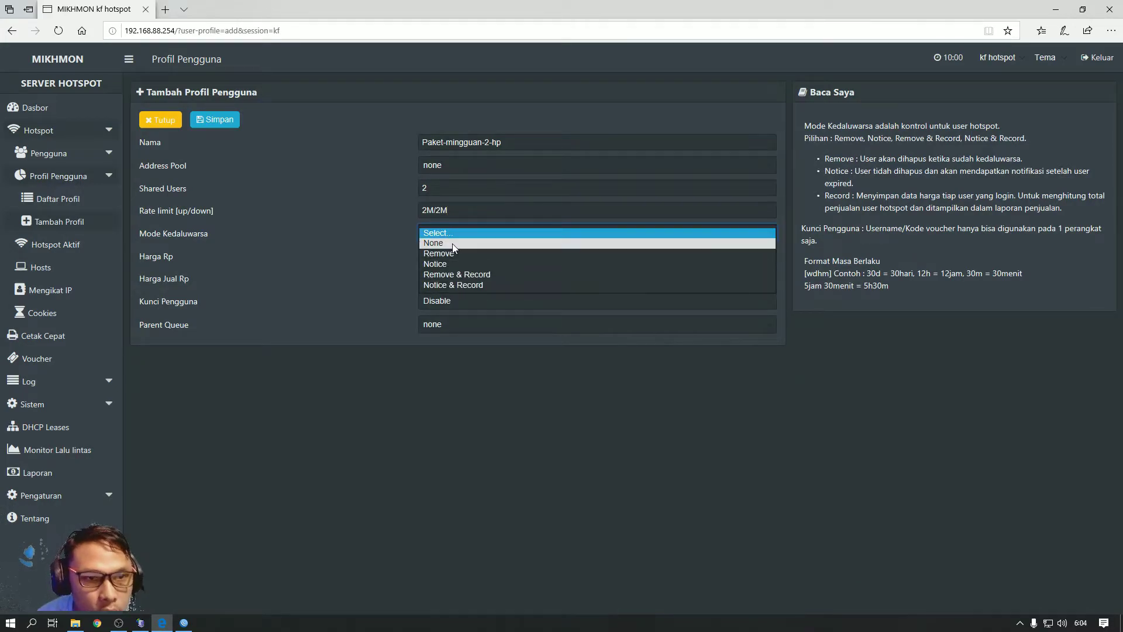
{"action": "left_click", "coordinate": [456, 275]}
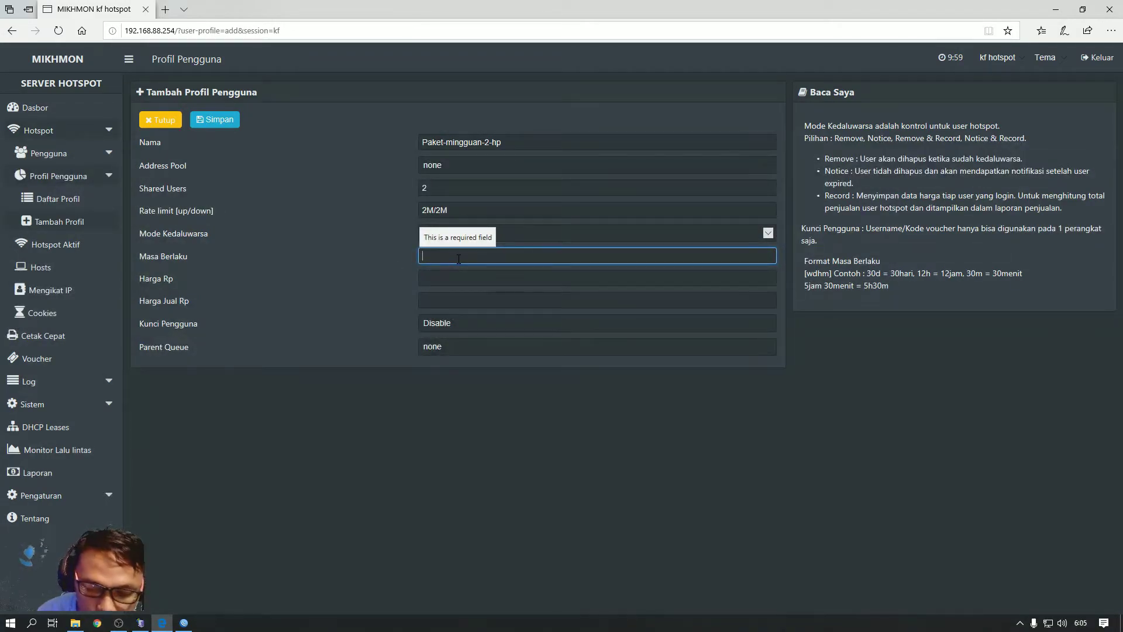
{"action": "type", "text": "7d"}
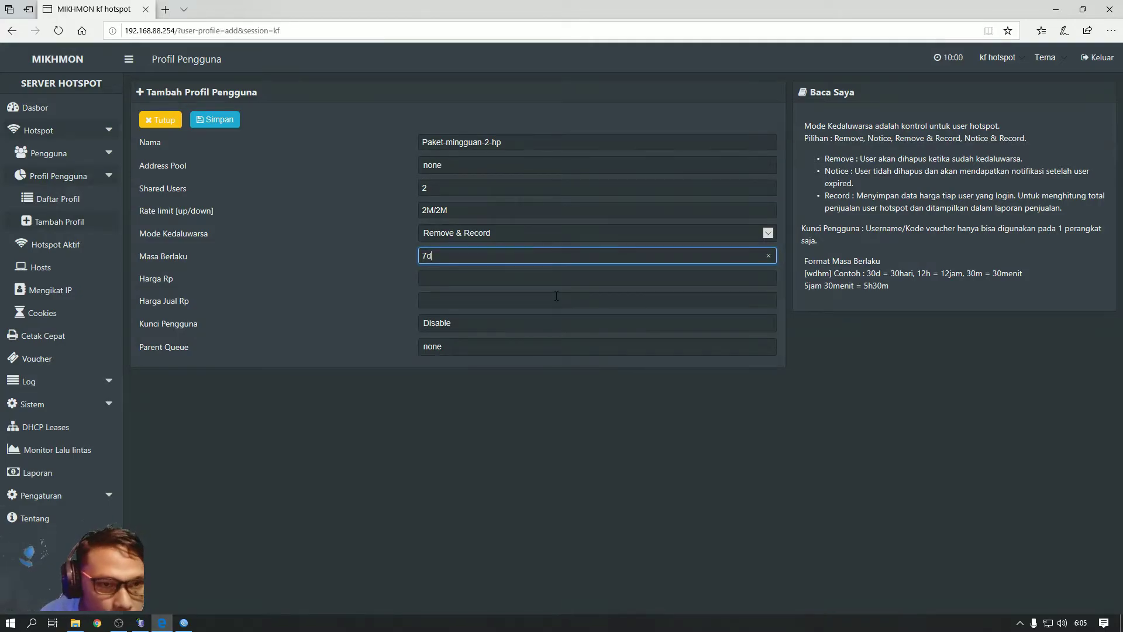
{"action": "left_click", "coordinate": [440, 280]}
{"action": "type", "text": "2"}
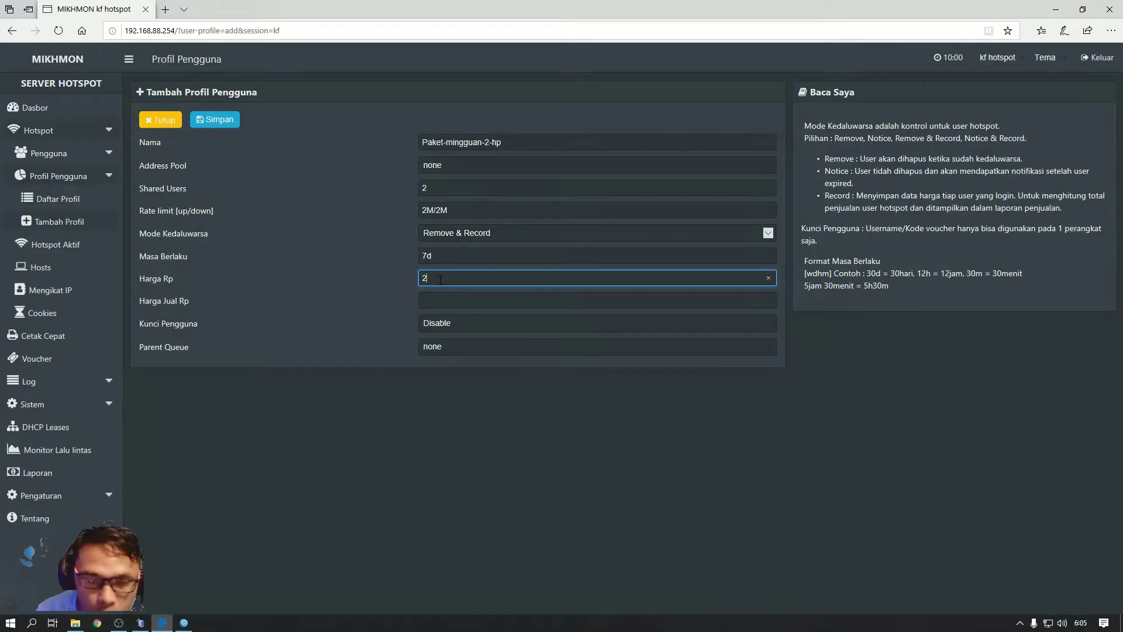
{"action": "type", "text": "0000"}
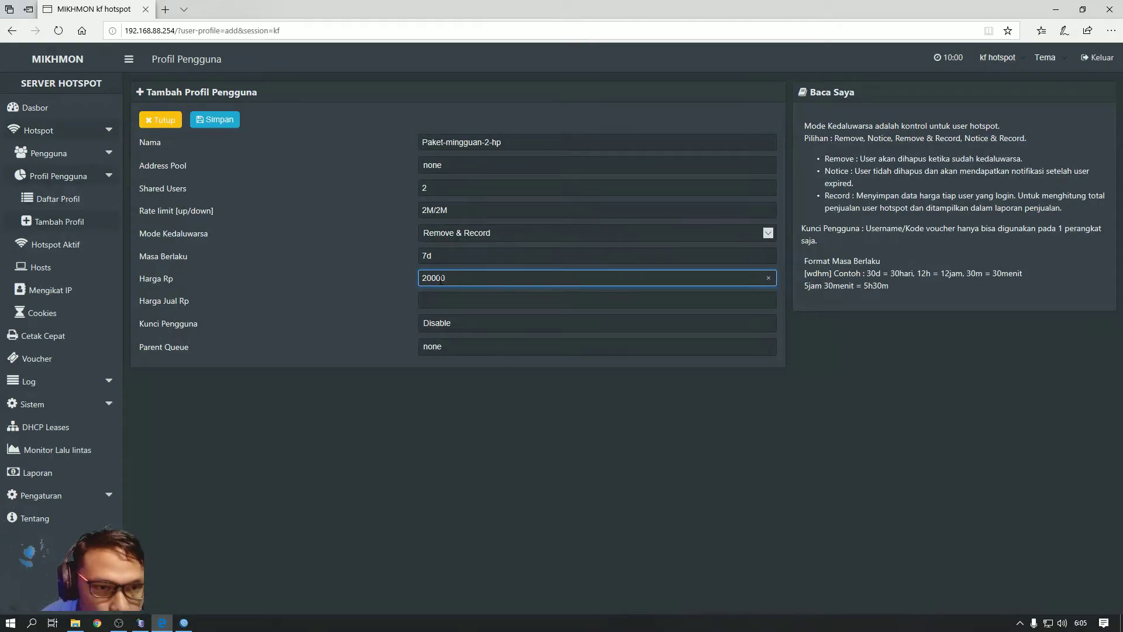
{"action": "left_click", "coordinate": [434, 300]}
{"action": "type", "text": "2000"}
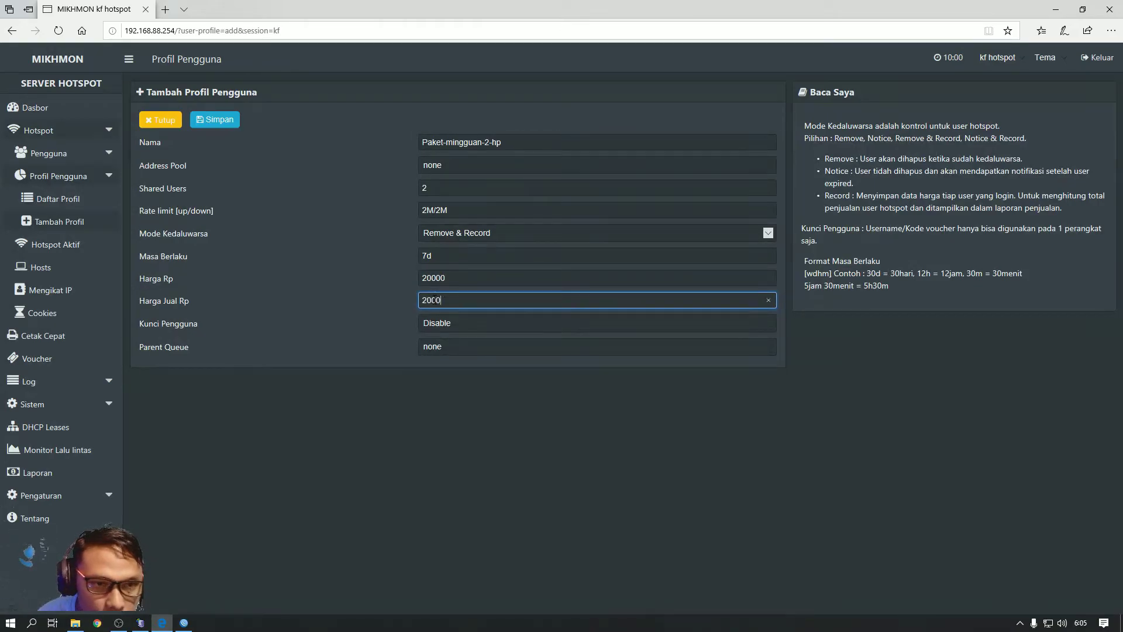
{"action": "type", "text": "0"}
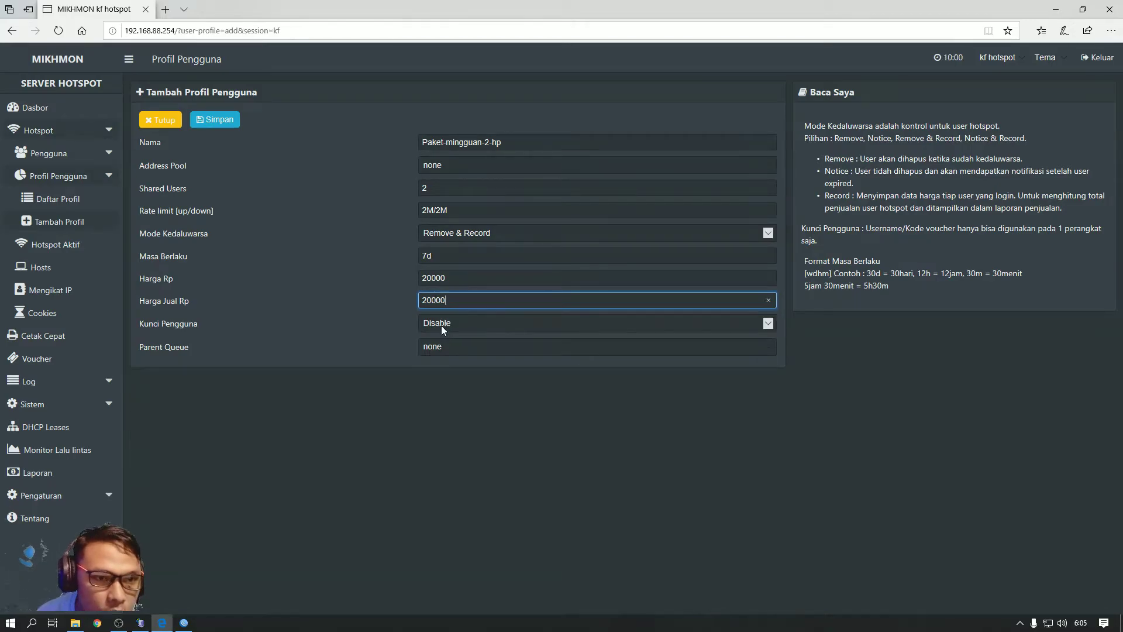
{"action": "left_click", "coordinate": [211, 121]}
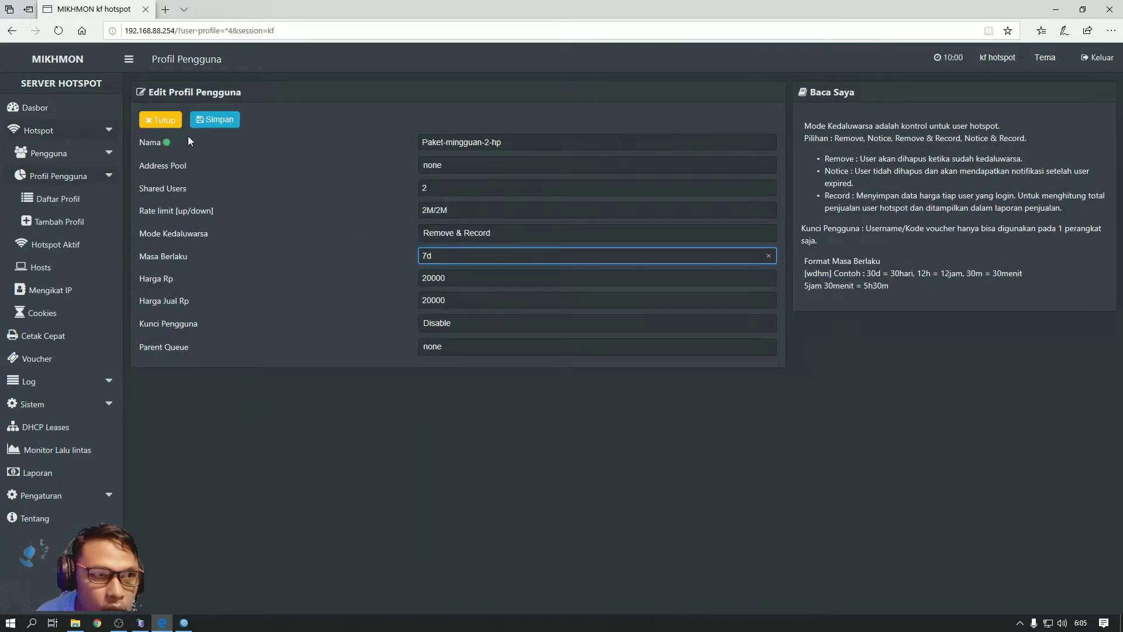
{"action": "left_click", "coordinate": [166, 128]}
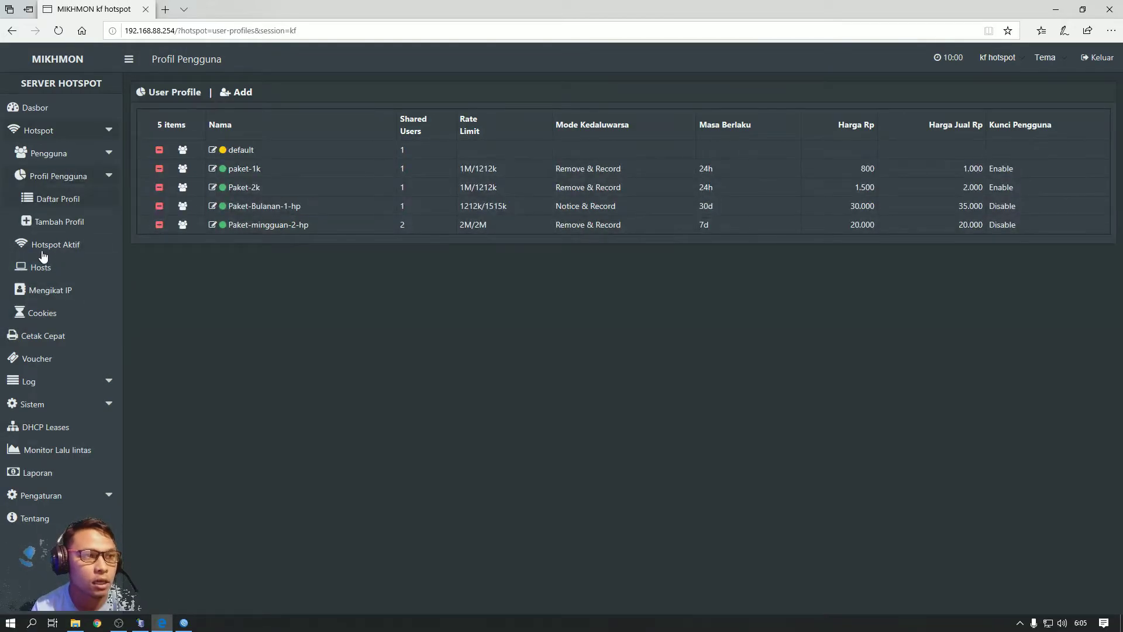
Go from the dashboard through Hotspot > Users in the sidebar to the Generate vouchers form
{"action": "left_click", "coordinate": [41, 113]}
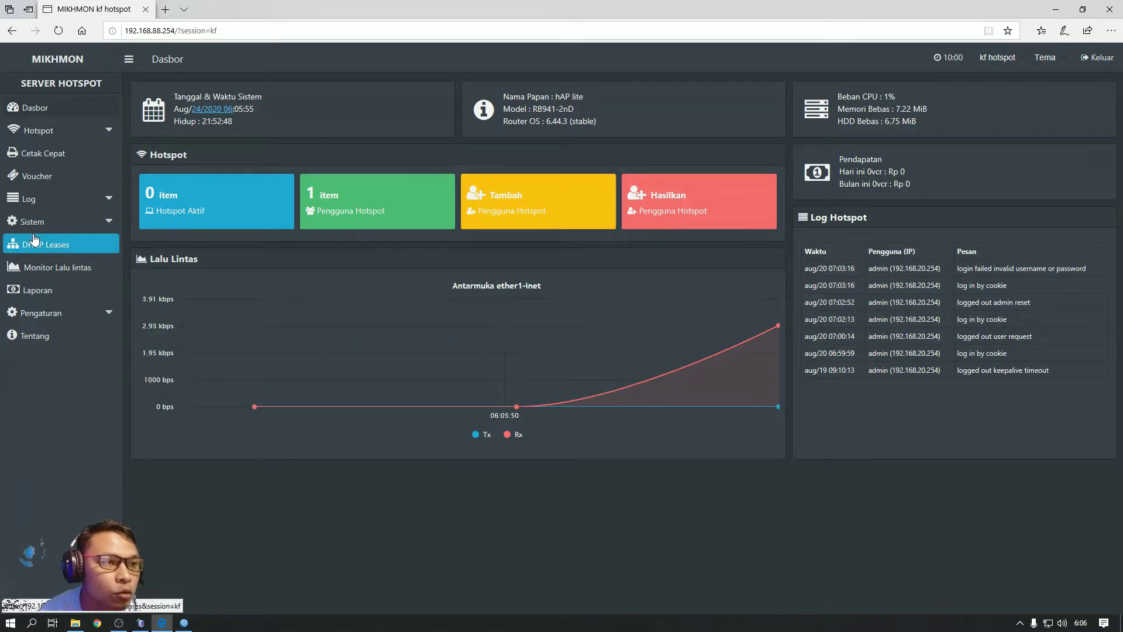
{"action": "left_click", "coordinate": [30, 175]}
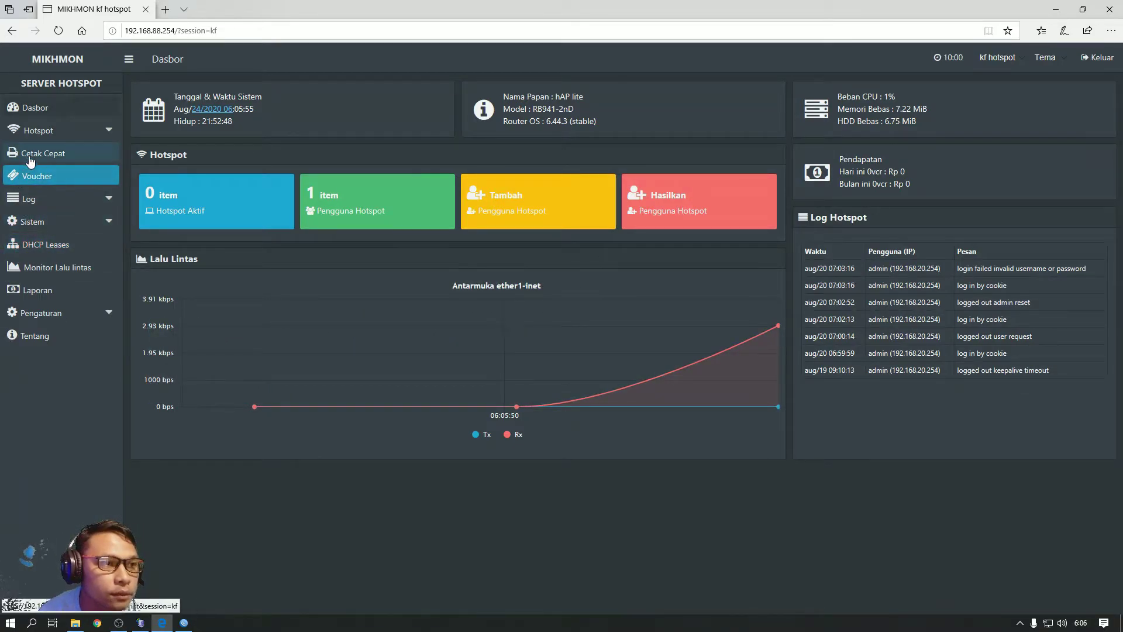
{"action": "left_click", "coordinate": [68, 138]}
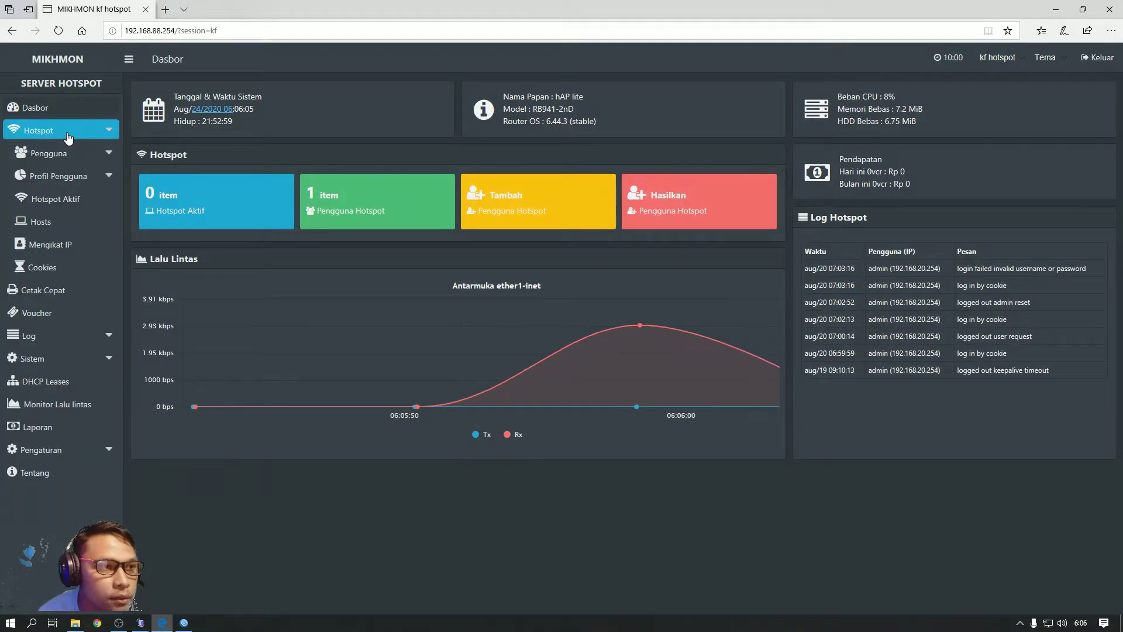
{"action": "left_click", "coordinate": [68, 155]}
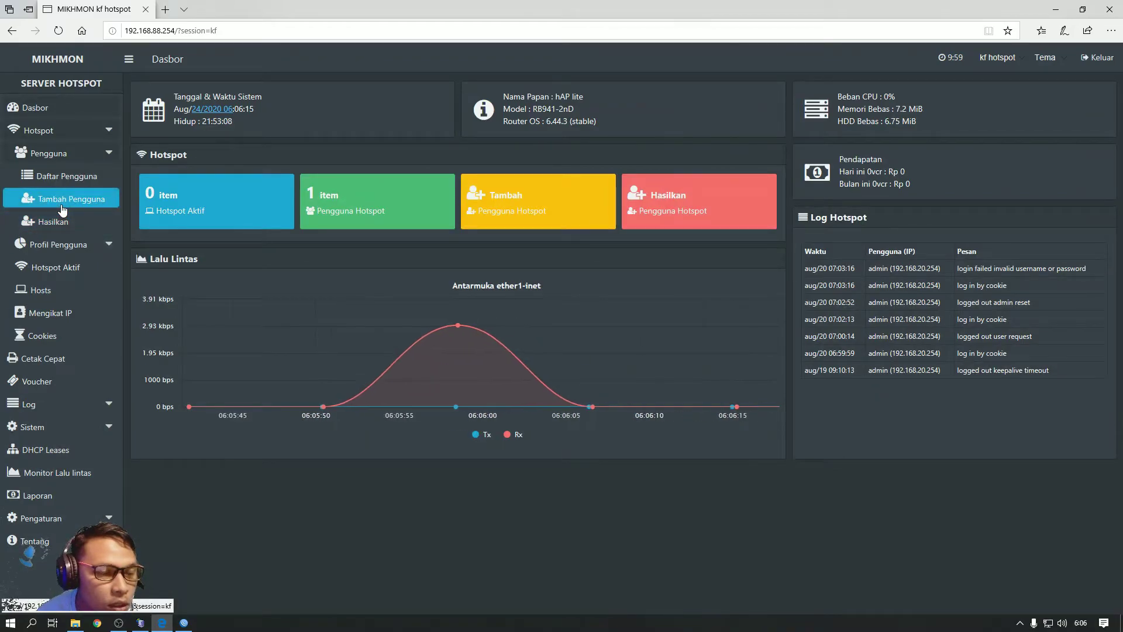
{"action": "left_click", "coordinate": [62, 209]}
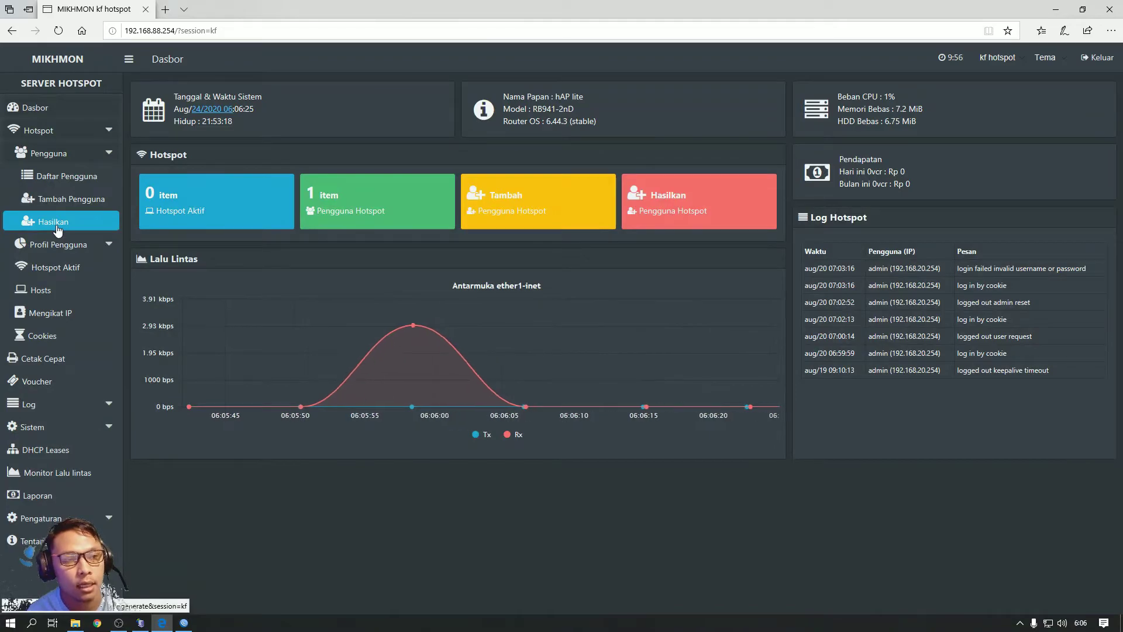
{"action": "left_click", "coordinate": [57, 228]}
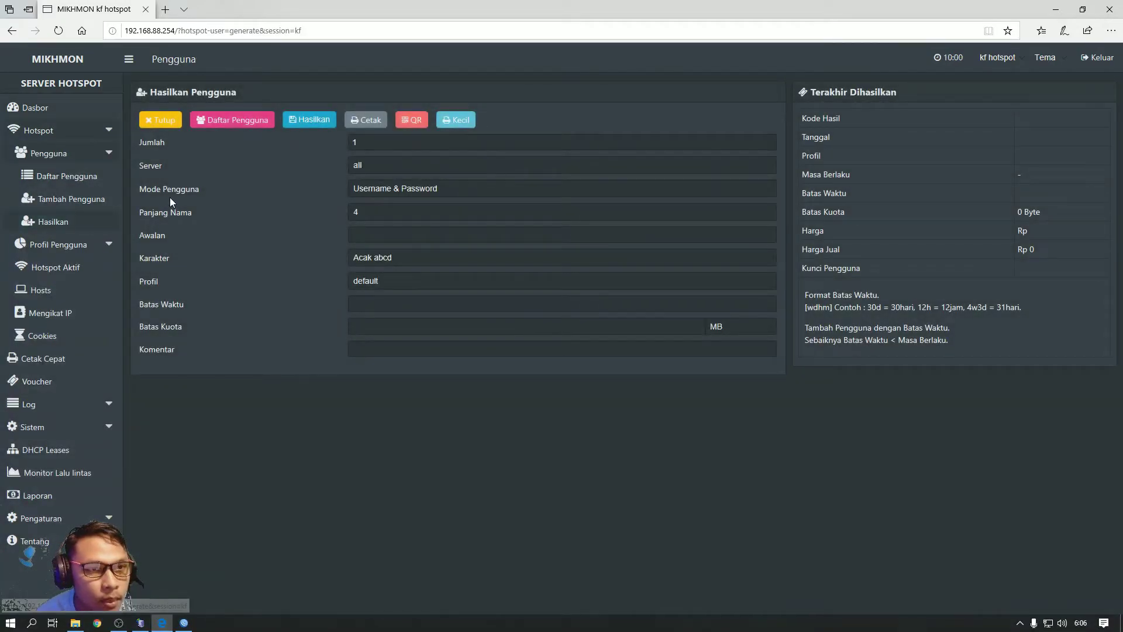
Set quantity to 20 and keep server 'all' after trying hotspot1 and hs-bridge1
{"action": "double_click", "coordinate": [353, 142]}
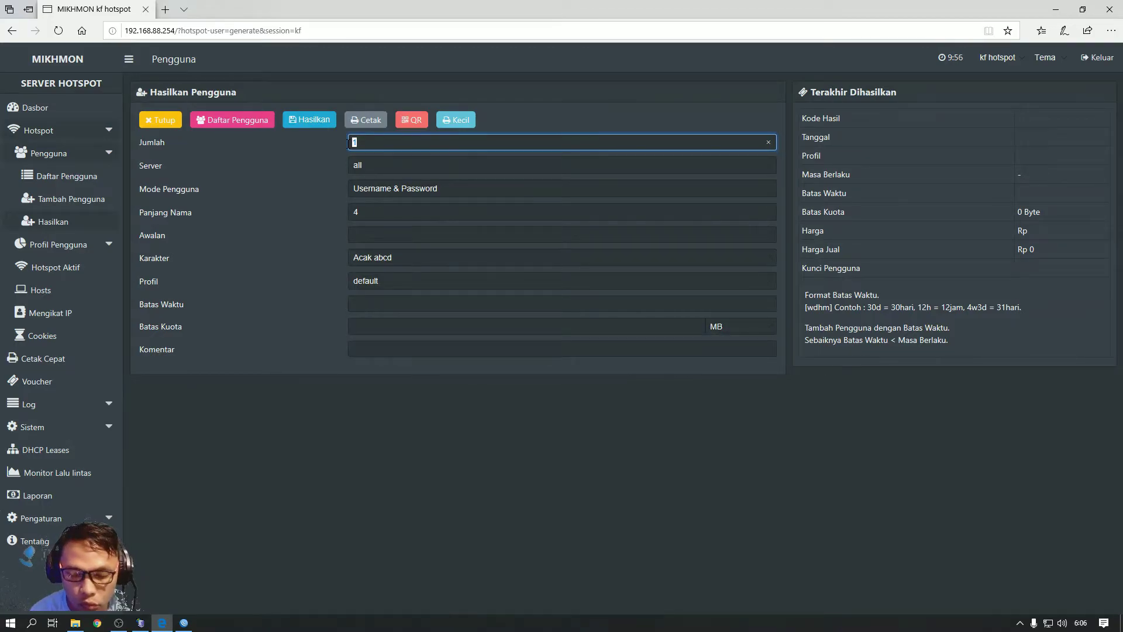
{"action": "type", "text": "20"}
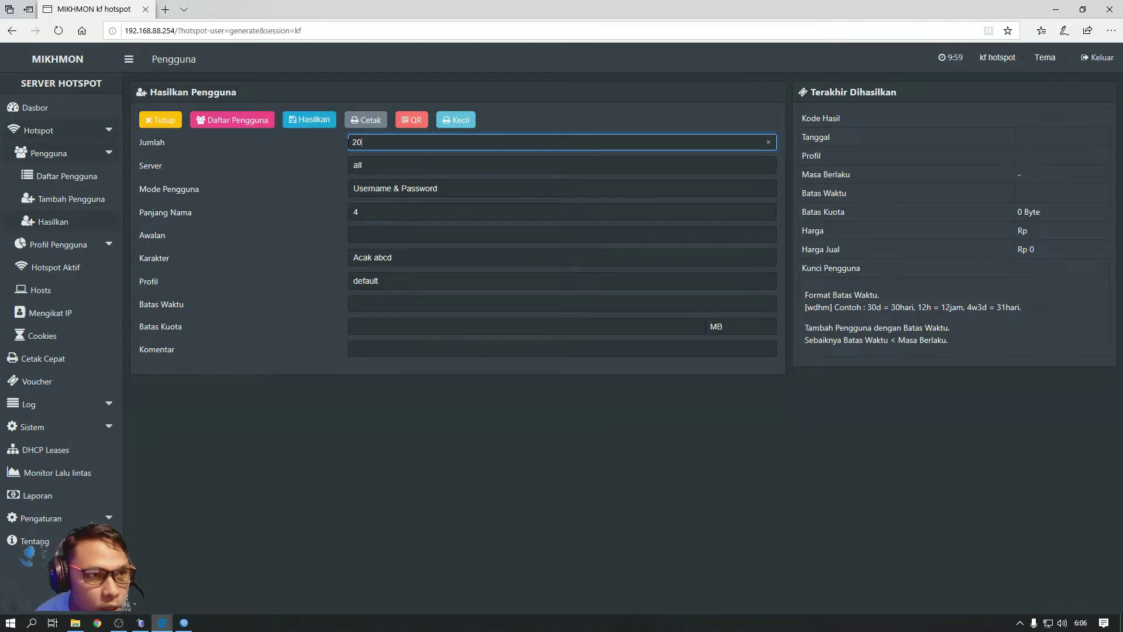
{"action": "left_click", "coordinate": [400, 173]}
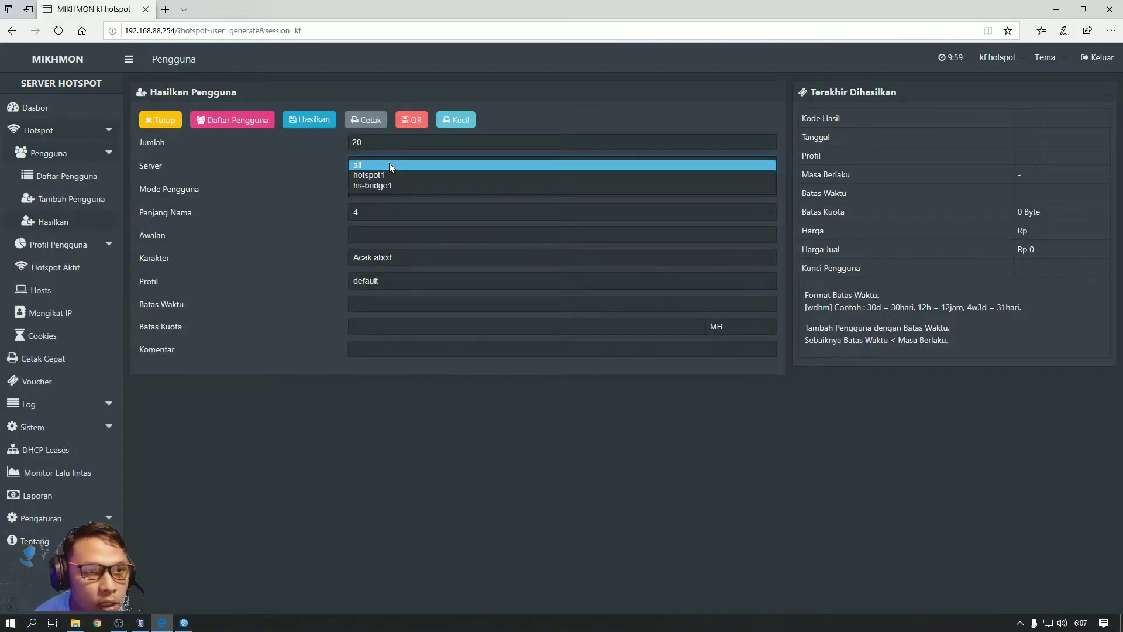
{"action": "left_click", "coordinate": [388, 175]}
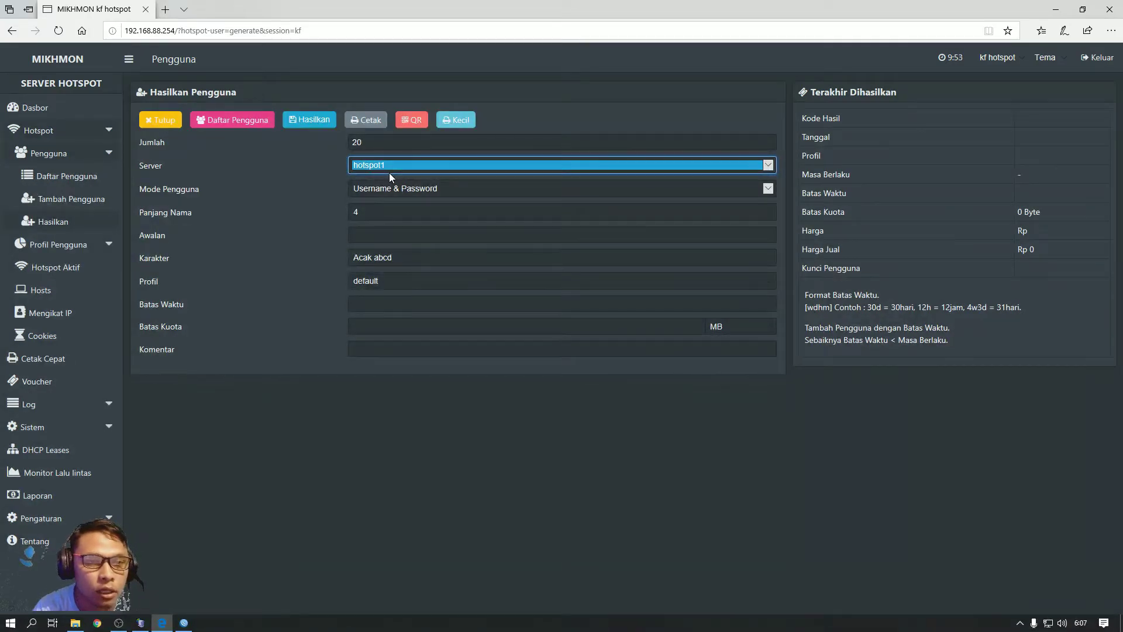
{"action": "left_click", "coordinate": [388, 173]}
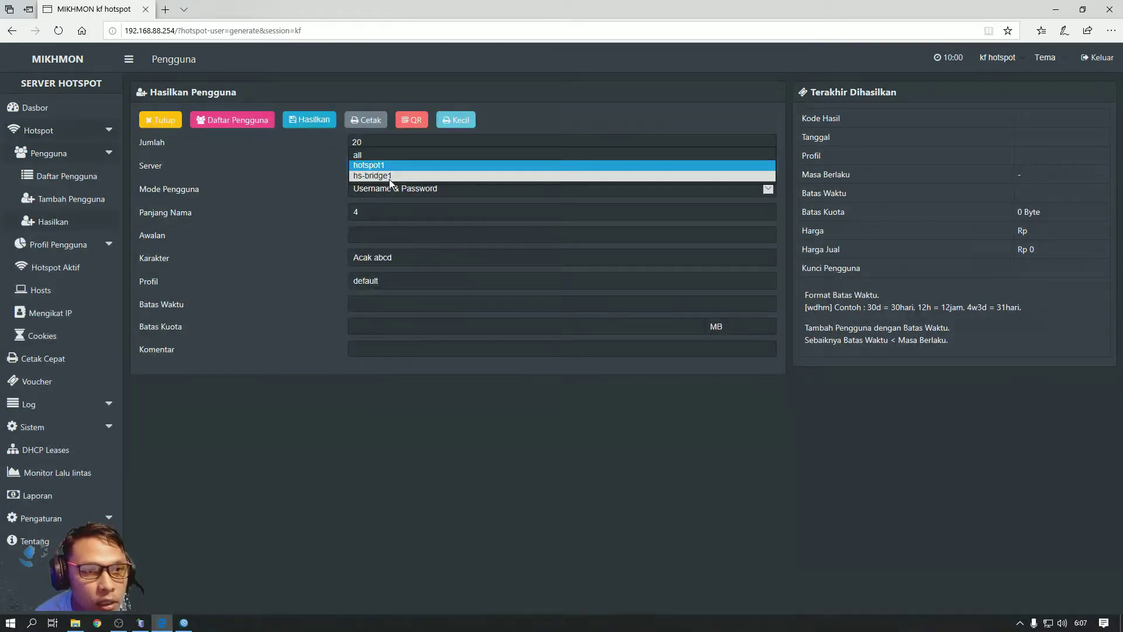
{"action": "left_click", "coordinate": [388, 176]}
{"action": "left_click", "coordinate": [393, 162]}
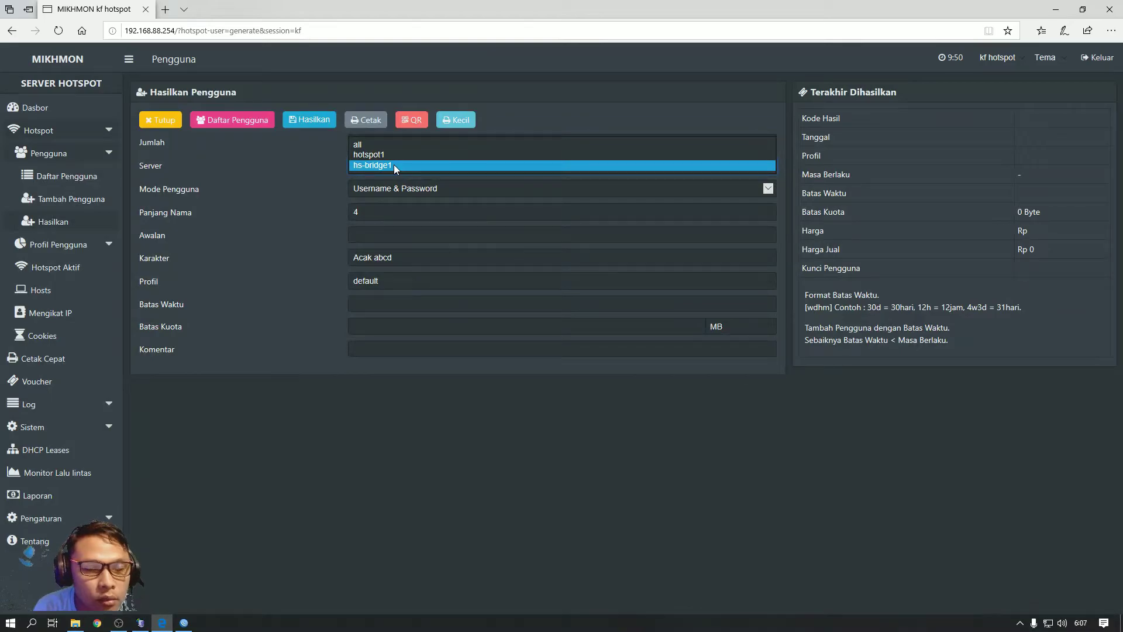
{"action": "left_click", "coordinate": [394, 165]}
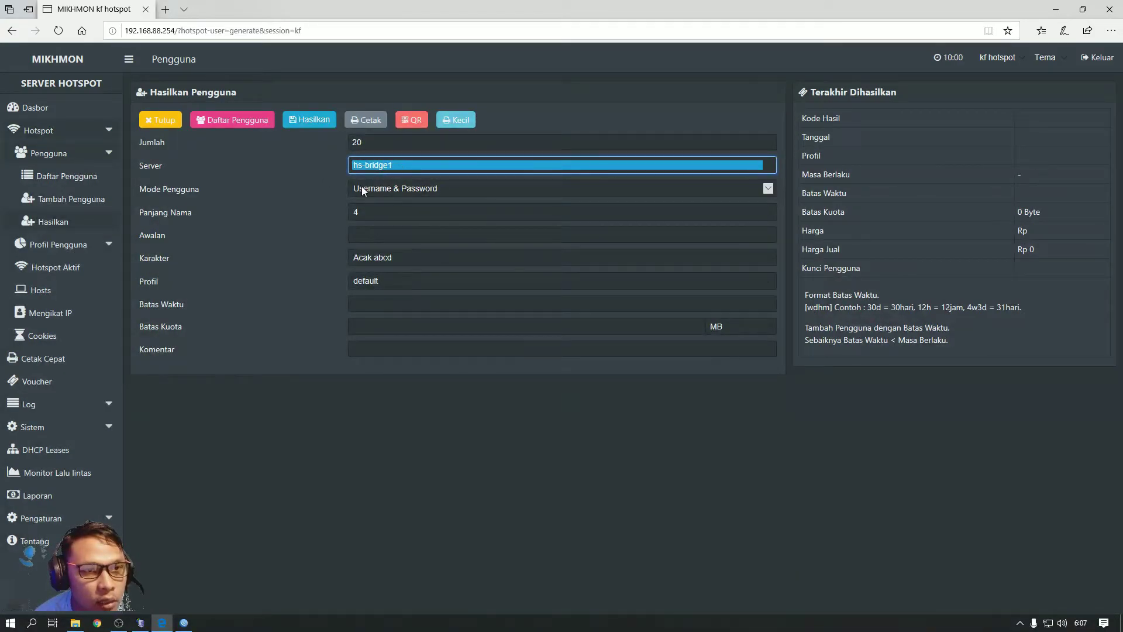
{"action": "left_click", "coordinate": [393, 166]}
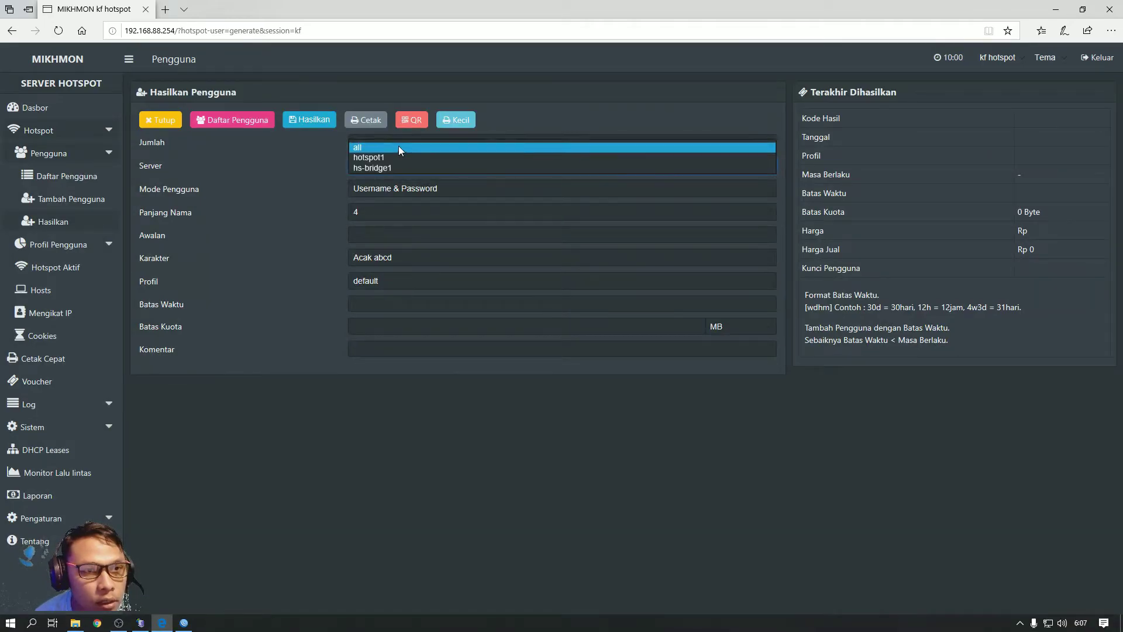
{"action": "left_click", "coordinate": [398, 146]}
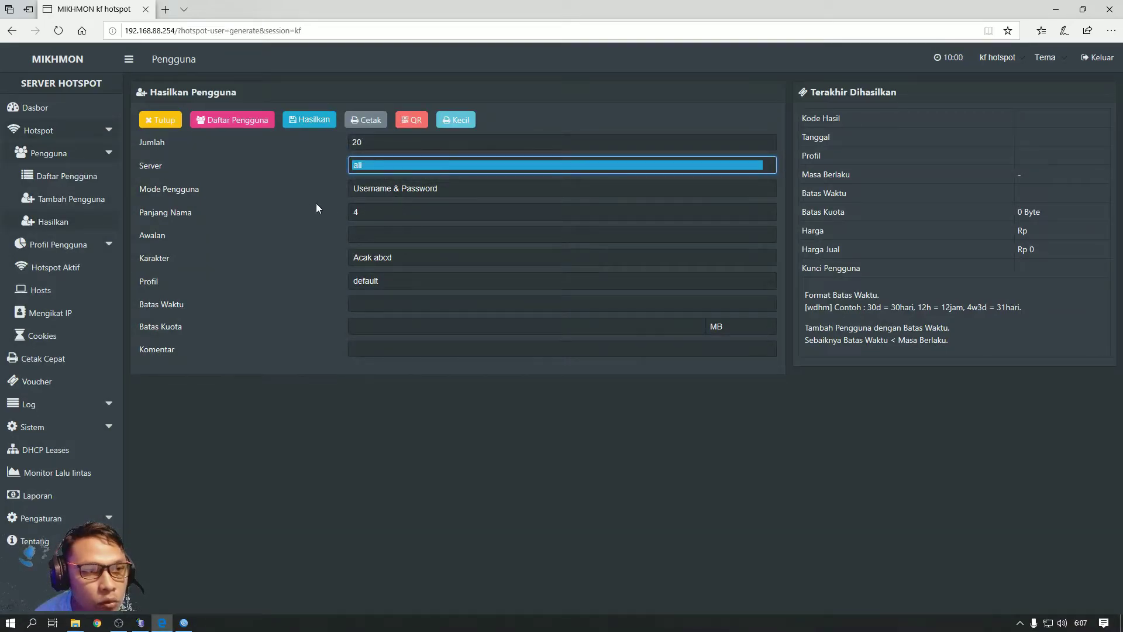
Use Username = Password mode with name length 3 and prefix co
{"action": "left_click", "coordinate": [439, 189]}
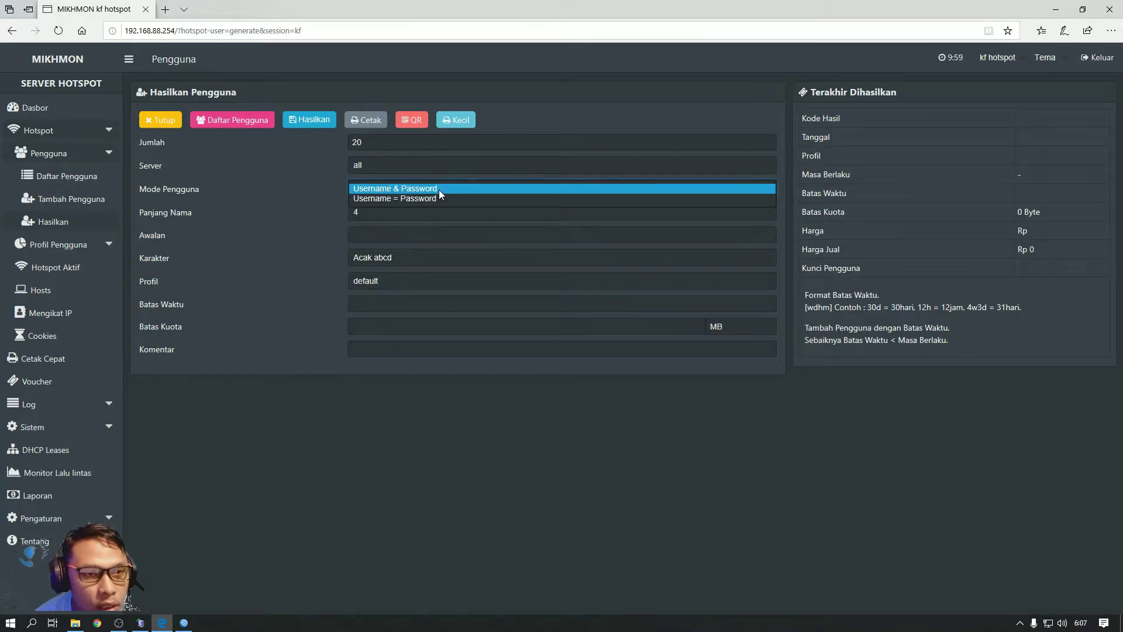
{"action": "left_click", "coordinate": [433, 198]}
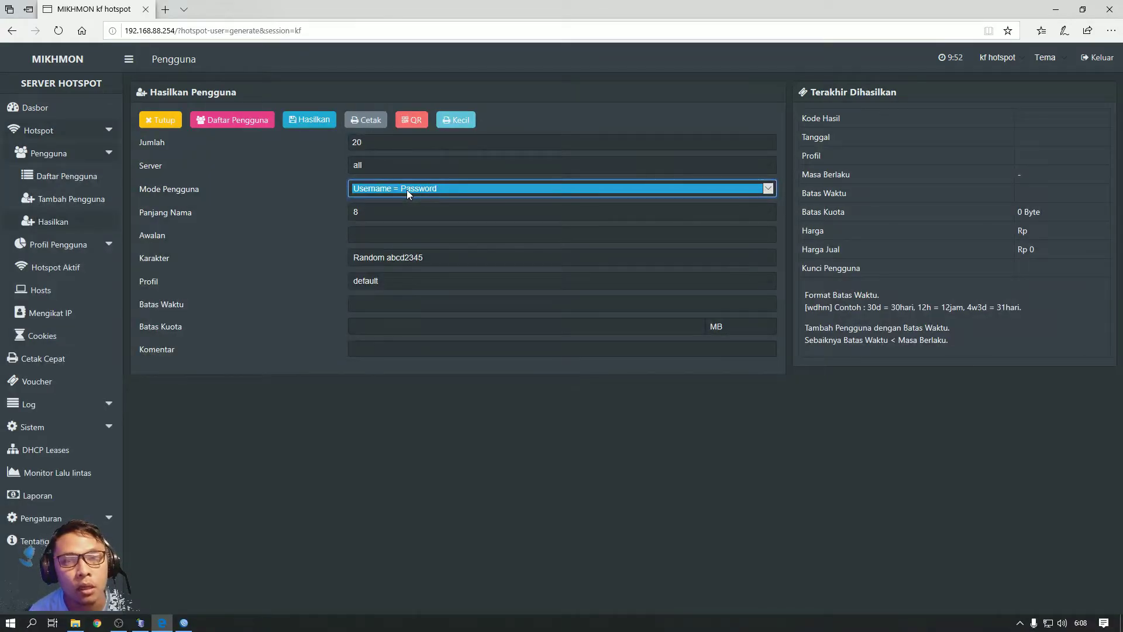
{"action": "left_click", "coordinate": [406, 189]}
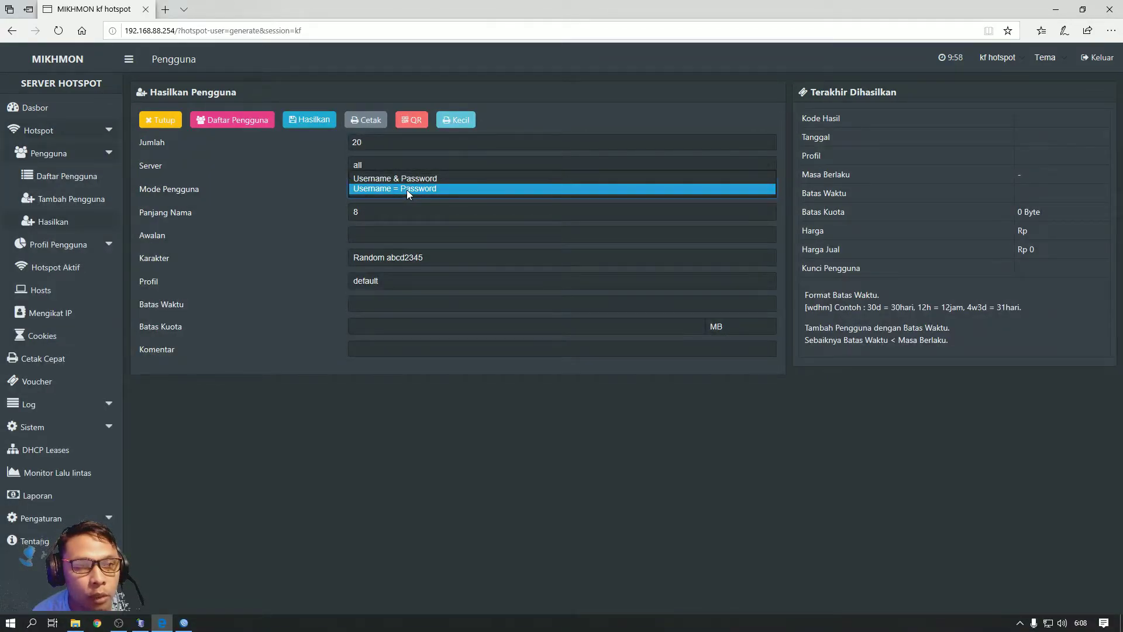
{"action": "left_click", "coordinate": [412, 178]}
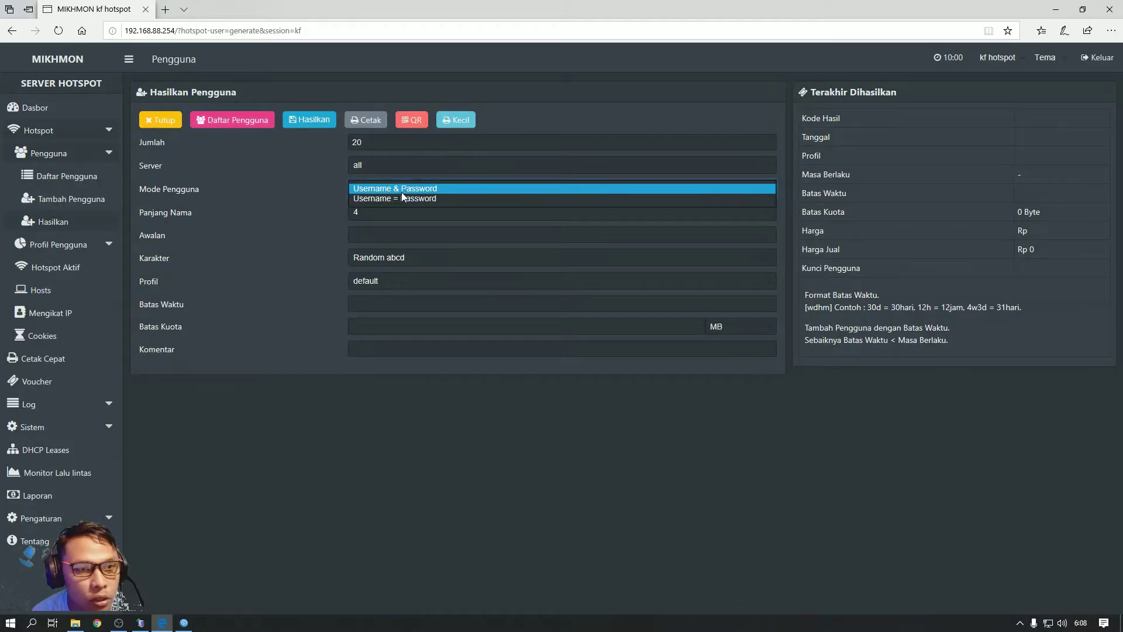
{"action": "left_click", "coordinate": [401, 199]}
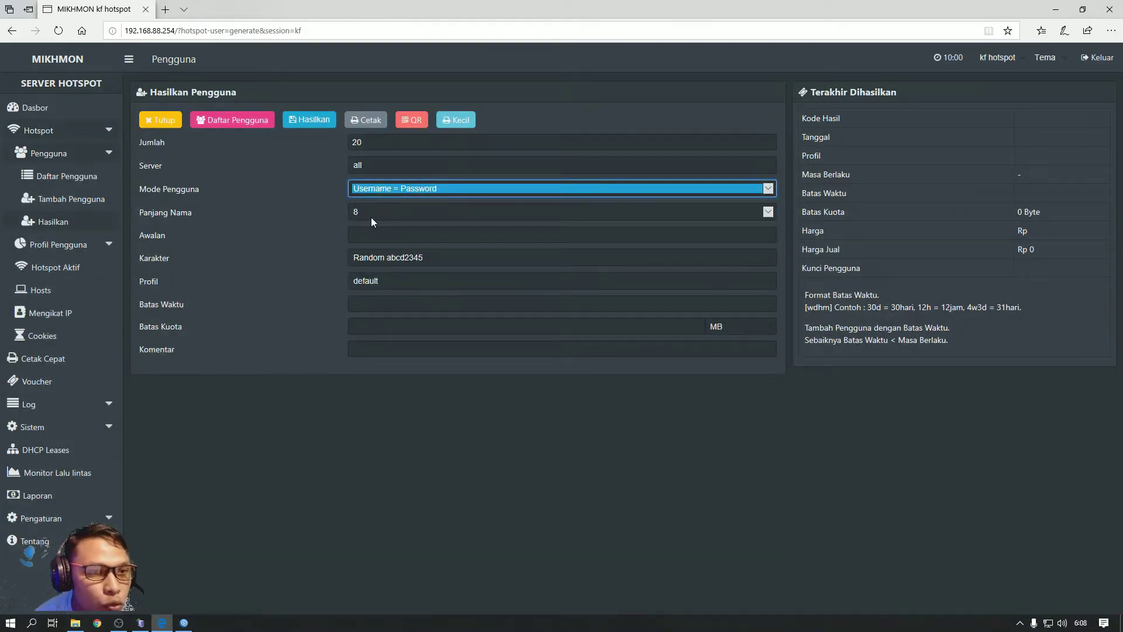
{"action": "left_click", "coordinate": [388, 210]}
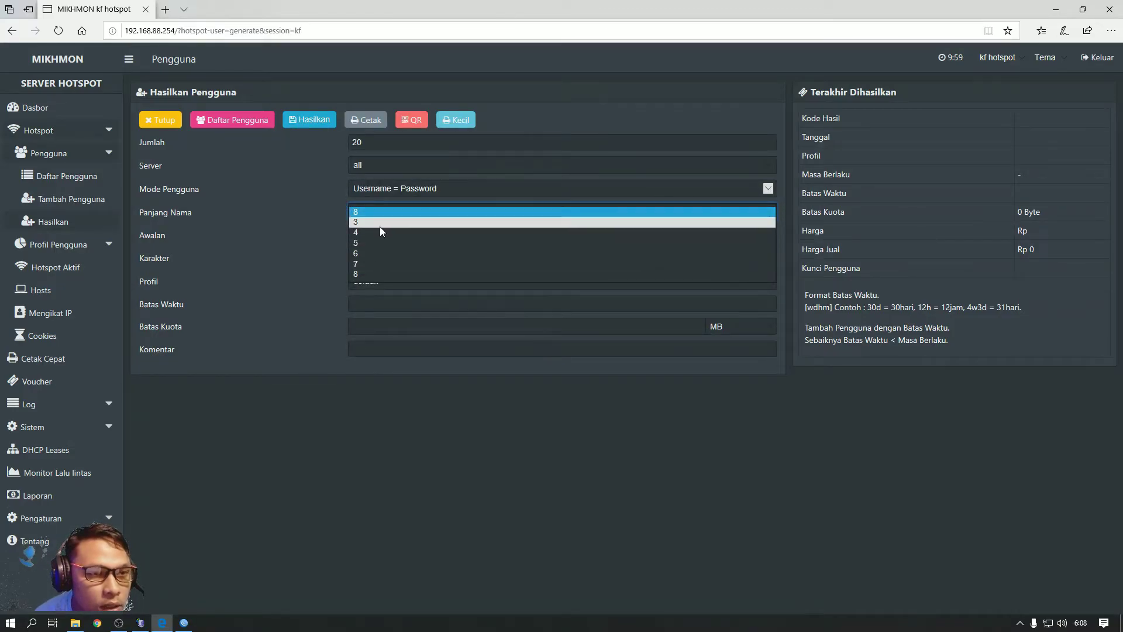
{"action": "left_click", "coordinate": [379, 227]}
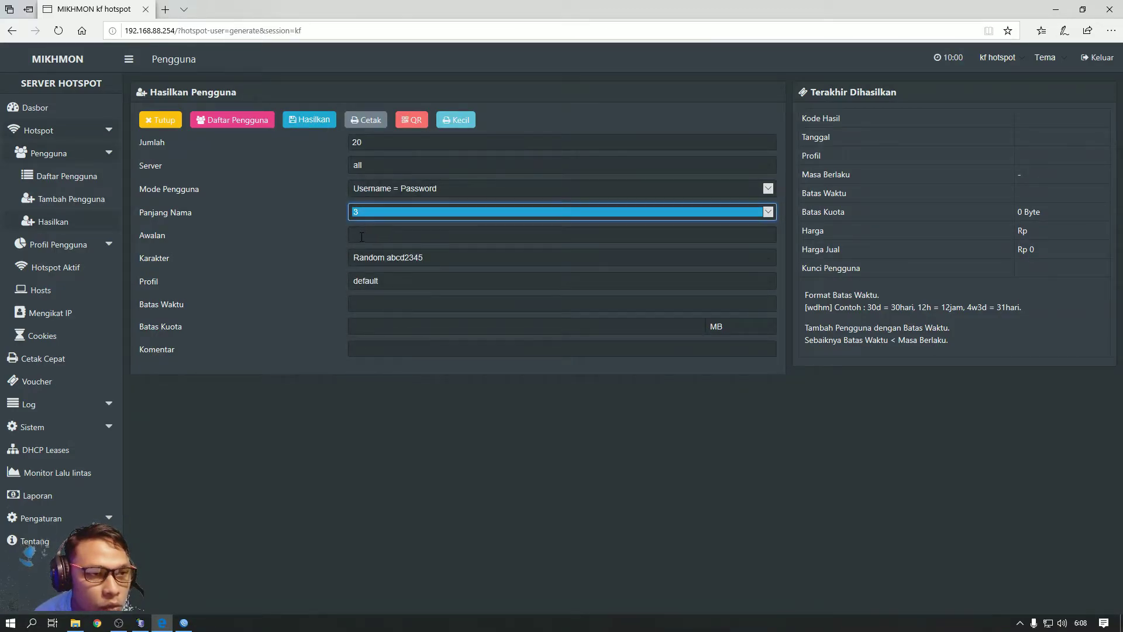
{"action": "left_click", "coordinate": [369, 234]}
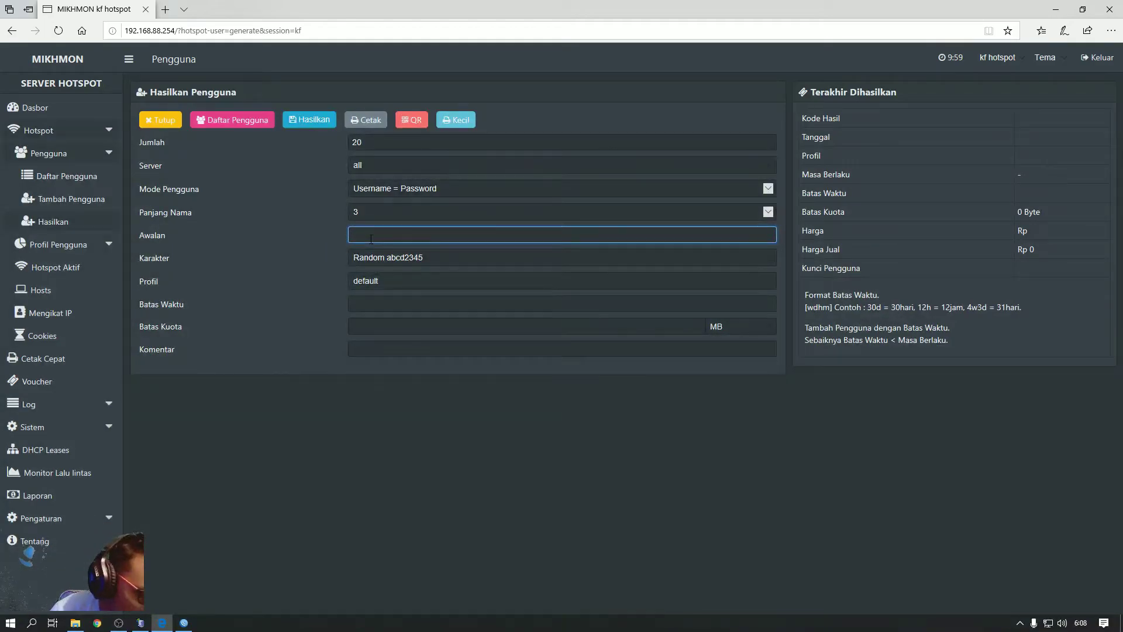
{"action": "type", "text": "co"}
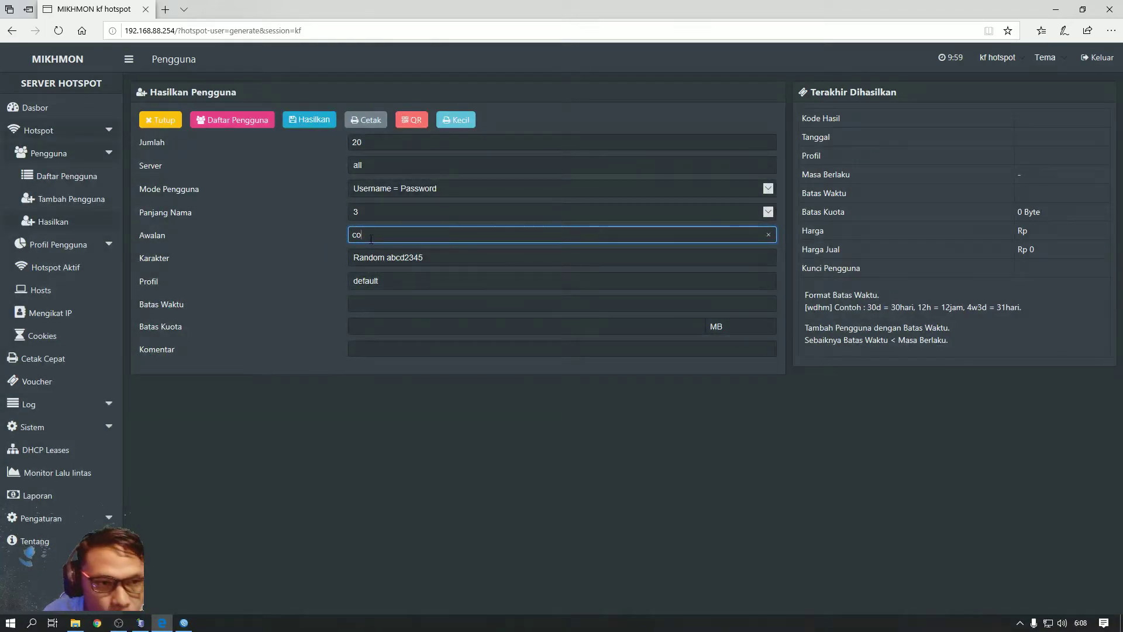
Choose characters Acak 5AB2C34D, profile paket-1k, time limit 2h and comment warungcopy
{"action": "left_click", "coordinate": [396, 258]}
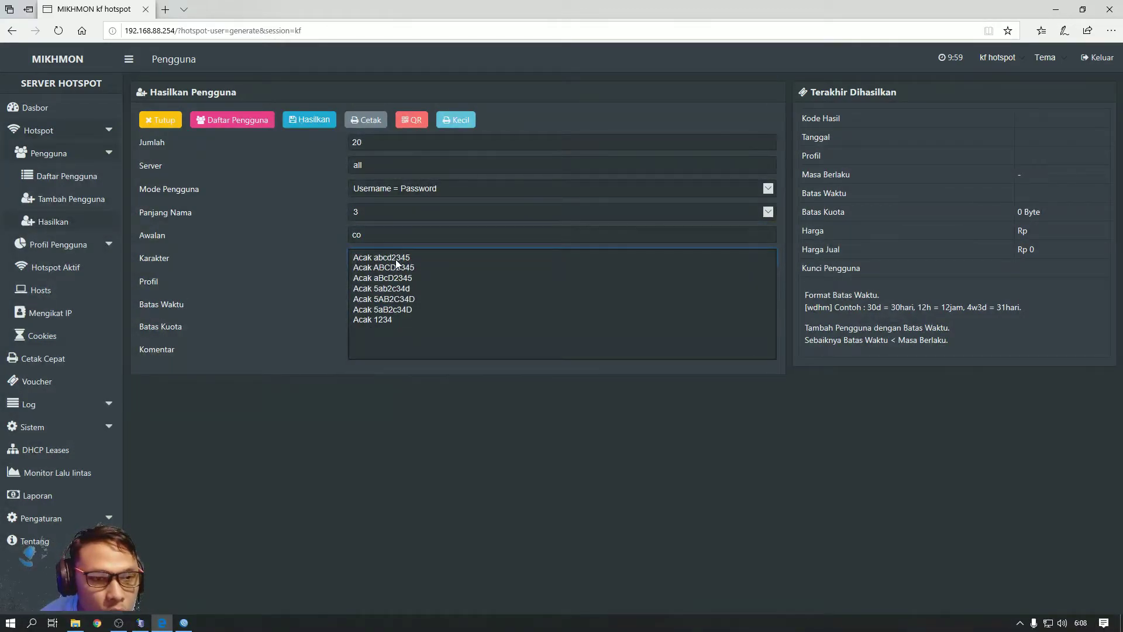
{"action": "left_click", "coordinate": [401, 299]}
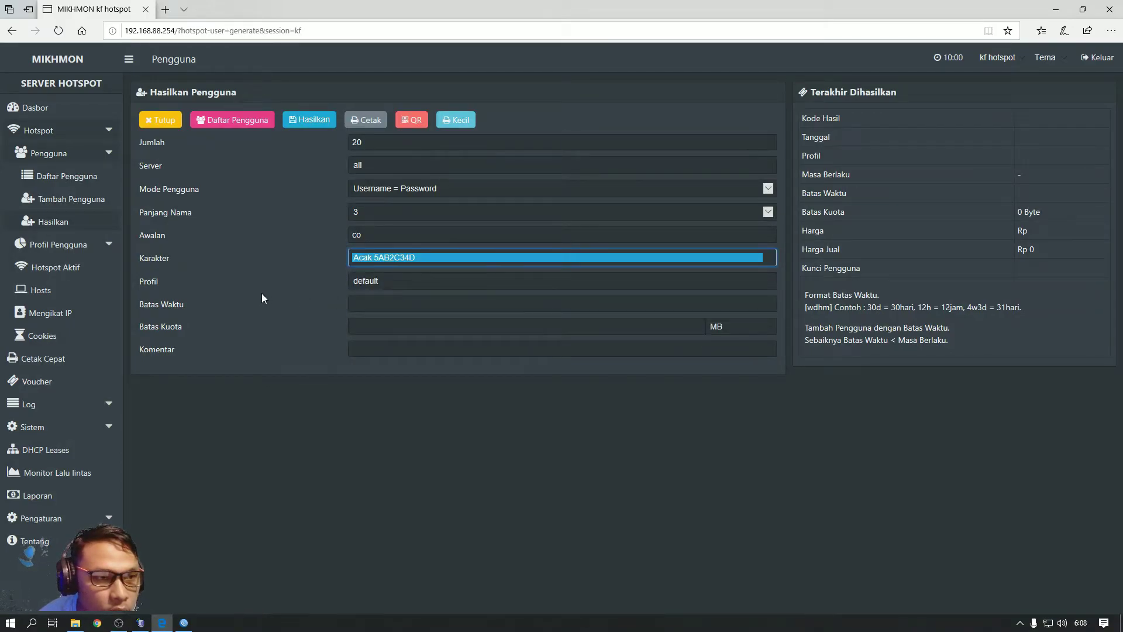
{"action": "left_click", "coordinate": [408, 280]}
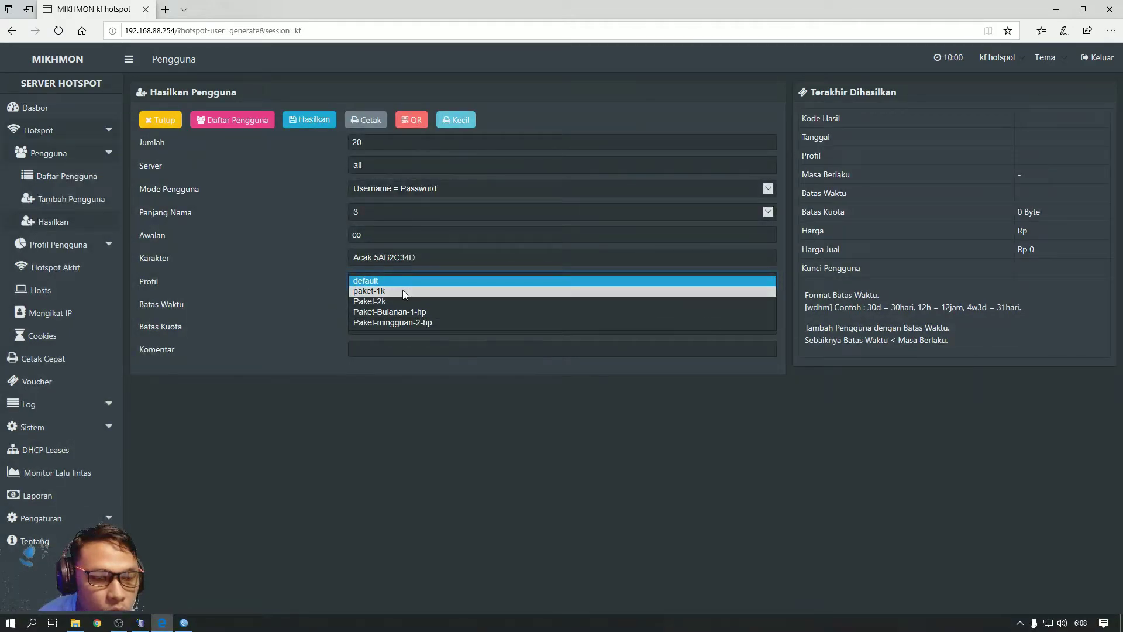
{"action": "left_click", "coordinate": [403, 292]}
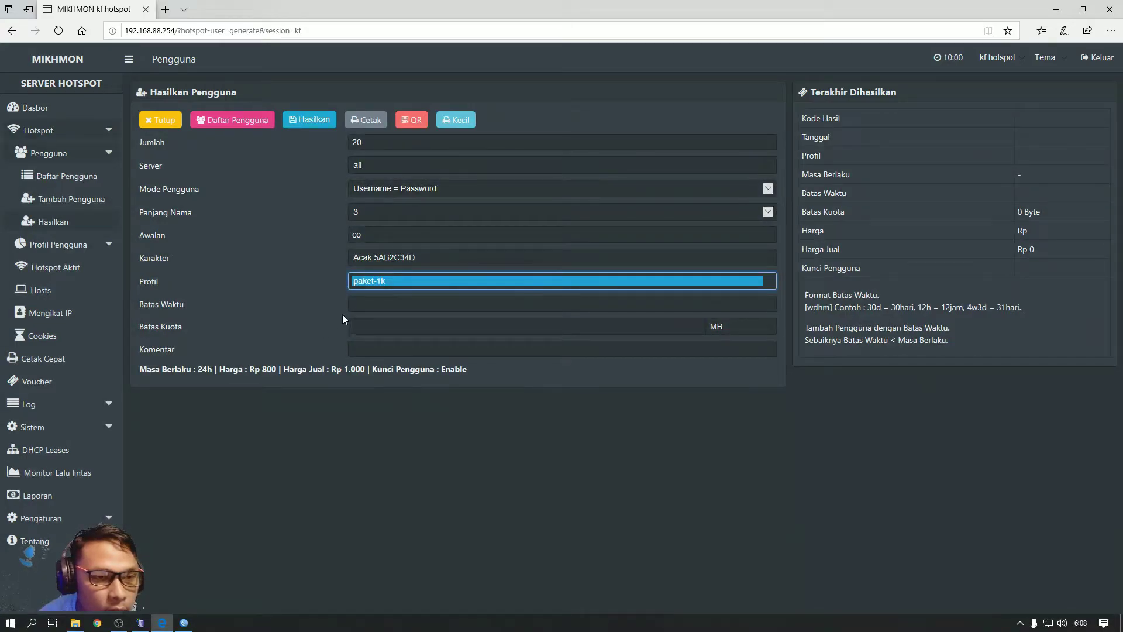
{"action": "left_click", "coordinate": [381, 303]}
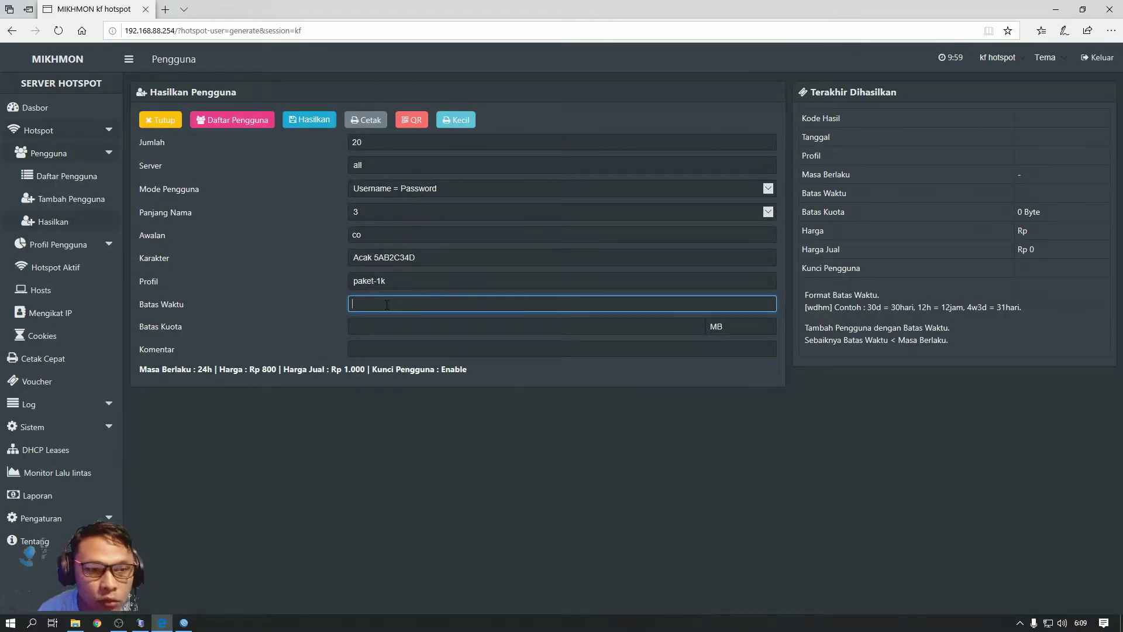
{"action": "type", "text": "2"}
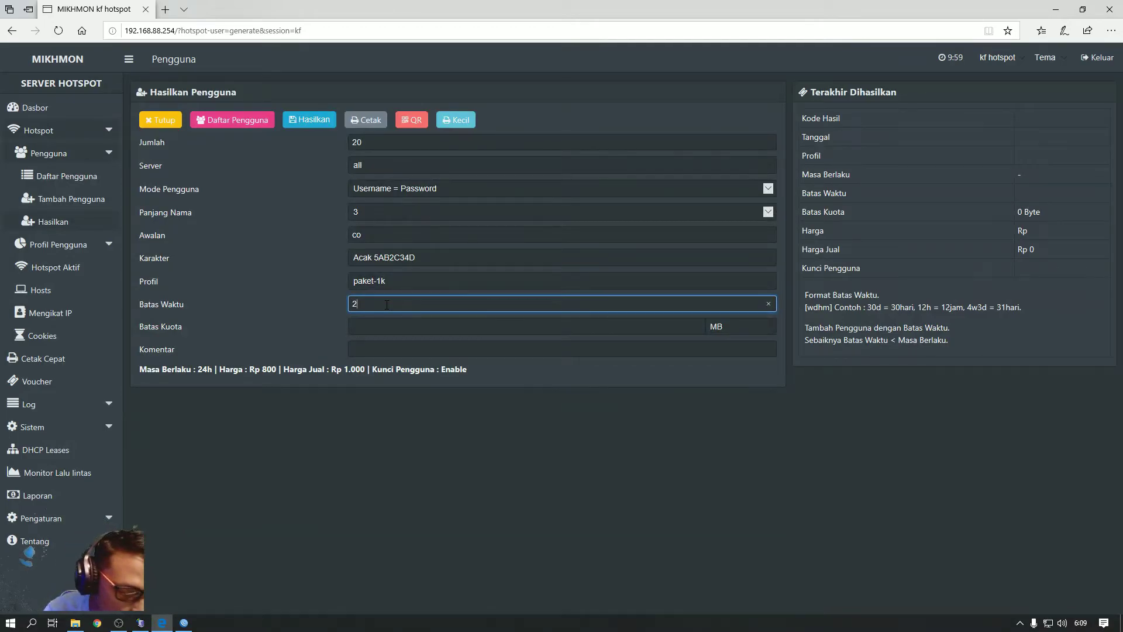
{"action": "type", "text": "h"}
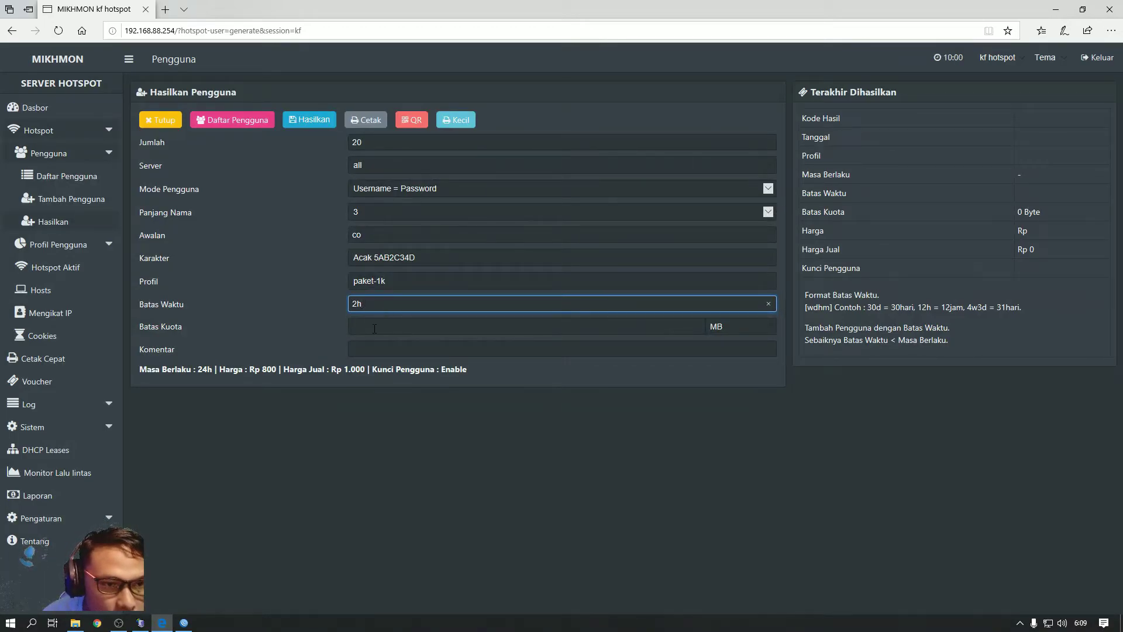
{"action": "left_click", "coordinate": [371, 345]}
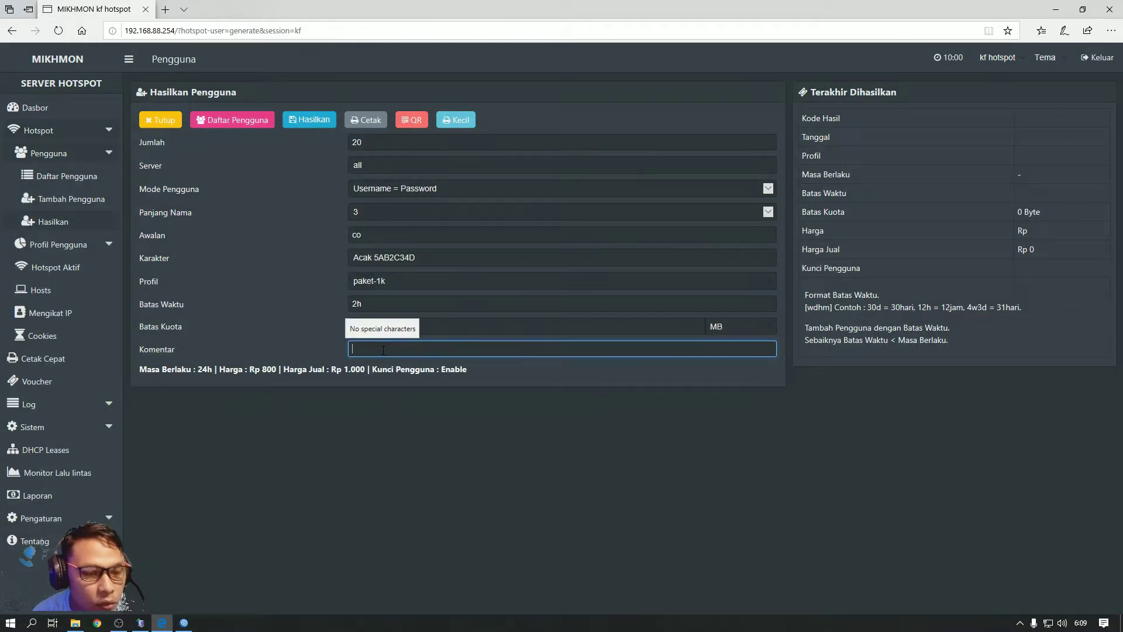
{"action": "type", "text": "wa"}
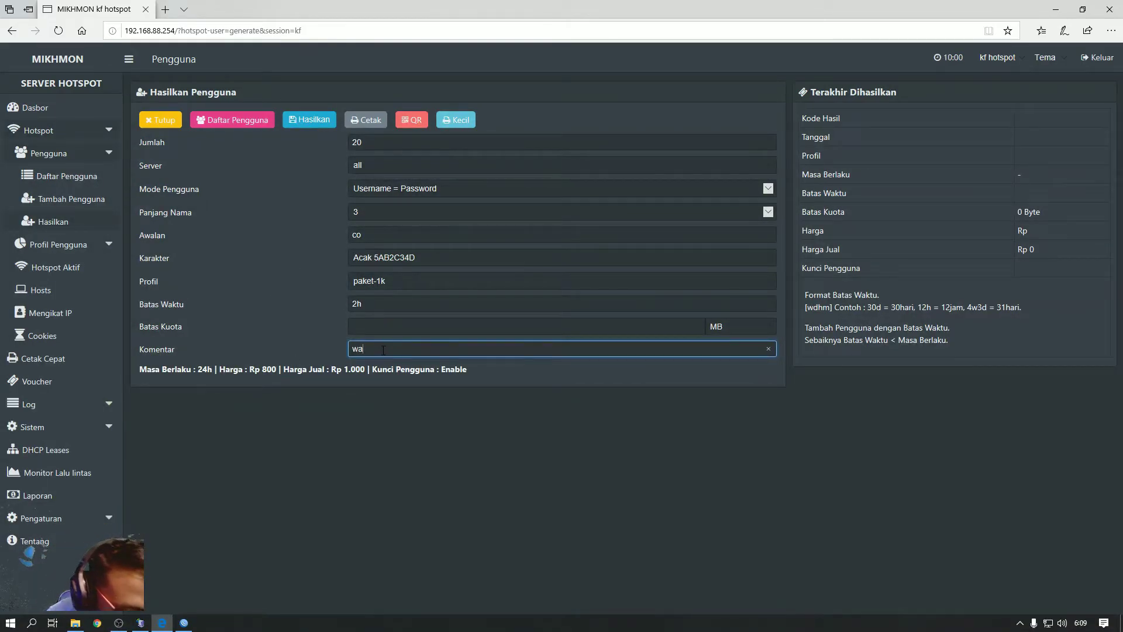
{"action": "type", "text": "rung"}
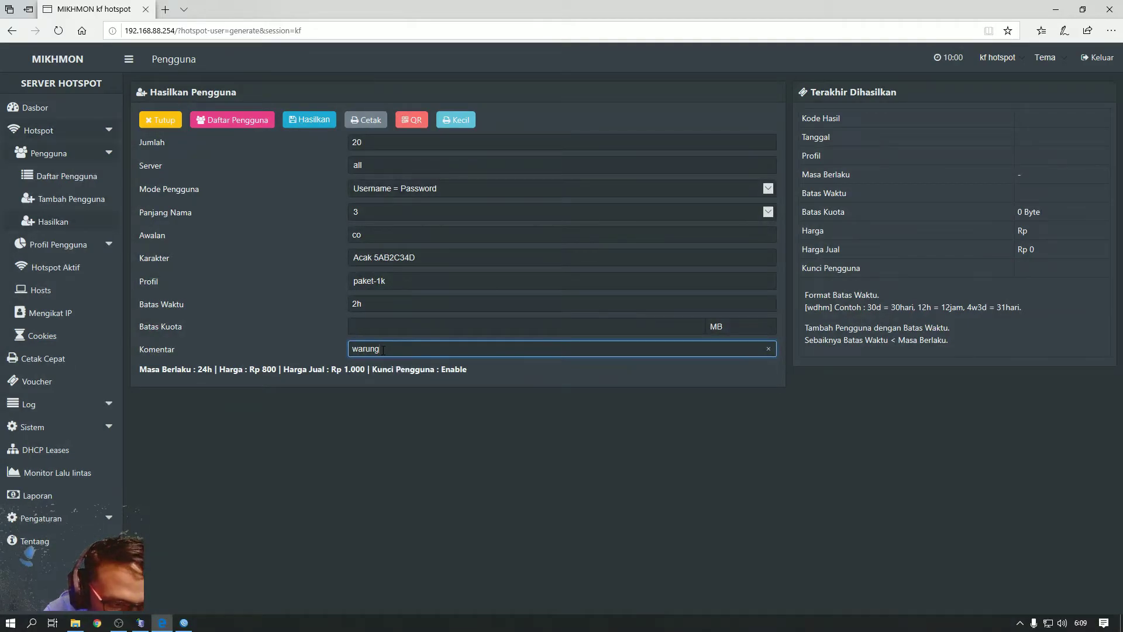
{"action": "type", "text": "copy"}
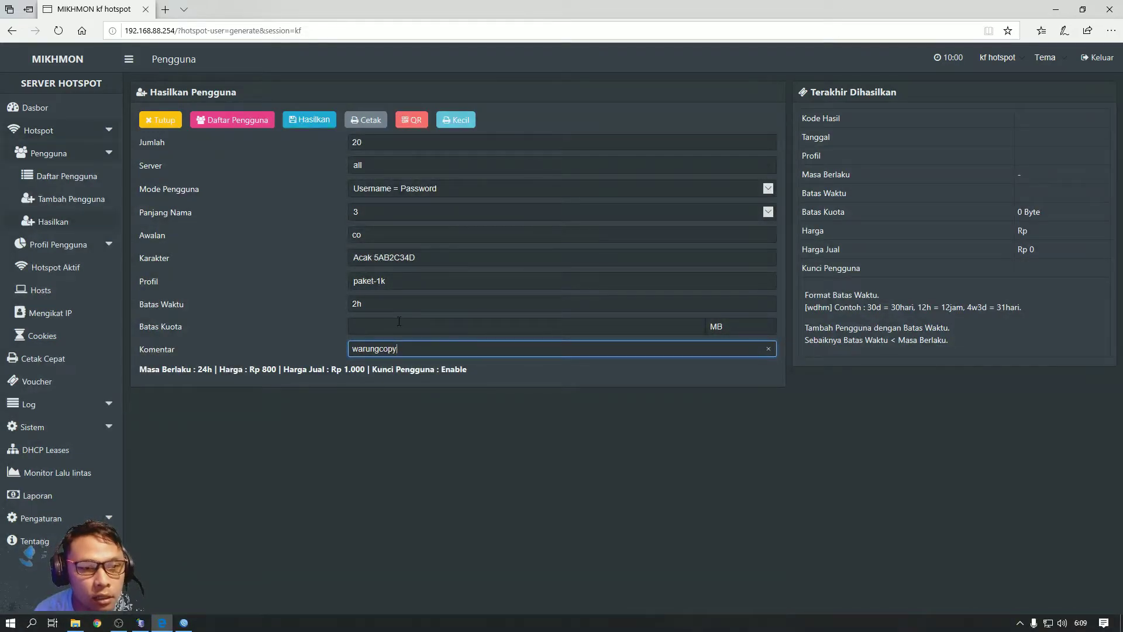
Re-pick profile paket-1k and check the 2h limit, empty data quota and warungcopy comment
{"action": "left_click", "coordinate": [399, 321]}
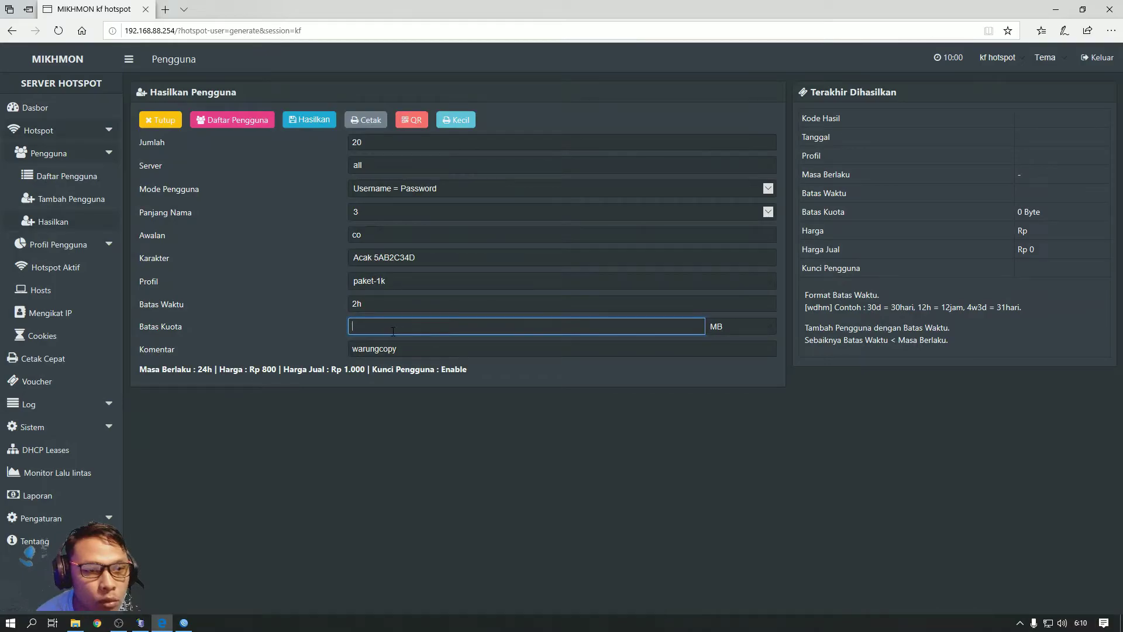
{"action": "left_click", "coordinate": [406, 349]}
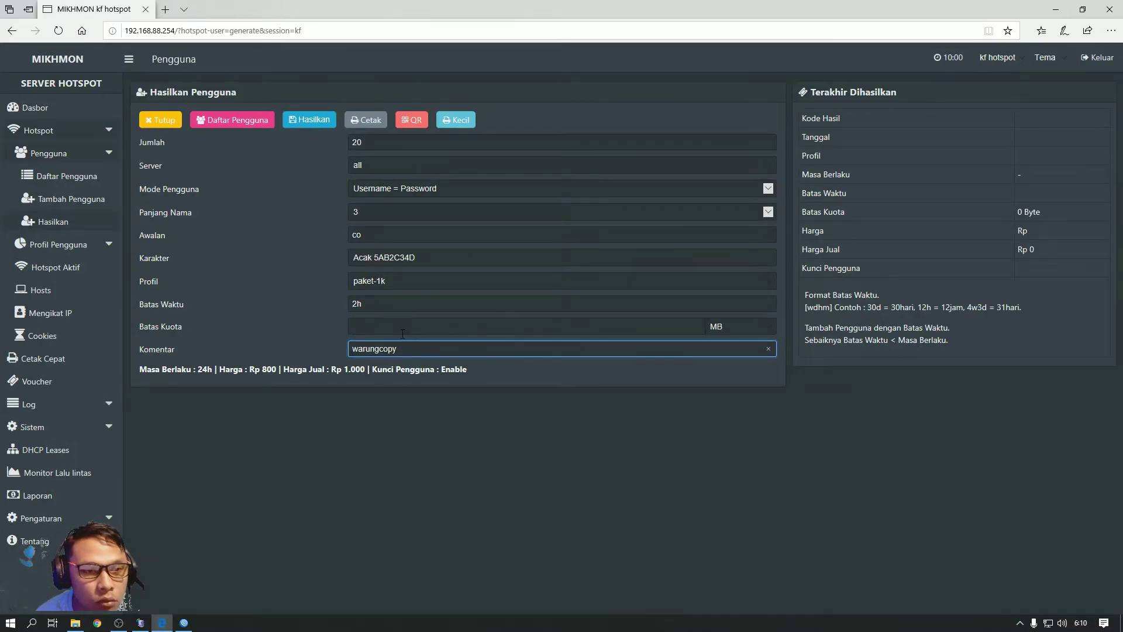
{"action": "left_click", "coordinate": [402, 334]}
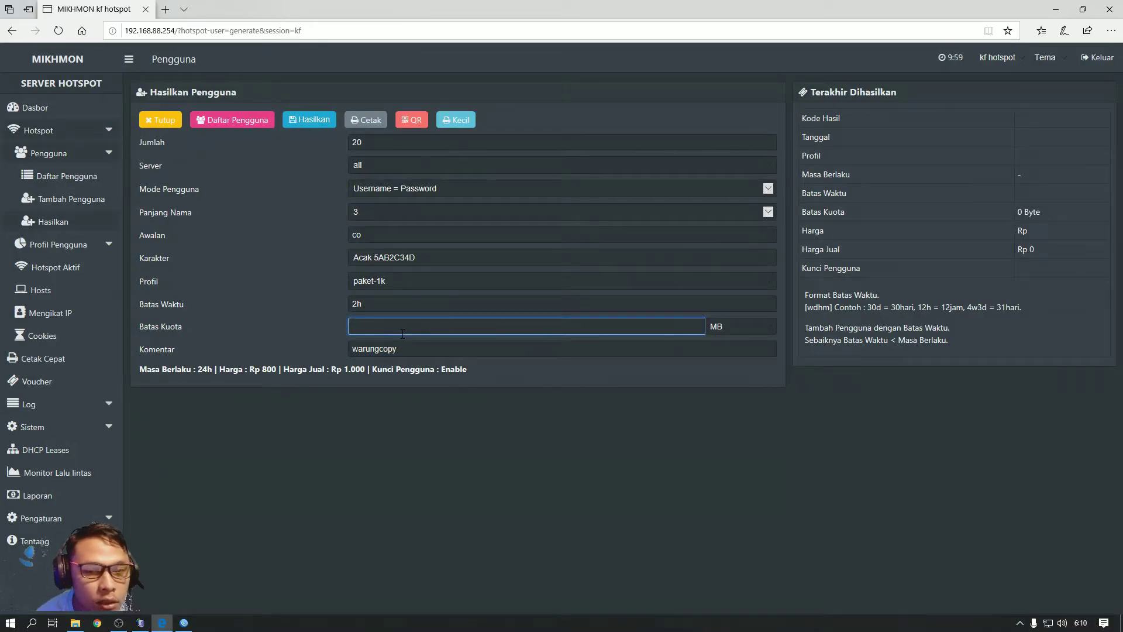
{"action": "left_click", "coordinate": [410, 304]}
{"action": "left_click", "coordinate": [413, 283]}
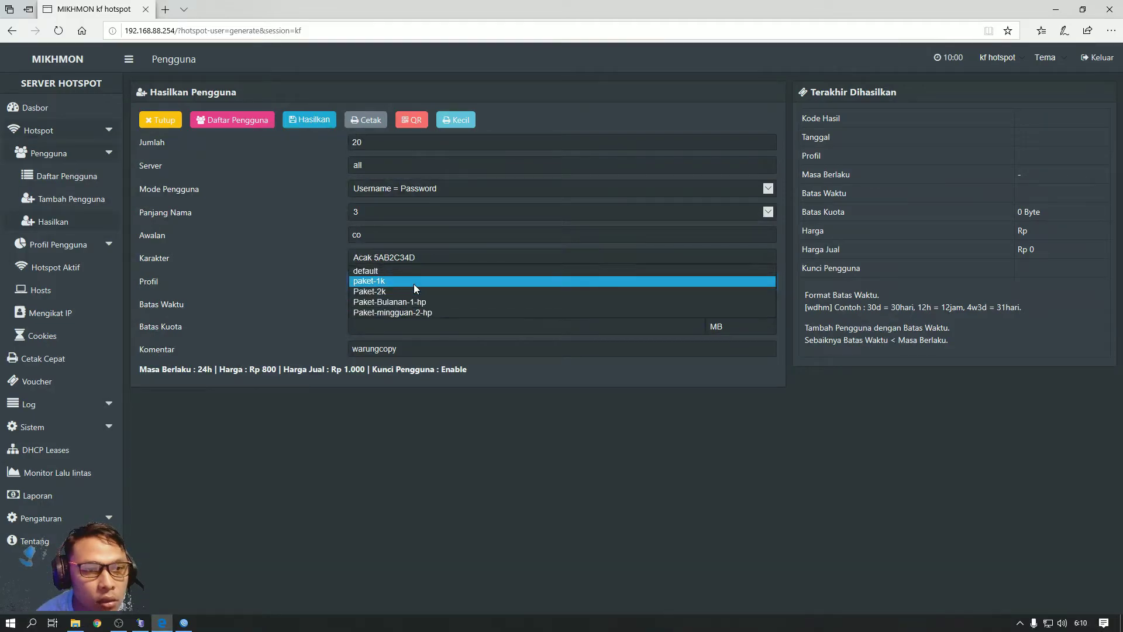
{"action": "left_click", "coordinate": [413, 281]}
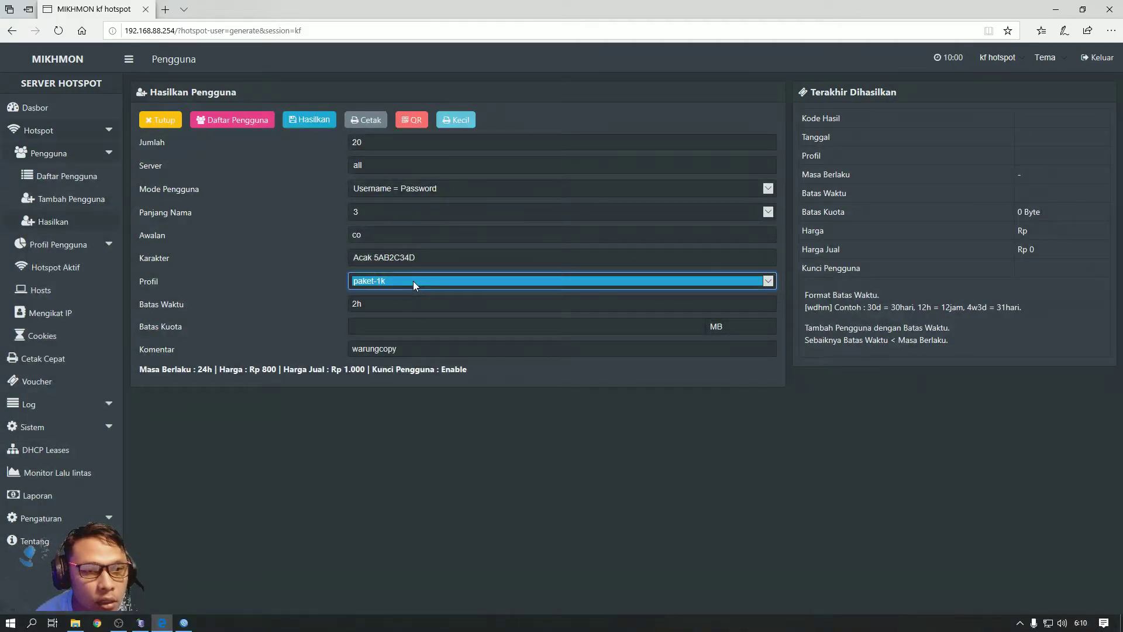
{"action": "left_click", "coordinate": [401, 304]}
{"action": "left_click", "coordinate": [391, 325]}
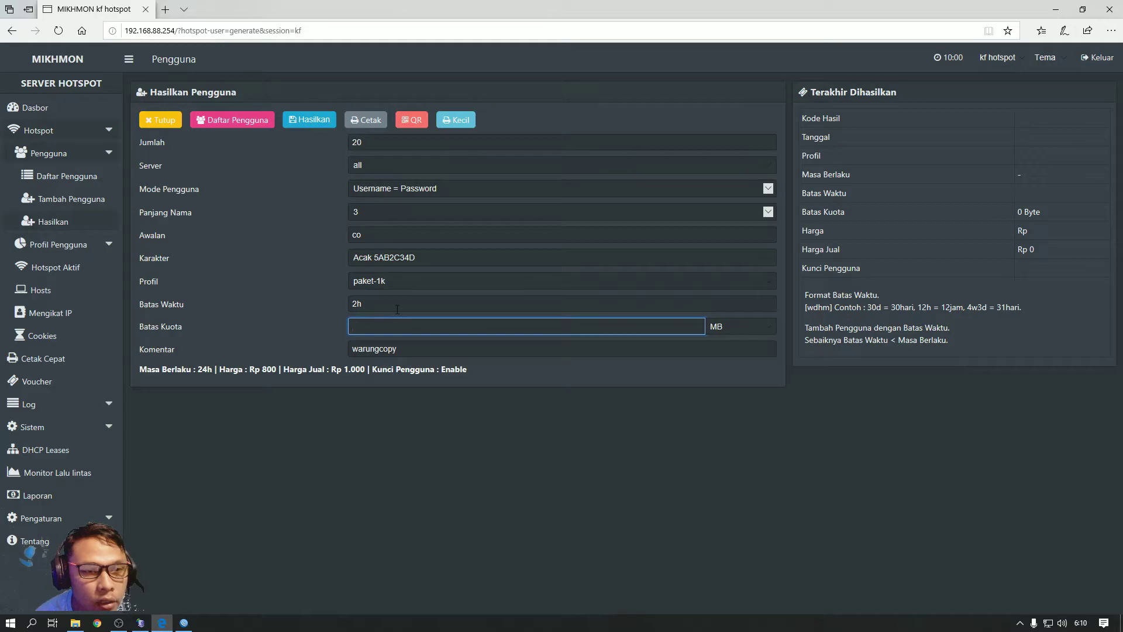
{"action": "left_click", "coordinate": [397, 305]}
{"action": "left_click", "coordinate": [414, 350]}
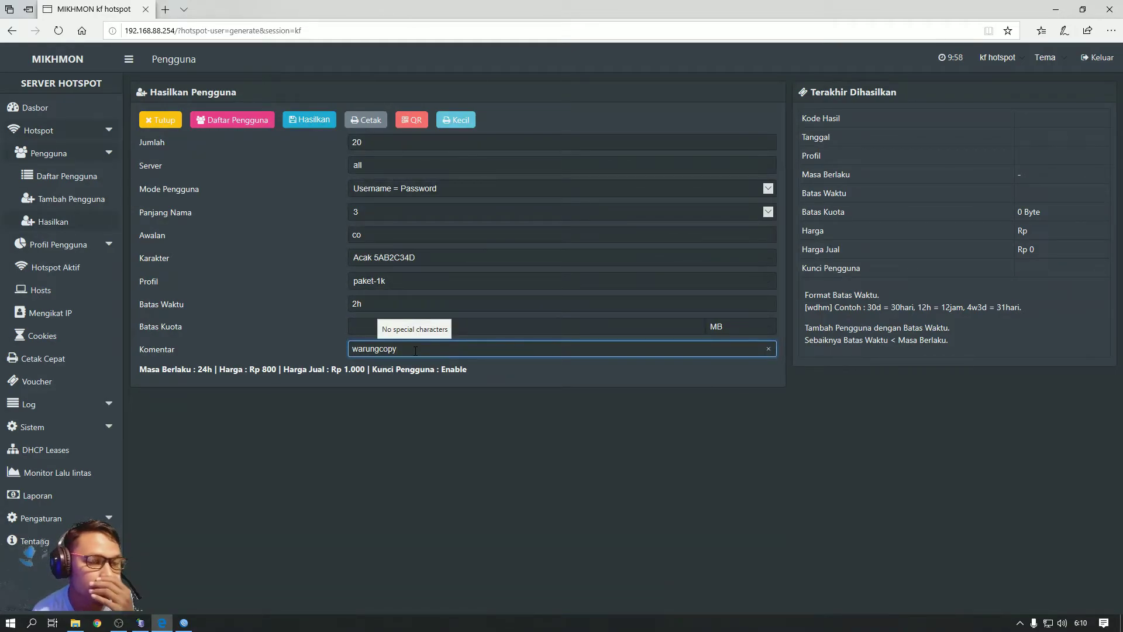
{"action": "left_click", "coordinate": [364, 329]}
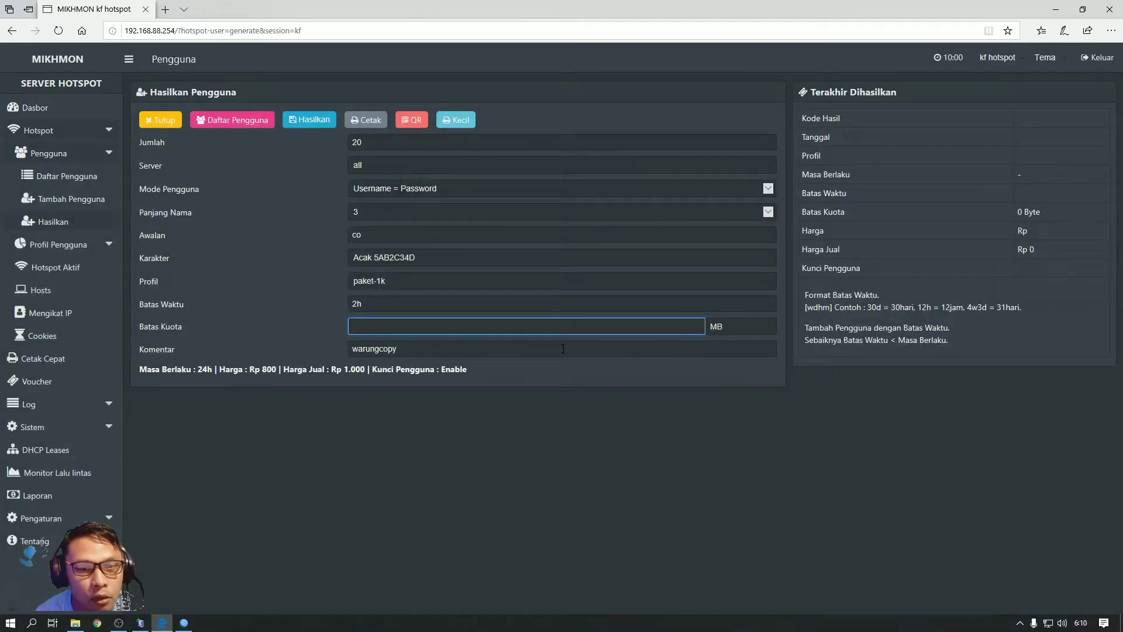
{"action": "left_click", "coordinate": [435, 346]}
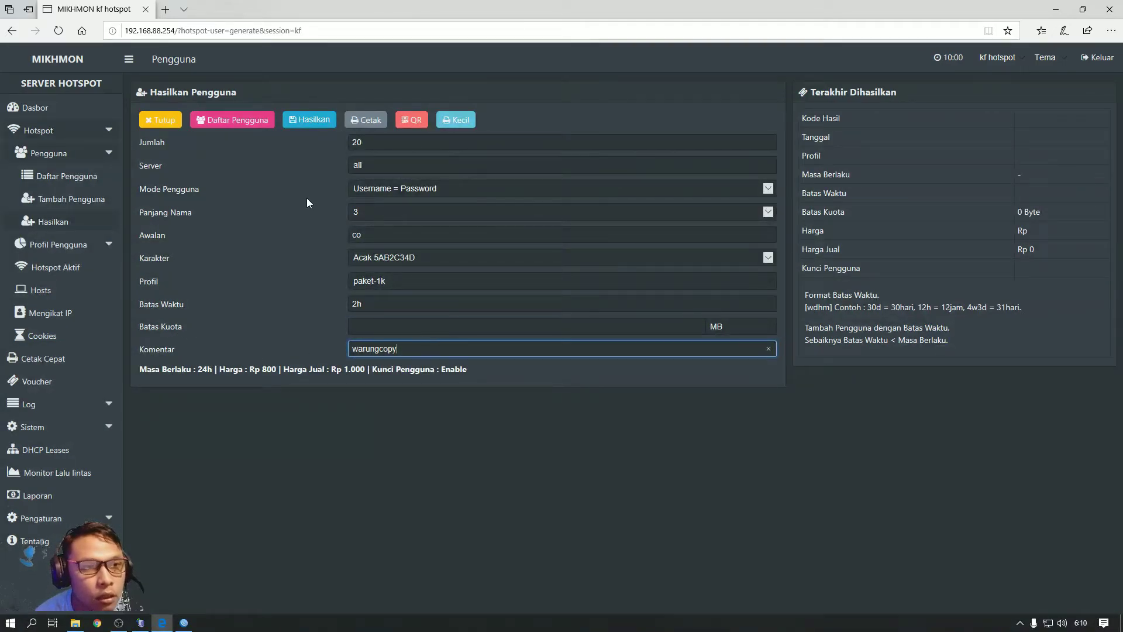
Generate the 20 paket-1k vouchers and close the form to view them in the user list
{"action": "left_click", "coordinate": [314, 121]}
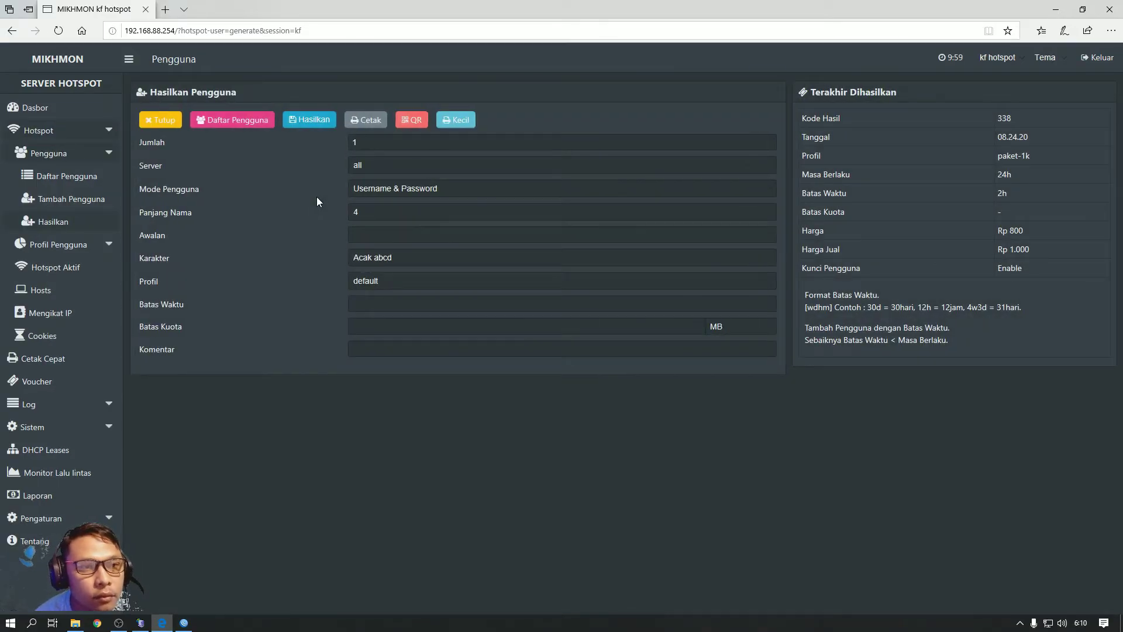
{"action": "left_click", "coordinate": [163, 124]}
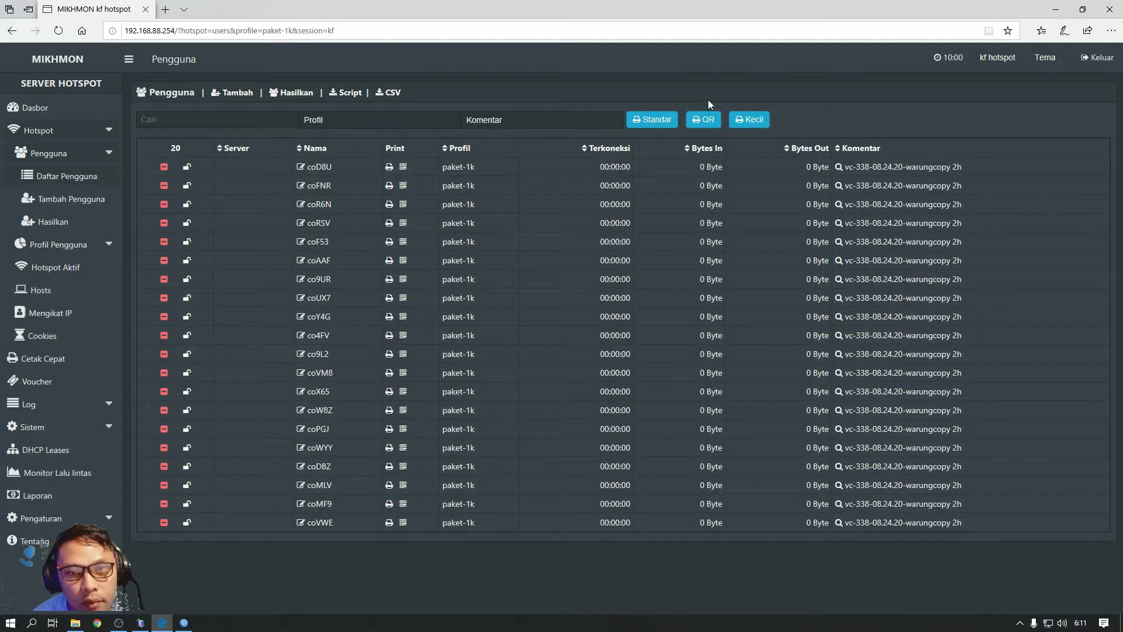
Filter the user list by comment vc-338-08.24.20-warungcopy after the QR print prompt asks for one
{"action": "left_click", "coordinate": [708, 120]}
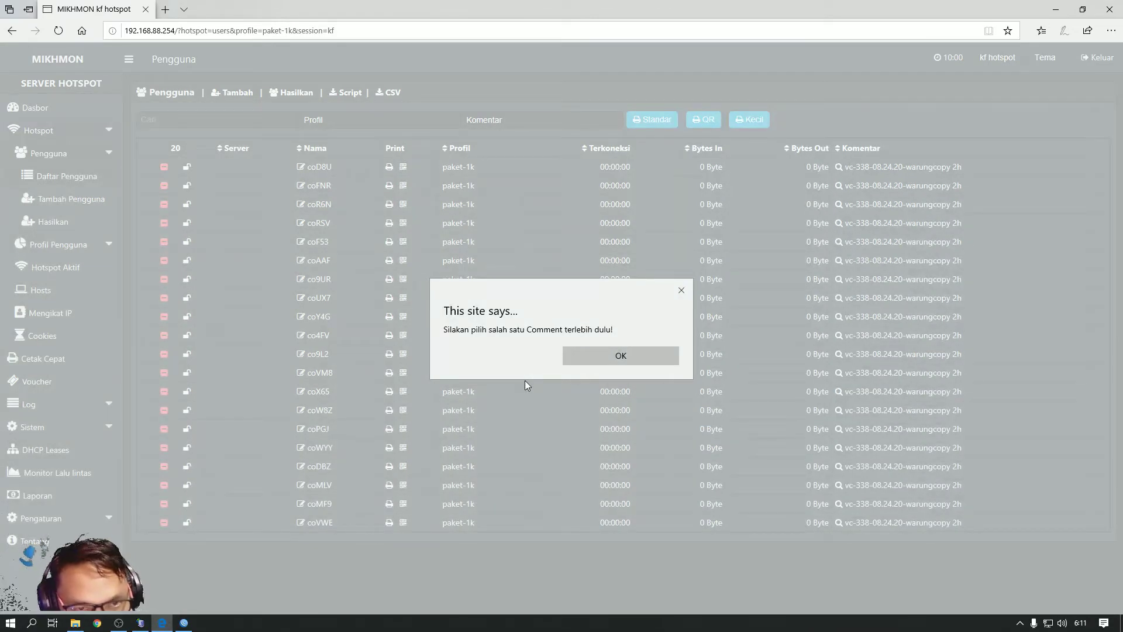
{"action": "left_click", "coordinate": [592, 357]}
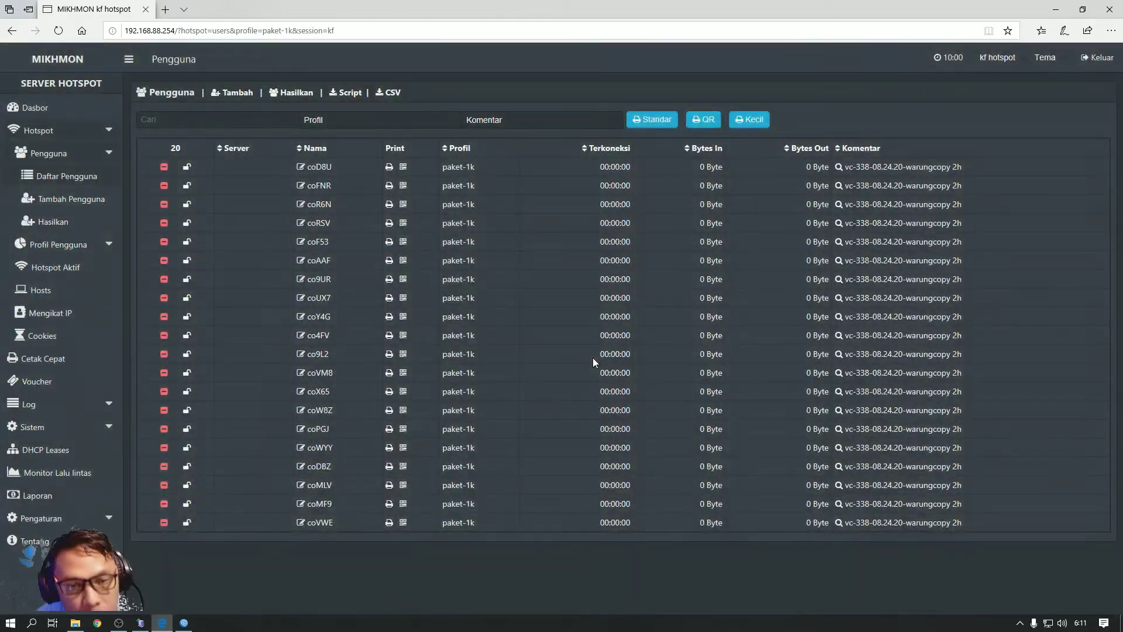
{"action": "left_click", "coordinate": [512, 121]}
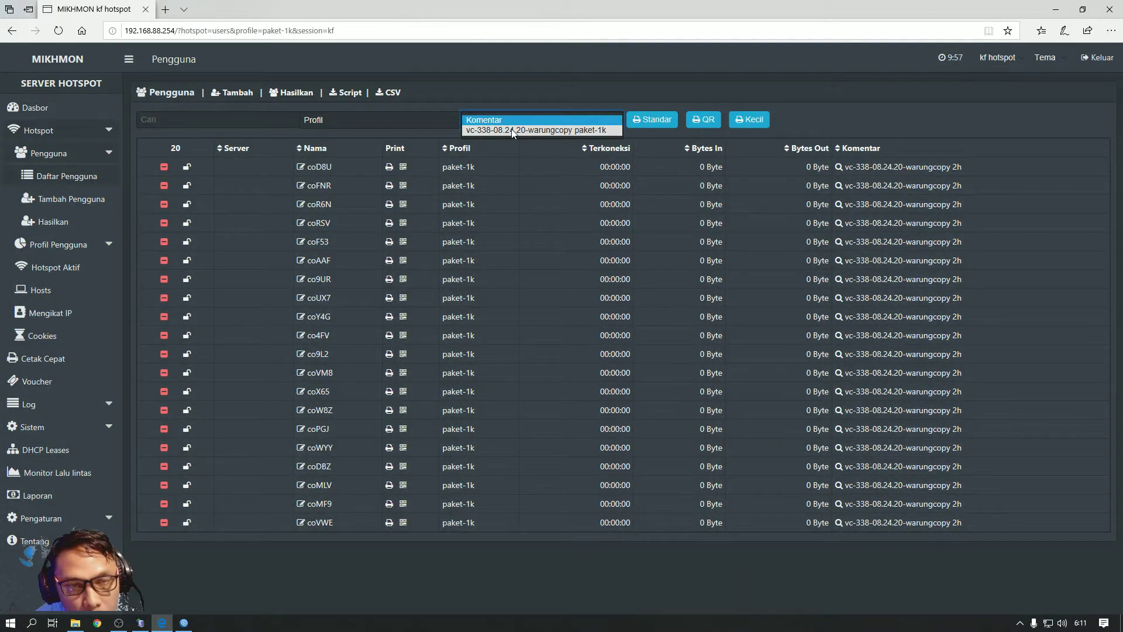
{"action": "left_click", "coordinate": [513, 130]}
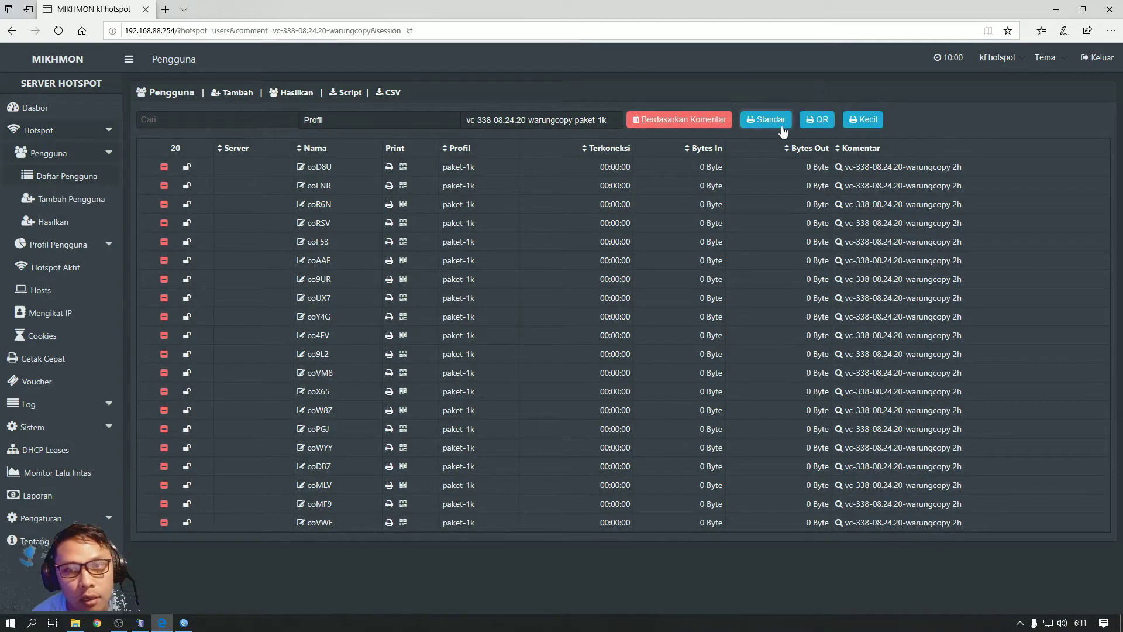
Show the batch as 20 printable QR vouchers, dismissing the browser print dialog, then close the Voucher tab
{"action": "left_click", "coordinate": [816, 120]}
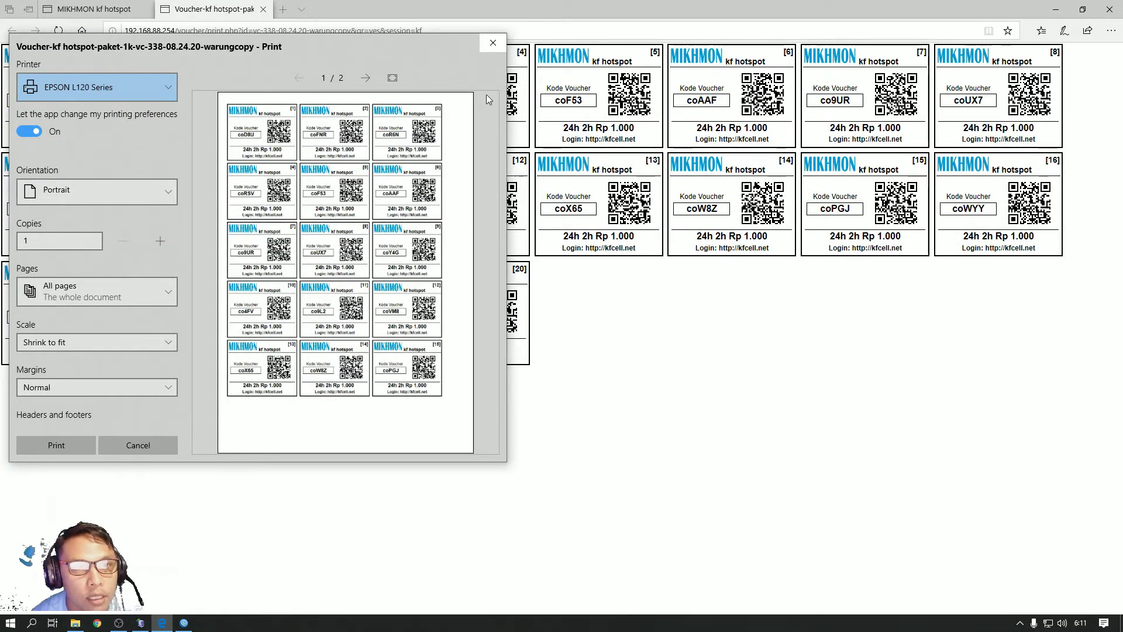
{"action": "left_click", "coordinate": [492, 43]}
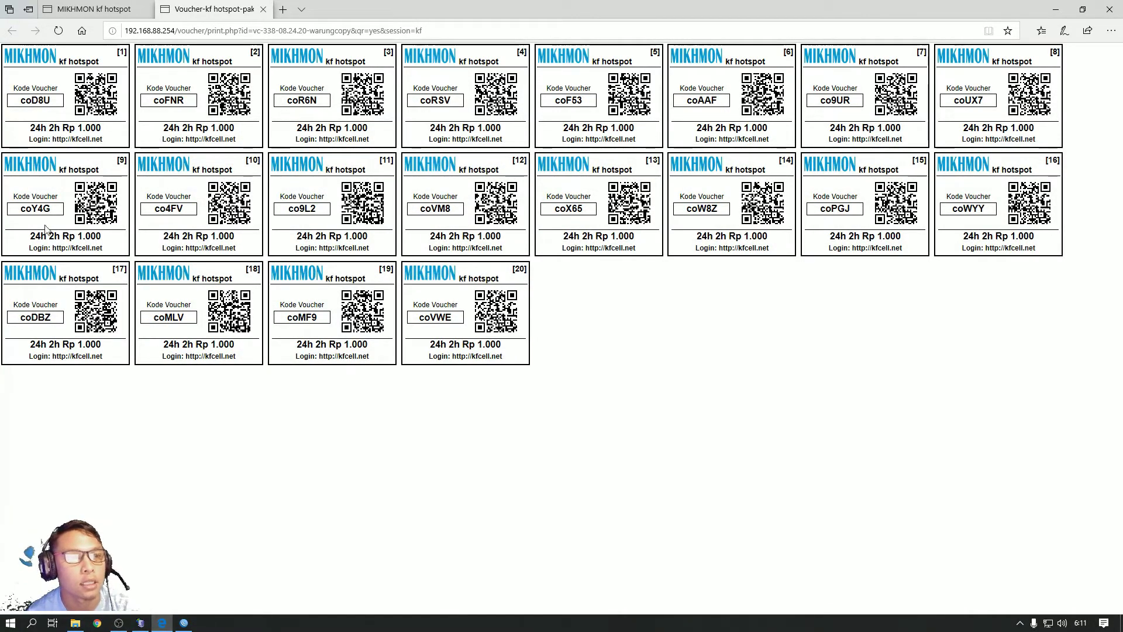
{"action": "left_click", "coordinate": [263, 9]}
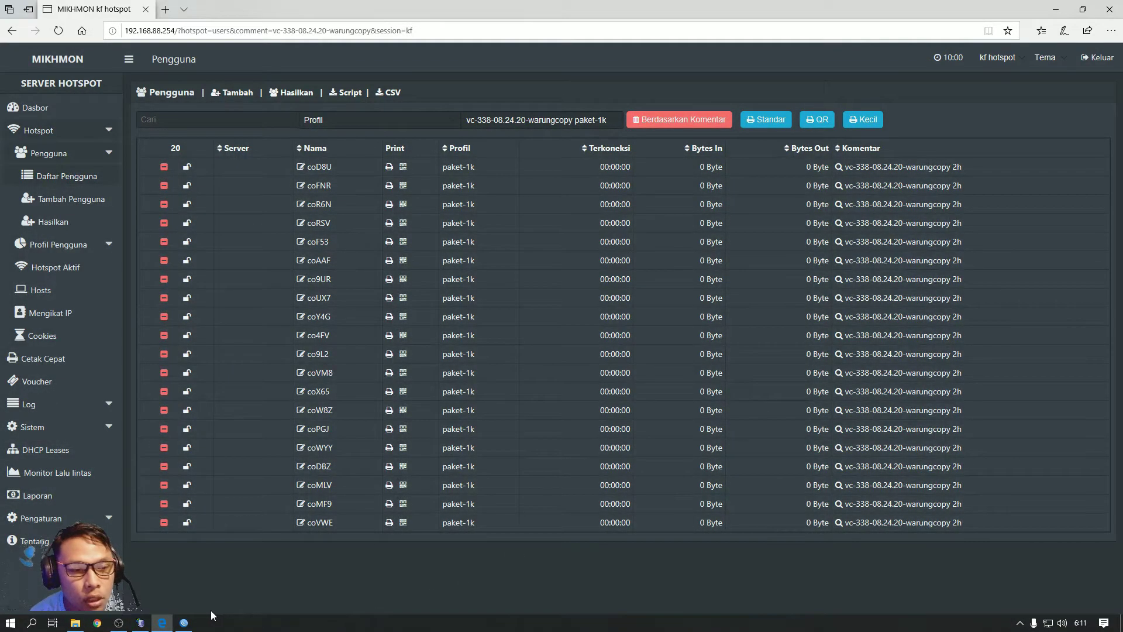
Switch from OBS back to the Mikhmon user list and open the Hasilkan generate-users form
{"action": "left_click", "coordinate": [120, 623]}
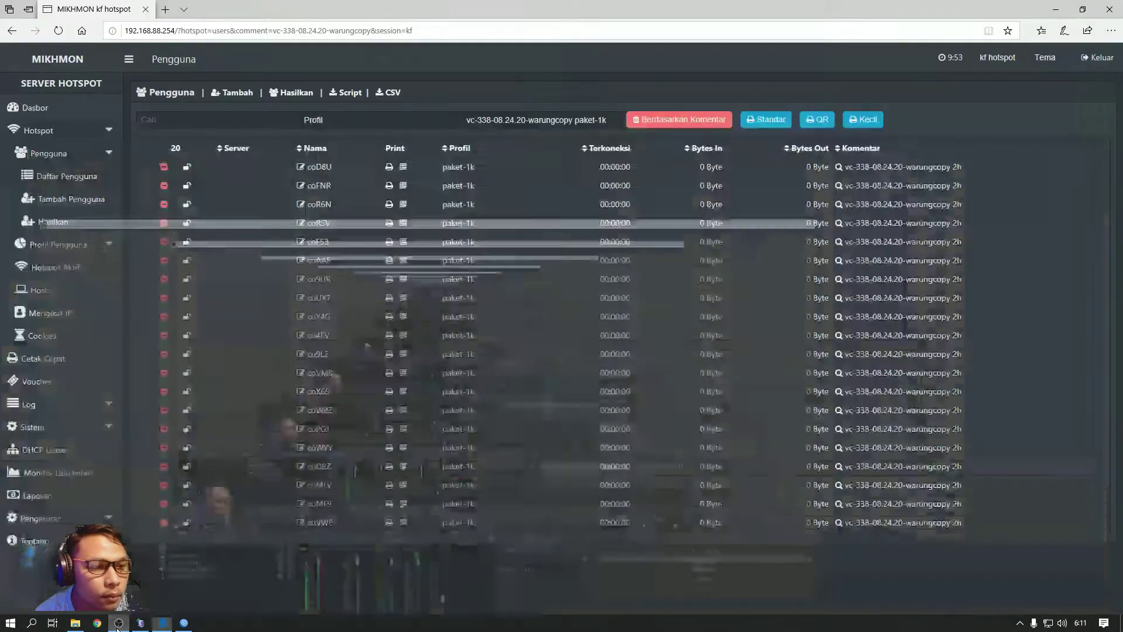
{"action": "left_click", "coordinate": [120, 624]}
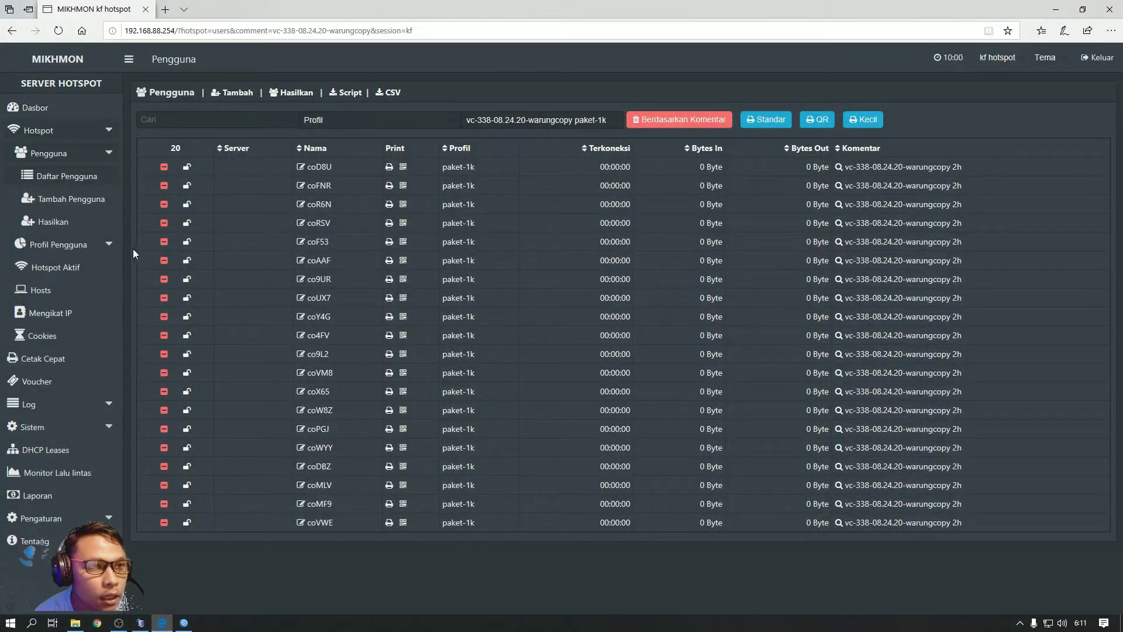
{"action": "left_click", "coordinate": [293, 95]}
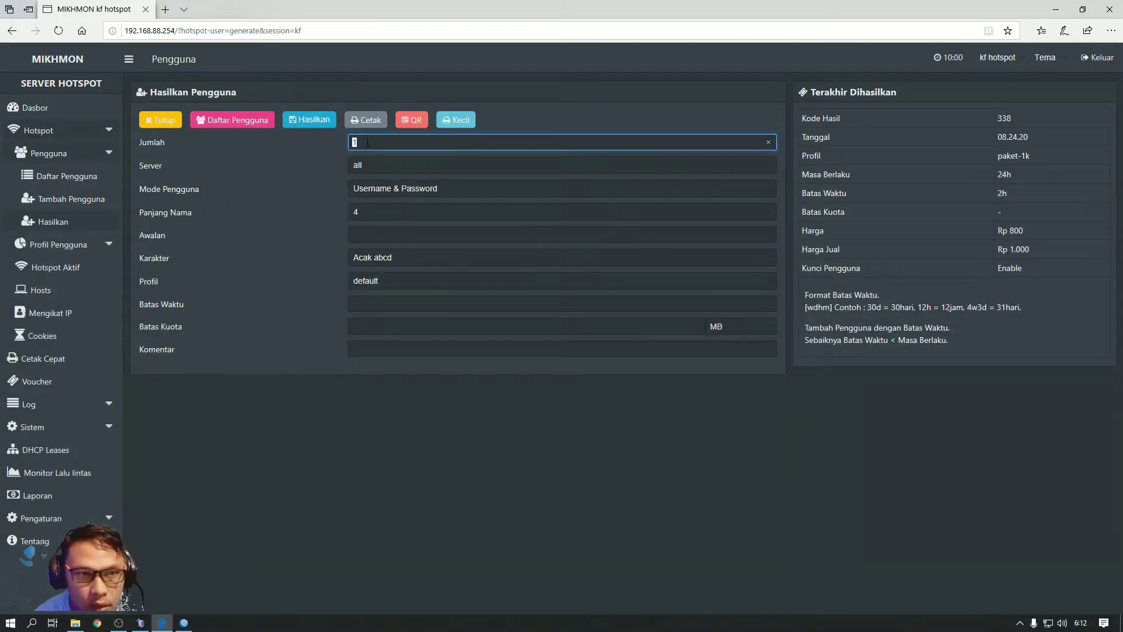
Set quantity 10 on server hotspot1, with username equal to password and name length 4
{"action": "type", "text": "10"}
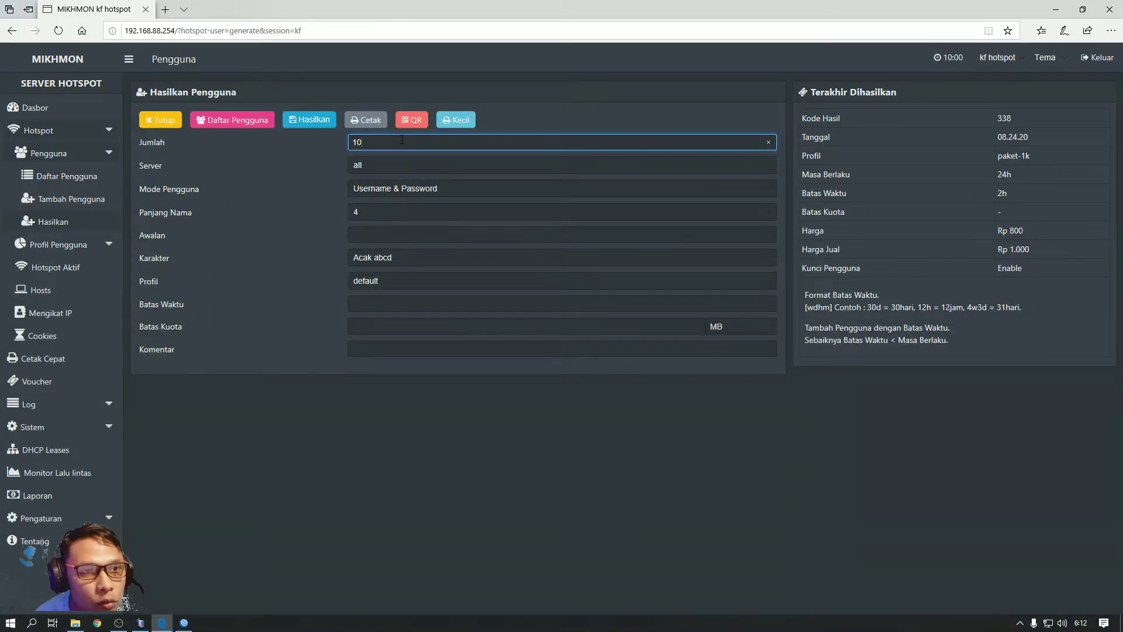
{"action": "left_click", "coordinate": [374, 166]}
{"action": "left_click", "coordinate": [374, 175]}
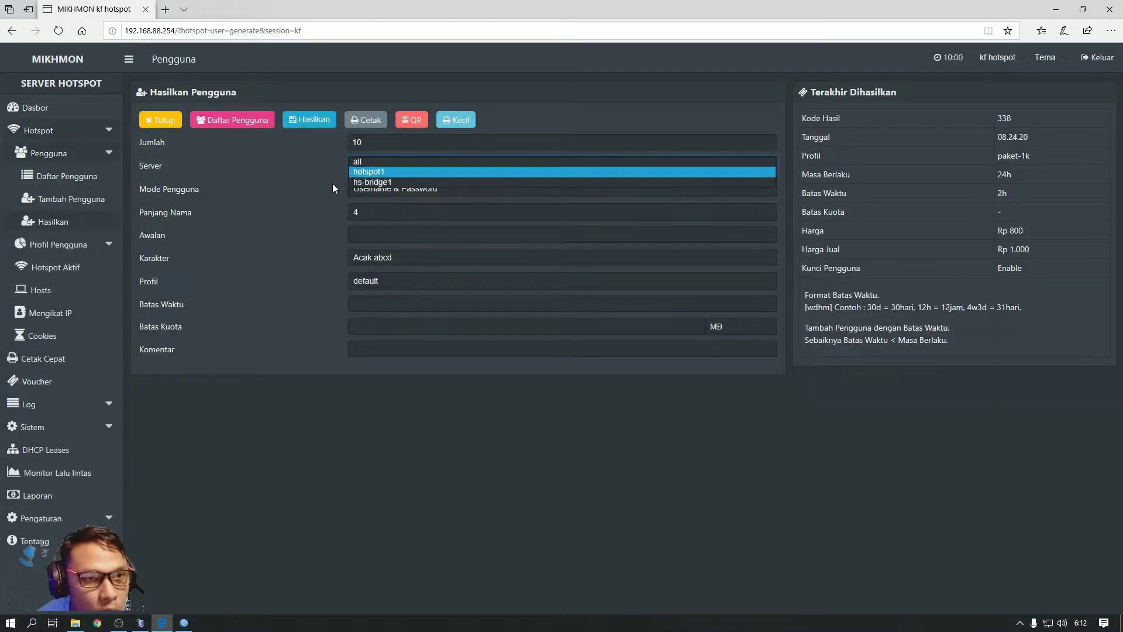
{"action": "left_click", "coordinate": [402, 190]}
{"action": "left_click", "coordinate": [401, 202]}
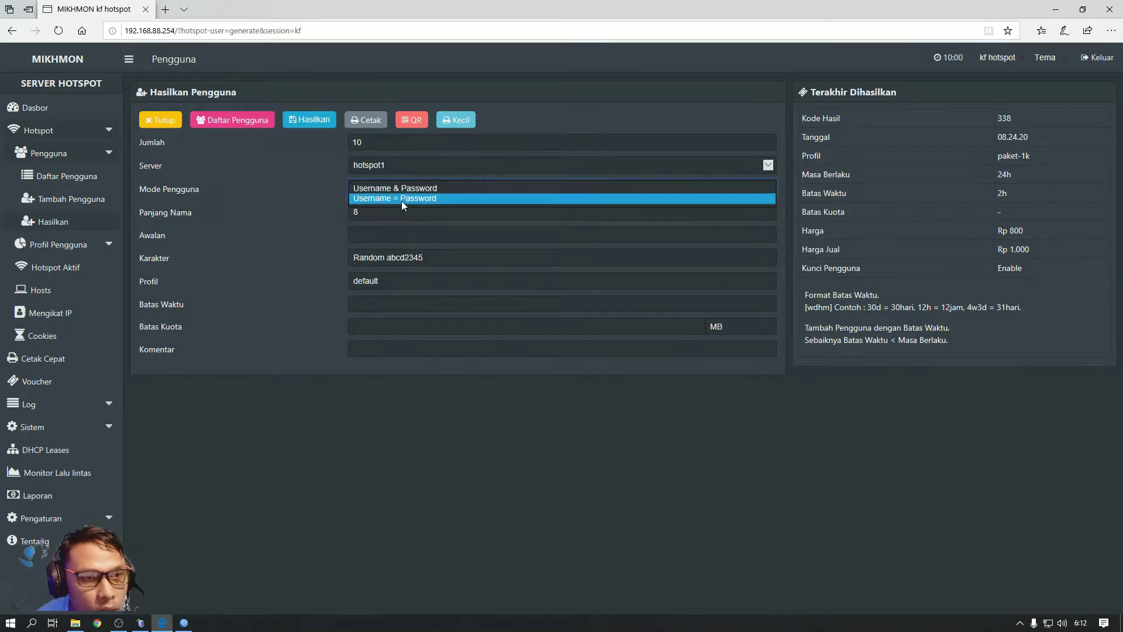
{"action": "left_click", "coordinate": [366, 215]}
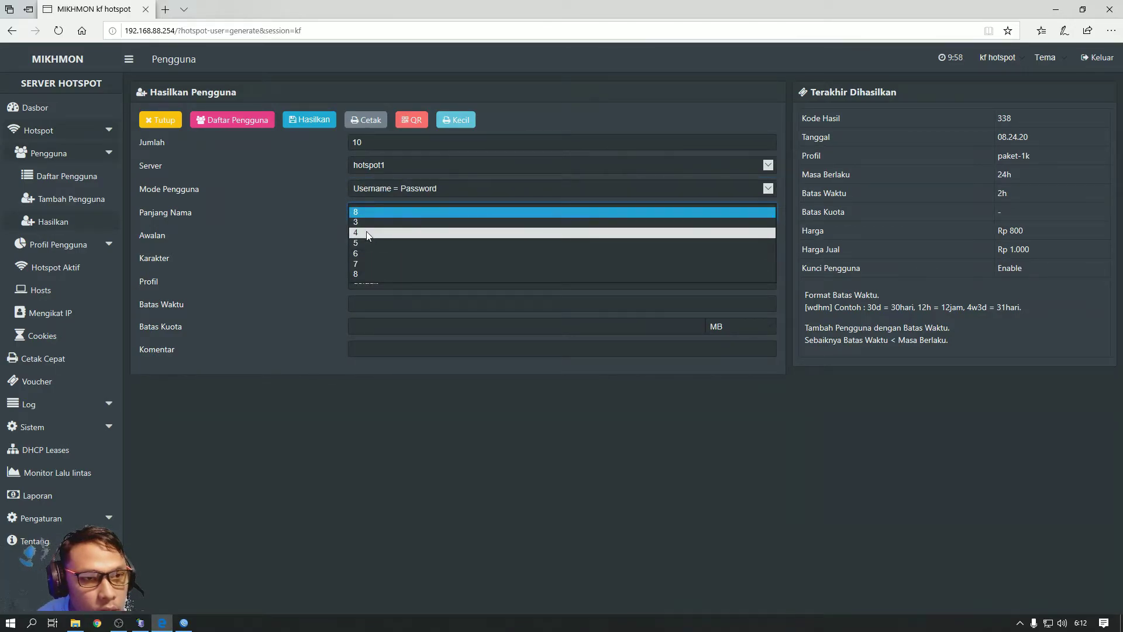
{"action": "left_click", "coordinate": [361, 234]}
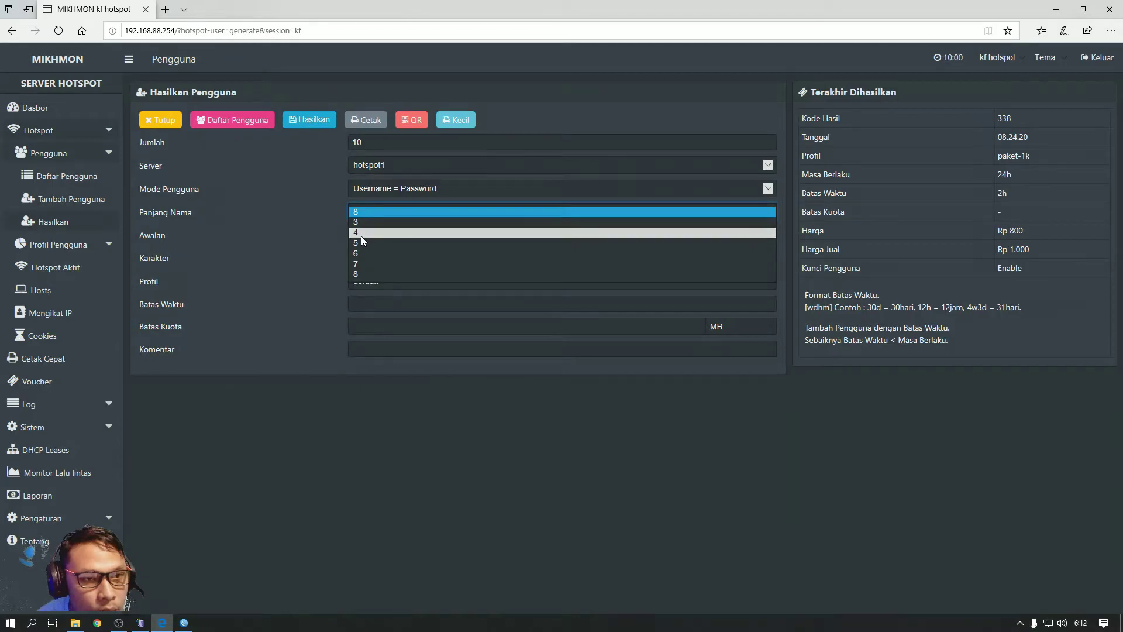
Give the names prefix BA, the Acak 5AB2C34D character set and the Paket-2k profile
{"action": "left_click", "coordinate": [361, 231]}
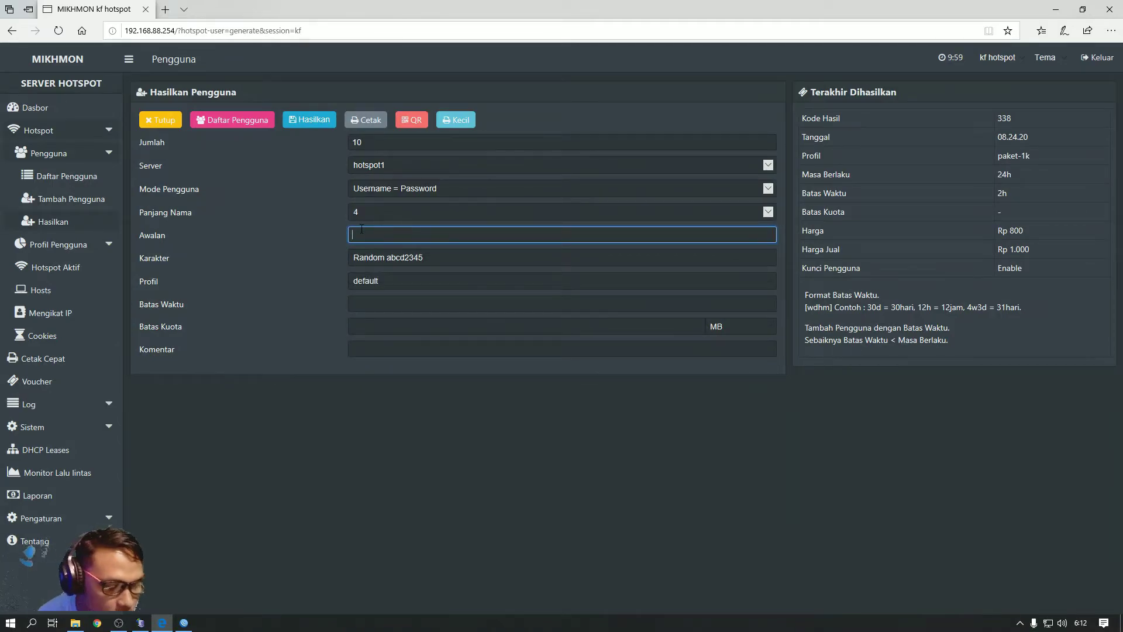
{"action": "type", "text": "BA"}
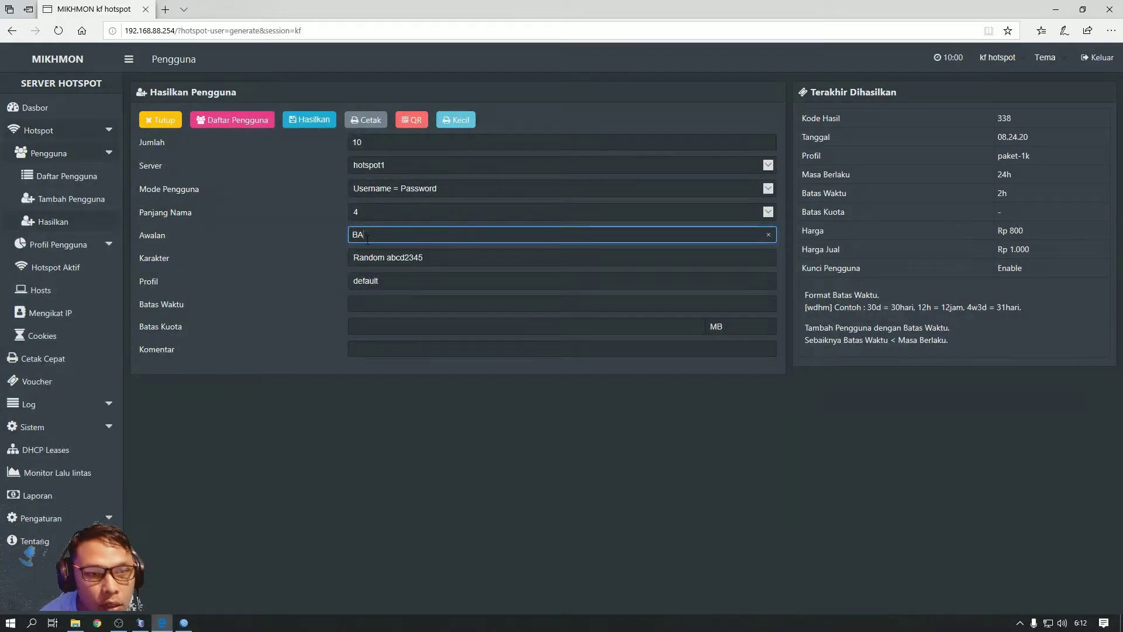
{"action": "left_click", "coordinate": [381, 258]}
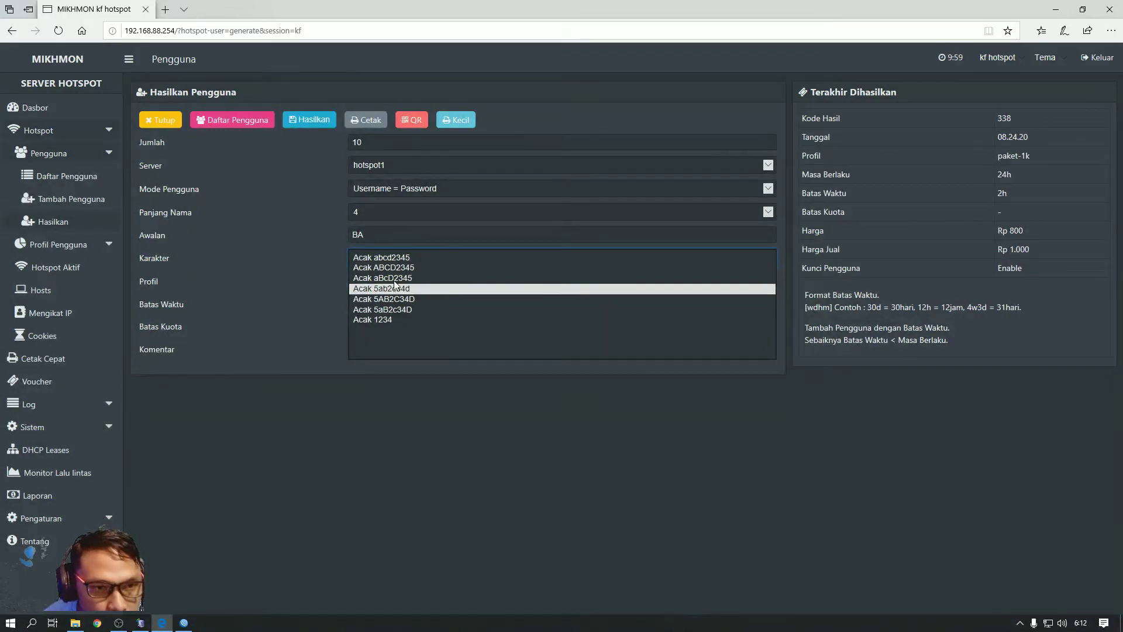
{"action": "left_click", "coordinate": [395, 297]}
{"action": "left_click", "coordinate": [383, 283]}
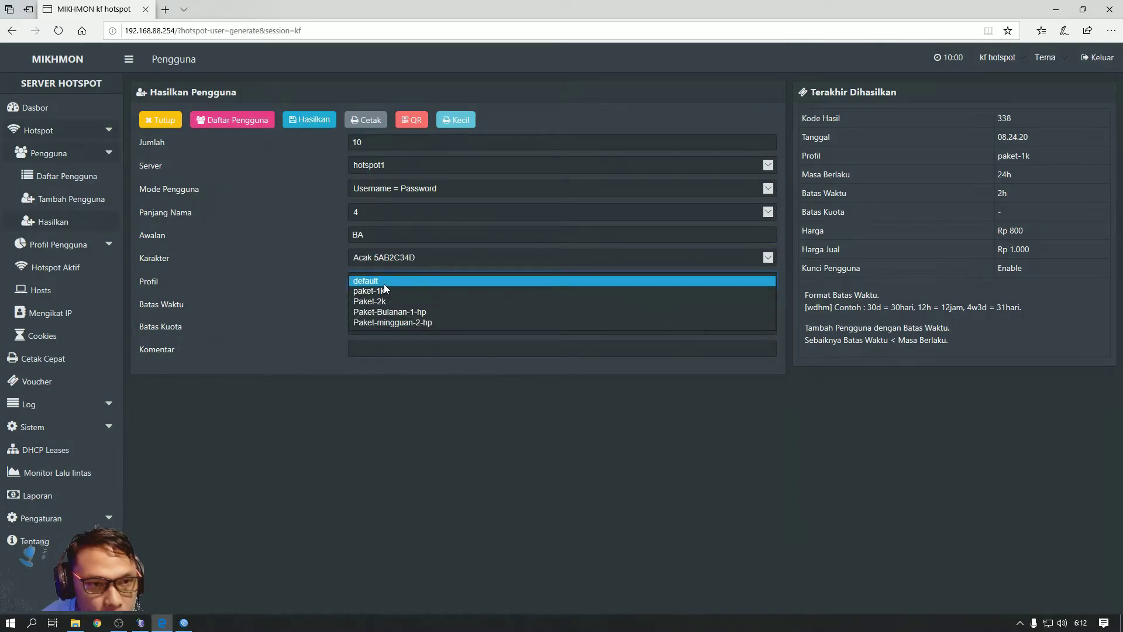
{"action": "left_click", "coordinate": [385, 301]}
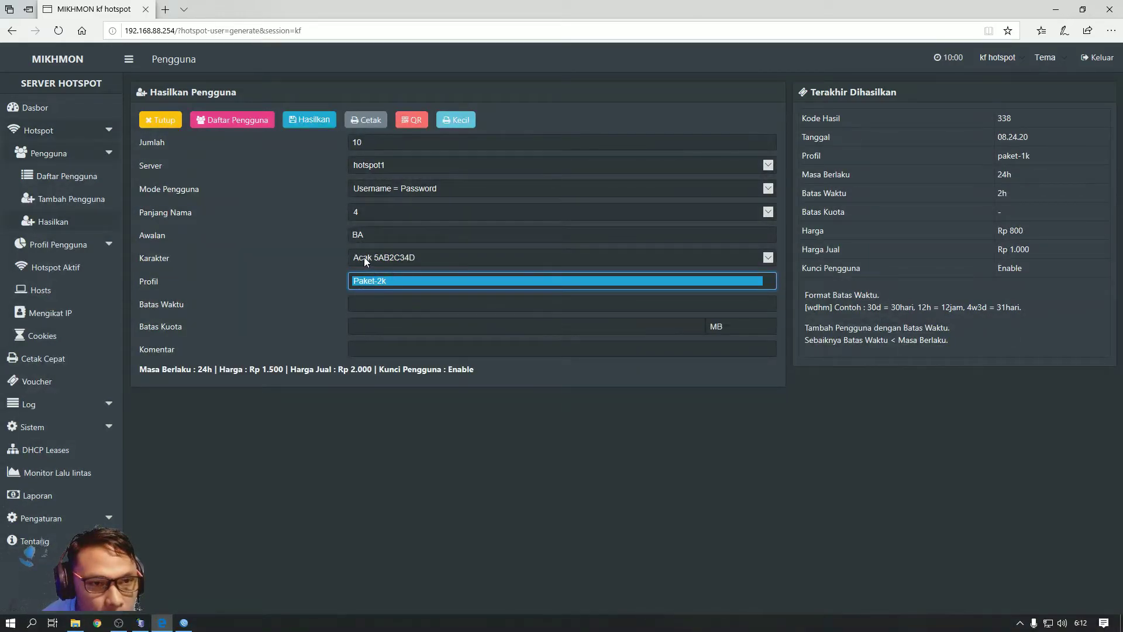
Add a 4h time limit and the comment warungbarat, then generate the batch and view it
{"action": "left_click", "coordinate": [391, 298]}
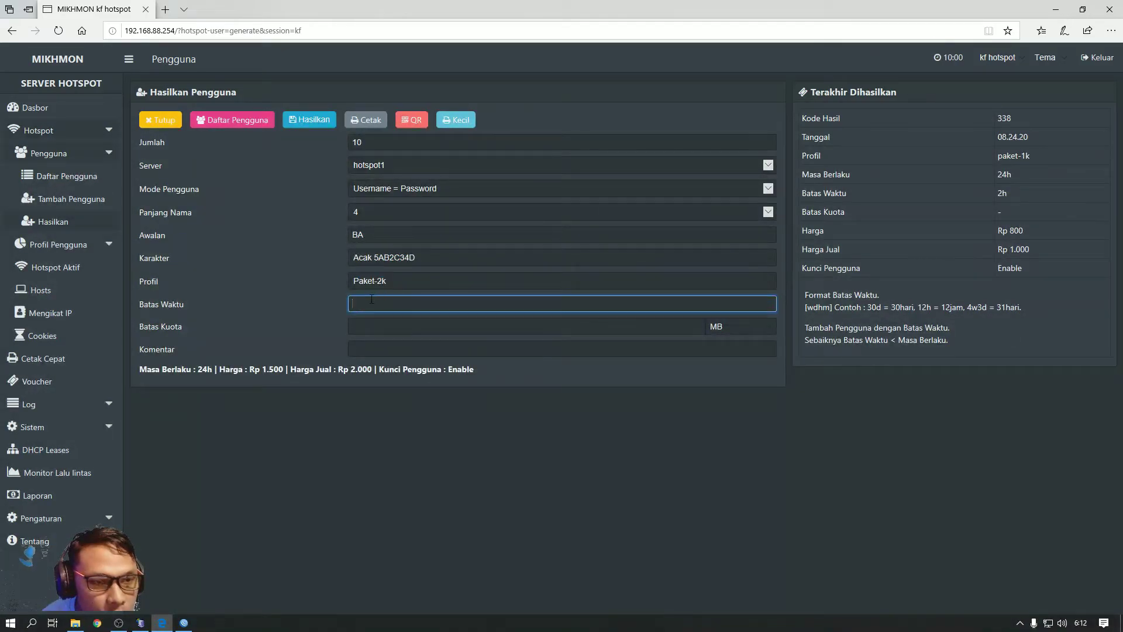
{"action": "type", "text": "4h"}
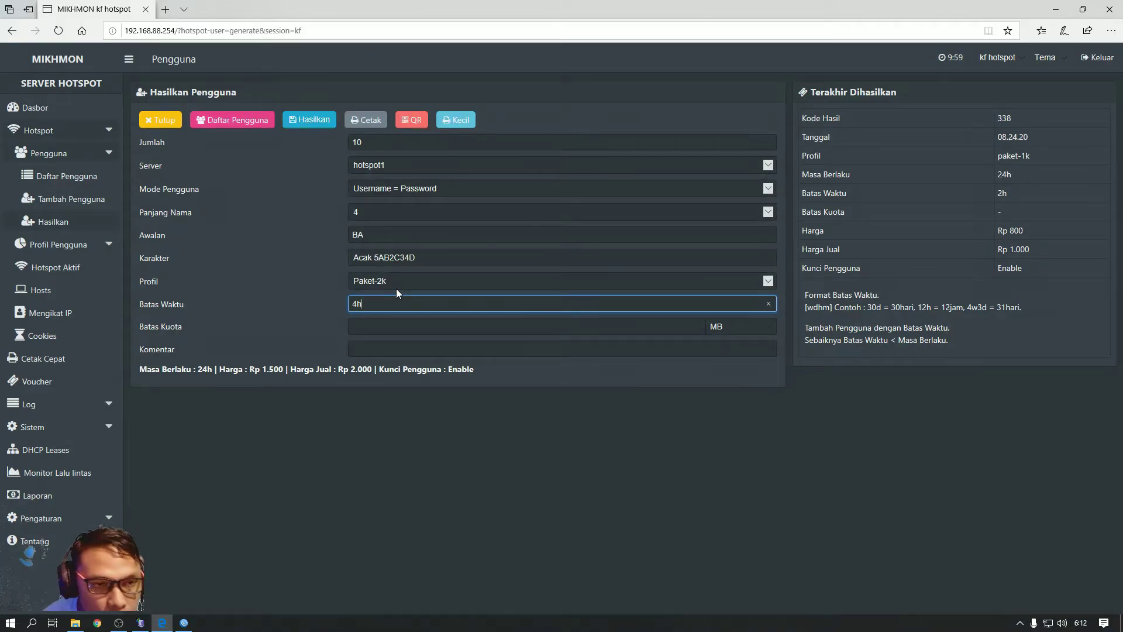
{"action": "left_click", "coordinate": [379, 348]}
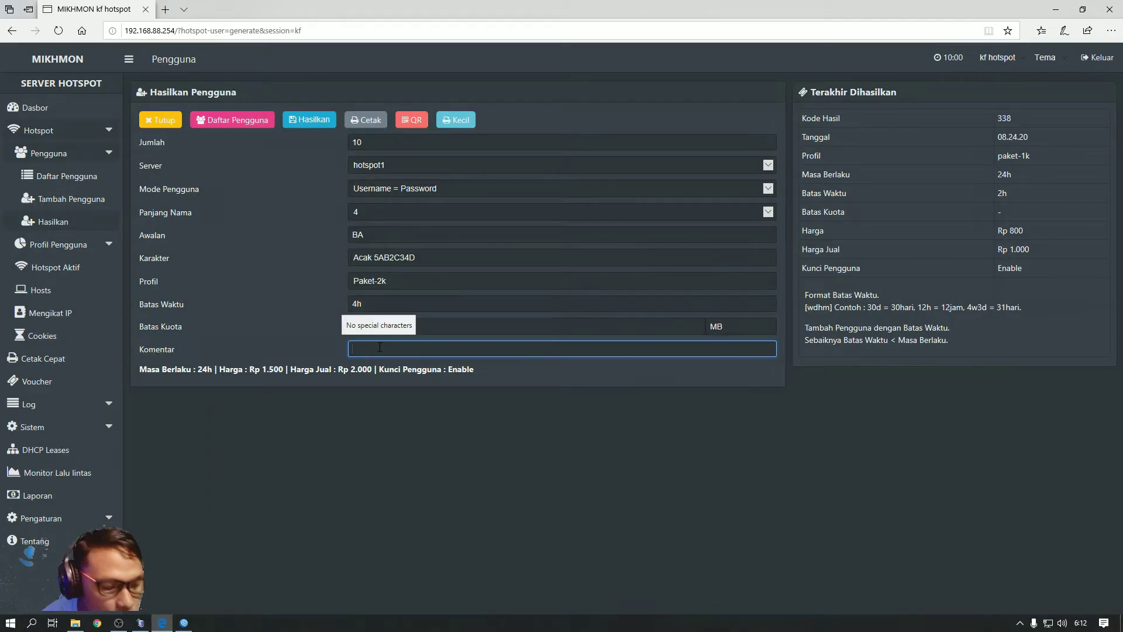
{"action": "type", "text": "wa"}
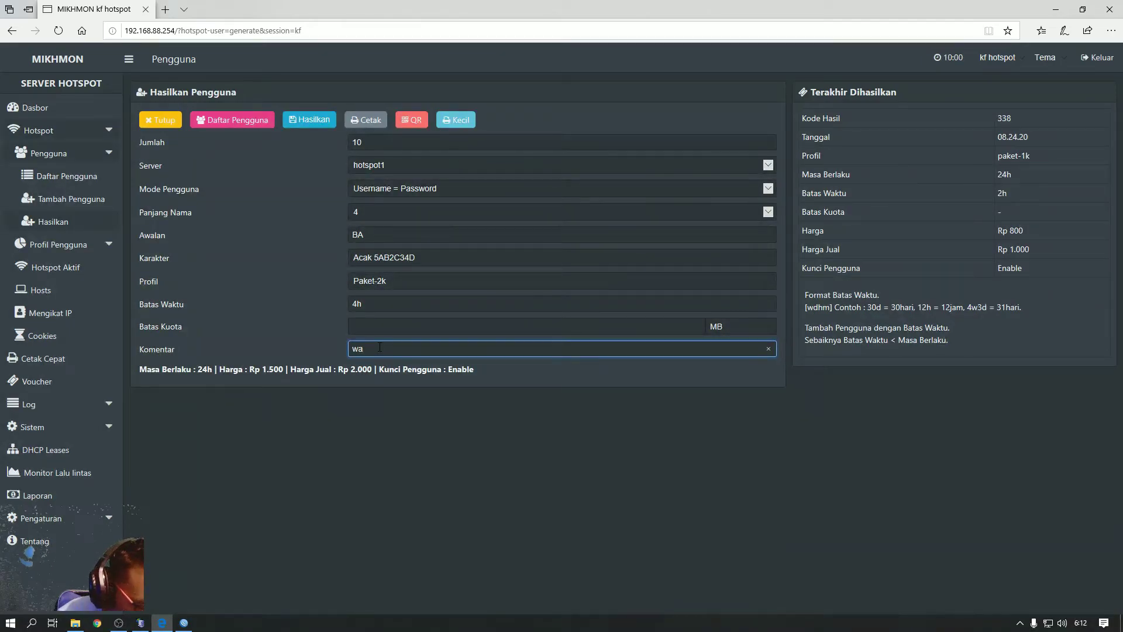
{"action": "type", "text": "rung"}
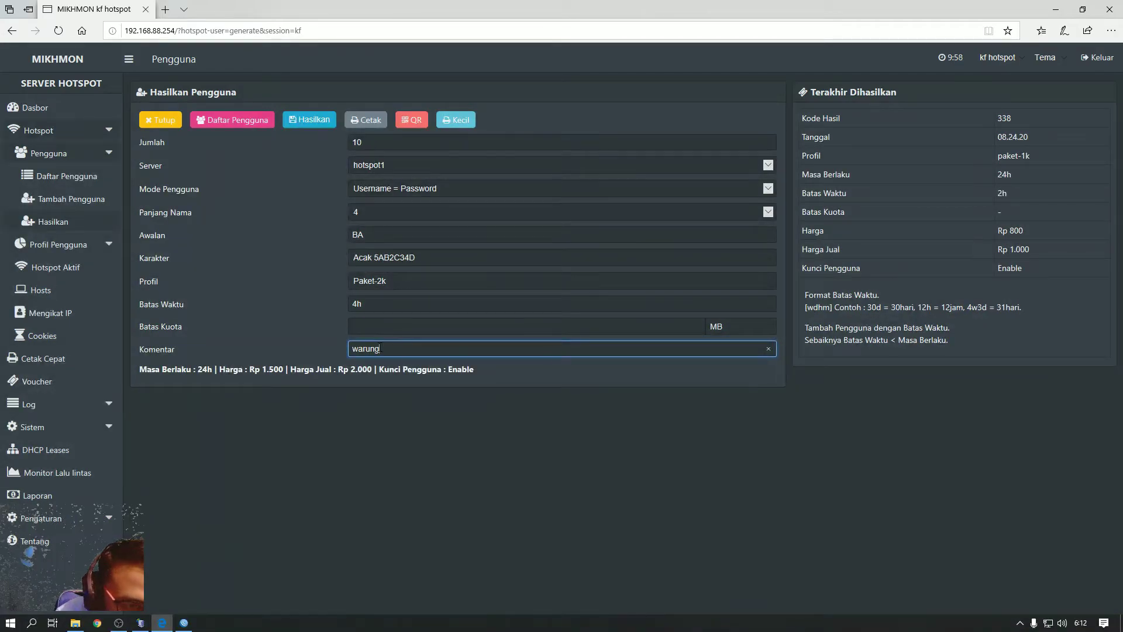
{"action": "type", "text": "harat"}
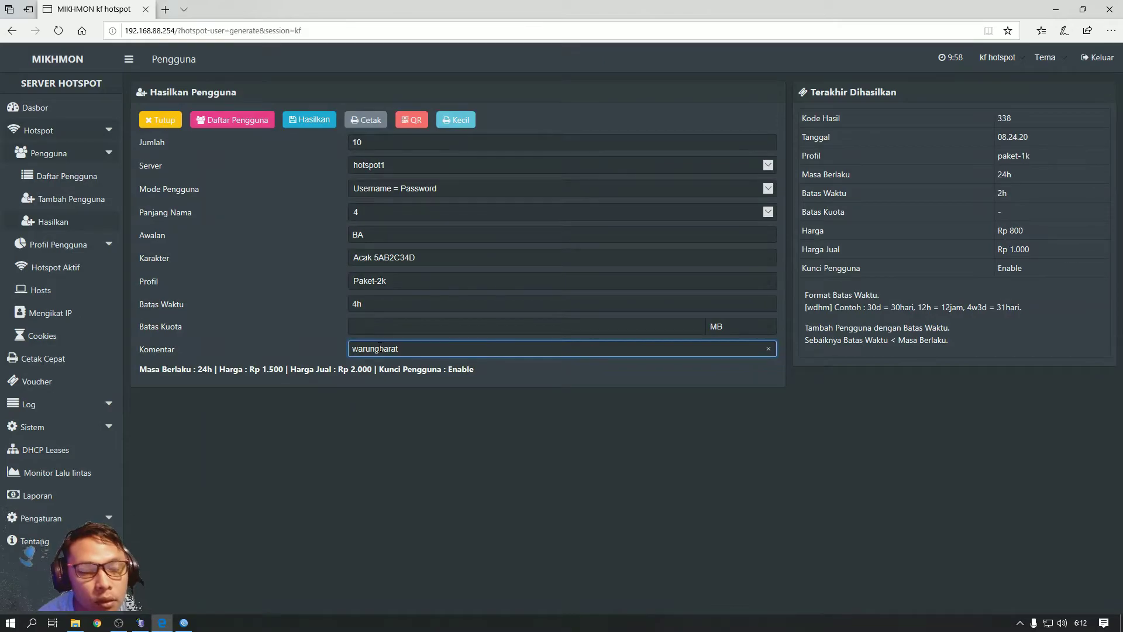
{"action": "left_click", "coordinate": [306, 120]}
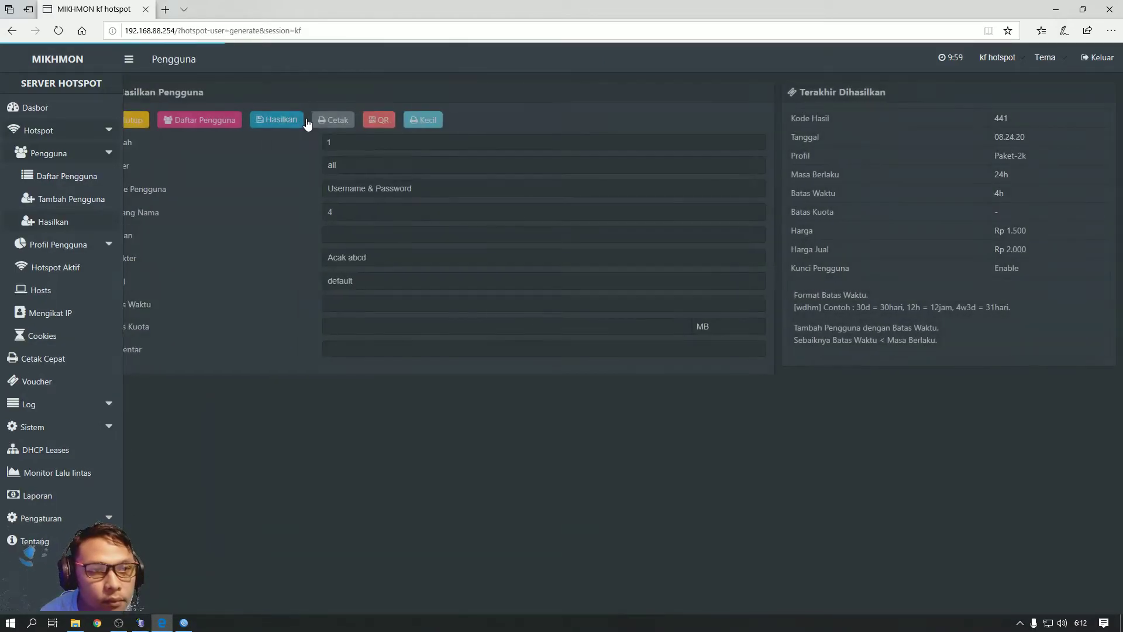
{"action": "left_click", "coordinate": [153, 119]}
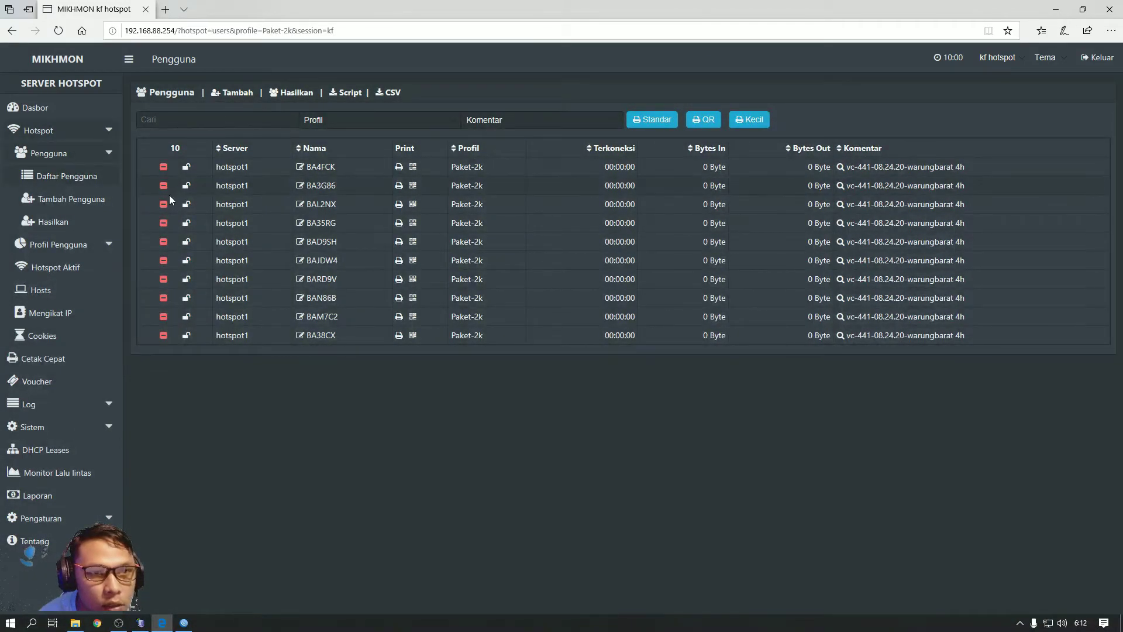
Filter the Paket-2k users by the warungbarat comment, then bring up the single-user Tambah form
{"action": "left_click", "coordinate": [514, 118]}
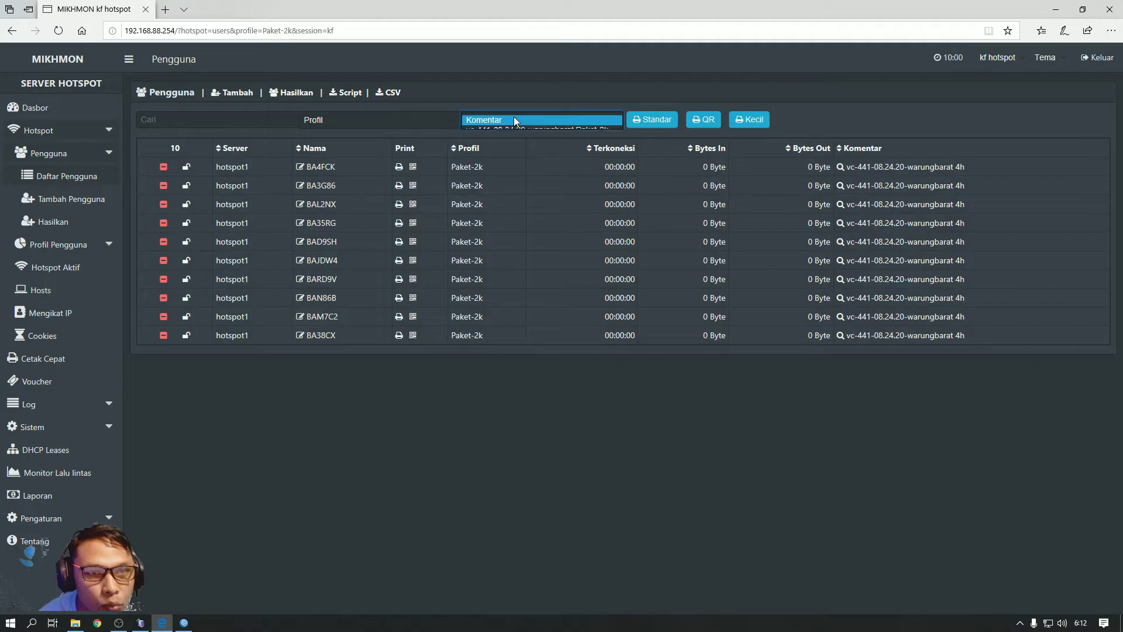
{"action": "left_click", "coordinate": [511, 130]}
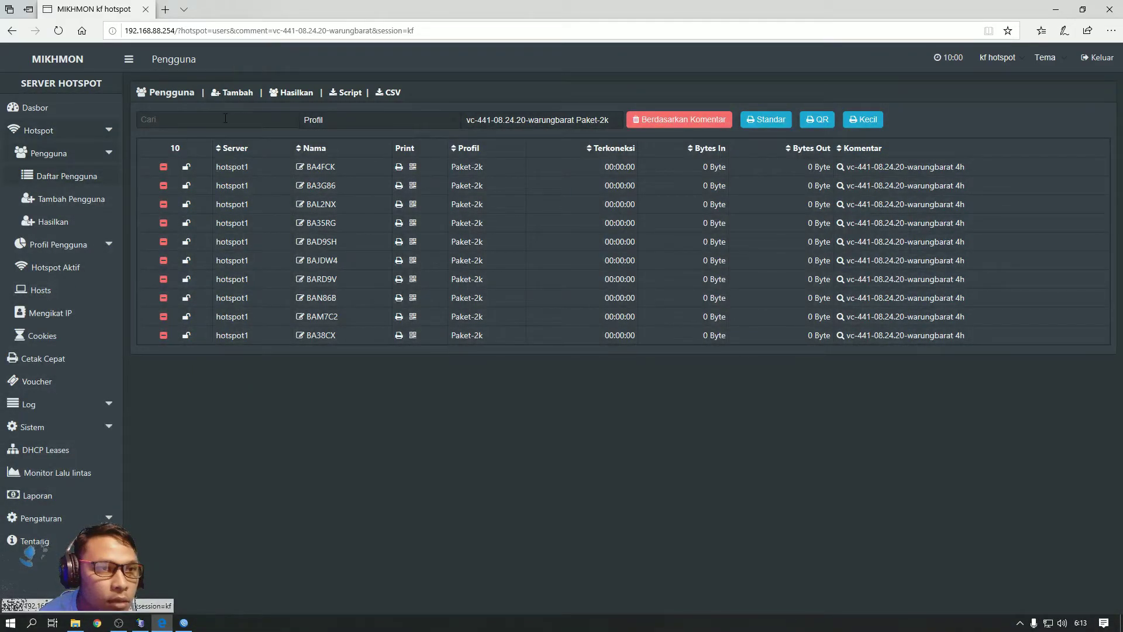
{"action": "left_click", "coordinate": [225, 94]}
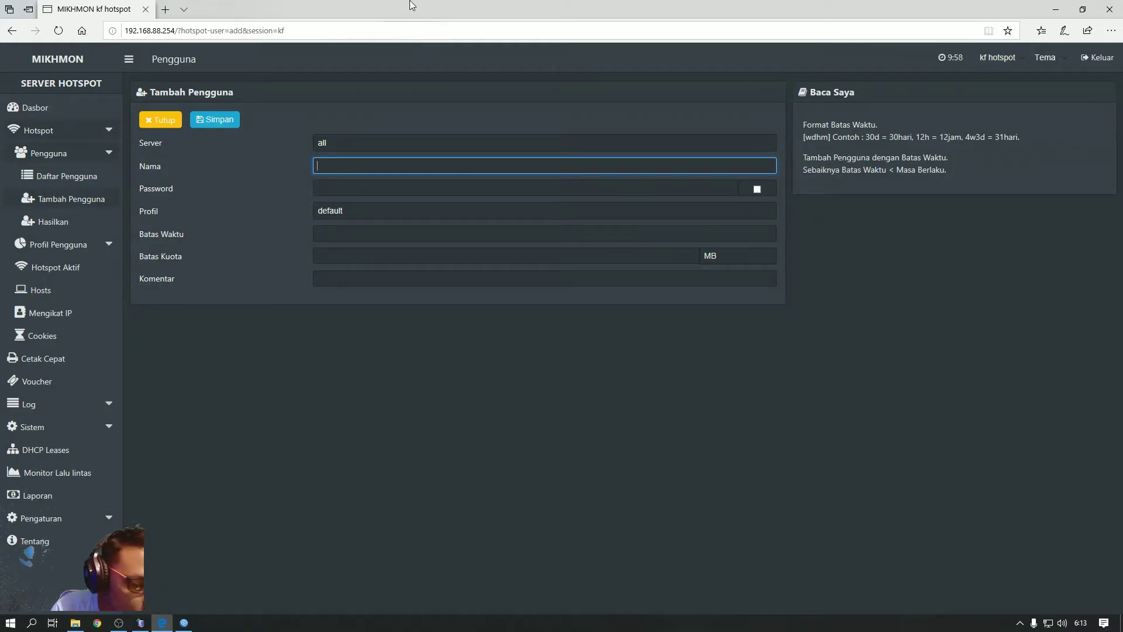
Enter a username, paste it into Password, show the password and replace it with 1234
{"action": "type", "text": "ace"}
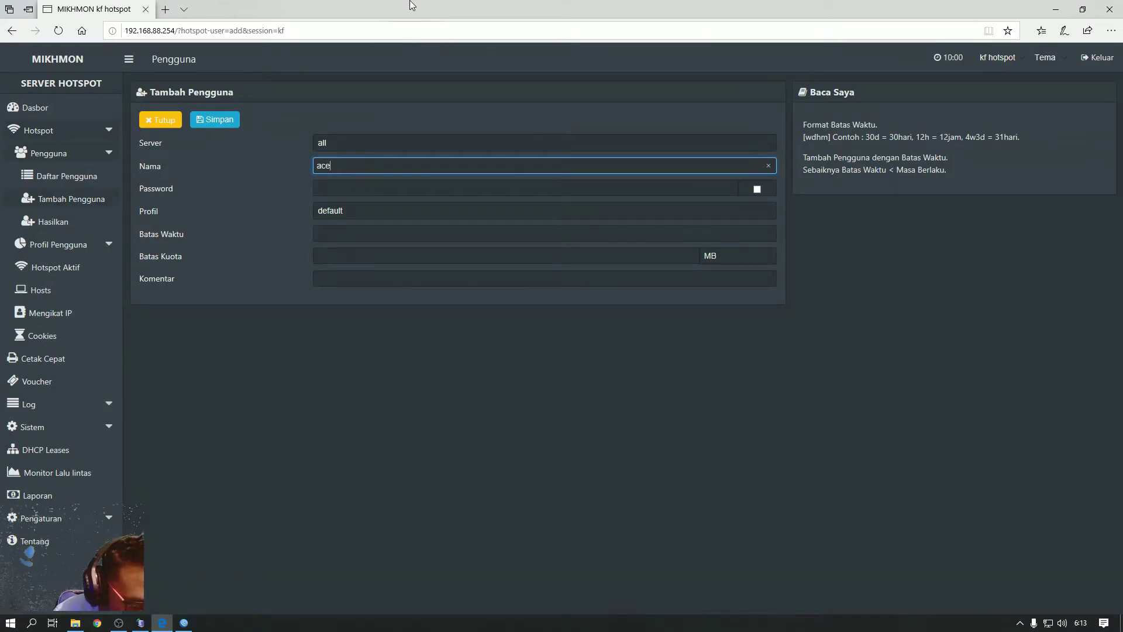
{"action": "type", "text": "ng"}
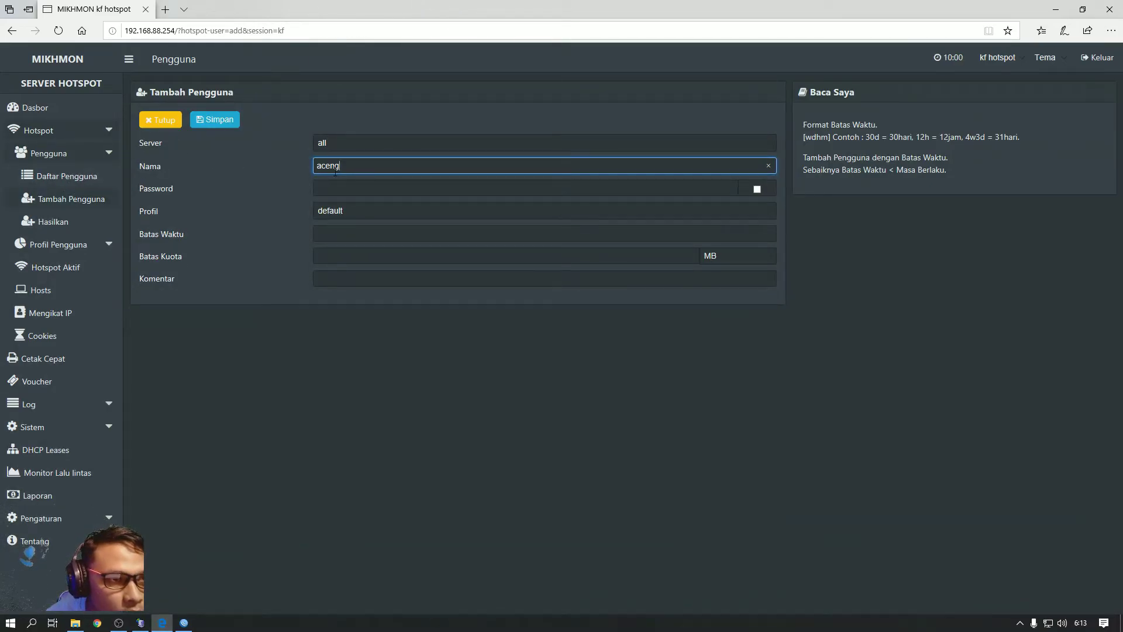
{"action": "left_click_drag", "start_coordinate": [358, 167], "coordinate": [298, 170]}
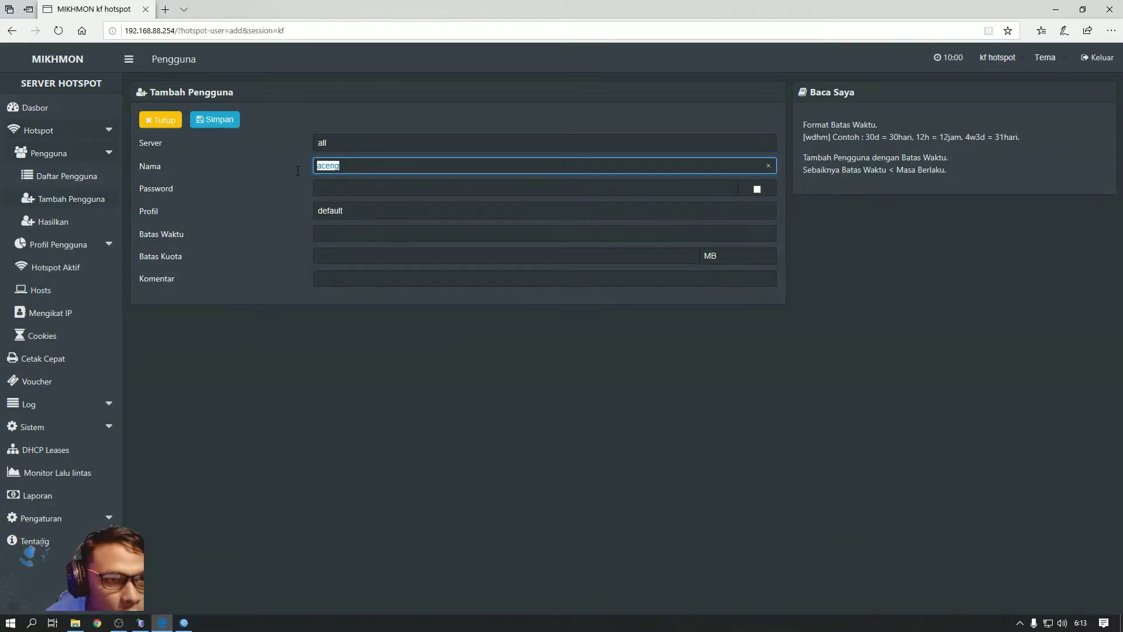
{"action": "right_click", "coordinate": [330, 166]}
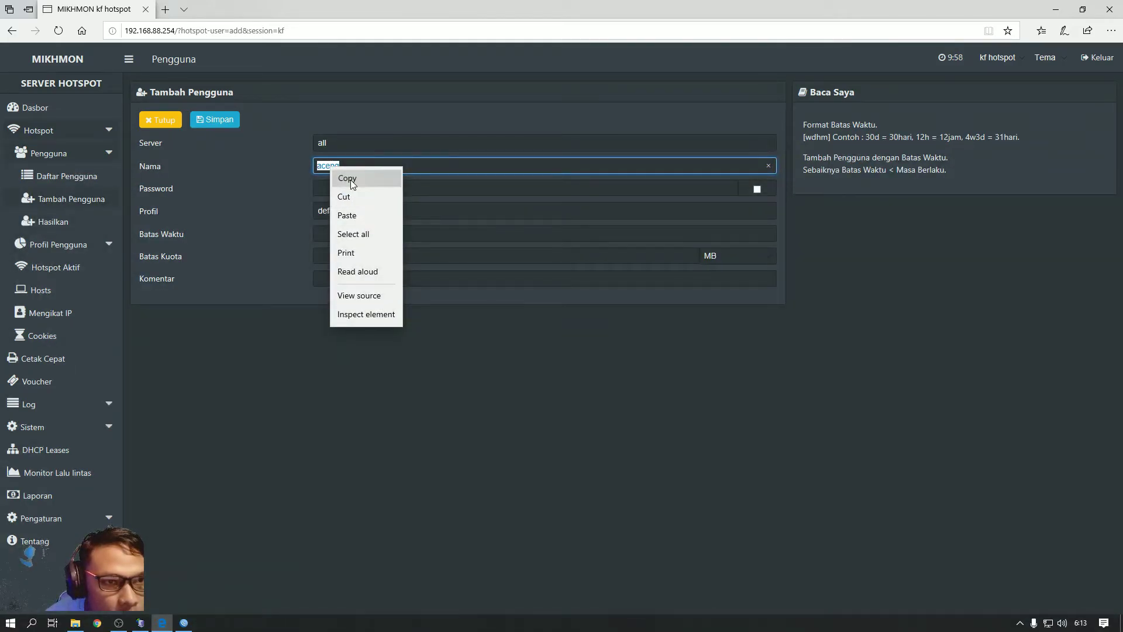
{"action": "left_click", "coordinate": [350, 176]}
{"action": "left_click", "coordinate": [332, 182]}
{"action": "right_click", "coordinate": [332, 181]}
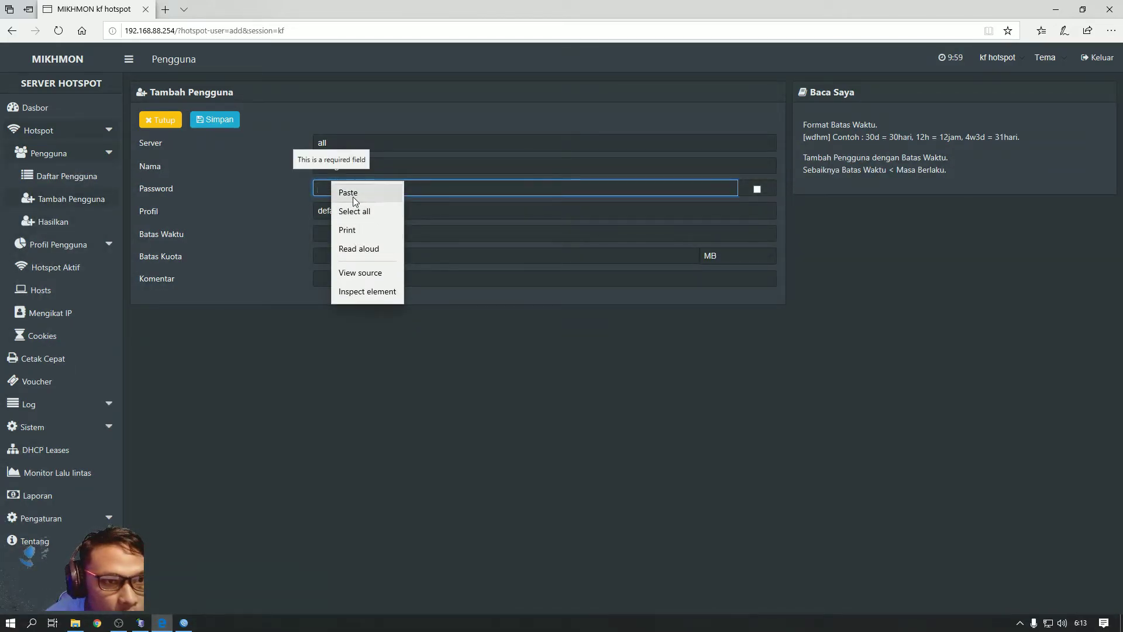
{"action": "left_click", "coordinate": [344, 188]}
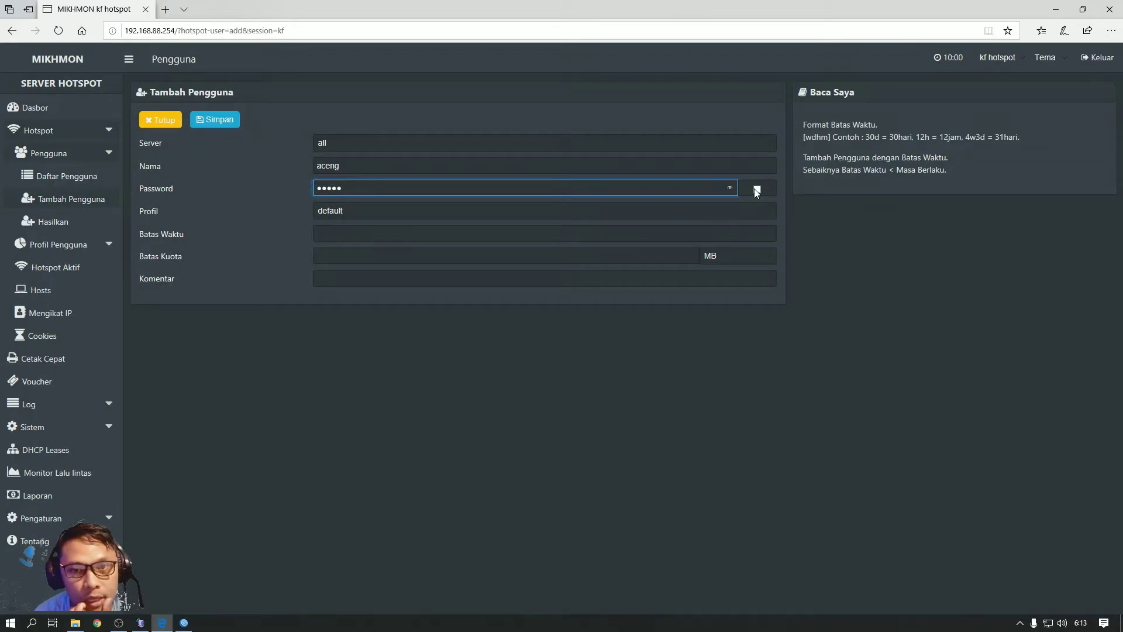
{"action": "left_click", "coordinate": [755, 188]}
{"action": "double_click", "coordinate": [329, 193]}
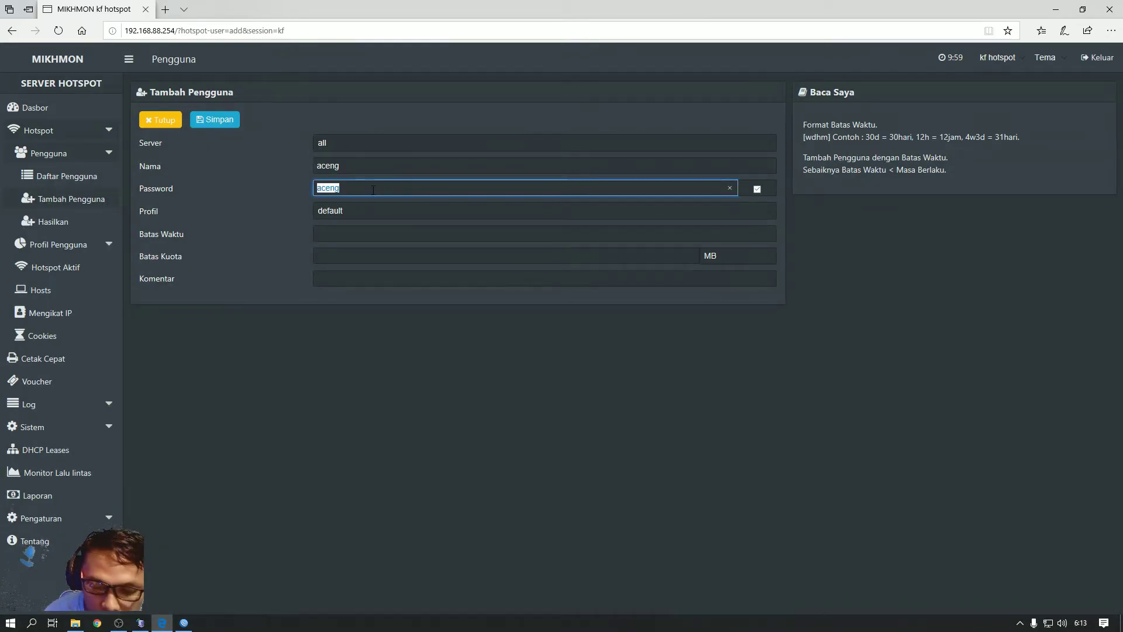
{"action": "type", "text": "1234"}
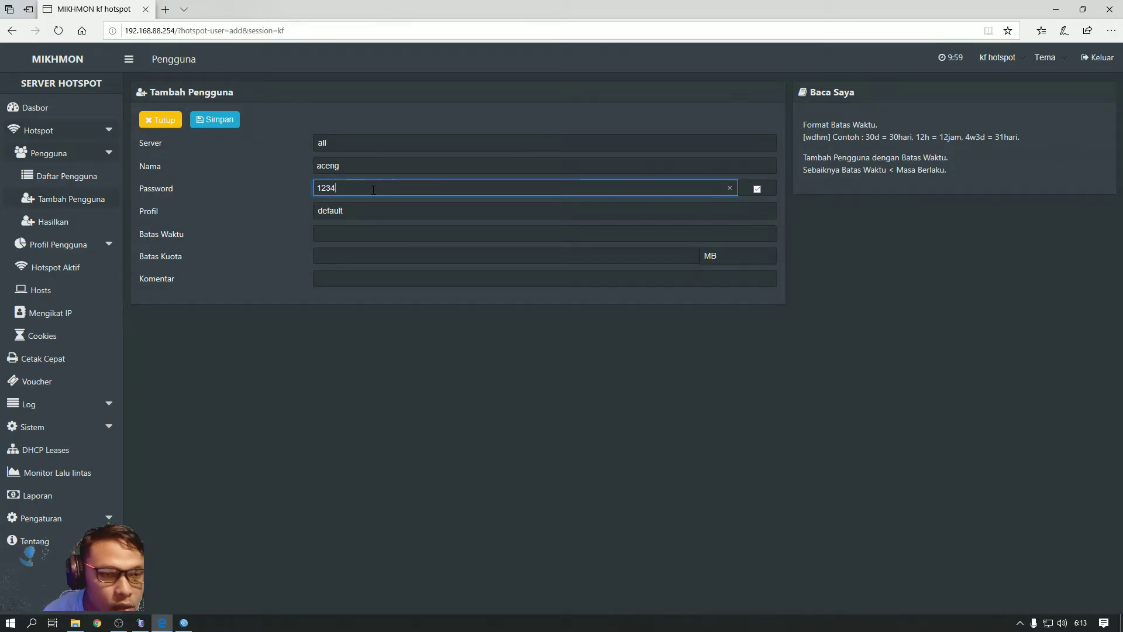
Assign the Paket-Bulanan-1-hp profile (30d, Rp 35.000) and recheck the name and password fields
{"action": "left_click", "coordinate": [363, 210]}
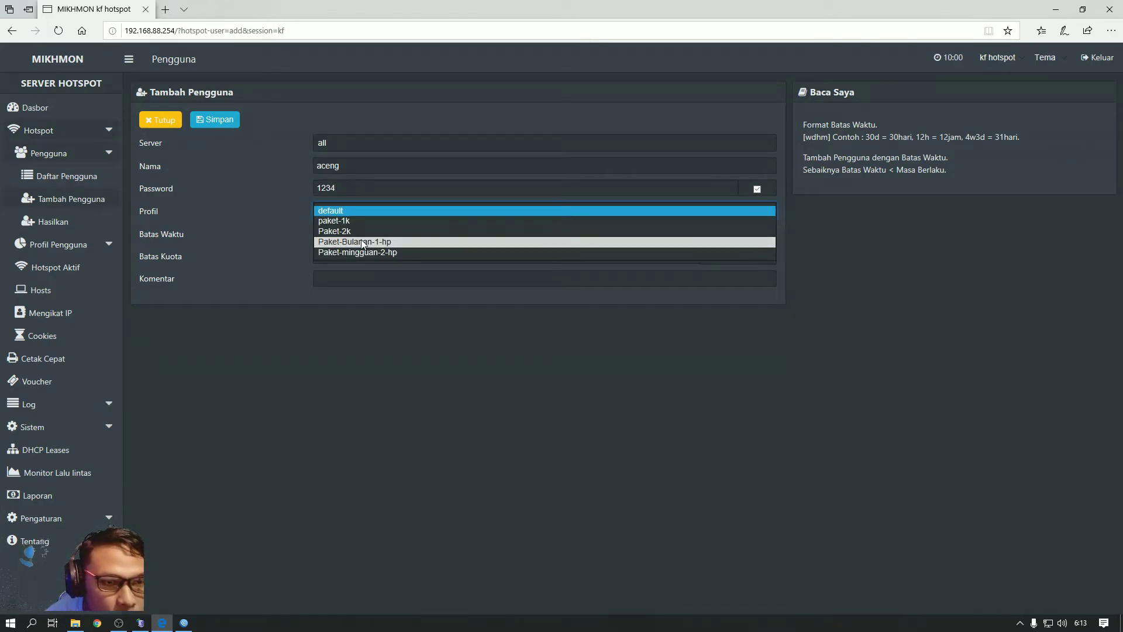
{"action": "left_click", "coordinate": [361, 241]}
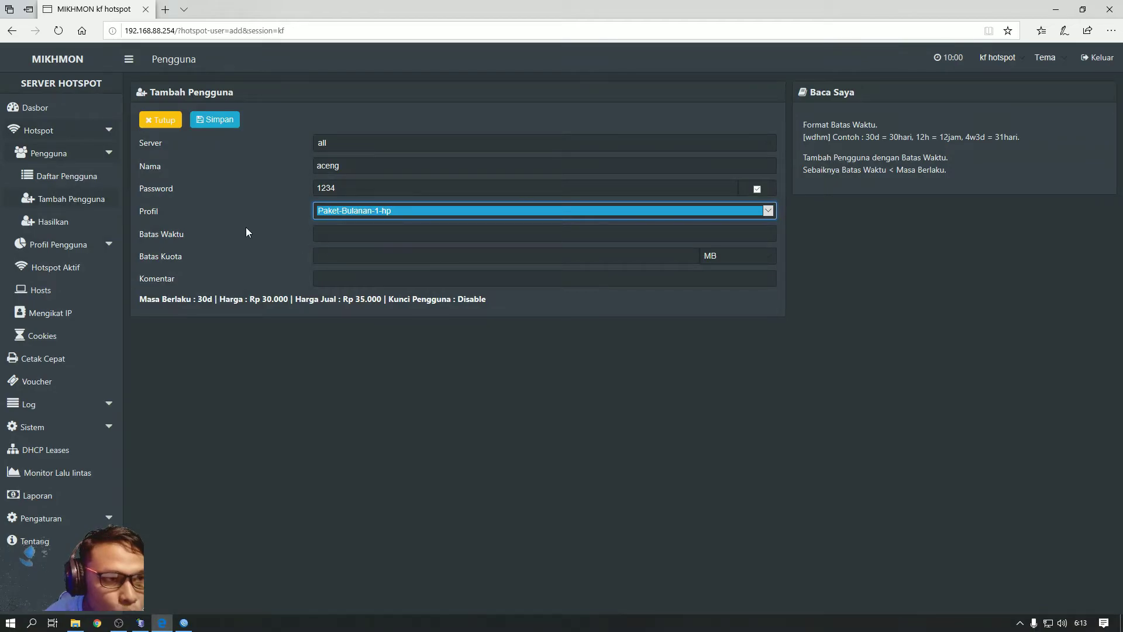
{"action": "left_click", "coordinate": [349, 236]}
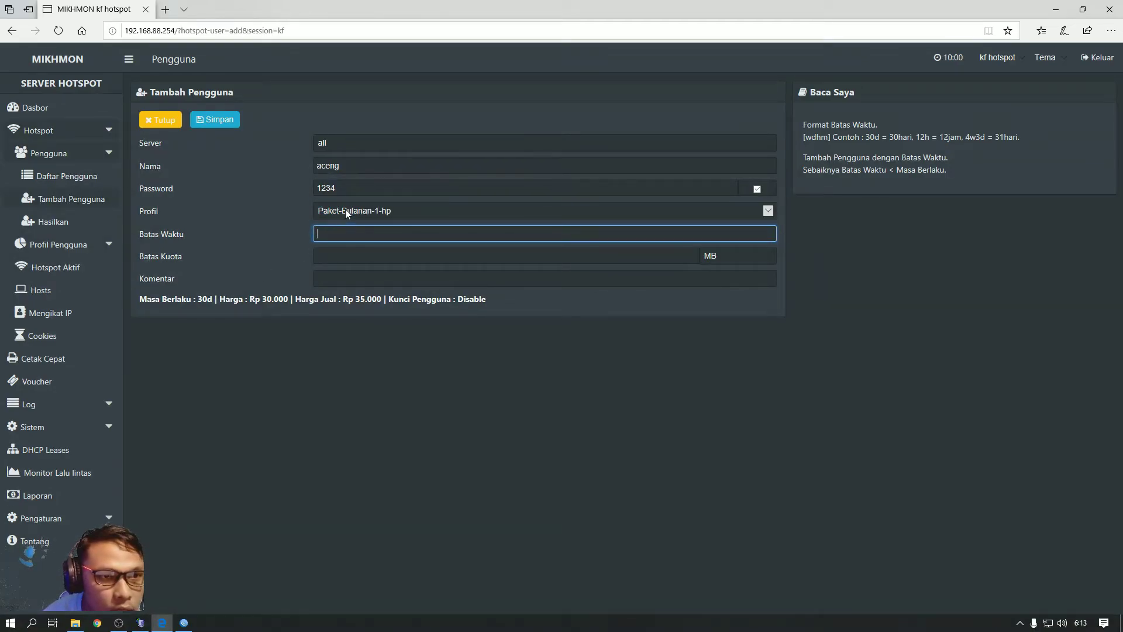
{"action": "left_click", "coordinate": [349, 187]}
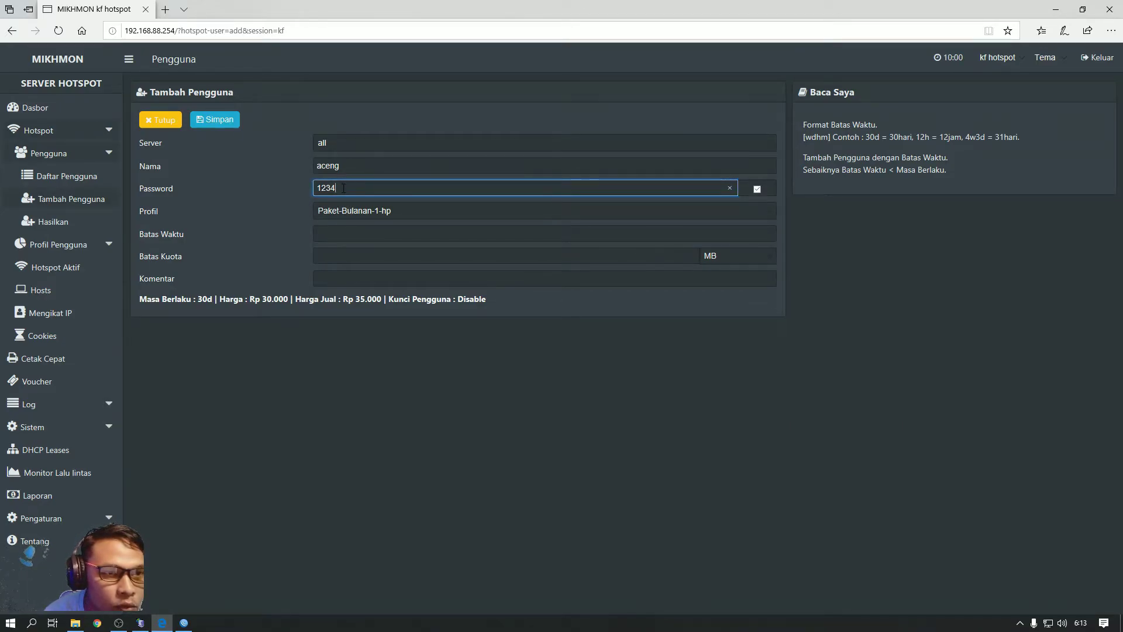
{"action": "left_click", "coordinate": [350, 165]}
{"action": "left_click", "coordinate": [354, 188]}
{"action": "left_click", "coordinate": [351, 165]}
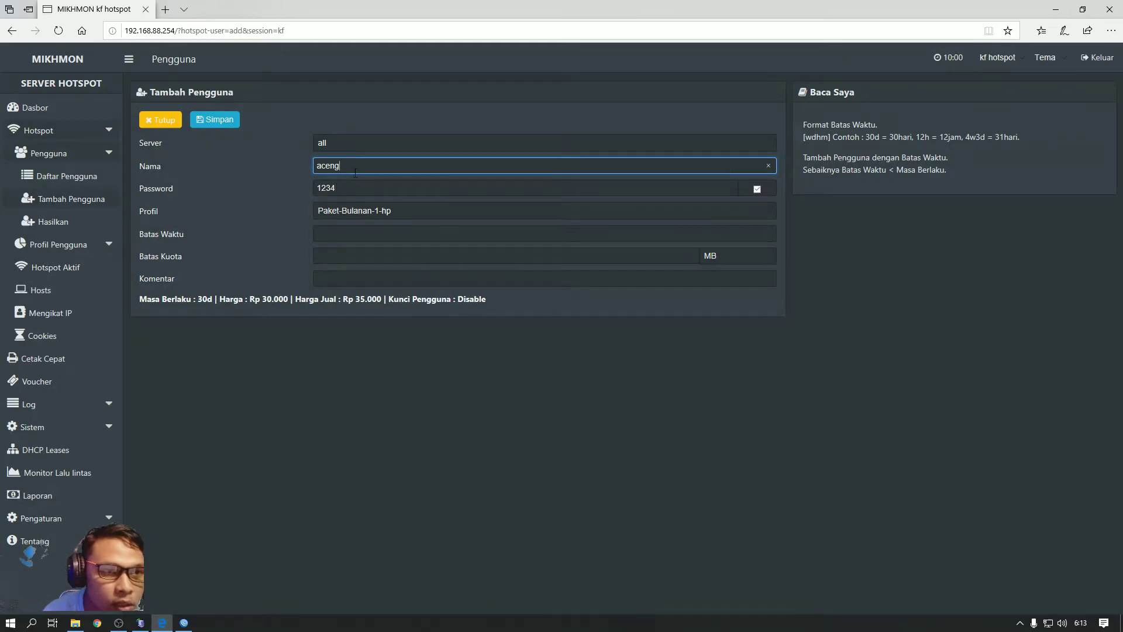
{"action": "left_click", "coordinate": [358, 188]}
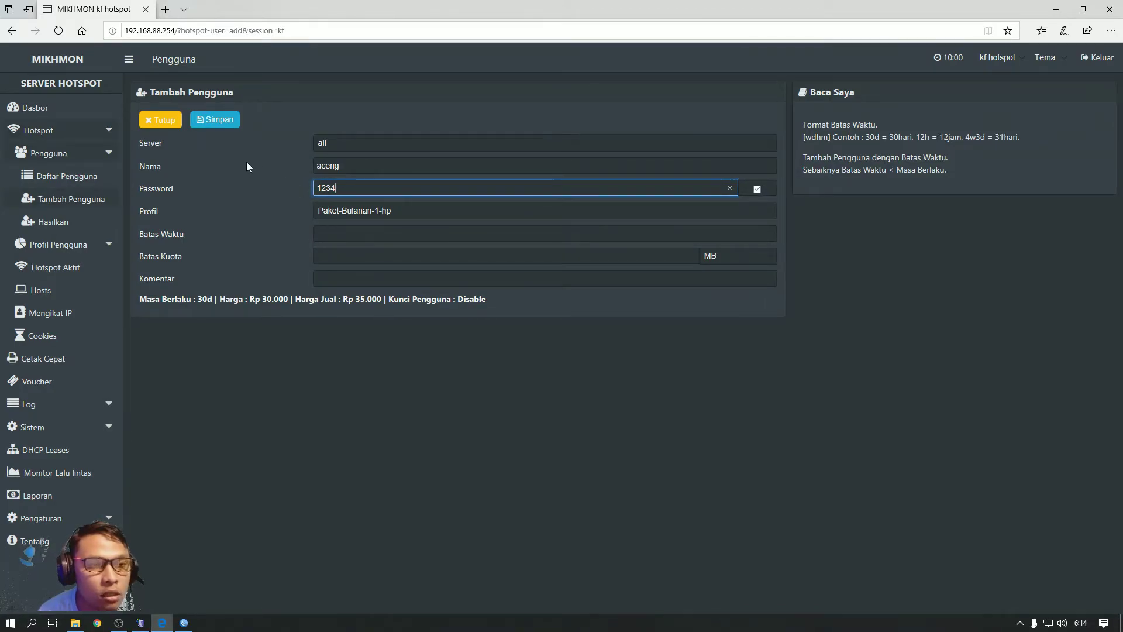
Append the copied username to the password and delete its leading 1234 digits
{"action": "double_click", "coordinate": [350, 166]}
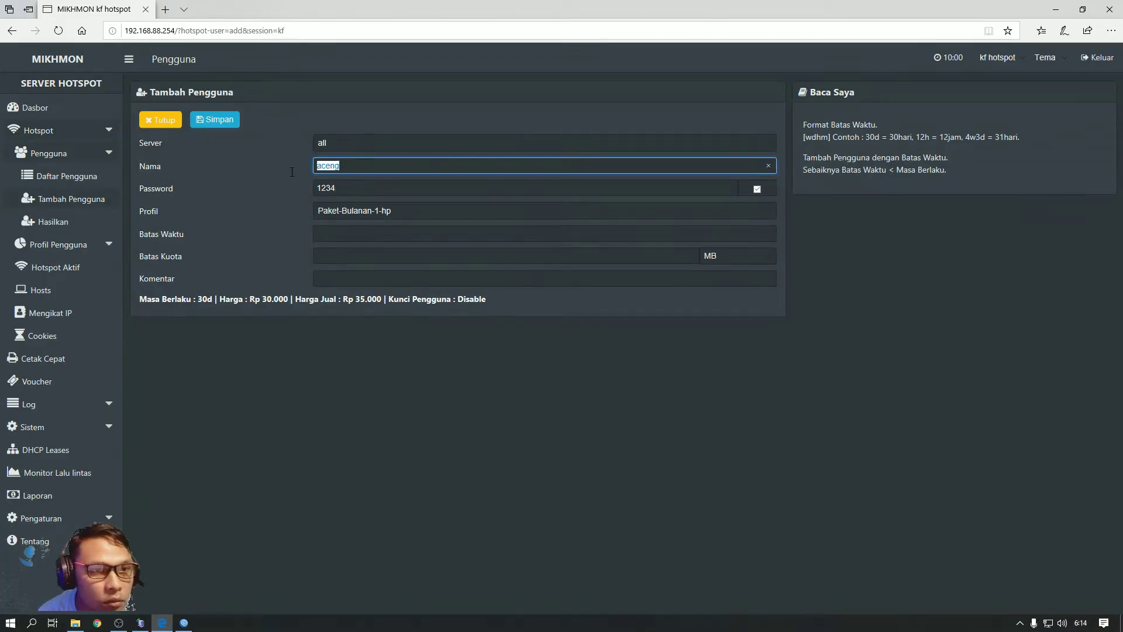
{"action": "right_click", "coordinate": [331, 167]}
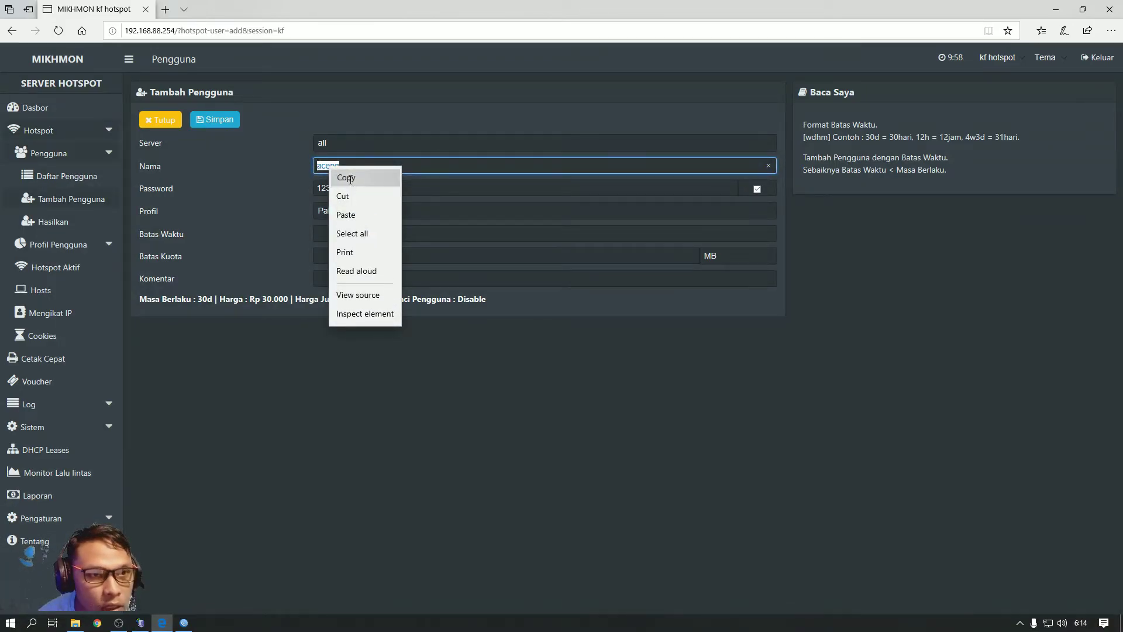
{"action": "left_click", "coordinate": [350, 177]}
{"action": "key", "text": "Tab"}
{"action": "left_click", "coordinate": [354, 188]}
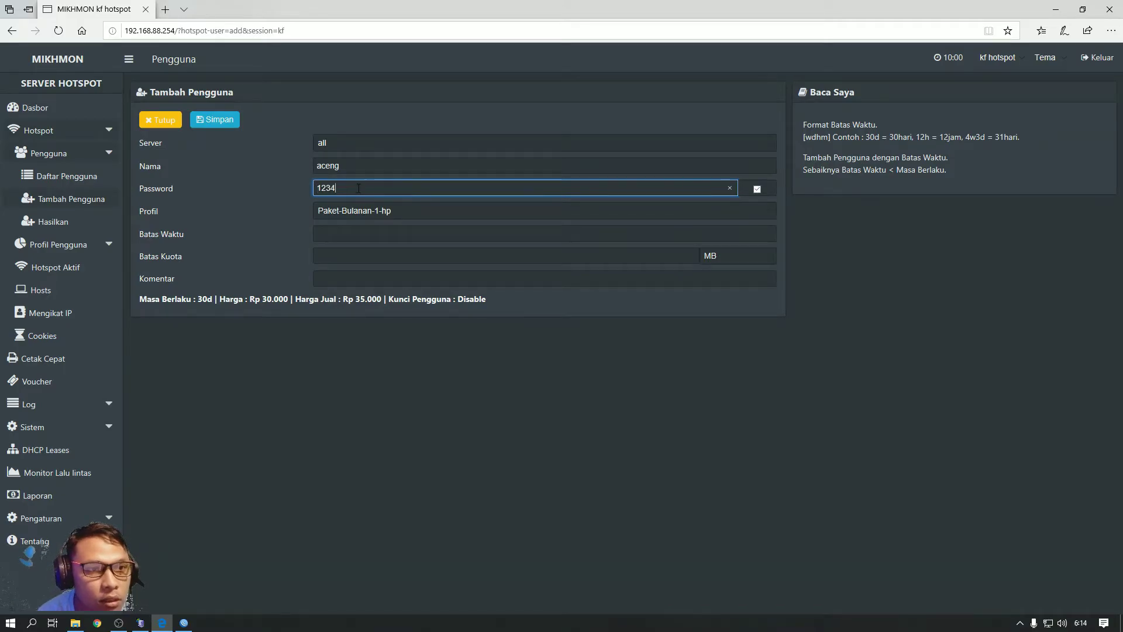
{"action": "right_click", "coordinate": [358, 188]}
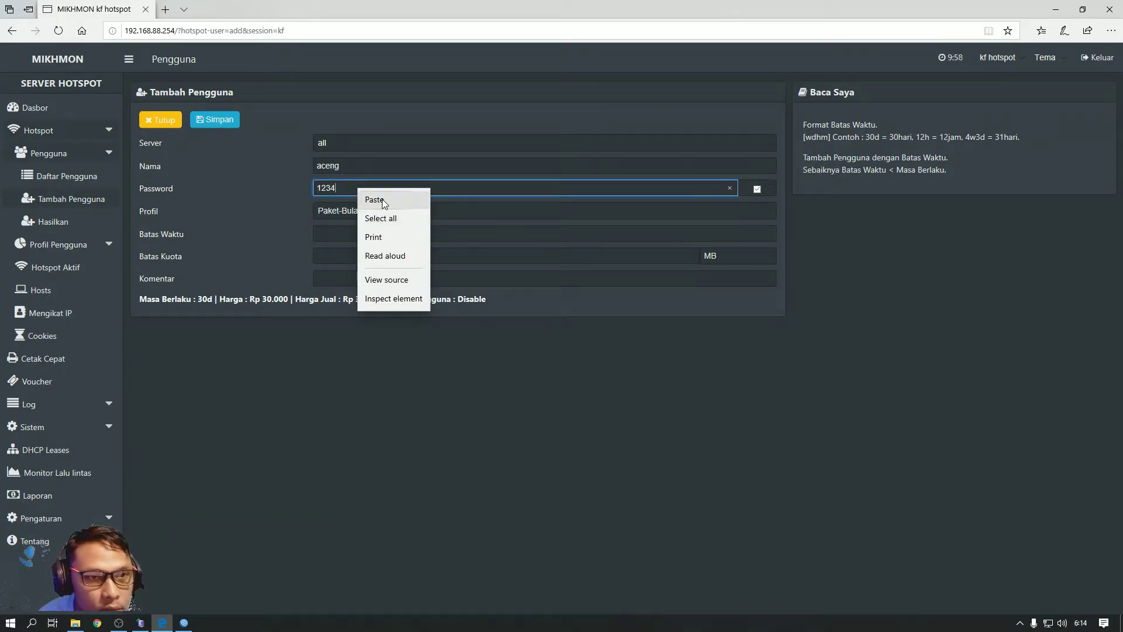
{"action": "left_click", "coordinate": [381, 205]}
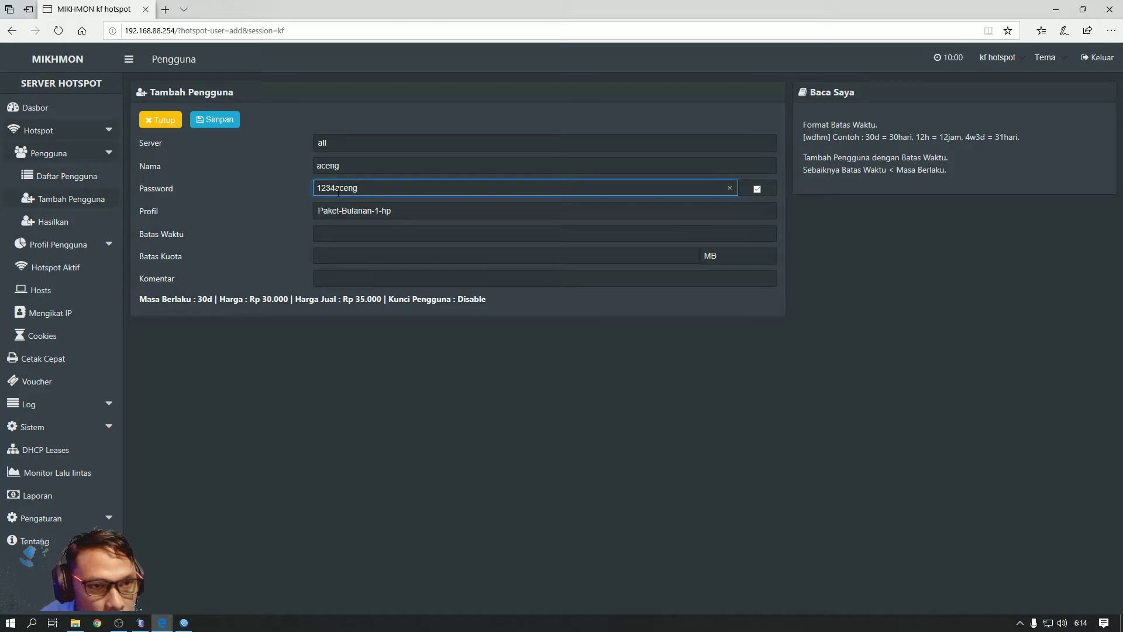
{"action": "left_click_drag", "start_coordinate": [336, 191], "coordinate": [287, 197]}
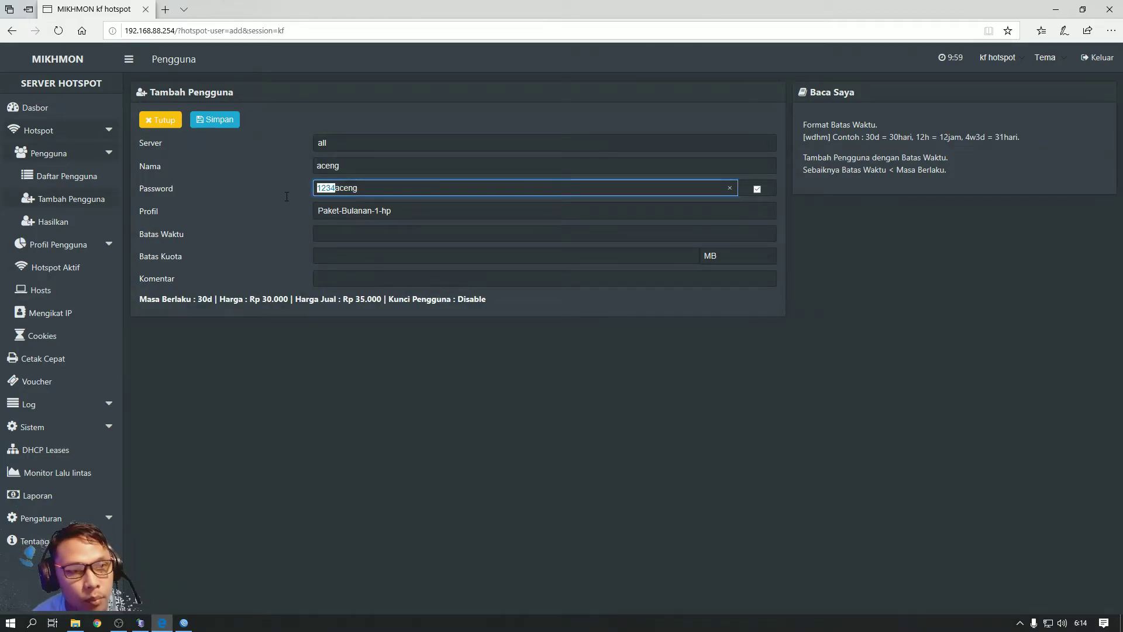
{"action": "key", "text": "BackSpace"}
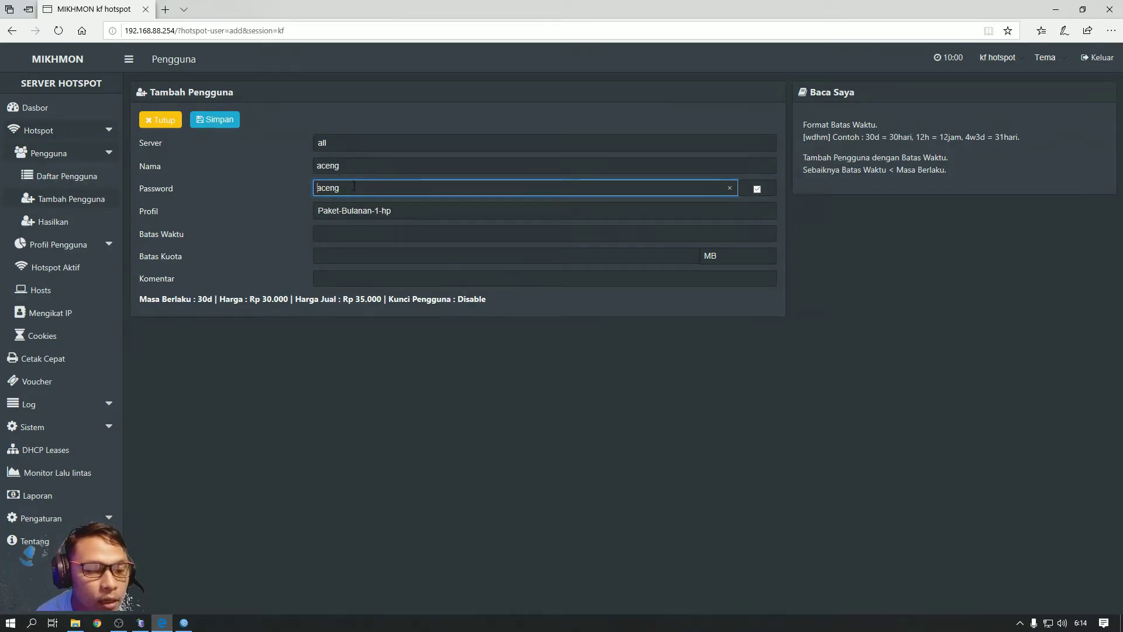
Verify the username and password fields match, ending in the Batas Waktu field
{"action": "left_click", "coordinate": [349, 167]}
{"action": "left_click", "coordinate": [354, 190]}
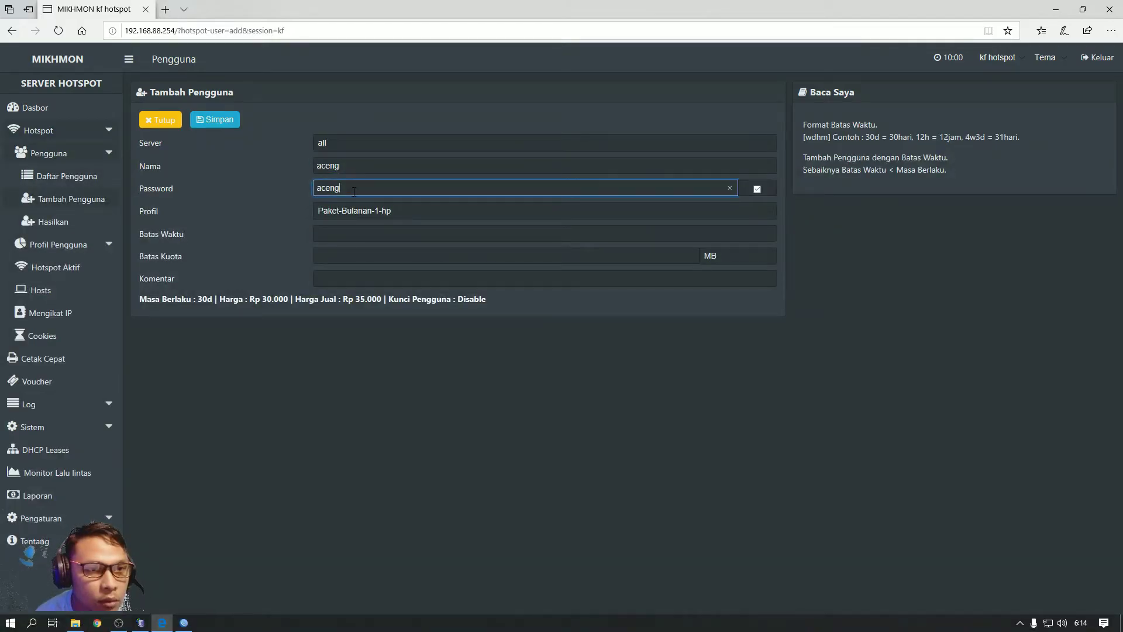
{"action": "left_click", "coordinate": [348, 167]}
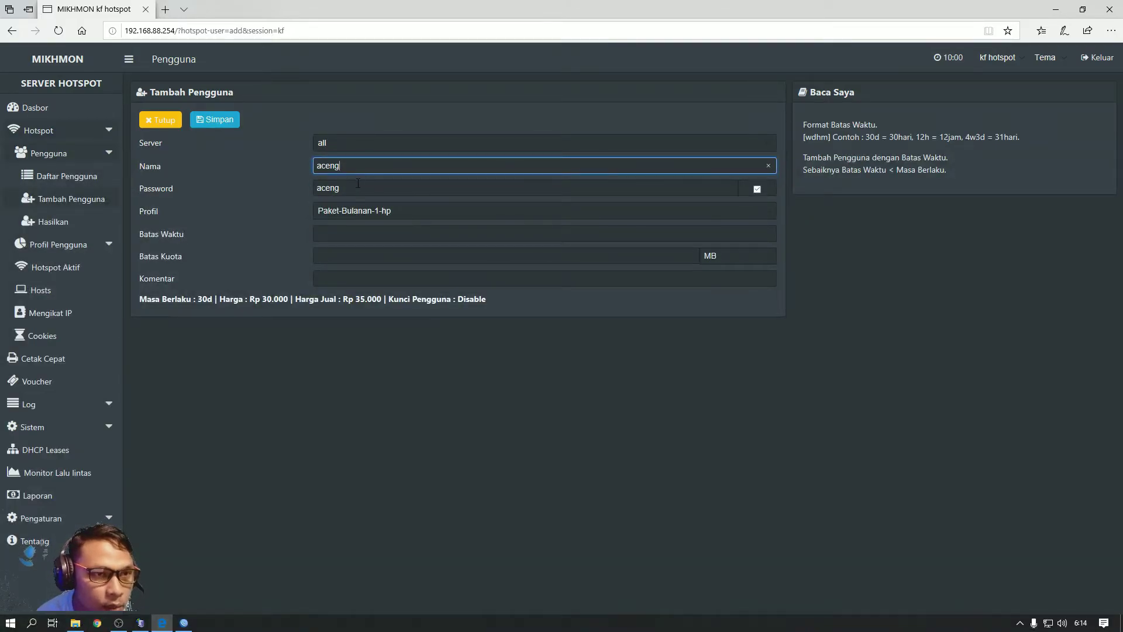
{"action": "left_click", "coordinate": [358, 187]}
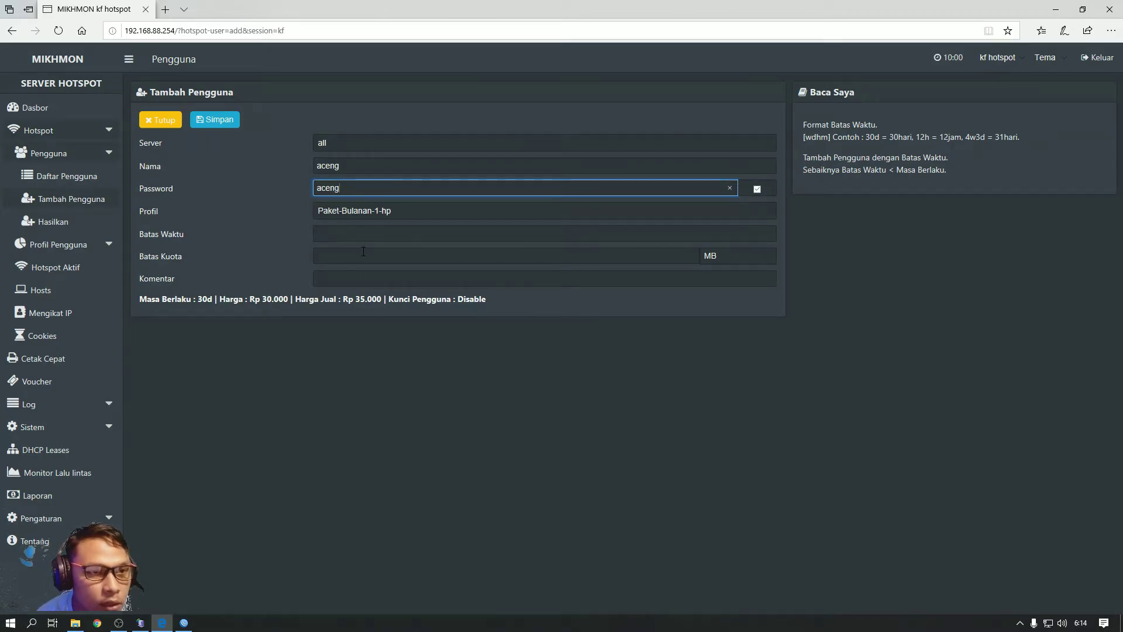
{"action": "left_click", "coordinate": [330, 236]}
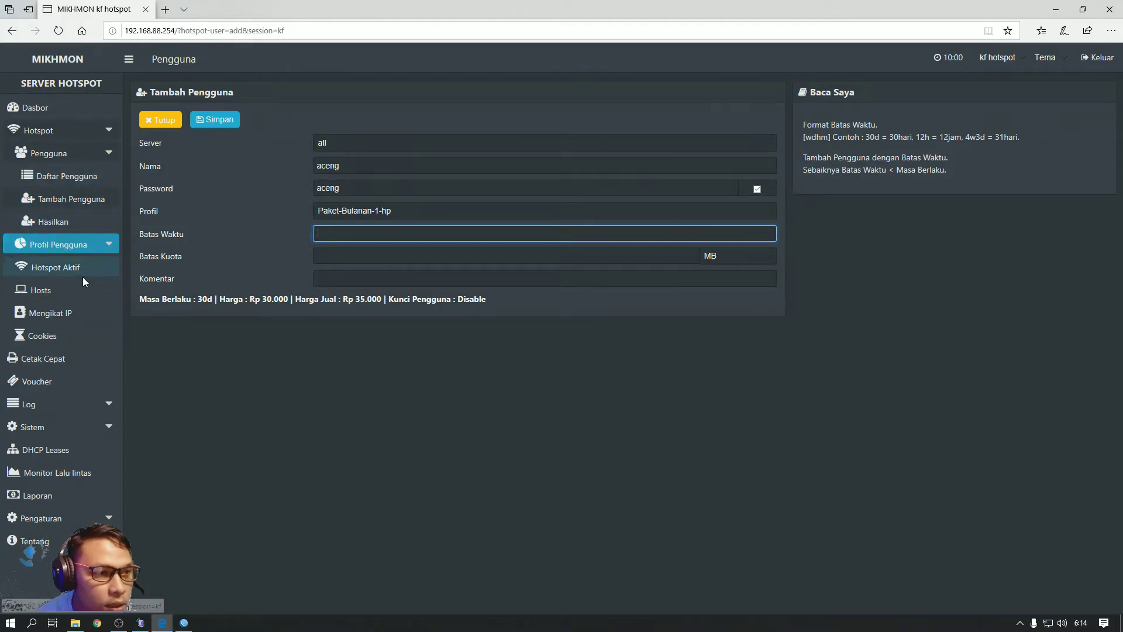
Review the username, password and comment, keep Server as all, and save the Paket-Bulanan-1-hp user
{"action": "left_click", "coordinate": [92, 245]}
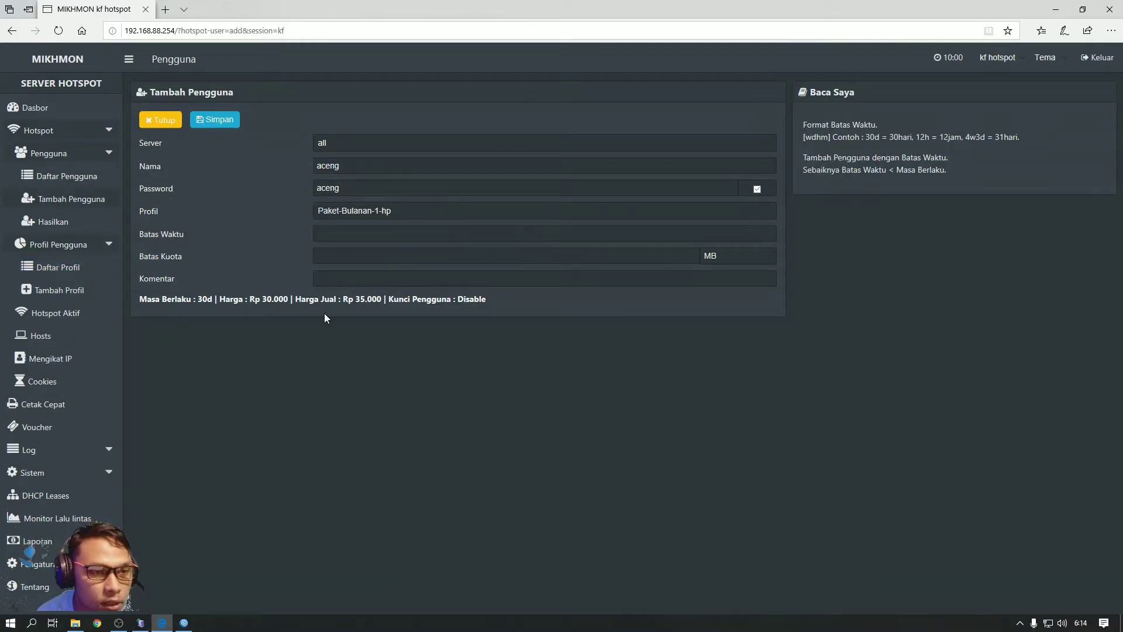
{"action": "left_click", "coordinate": [334, 284]}
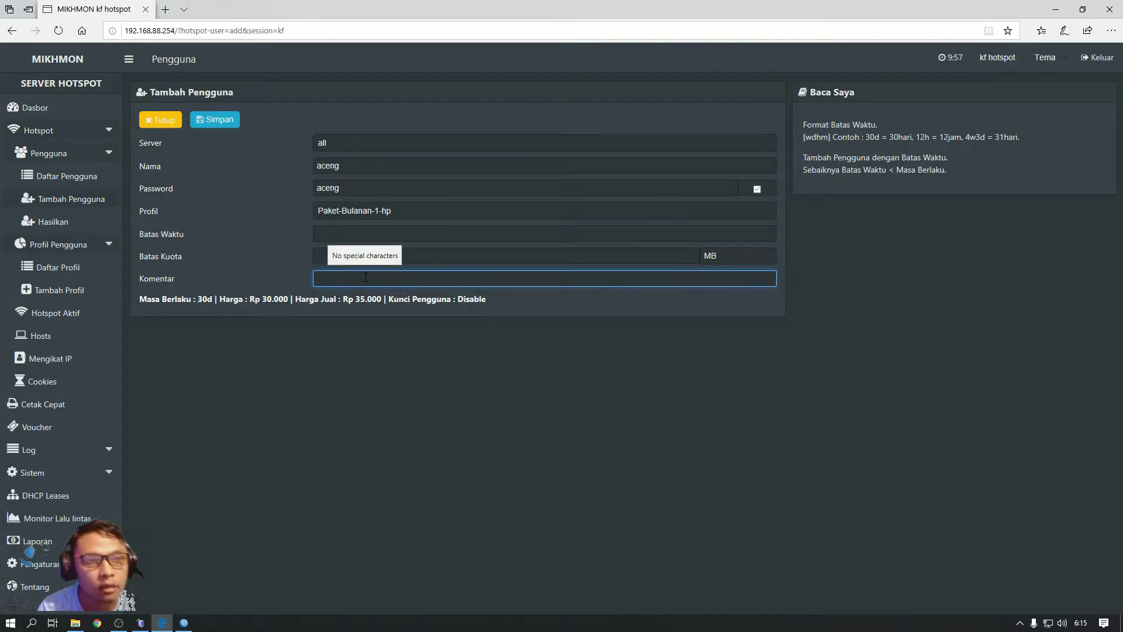
{"action": "left_click", "coordinate": [342, 279]}
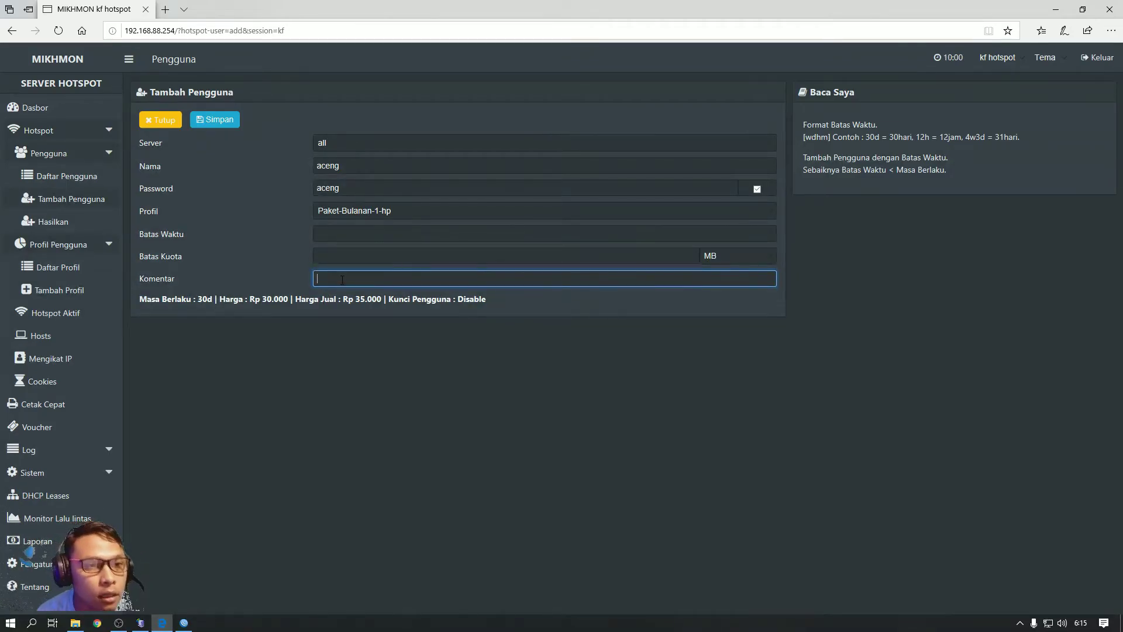
{"action": "left_click", "coordinate": [349, 186]}
{"action": "left_click", "coordinate": [350, 173]}
{"action": "left_click", "coordinate": [350, 182]}
{"action": "left_click", "coordinate": [348, 173]}
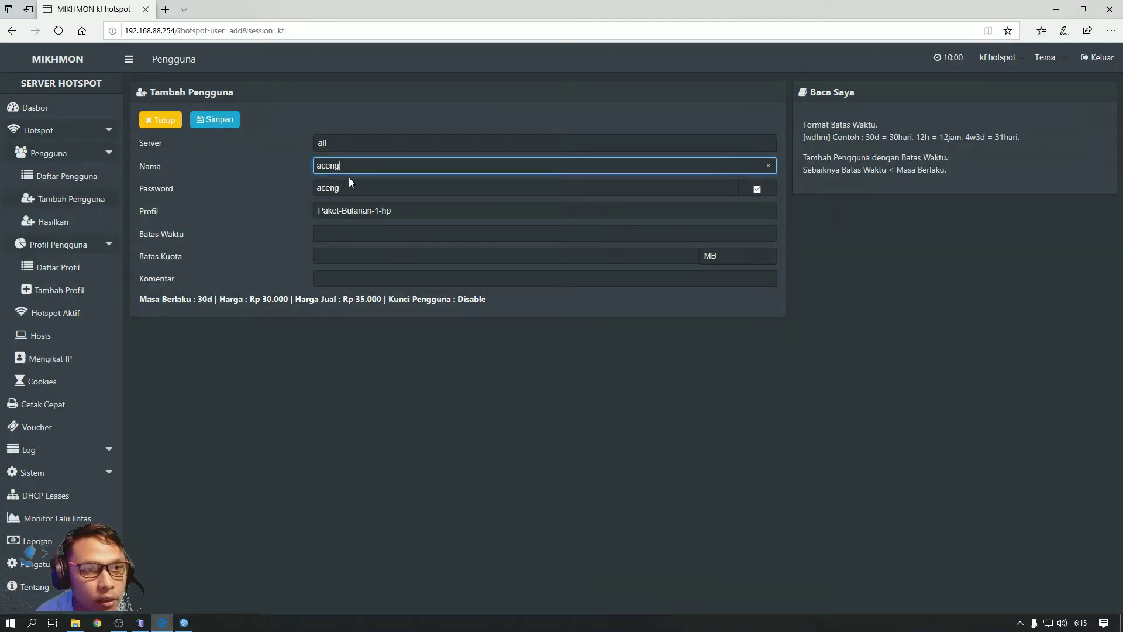
{"action": "left_click", "coordinate": [349, 186]}
{"action": "left_click", "coordinate": [359, 142]}
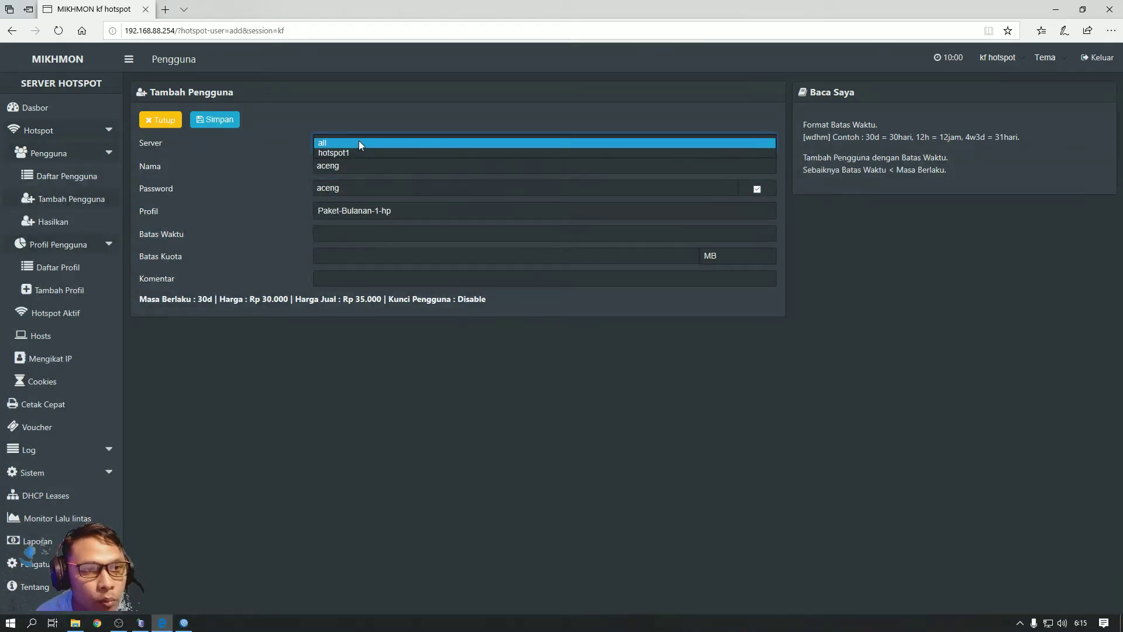
{"action": "left_click", "coordinate": [359, 142]}
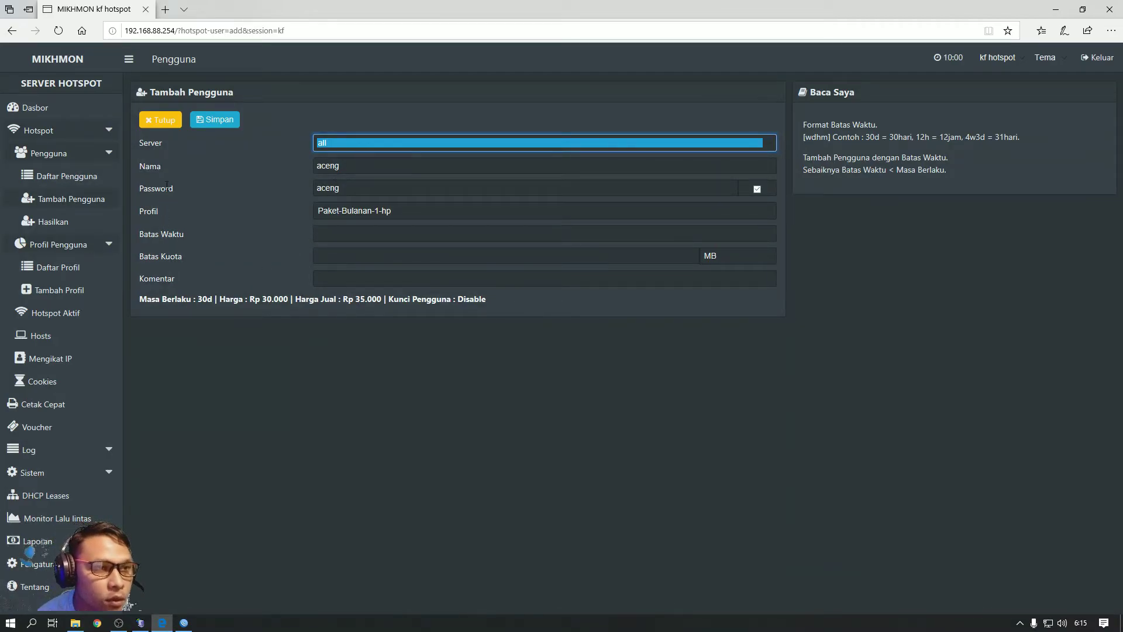
{"action": "left_click", "coordinate": [231, 119]}
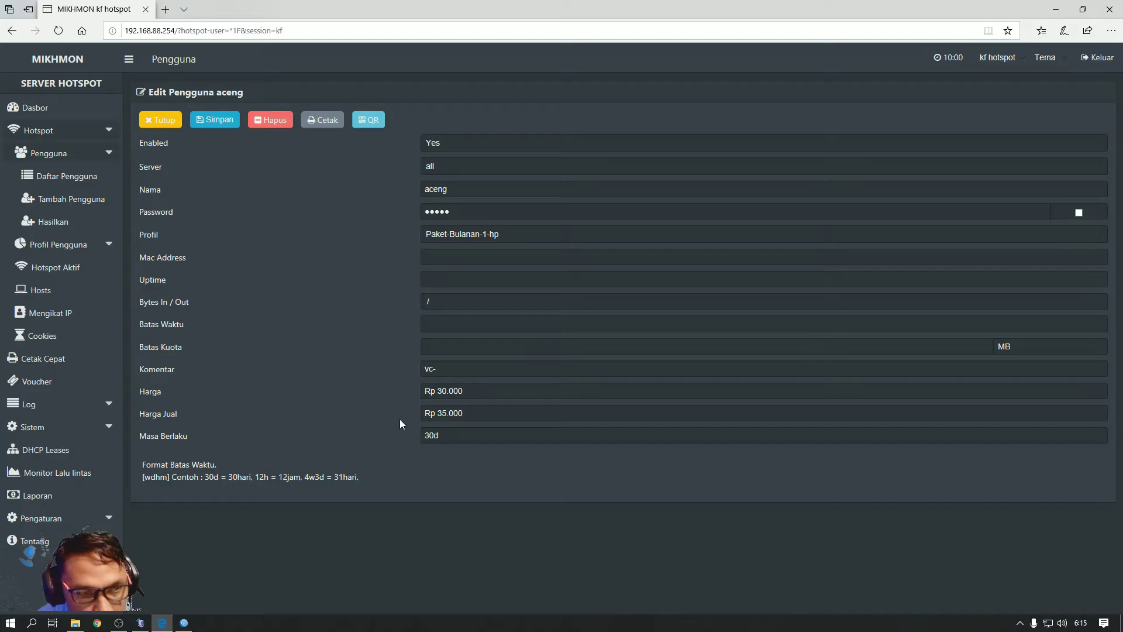
Close the edit page and, via the dashboard's Pengguna Hotspot tile, filter users by Paket-Bulanan-1-hp
{"action": "left_click", "coordinate": [160, 121]}
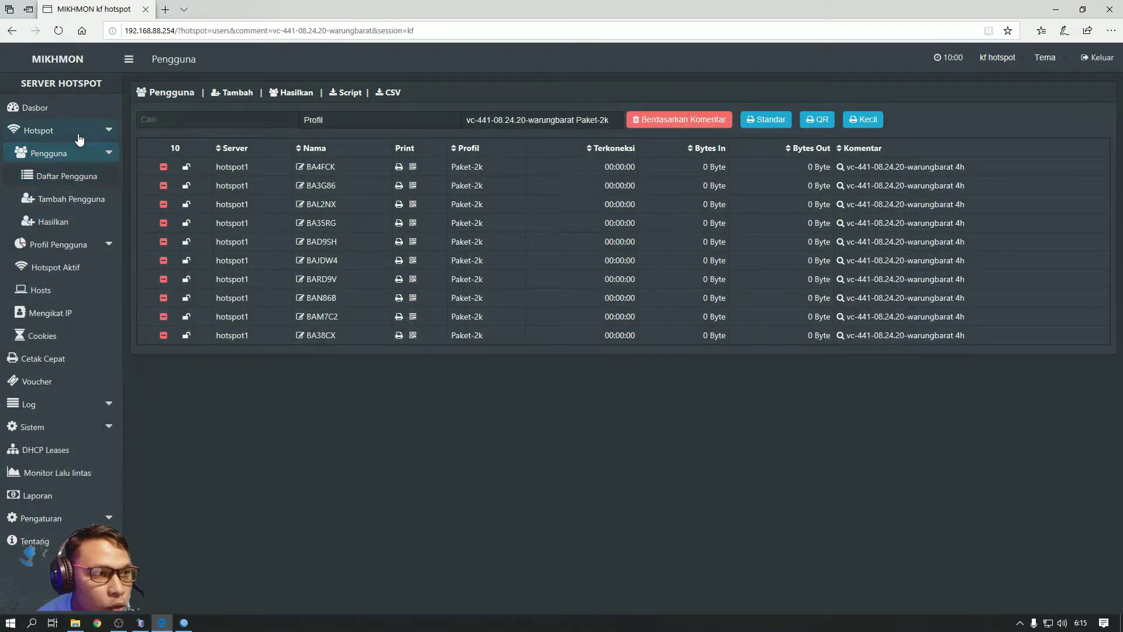
{"action": "left_click", "coordinate": [41, 110]}
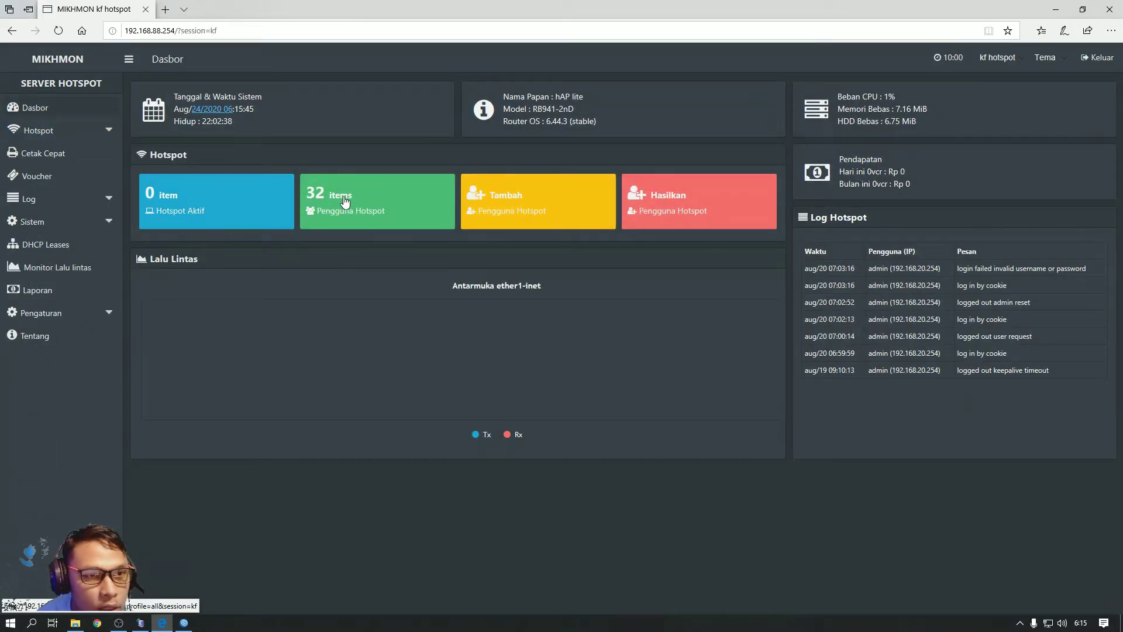
{"action": "left_click", "coordinate": [345, 200]}
{"action": "left_click", "coordinate": [336, 122]}
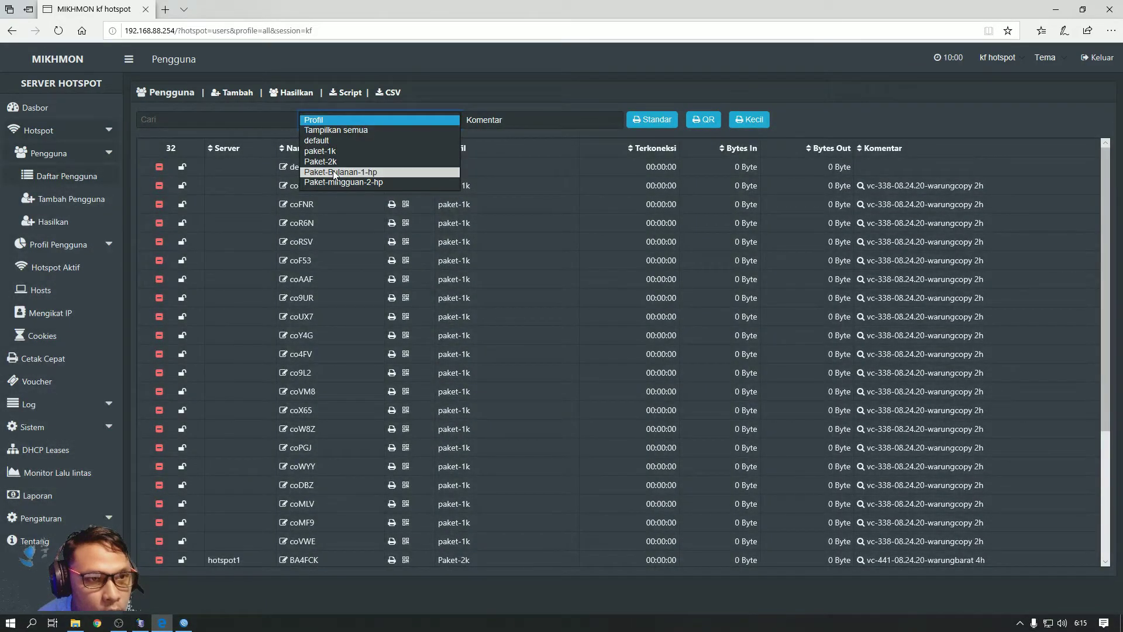
{"action": "left_click", "coordinate": [335, 172]}
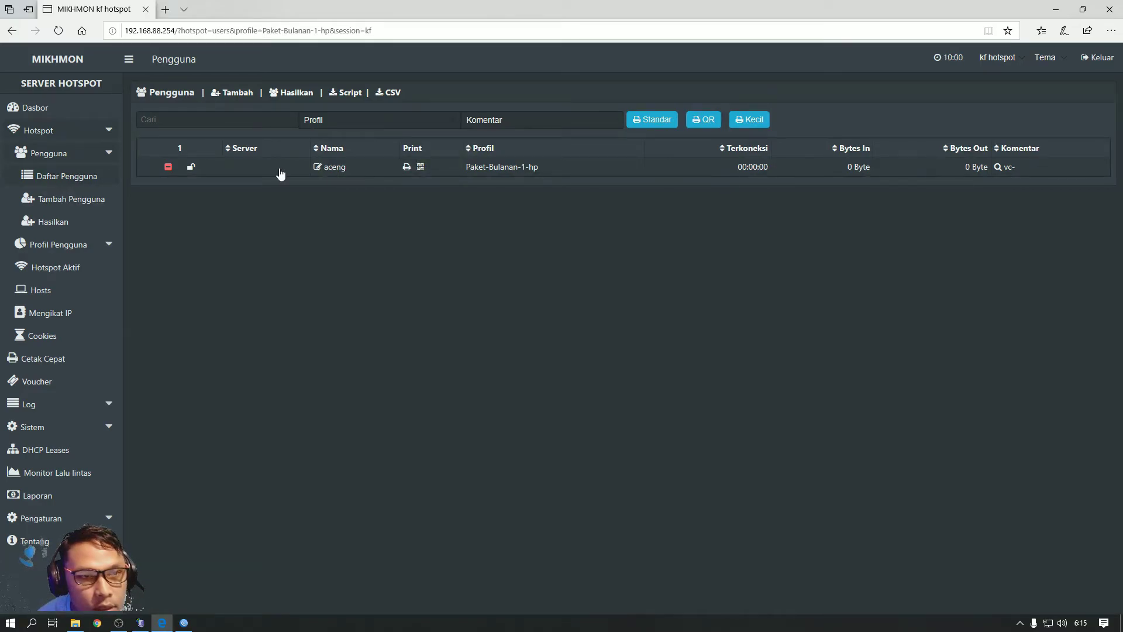
In a new generate form, set quantity 5, username equal to password, and name length 6
{"action": "left_click", "coordinate": [302, 96]}
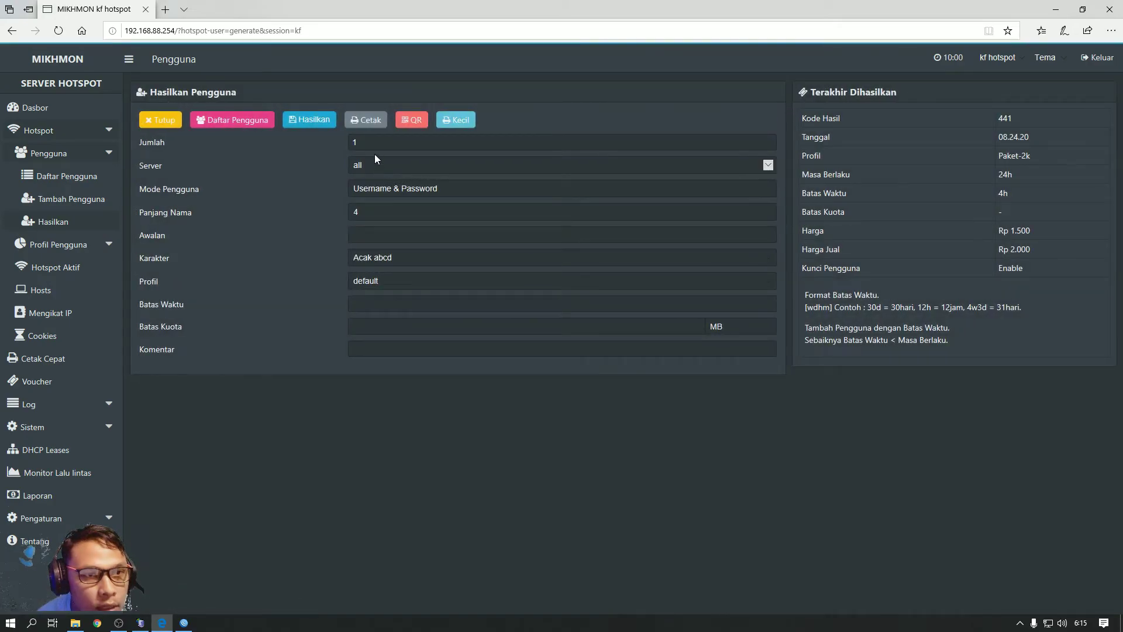
{"action": "type", "text": "5"}
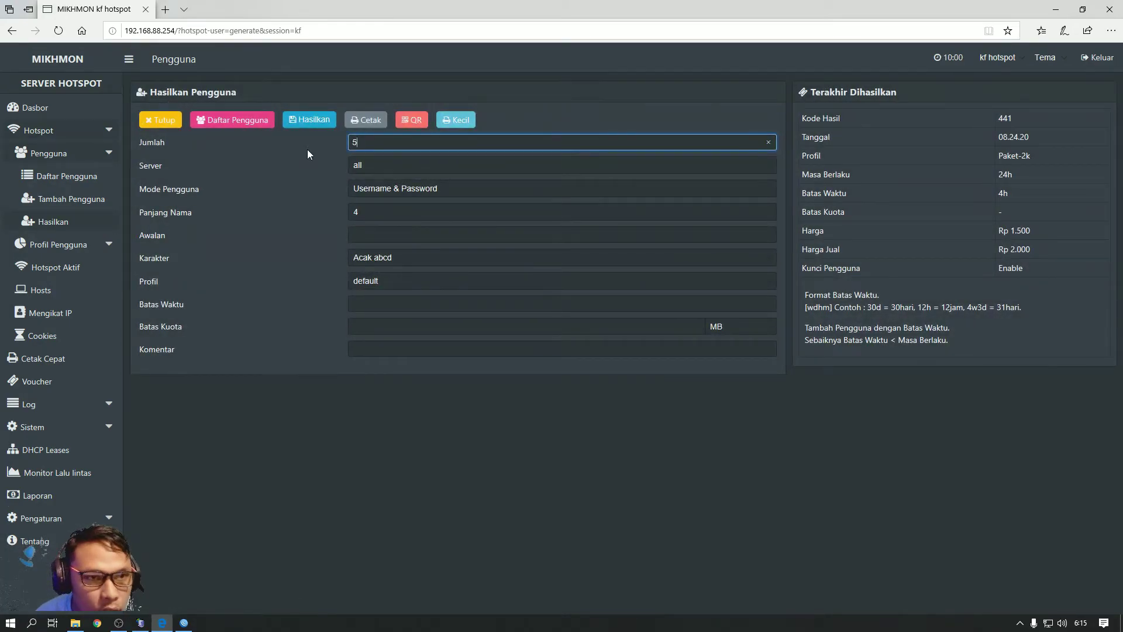
{"action": "left_click", "coordinate": [397, 189]}
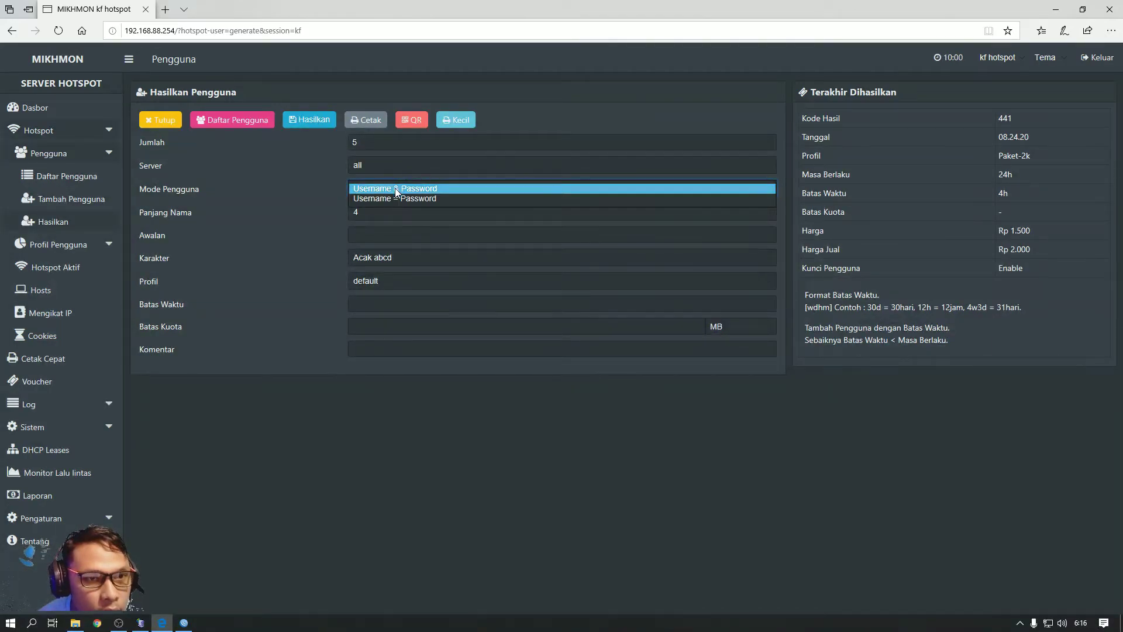
{"action": "left_click", "coordinate": [397, 198]}
{"action": "left_click", "coordinate": [378, 211]}
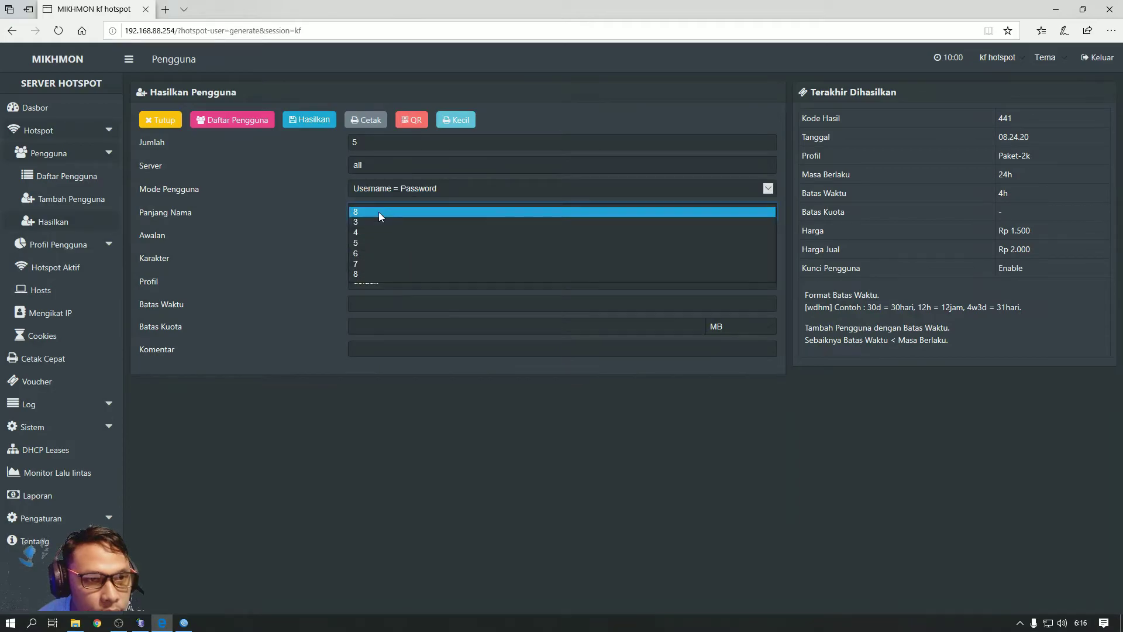
{"action": "left_click", "coordinate": [373, 242]}
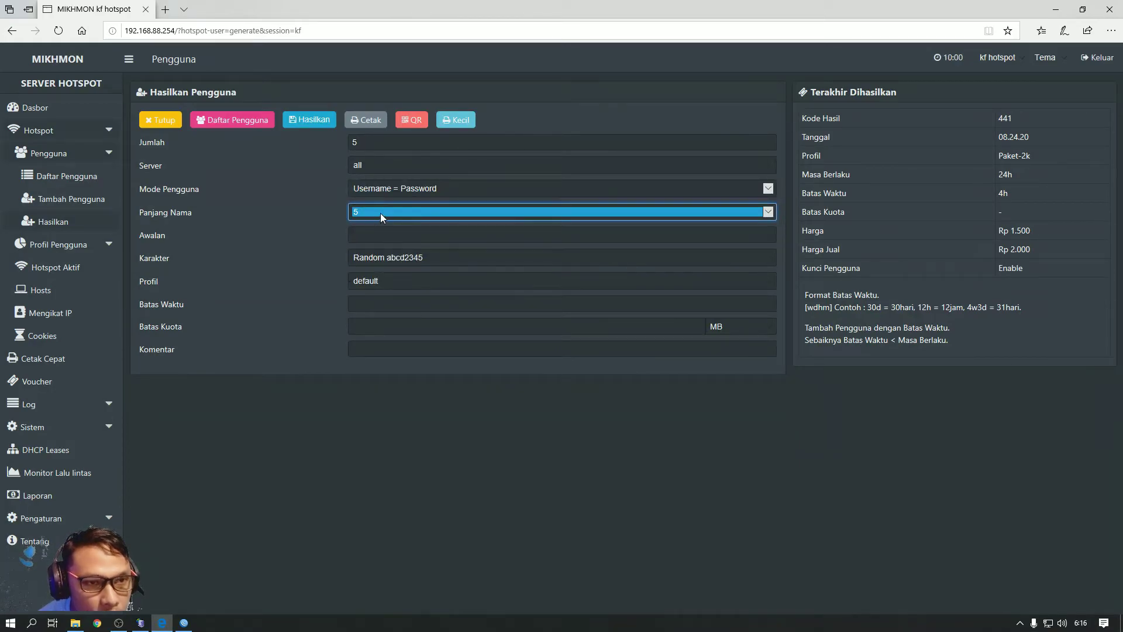
{"action": "left_click", "coordinate": [380, 211]}
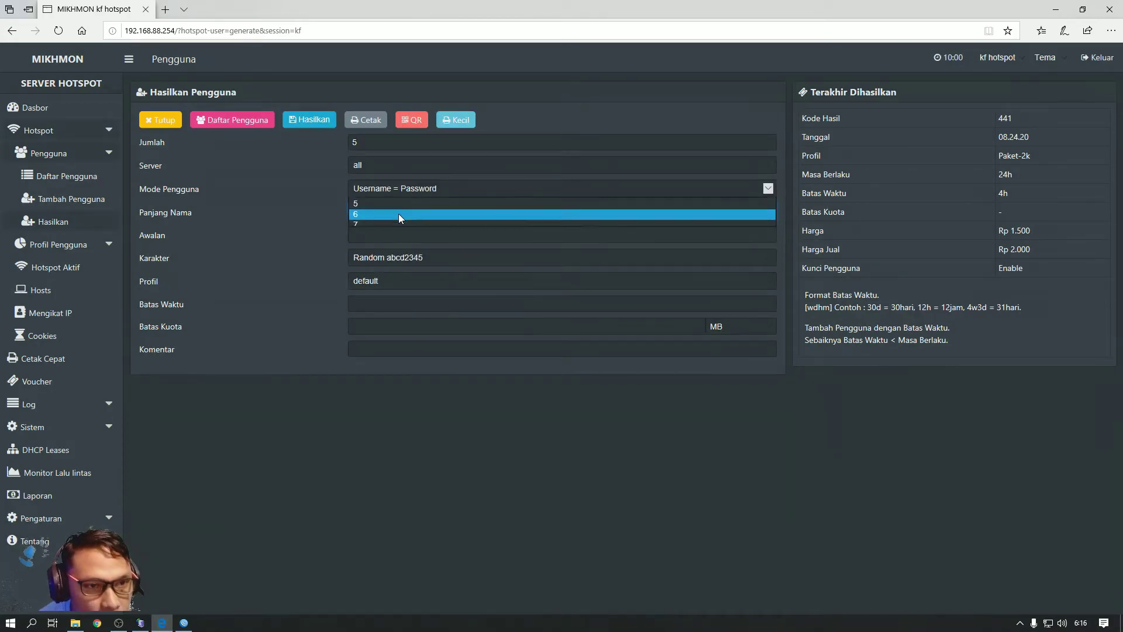
{"action": "left_click", "coordinate": [398, 215]}
Choose the 5aB2c34D character set and Paket-mingguan-2-hp profile, then generate the five vouchers and view them
{"action": "left_click", "coordinate": [350, 237]}
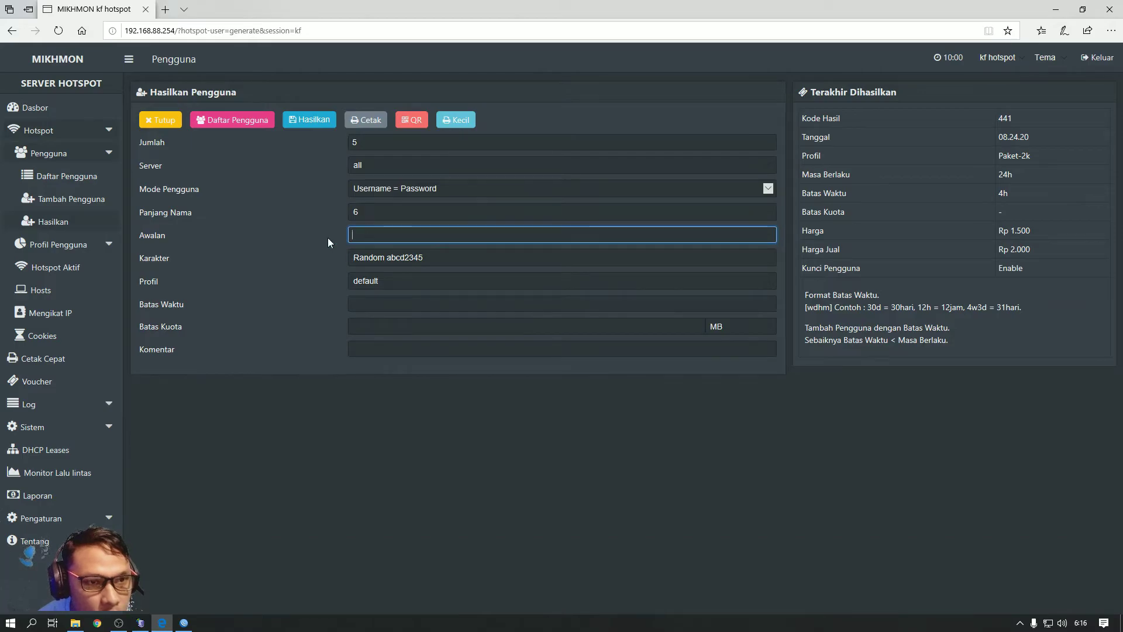
{"action": "left_click", "coordinate": [403, 258]}
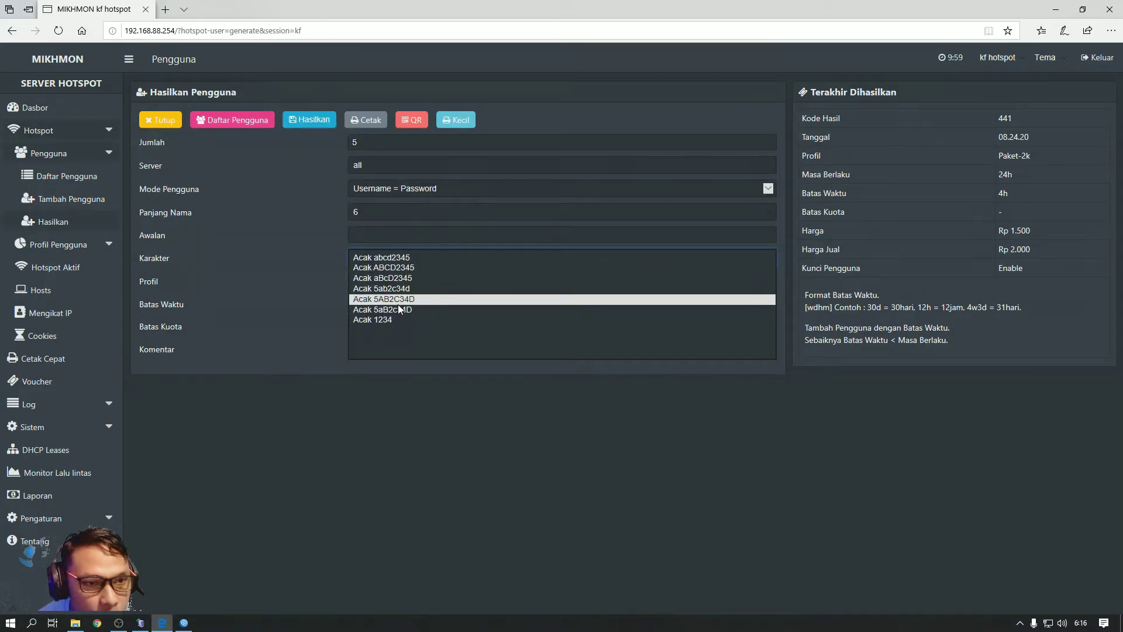
{"action": "left_click", "coordinate": [396, 306]}
{"action": "left_click", "coordinate": [390, 281]}
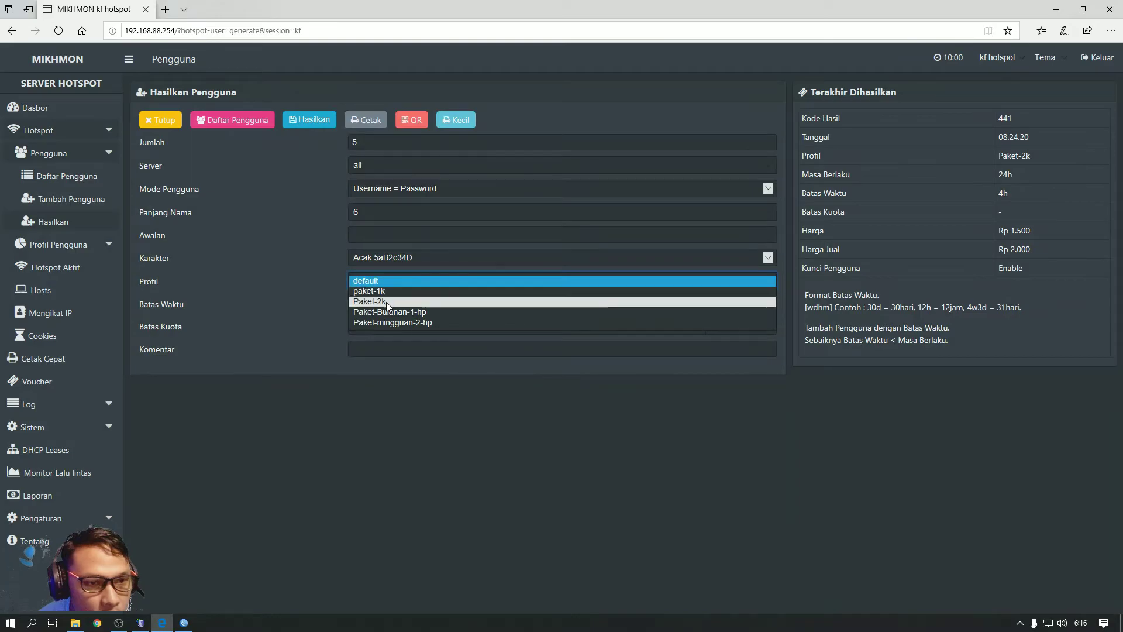
{"action": "left_click", "coordinate": [388, 321]}
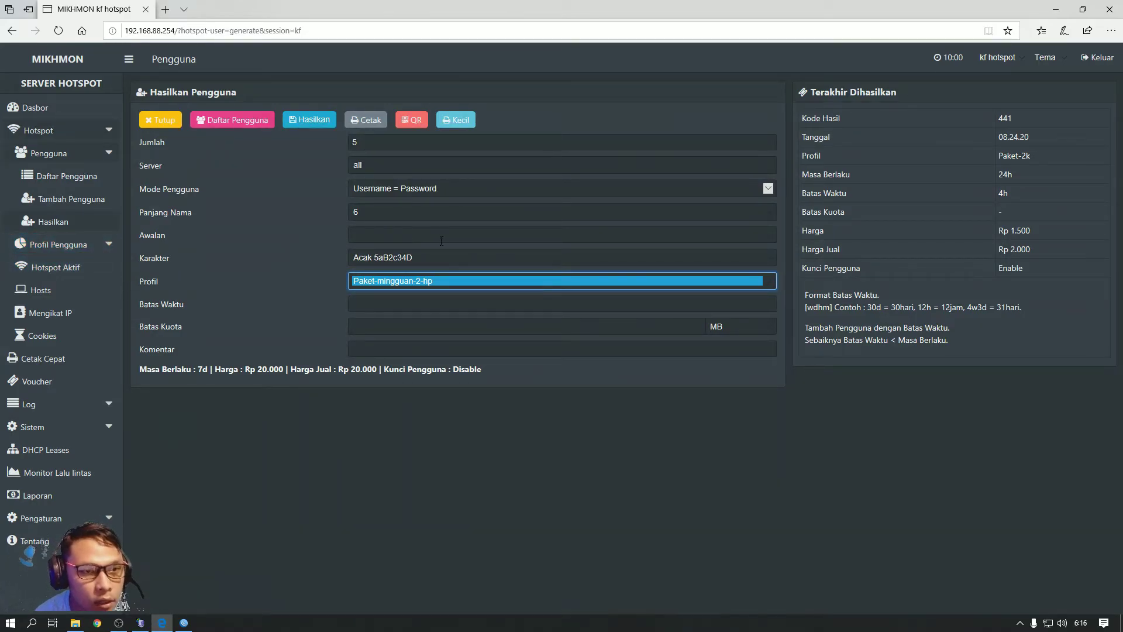
{"action": "left_click", "coordinate": [312, 130]}
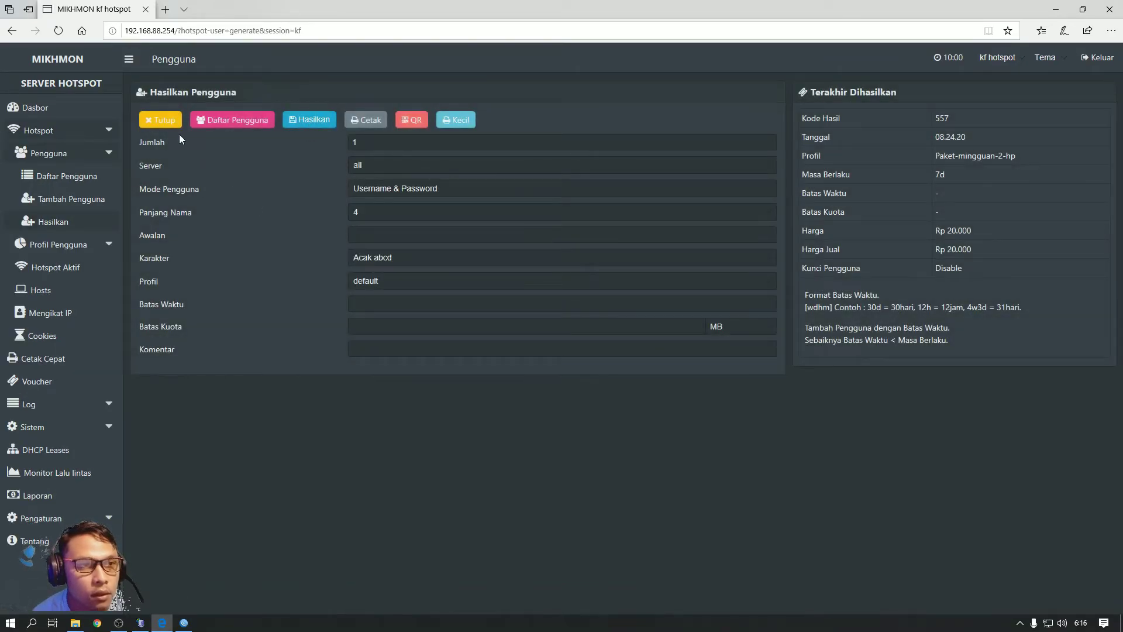
{"action": "left_click", "coordinate": [210, 116]}
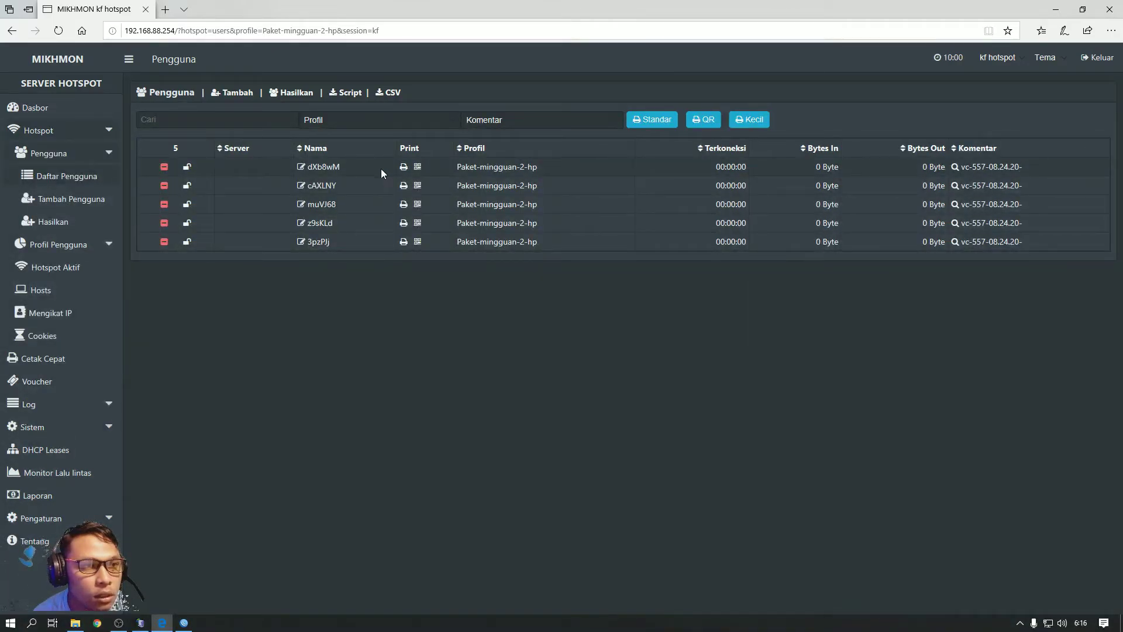
Filter the user list by paket-1k, Paket-2k, Paket-Bulanan-1-hp, then Paket-mingguan-2-hp, and return to Dasbor
{"action": "left_click", "coordinate": [50, 107]}
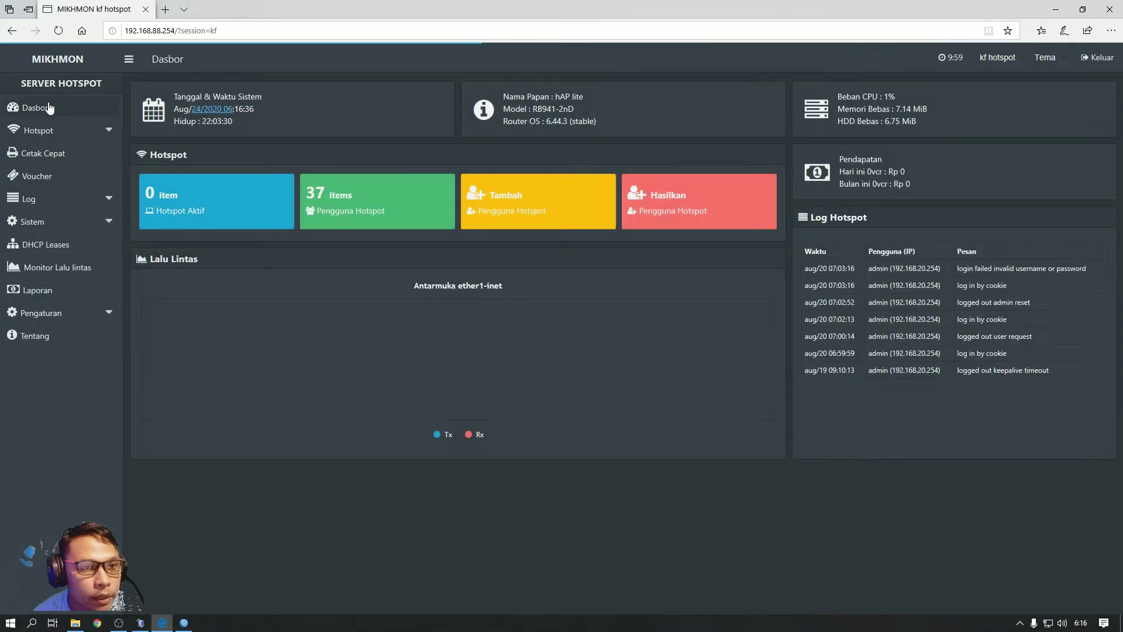
{"action": "left_click", "coordinate": [340, 198]}
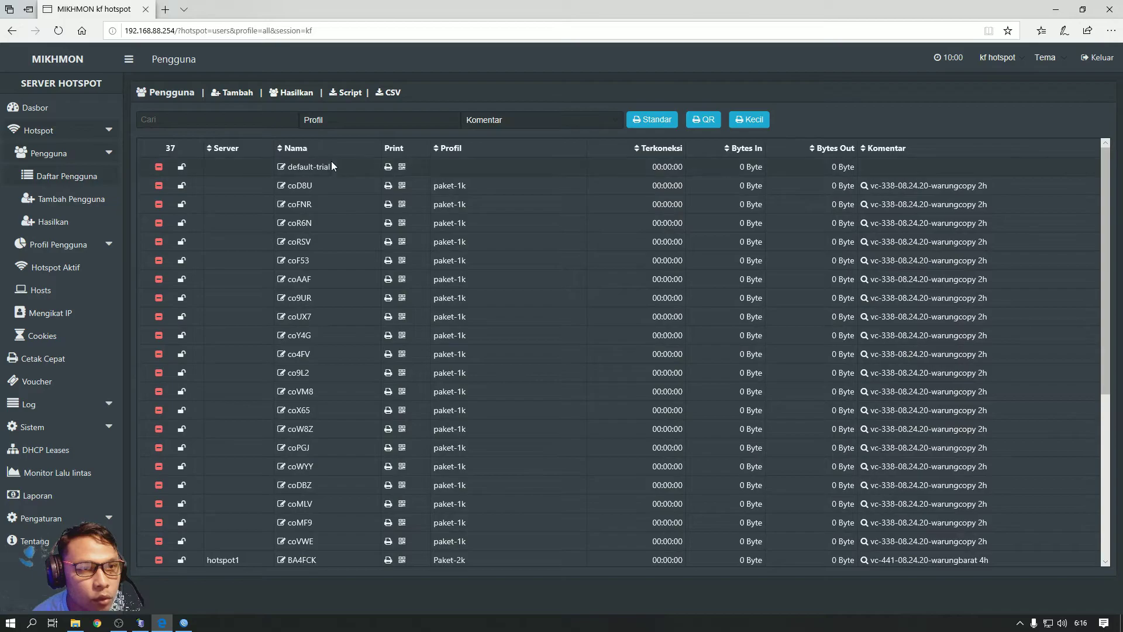
{"action": "left_click", "coordinate": [333, 118]}
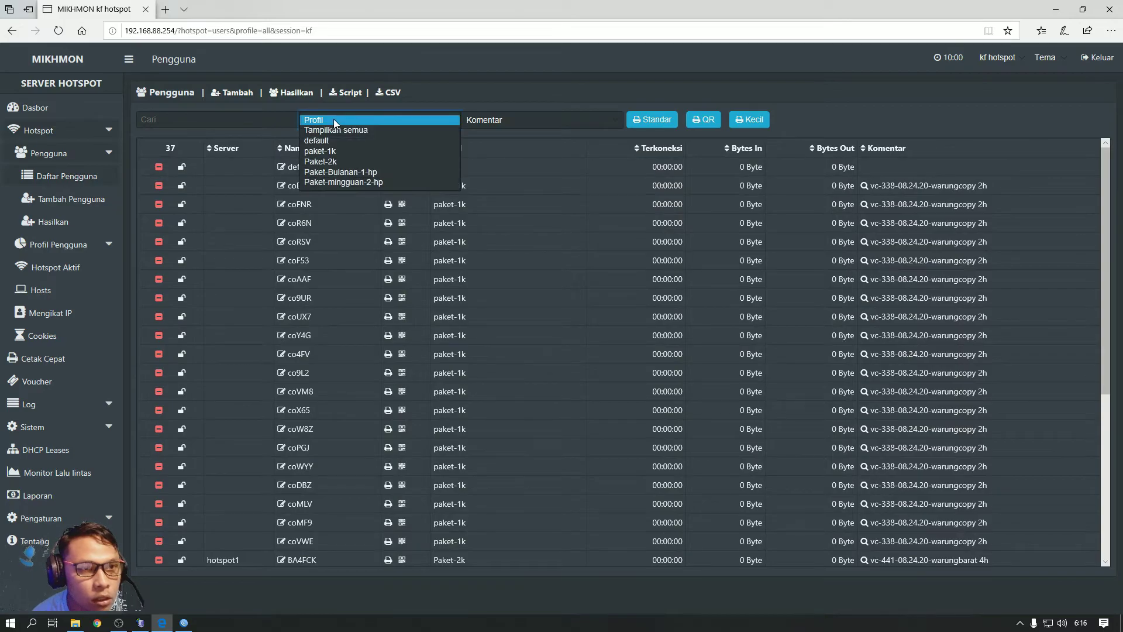
{"action": "left_click", "coordinate": [335, 151]}
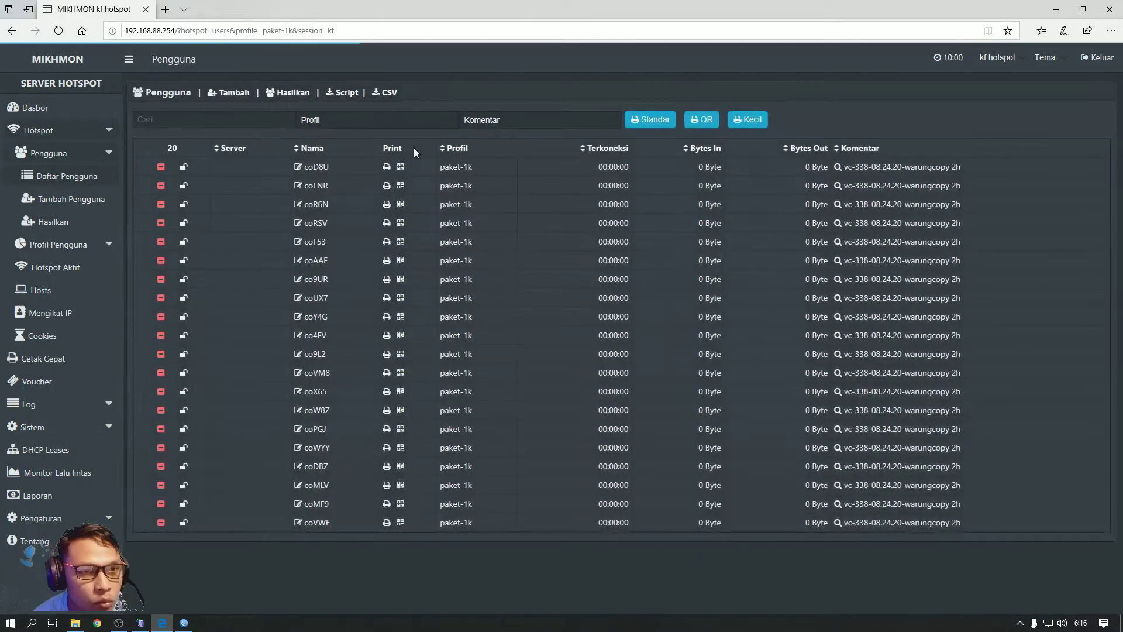
{"action": "left_click", "coordinate": [353, 122]}
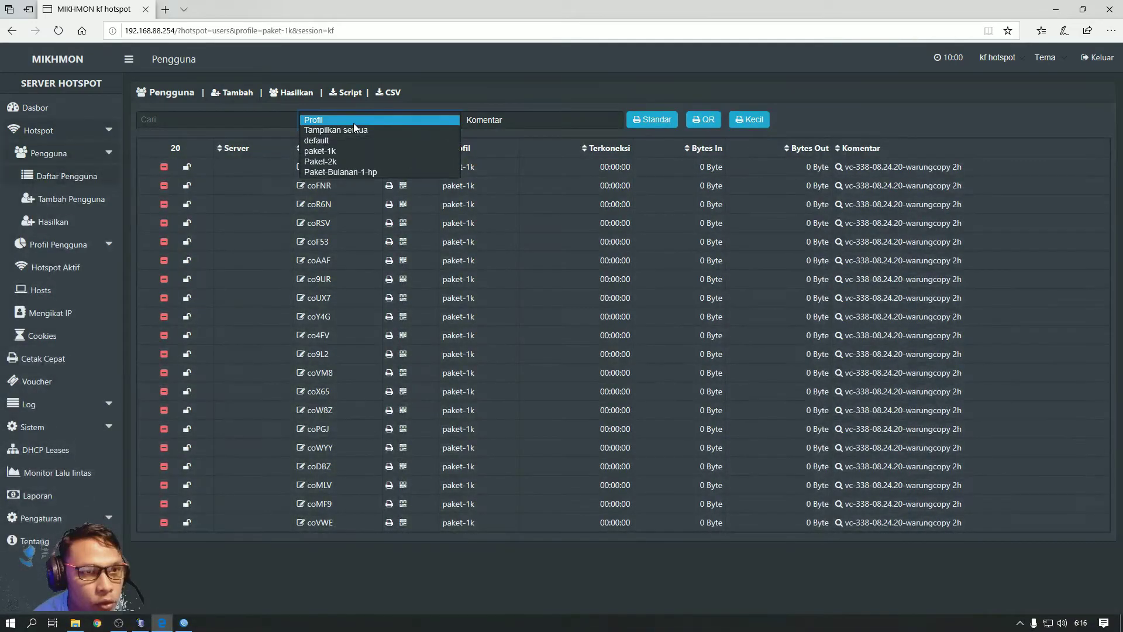
{"action": "left_click", "coordinate": [348, 160]}
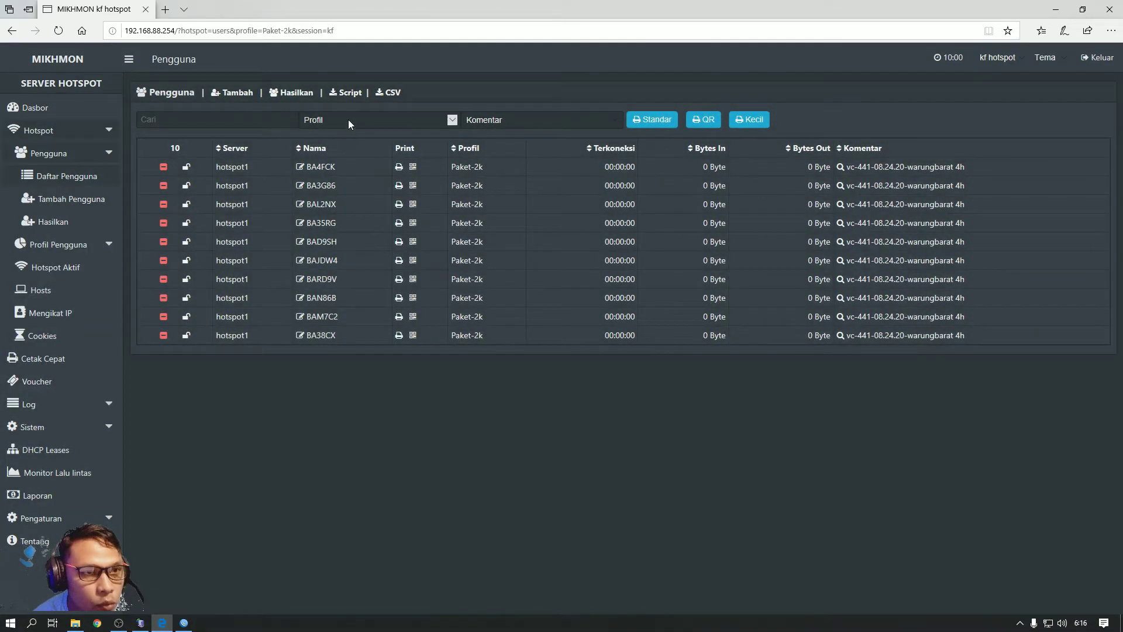
{"action": "left_click", "coordinate": [348, 119]}
{"action": "left_click", "coordinate": [336, 172]}
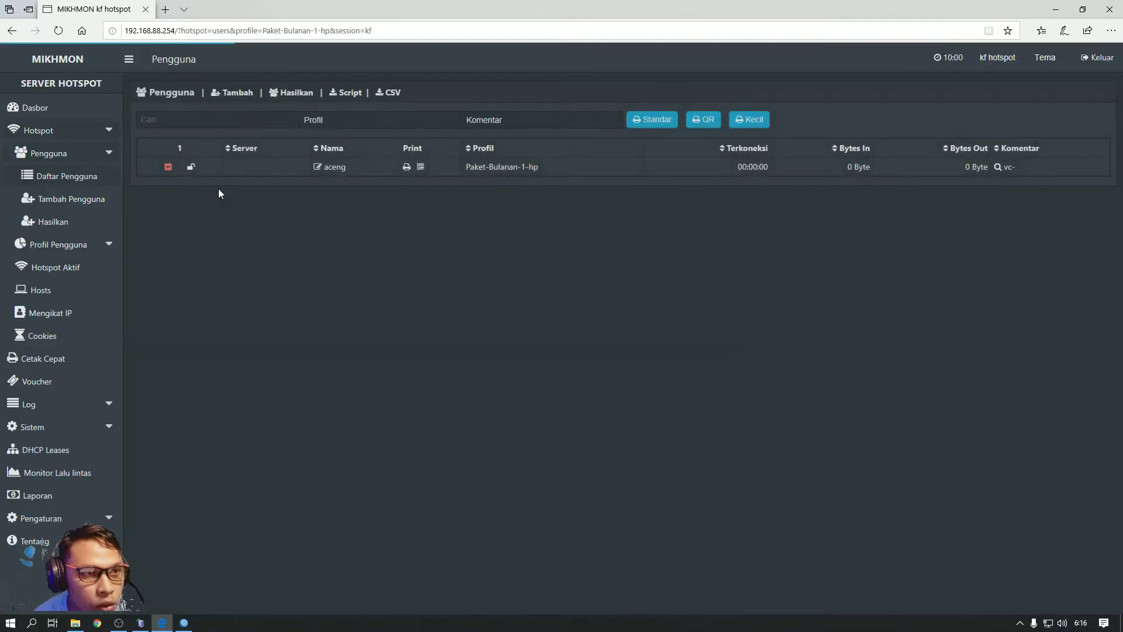
{"action": "left_click", "coordinate": [355, 116]}
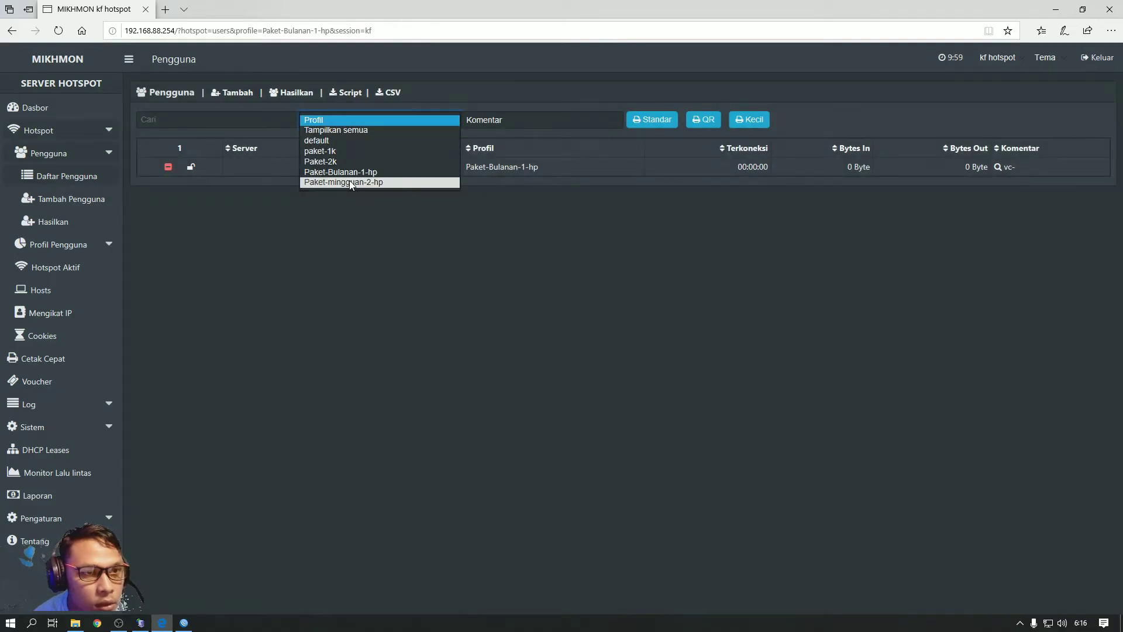
{"action": "left_click", "coordinate": [349, 181]}
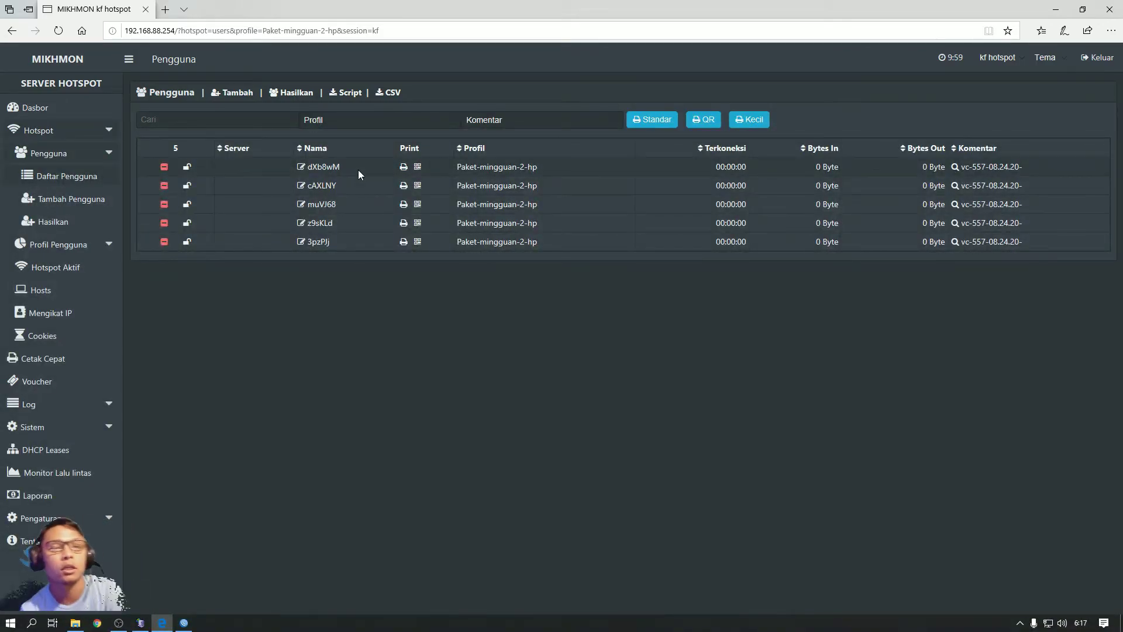
{"action": "left_click", "coordinate": [52, 113]}
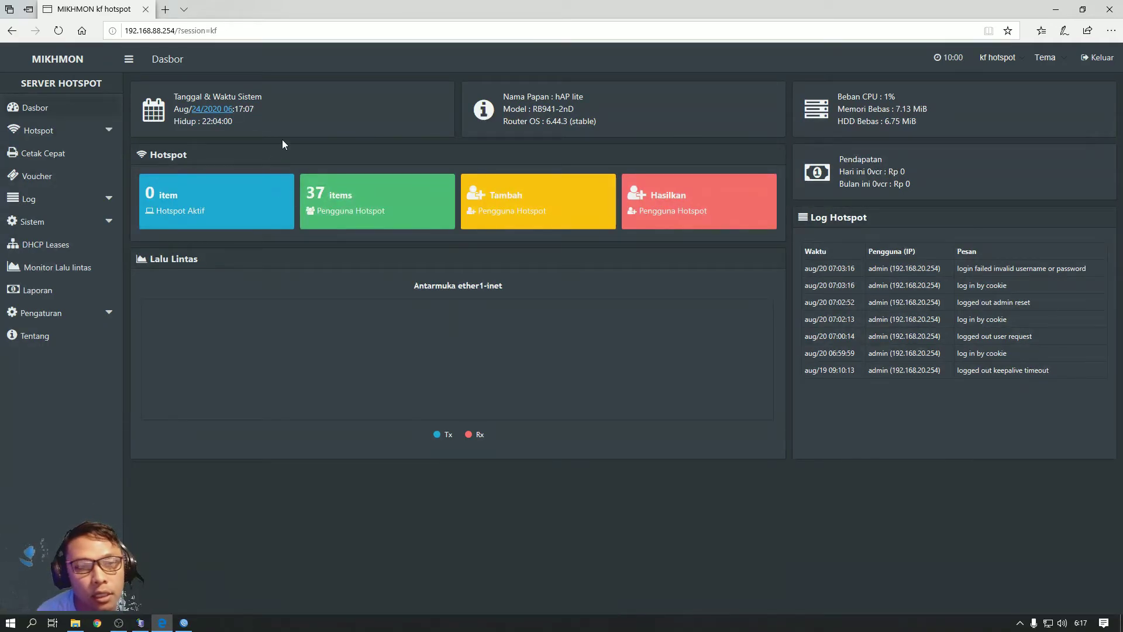
Filter the full list of 37 hotspot users to profile paket-1k and comment vc-338-08.24.20-warungcopy
{"action": "left_click", "coordinate": [338, 204]}
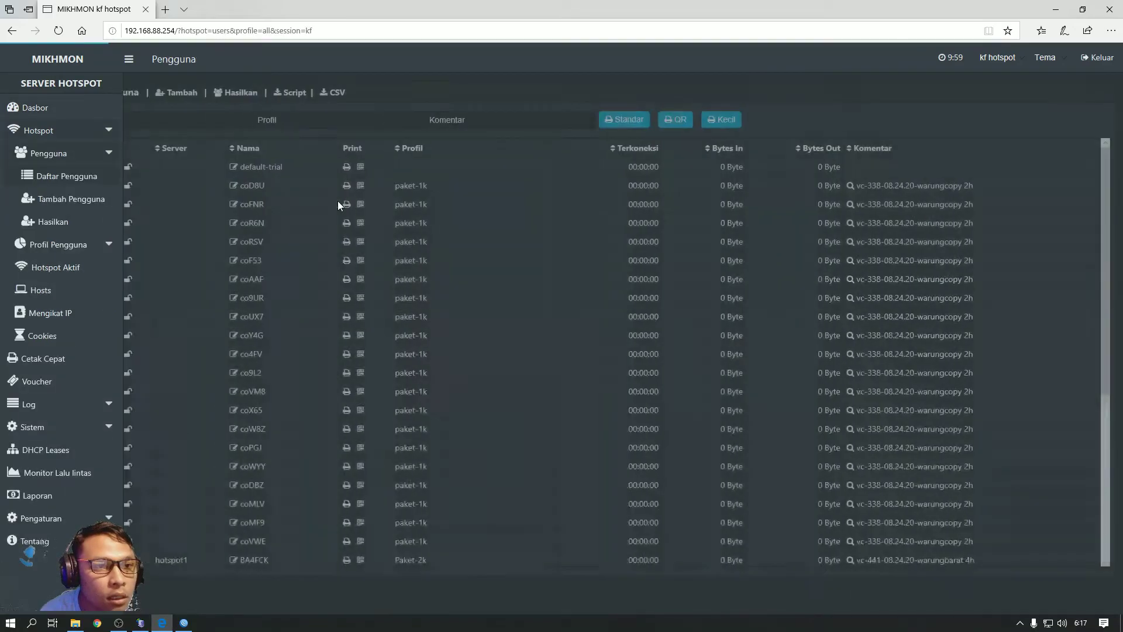
{"action": "left_click", "coordinate": [342, 120]}
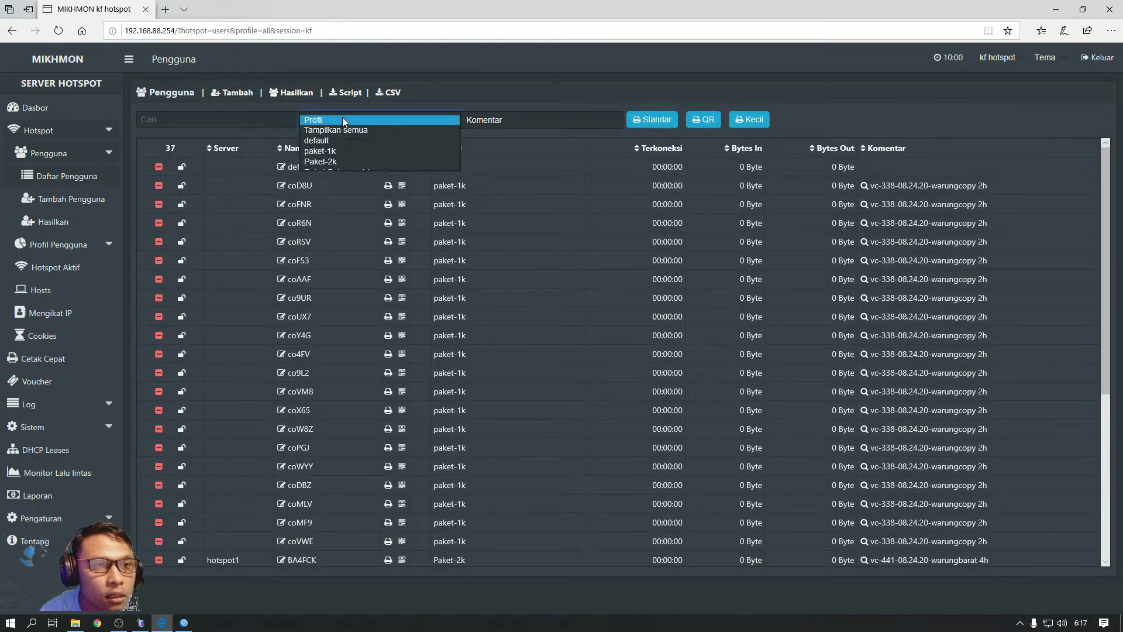
{"action": "left_click", "coordinate": [345, 151]}
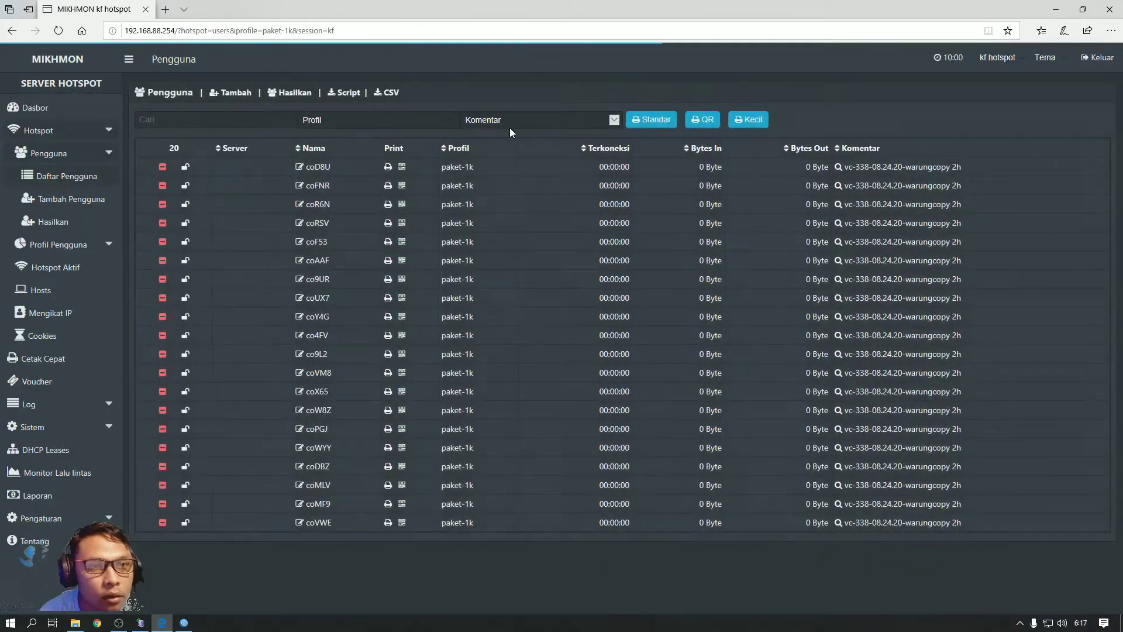
{"action": "left_click", "coordinate": [510, 119]}
{"action": "left_click", "coordinate": [511, 129]}
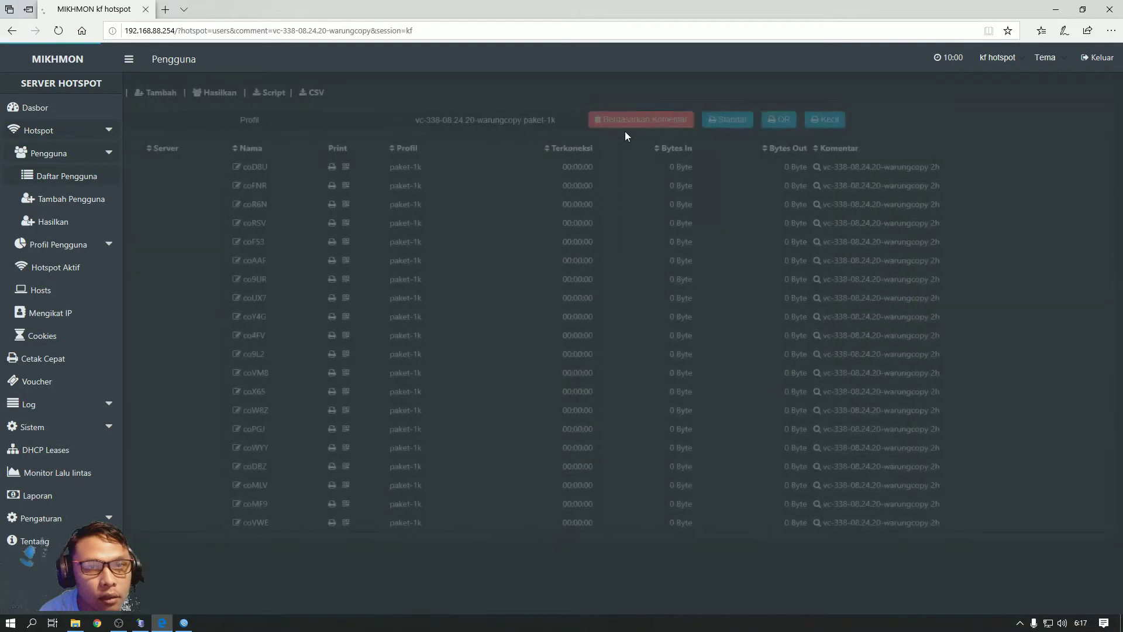
Preview the 20 QR vouchers without printing, then close the voucher page
{"action": "left_click", "coordinate": [818, 120]}
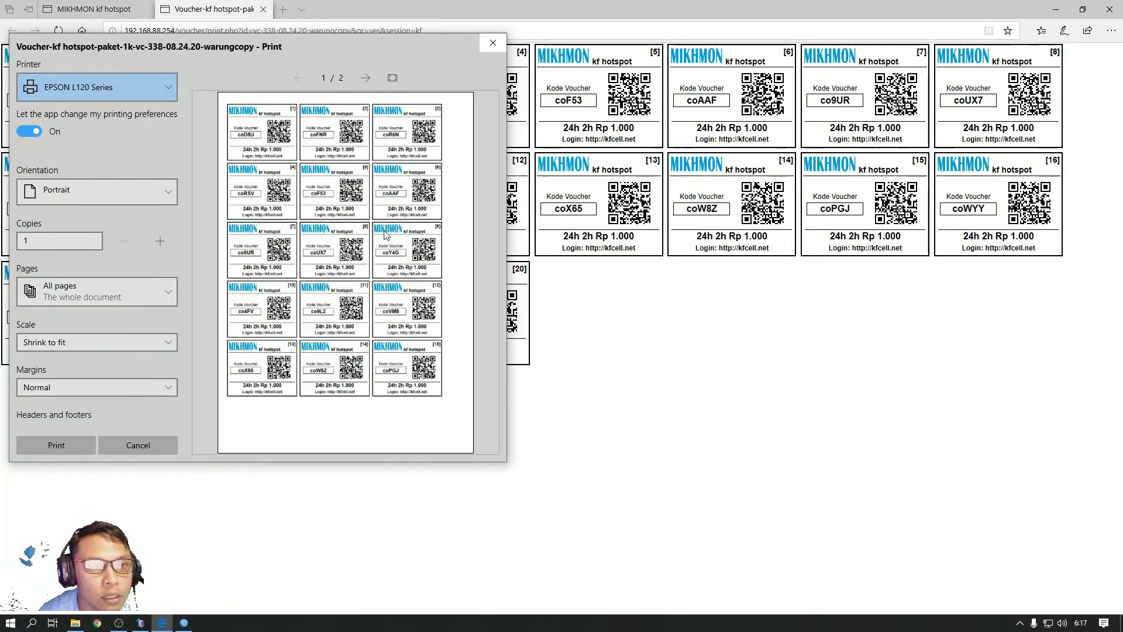
{"action": "left_click", "coordinate": [493, 42]}
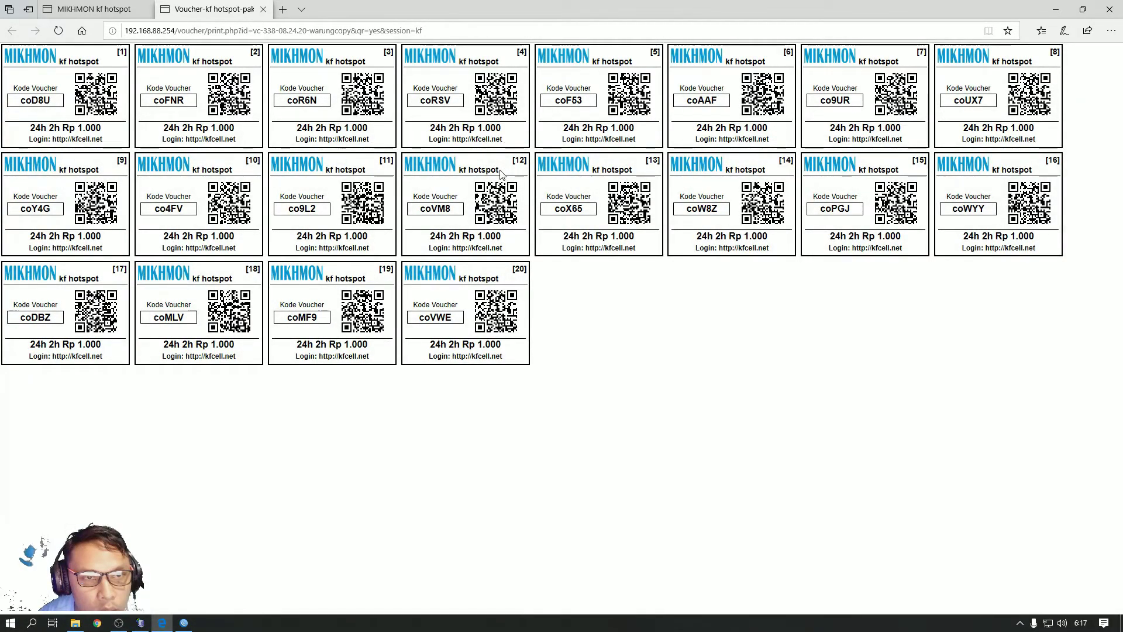
{"action": "left_click_drag", "start_coordinate": [500, 171], "coordinate": [458, 172]}
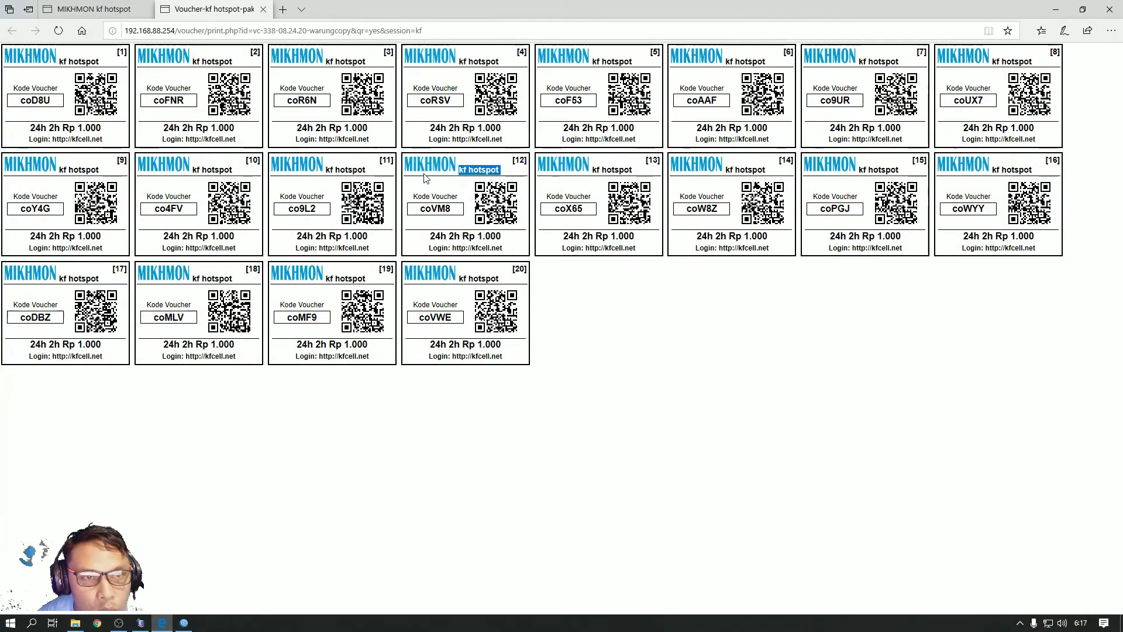
{"action": "left_click", "coordinate": [497, 171]}
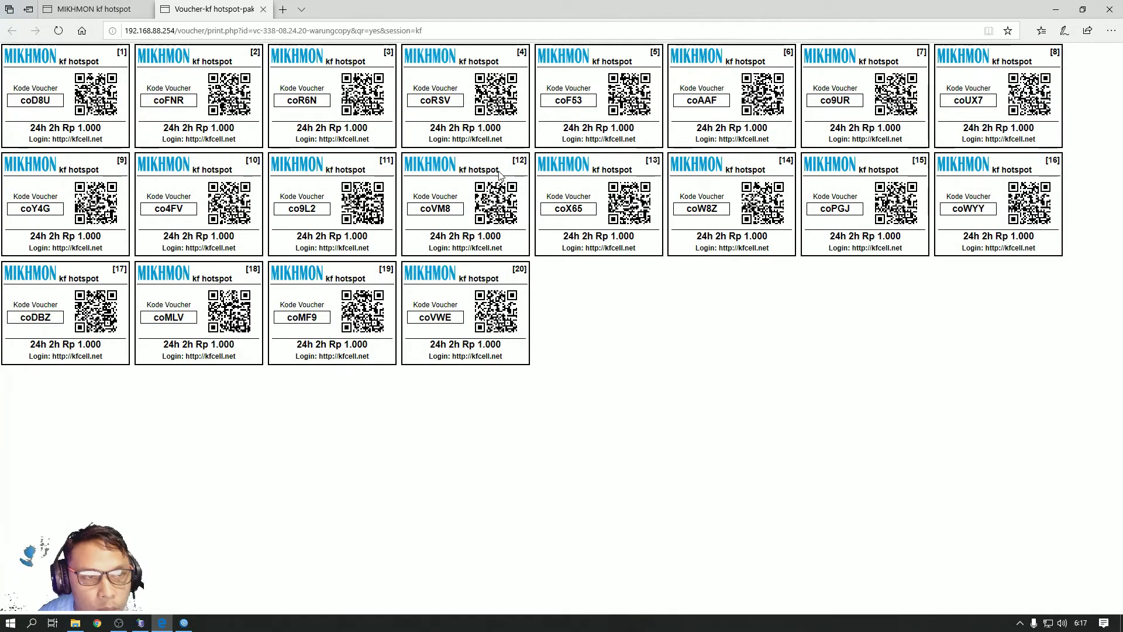
{"action": "left_click", "coordinate": [263, 9]}
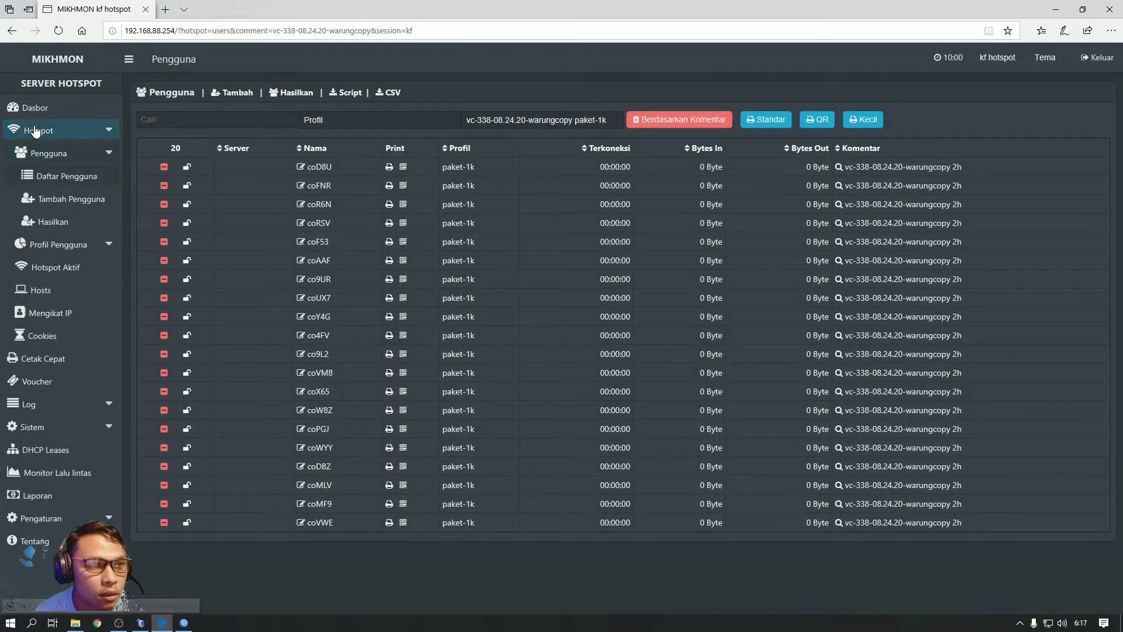
Return to the Mikhmon dashboard, search mikhmon in Chrome and open the Laksa19 MIKHMON site
{"action": "left_click", "coordinate": [35, 108]}
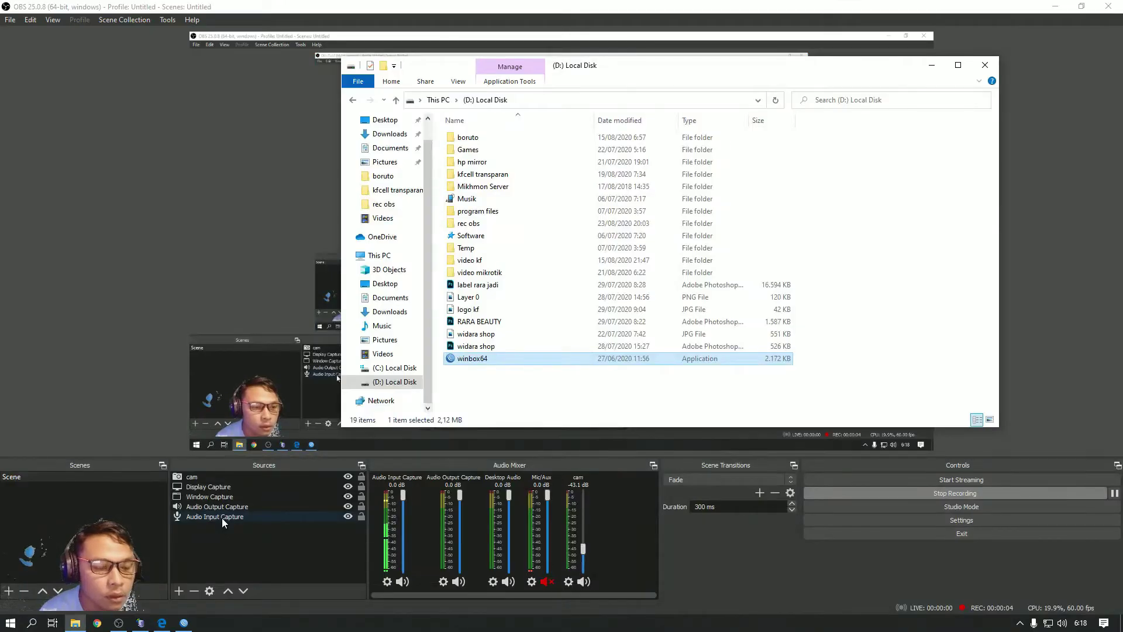
{"action": "left_click", "coordinate": [97, 624]}
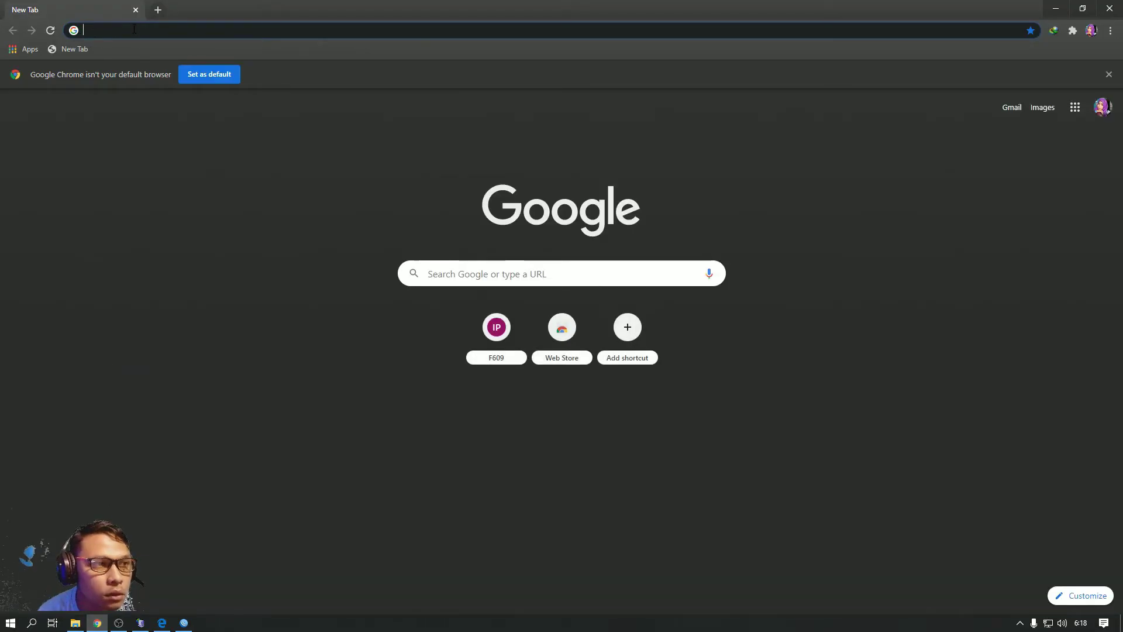
{"action": "left_click", "coordinate": [115, 31]}
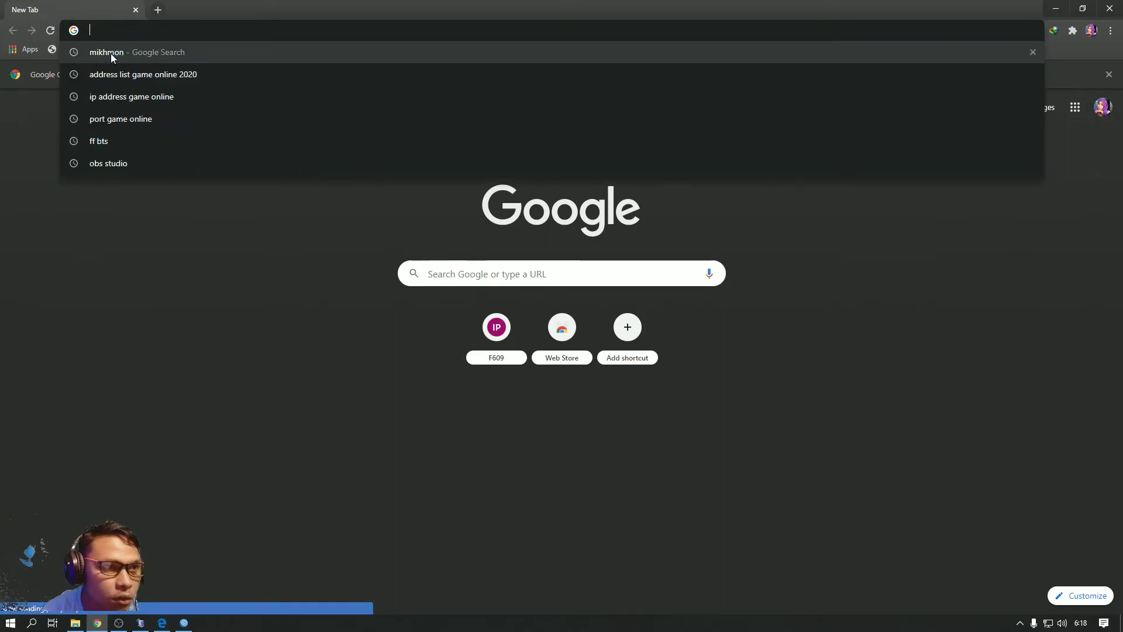
{"action": "left_click", "coordinate": [110, 54]}
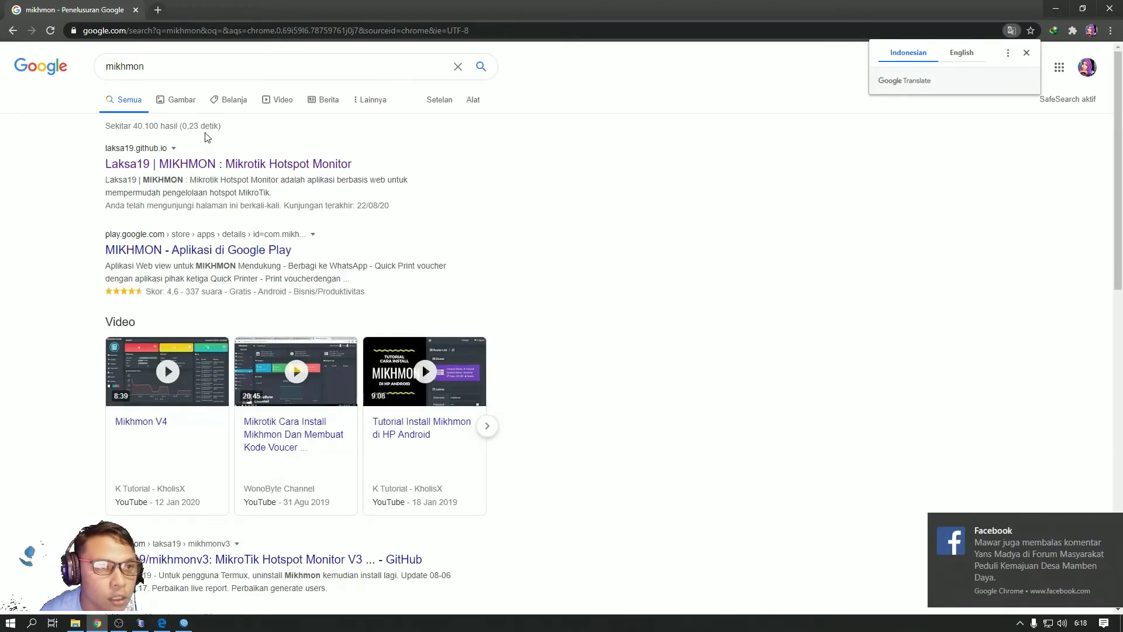
{"action": "left_click", "coordinate": [185, 166]}
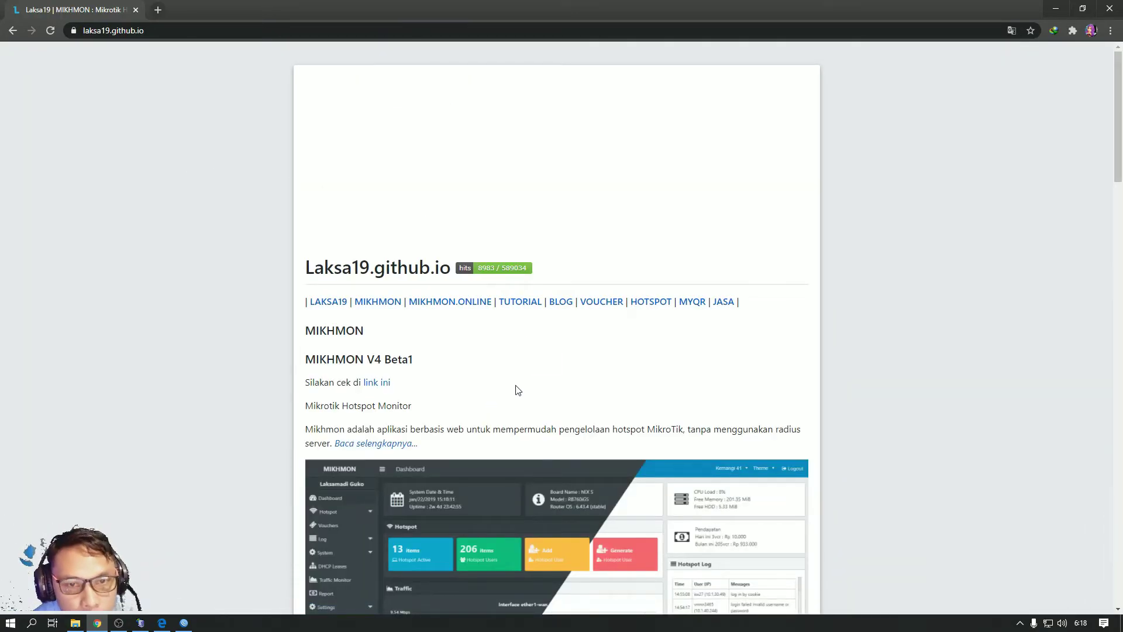
Open the Mikhmon v3 voucher templates page and browse designs like Default Elegan and Ala Kangdo down to the footer
{"action": "left_click", "coordinate": [596, 303]}
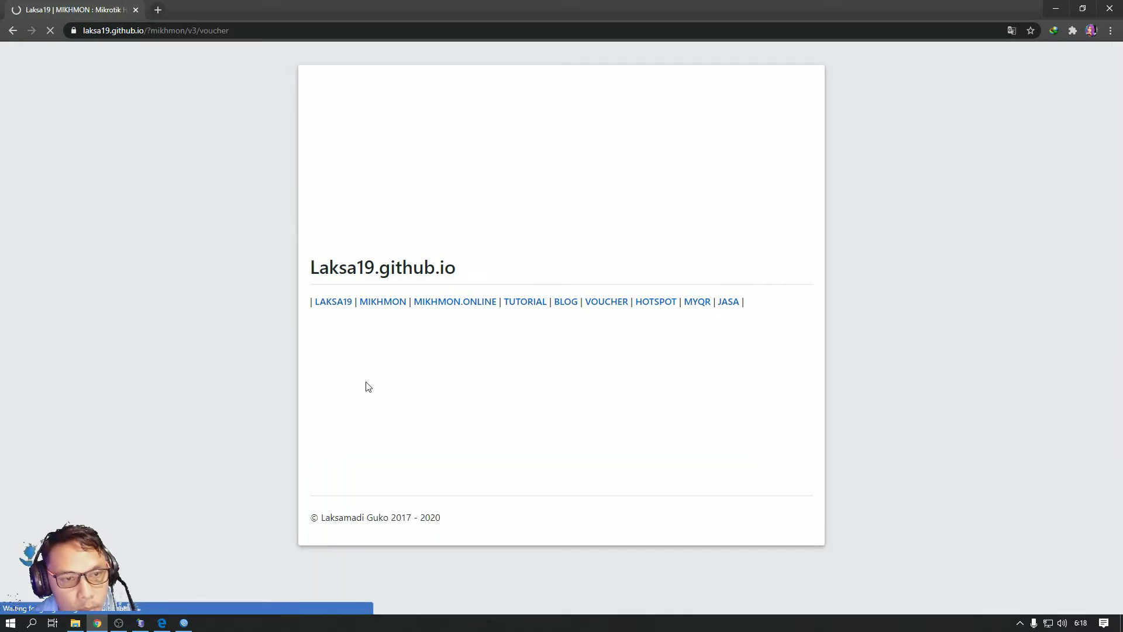
{"action": "scroll", "coordinate": [369, 379], "scroll_direction": "down", "scroll_amount": 5}
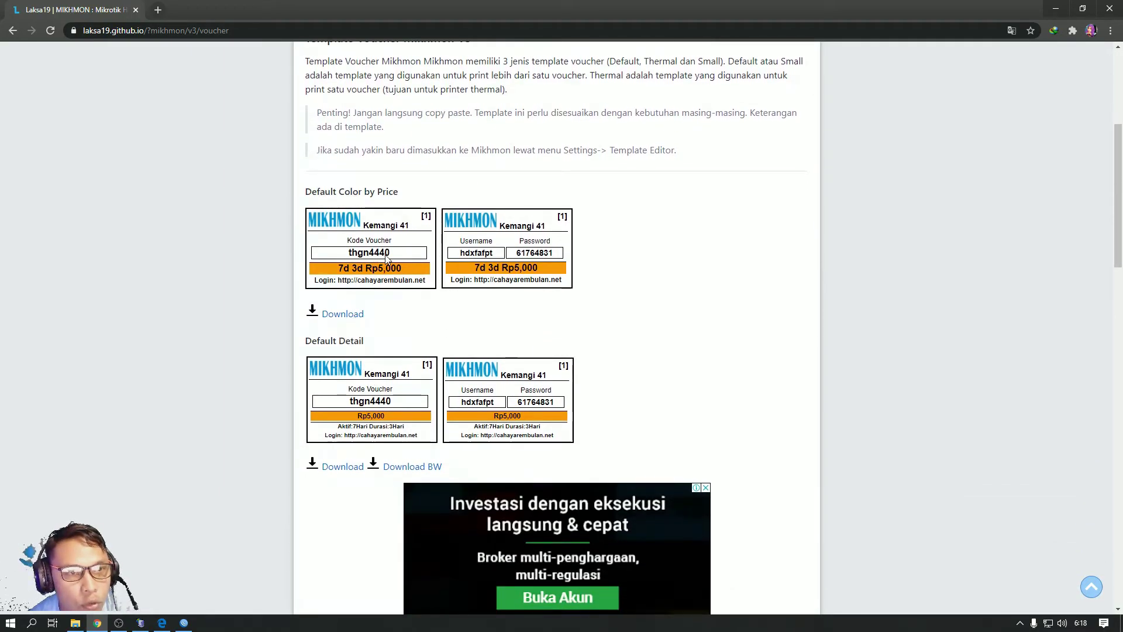
{"action": "scroll", "coordinate": [389, 260], "scroll_direction": "down", "scroll_amount": 4}
{"action": "scroll", "coordinate": [391, 275], "scroll_direction": "down", "scroll_amount": 7}
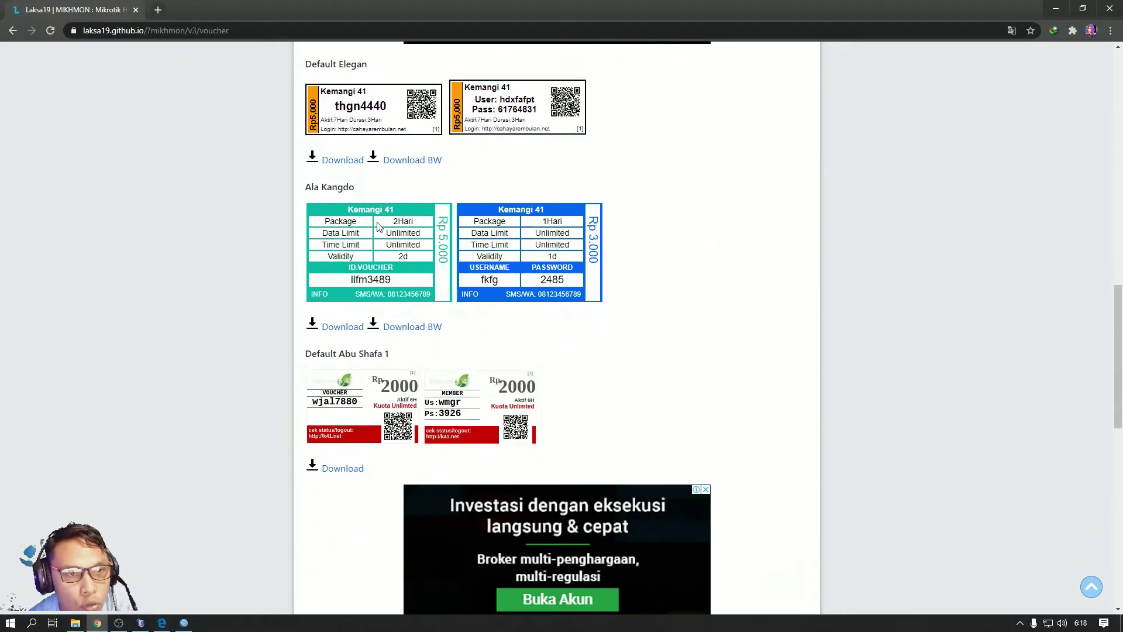
{"action": "scroll", "coordinate": [378, 286], "scroll_direction": "down", "scroll_amount": 4}
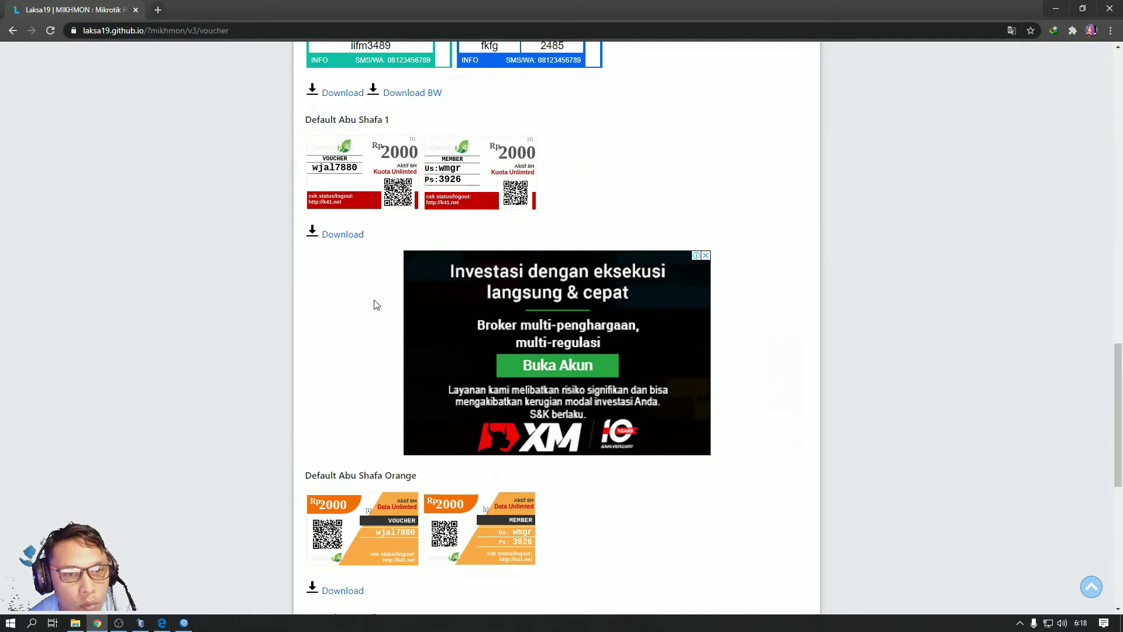
{"action": "scroll", "coordinate": [376, 304], "scroll_direction": "down", "scroll_amount": 2}
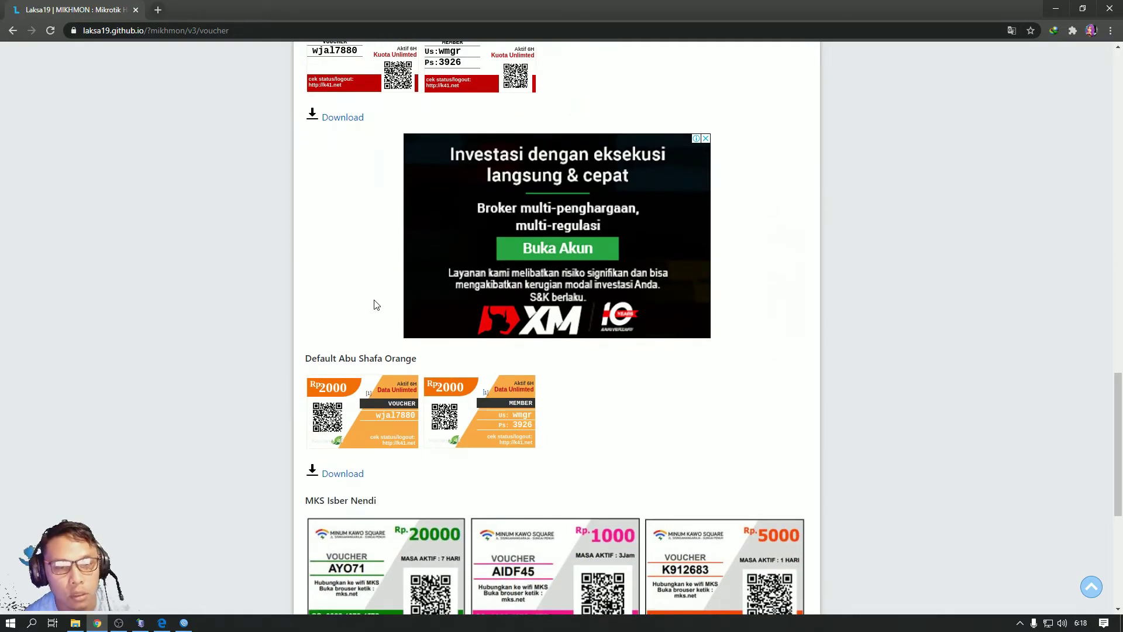
{"action": "scroll", "coordinate": [376, 304], "scroll_direction": "down", "scroll_amount": 5}
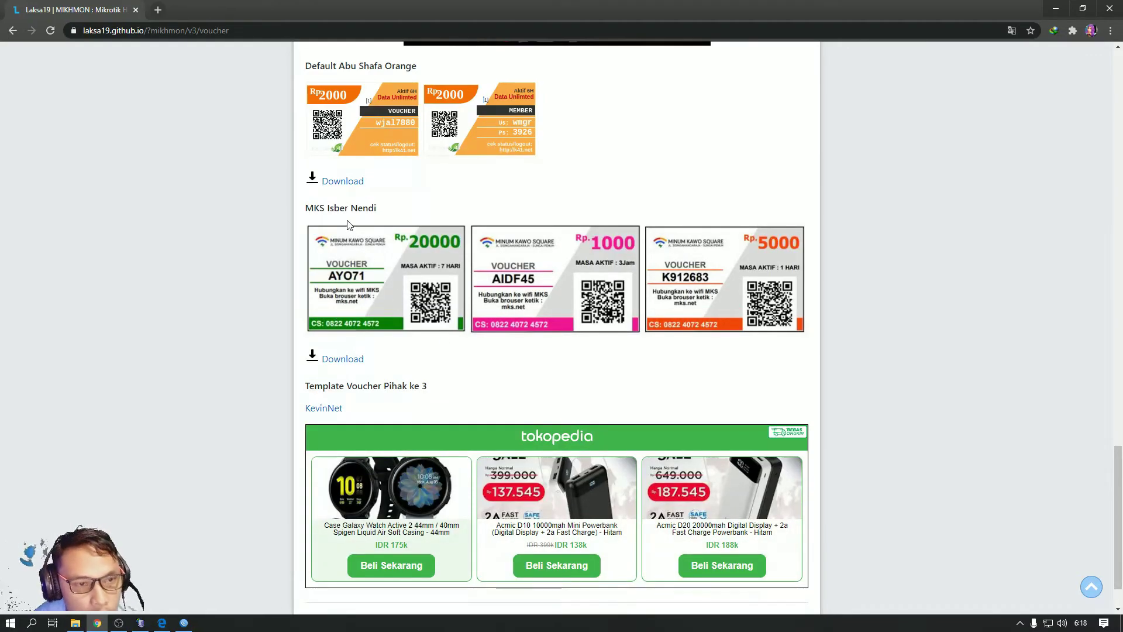
{"action": "scroll", "coordinate": [348, 224], "scroll_direction": "down", "scroll_amount": 1}
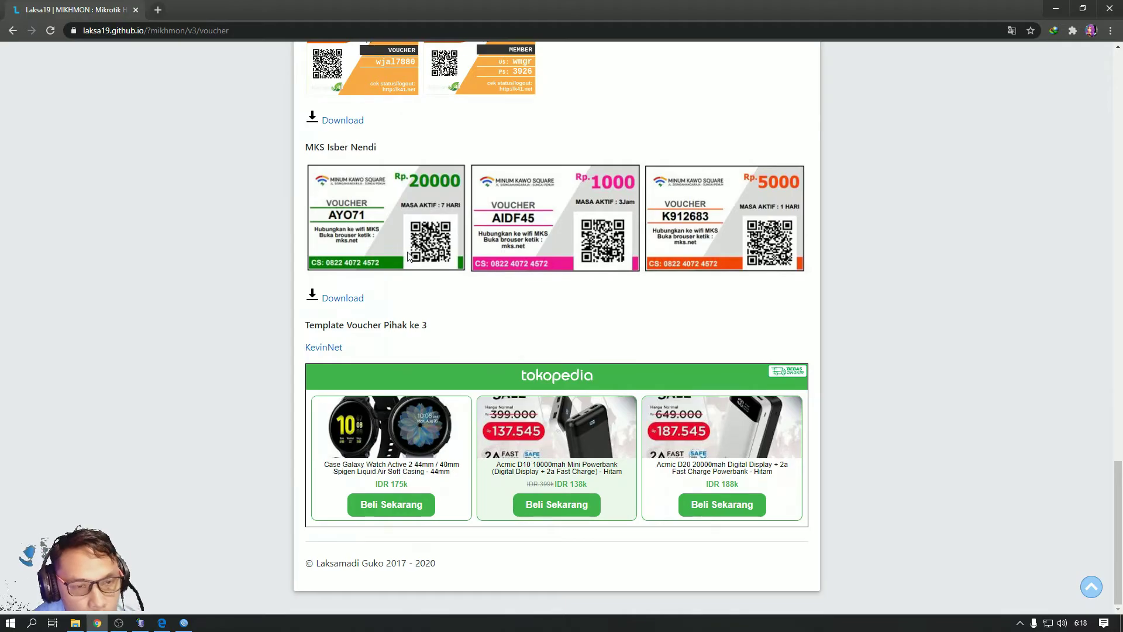
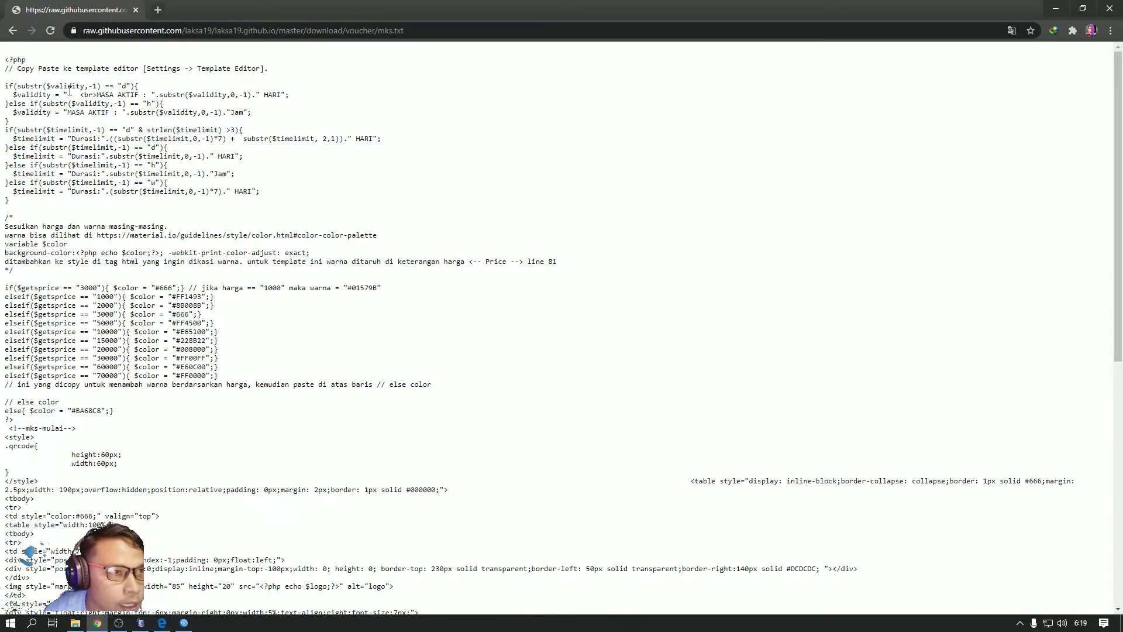
Copy all of the raw mks.txt template code and switch to the Mikhmon browser
{"action": "key", "text": "ctrl+a"}
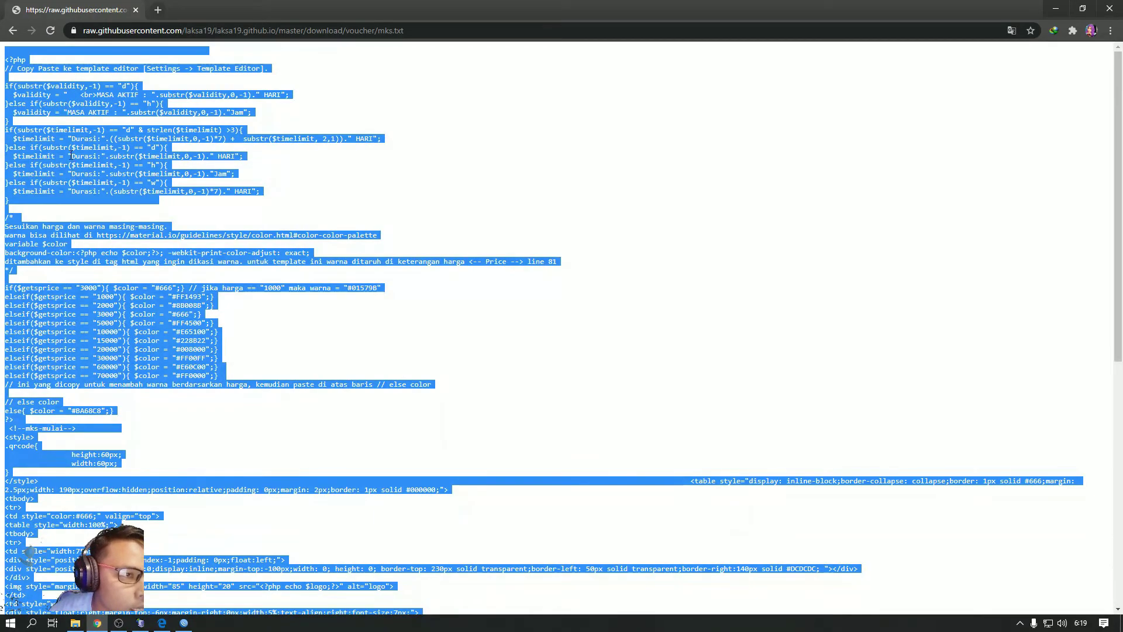
{"action": "right_click", "coordinate": [69, 150]}
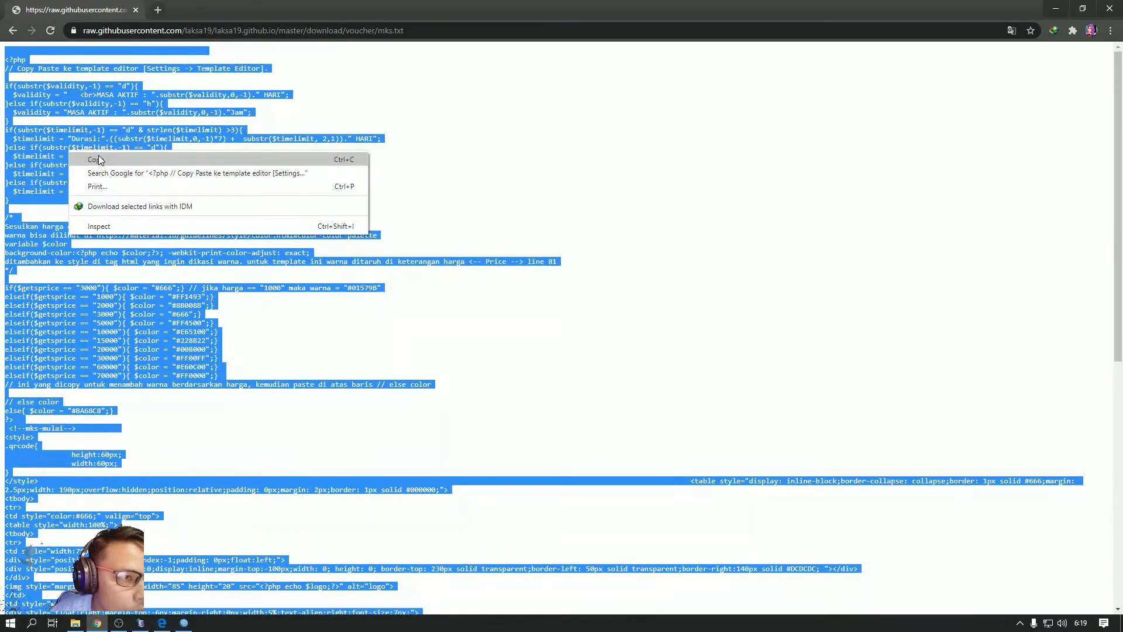
{"action": "left_click", "coordinate": [100, 155]}
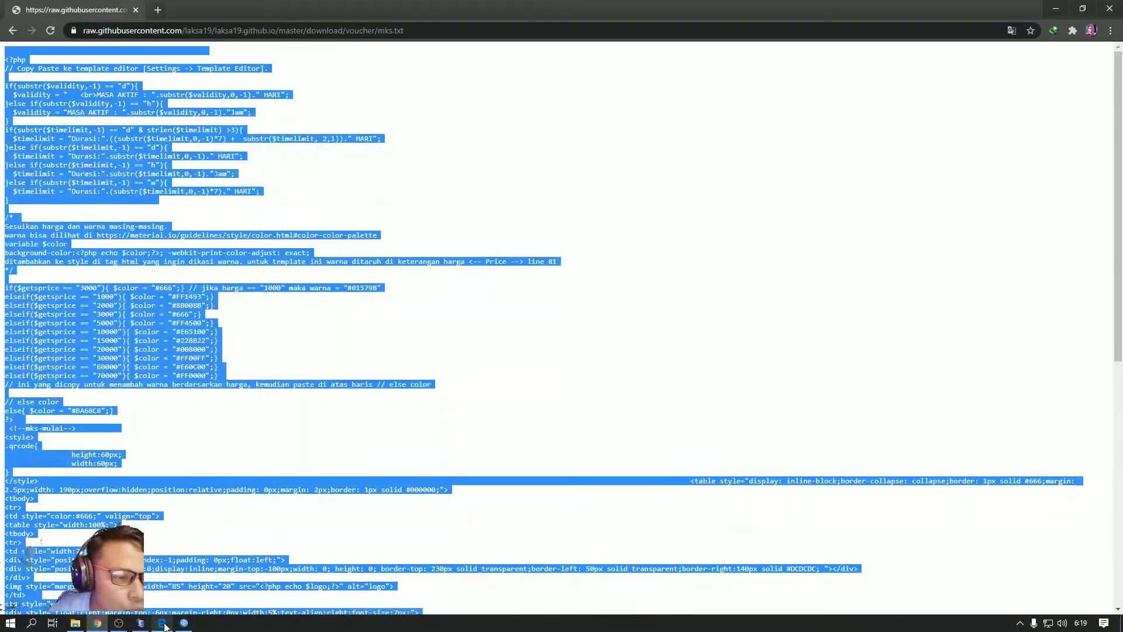
{"action": "left_click", "coordinate": [163, 623]}
Open the voucher template editor via Pengaturan > Ubah Templat
{"action": "left_click", "coordinate": [44, 336]}
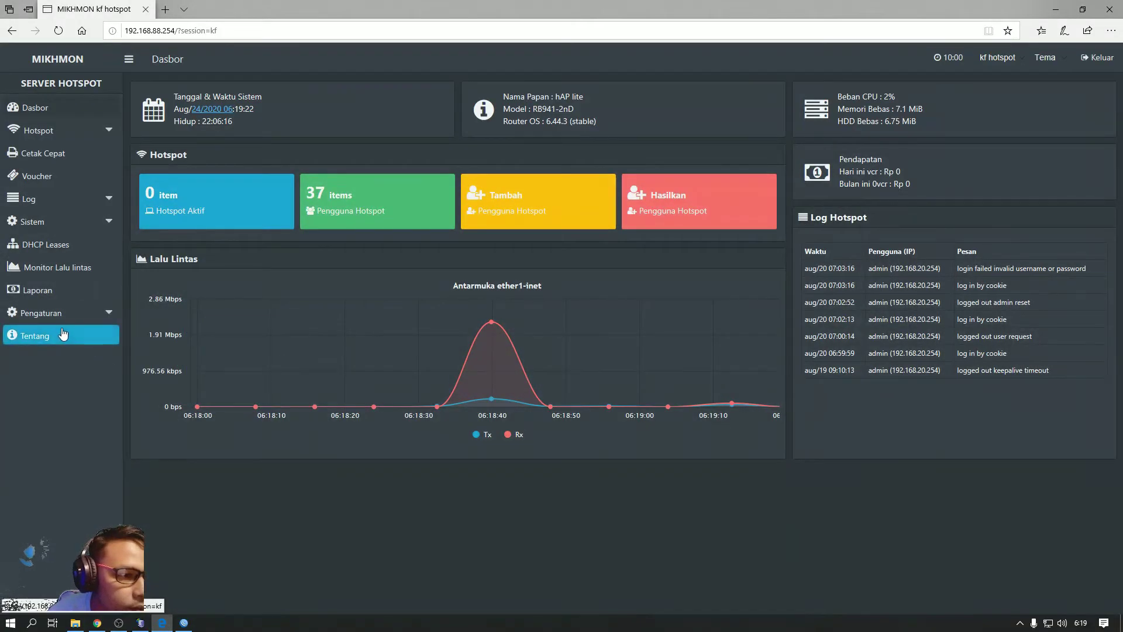
{"action": "left_click", "coordinate": [58, 321]}
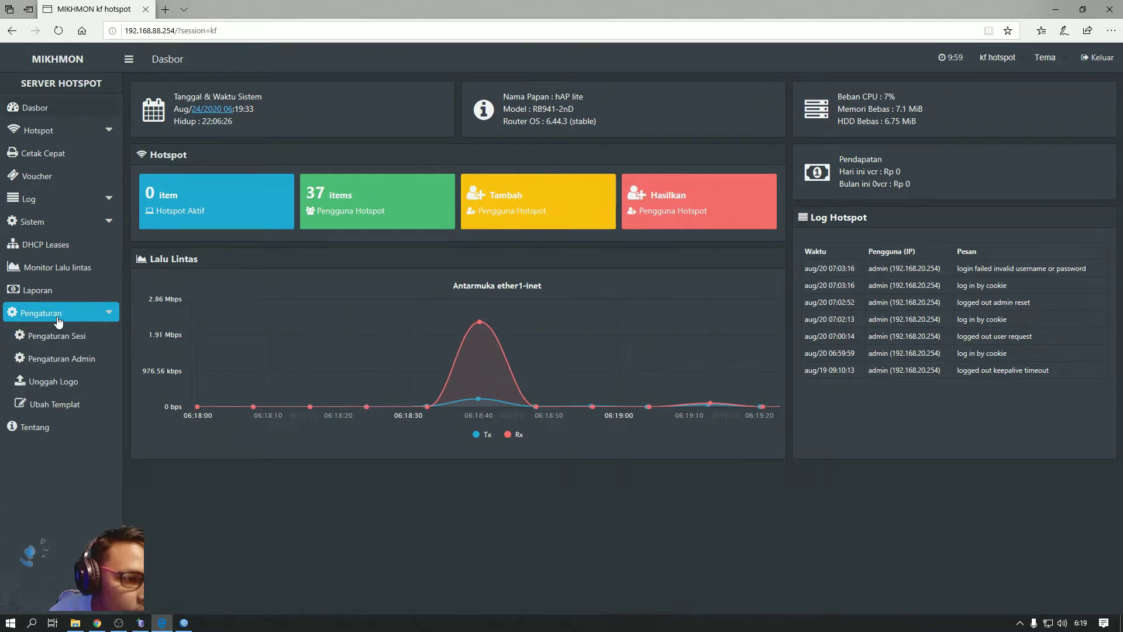
{"action": "left_click", "coordinate": [66, 409]}
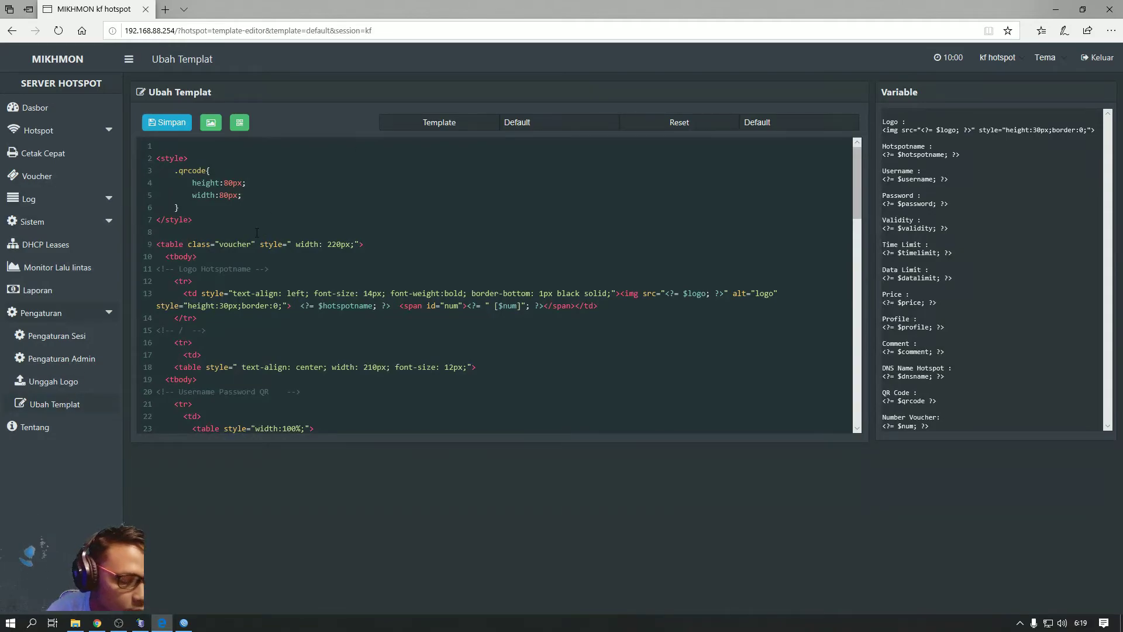
Select and delete all of the existing Default template code in the editor
{"action": "key", "text": "ctrl+a"}
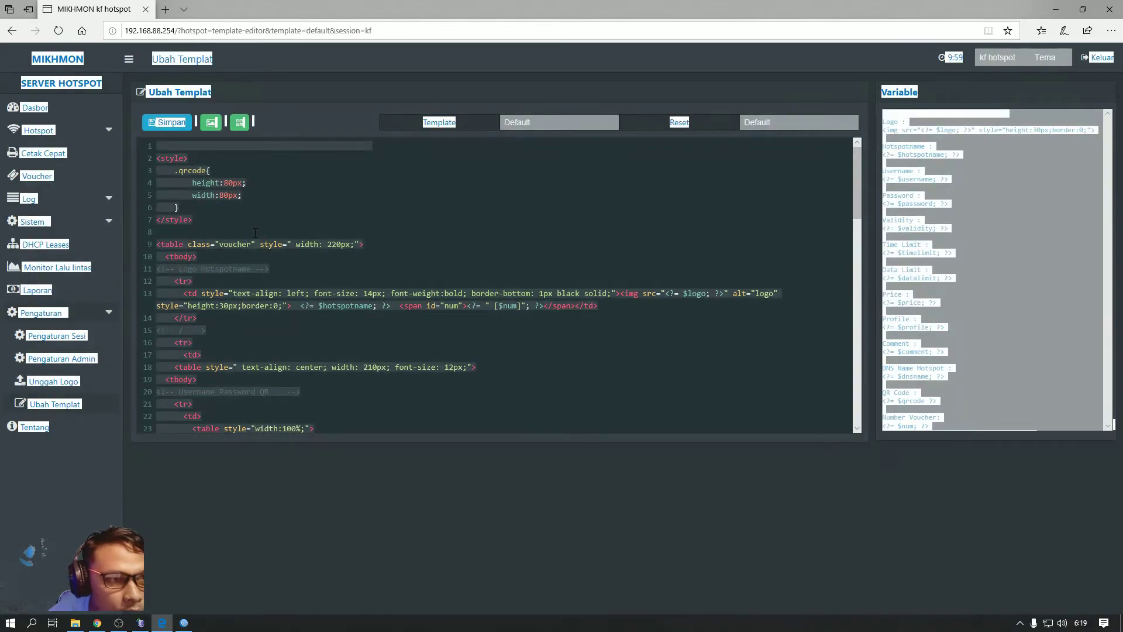
{"action": "left_click", "coordinate": [255, 233]}
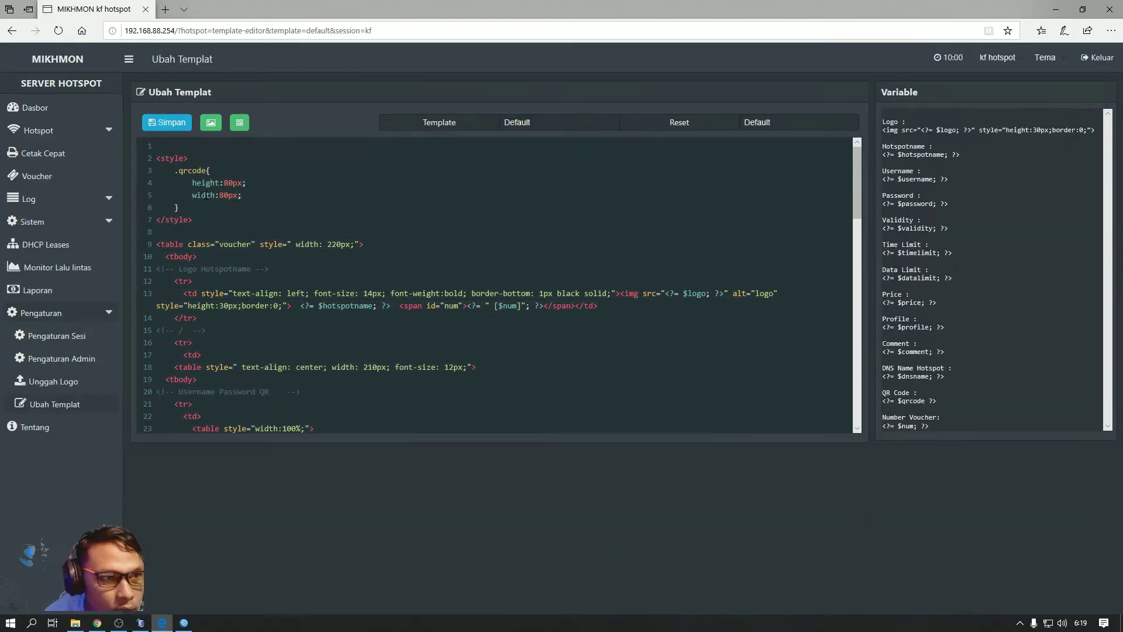
{"action": "left_click", "coordinate": [159, 158]}
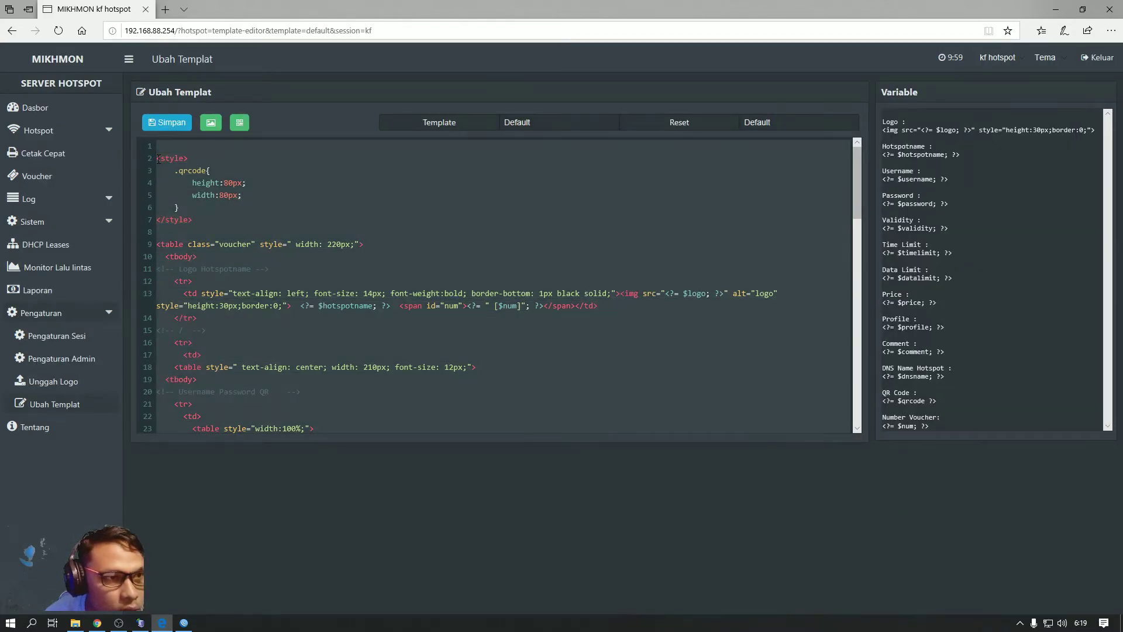
{"action": "left_click", "coordinate": [196, 171]}
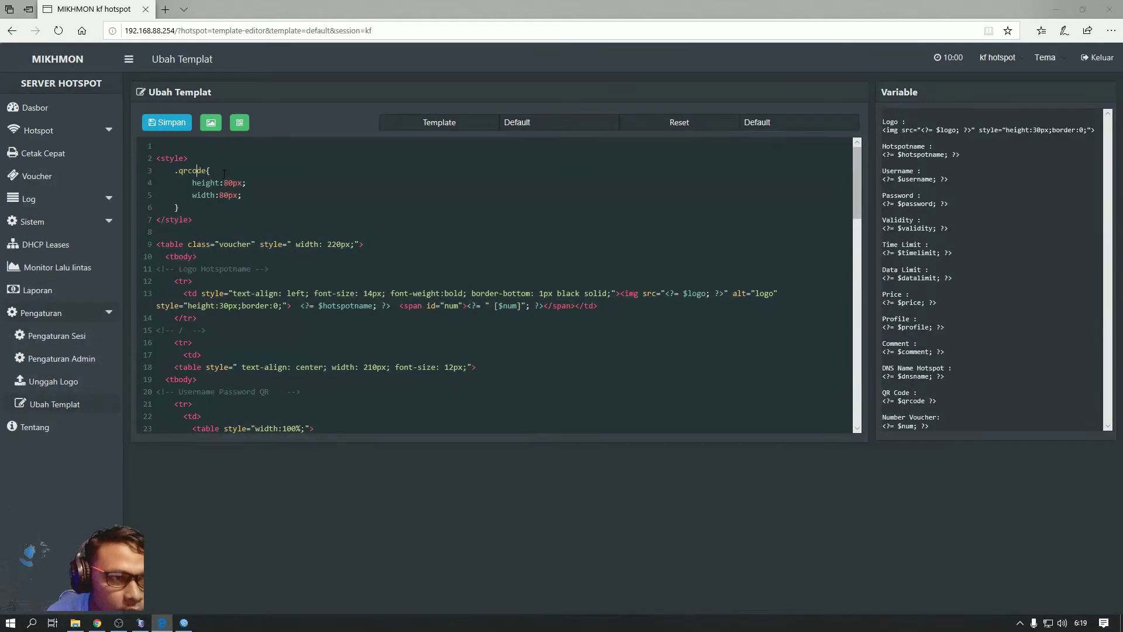
{"action": "left_click", "coordinate": [156, 158]}
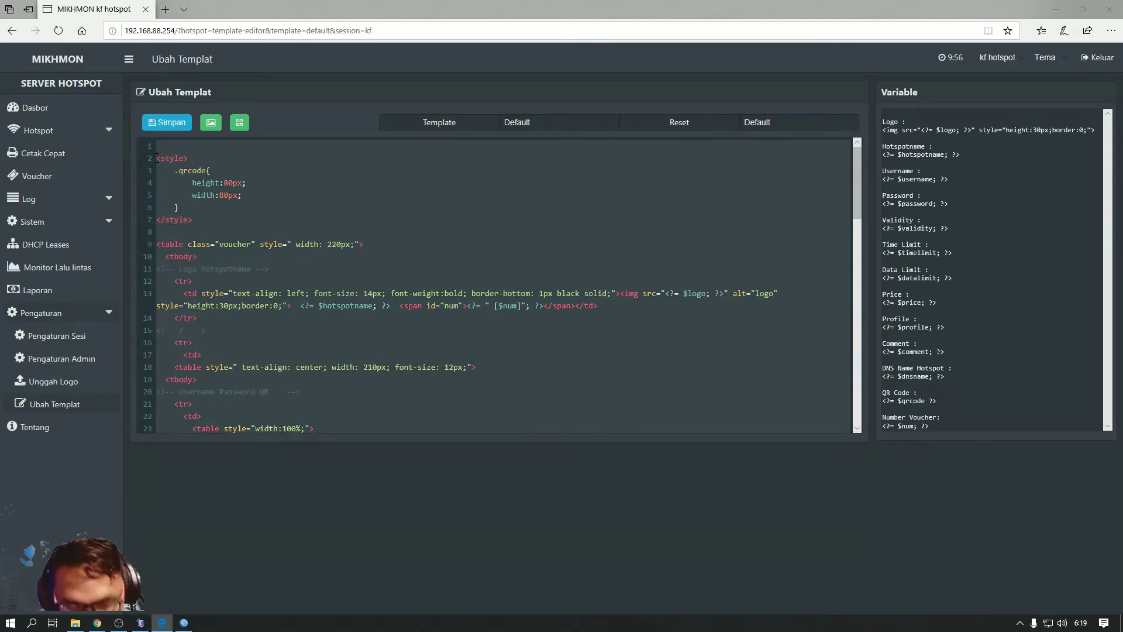
{"action": "left_click", "coordinate": [156, 158]}
{"action": "key", "text": "ctrl+a"}
{"action": "key", "text": "Delete"}
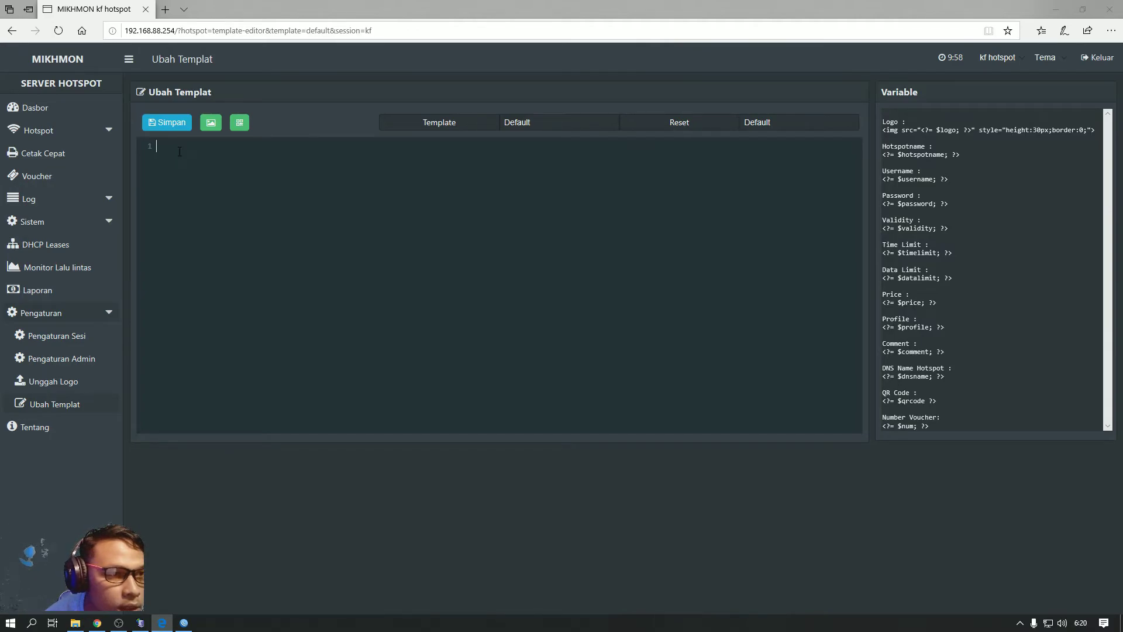
Paste the copied mks voucher template into the empty editor and review the code
{"action": "right_click", "coordinate": [180, 153]}
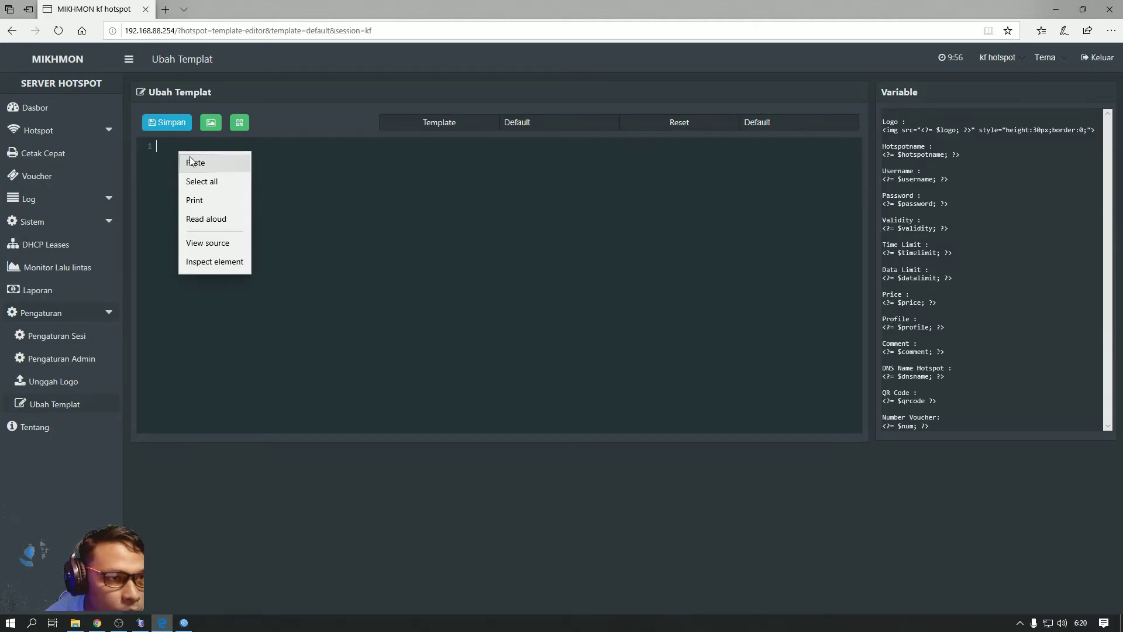
{"action": "left_click", "coordinate": [196, 163]}
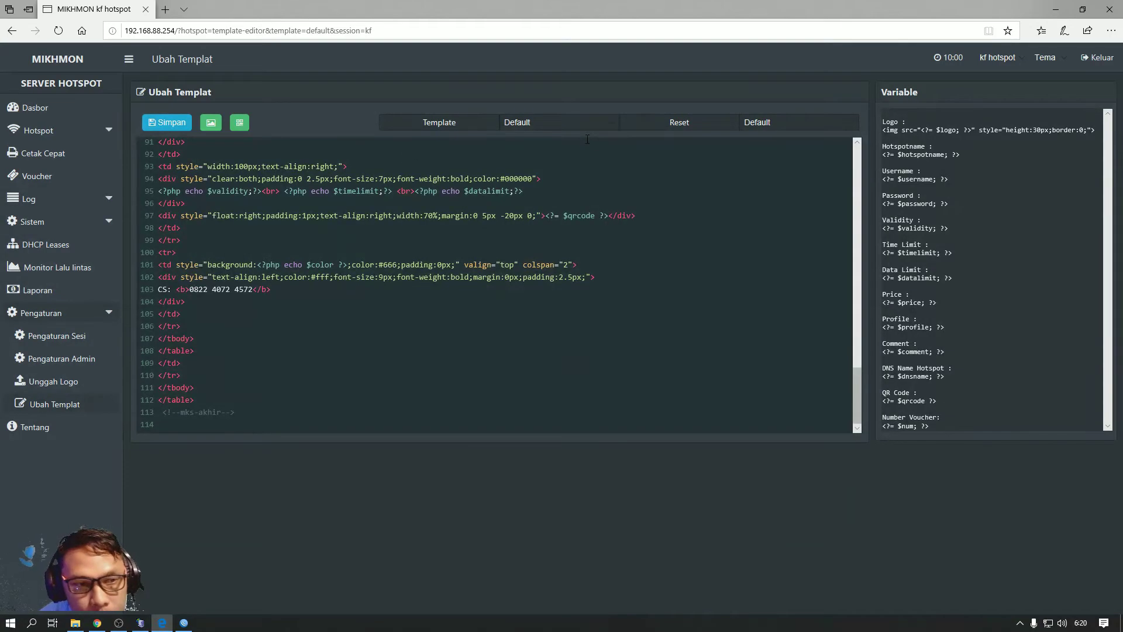
{"action": "scroll", "coordinate": [576, 175], "scroll_direction": "up", "scroll_amount": 3}
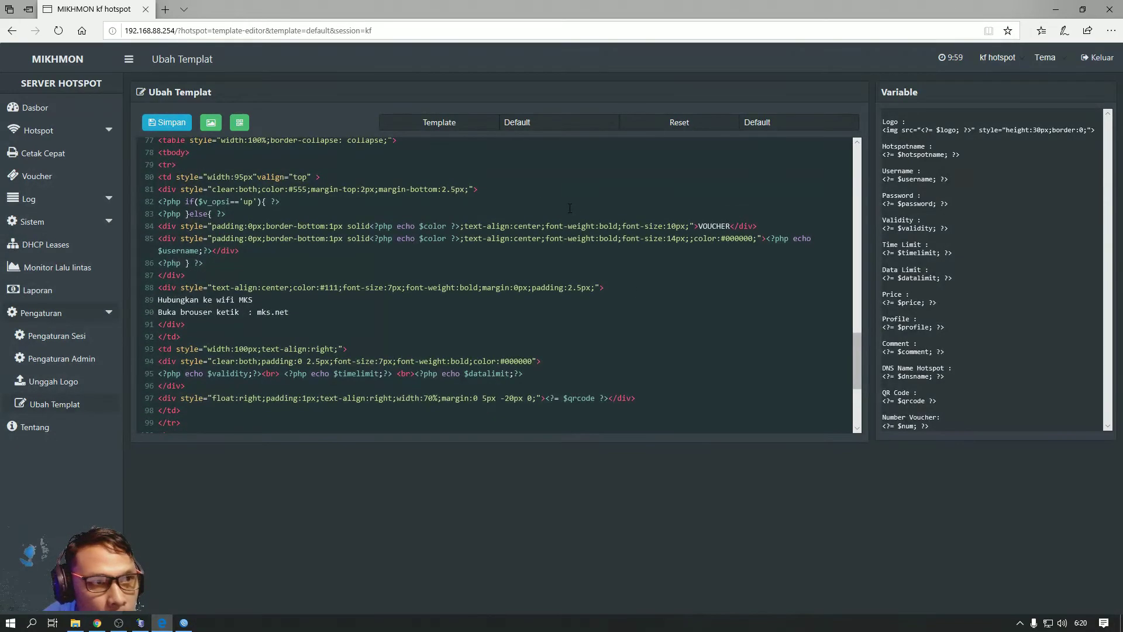
{"action": "scroll", "coordinate": [201, 238], "scroll_direction": "up", "scroll_amount": 6}
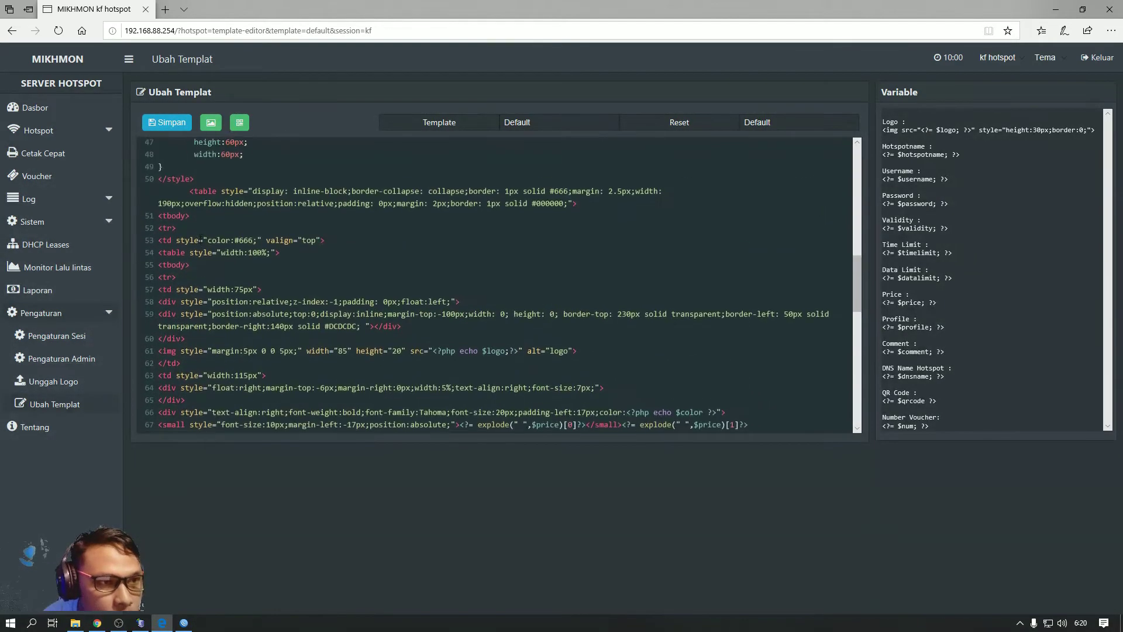
{"action": "scroll", "coordinate": [201, 238], "scroll_direction": "up", "scroll_amount": 5}
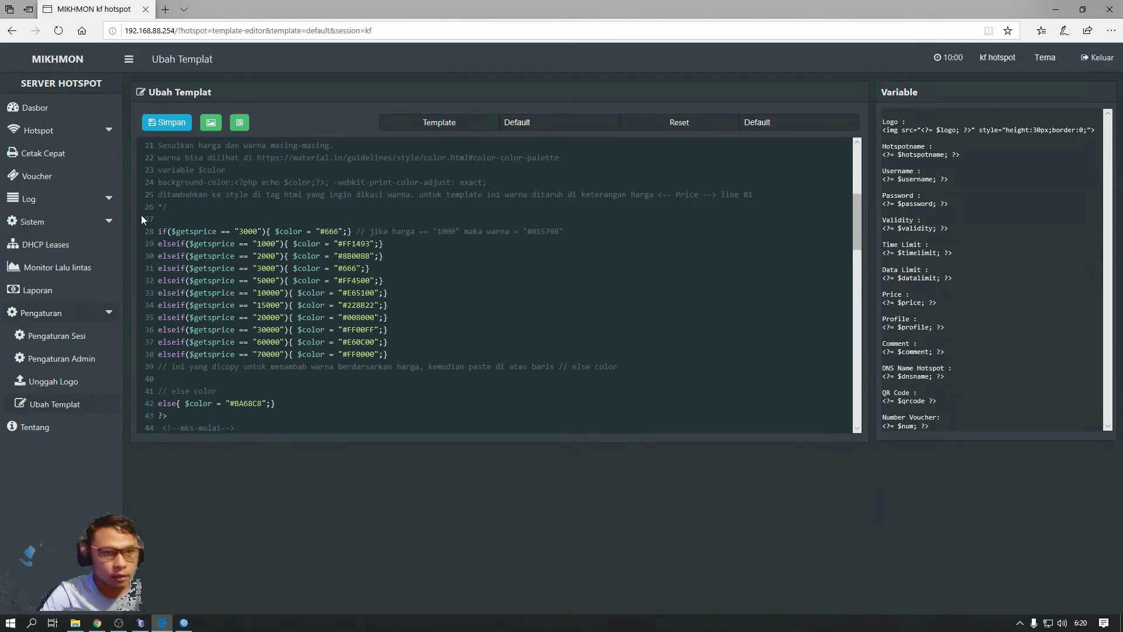
{"action": "scroll", "coordinate": [142, 215], "scroll_direction": "up", "scroll_amount": 4}
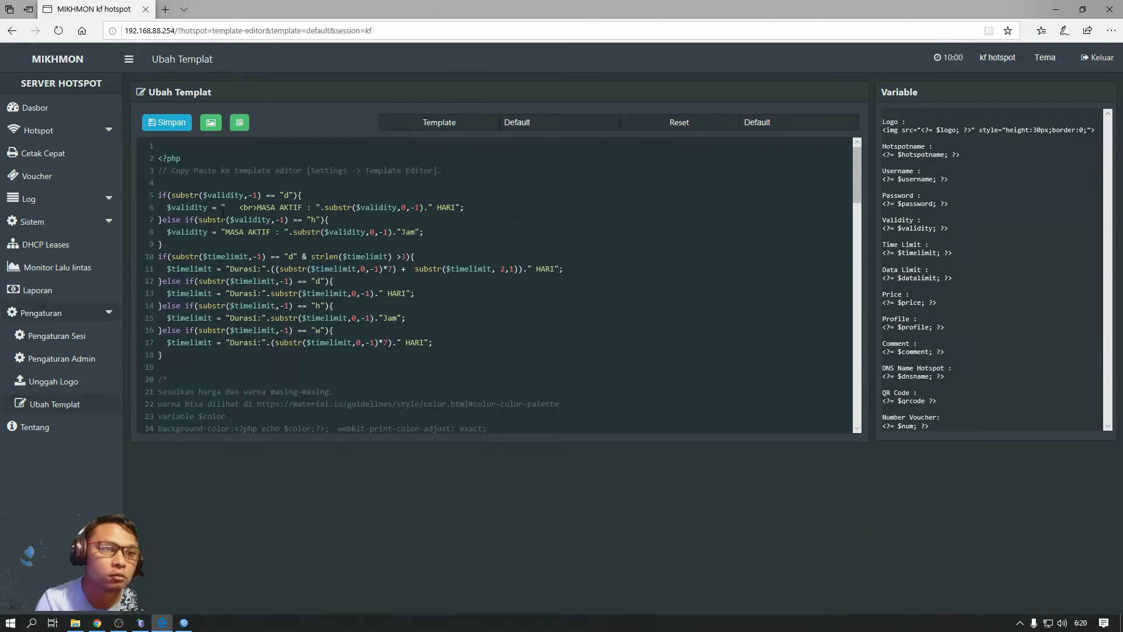
{"action": "scroll", "coordinate": [233, 234], "scroll_direction": "down", "scroll_amount": 5}
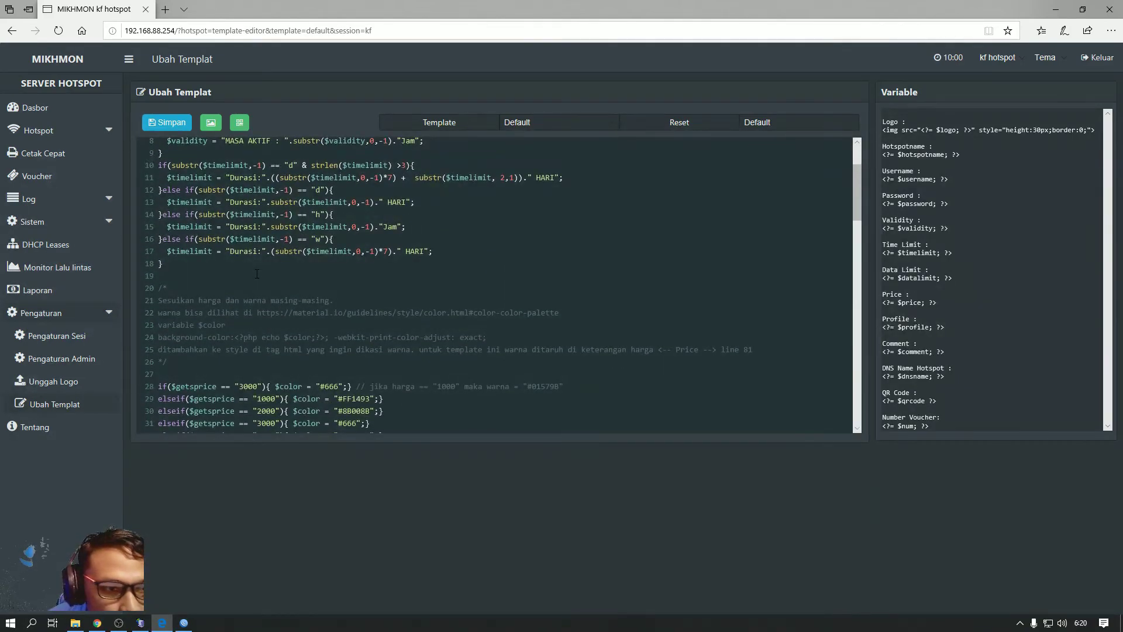
{"action": "scroll", "coordinate": [256, 274], "scroll_direction": "down", "scroll_amount": 5}
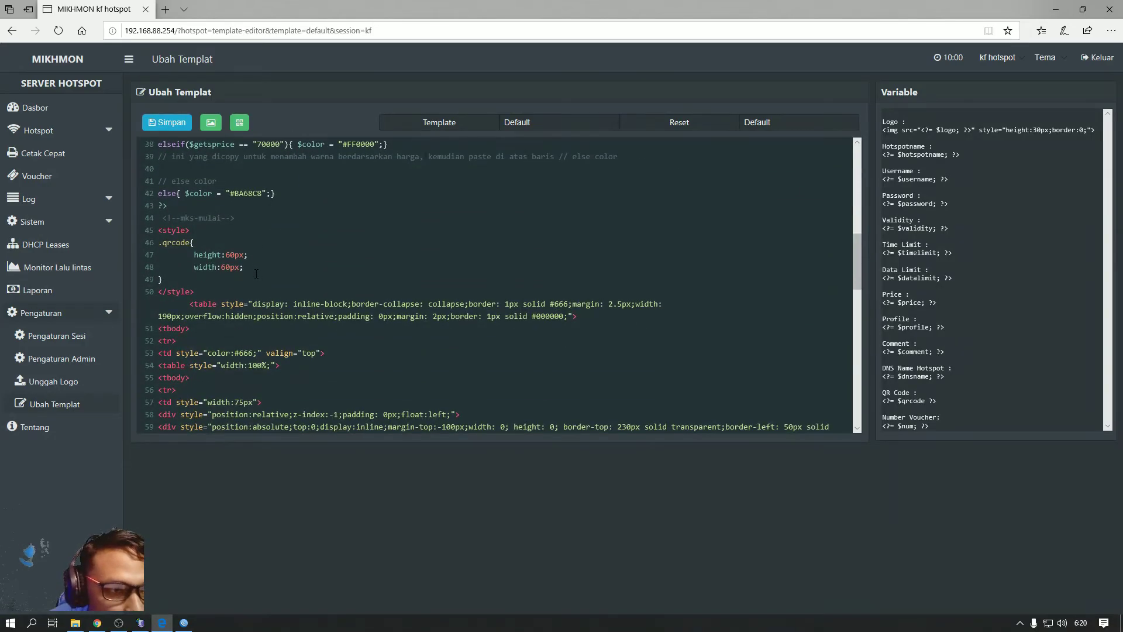
{"action": "scroll", "coordinate": [256, 273], "scroll_direction": "down", "scroll_amount": 3}
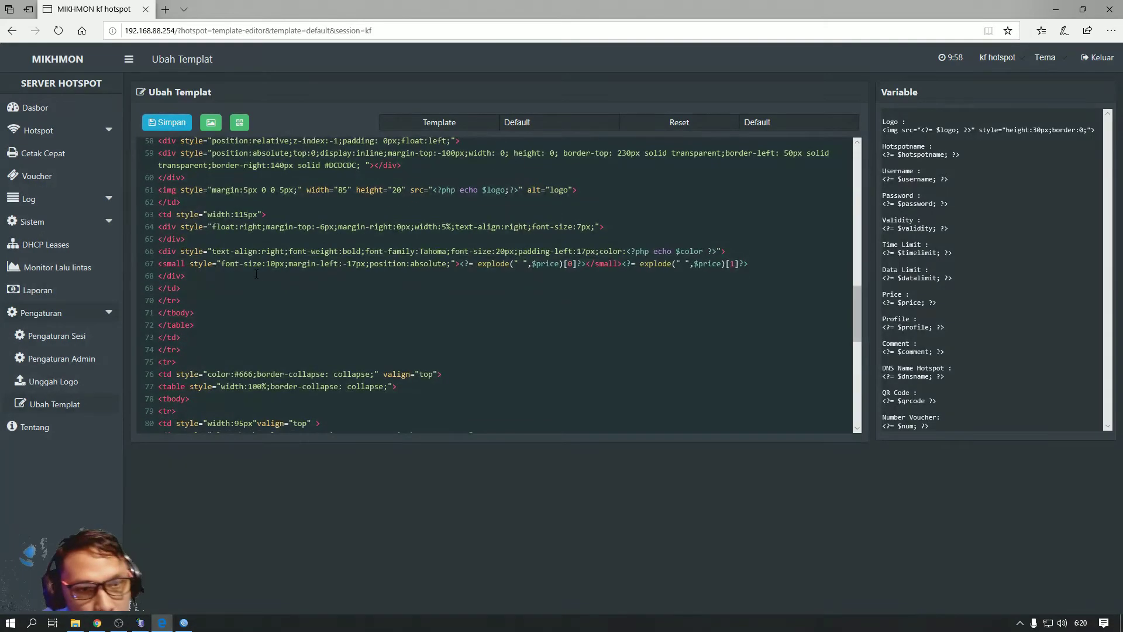
{"action": "scroll", "coordinate": [256, 274], "scroll_direction": "down", "scroll_amount": 2}
{"action": "scroll", "coordinate": [256, 274], "scroll_direction": "down", "scroll_amount": 4}
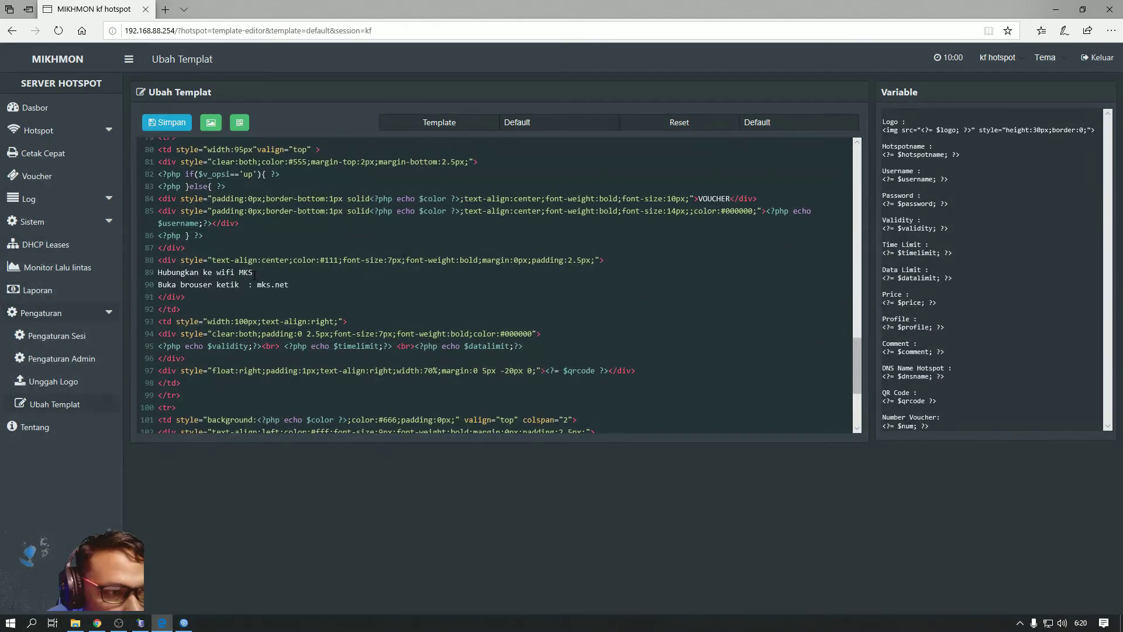
Change the template wording from MKS to 'Hubungkan ke wifi kf' and 'kfcell.net'
{"action": "double_click", "coordinate": [241, 272]}
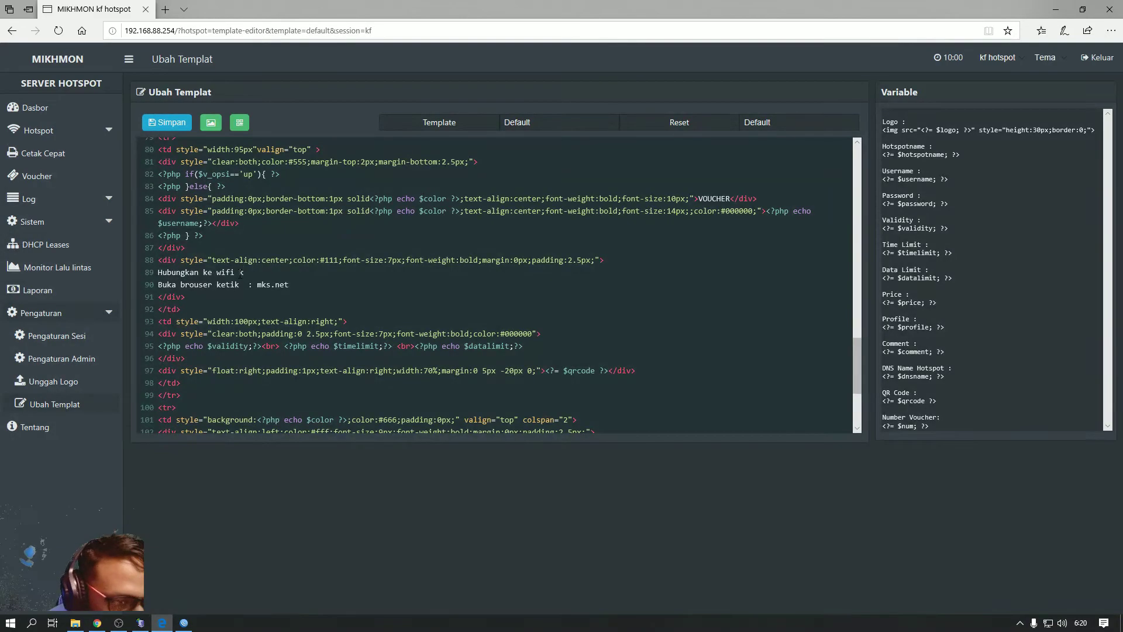
{"action": "type", "text": "kf"}
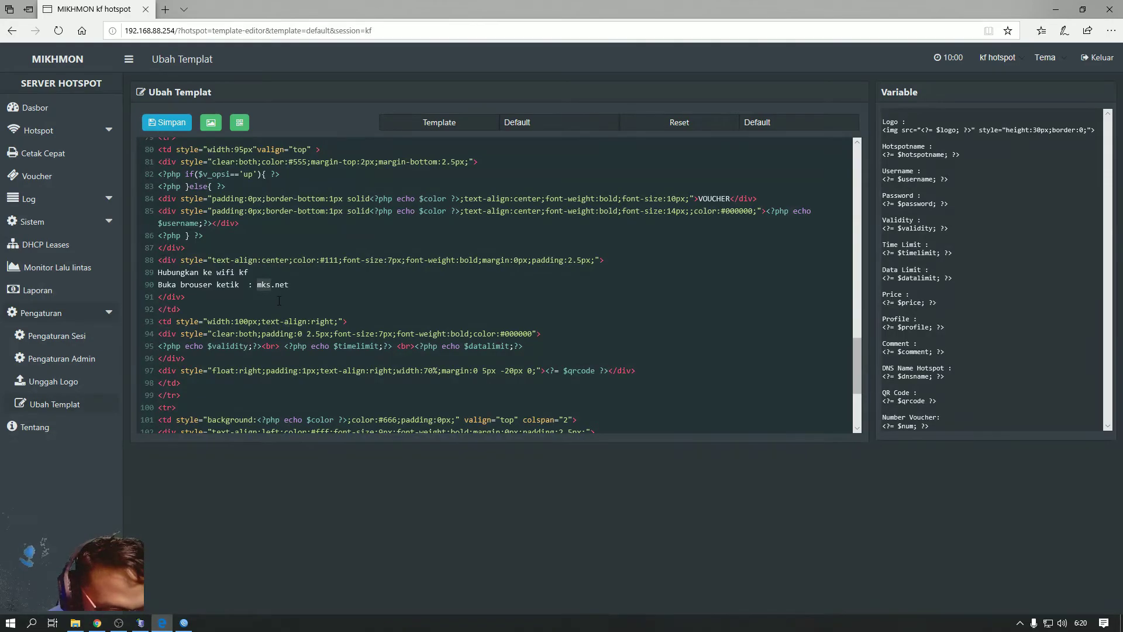
{"action": "type", "text": "k"}
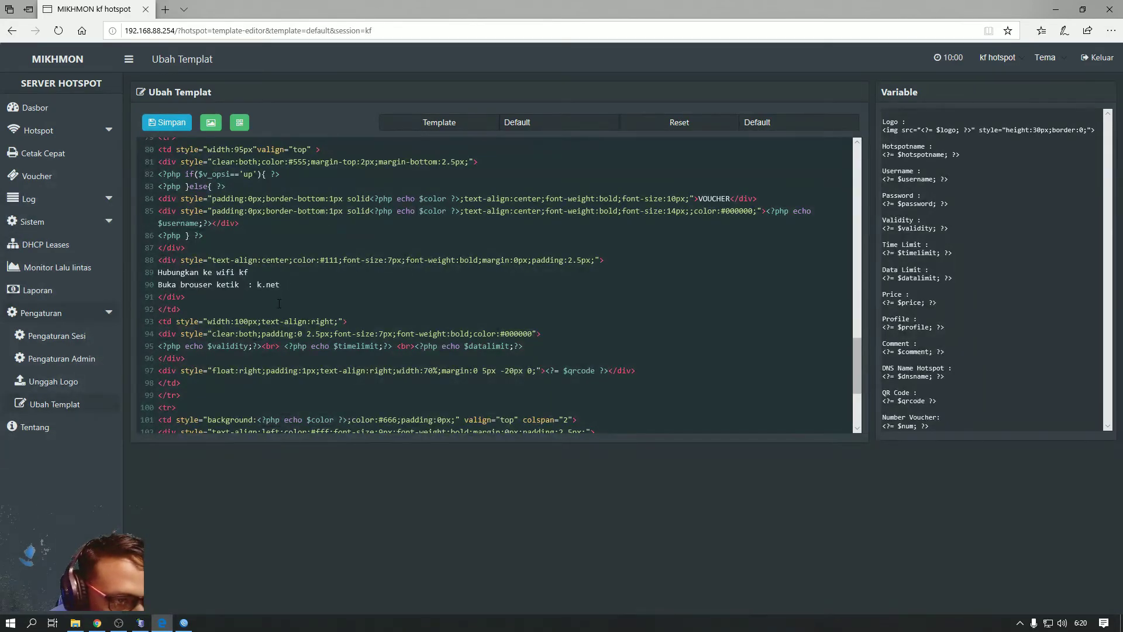
{"action": "type", "text": "f"}
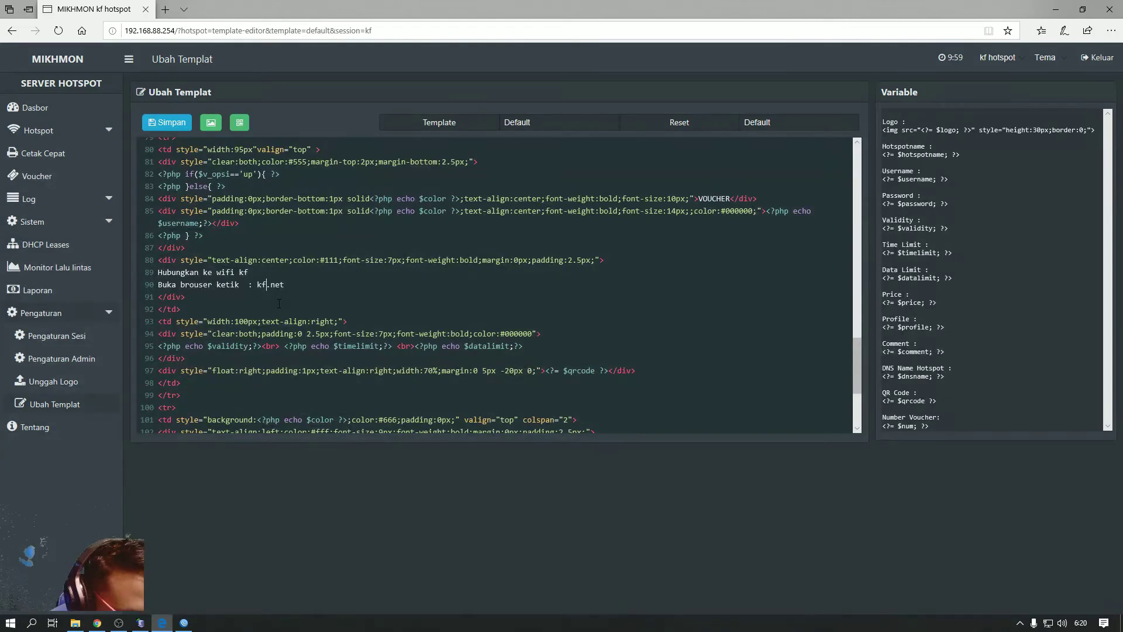
{"action": "type", "text": "cel"}
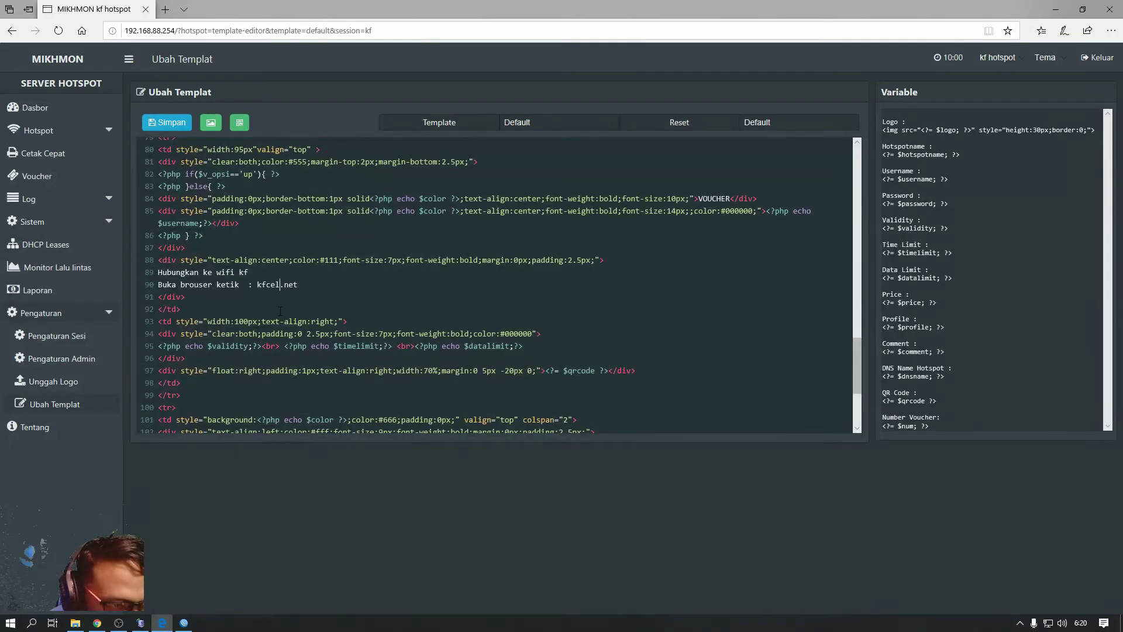
{"action": "type", "text": "l"}
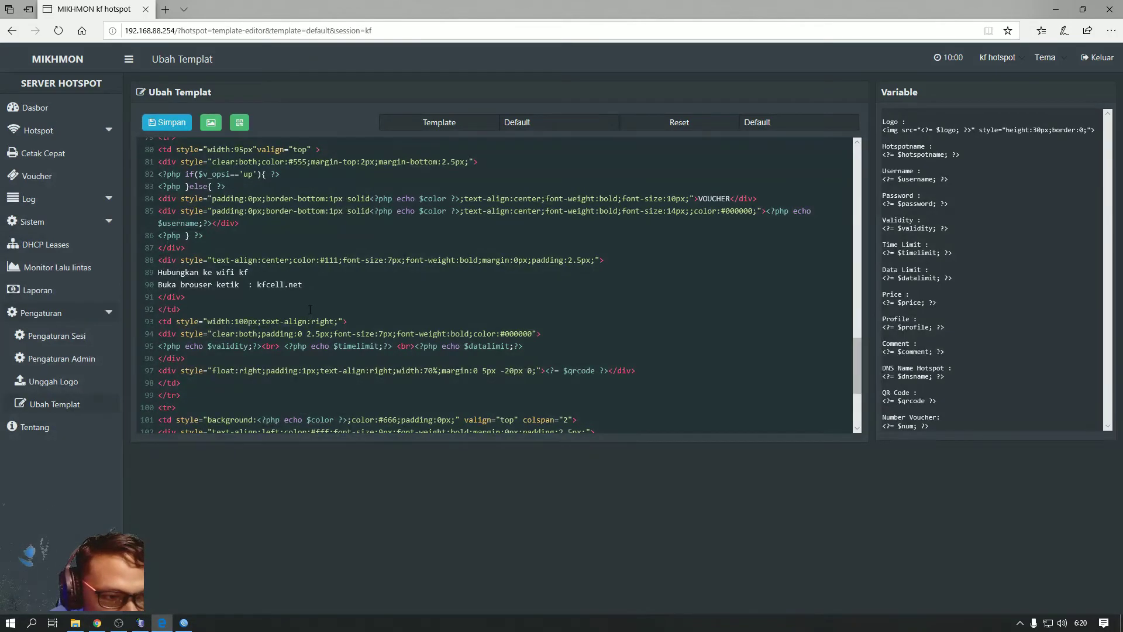
Replace the old customer-service phone number on the CS line with the new number
{"action": "scroll", "coordinate": [310, 309], "scroll_direction": "down", "scroll_amount": 3}
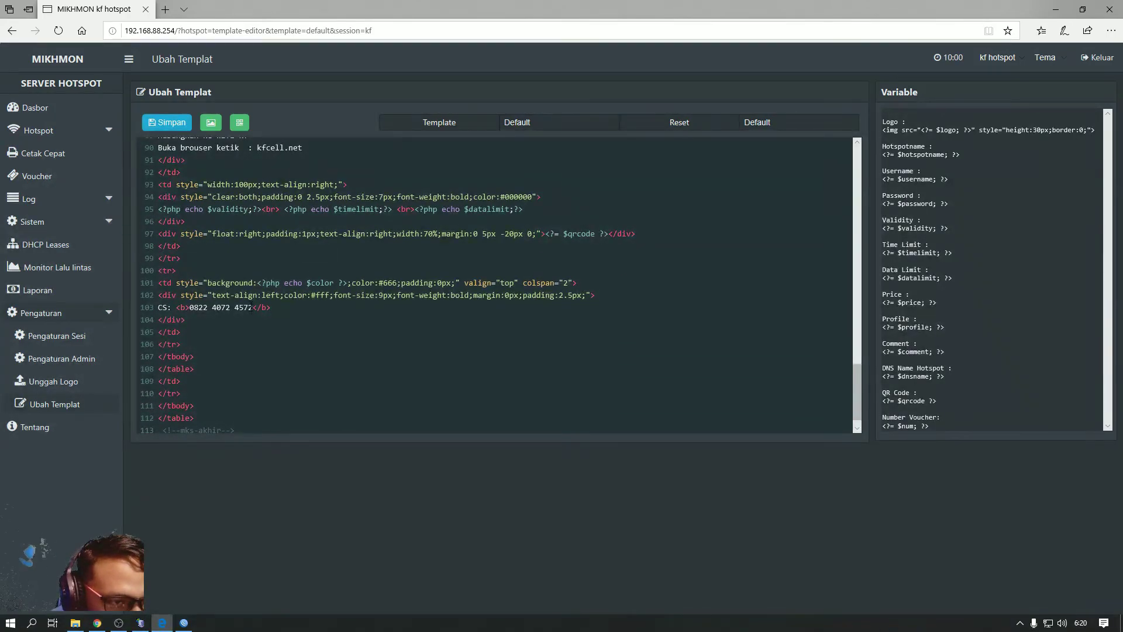
{"action": "left_click_drag", "start_coordinate": [251, 310], "coordinate": [208, 312]}
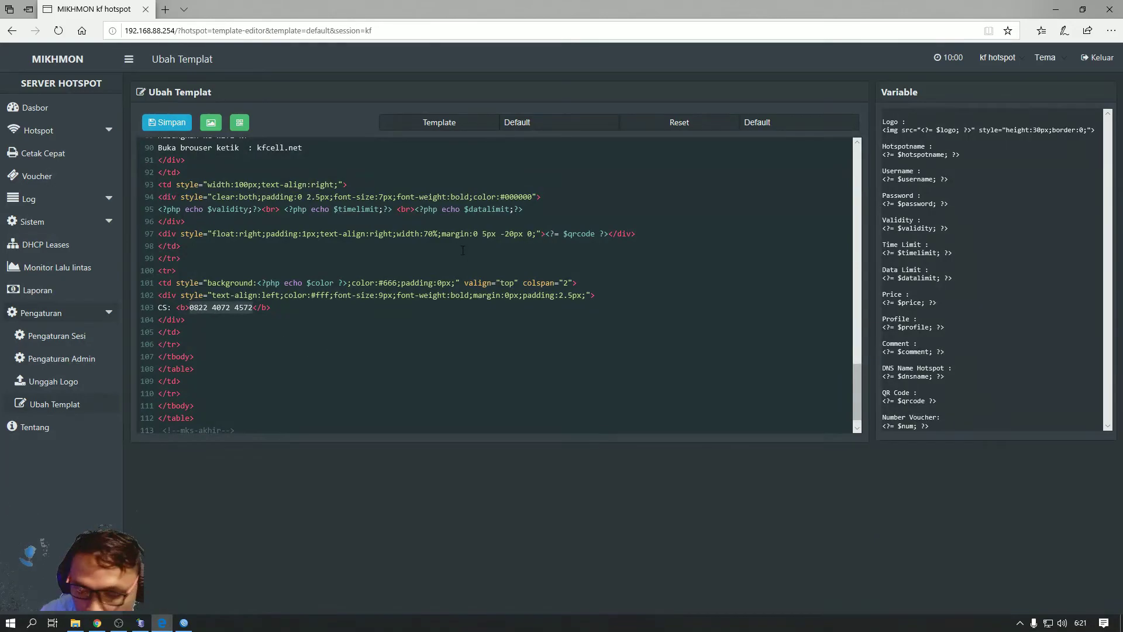
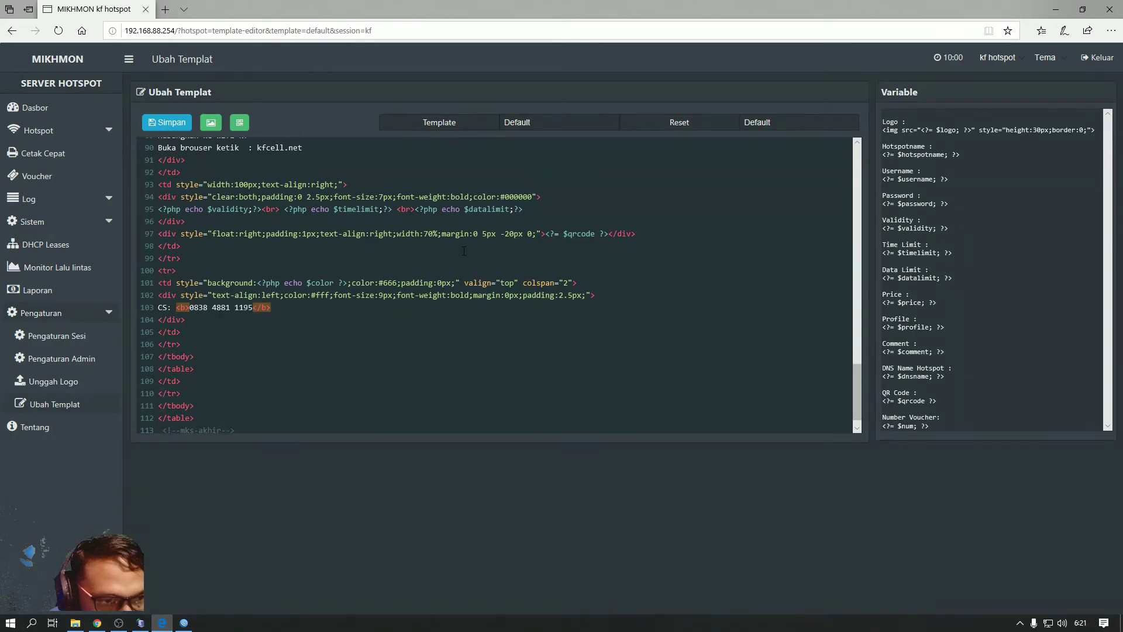
{"action": "scroll", "coordinate": [483, 305], "scroll_direction": "down", "scroll_amount": 1}
{"action": "scroll", "coordinate": [385, 331], "scroll_direction": "up", "scroll_amount": 17}
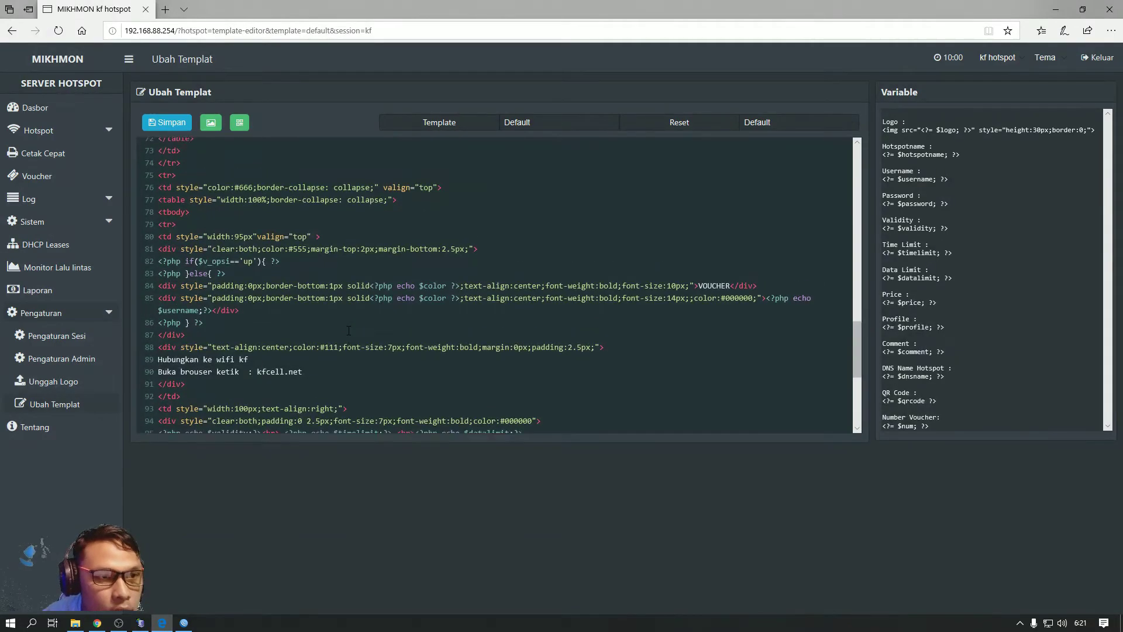
{"action": "scroll", "coordinate": [348, 331], "scroll_direction": "up", "scroll_amount": 2}
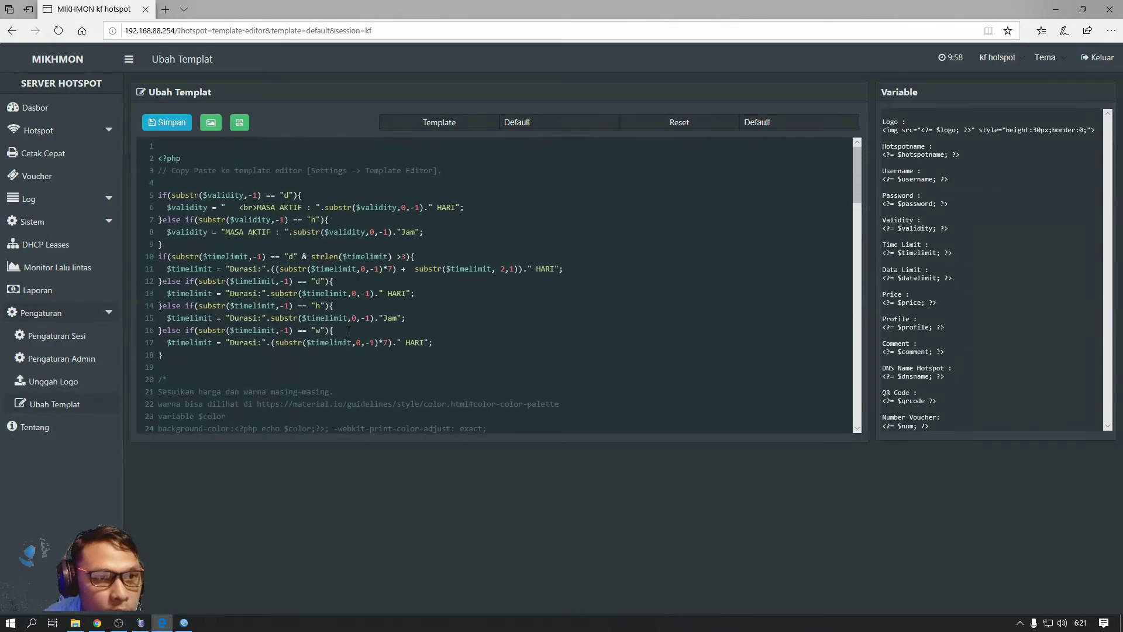
Save the edited template and preview the Rp 5.000 voucher with the kf wording
{"action": "left_click", "coordinate": [165, 124]}
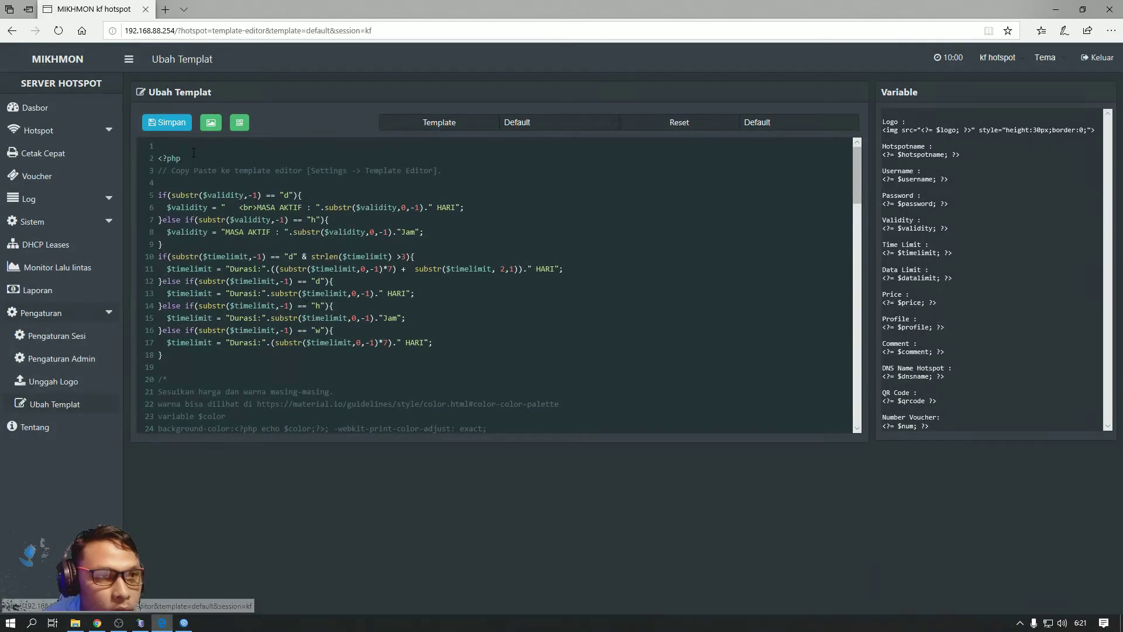
{"action": "left_click", "coordinate": [212, 124]}
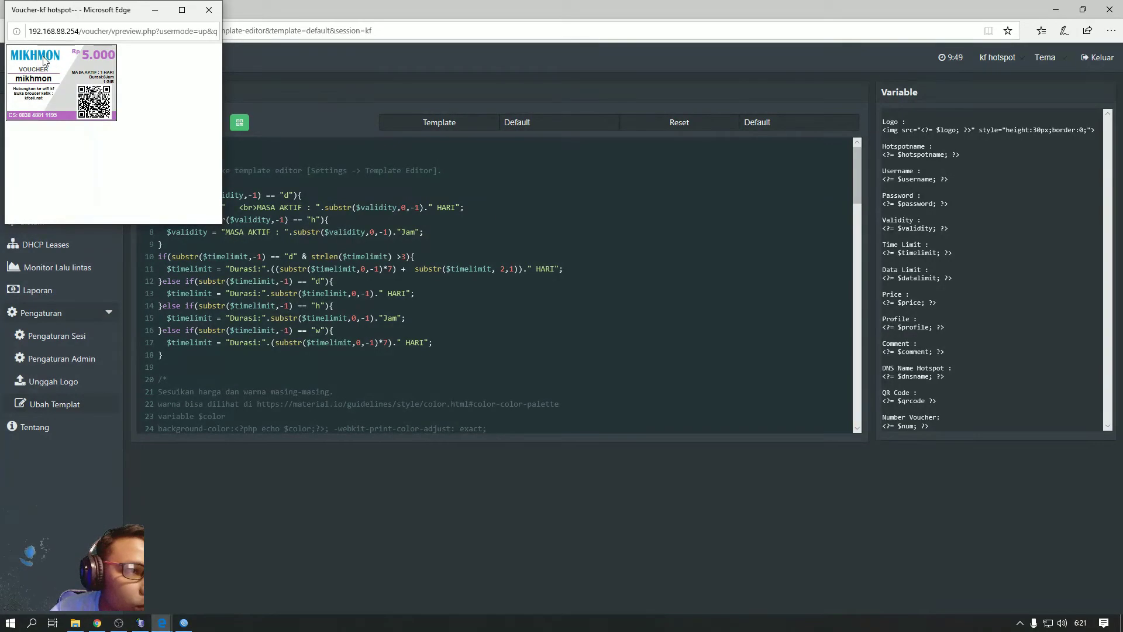
{"action": "left_click", "coordinate": [209, 10]}
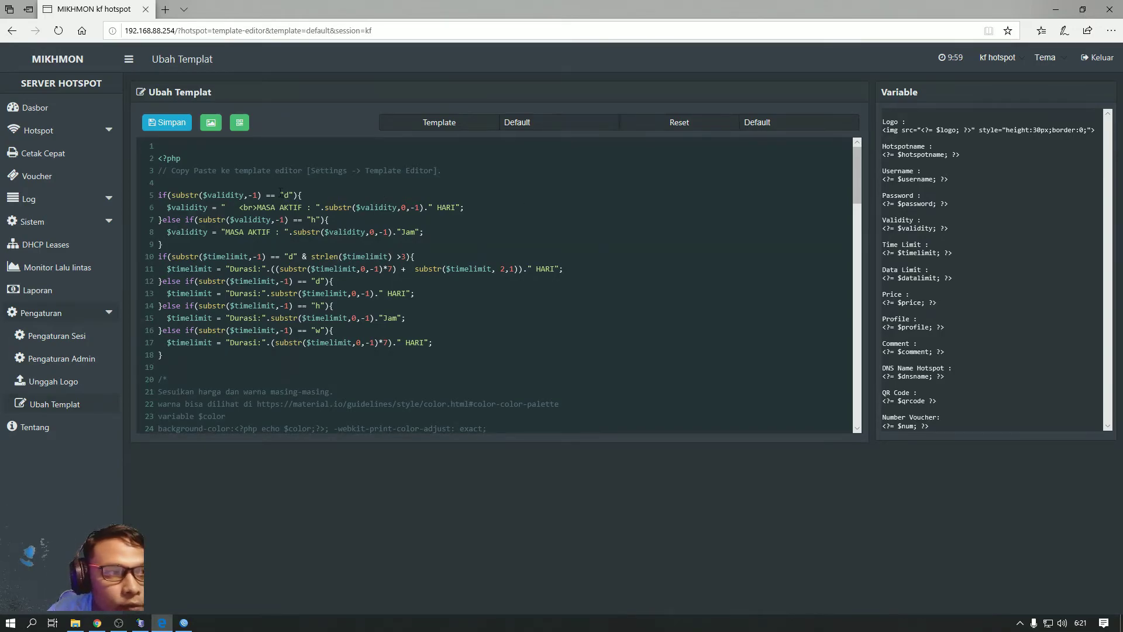
Print the paket-1k vc-338-08.24.20-warungcopy user batch as QR vouchers and return to Mikhmon
{"action": "left_click", "coordinate": [41, 110]}
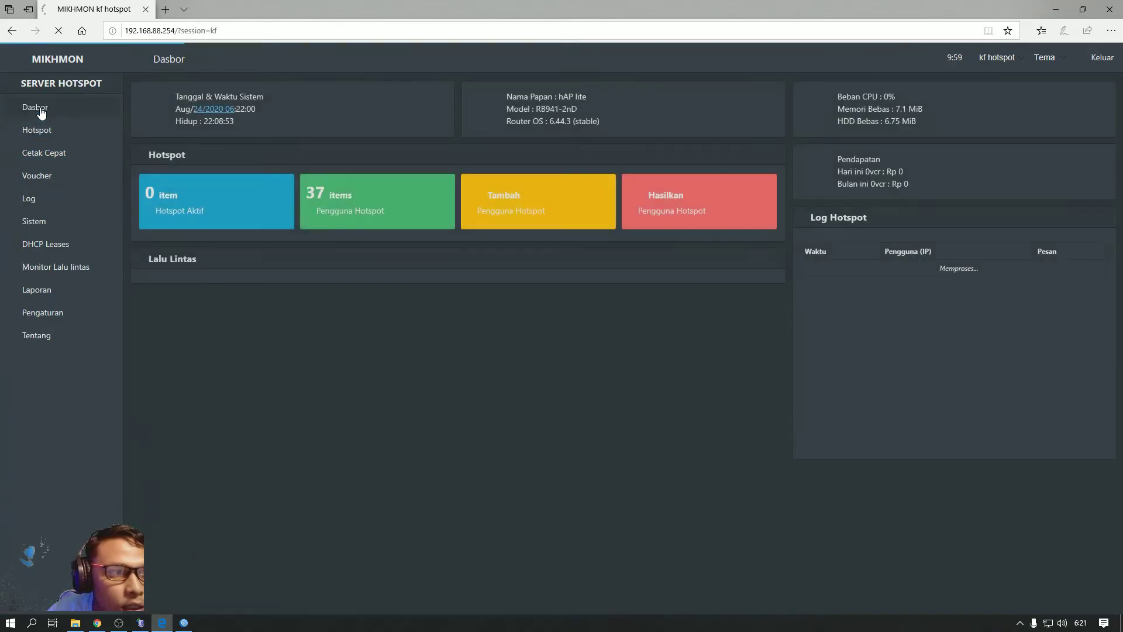
{"action": "left_click", "coordinate": [364, 210]}
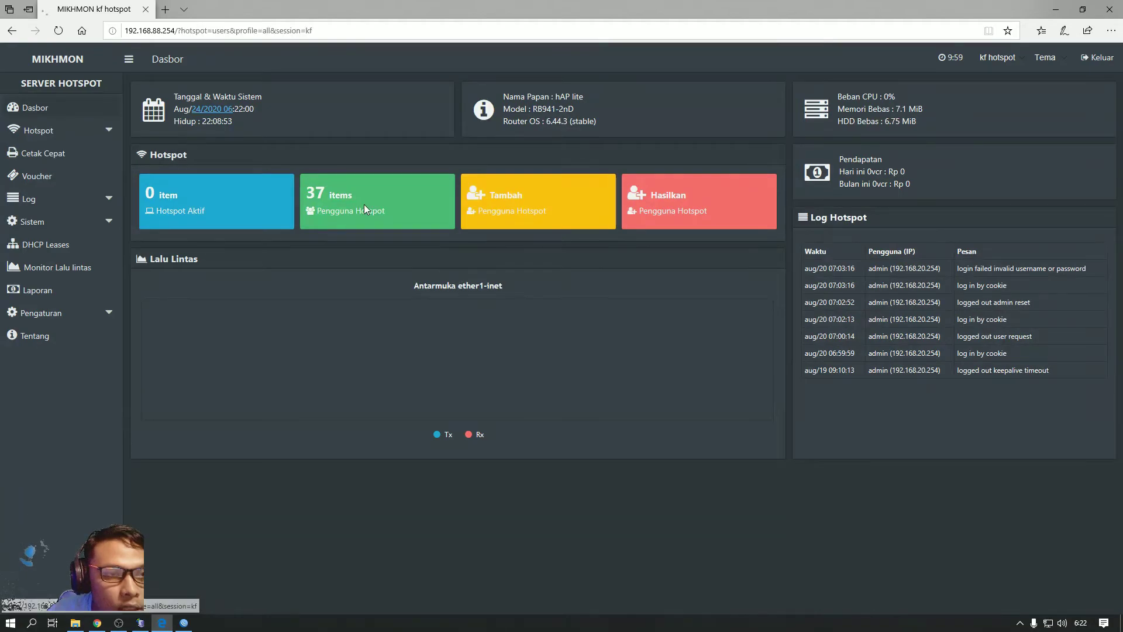
{"action": "left_click", "coordinate": [366, 126]}
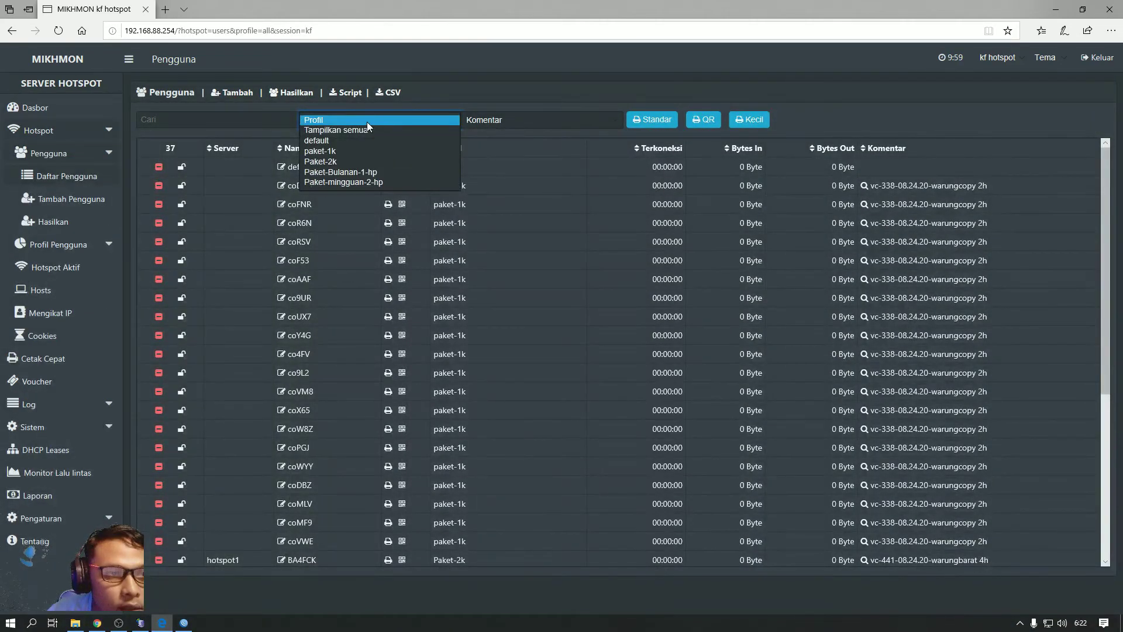
{"action": "left_click", "coordinate": [352, 153]}
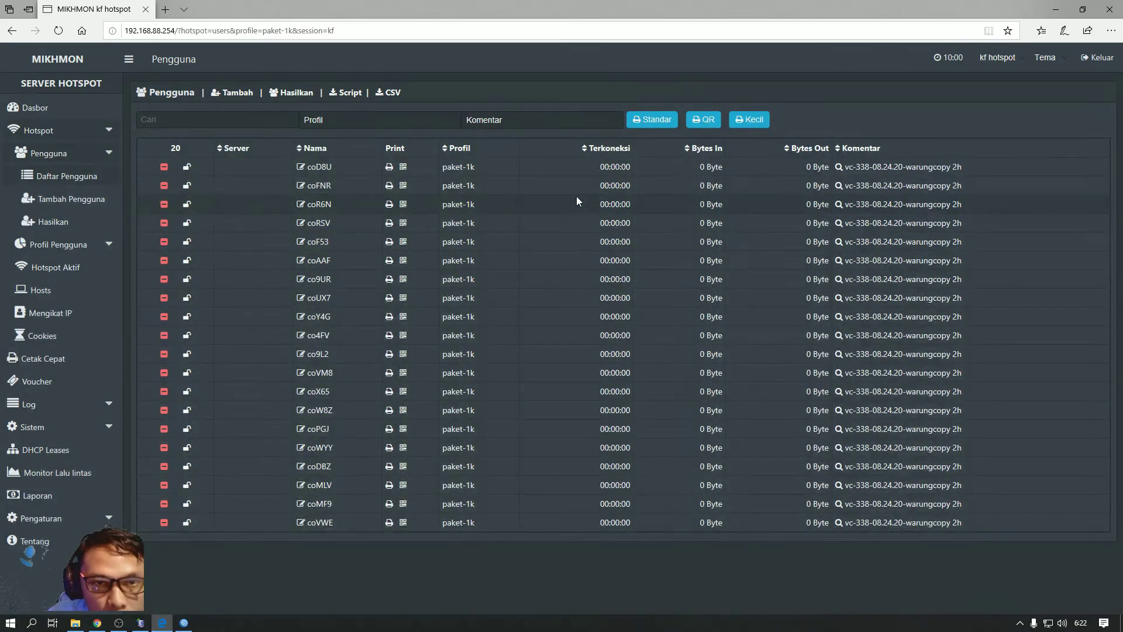
{"action": "left_click", "coordinate": [542, 124]}
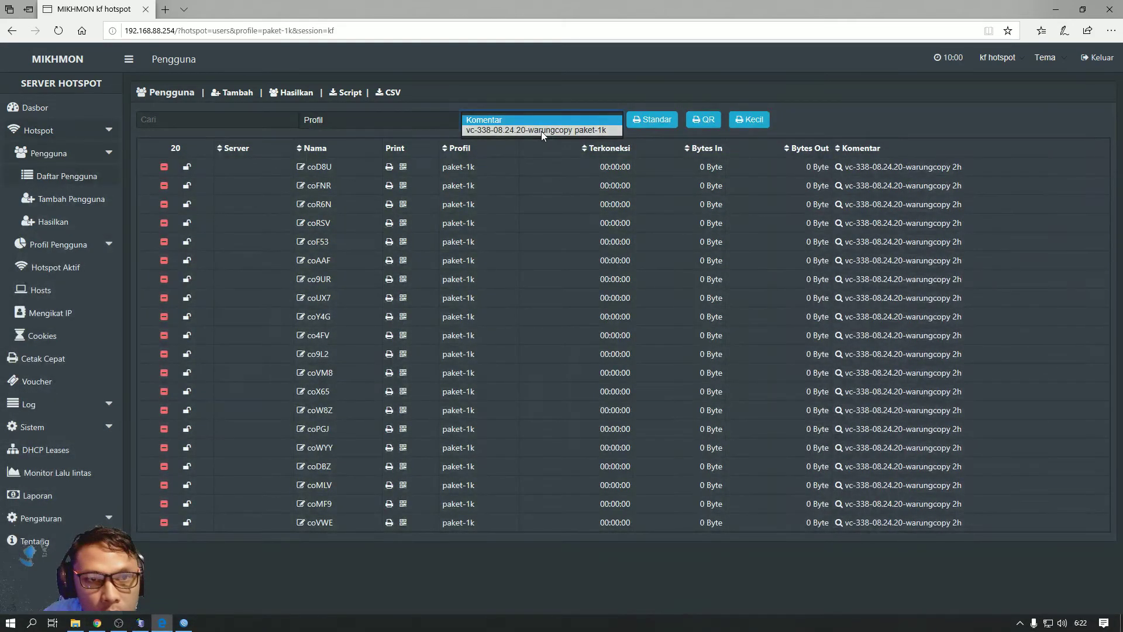
{"action": "left_click", "coordinate": [542, 131]}
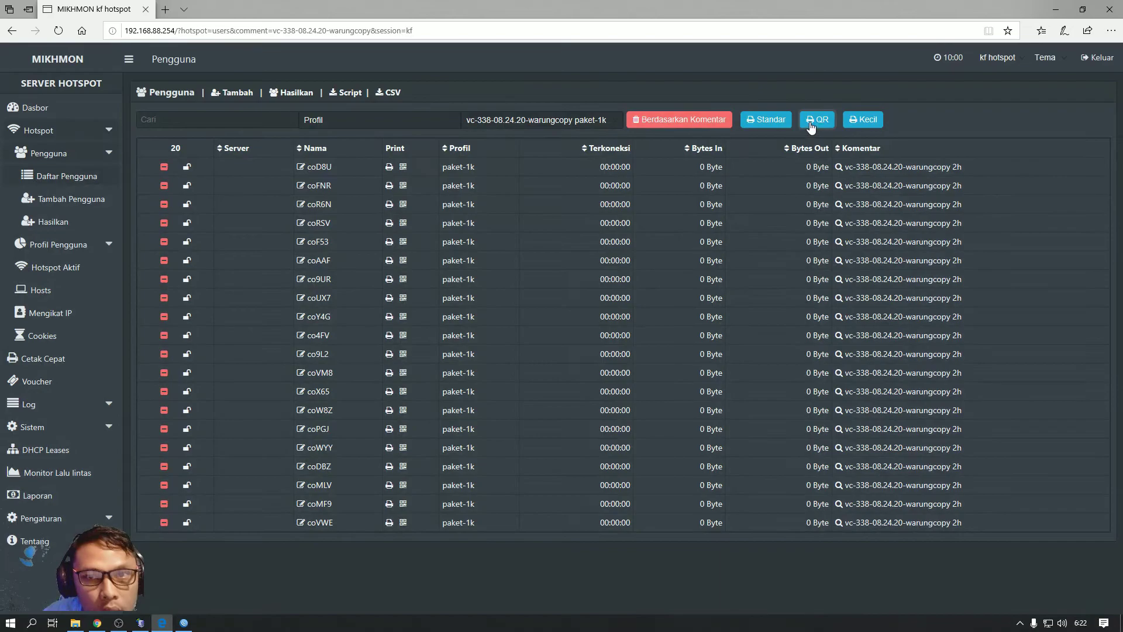
{"action": "left_click", "coordinate": [810, 122]}
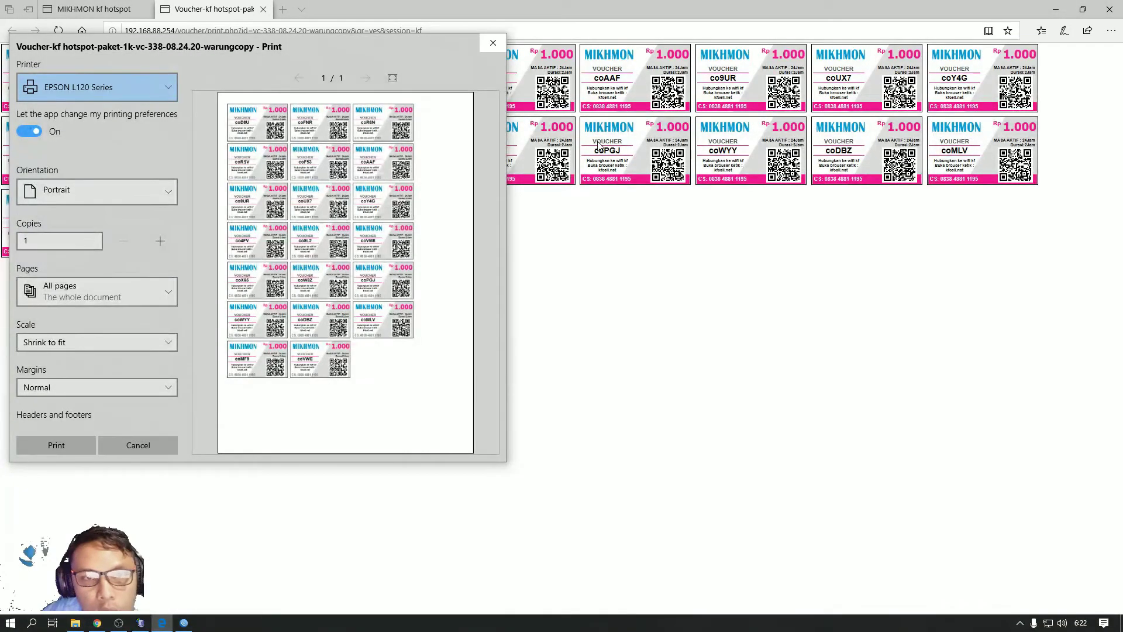
{"action": "left_click", "coordinate": [493, 44]}
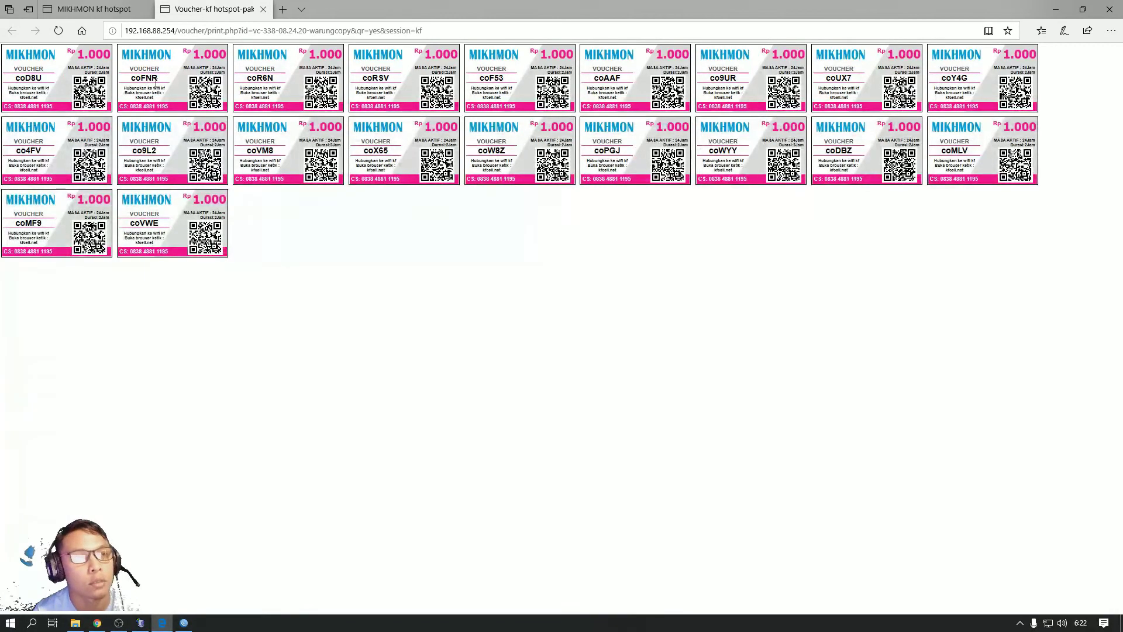
{"action": "left_click", "coordinate": [95, 10]}
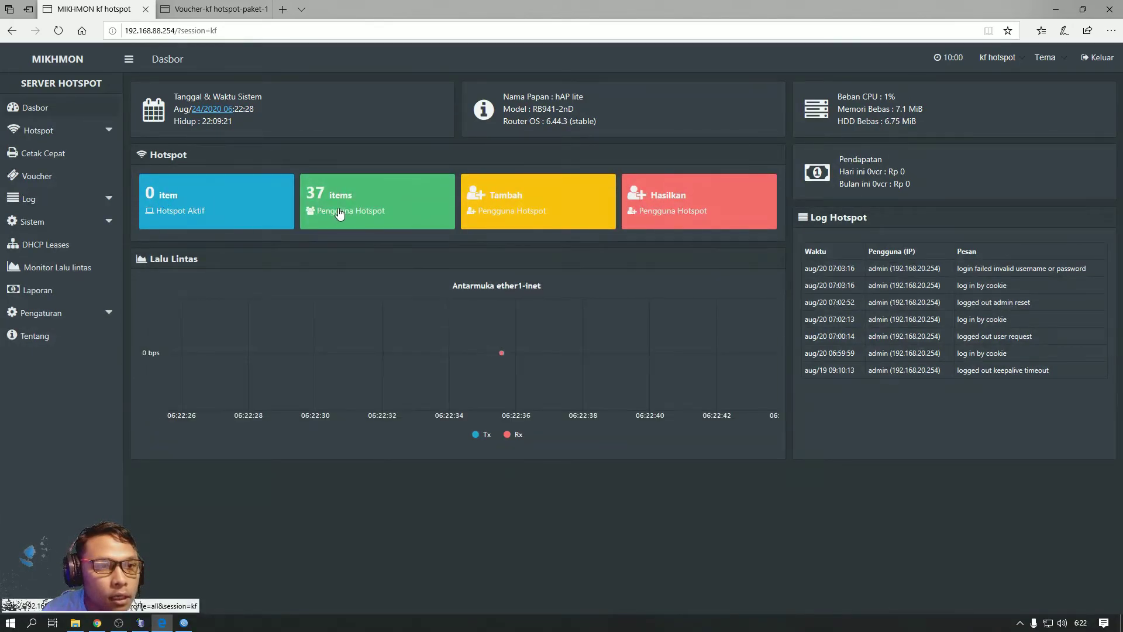
Filter users to the paket-1k warungcopy batch and print it in the small (Kecil) layout
{"action": "left_click", "coordinate": [338, 207]}
{"action": "left_click", "coordinate": [176, 6]}
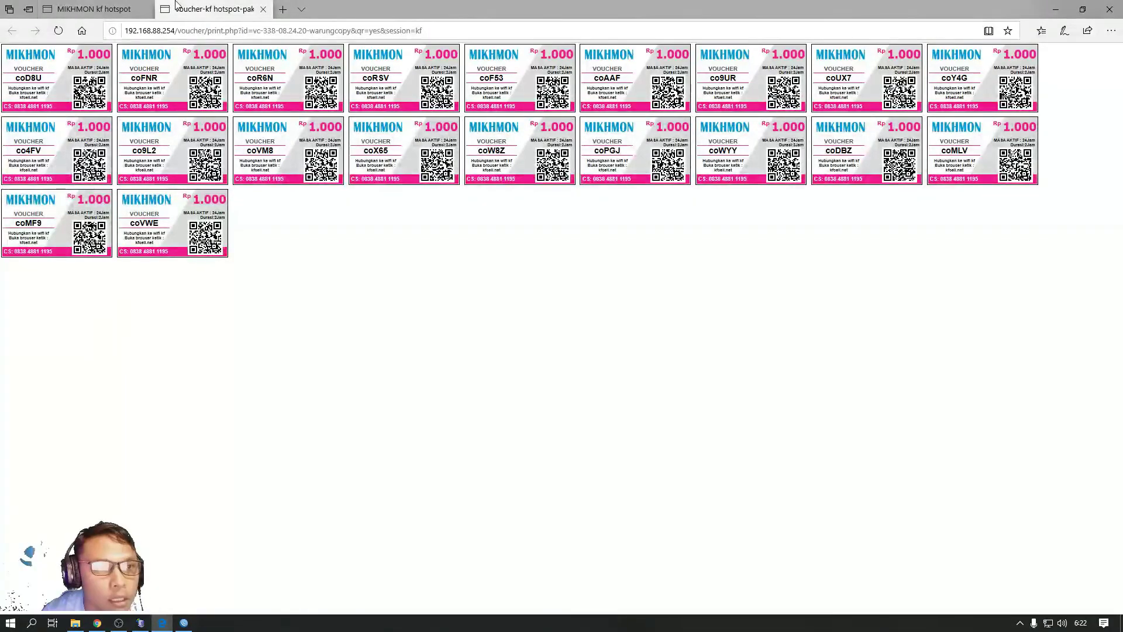
{"action": "left_click", "coordinate": [141, 9]}
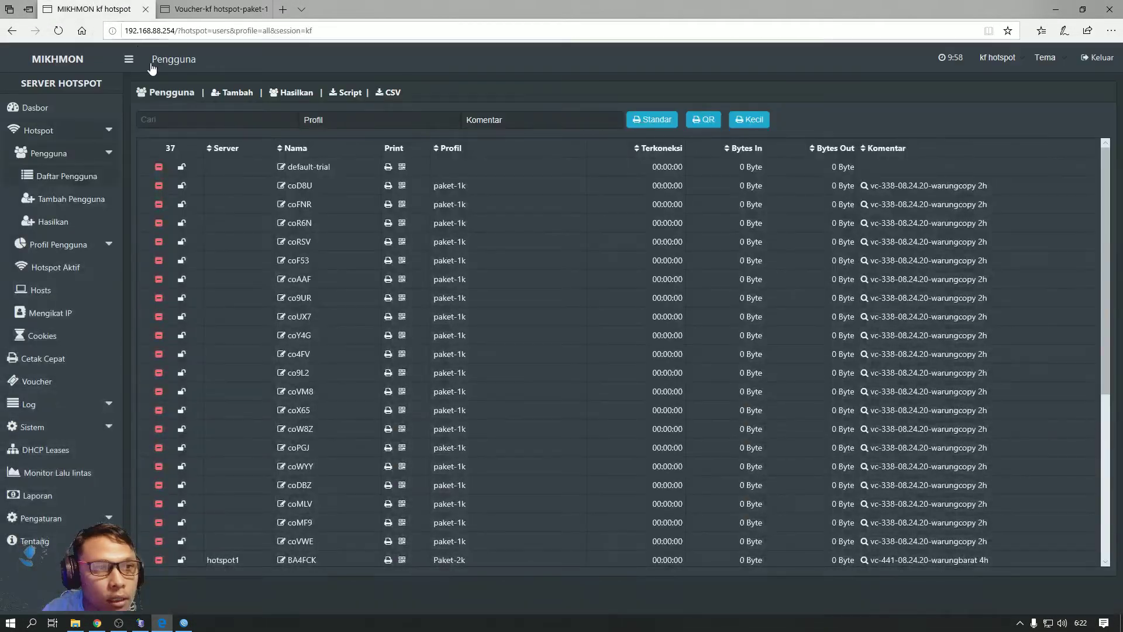
{"action": "left_click", "coordinate": [394, 119]}
{"action": "left_click", "coordinate": [374, 149]}
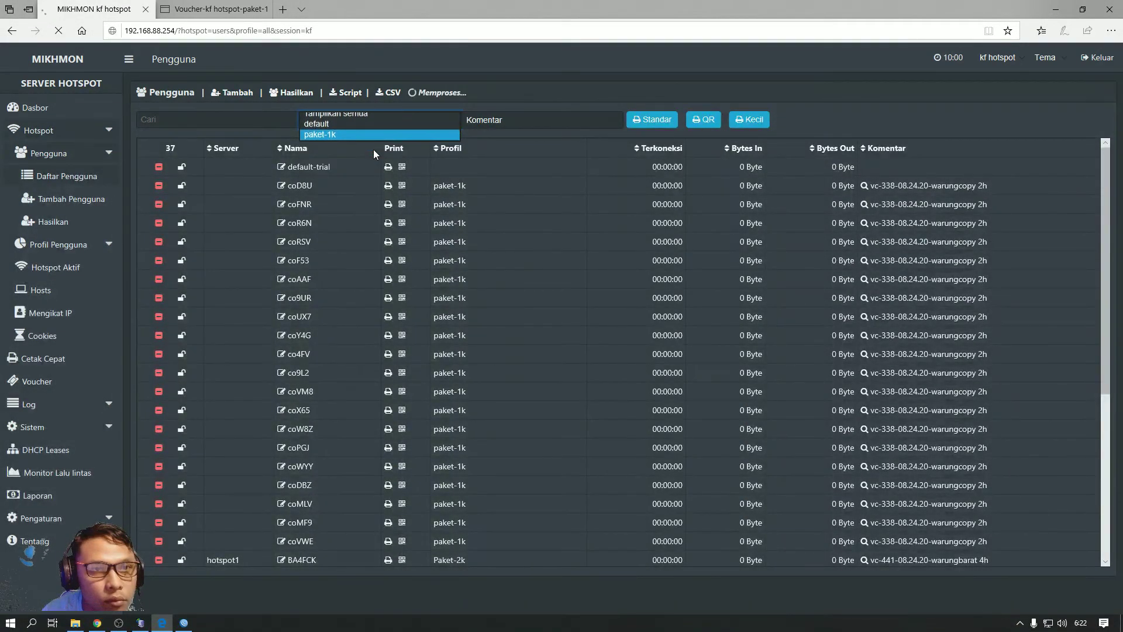
{"action": "left_click", "coordinate": [526, 120]}
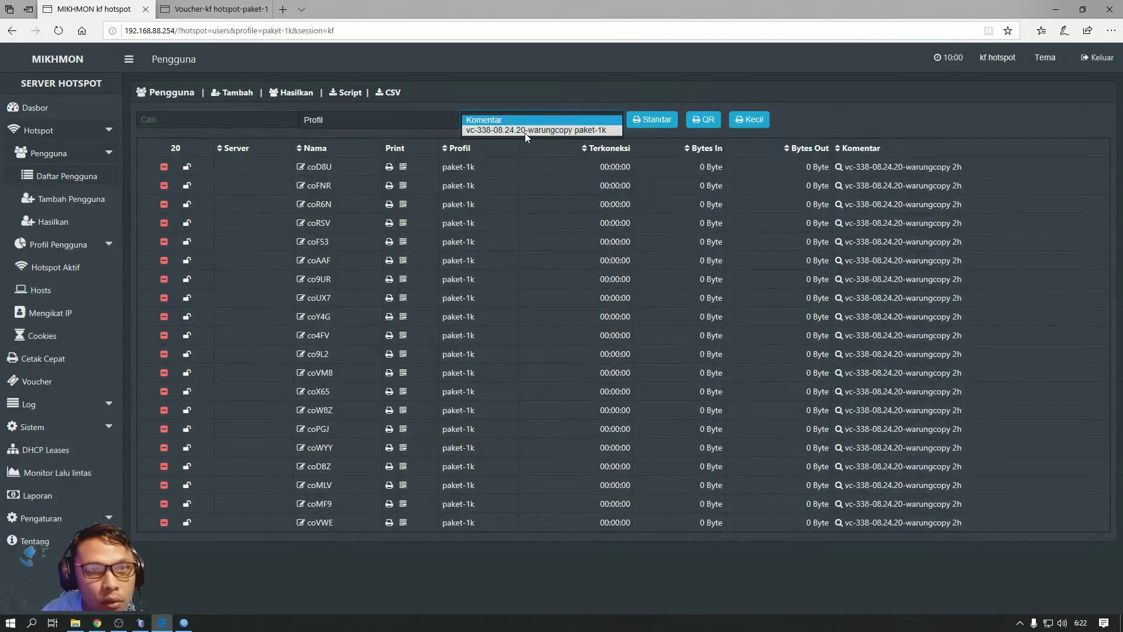
{"action": "left_click", "coordinate": [524, 130]}
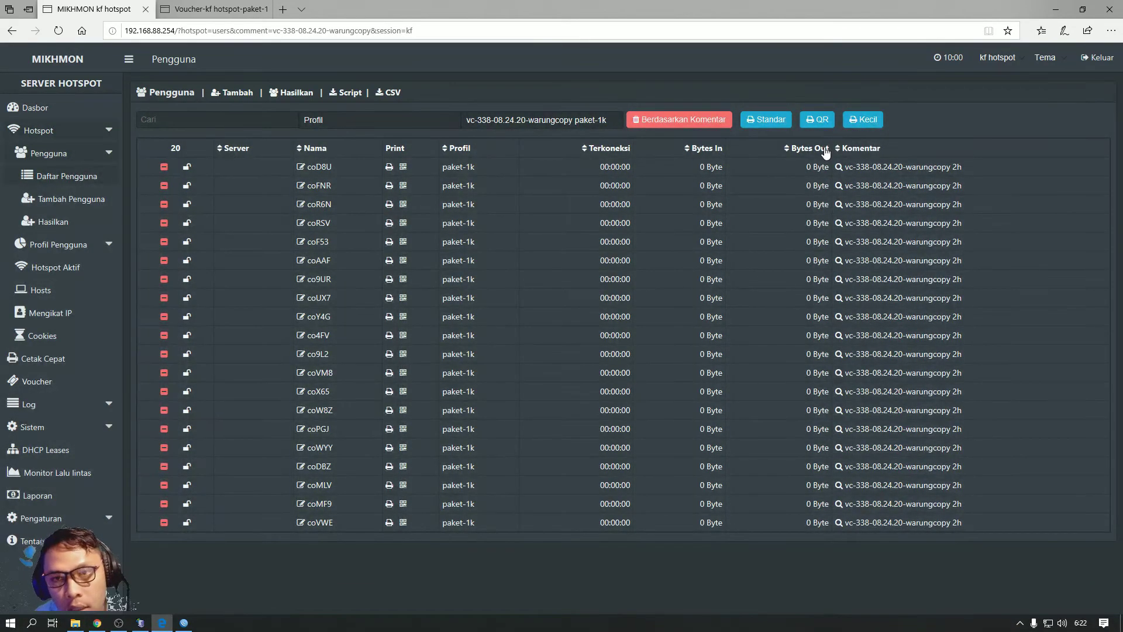
{"action": "left_click", "coordinate": [861, 120]}
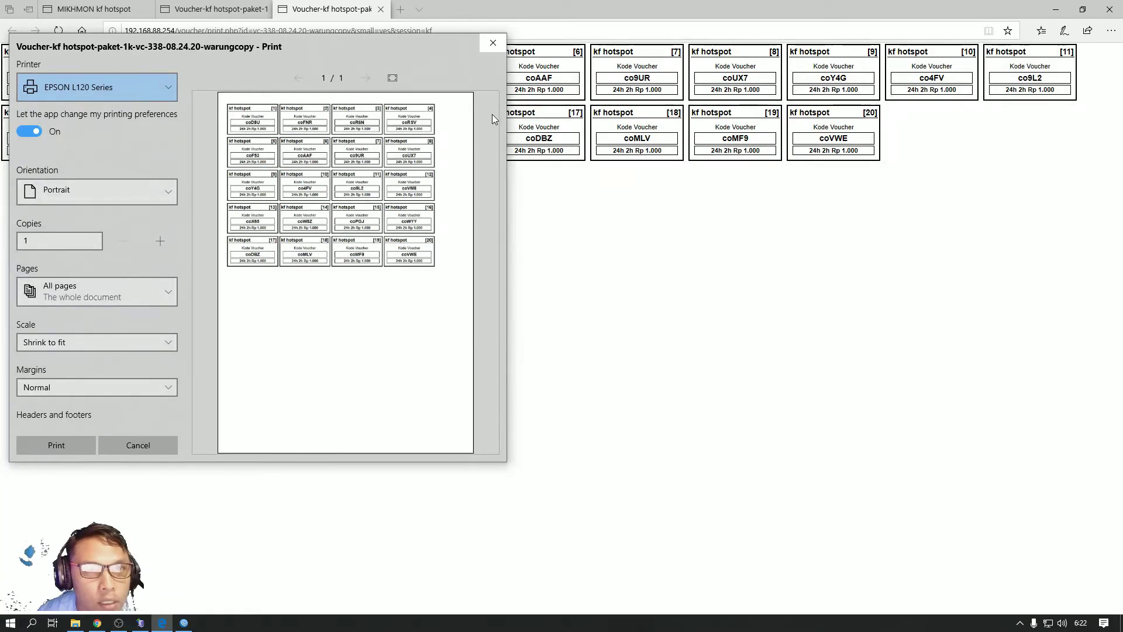
{"action": "left_click", "coordinate": [493, 44]}
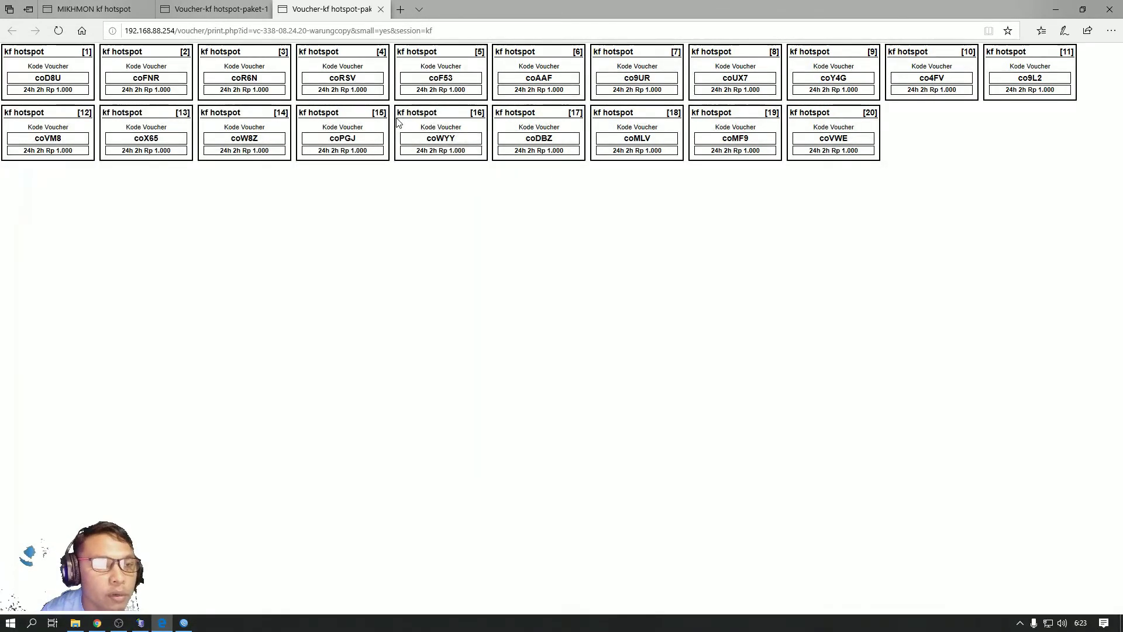
Compare the QR and small voucher pages, then close both print tabs
{"action": "left_click", "coordinate": [249, 9]}
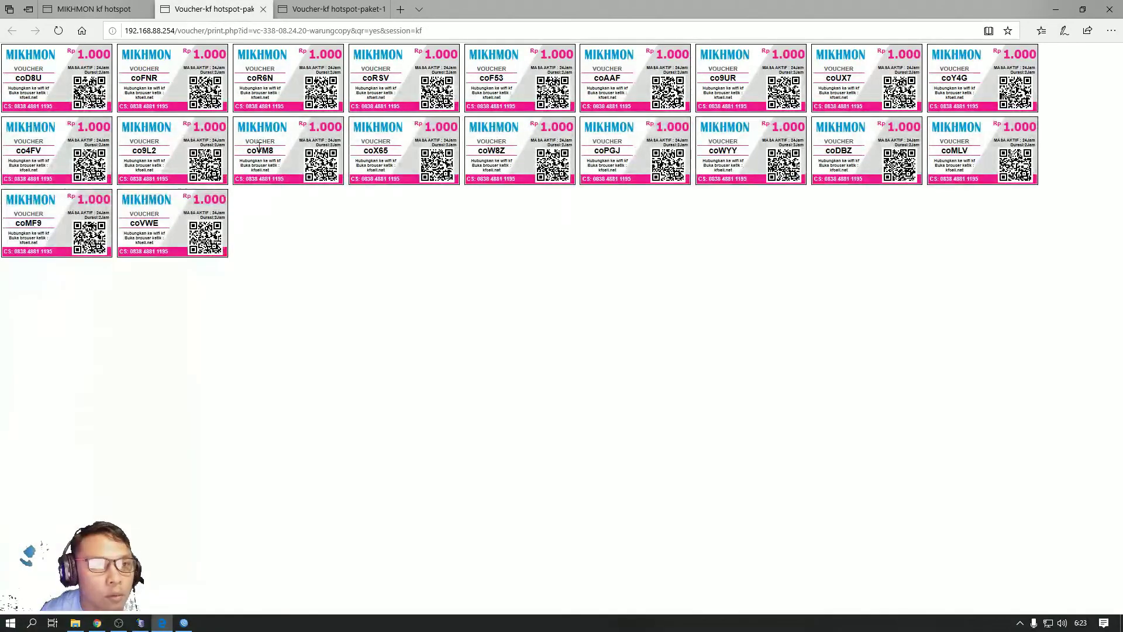
{"action": "left_click", "coordinate": [300, 9]}
{"action": "left_click", "coordinate": [237, 8]}
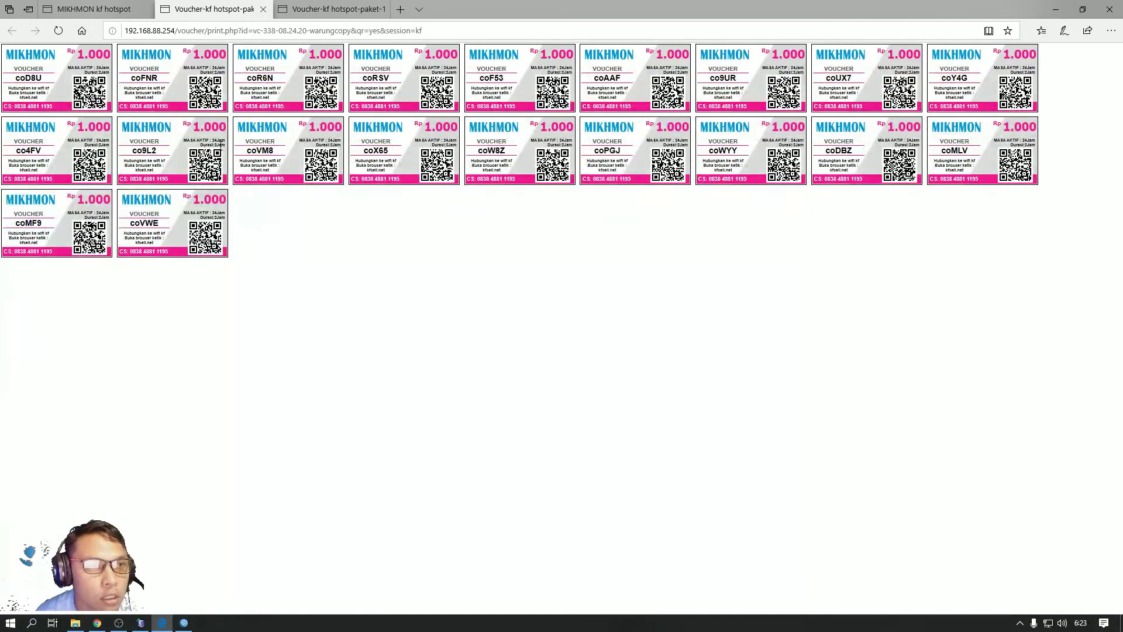
{"action": "left_click", "coordinate": [309, 7]}
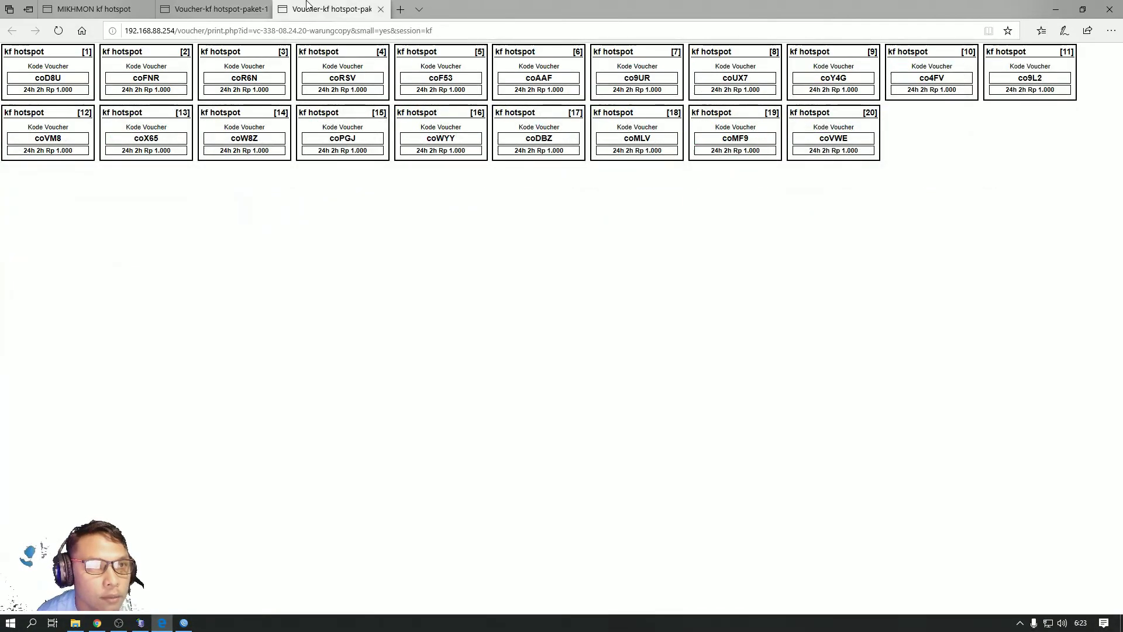
{"action": "left_click", "coordinate": [381, 9]}
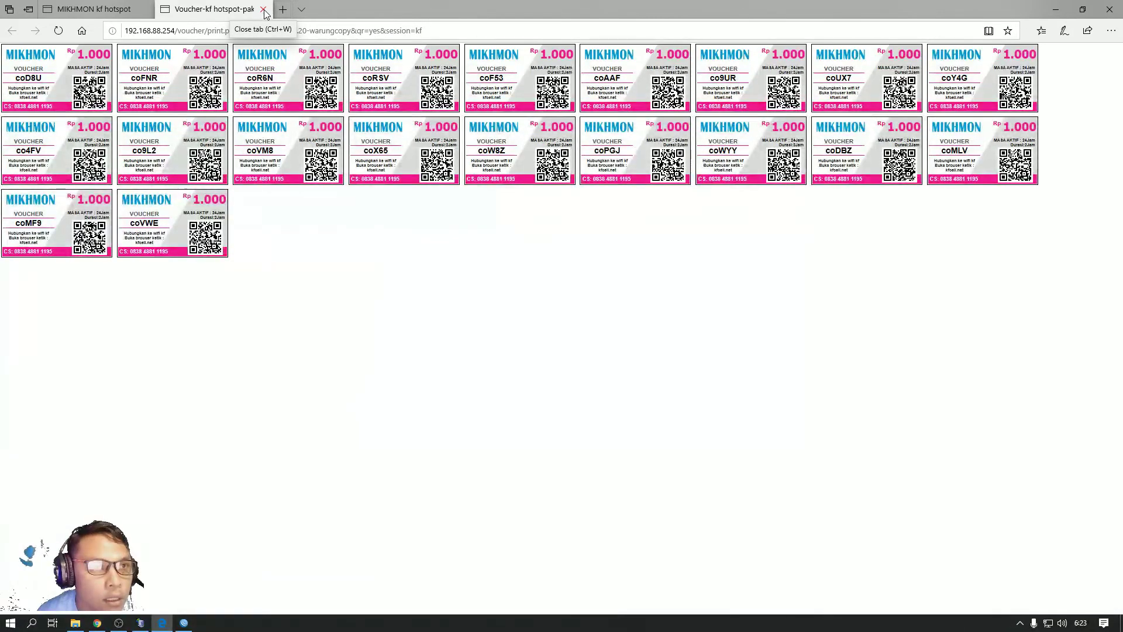
{"action": "left_click", "coordinate": [263, 9]}
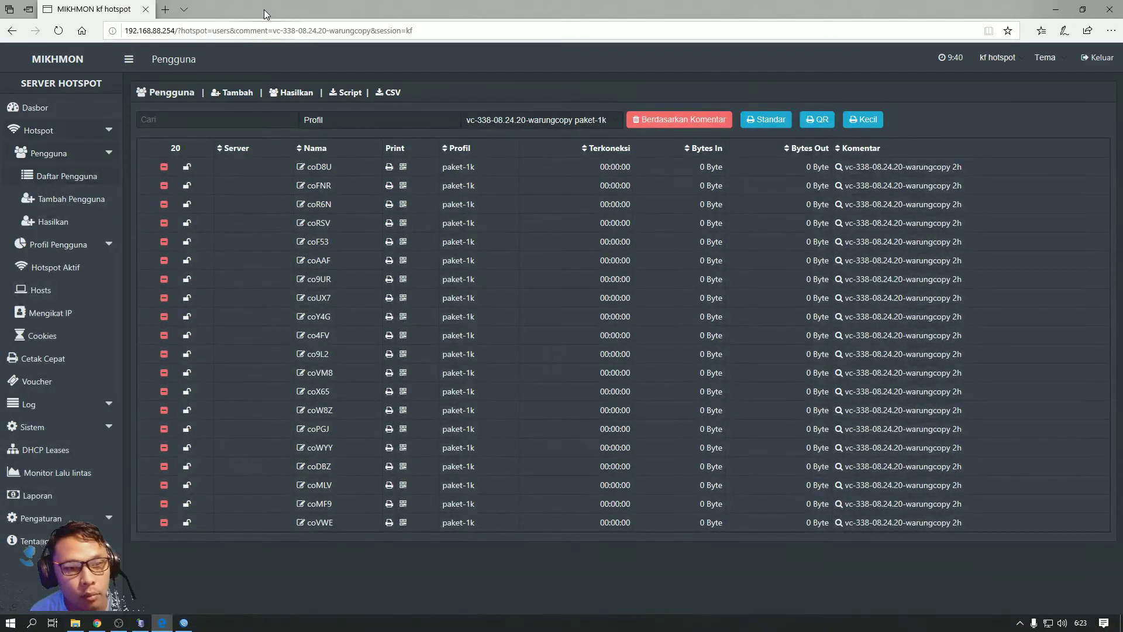
Print the paket-1k warungcopy batch as QR vouchers again, close the print page and minimise the browser
{"action": "left_click", "coordinate": [55, 107]}
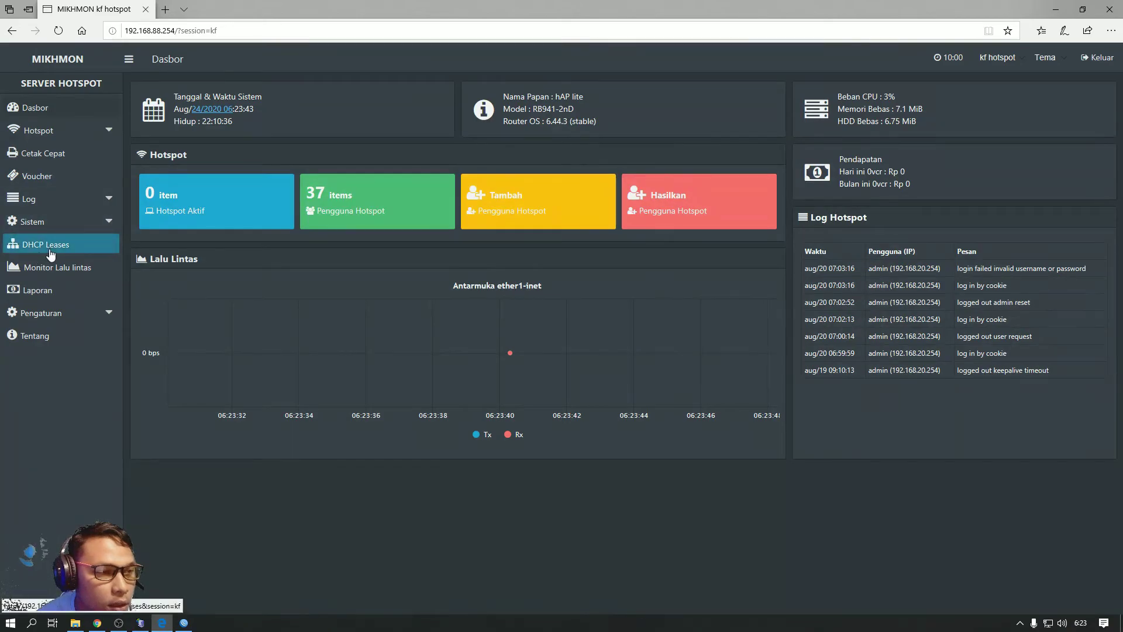
{"action": "left_click", "coordinate": [73, 221]}
{"action": "left_click", "coordinate": [72, 242]}
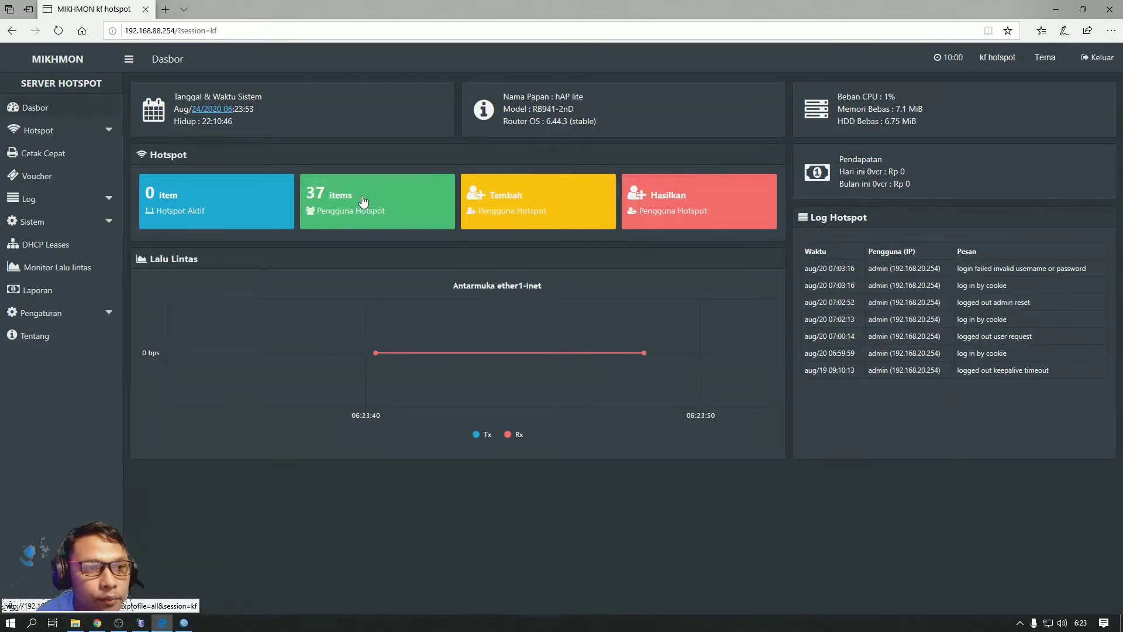
{"action": "left_click", "coordinate": [331, 117]}
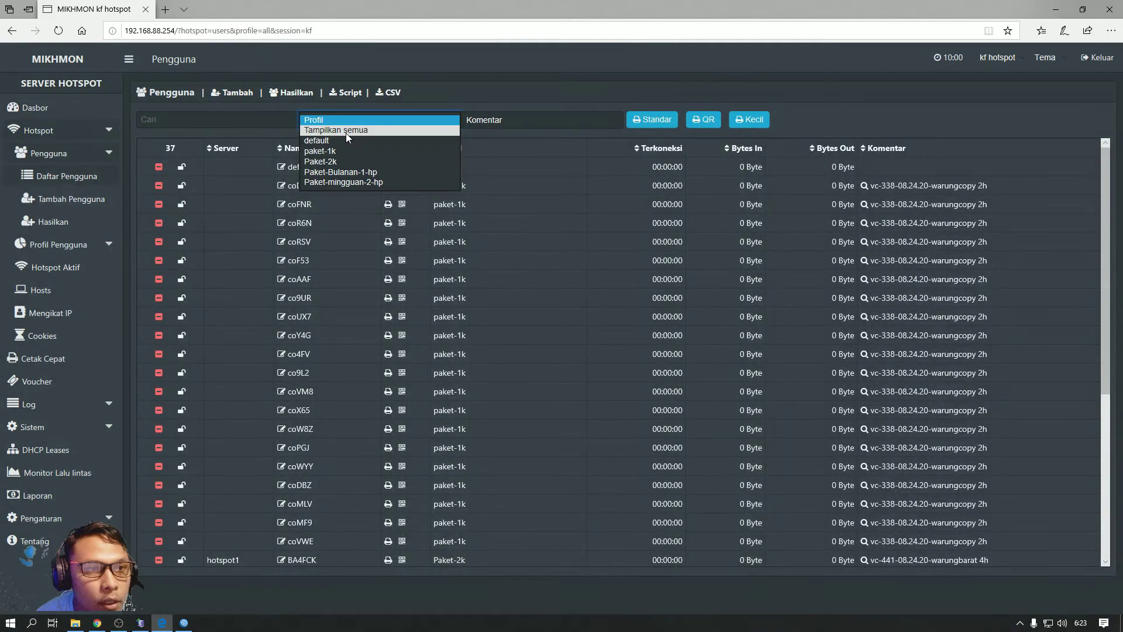
{"action": "left_click", "coordinate": [345, 150]}
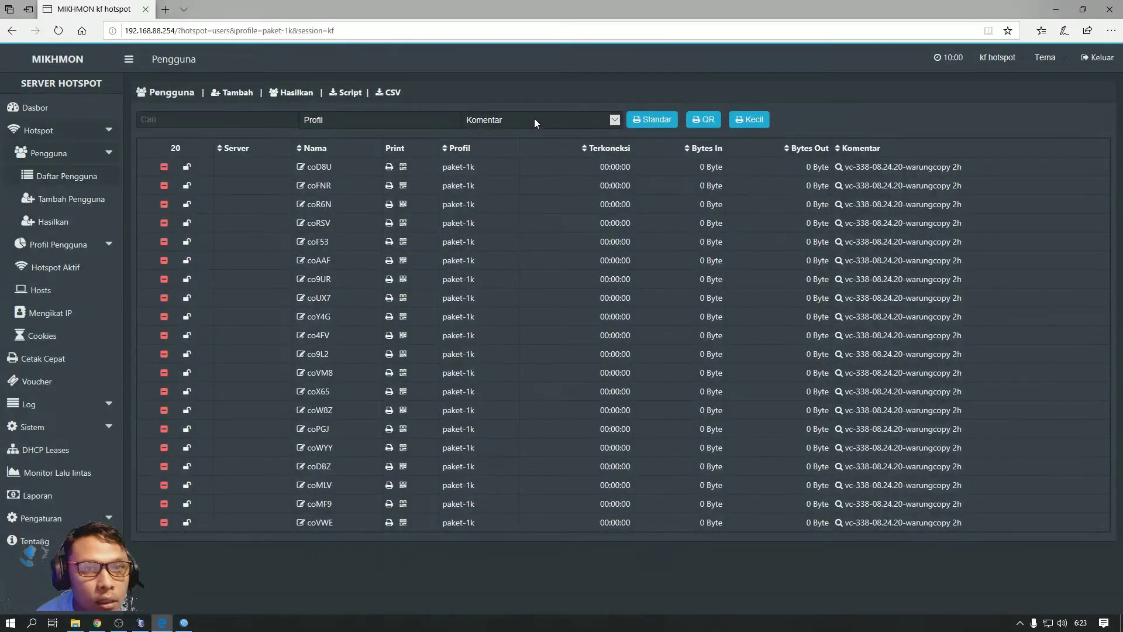
{"action": "left_click", "coordinate": [535, 120]}
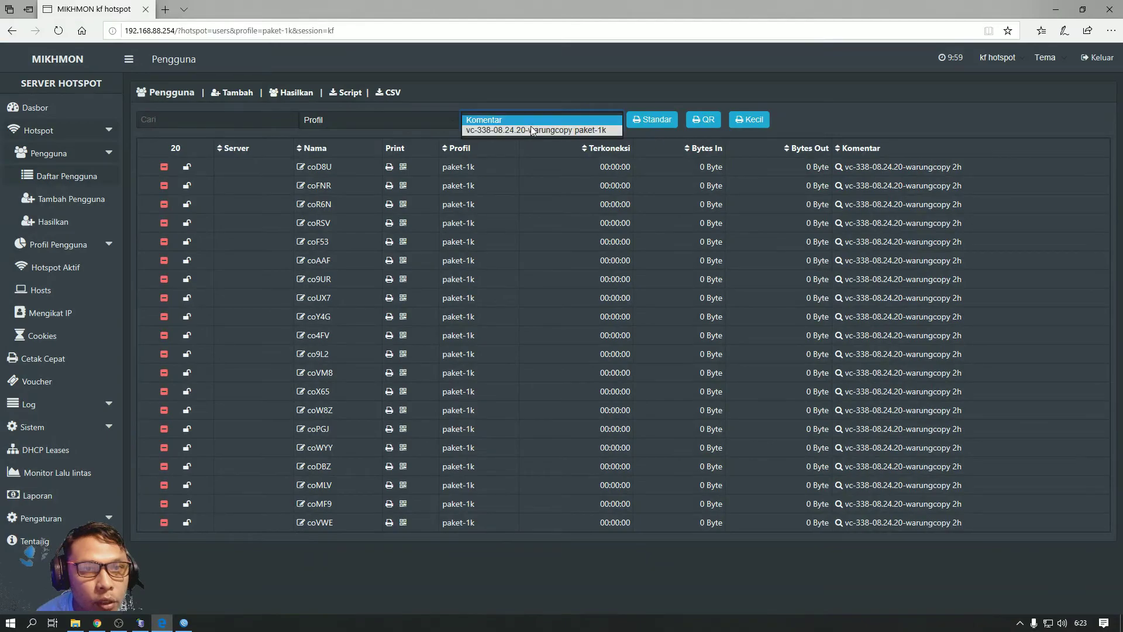
{"action": "left_click", "coordinate": [567, 135]}
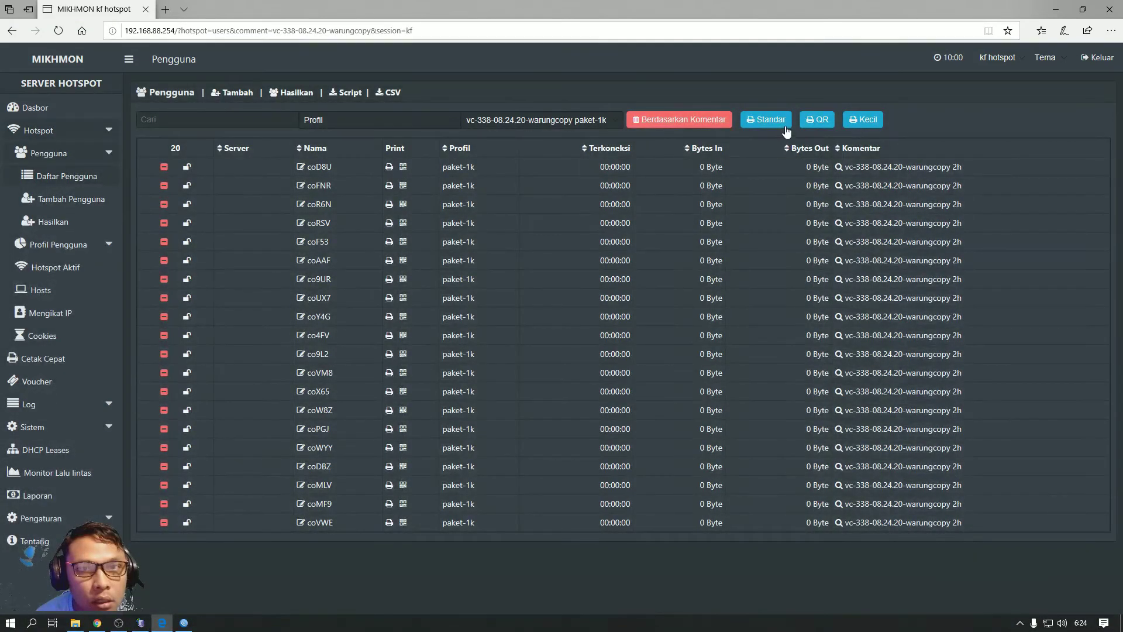
{"action": "left_click", "coordinate": [819, 121]}
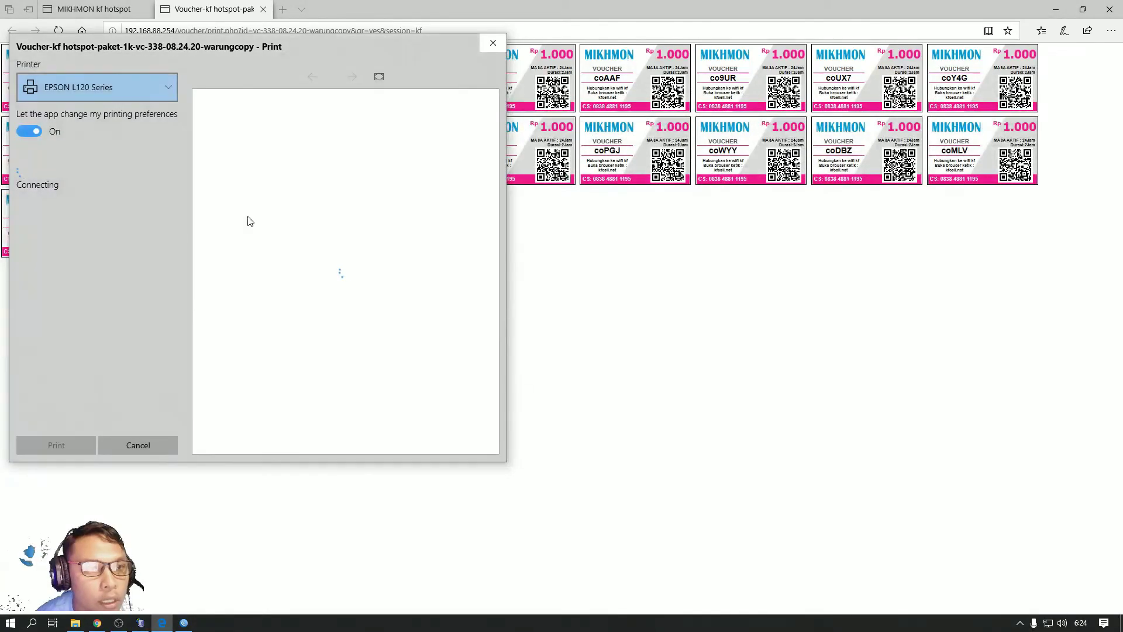
{"action": "left_click", "coordinate": [492, 44]}
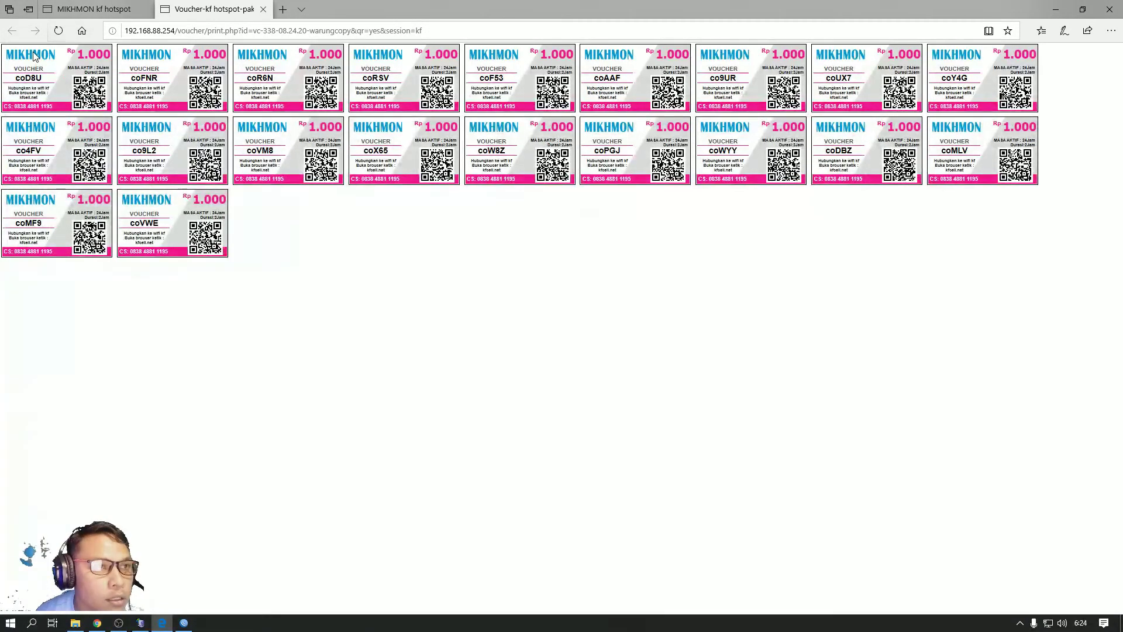
{"action": "left_click", "coordinate": [263, 9]}
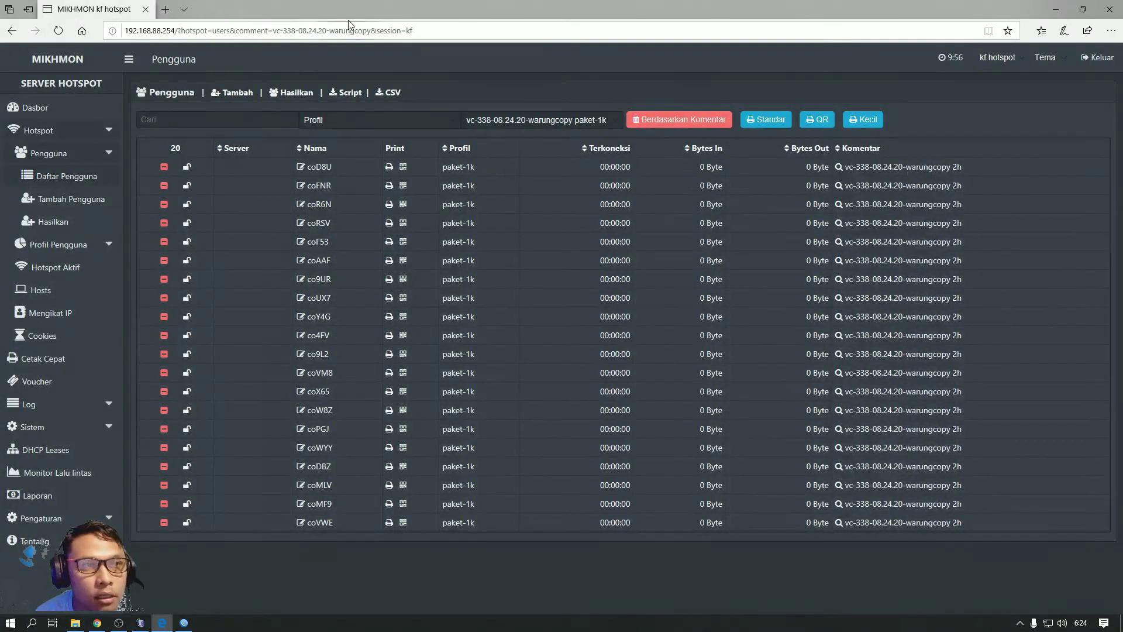
{"action": "left_click", "coordinate": [1065, 5]}
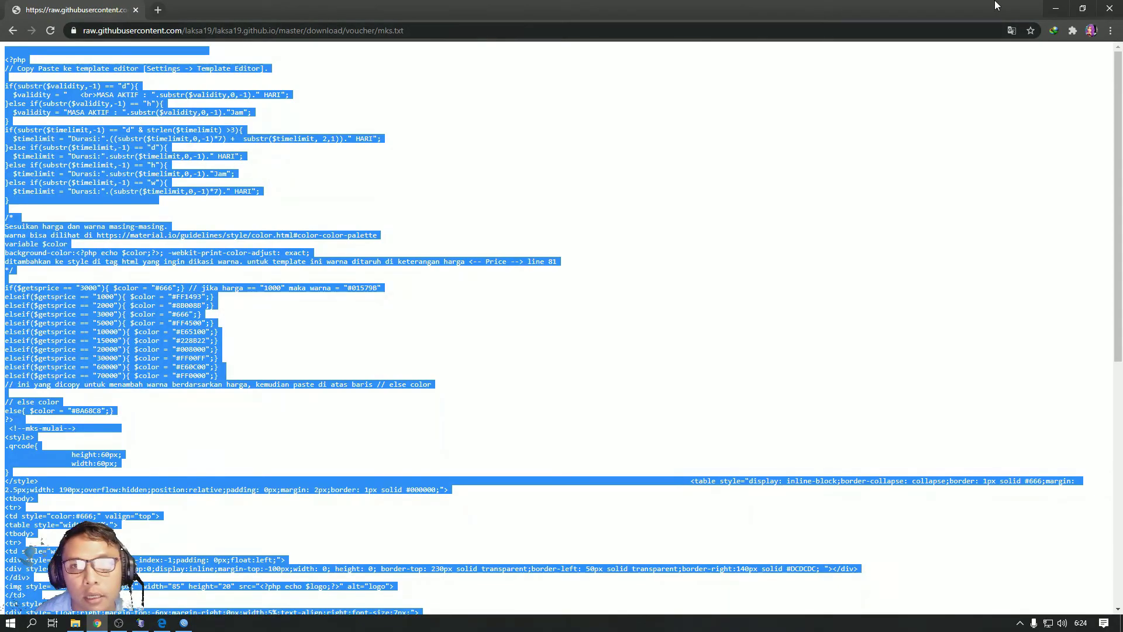
Minimise Chrome, OBS, Winbox, File Explorer and the Mikhmon server, then launch Photoshop
{"action": "left_click", "coordinate": [1053, 5]}
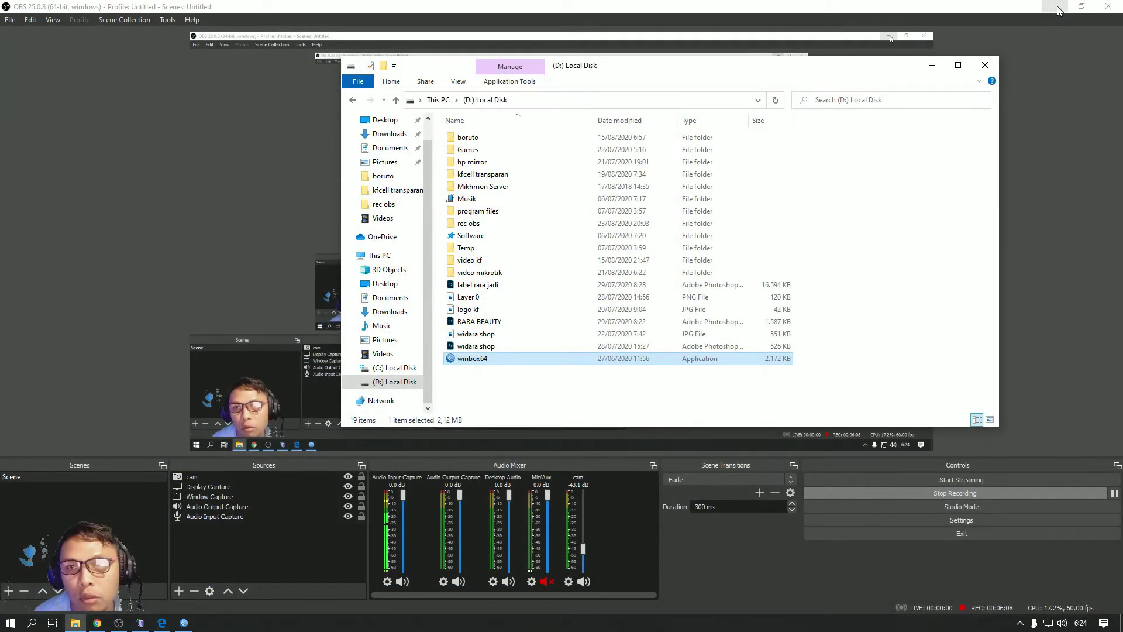
{"action": "left_click", "coordinate": [1058, 10]}
{"action": "left_click", "coordinate": [1059, 11]}
{"action": "left_click", "coordinate": [1053, 10]}
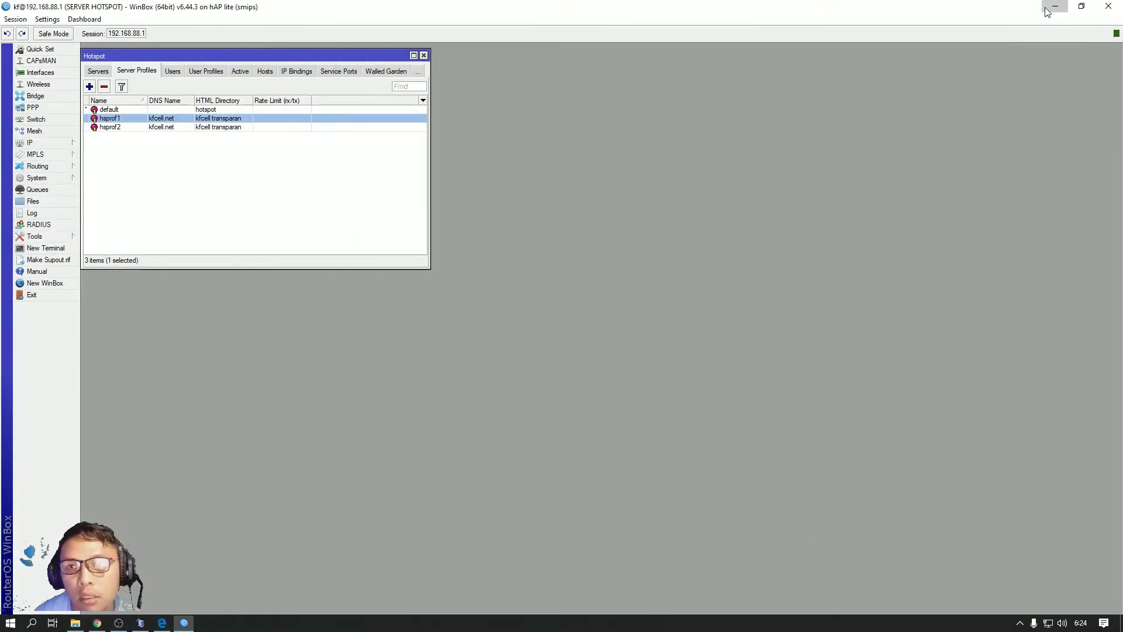
{"action": "left_click", "coordinate": [1049, 11]}
{"action": "left_click", "coordinate": [931, 66]}
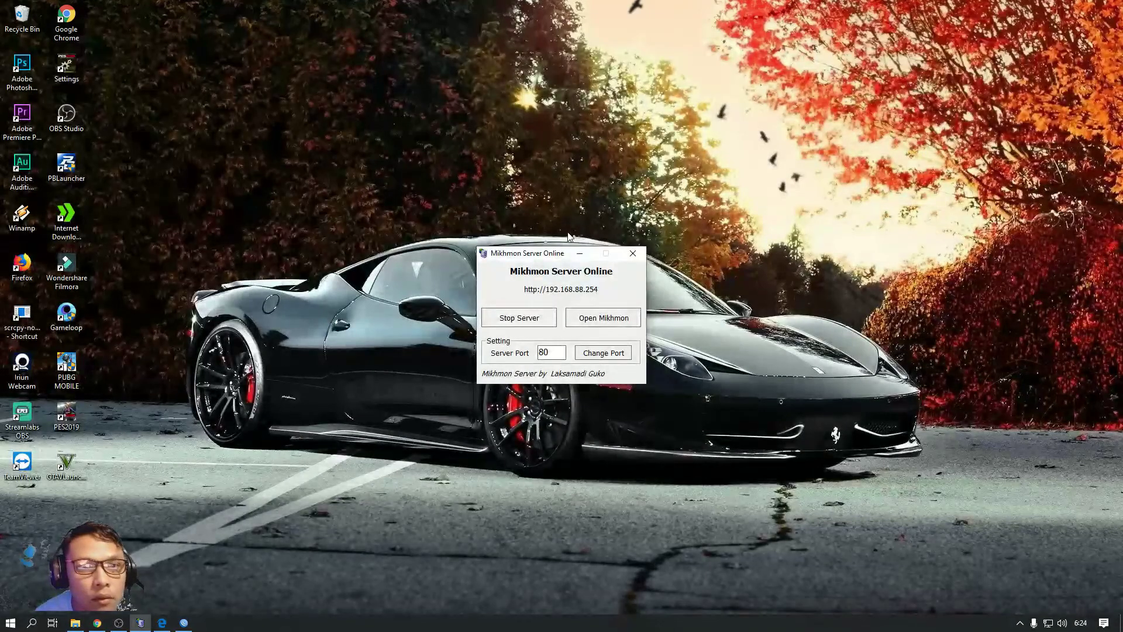
{"action": "left_click", "coordinate": [579, 255]}
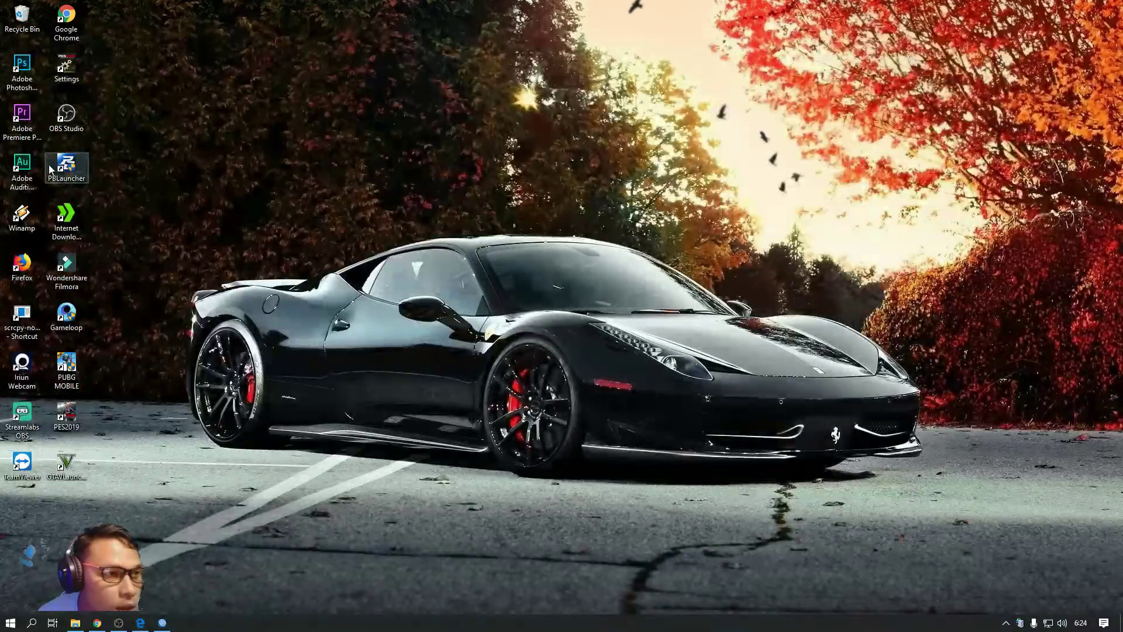
{"action": "double_click", "coordinate": [22, 66]}
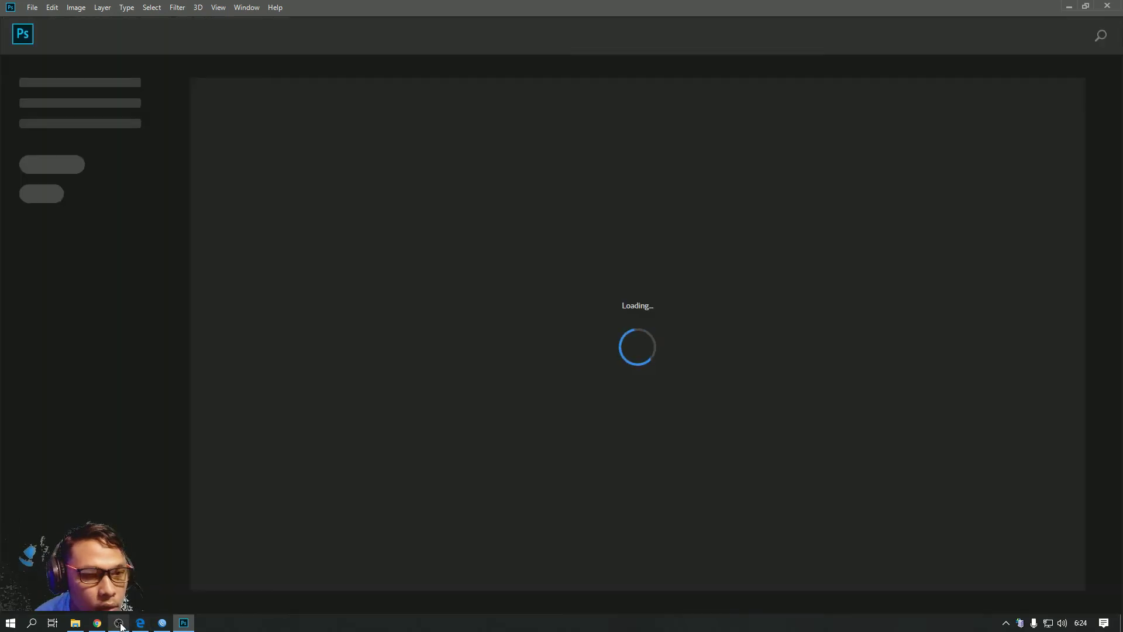
Create a blank A4 Photoshop document at 300 ppi, then switch to File Explorer
{"action": "left_click", "coordinate": [120, 625]}
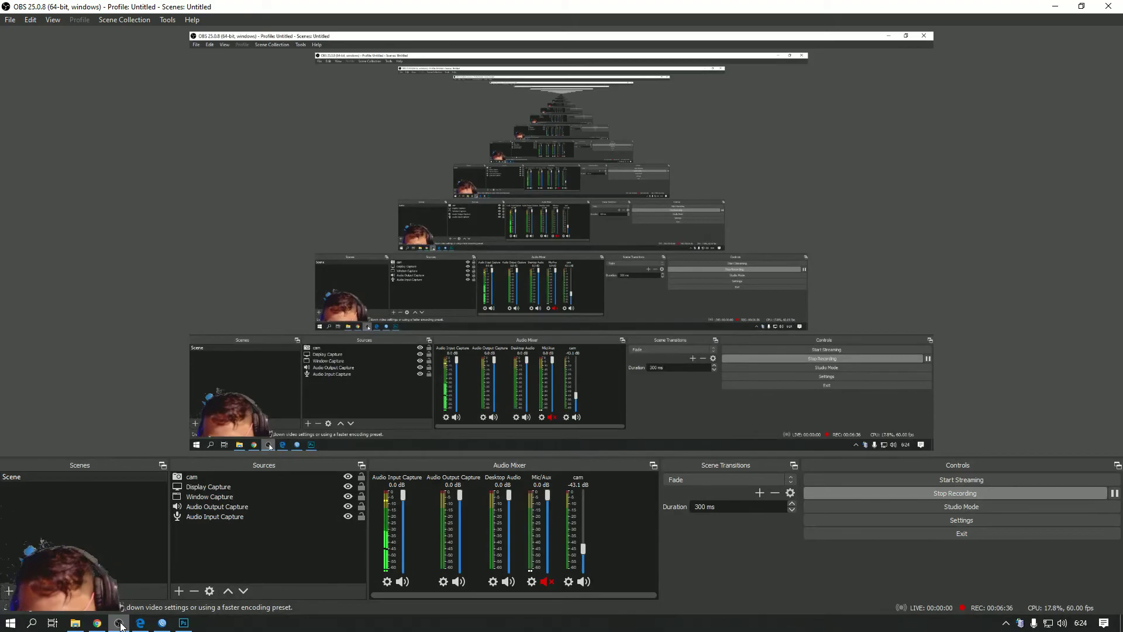
{"action": "left_click", "coordinate": [120, 625]}
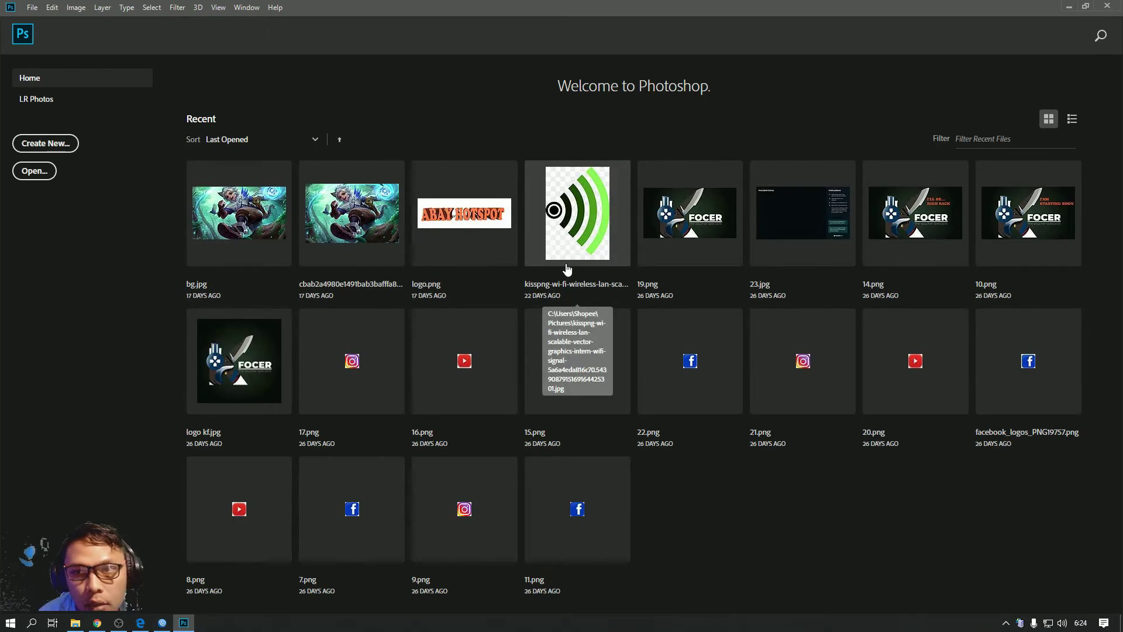
{"action": "left_click", "coordinate": [42, 147]}
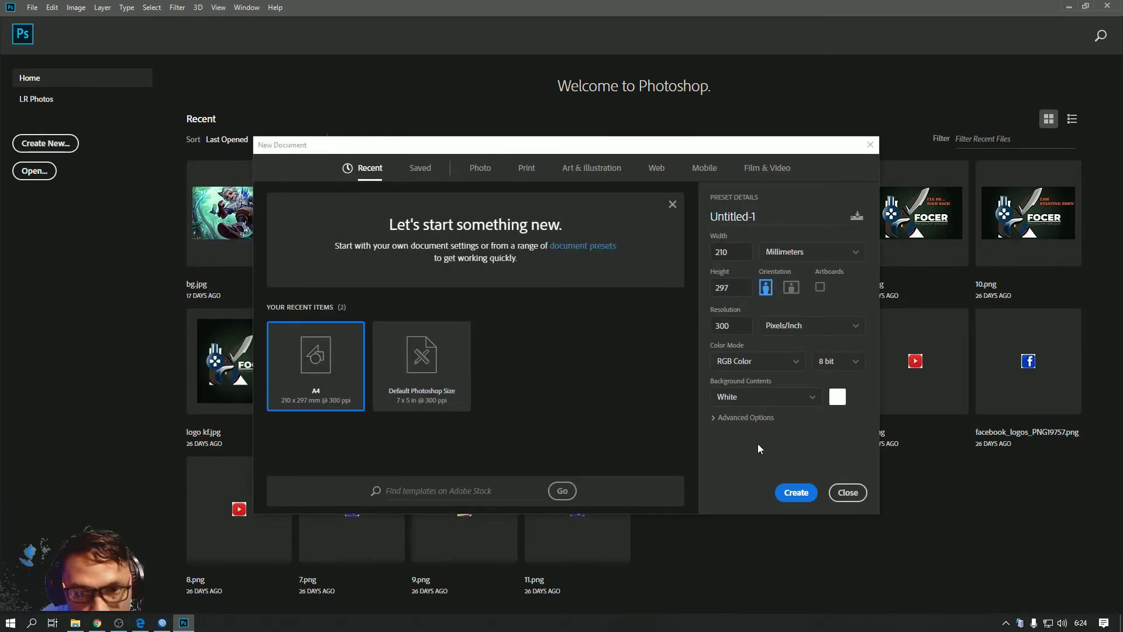
{"action": "left_click", "coordinate": [795, 493]}
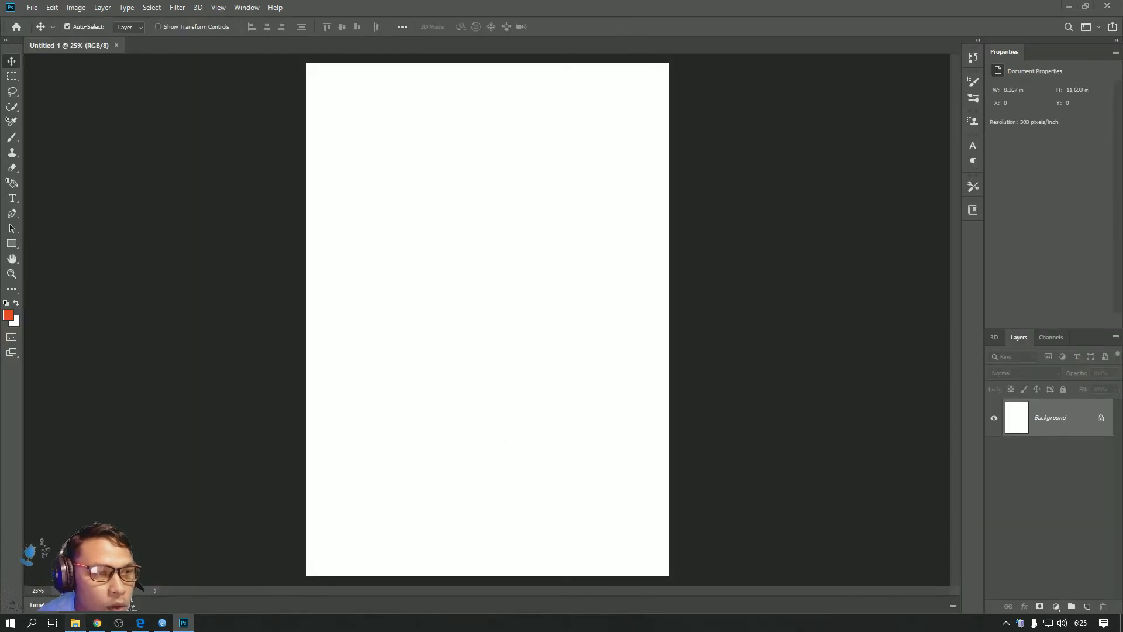
{"action": "key", "text": "alt+Tab"}
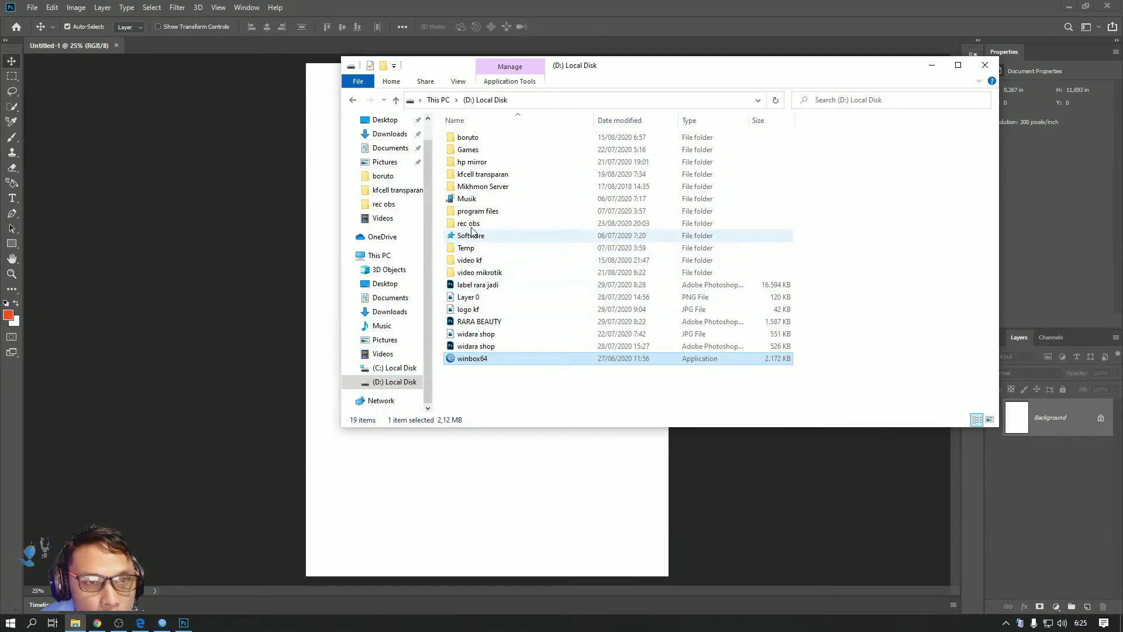
Open logo.png from Mikhmon Server > mikhmon > img as a new Photoshop document
{"action": "double_click", "coordinate": [478, 189]}
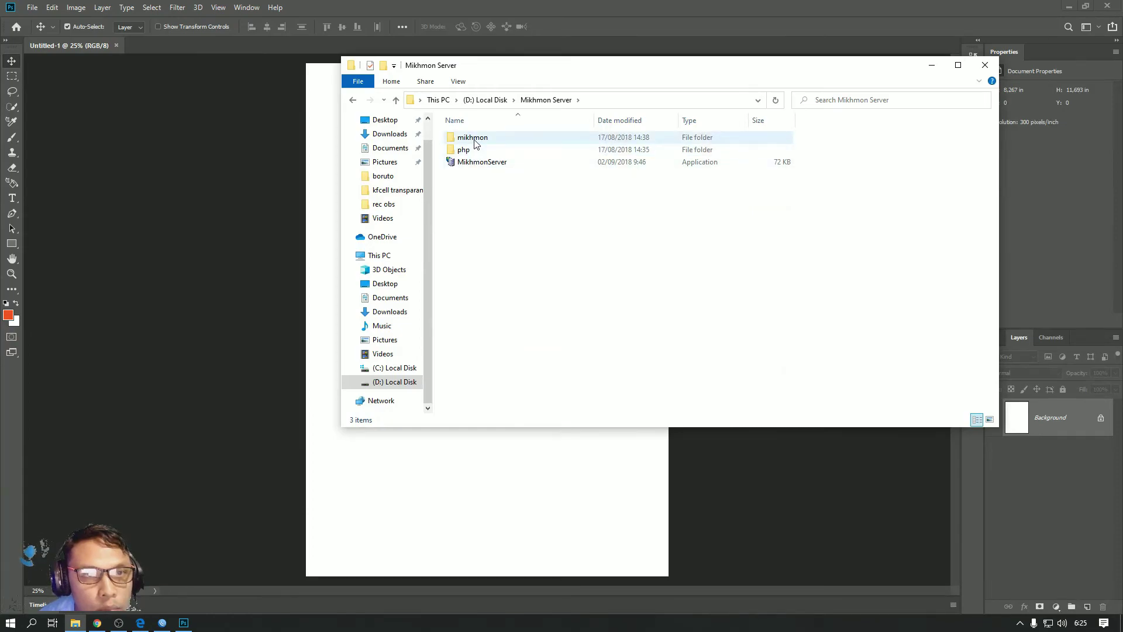
{"action": "double_click", "coordinate": [473, 140]}
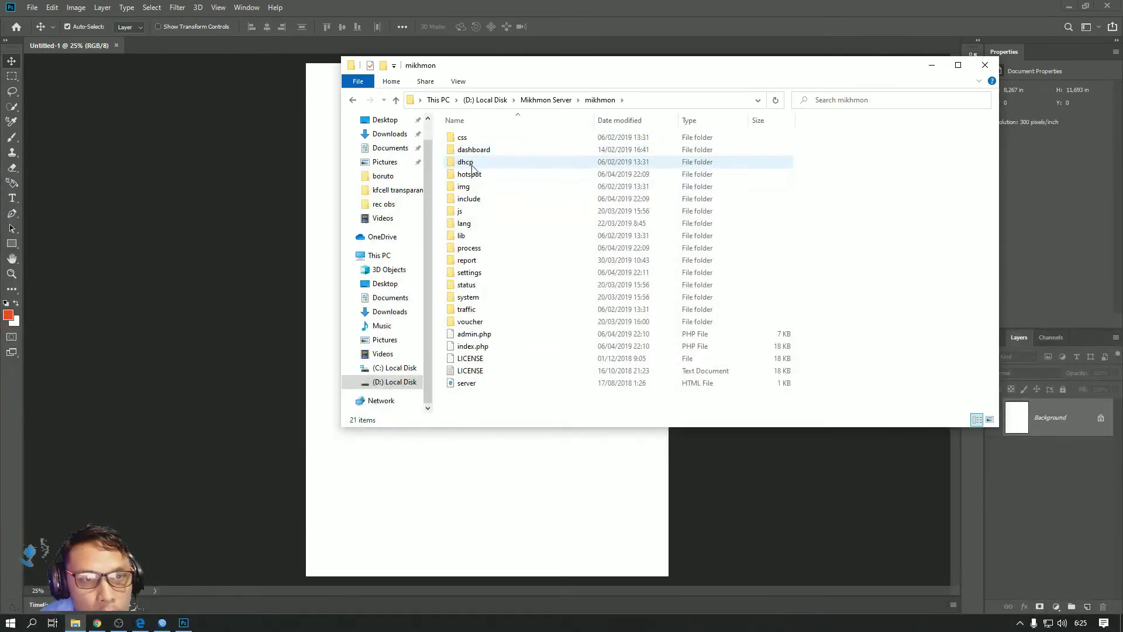
{"action": "double_click", "coordinate": [467, 186]}
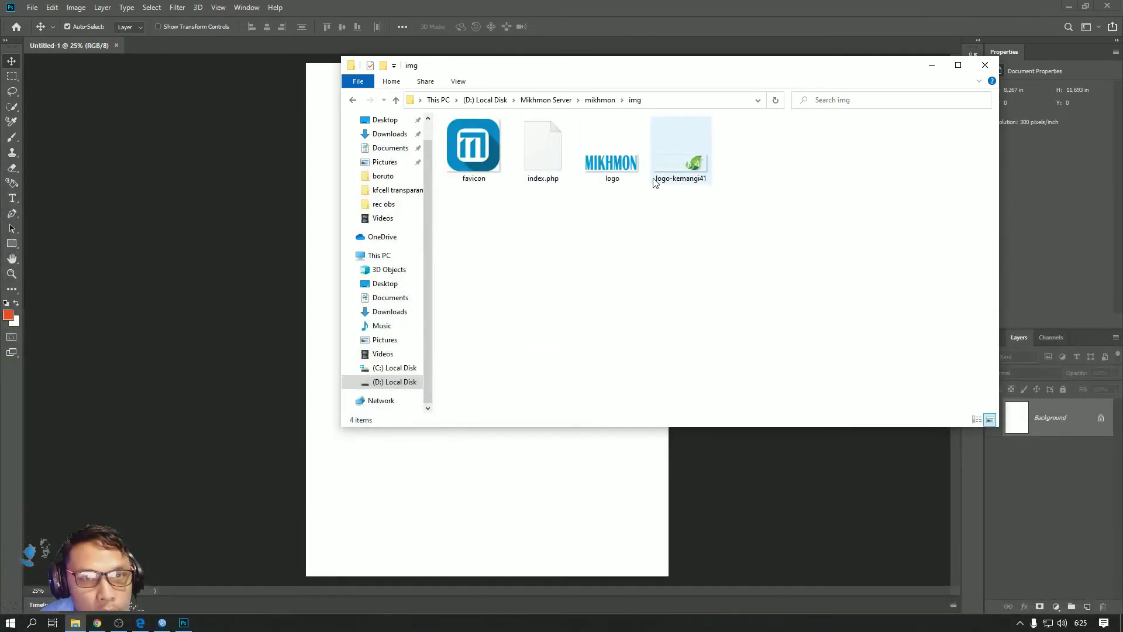
{"action": "left_click", "coordinate": [621, 179]}
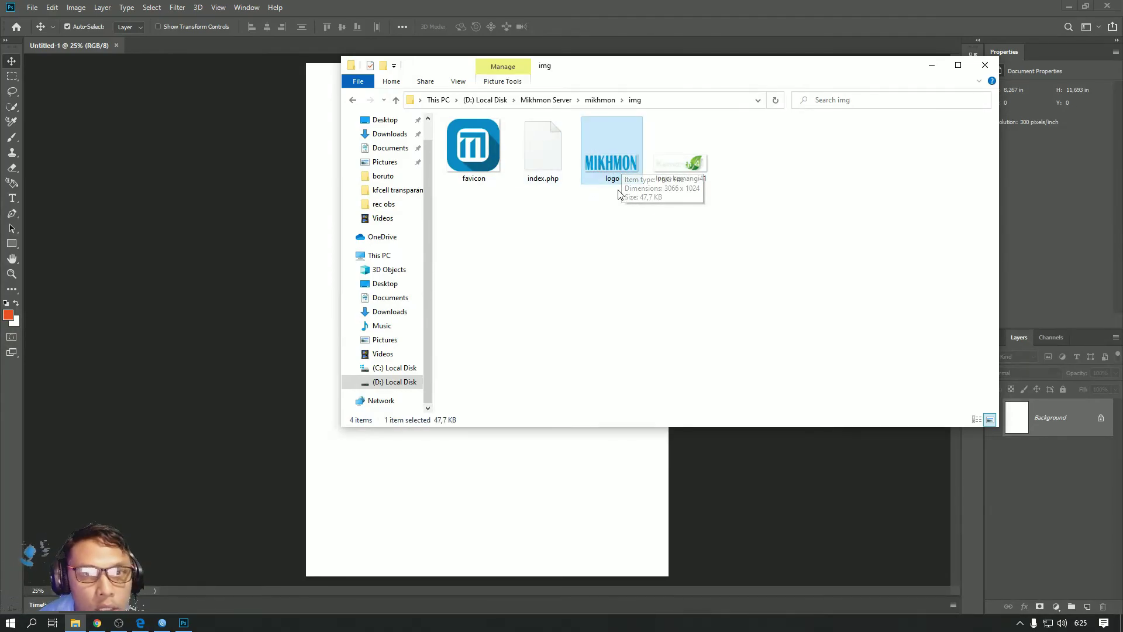
{"action": "left_click_drag", "start_coordinate": [620, 160], "coordinate": [322, 148]}
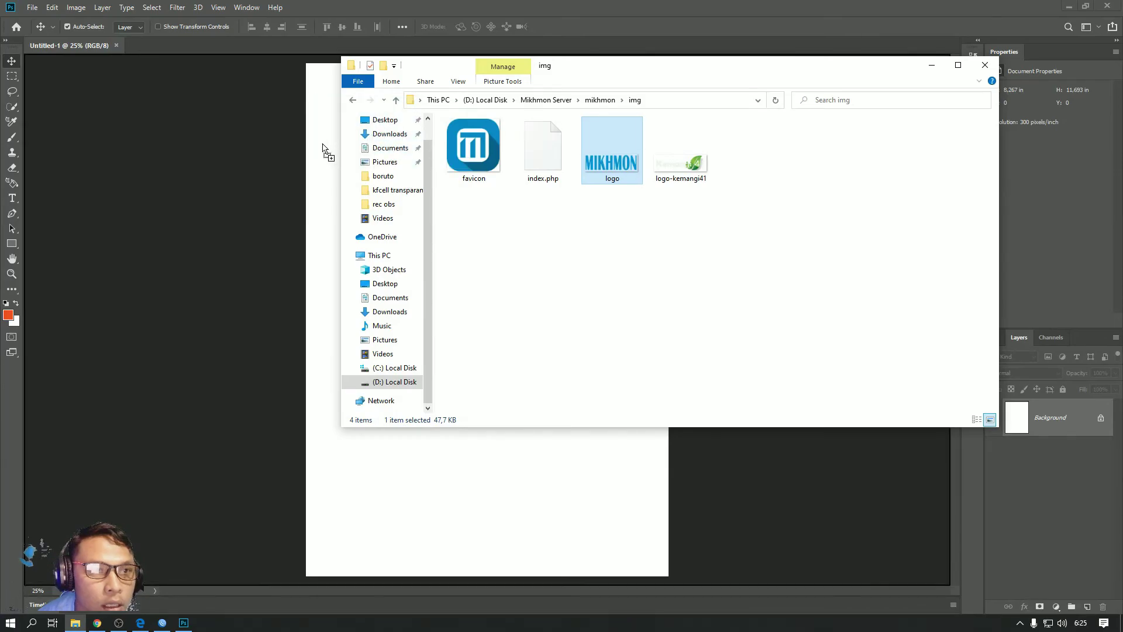
{"action": "left_click_drag", "start_coordinate": [194, 65], "coordinate": [187, 44]}
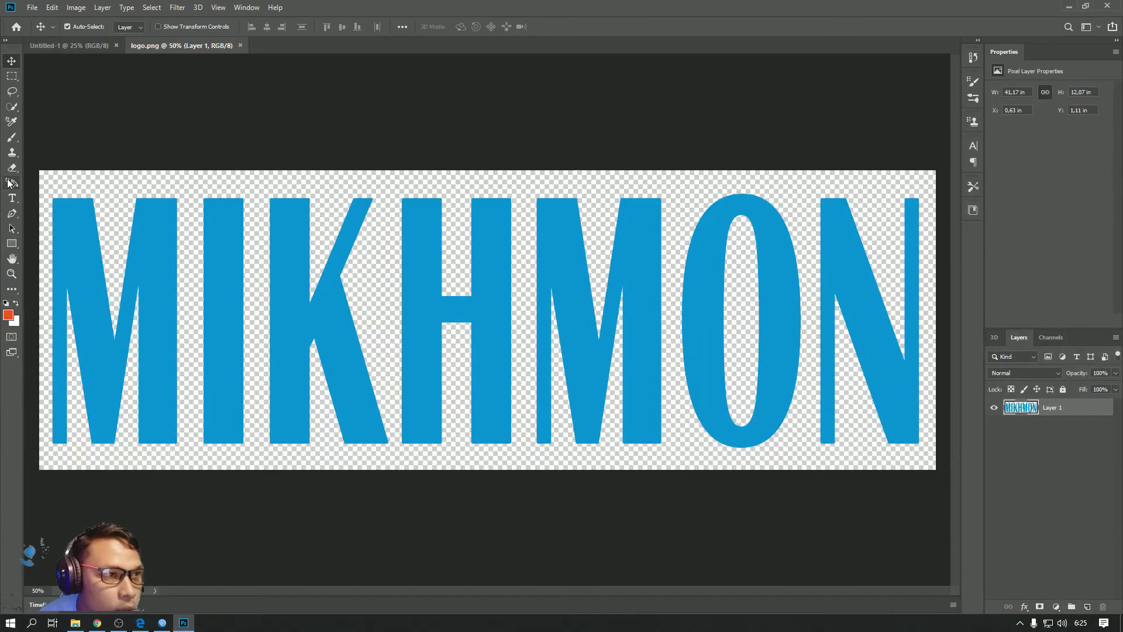
Erase every MIKHMON letter with an enlarged eraser brush, leaving Layer 1 transparent and brush size 200
{"action": "left_click", "coordinate": [5, 39]}
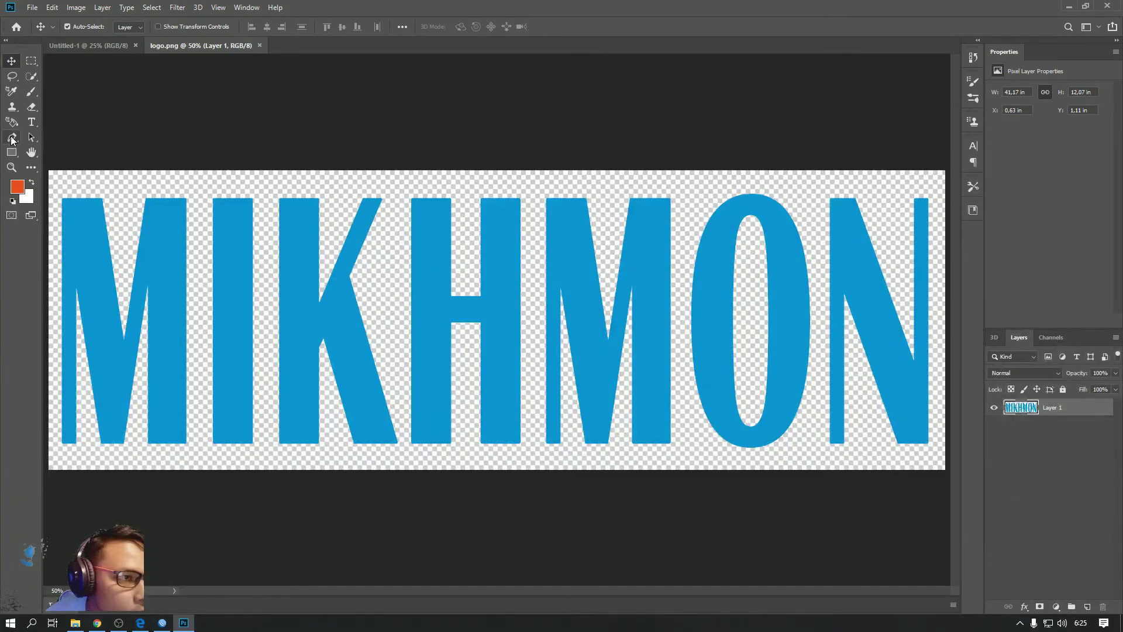
{"action": "left_click", "coordinate": [32, 106]}
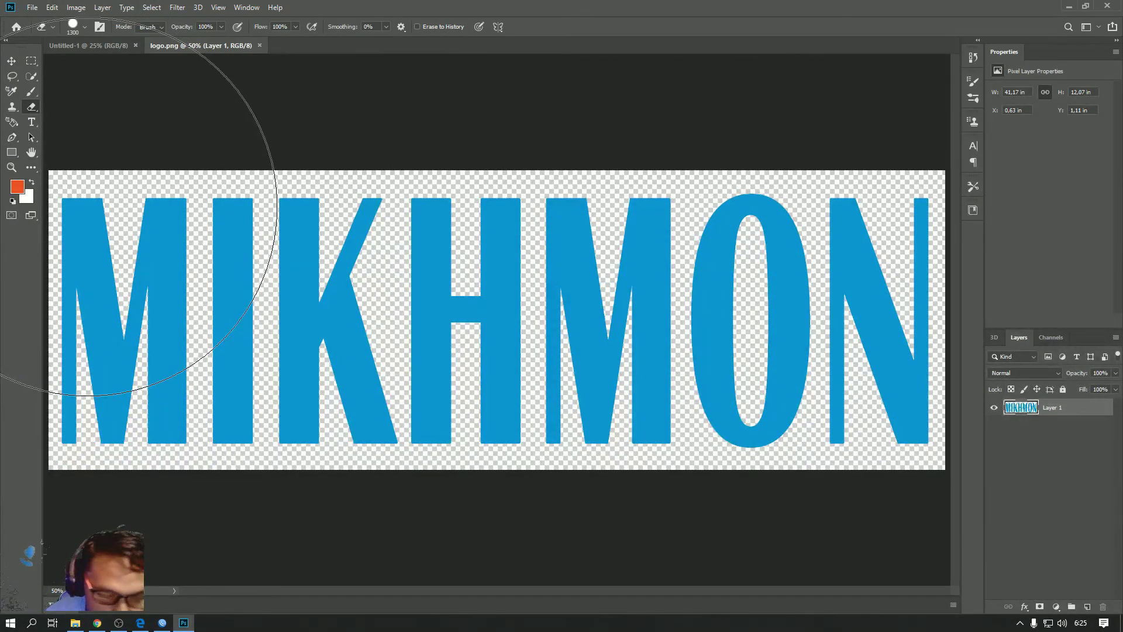
{"action": "key", "text": "bracketright"}
{"action": "key", "text": "bracketright"}
{"action": "key", "text": "bracketright"}
{"action": "key", "text": "bracketright"}
{"action": "key", "text": "bracketright"}
{"action": "key", "text": "bracketright"}
{"action": "key", "text": "bracketright"}
{"action": "key", "text": "bracketright"}
{"action": "key", "text": "bracketright"}
{"action": "key", "text": "bracketright"}
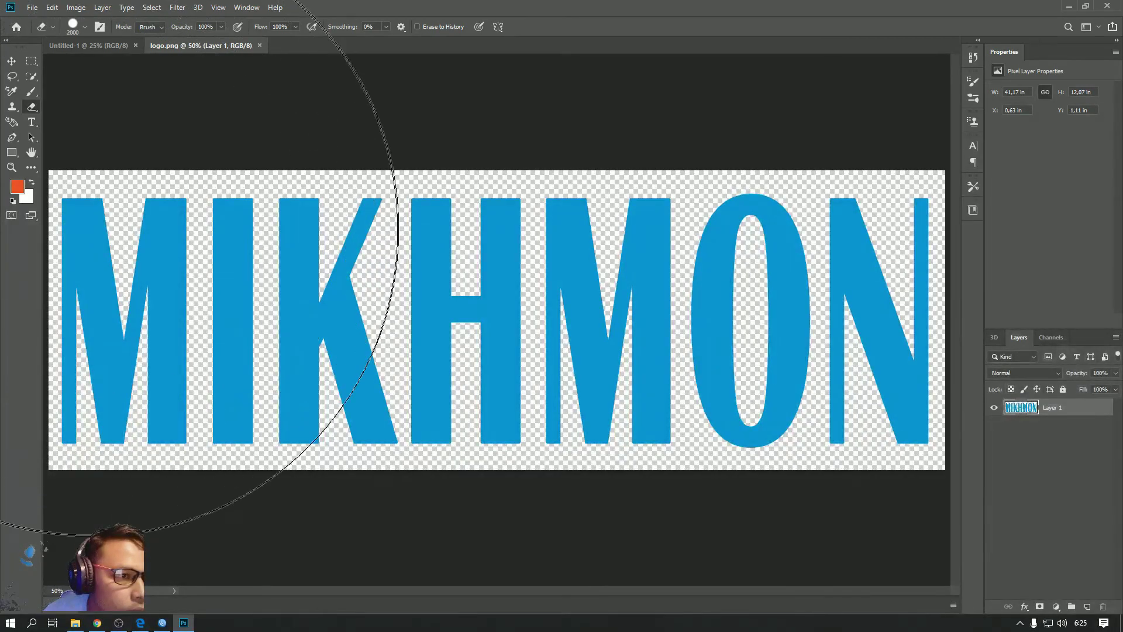
{"action": "left_click", "coordinate": [86, 234]}
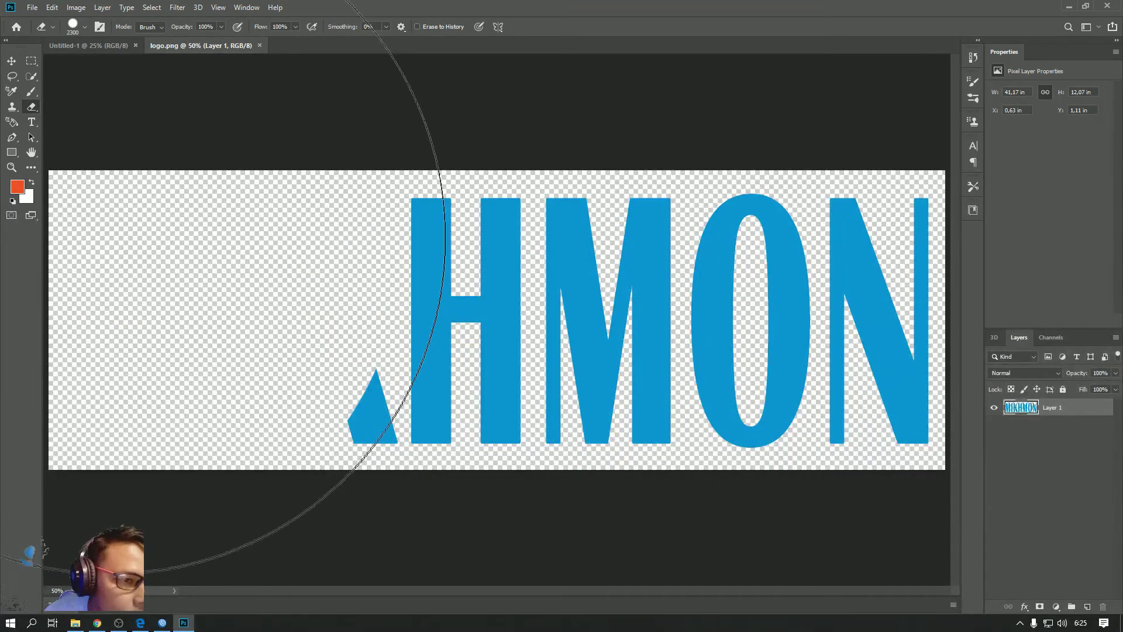
{"action": "key", "text": "bracketleft"}
{"action": "key", "text": "bracketleft"}
{"action": "key", "text": "bracketleft"}
{"action": "key", "text": "bracketleft"}
{"action": "key", "text": "bracketleft"}
{"action": "key", "text": "bracketleft"}
{"action": "key", "text": "bracketleft"}
{"action": "key", "text": "bracketleft"}
{"action": "key", "text": "bracketleft"}
{"action": "key", "text": "bracketleft"}
{"action": "key", "text": "bracketleft"}
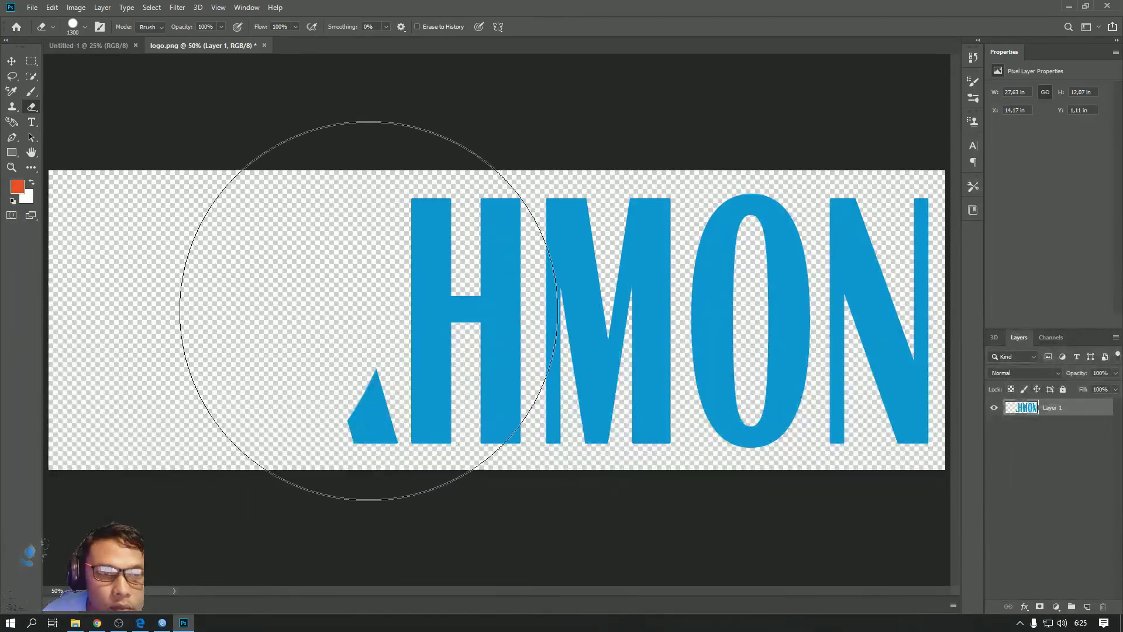
{"action": "left_click", "coordinate": [397, 293]}
{"action": "mouse_move", "coordinate": [478, 292]}
{"action": "left_mouse_down"}
{"action": "mouse_move", "coordinate": [517, 275]}
{"action": "mouse_move", "coordinate": [704, 288]}
{"action": "mouse_move", "coordinate": [774, 381]}
{"action": "left_mouse_up"}
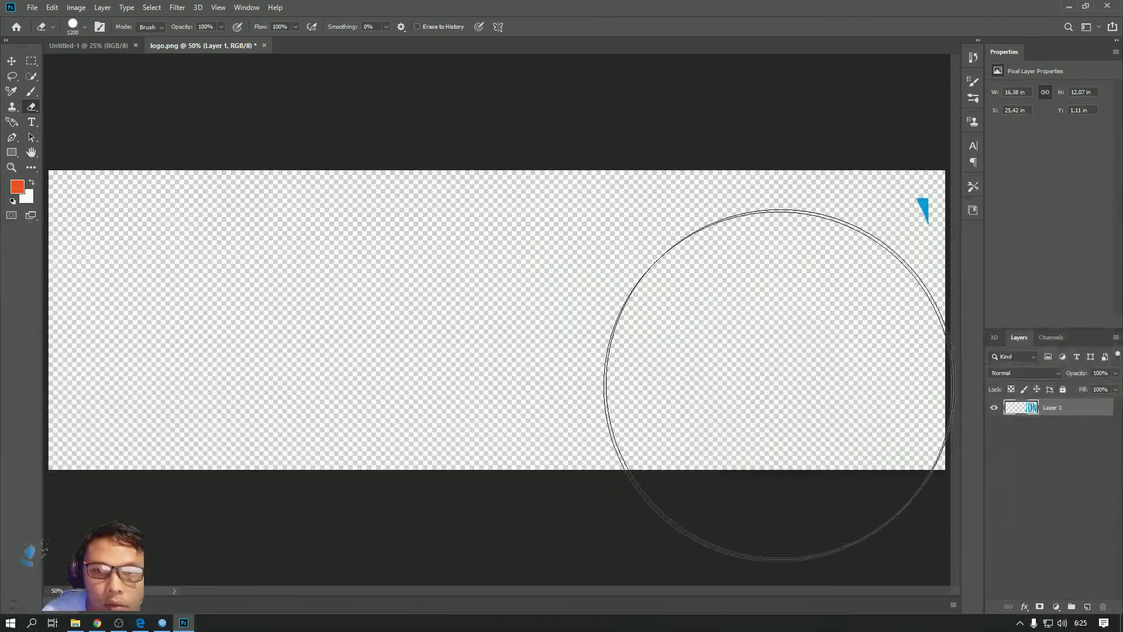
{"action": "left_click", "coordinate": [780, 257]}
{"action": "key", "text": "bracketleft"}
{"action": "key", "text": "bracketleft"}
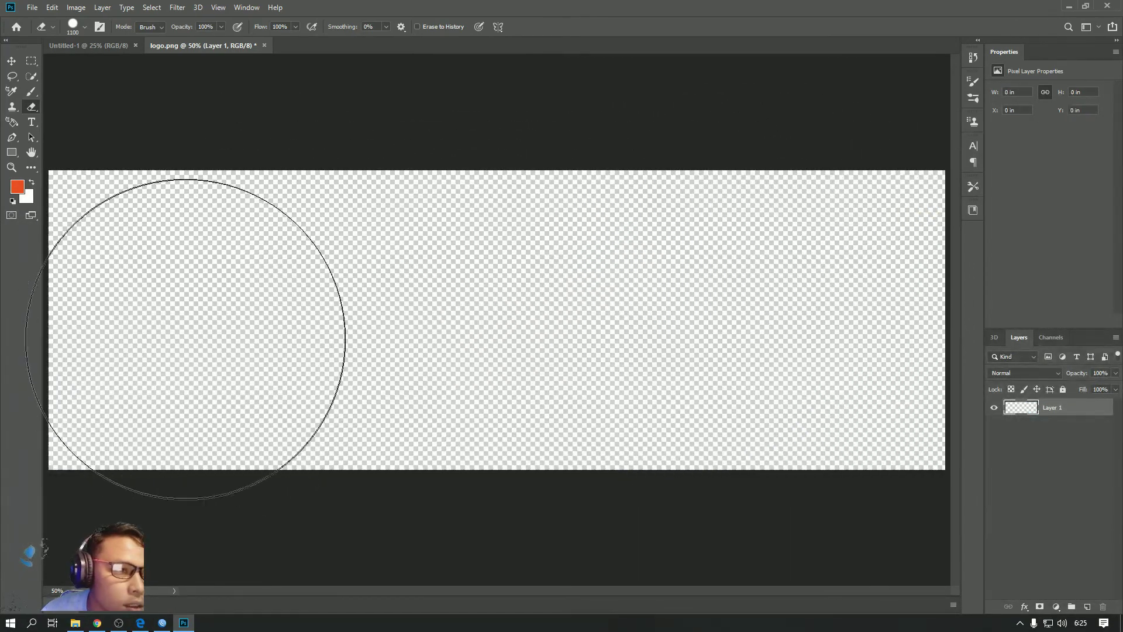
{"action": "key", "text": "bracketleft"}
{"action": "key", "text": "bracketleft"}
{"action": "key", "text": "bracketleft"}
{"action": "key", "text": "bracketleft"}
{"action": "key", "text": "bracketleft"}
{"action": "key", "text": "bracketleft"}
{"action": "key", "text": "bracketleft"}
{"action": "key", "text": "bracketleft"}
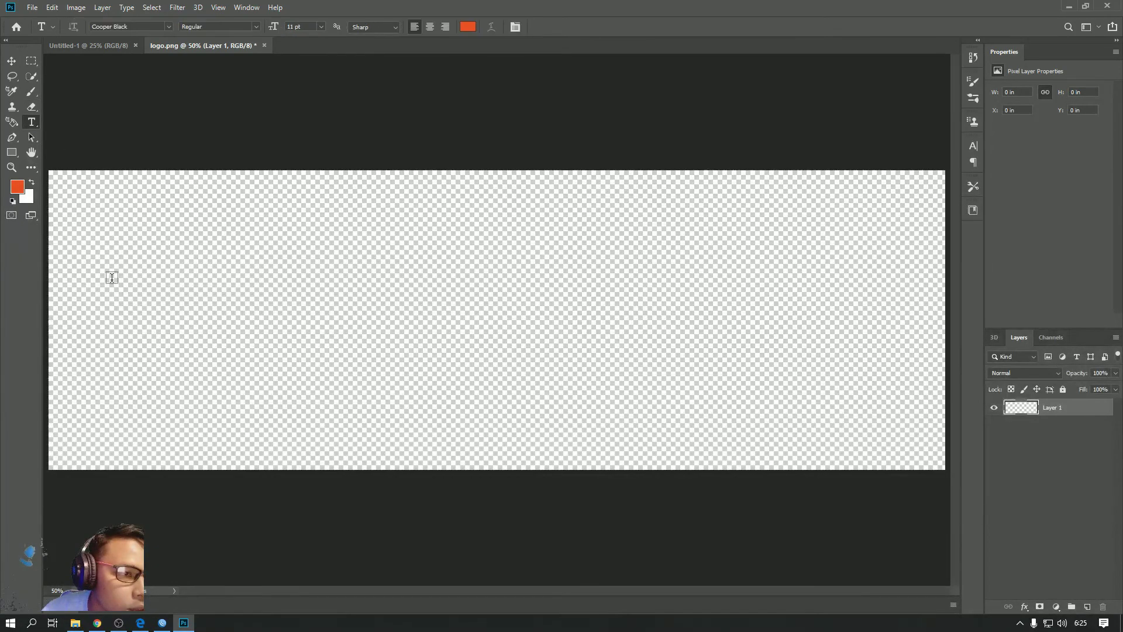
Add orange Cooper Black KF CELL text and move it toward the canvas's upper left
{"action": "left_click", "coordinate": [92, 341]}
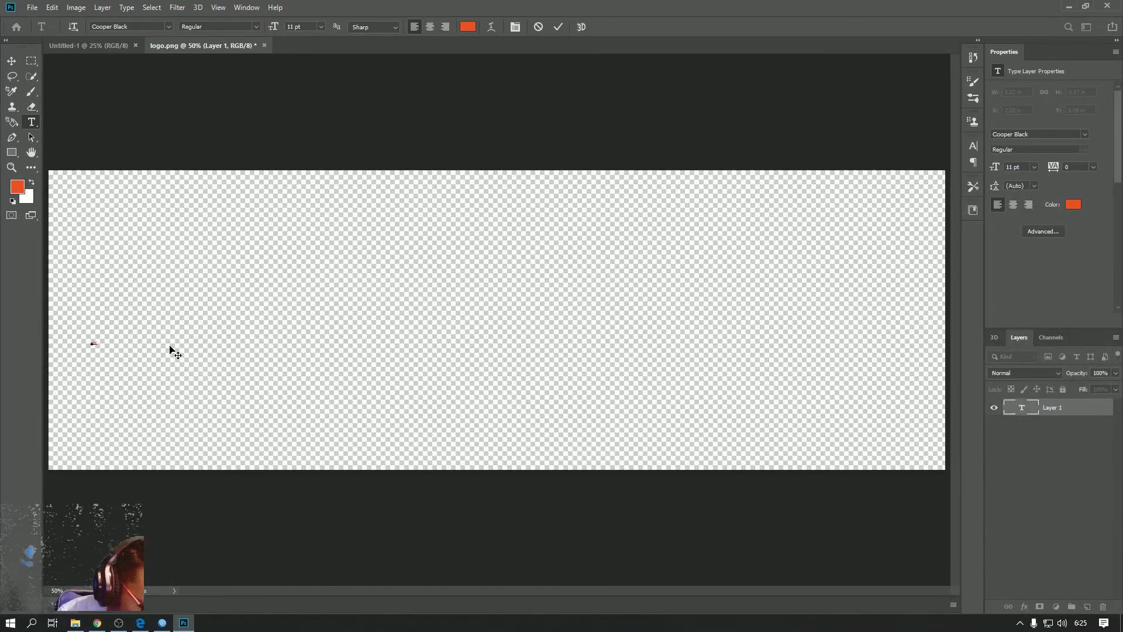
{"action": "type", "text": "er"}
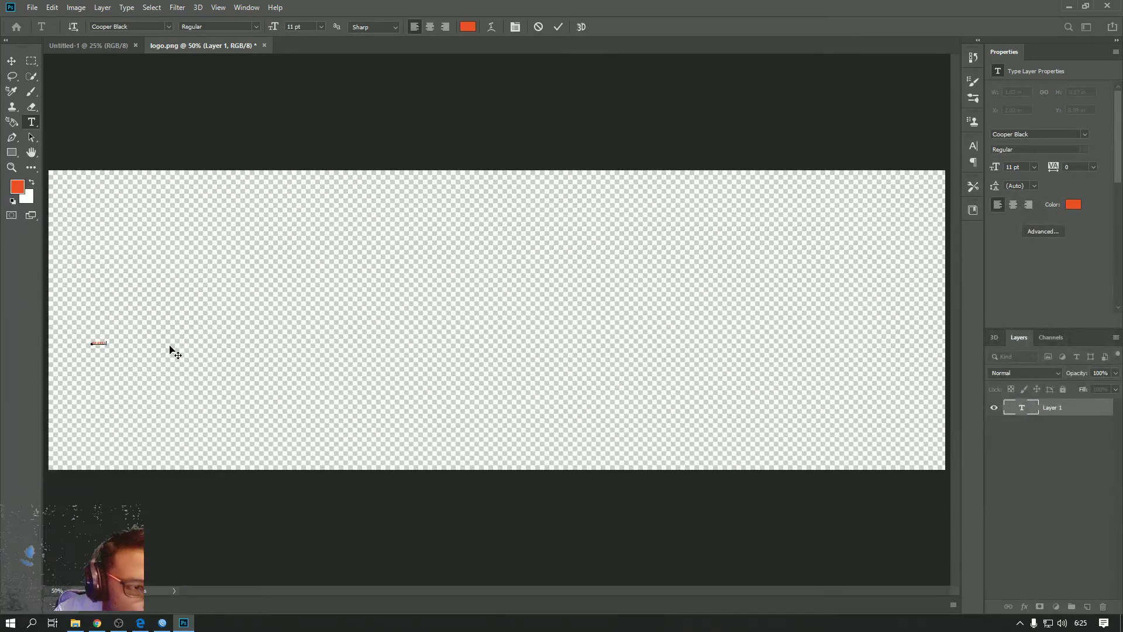
{"action": "key", "text": "ctrl+a"}
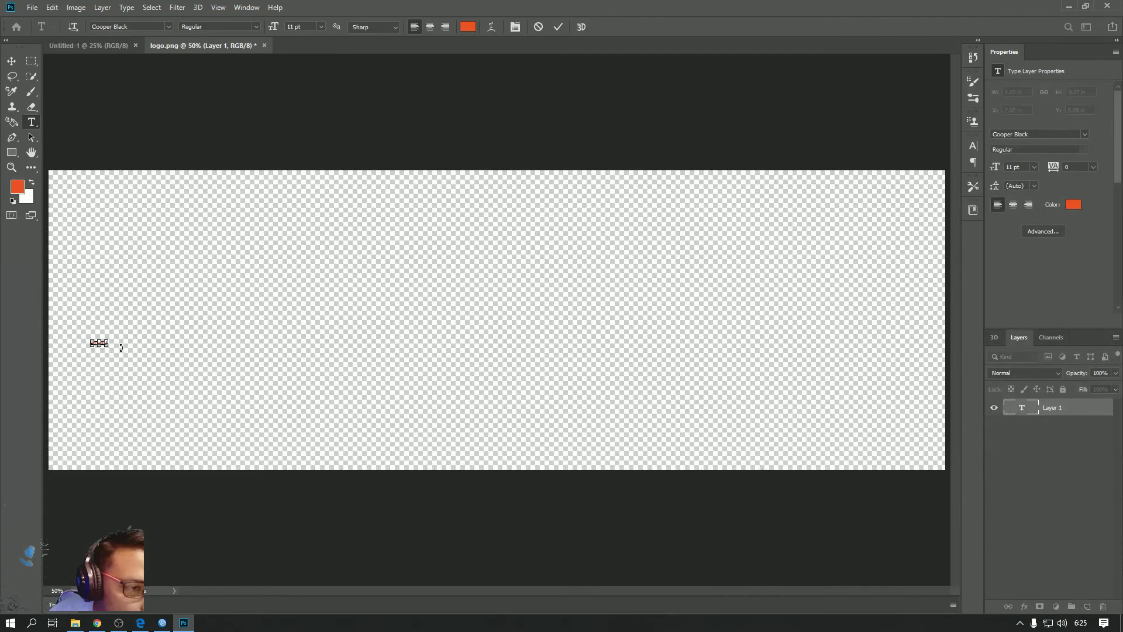
{"action": "left_click_drag", "start_coordinate": [109, 340], "coordinate": [359, 286]}
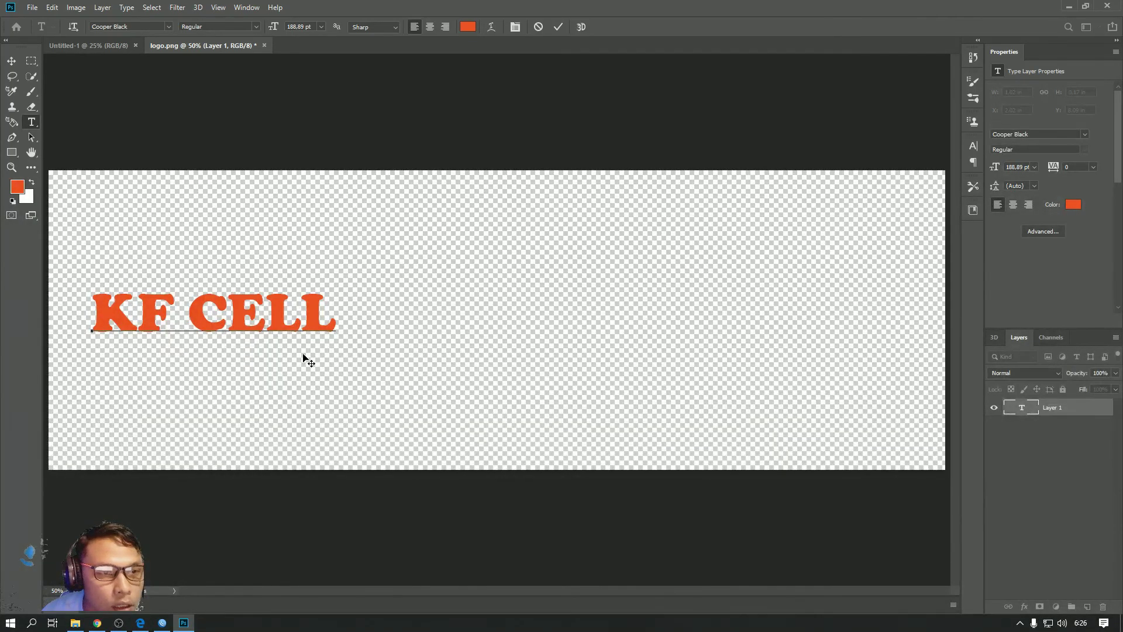
{"action": "left_click_drag", "start_coordinate": [295, 393], "coordinate": [281, 297]}
Scale the KF CELL text to about 818 pt to span the canvas width, then commit it
{"action": "key", "text": "ctrl"}
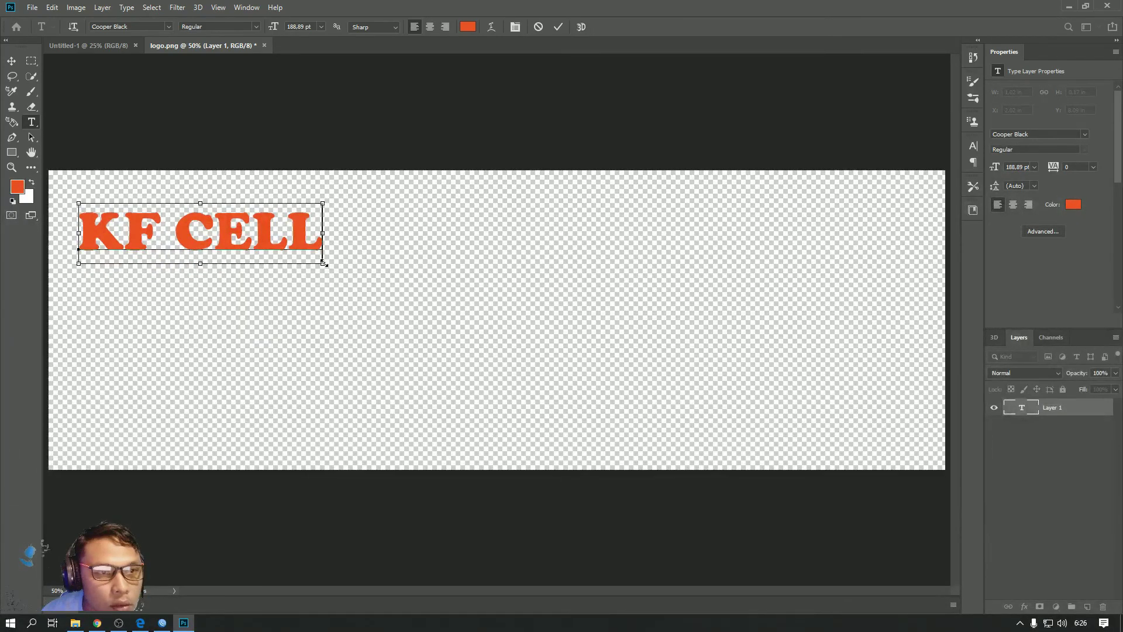
{"action": "left_click_drag", "start_coordinate": [323, 263], "coordinate": [630, 457]}
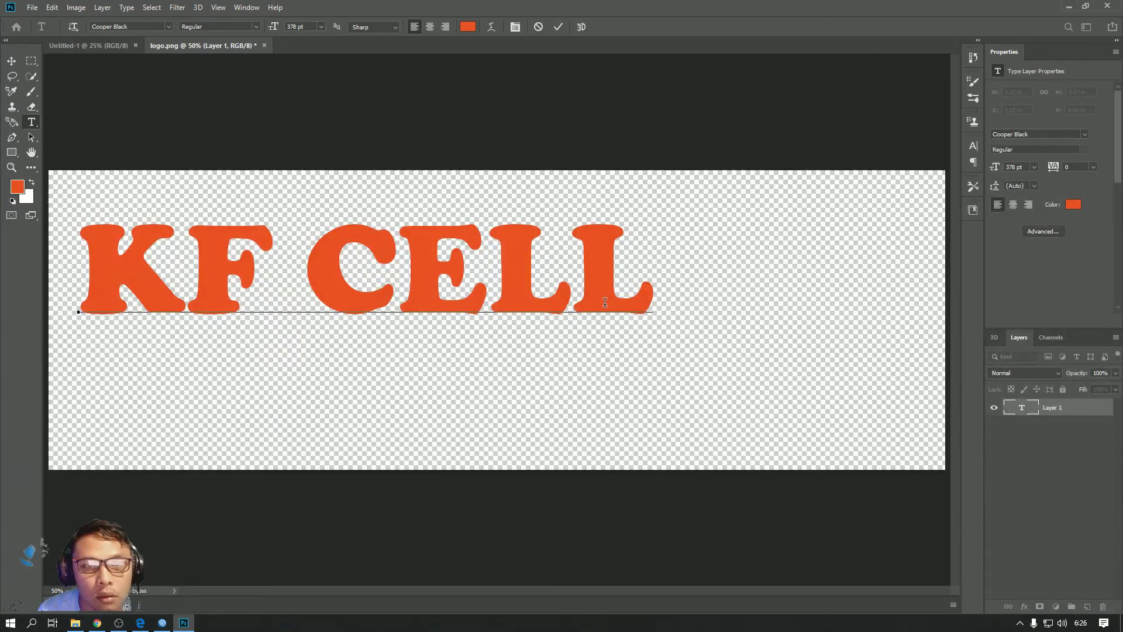
{"action": "key", "text": "ctrl"}
{"action": "left_click_drag", "start_coordinate": [652, 341], "coordinate": [887, 500]}
{"action": "key", "text": "ctrl"}
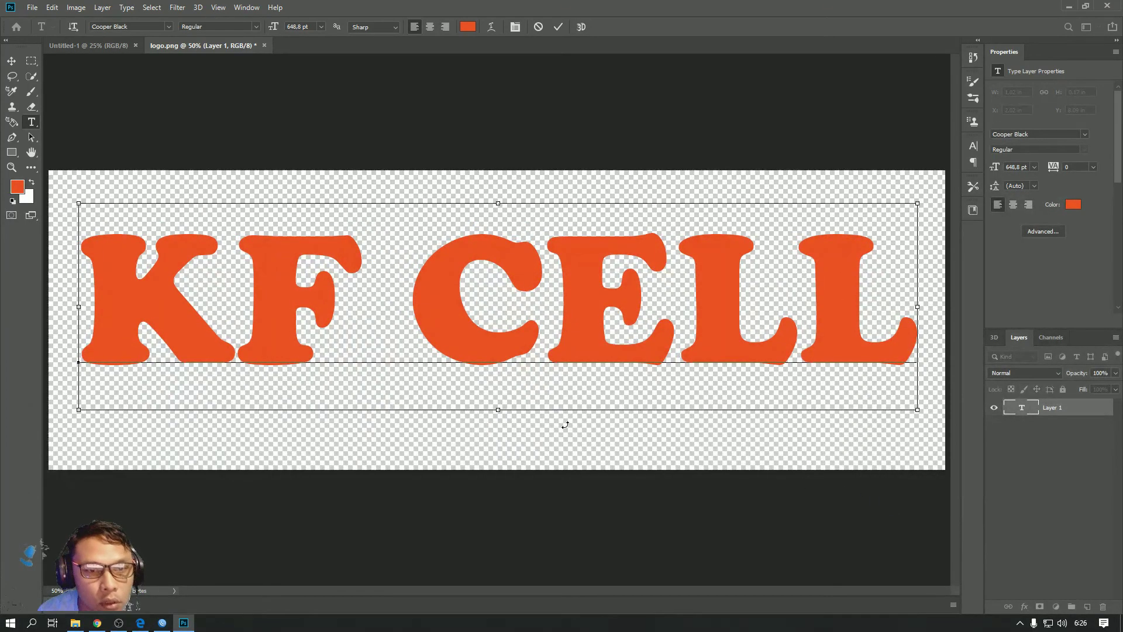
{"action": "left_click_drag", "start_coordinate": [498, 413], "coordinate": [503, 462]}
{"action": "key", "text": "ctrl"}
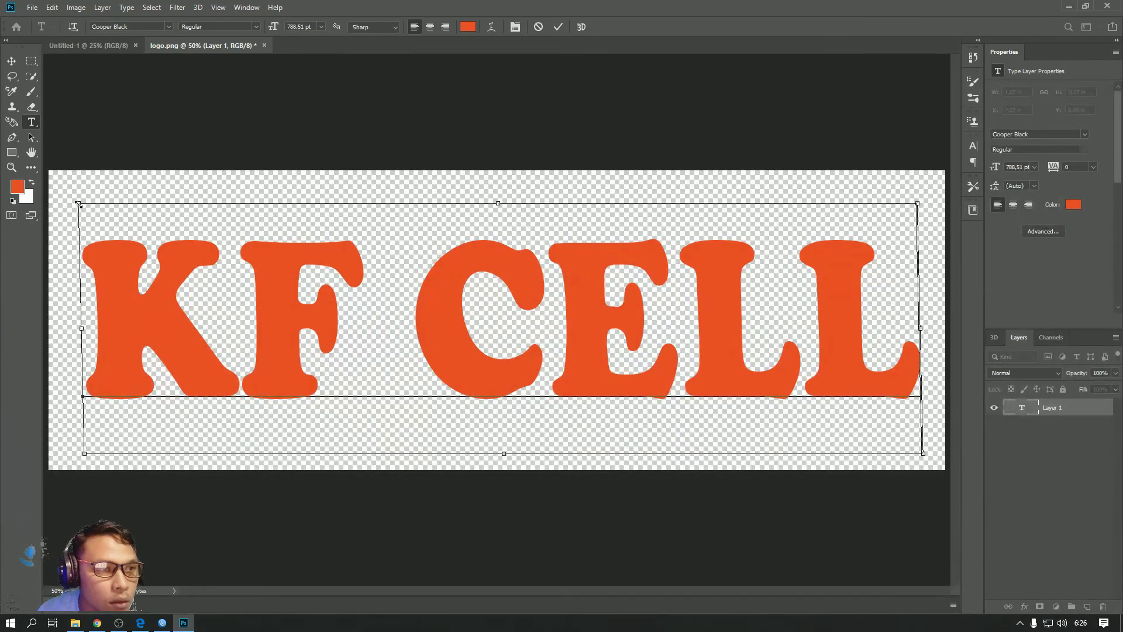
{"action": "left_click_drag", "start_coordinate": [64, 198], "coordinate": [60, 182]}
{"action": "left_click_drag", "start_coordinate": [917, 197], "coordinate": [928, 192]}
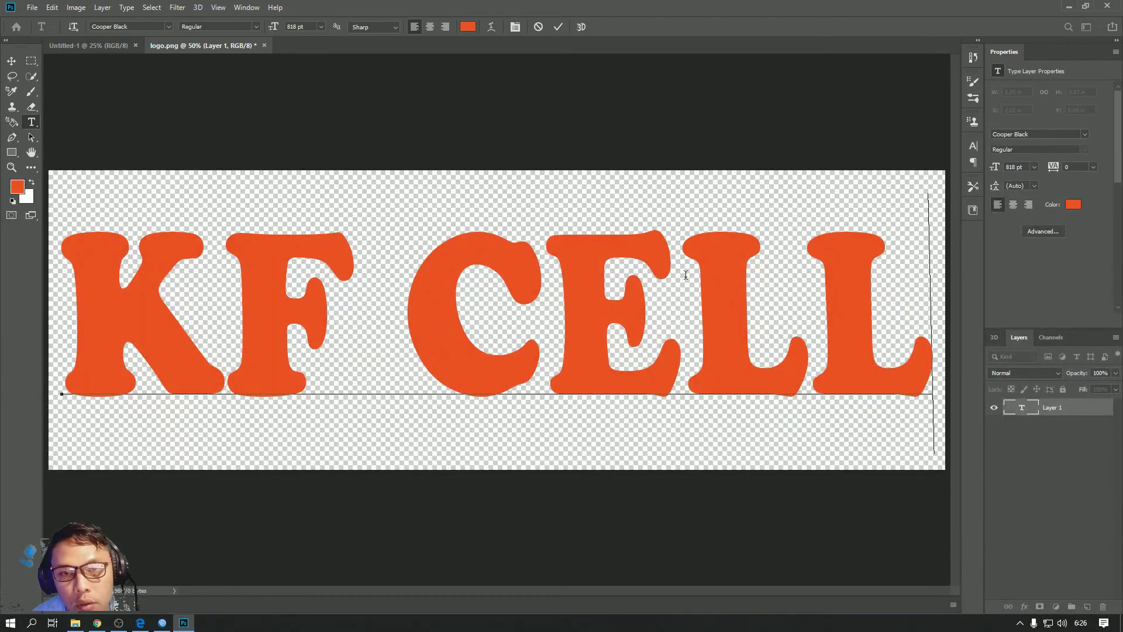
{"action": "left_click", "coordinate": [12, 61]}
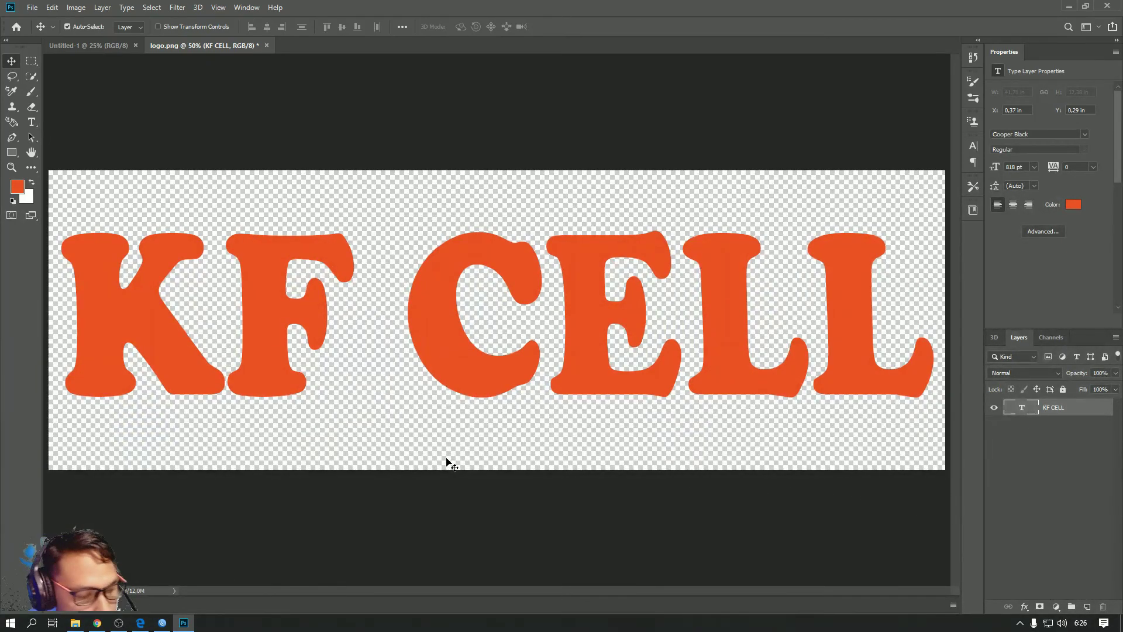
Save the KF CELL design over logo.png in the Mikhmon img folder and view that folder
{"action": "key", "text": "ctrl+s"}
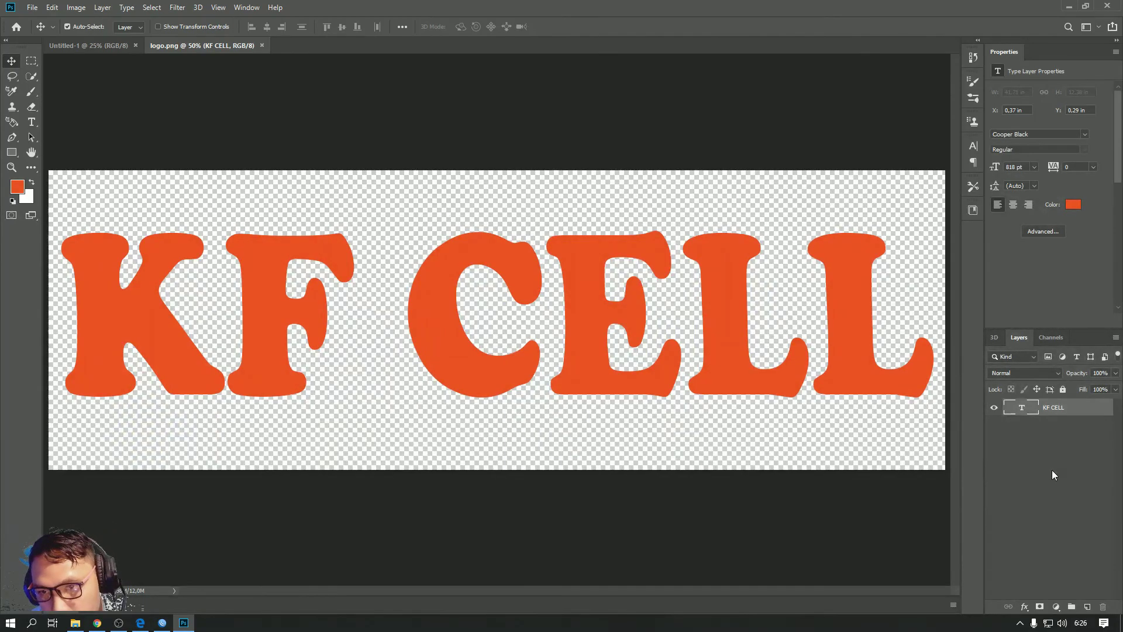
{"action": "left_click", "coordinate": [32, 8]}
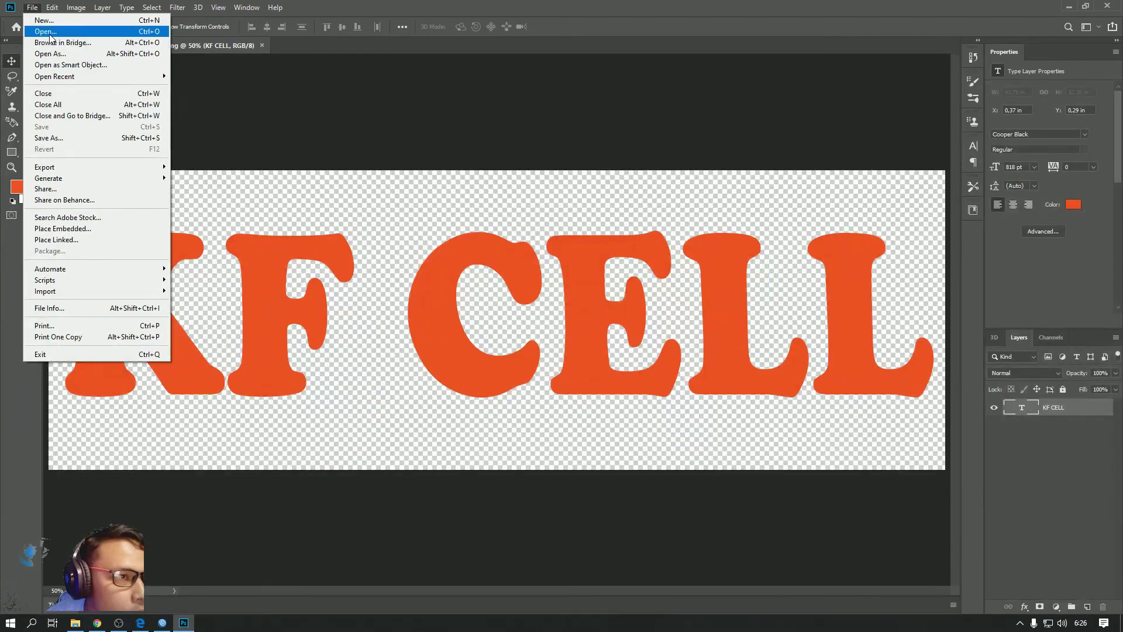
{"action": "left_click", "coordinate": [66, 138]}
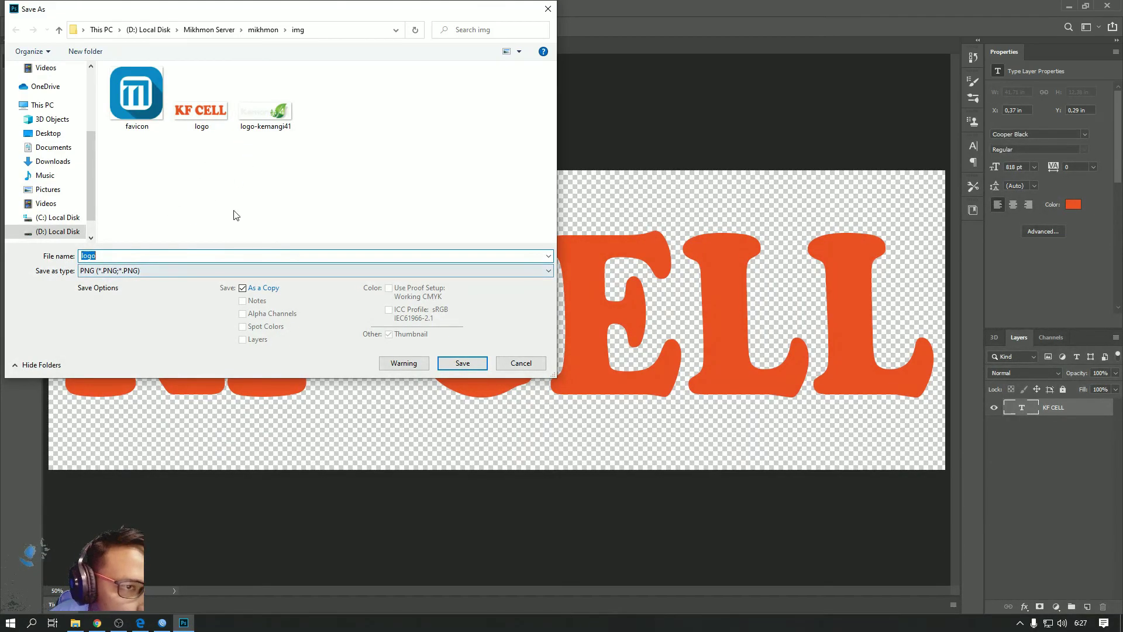
{"action": "left_click", "coordinate": [466, 367]}
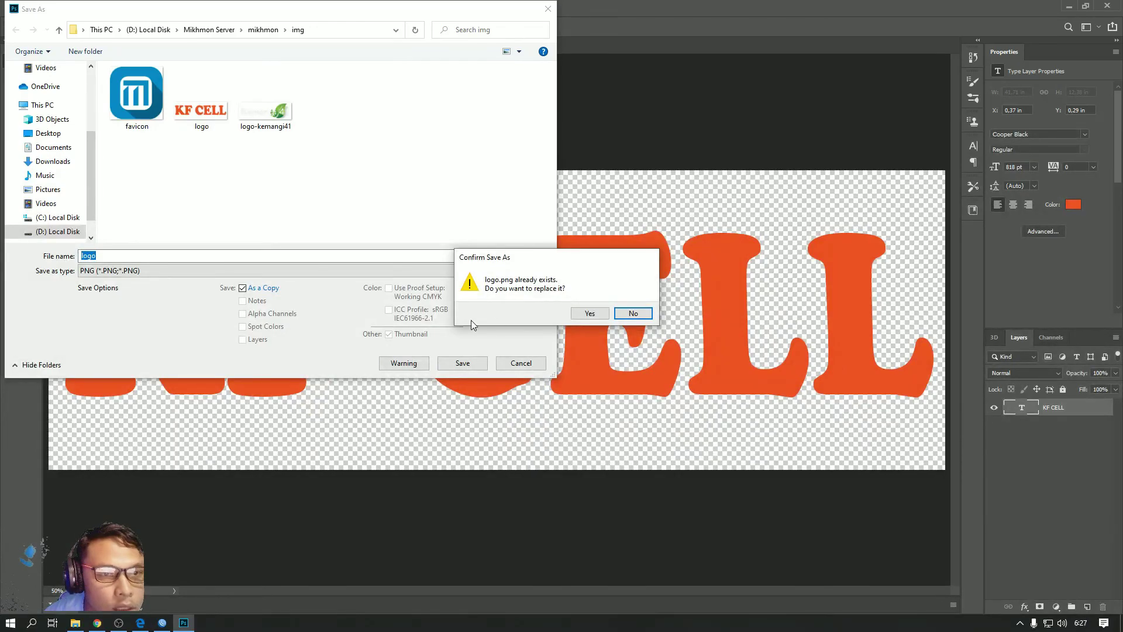
{"action": "left_click", "coordinate": [589, 314]}
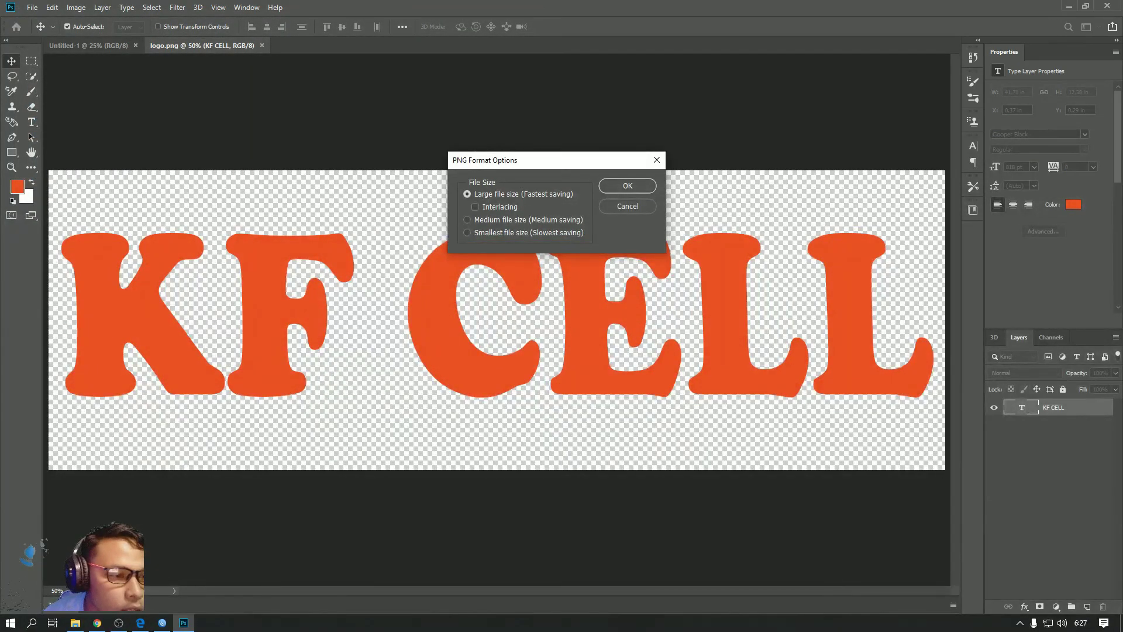
{"action": "left_click", "coordinate": [75, 623]}
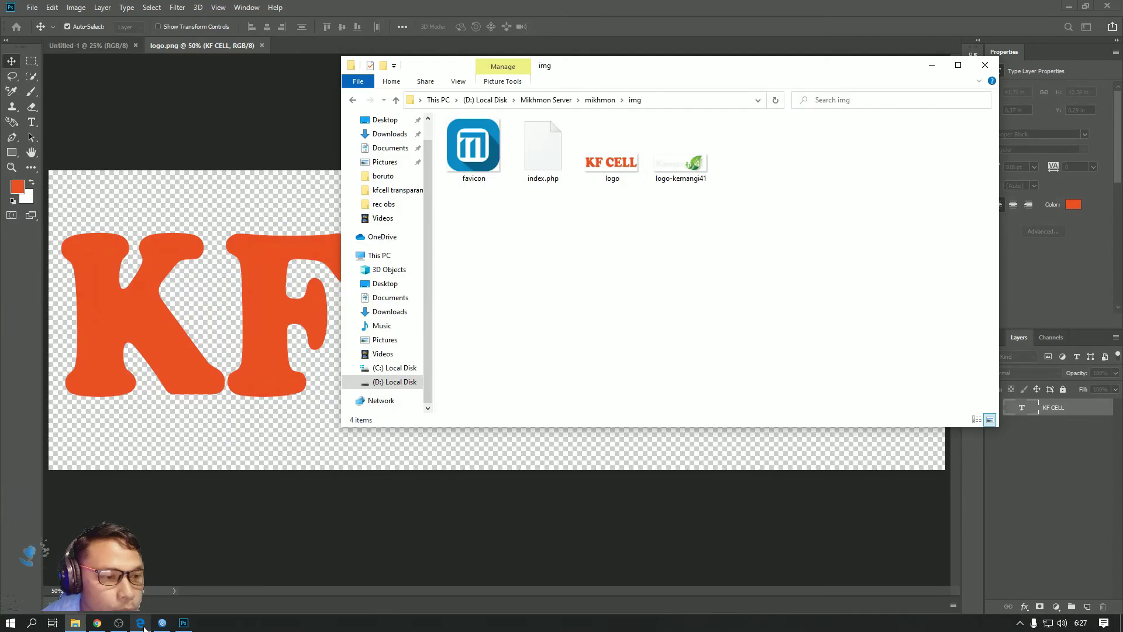
Open the QR voucher print page for the warungcopy paket-1k users, dismissing the Print dialog
{"action": "left_click", "coordinate": [141, 622]}
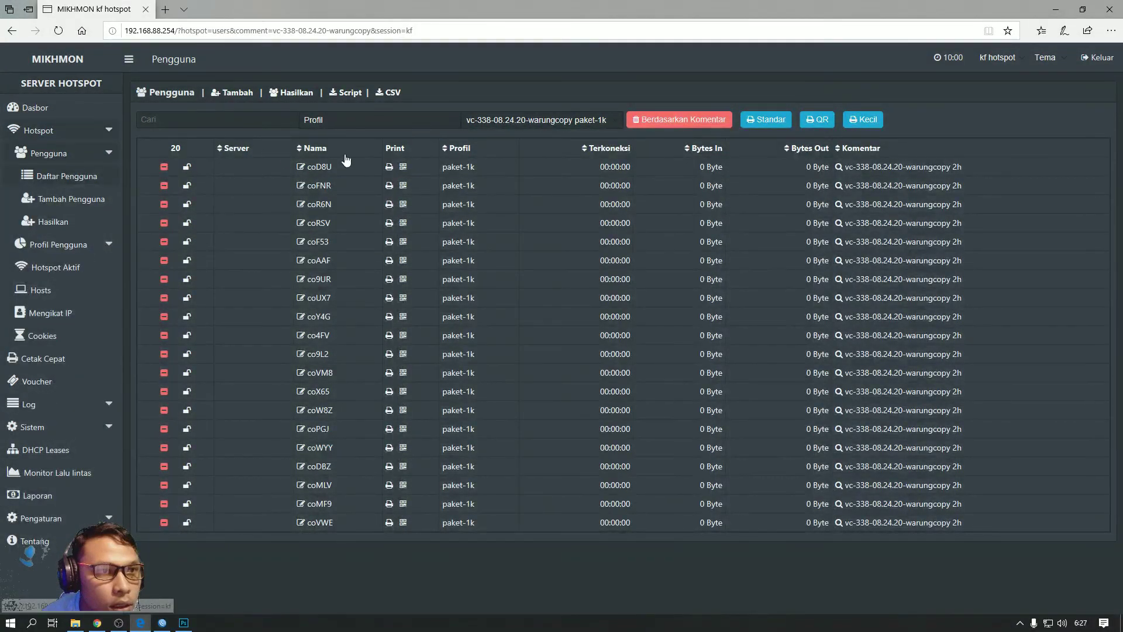
{"action": "left_click", "coordinate": [817, 119]}
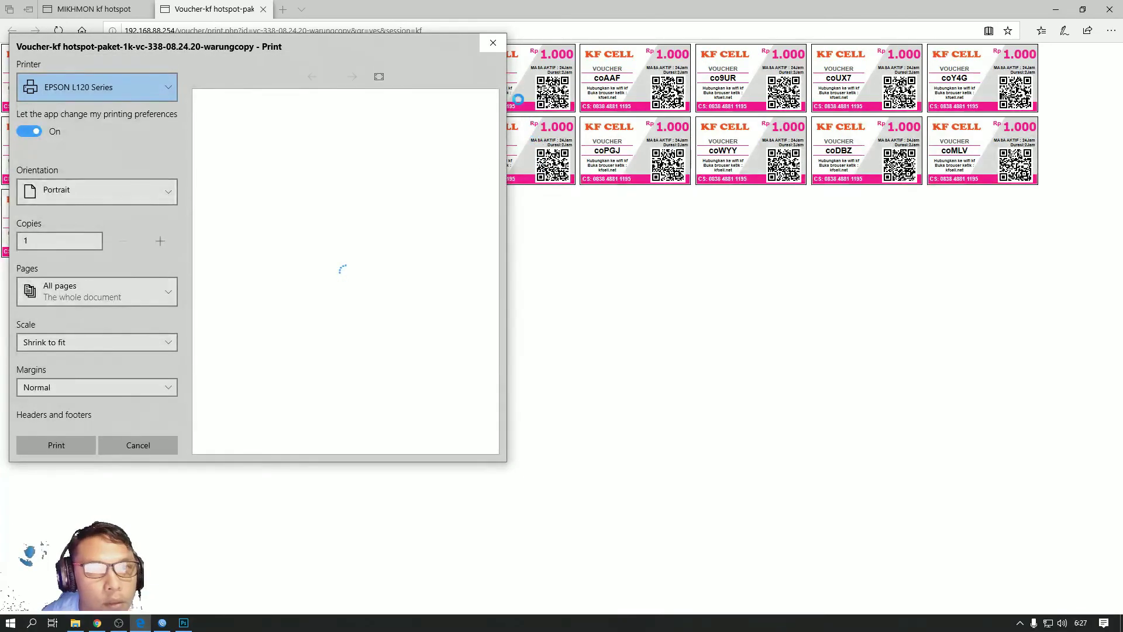
{"action": "left_click", "coordinate": [493, 42]}
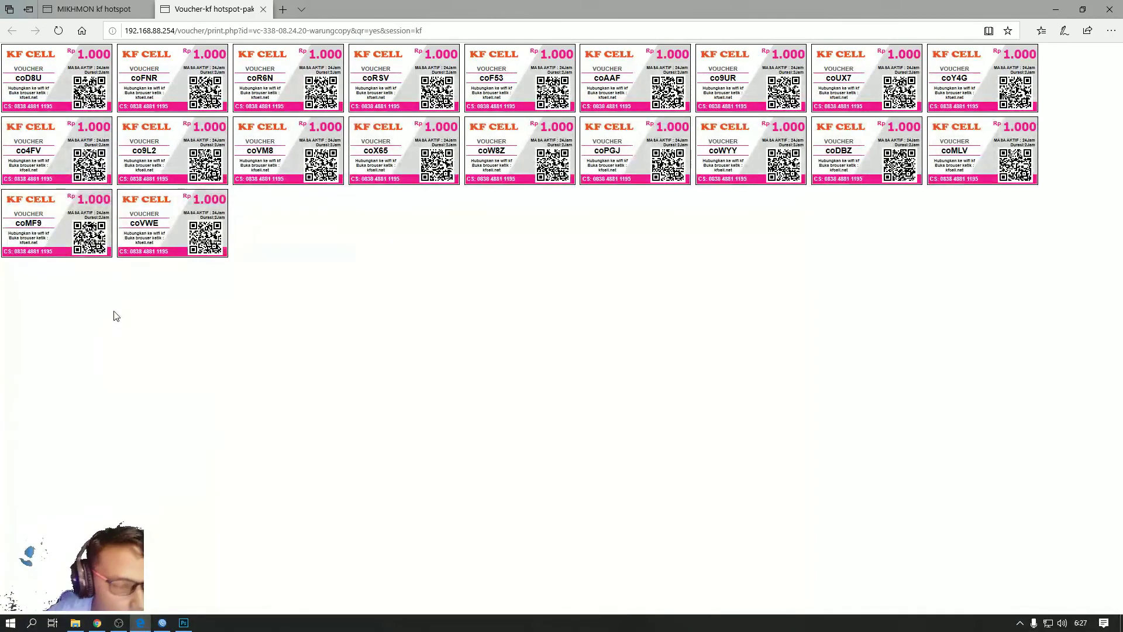
Zoom in and select the contact number, kfcell.net and browser-instruction lines on the coRSV voucher
{"action": "scroll", "coordinate": [145, 250], "scroll_direction": "up", "scroll_amount": 2}
{"action": "scroll", "coordinate": [145, 251], "scroll_direction": "up", "scroll_amount": 4}
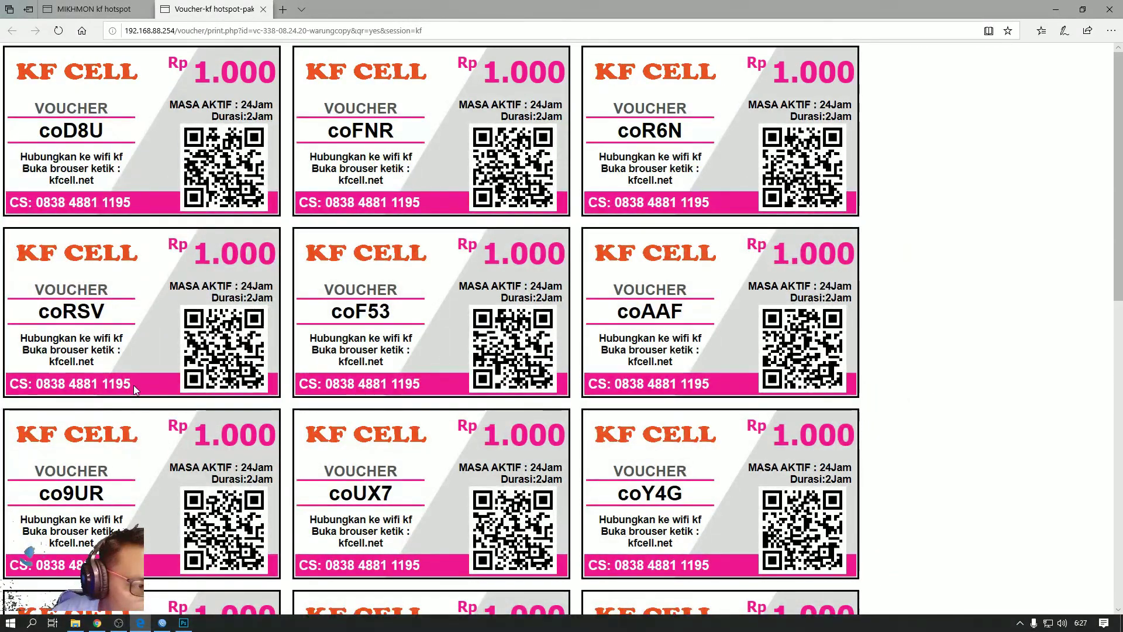
{"action": "left_click_drag", "start_coordinate": [131, 383], "coordinate": [66, 386]}
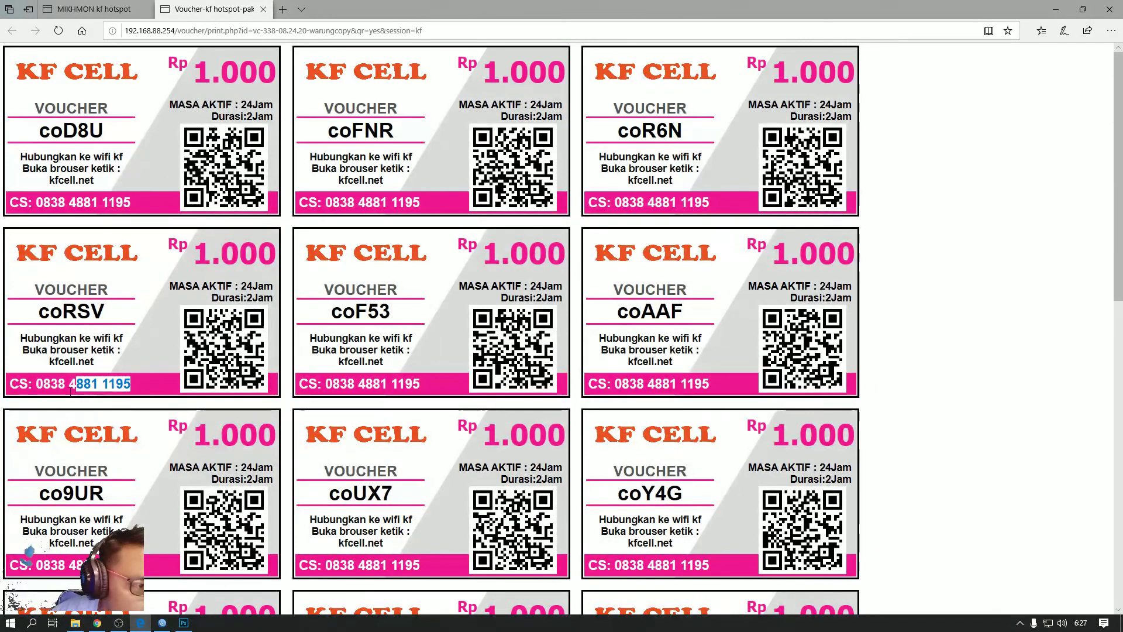
{"action": "left_click", "coordinate": [88, 367]}
{"action": "double_click", "coordinate": [88, 367]}
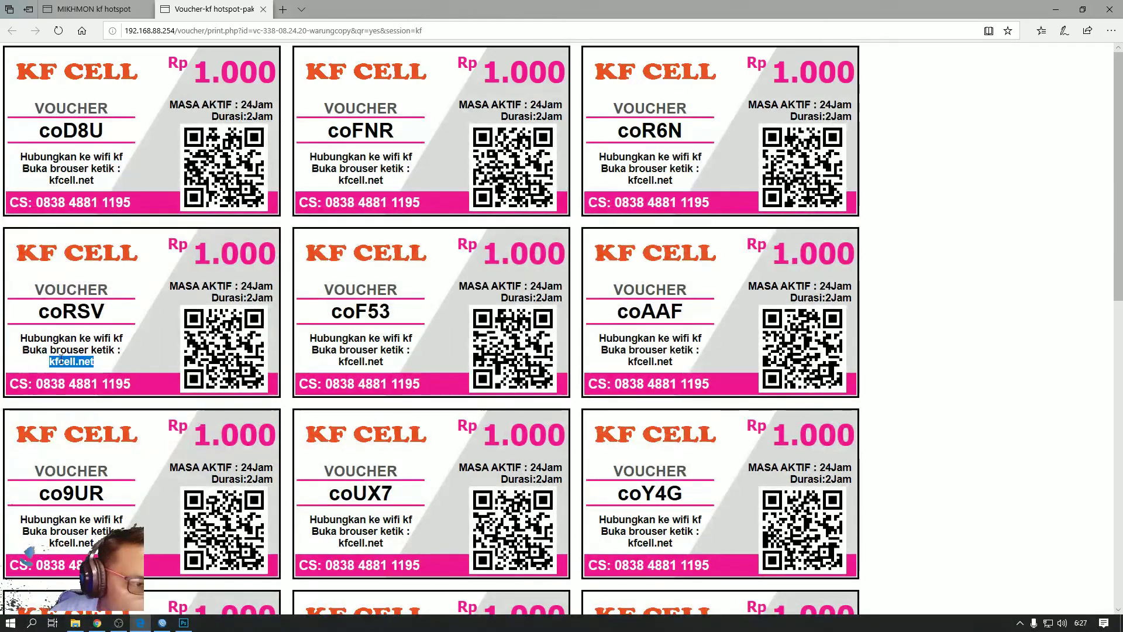
{"action": "left_click_drag", "start_coordinate": [22, 349], "coordinate": [116, 345]}
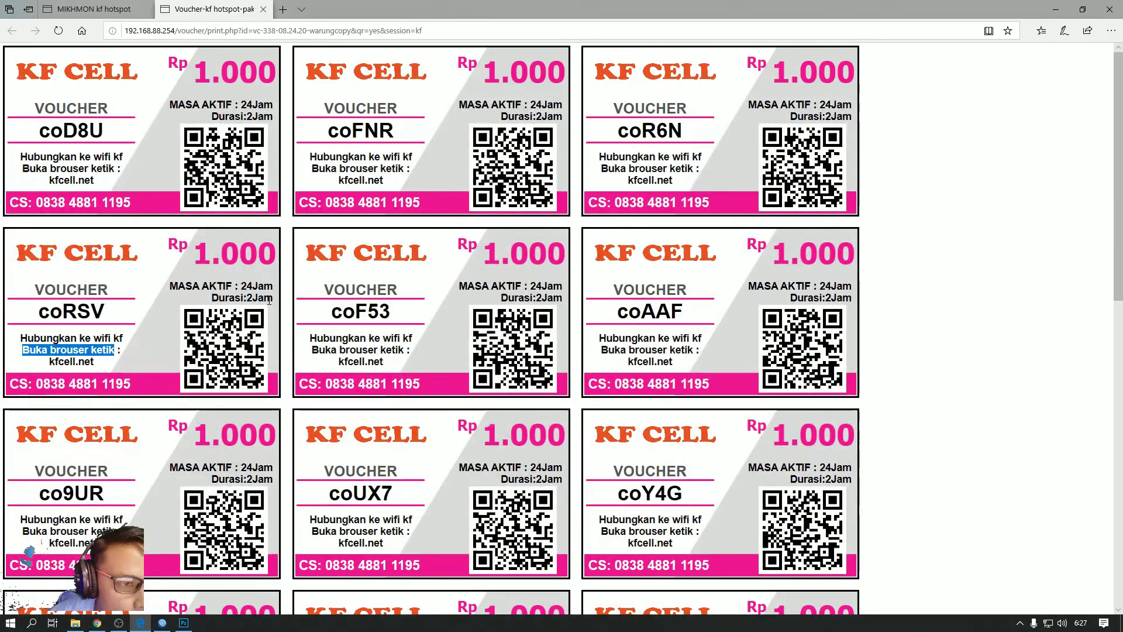
Zoom back out and preview printing all 20 vouchers on one portrait page
{"action": "scroll", "coordinate": [253, 298], "scroll_direction": "down", "scroll_amount": 4, "text": "ctrl"}
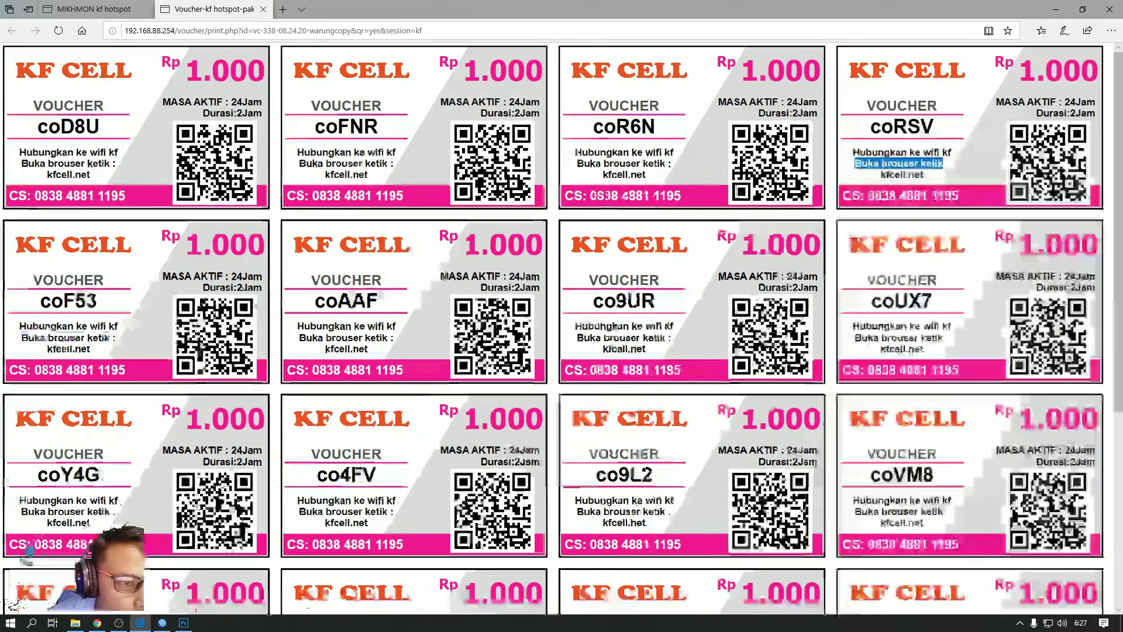
{"action": "scroll", "coordinate": [253, 301], "scroll_direction": "down", "scroll_amount": 3, "text": "ctrl"}
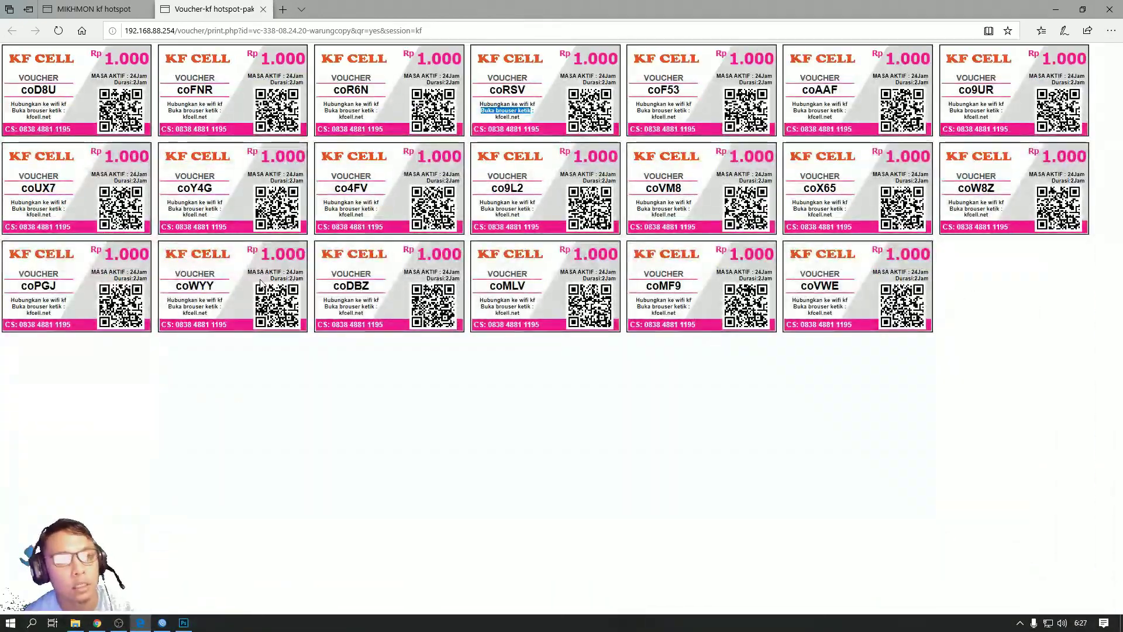
{"action": "key", "text": "ctrl+p"}
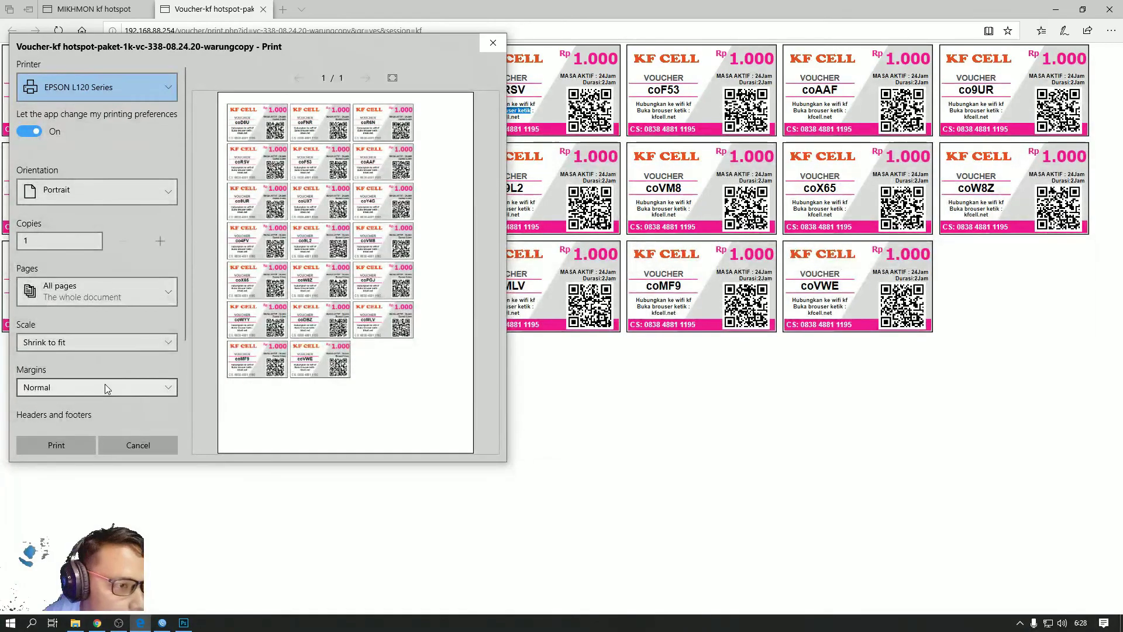
Keep Color mode at Color under More settings, confirm, then close the Print dialog unprinted
{"action": "scroll", "coordinate": [153, 356], "scroll_direction": "down", "scroll_amount": 2}
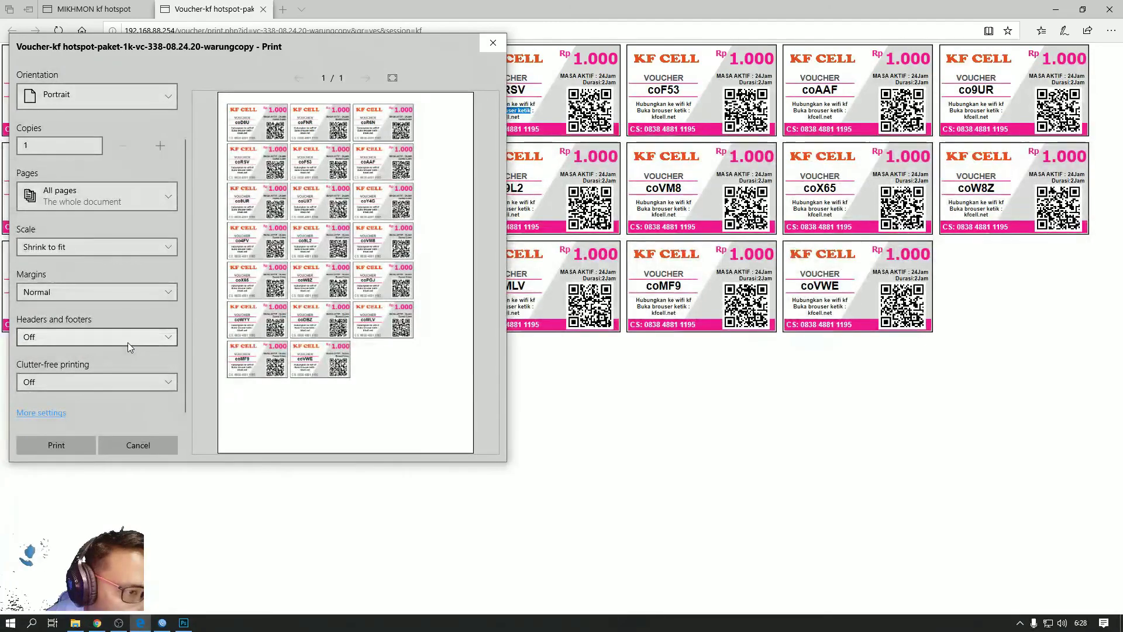
{"action": "left_click", "coordinate": [41, 413]}
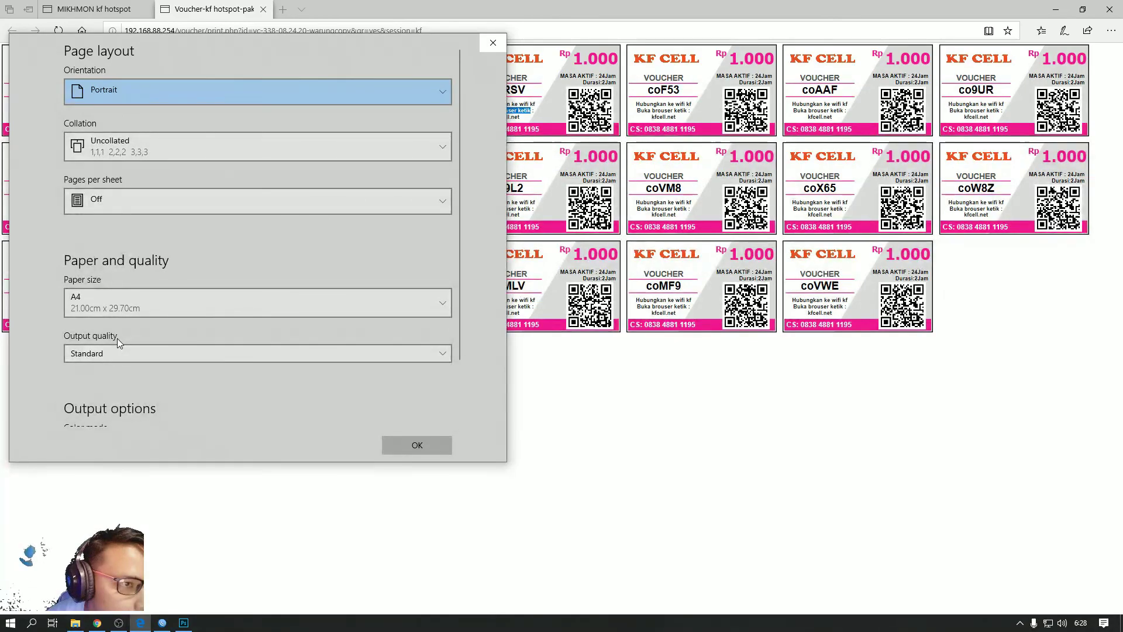
{"action": "scroll", "coordinate": [171, 328], "scroll_direction": "down", "scroll_amount": 1}
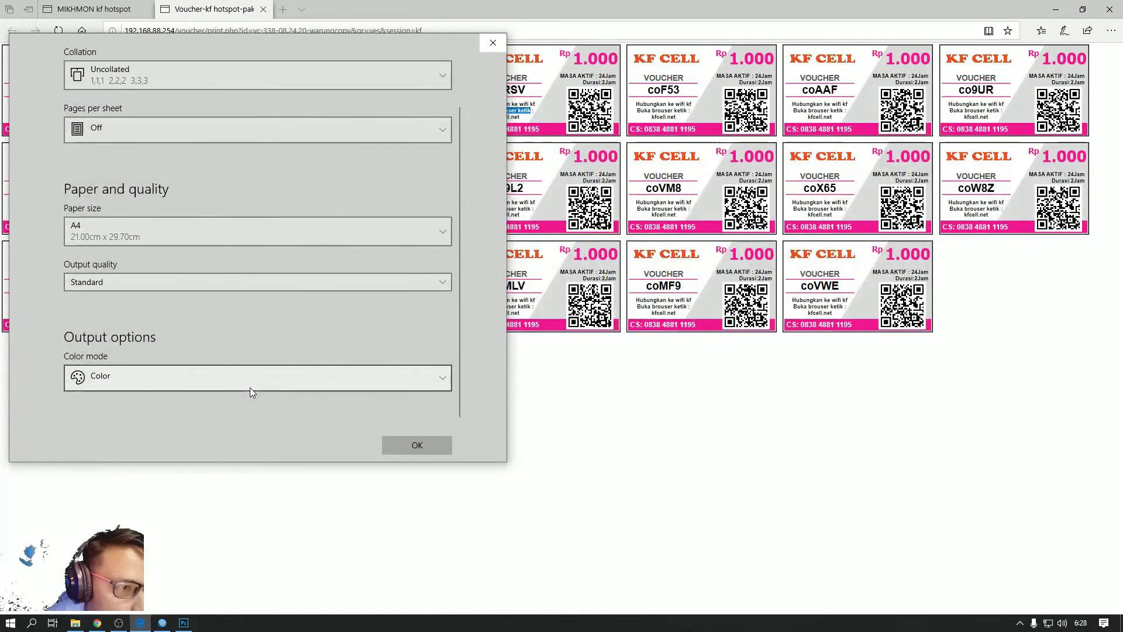
{"action": "left_click", "coordinate": [272, 388]}
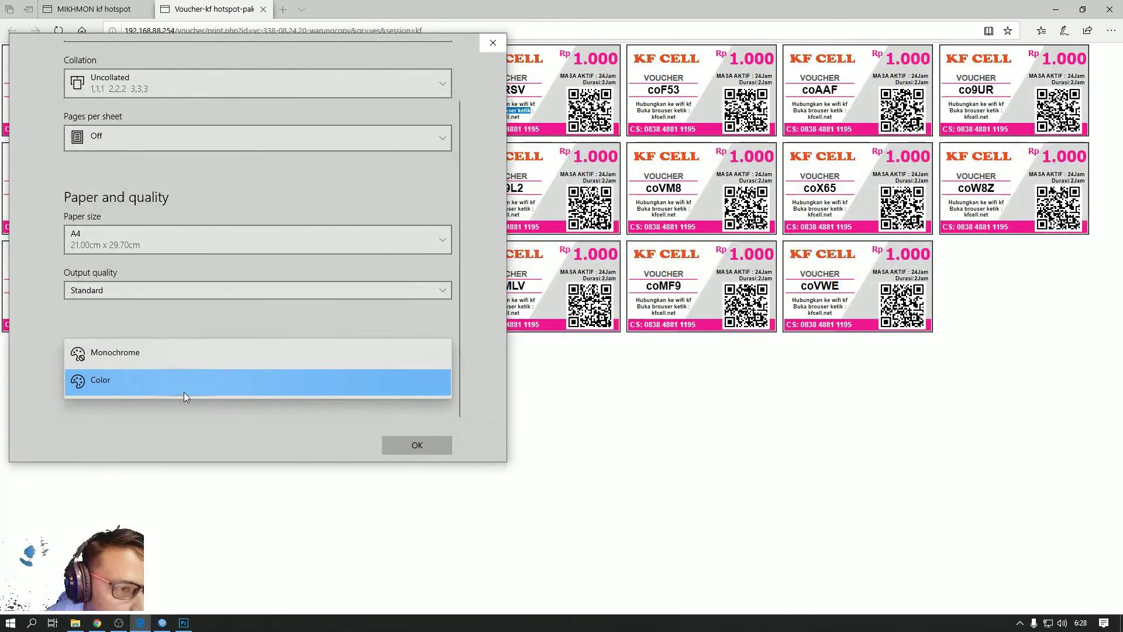
{"action": "left_click", "coordinate": [184, 390]}
{"action": "scroll", "coordinate": [134, 223], "scroll_direction": "up", "scroll_amount": 1}
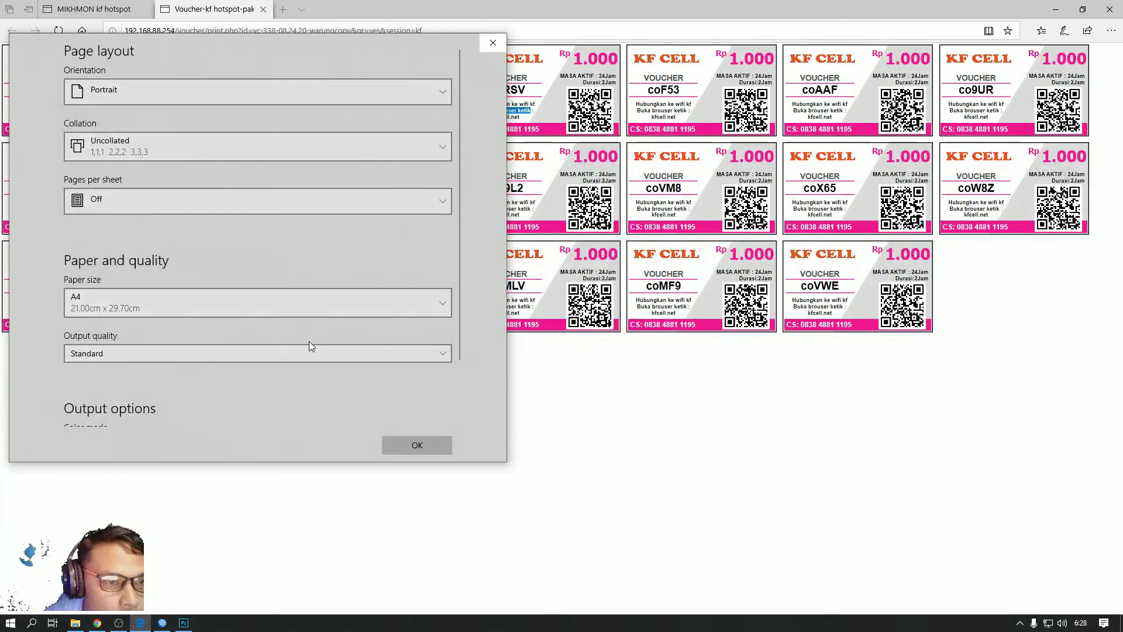
{"action": "left_click", "coordinate": [441, 445]}
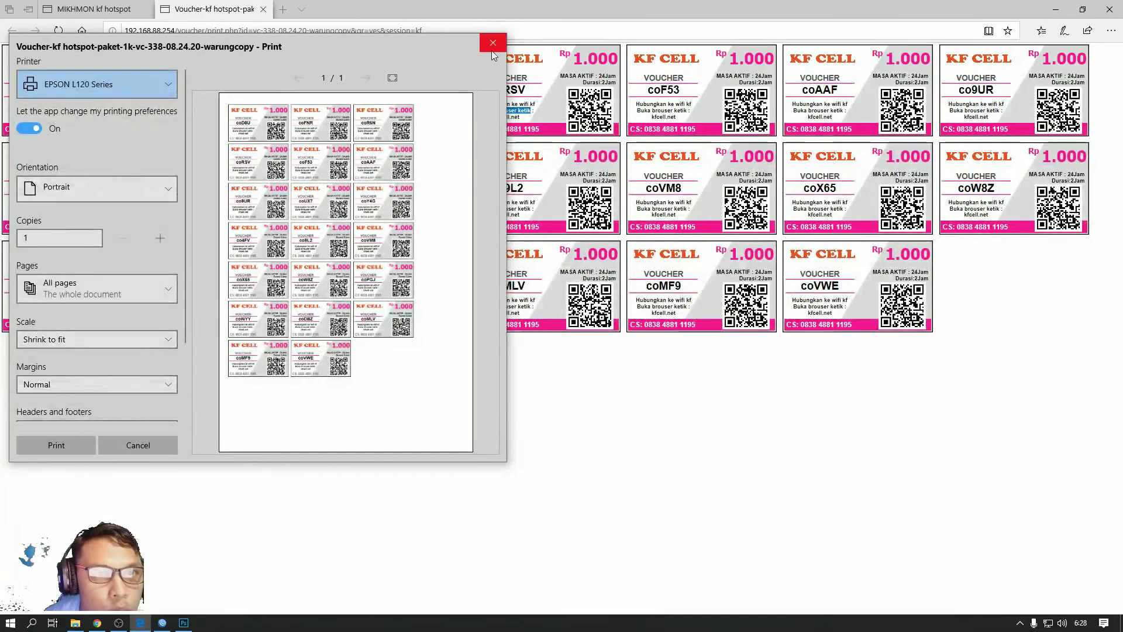
{"action": "left_click", "coordinate": [492, 44]}
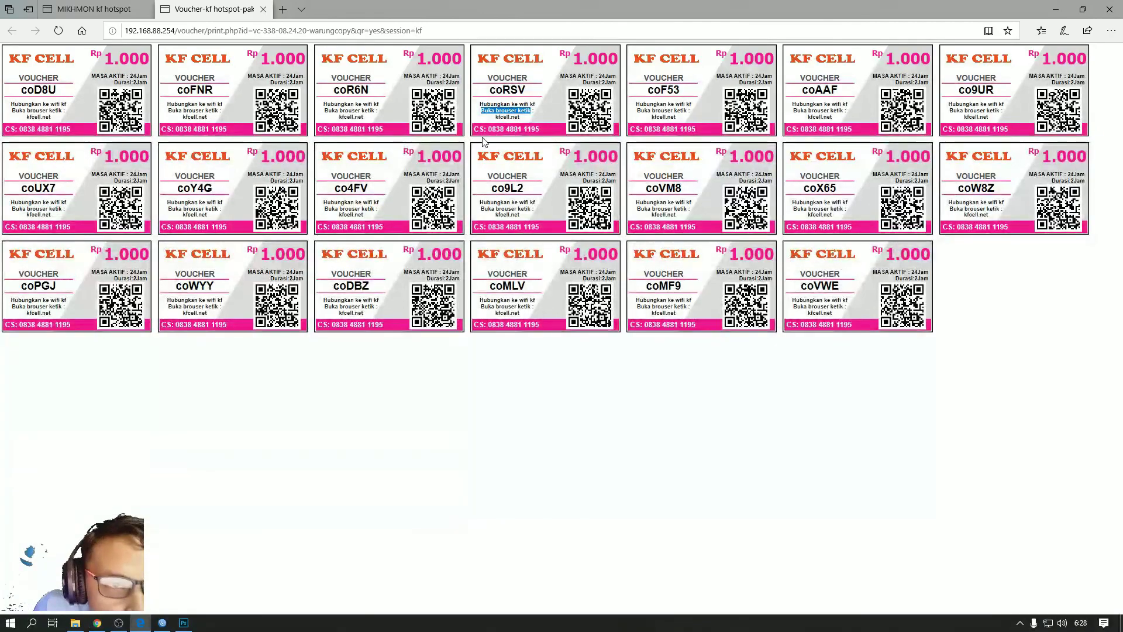
{"action": "left_click", "coordinate": [517, 118]}
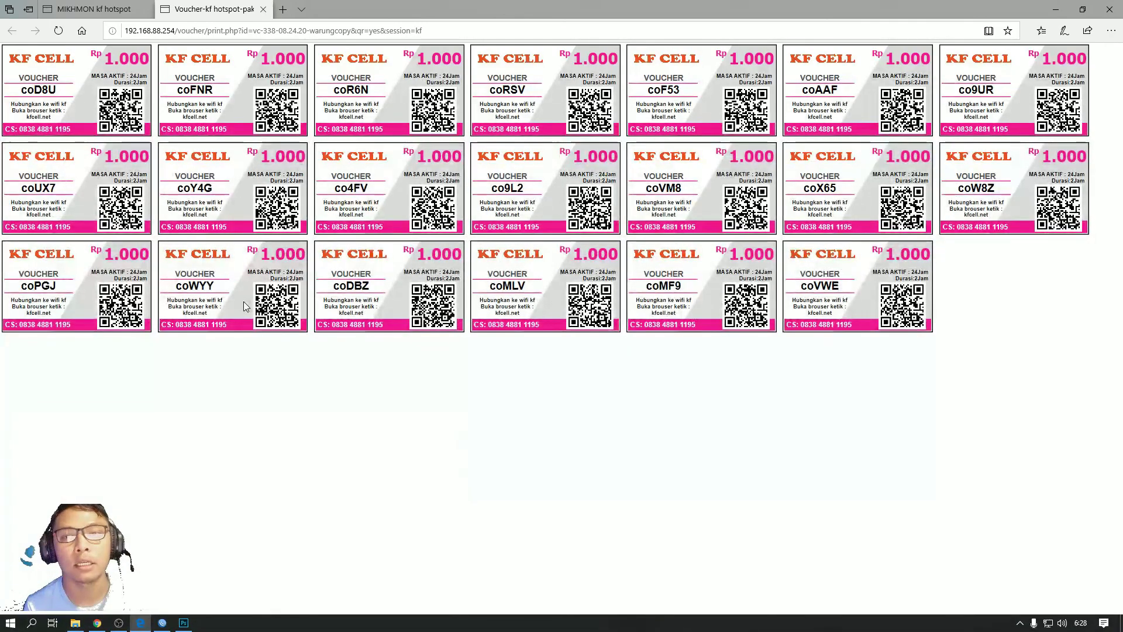
{"action": "left_click", "coordinate": [1053, 8]}
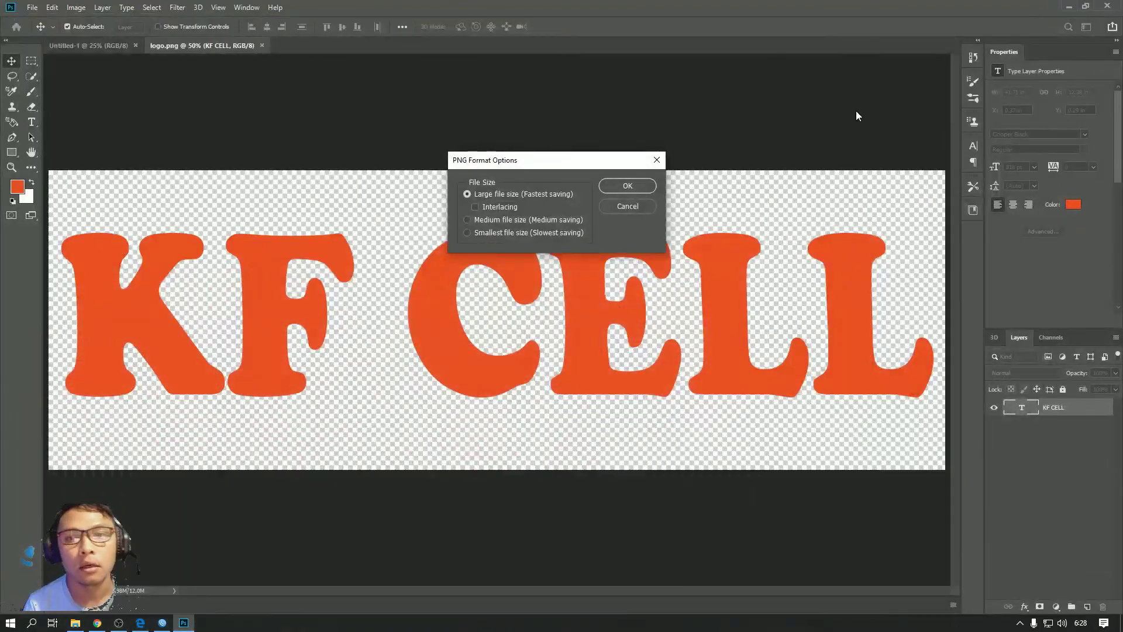
Finish saving logo.png with default PNG options, then switch to OBS and select Display Capture
{"action": "left_click", "coordinate": [636, 187]}
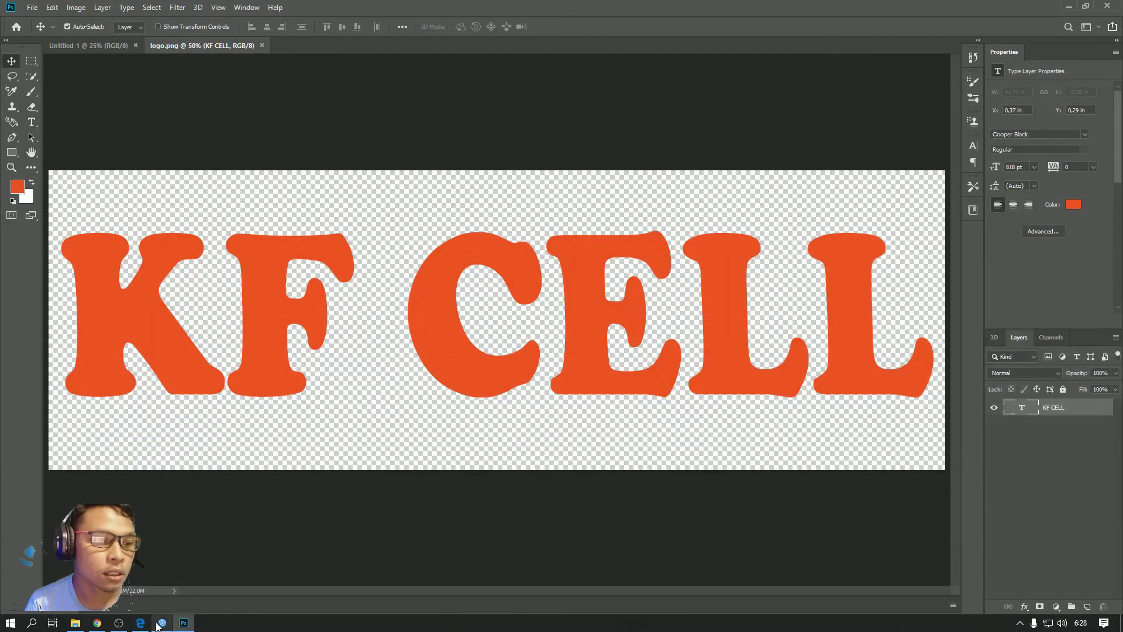
{"action": "left_click", "coordinate": [163, 623]}
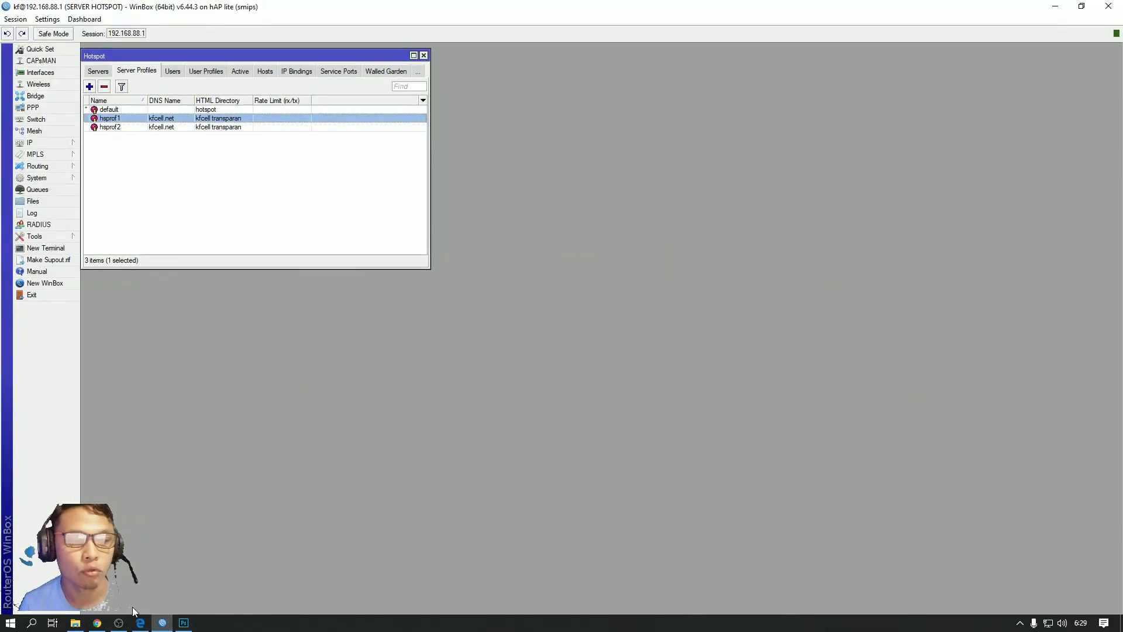
{"action": "left_click", "coordinate": [118, 623]}
{"action": "left_click", "coordinate": [244, 490]}
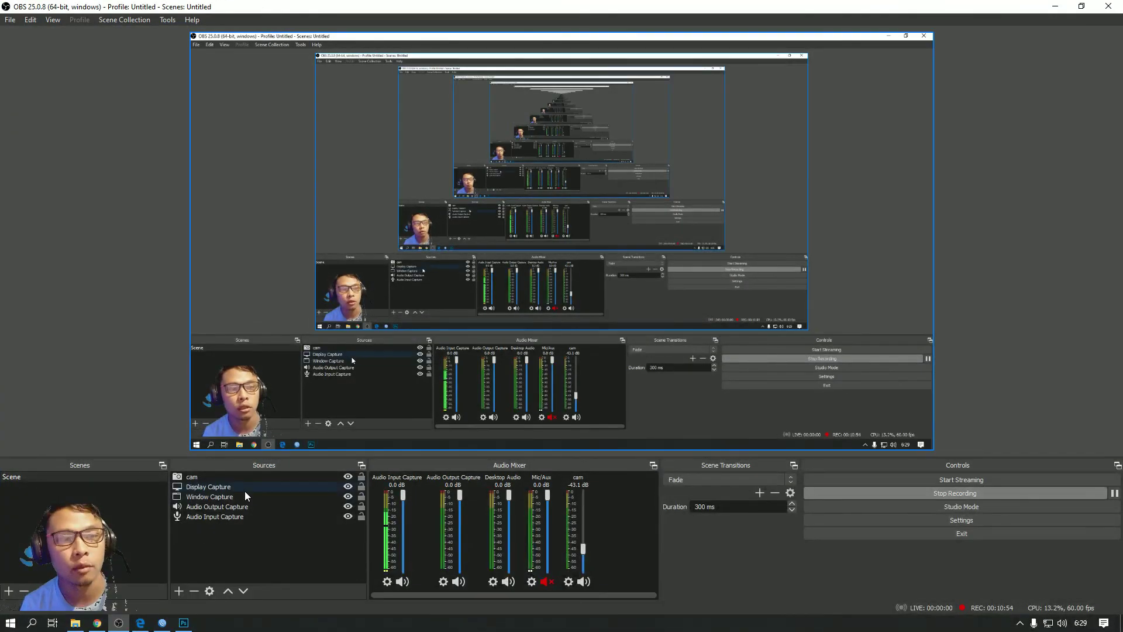